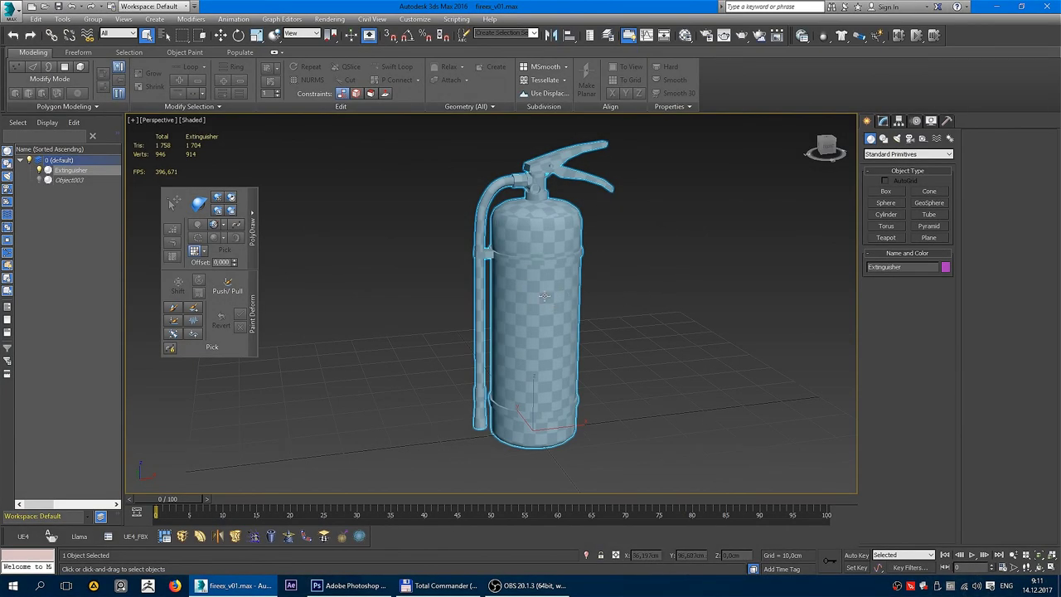
Toggle edged-faces display and select the Extinguisher object.
scroll(541, 290, "up", 3)
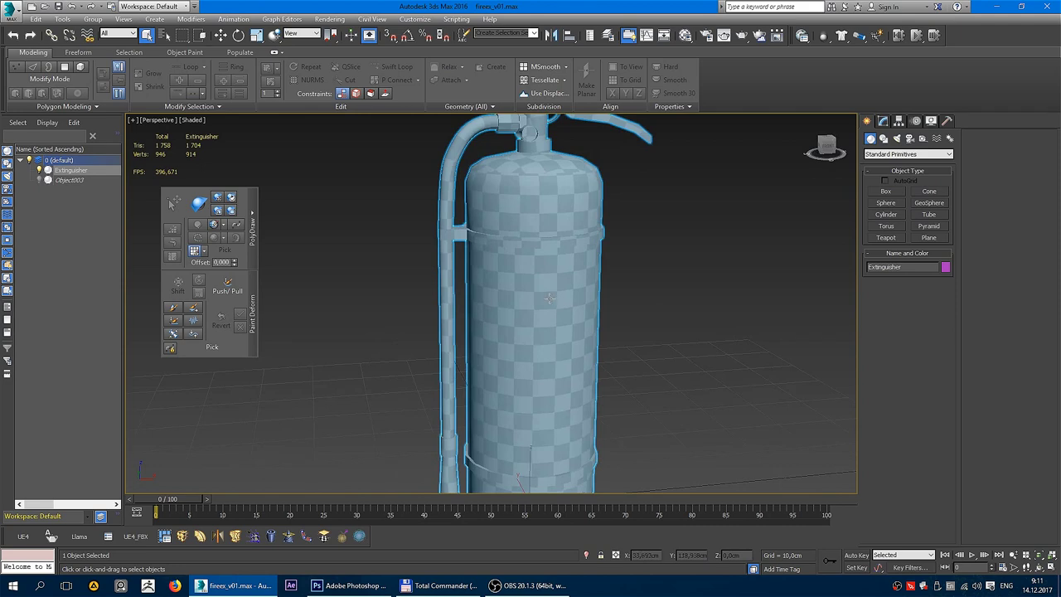
key("F4")
scroll(548, 298, "down", 3)
scroll(557, 325, "up", 3)
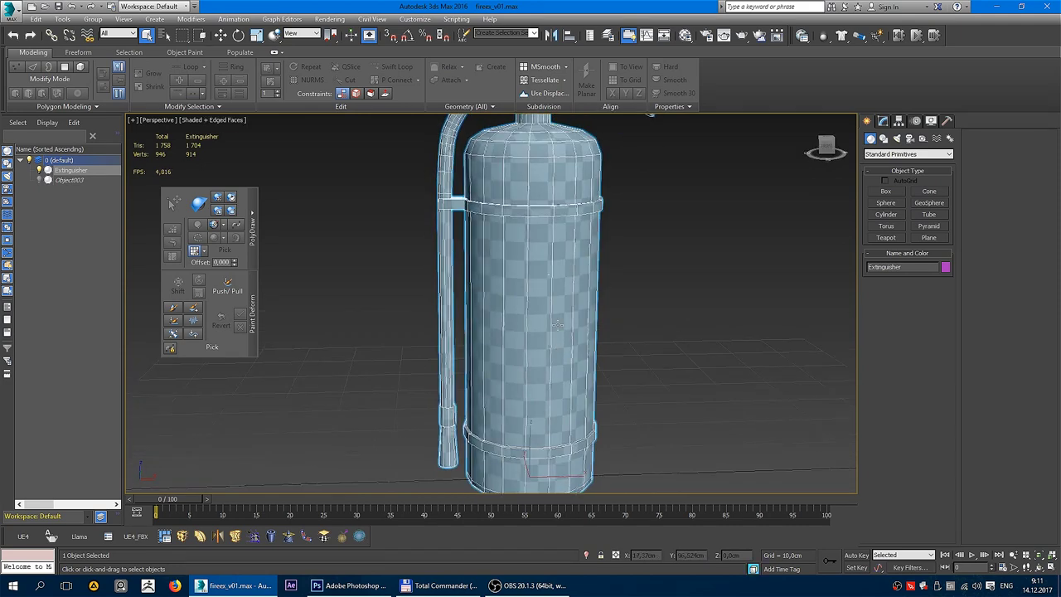
left_click(710, 298)
key("F4")
scroll(524, 253, "up", 3)
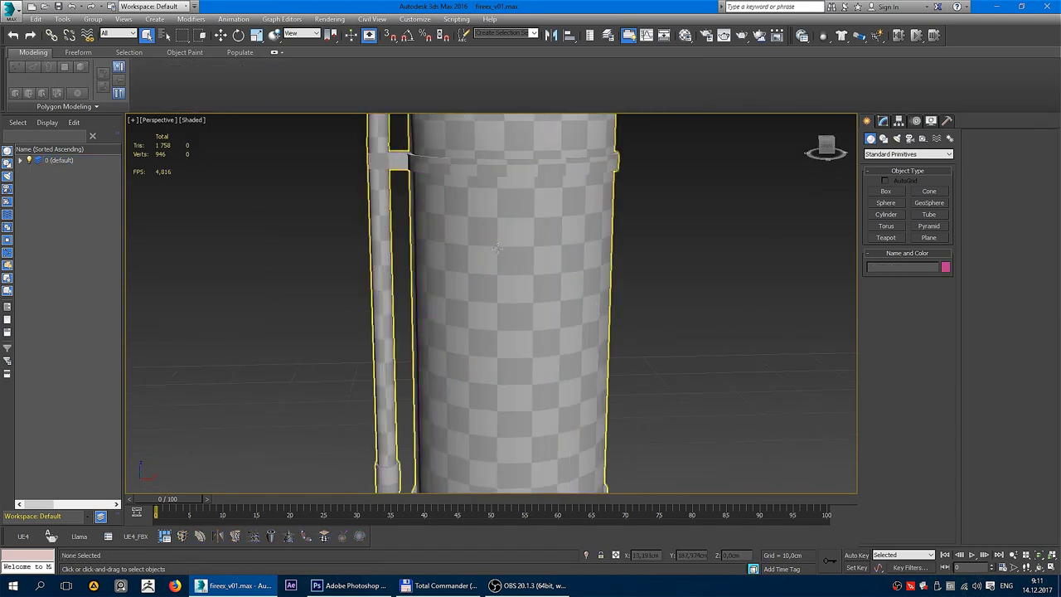
left_click(506, 277)
Add an Unwrap UVW modifier to the Extinguisher from the viewport quad menu.
scroll(506, 278, "down", 4)
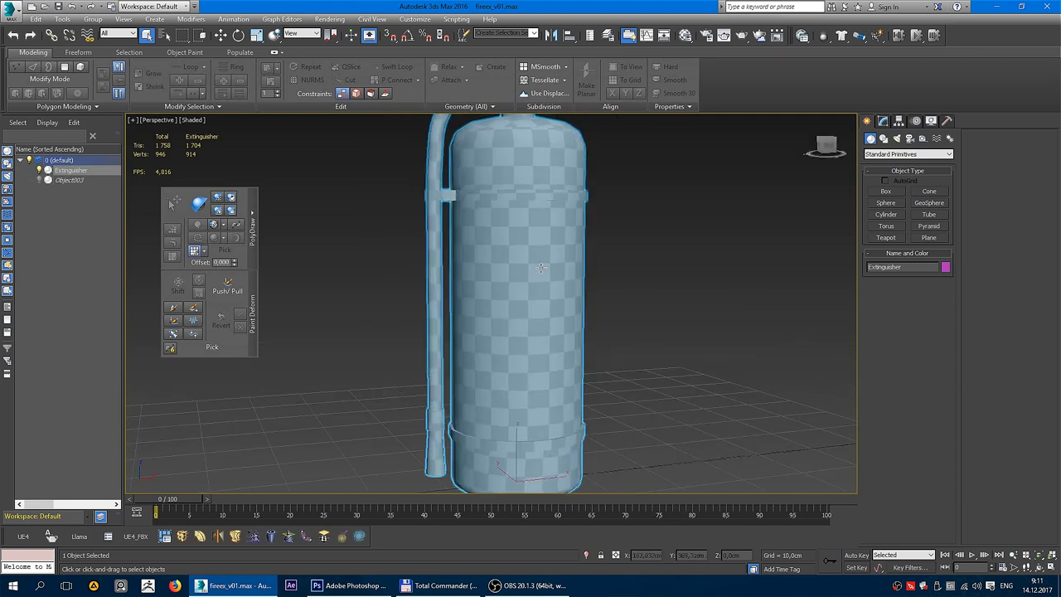
left_click(882, 121)
key("F4")
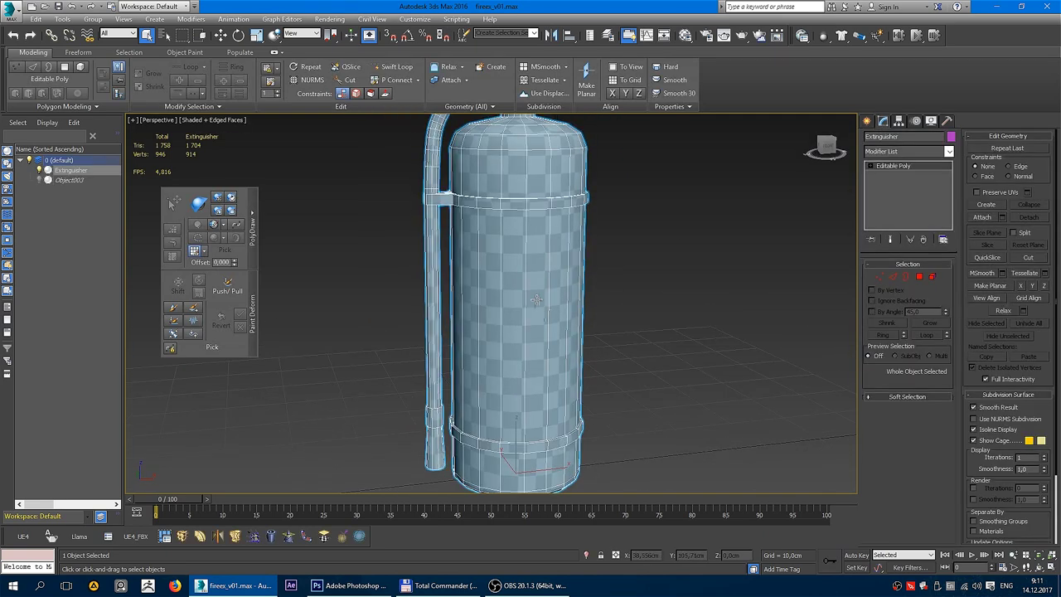
right_click(533, 291)
left_click(507, 241)
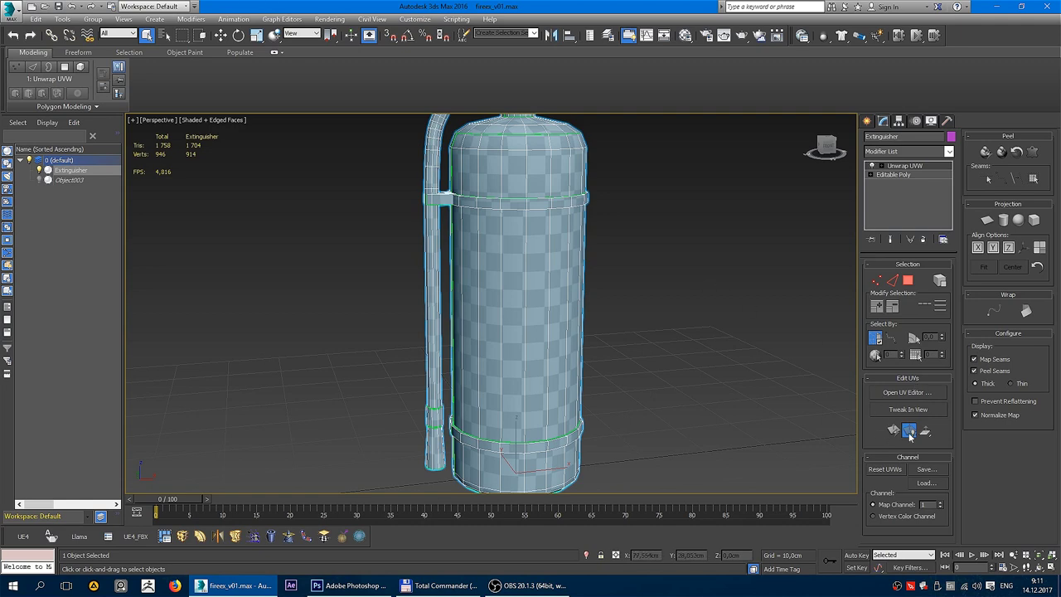
Select the grown cylinder body faces in the UV editor and flatten them into one strip.
left_click(907, 392)
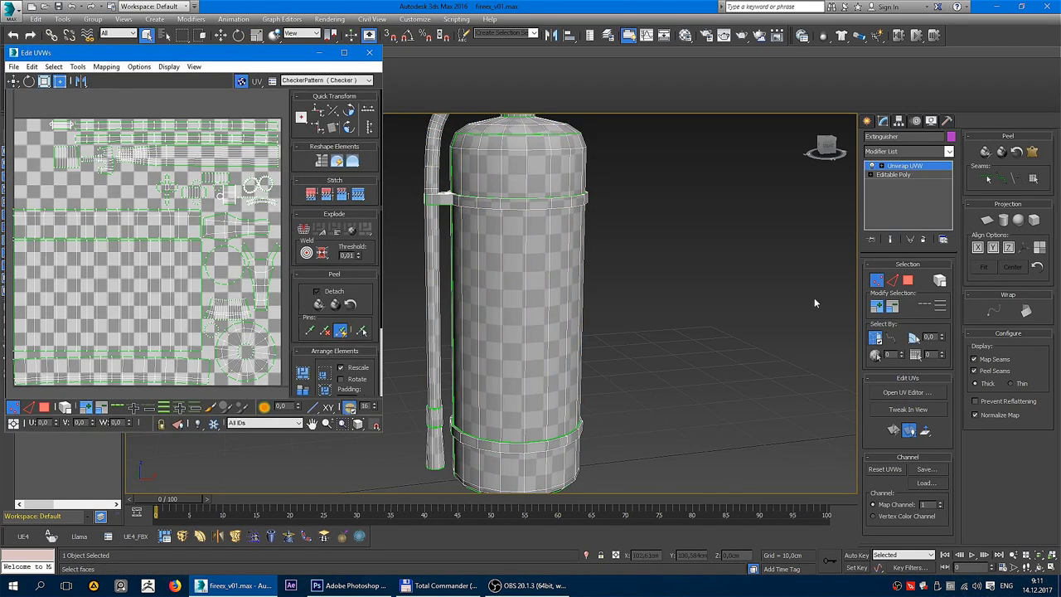
left_click(909, 280)
left_click(61, 292)
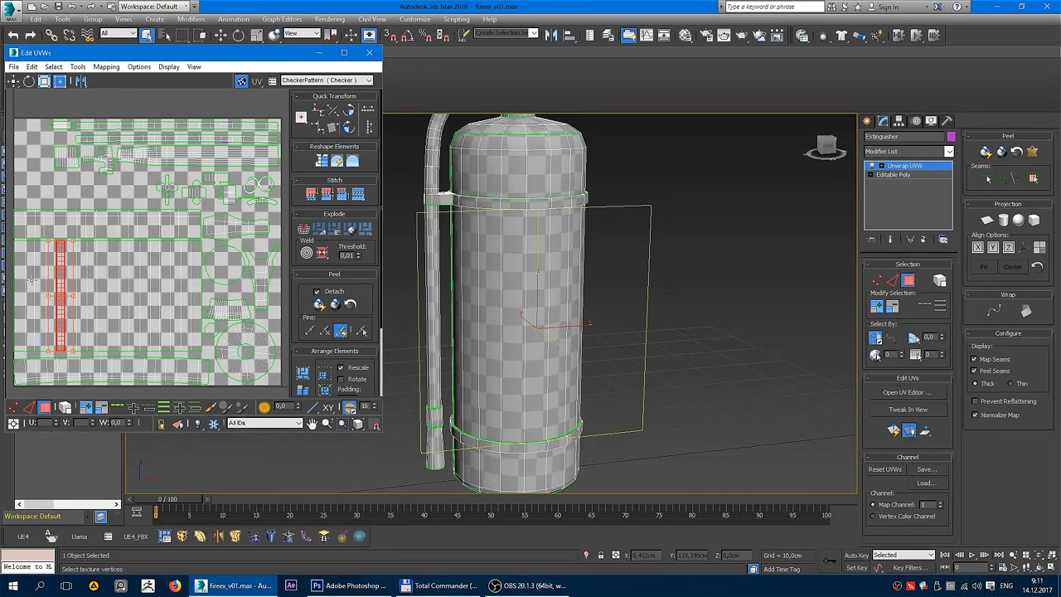
key("z")
scroll(190, 242, "up", 2)
key("ctrl+Page_Up")
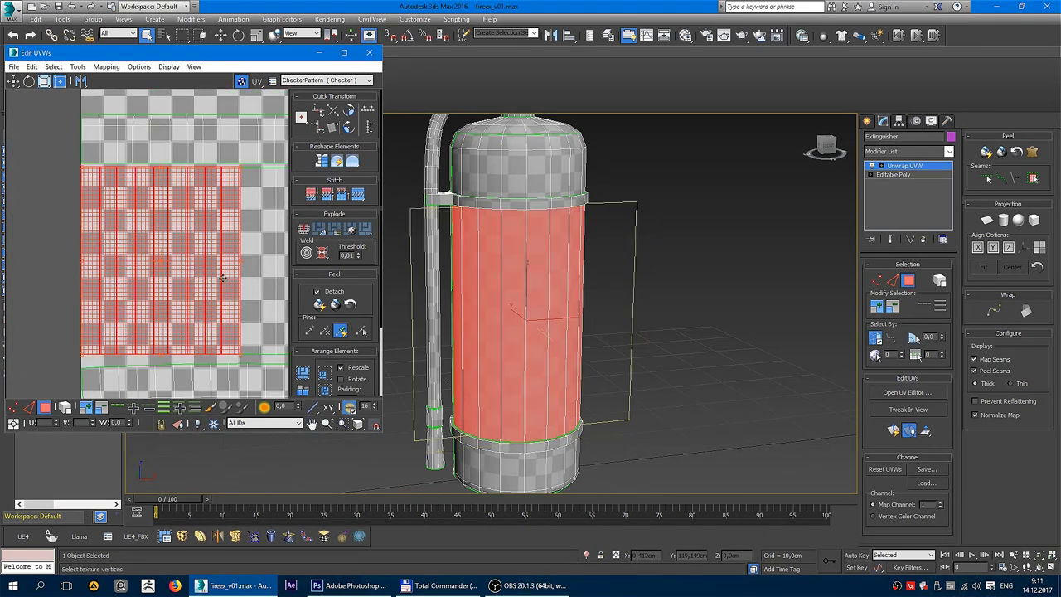
scroll(162, 262, "down", 2)
key("ctrl+shift+q")
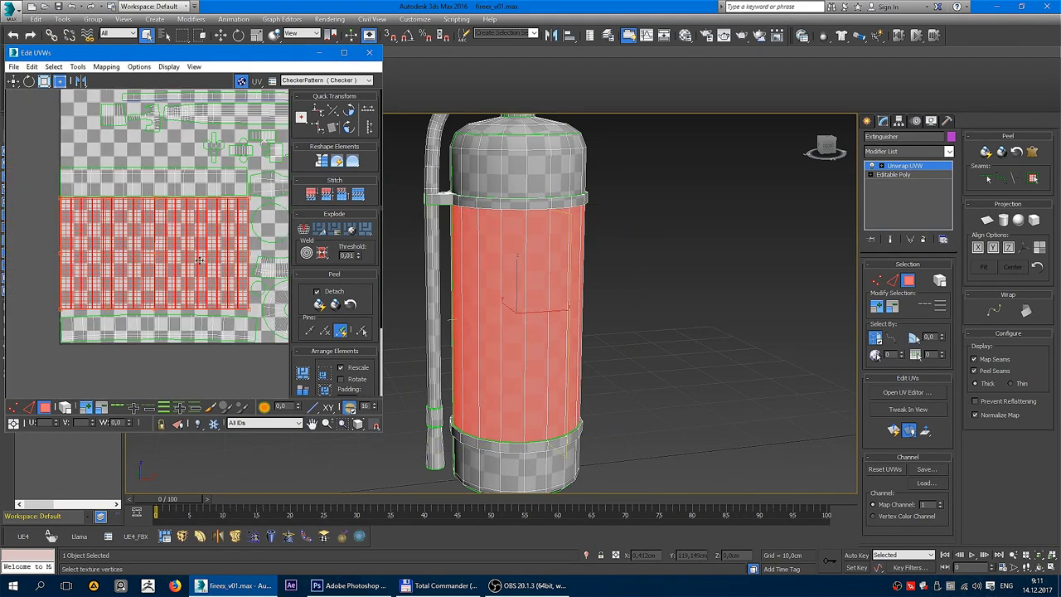
Show the Map #1 checker behind the UVs and select the body UV strip.
left_click(331, 81)
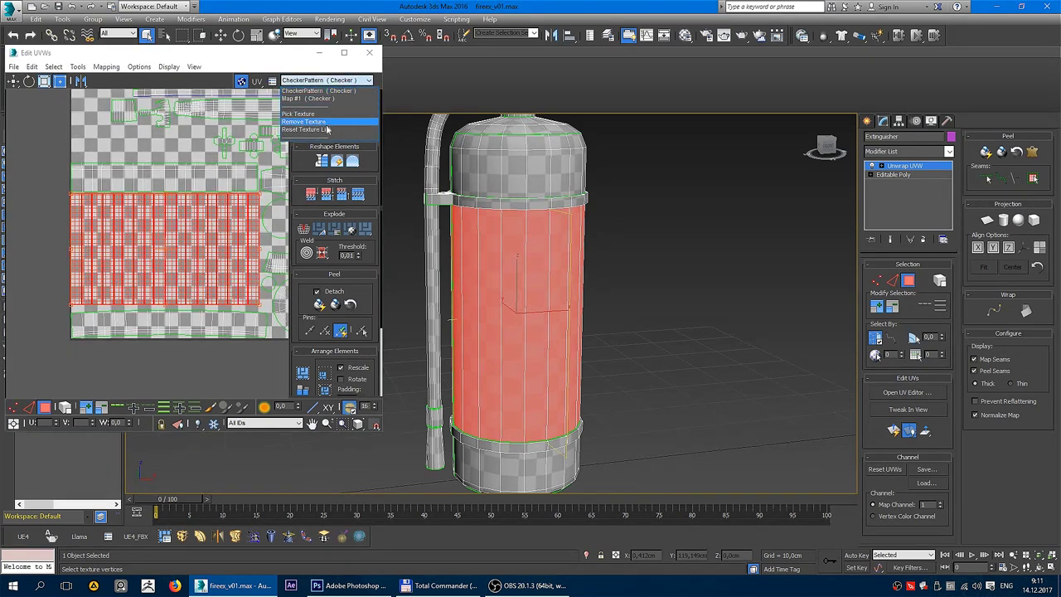
left_click(328, 127)
left_click(55, 235)
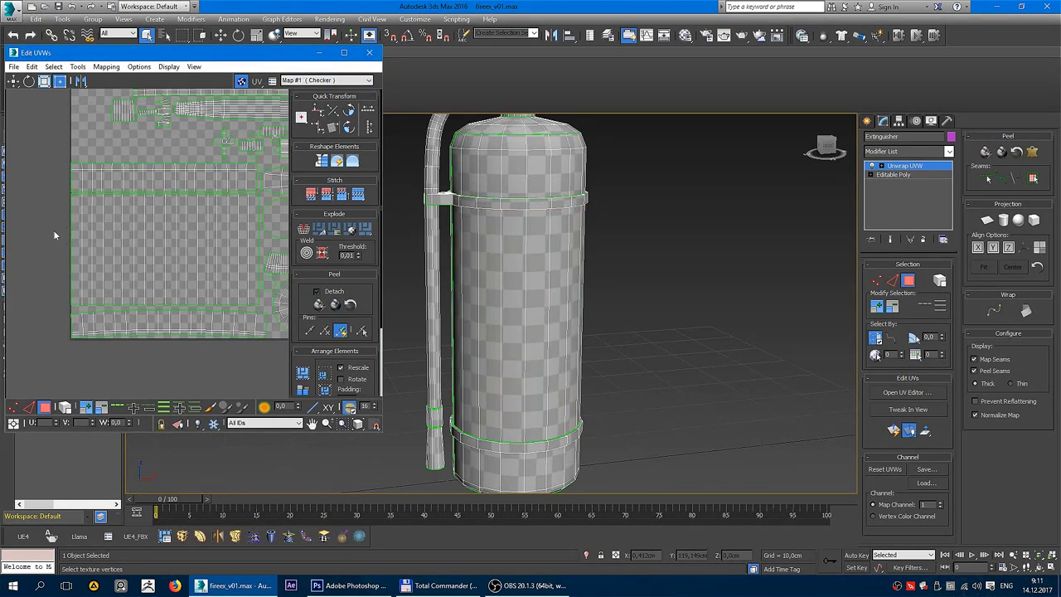
left_click(160, 221)
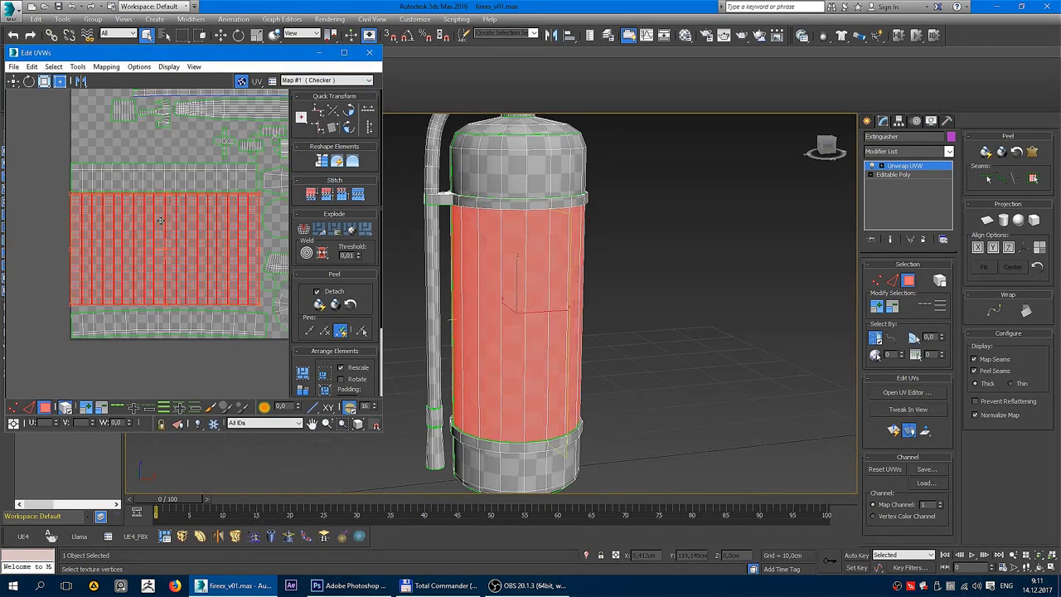
Relax the body strip using Relax By Polygon Angles in the Relax Tool.
right_click(152, 247)
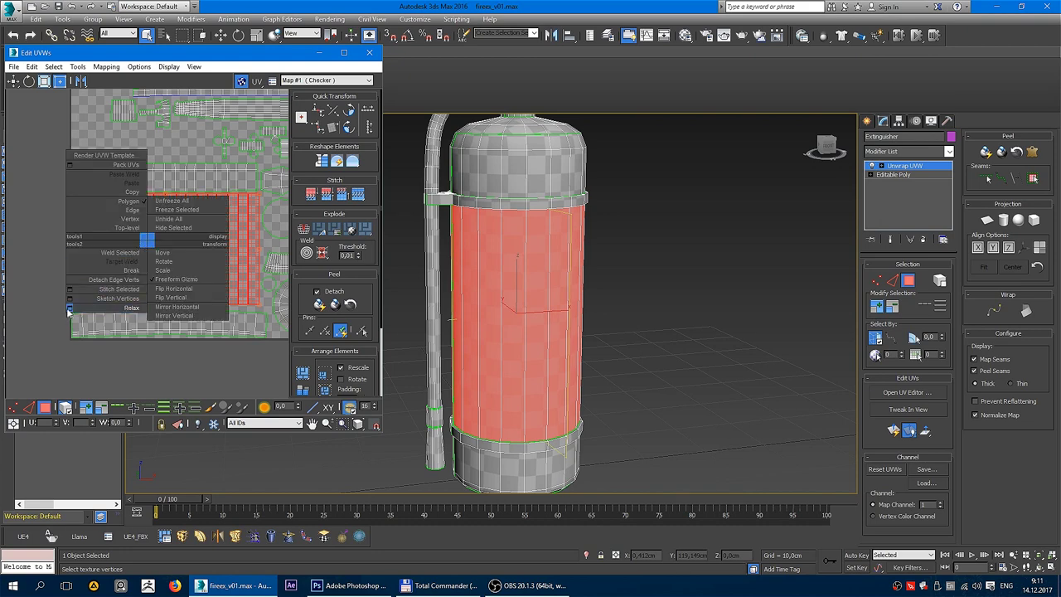
left_click(91, 313)
left_click(95, 101)
left_click(50, 108)
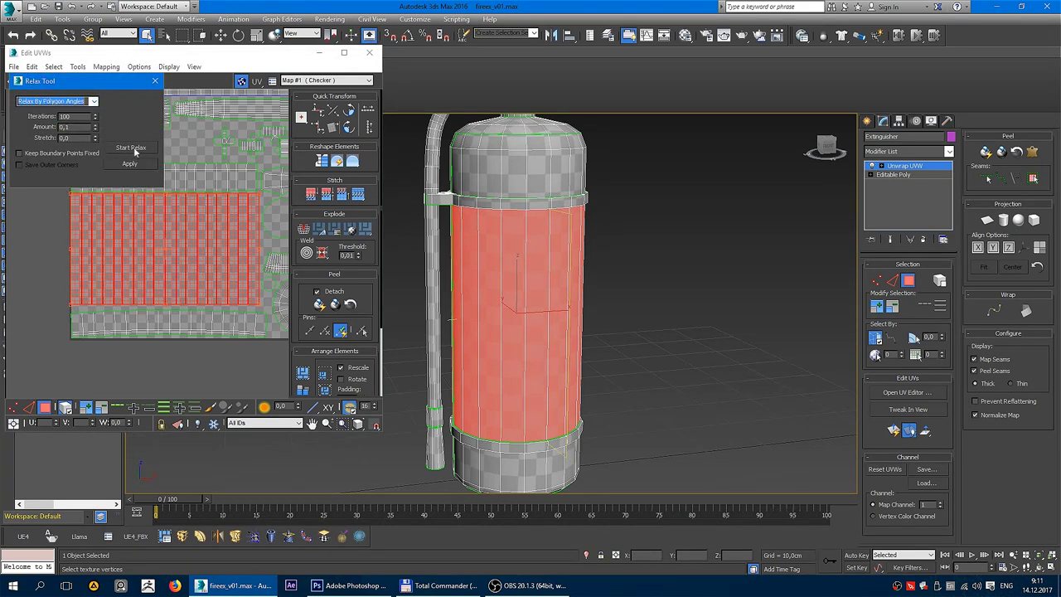
left_click(131, 148)
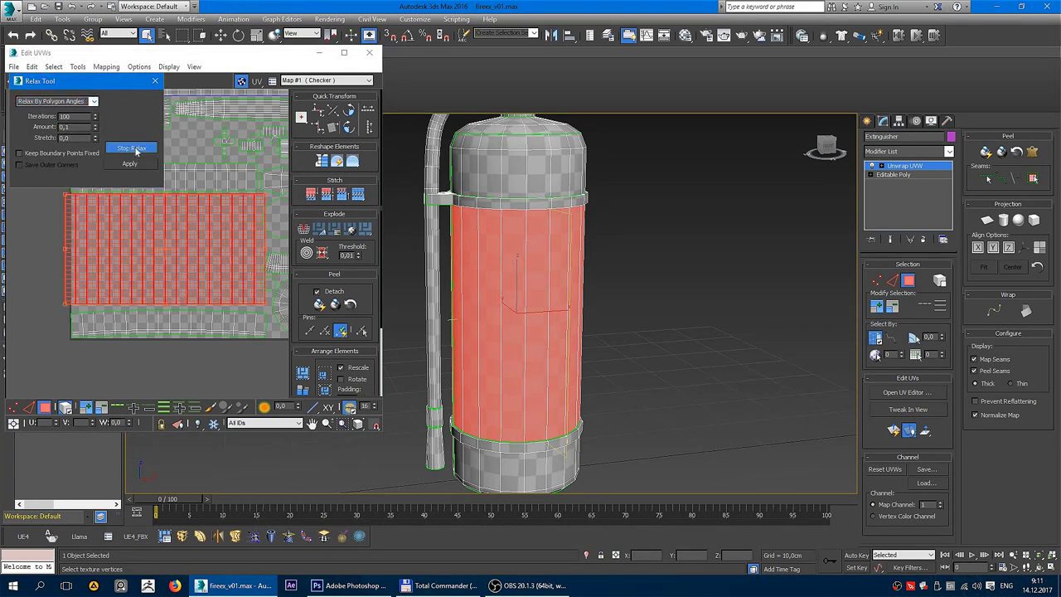
left_click(155, 82)
Nudge the body strip slightly left and the nozzle shell up and right.
scroll(212, 334, "up", 2)
scroll(213, 334, "up", 2)
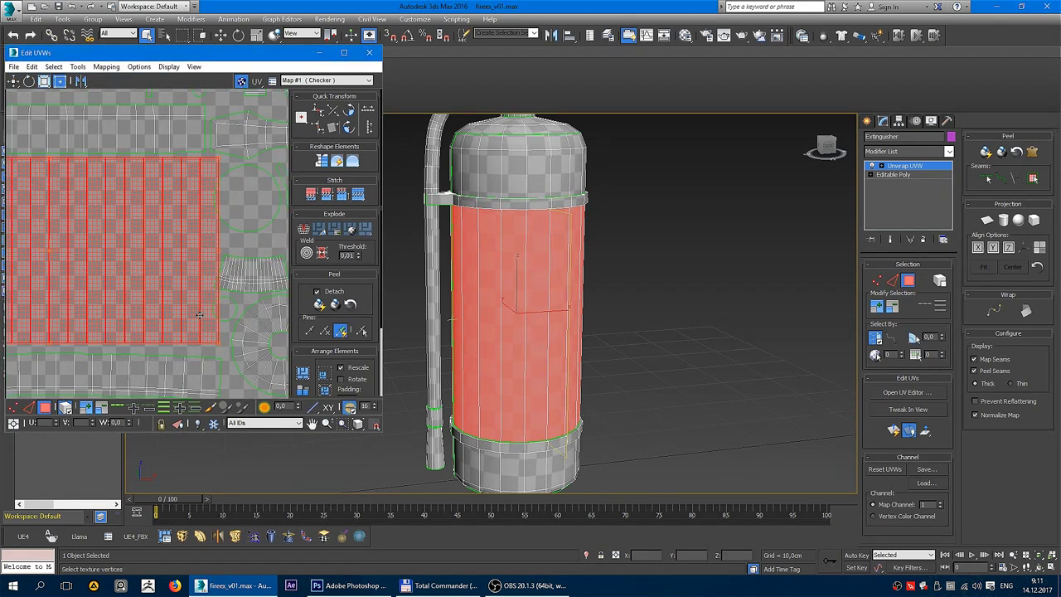
left_click_drag(199, 315, 191, 315)
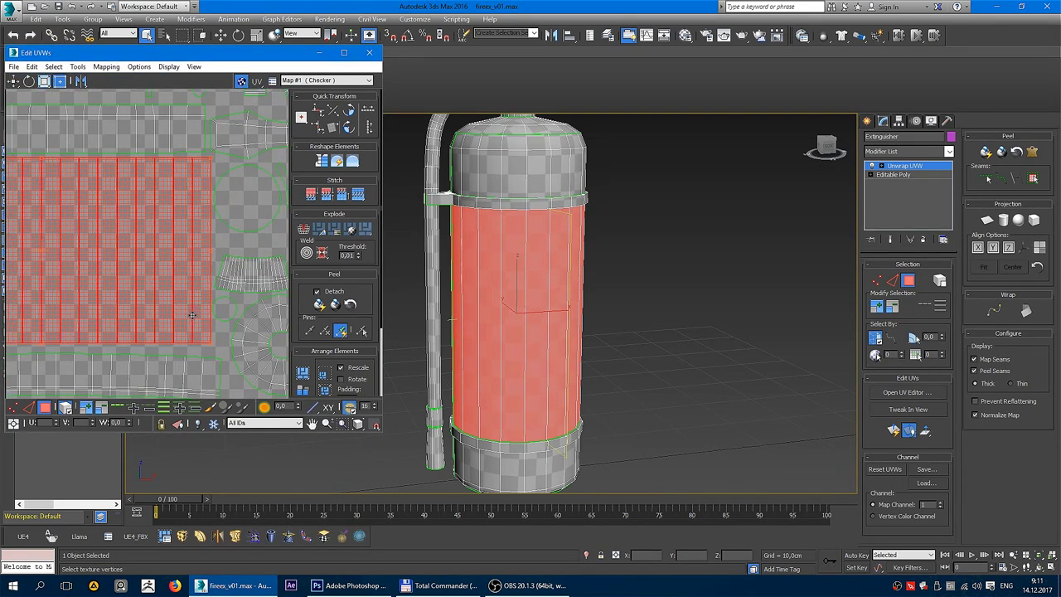
scroll(191, 315, "down", 2)
scroll(186, 313, "down", 2)
scroll(172, 315, "up", 2)
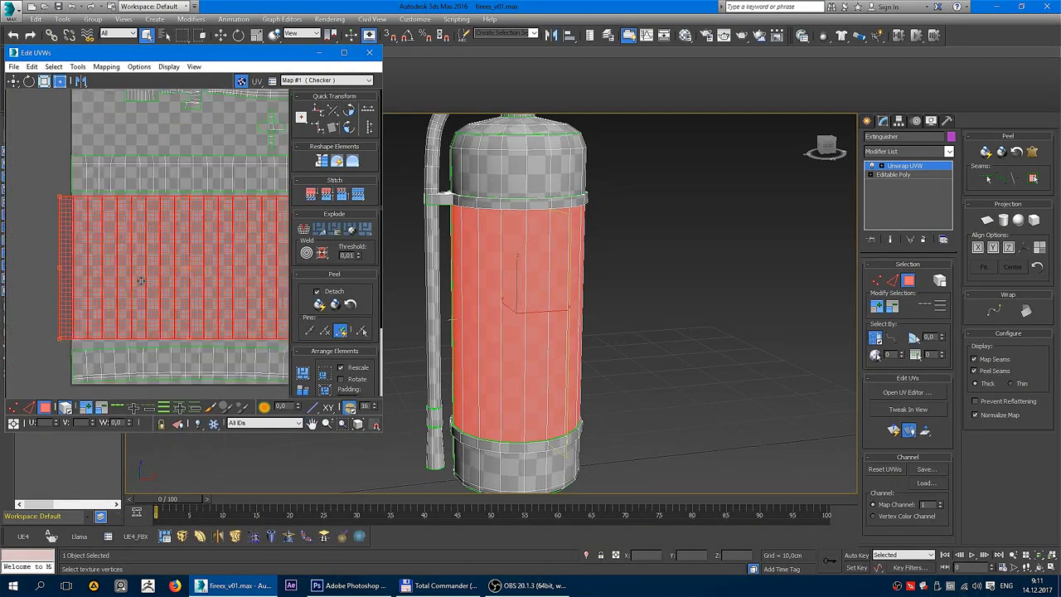
scroll(93, 269, "up", 1)
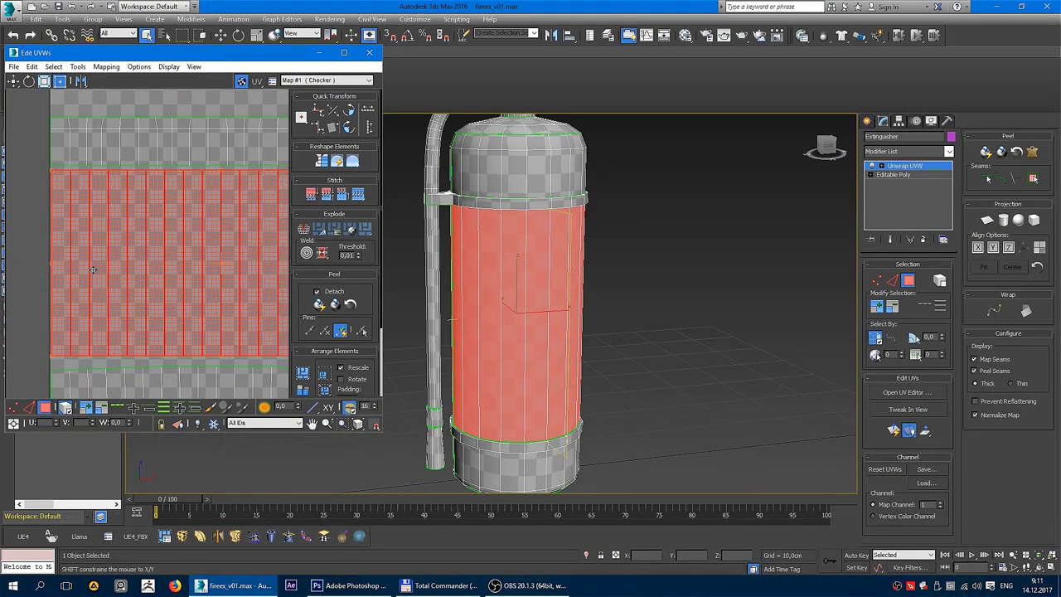
scroll(88, 256, "down", 1)
scroll(124, 253, "down", 2)
scroll(213, 272, "up", 1)
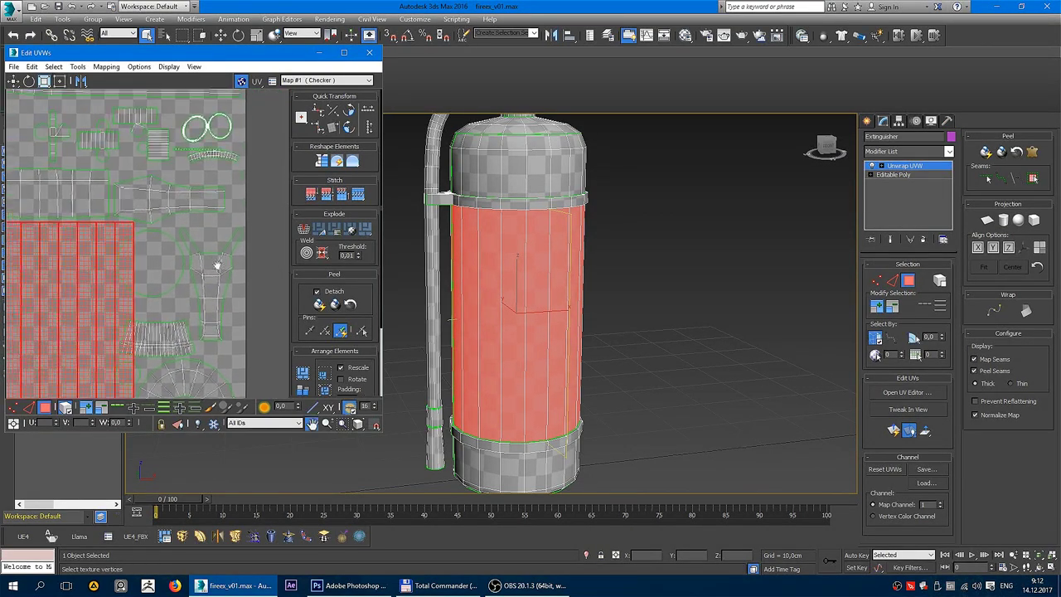
scroll(213, 260, "down", 1)
left_click(158, 220)
scroll(147, 218, "up", 1)
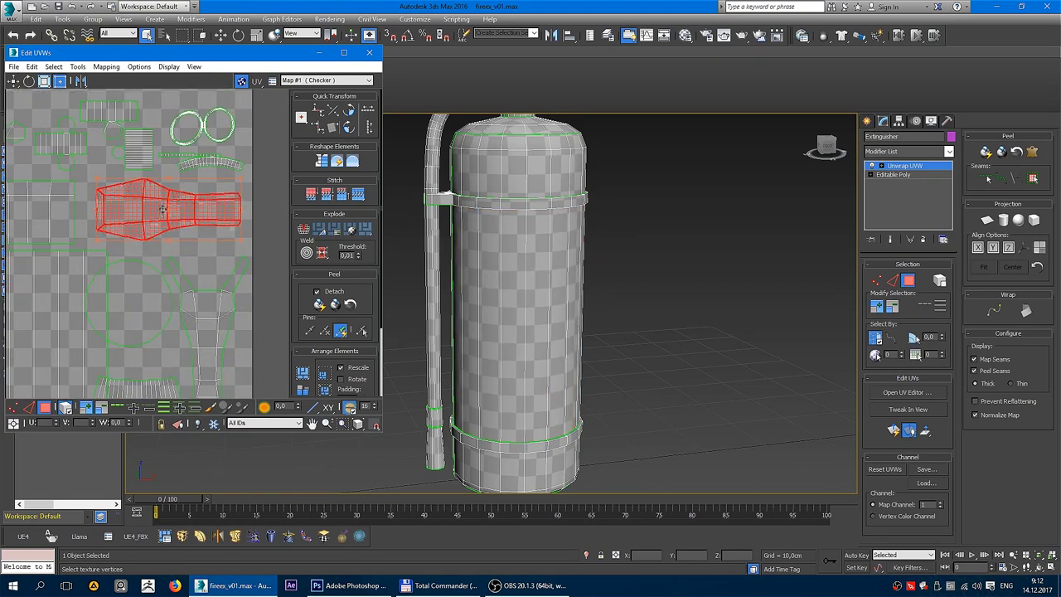
left_click_drag(146, 219, 161, 212)
scroll(154, 202, "up", 1)
Move the circular bottom cap shell to the layout's upper left.
left_click(137, 236)
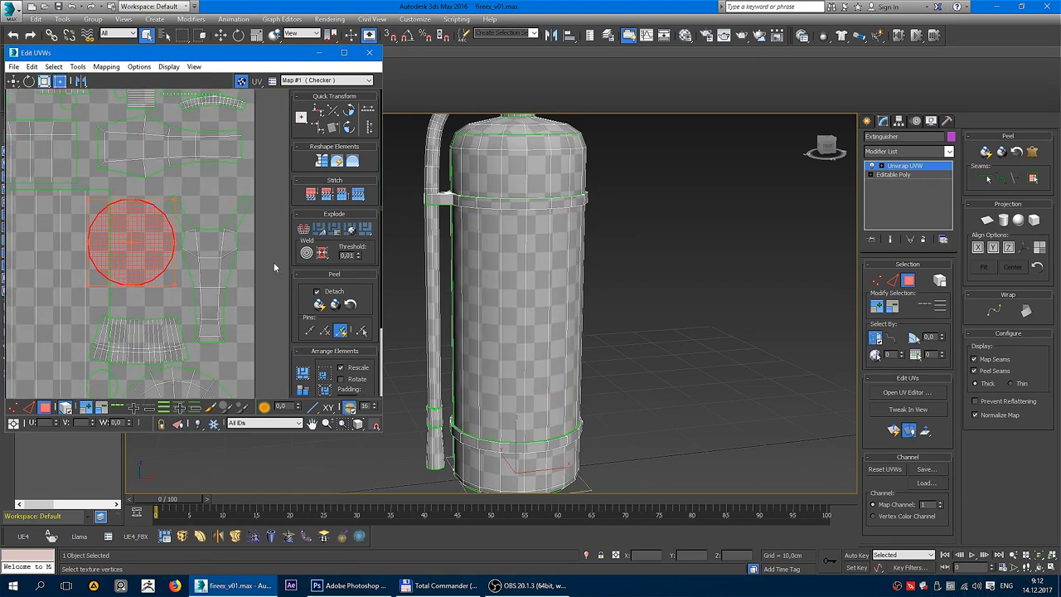
left_click_drag(827, 147, 817, 124)
scroll(177, 225, "down", 1)
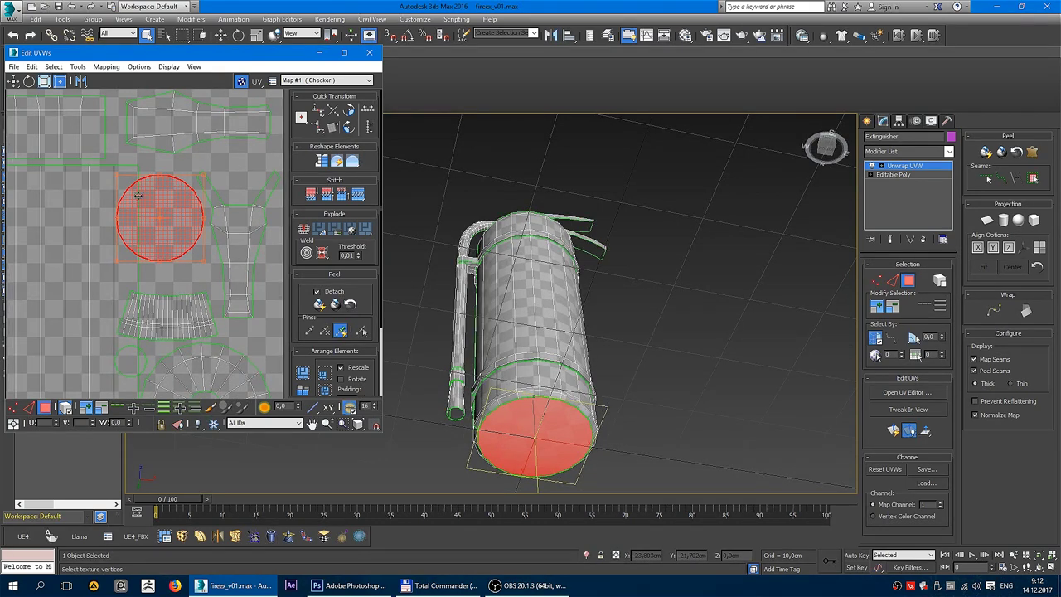
scroll(166, 261, "down", 2)
scroll(211, 273, "down", 1)
mouse_move(214, 263)
left_mouse_down()
mouse_move(71, 203)
mouse_move(86, 220)
left_mouse_up()
scroll(71, 203, "up", 2)
scroll(71, 203, "up", 2)
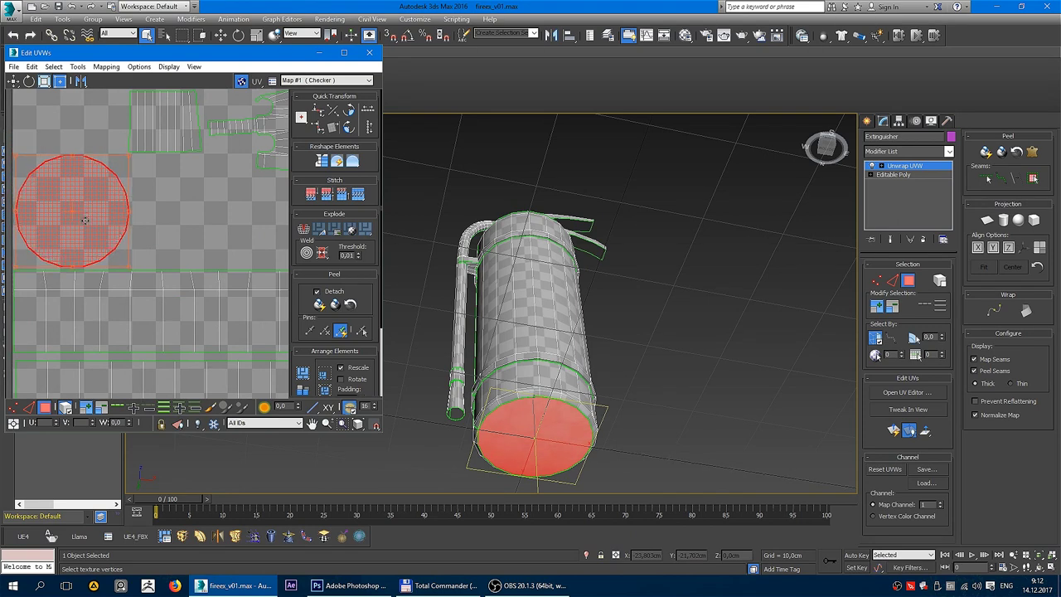
scroll(84, 220, "down", 2)
scroll(125, 232, "down", 2)
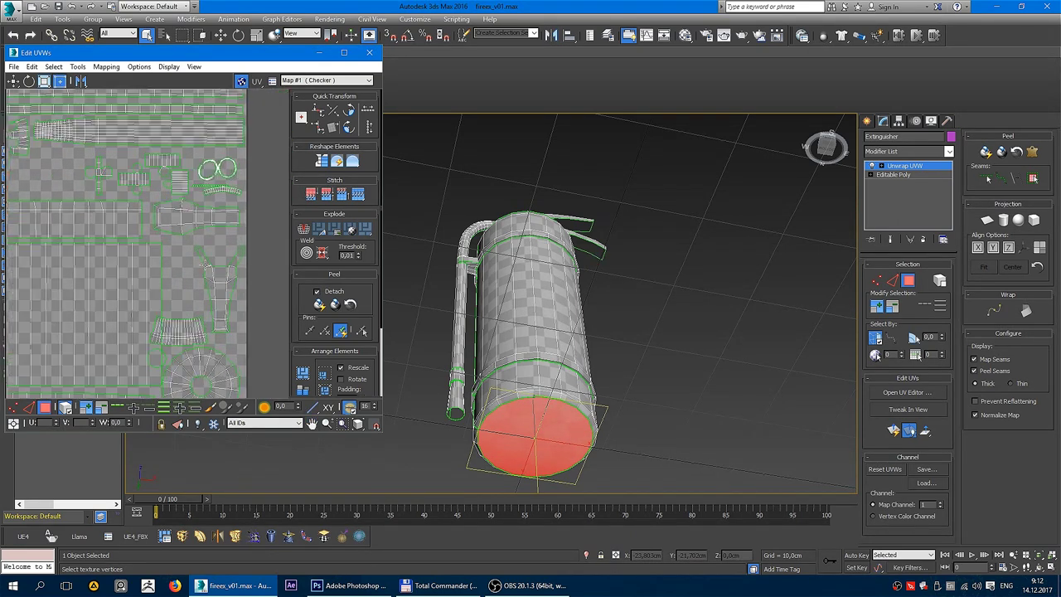
Slide the band shell right and move a small circular shell upward.
left_click(174, 283)
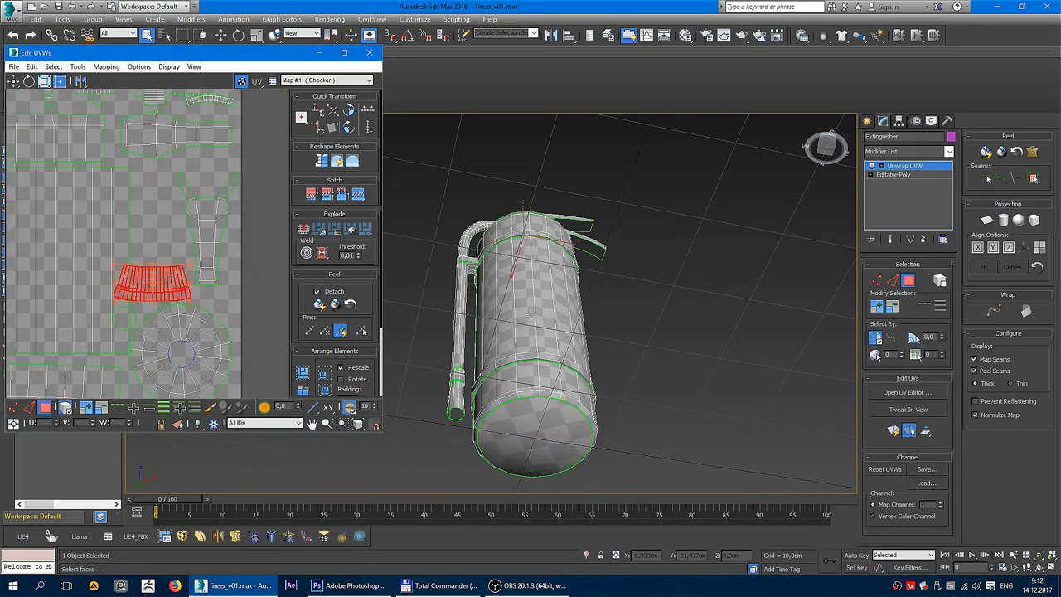
mouse_move(581, 332)
left_mouse_down()
mouse_move(631, 364)
mouse_move(381, 332)
left_mouse_up()
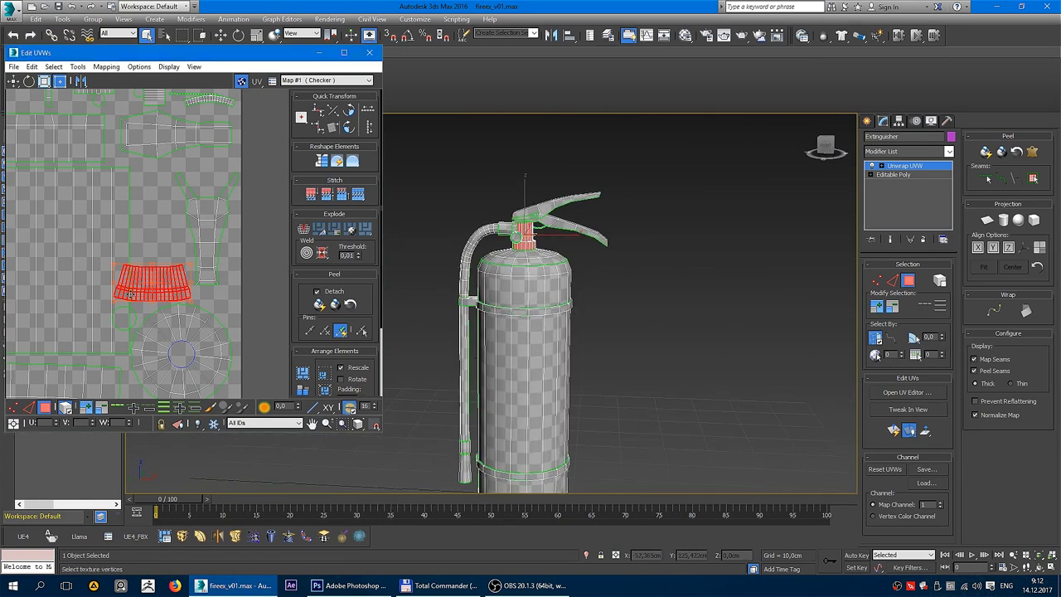
scroll(159, 262, "up", 2)
left_click_drag(161, 286, 189, 288)
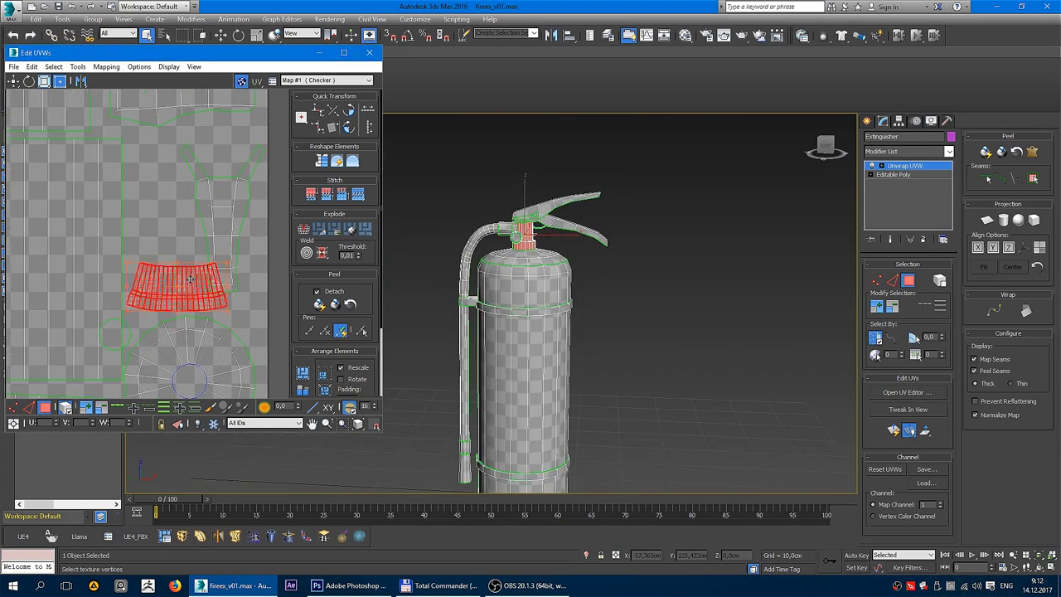
left_click_drag(133, 330, 157, 242)
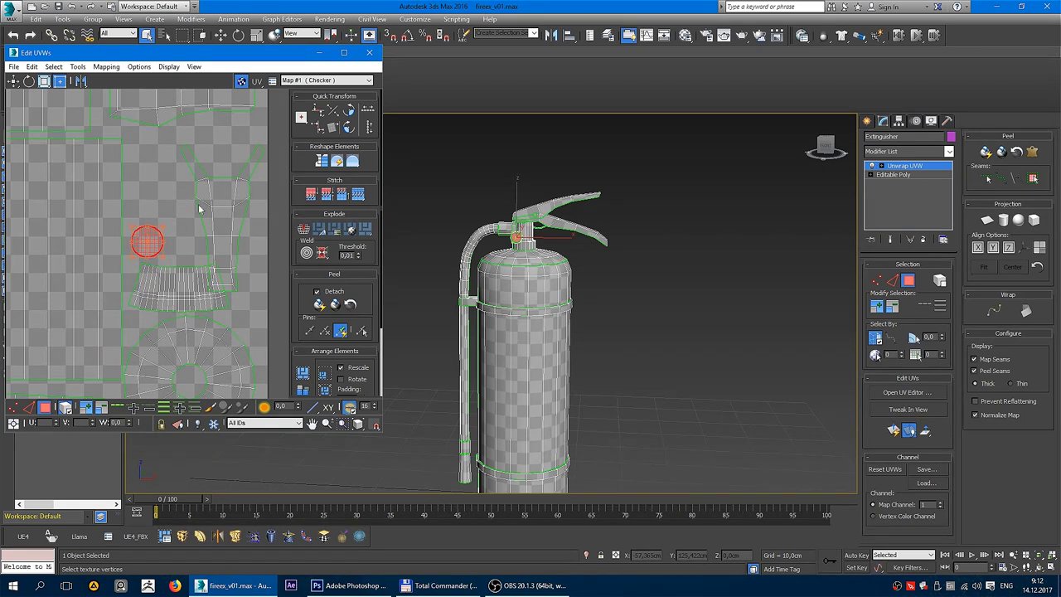
Rotate the handle shell 90° and move it to the upper left.
left_click(199, 209)
left_click(349, 113)
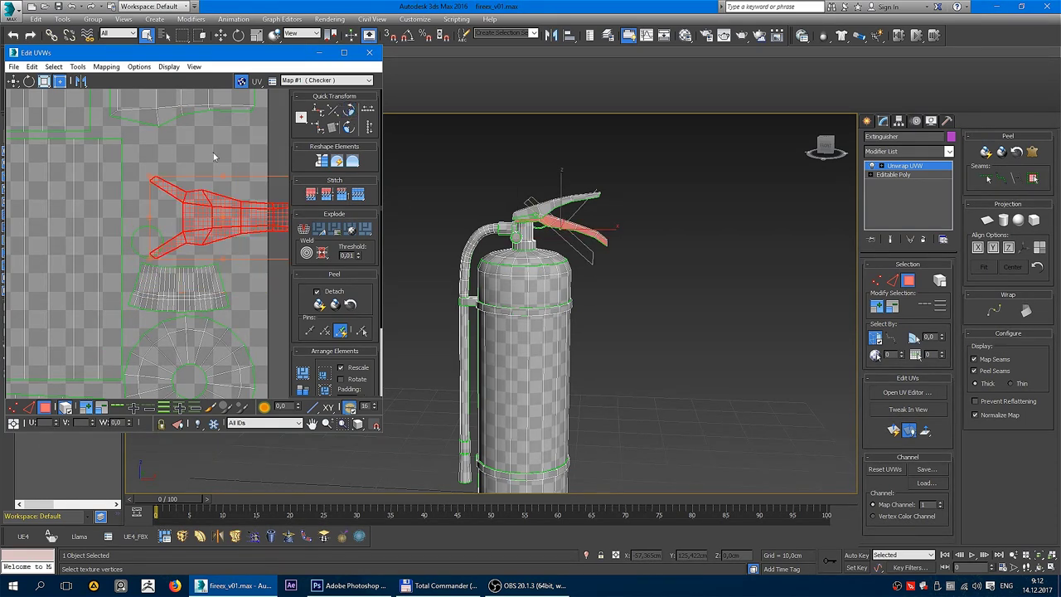
left_click_drag(207, 211, 214, 203)
scroll(222, 264, "down", 2)
scroll(222, 264, "down", 1)
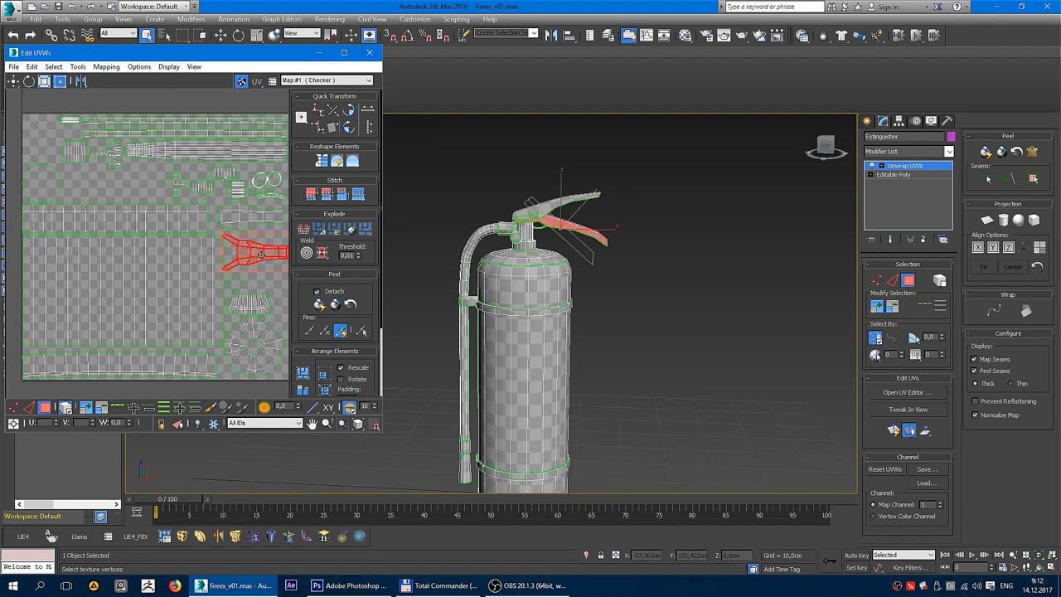
mouse_move(228, 253)
left_mouse_down()
mouse_move(79, 190)
mouse_move(183, 200)
left_mouse_up()
scroll(94, 189, "up", 2)
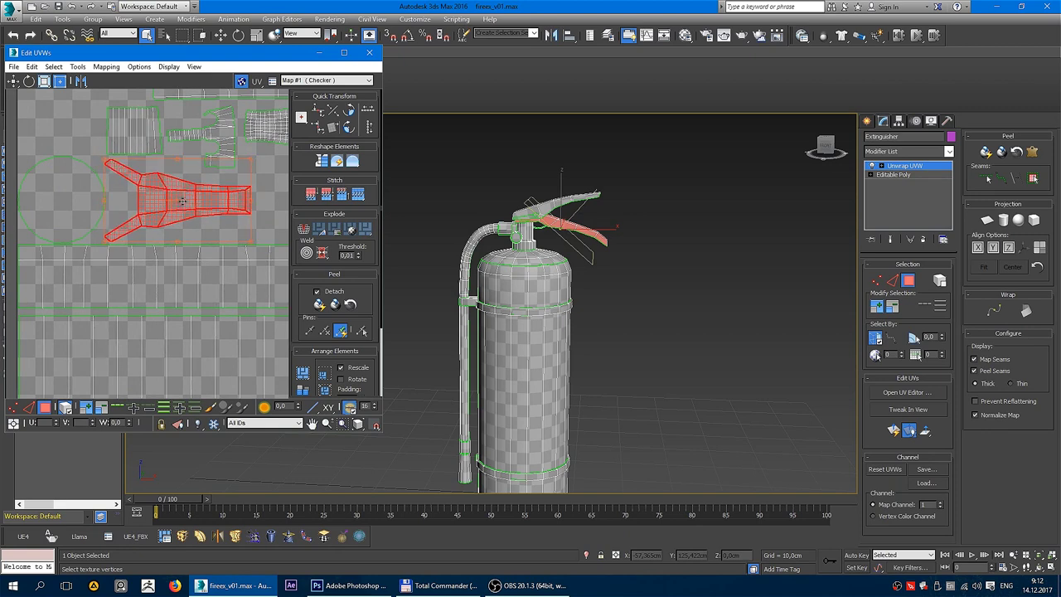
scroll(183, 199, "down", 3)
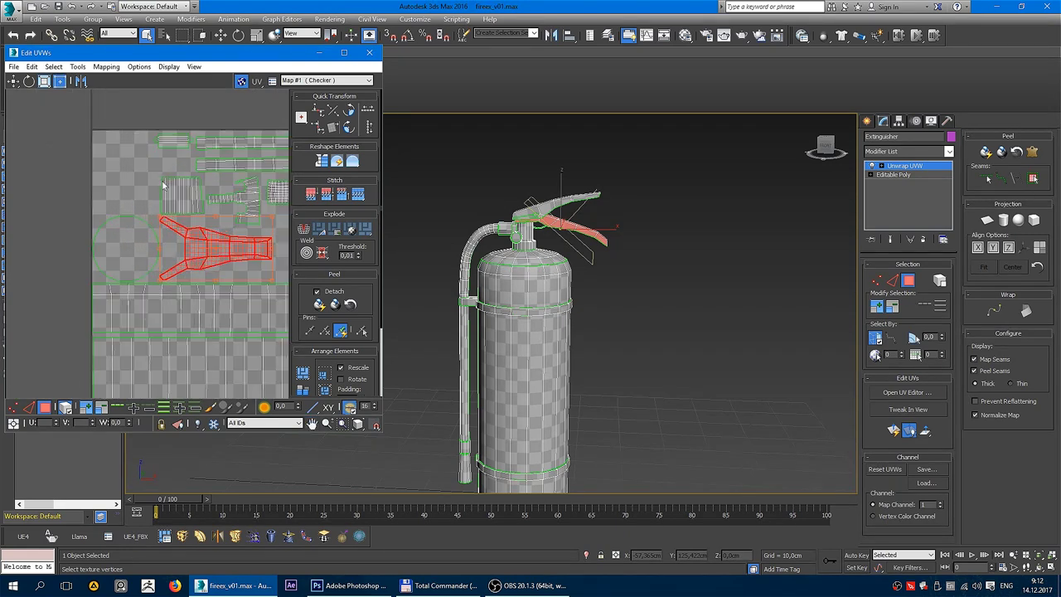
Place a small shell in the top-left corner and shift the handle-shaped shell up-left.
left_click(155, 188)
left_click_drag(185, 198, 131, 159)
left_click_drag(249, 199, 166, 184)
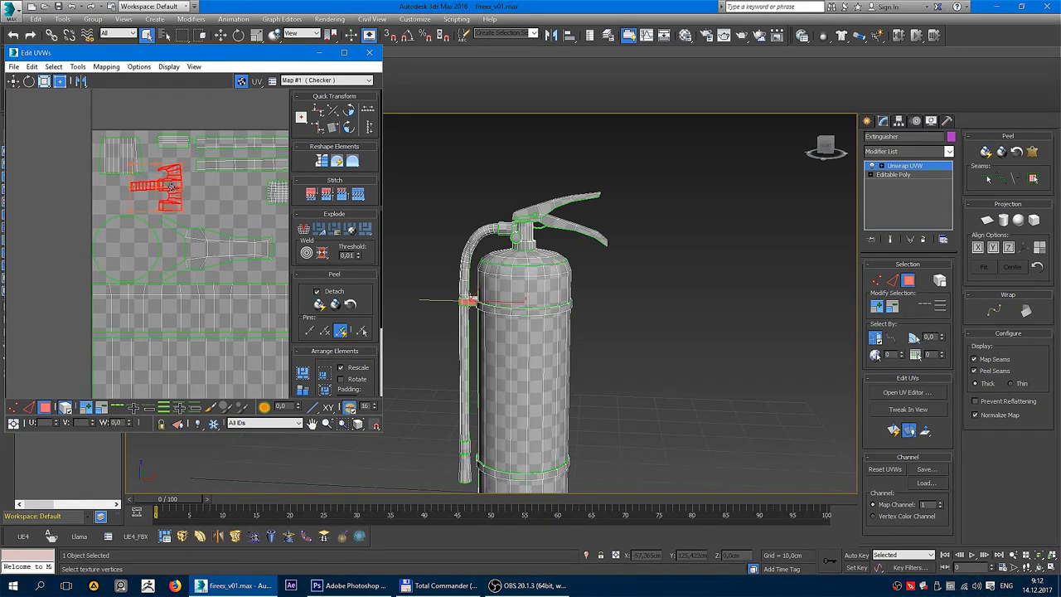
Rotate the bottle-shaped shell upright and move the circular shell upward.
left_click(214, 206)
scroll(212, 205, "down", 3)
scroll(212, 204, "up", 2)
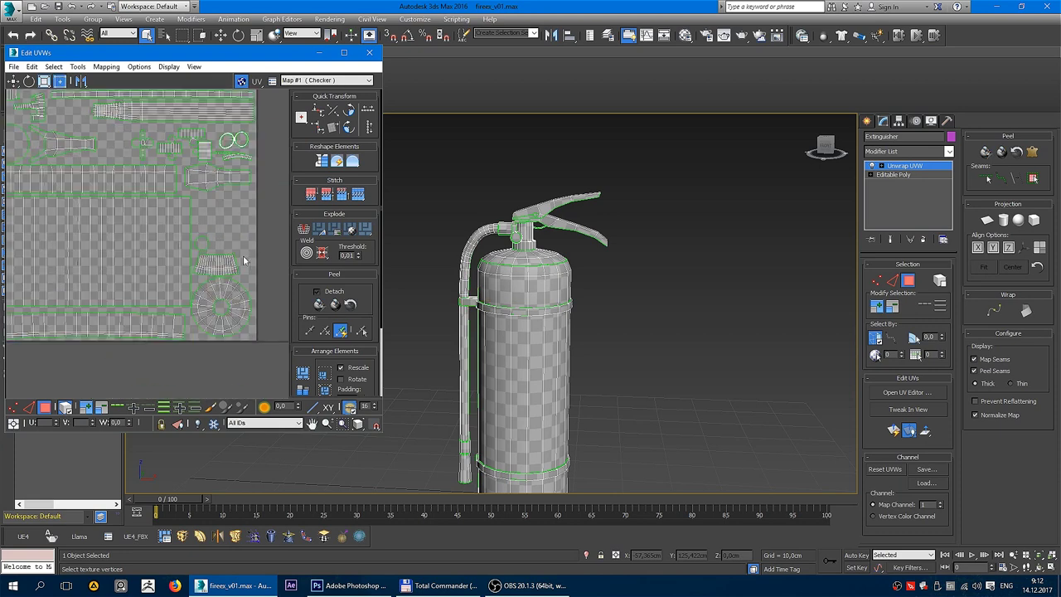
scroll(236, 245, "up", 1)
left_click_drag(197, 162, 226, 225)
left_click(348, 126)
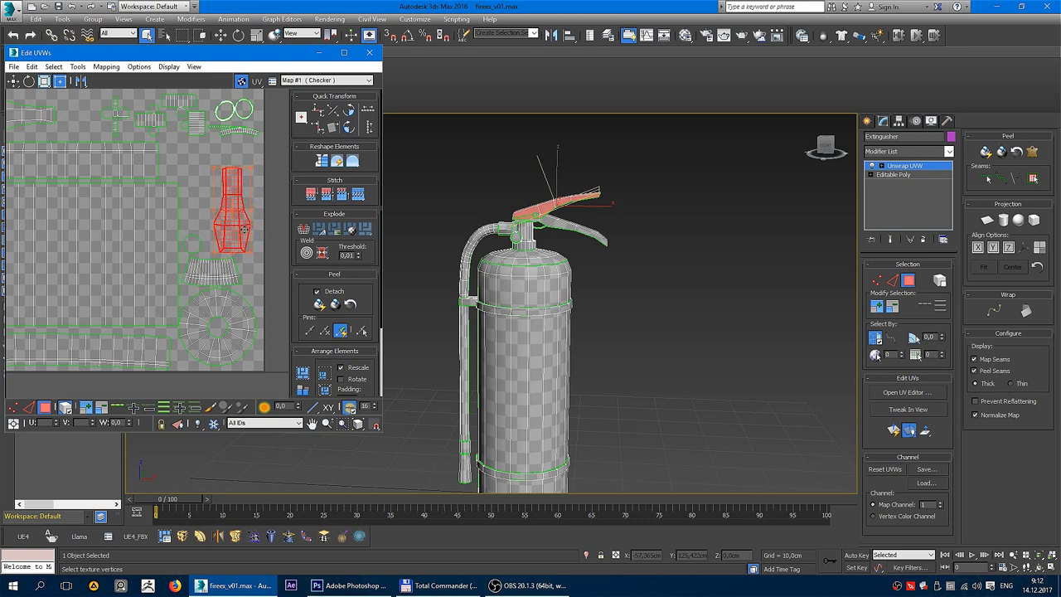
scroll(244, 230, "up", 3)
left_click(181, 241)
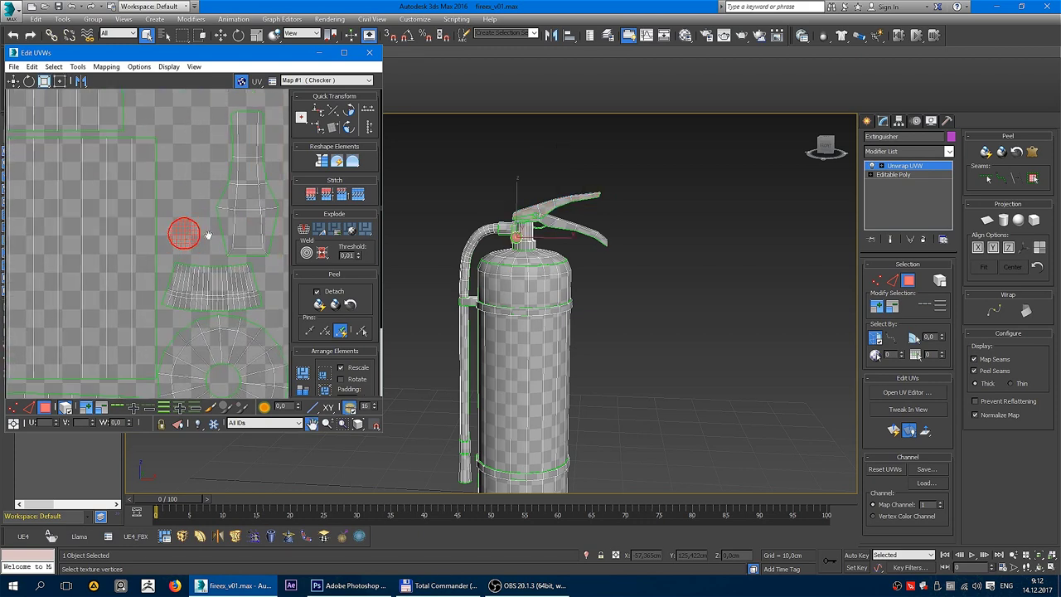
scroll(208, 236, "down", 3)
left_click_drag(217, 302, 218, 249)
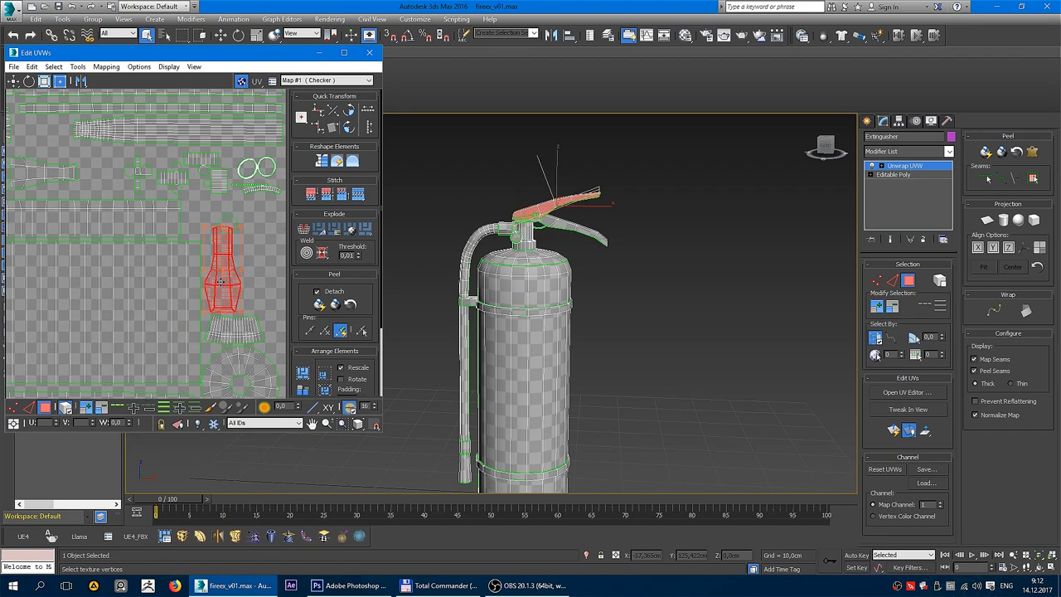
left_click(238, 228)
Move the lever shell right and down, rotate it 90° and flip it upright.
left_click(251, 247)
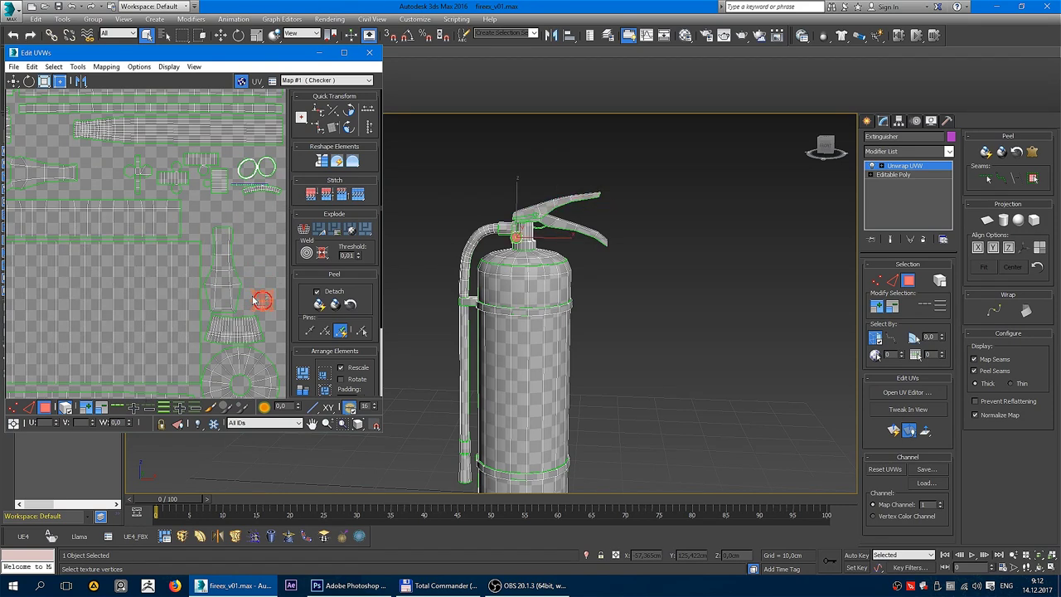
scroll(254, 300, "up", 3)
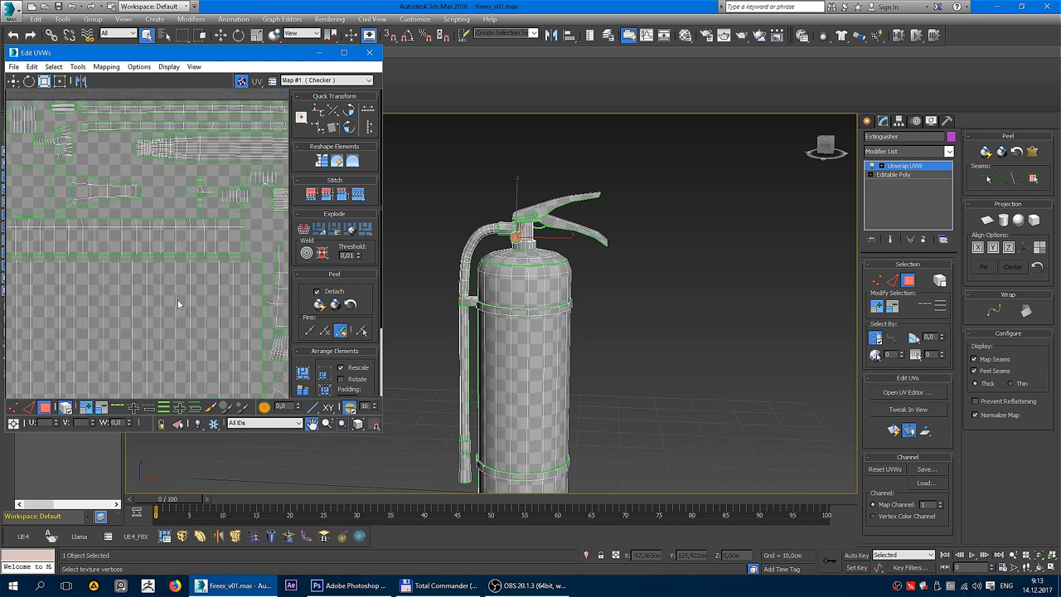
key("z")
scroll(259, 293, "up", 2)
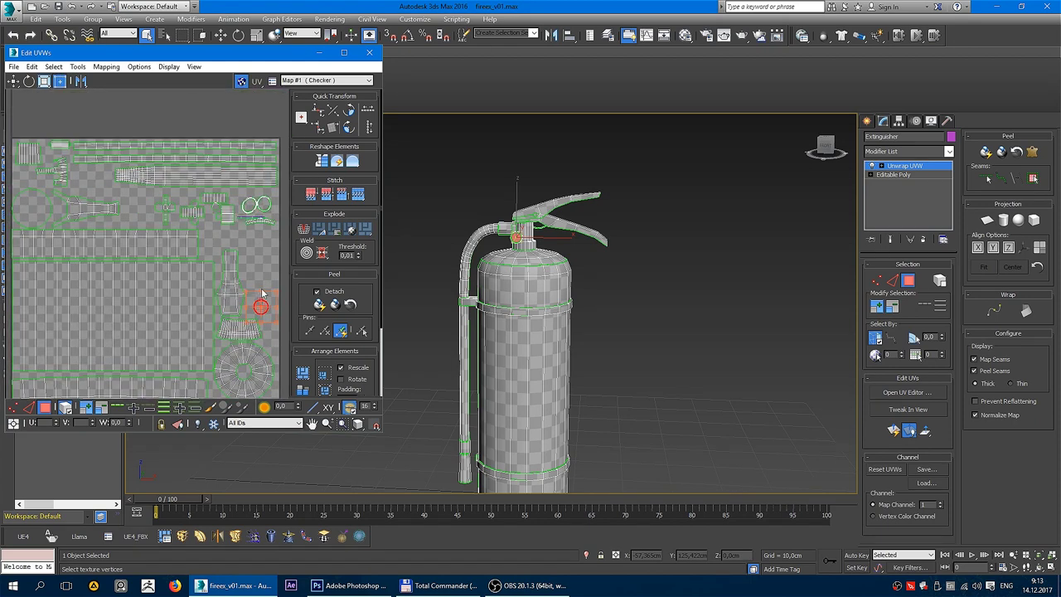
scroll(260, 307, "down", 1)
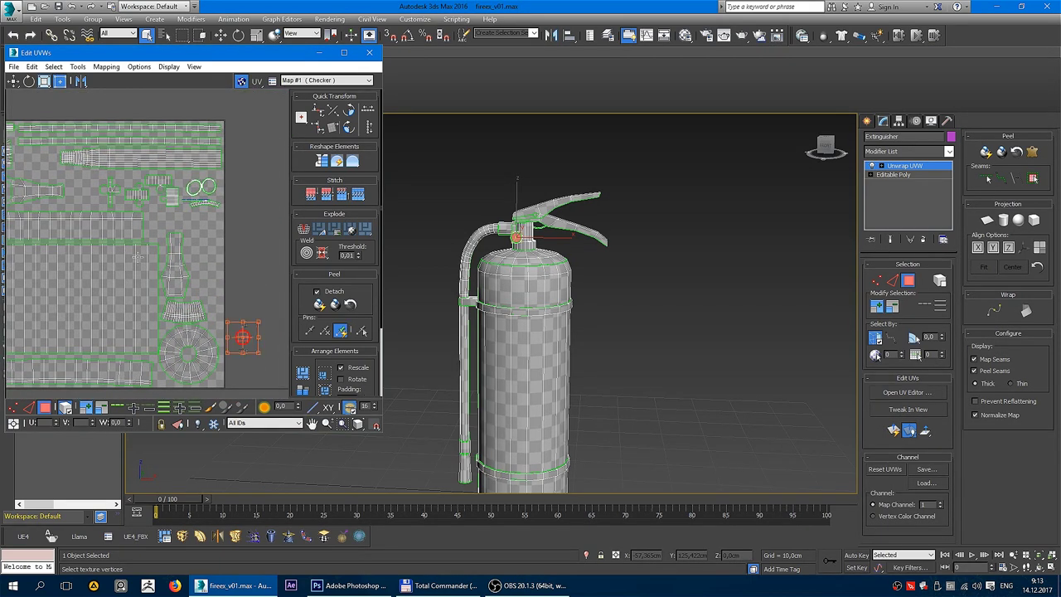
left_click_drag(51, 184, 217, 254)
scroll(248, 265, "up", 1)
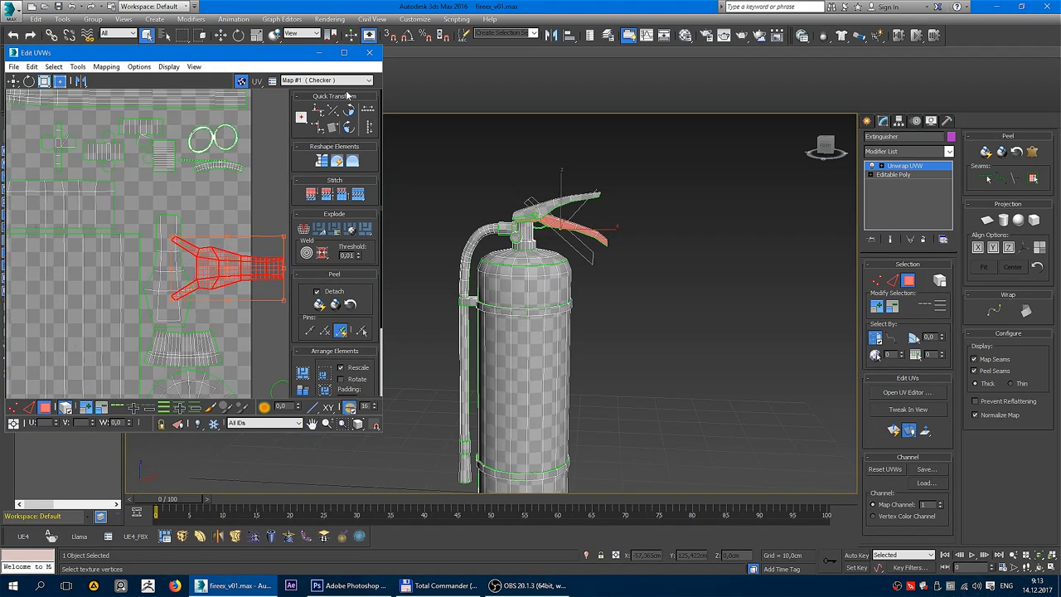
left_click(349, 112)
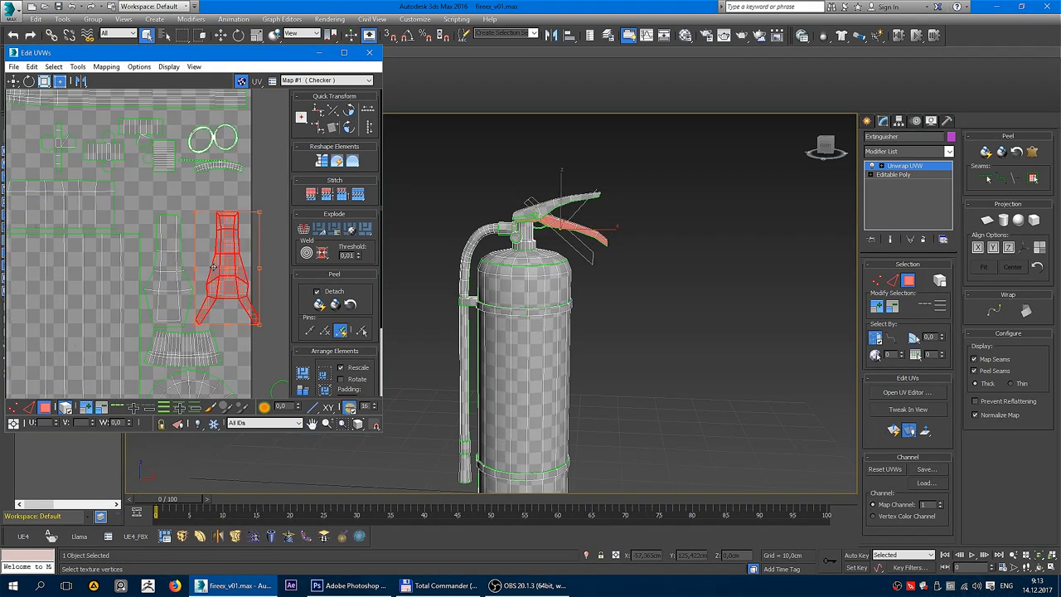
left_click(367, 109)
left_click_drag(232, 262, 224, 266)
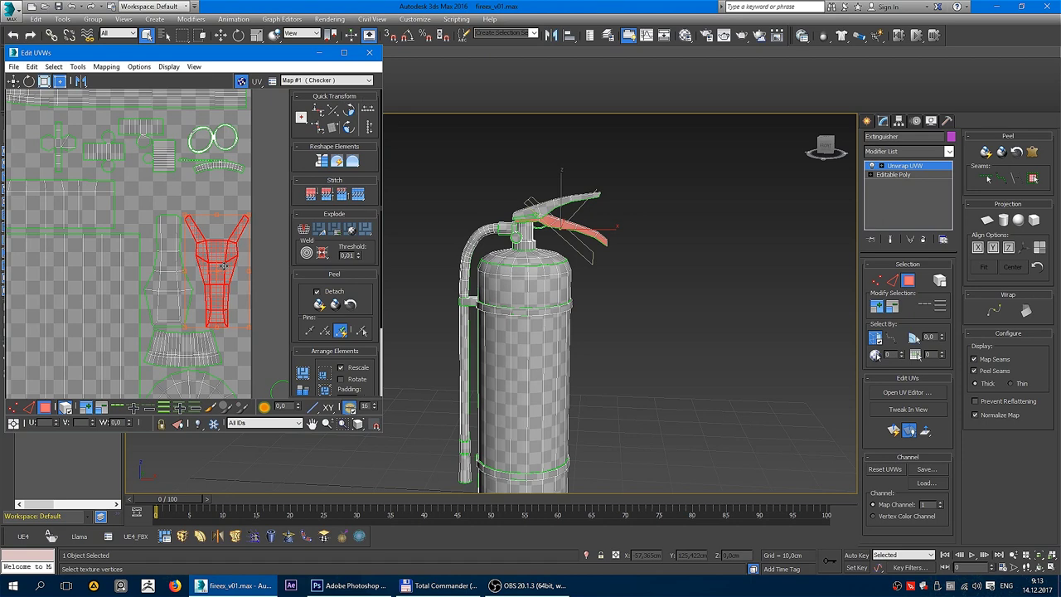
Review the packed UV layout and close the Edit UVWs window.
scroll(249, 202, "down", 2)
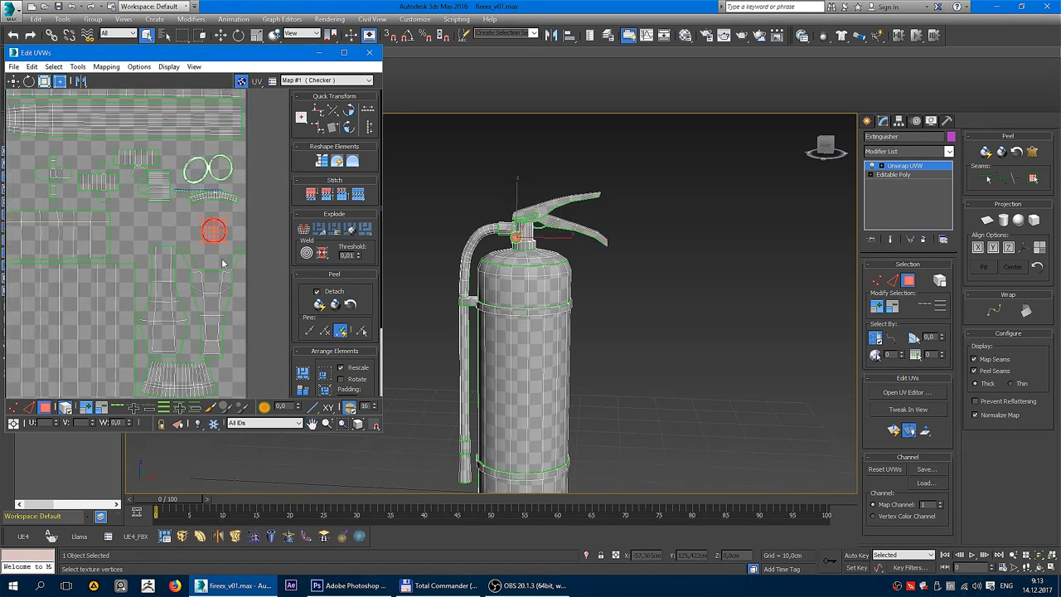
scroll(199, 199, "down", 2)
scroll(138, 189, "up", 2)
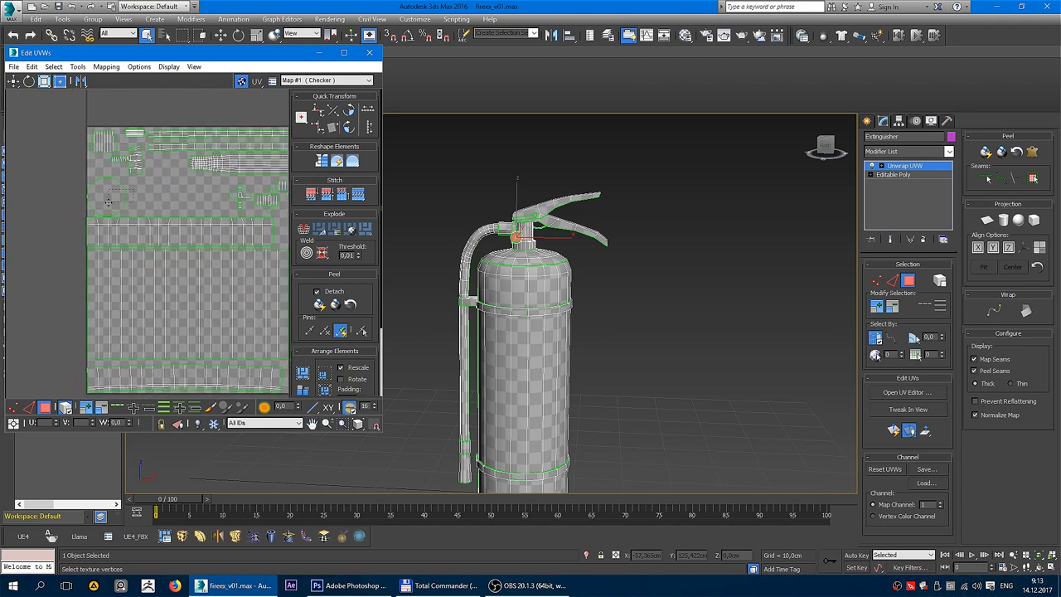
scroll(90, 190, "down", 1)
scroll(110, 202, "up", 1)
scroll(111, 202, "down", 1)
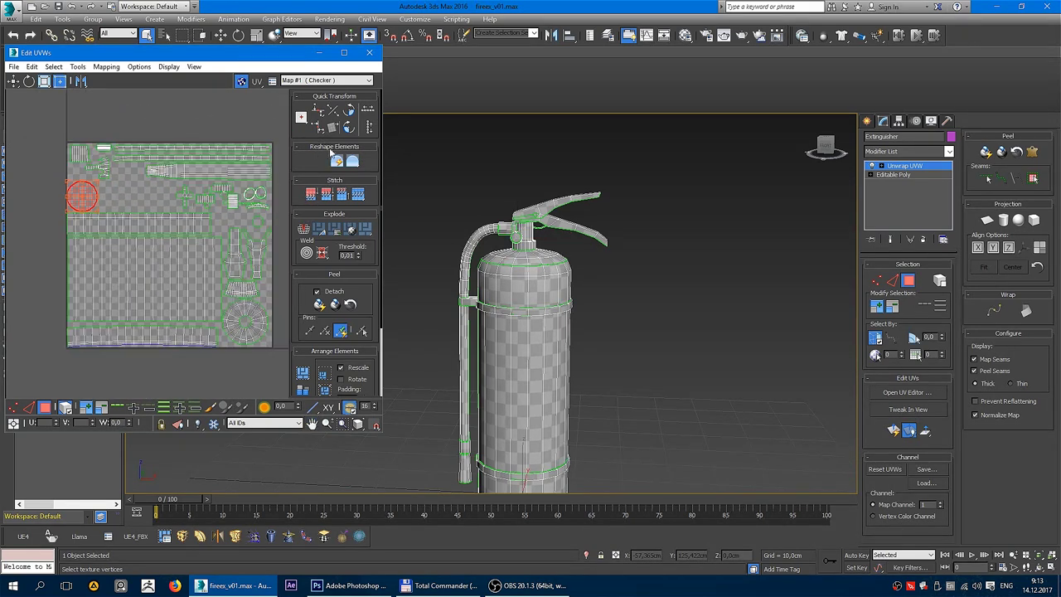
left_click(372, 55)
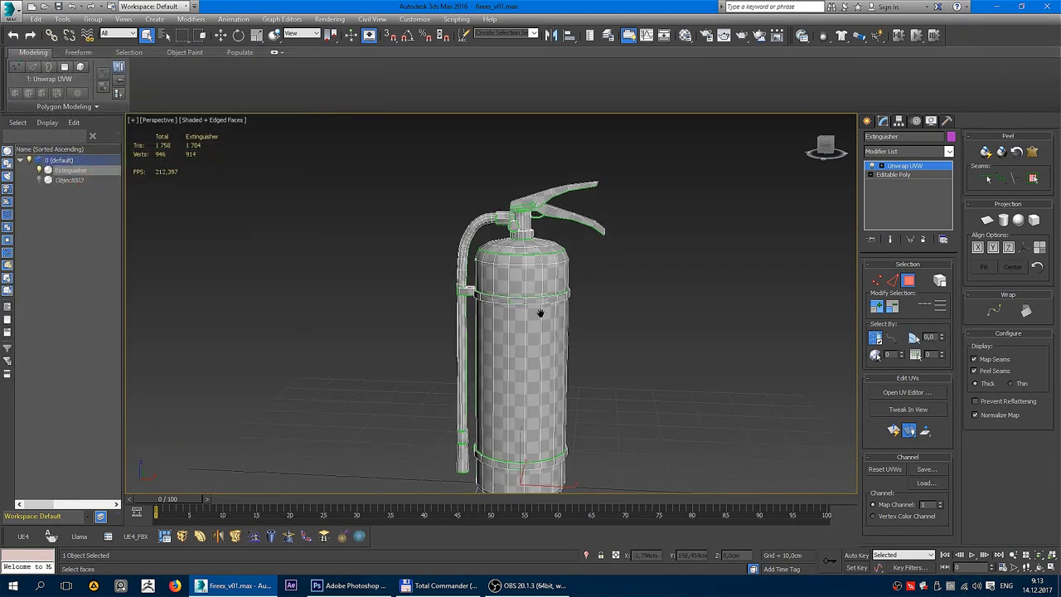
In Shaded view, collapse the extinguisher to Editable Poly and reapply Unwrap UVW.
key("F4")
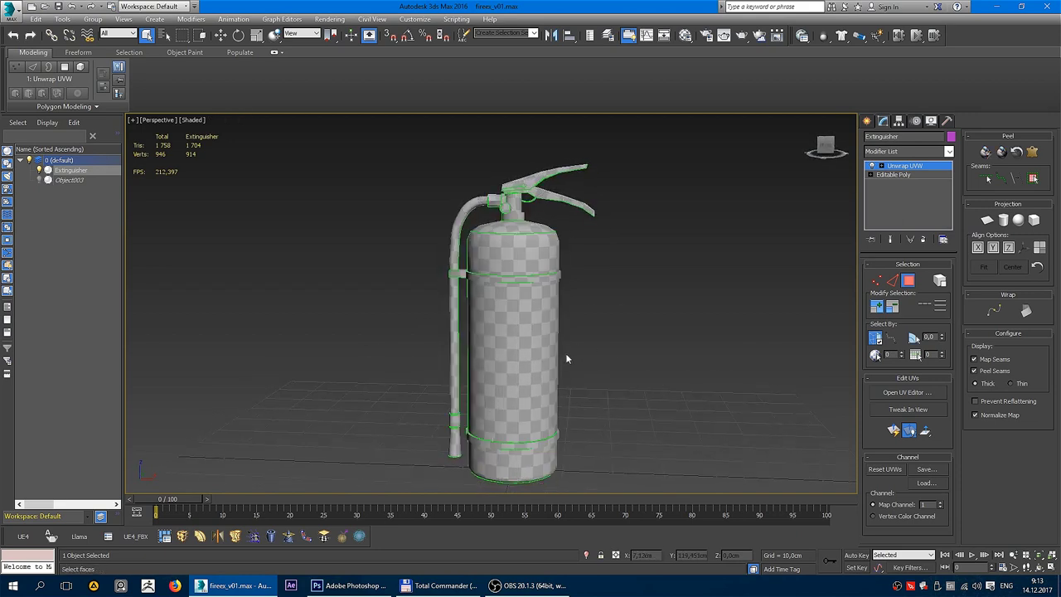
scroll(563, 356, "up", 5)
scroll(422, 363, "up", 1)
mouse_move(421, 363)
left_mouse_down()
mouse_move(357, 301)
mouse_move(296, 368)
mouse_move(199, 434)
mouse_move(518, 272)
left_mouse_up()
scroll(515, 266, "down", 3)
right_click(501, 232)
left_click(647, 352)
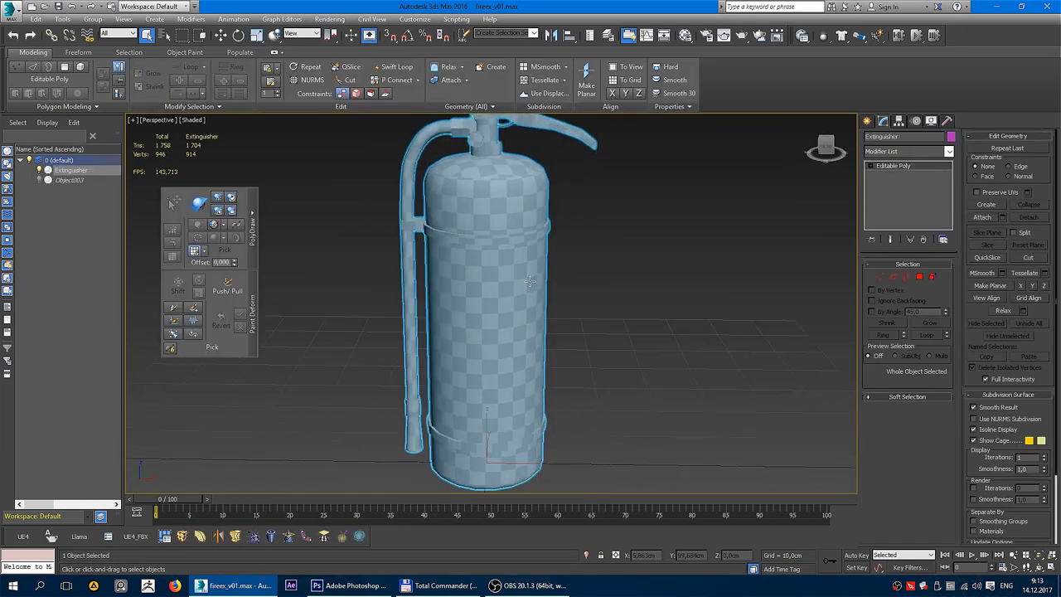
right_click(489, 217)
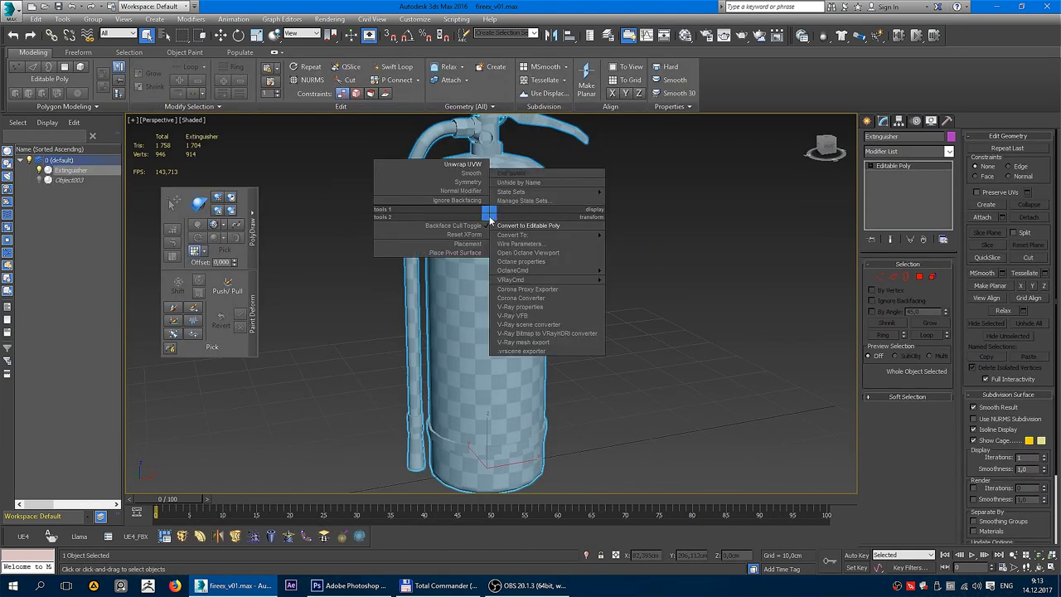
left_click(432, 167)
Render a 2048 × 2048 UV template via Tools > Render UVW Template.
left_click(906, 392)
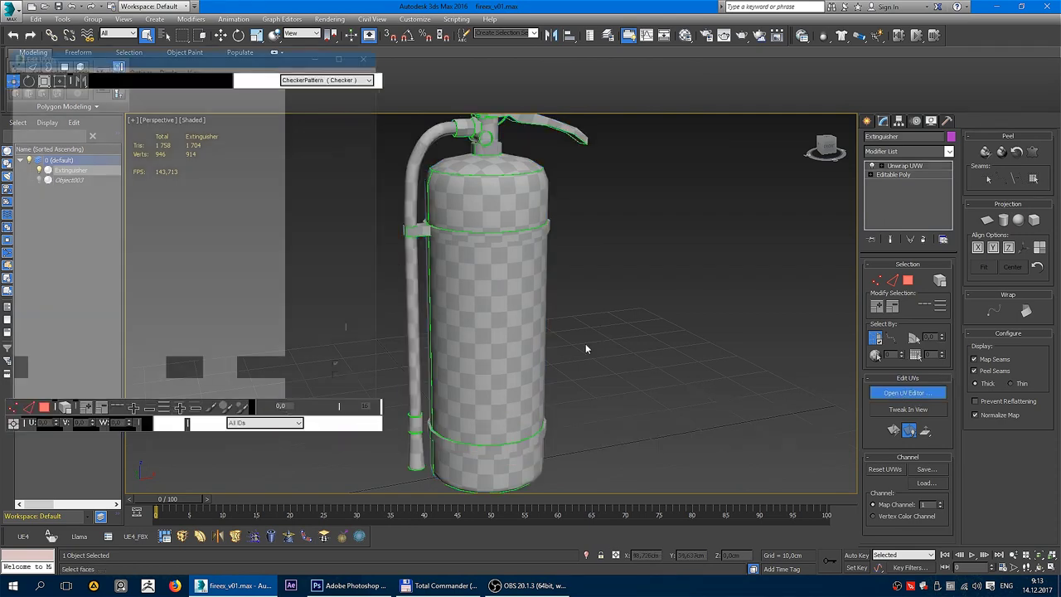
left_click(77, 67)
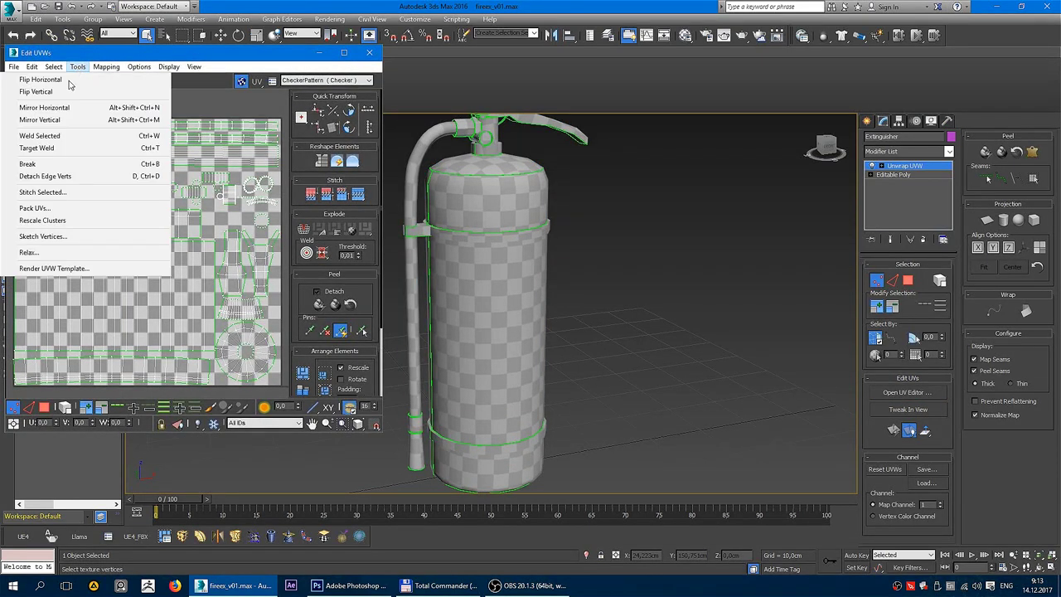
left_click(54, 269)
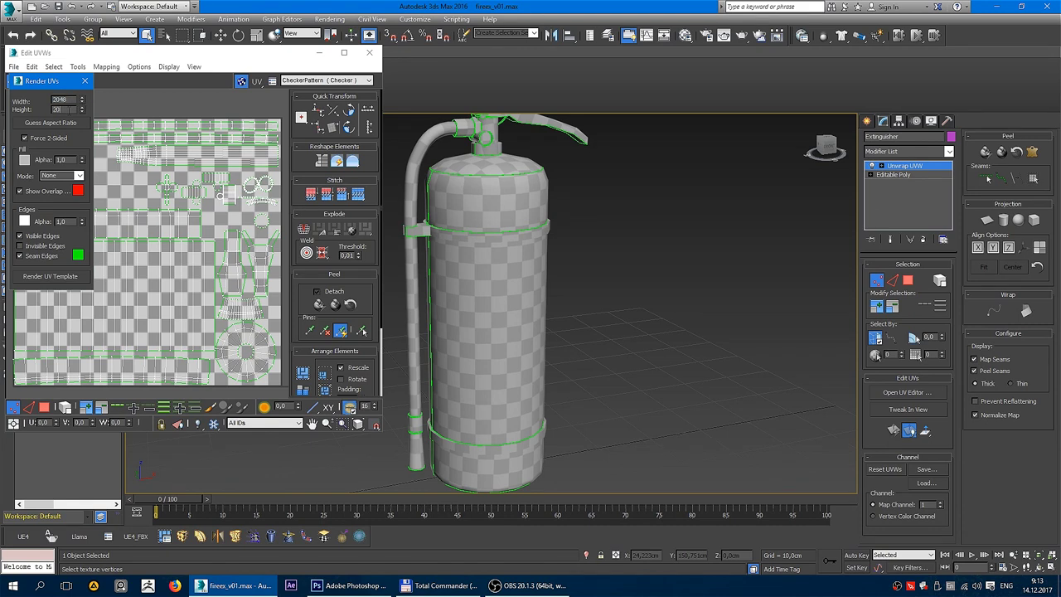
left_click(53, 277)
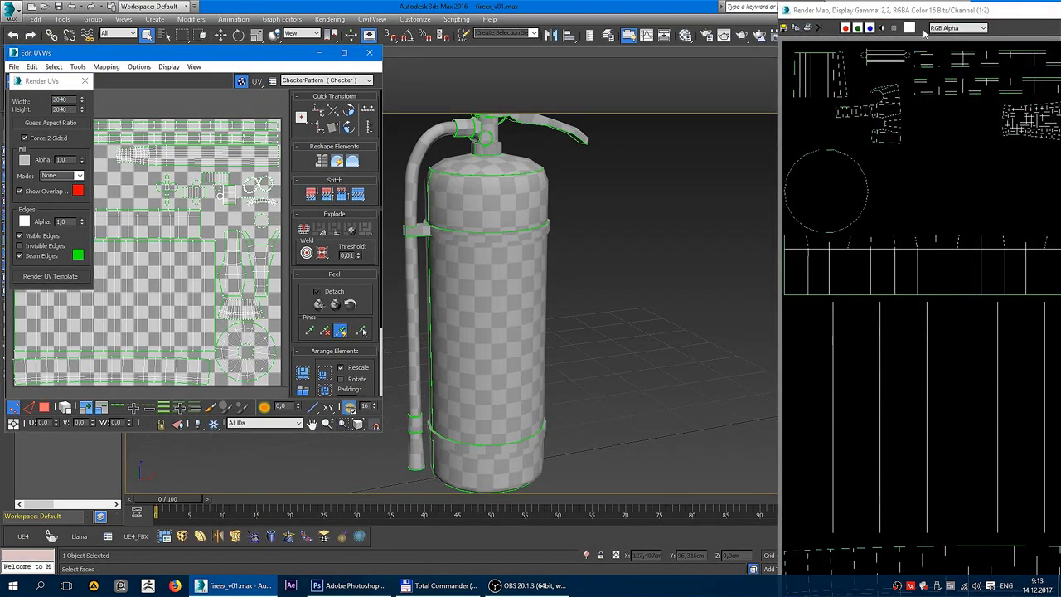
Save the rendered template to the Desktop as PNG, overwriting uv.png.
left_click_drag(934, 18, 370, 73)
left_click(222, 83)
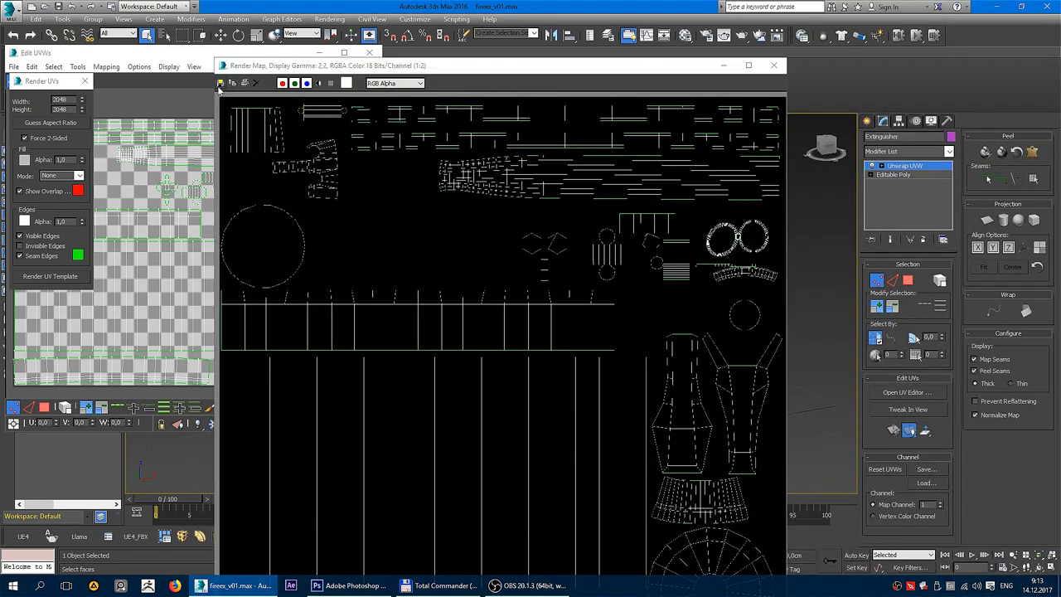
left_click(251, 189)
double_click(385, 259)
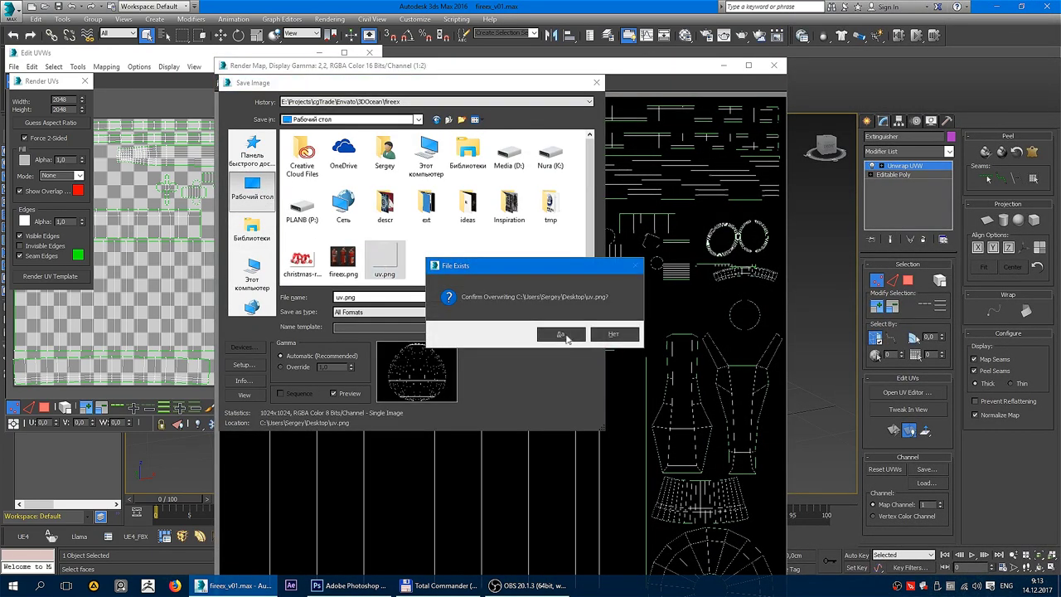
left_click(554, 335)
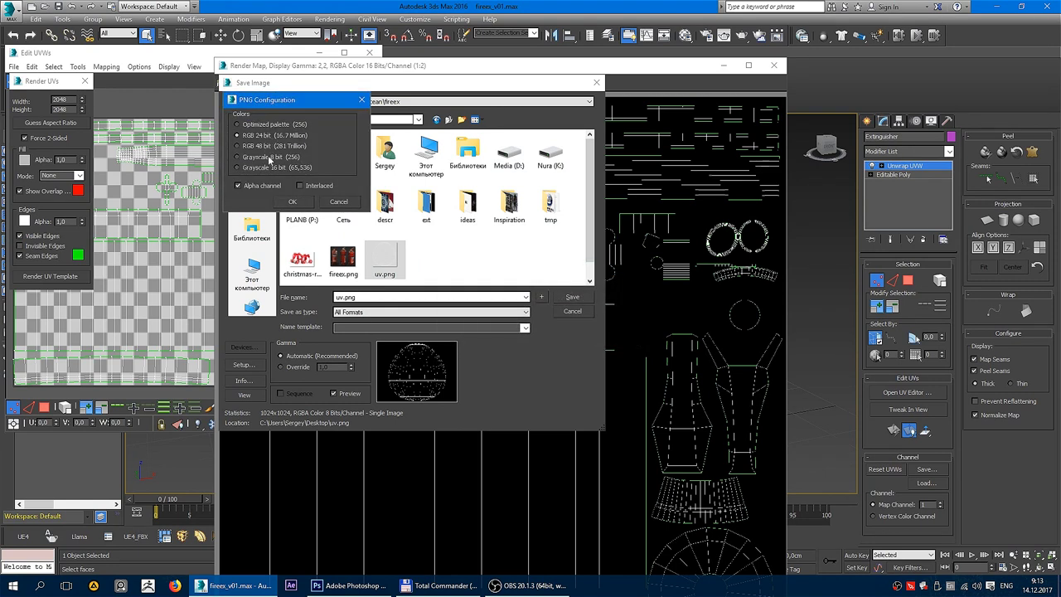
left_click(298, 202)
Close the render and UV editor windows and convert the extinguisher to Editable Poly.
left_click(773, 65)
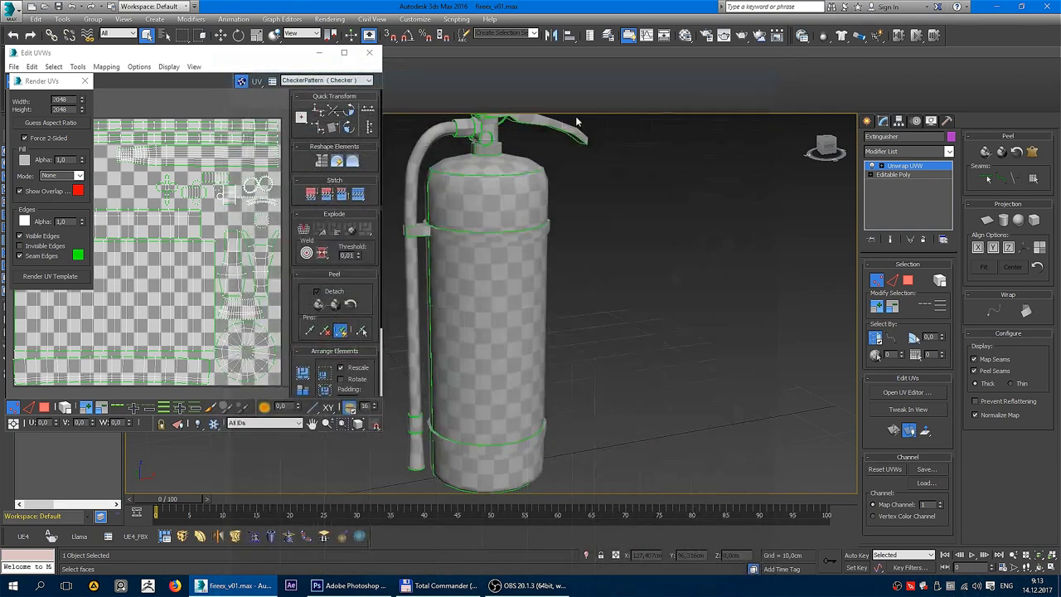
left_click(370, 52)
right_click(478, 205)
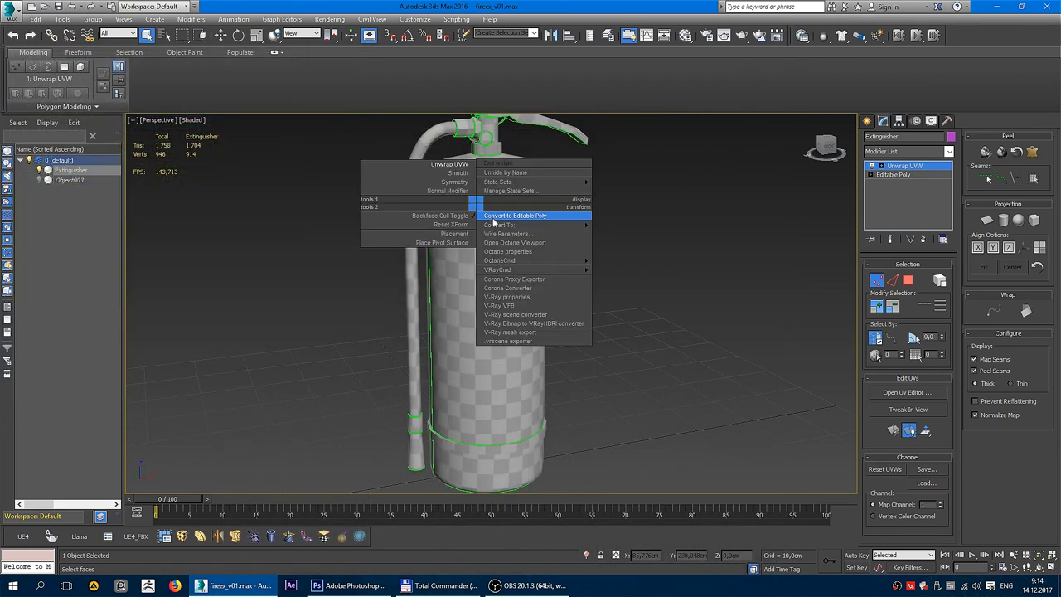
left_click(491, 215)
left_click(662, 216)
Open uv.png from the Desktop in Photoshop.
left_click(348, 585)
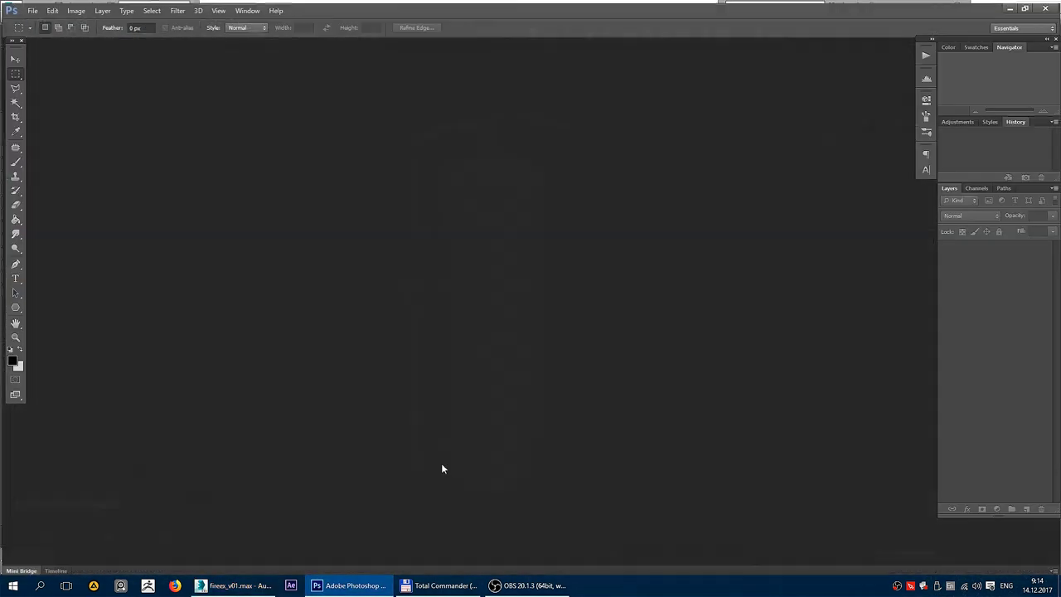
double_click(509, 284)
left_click(407, 166)
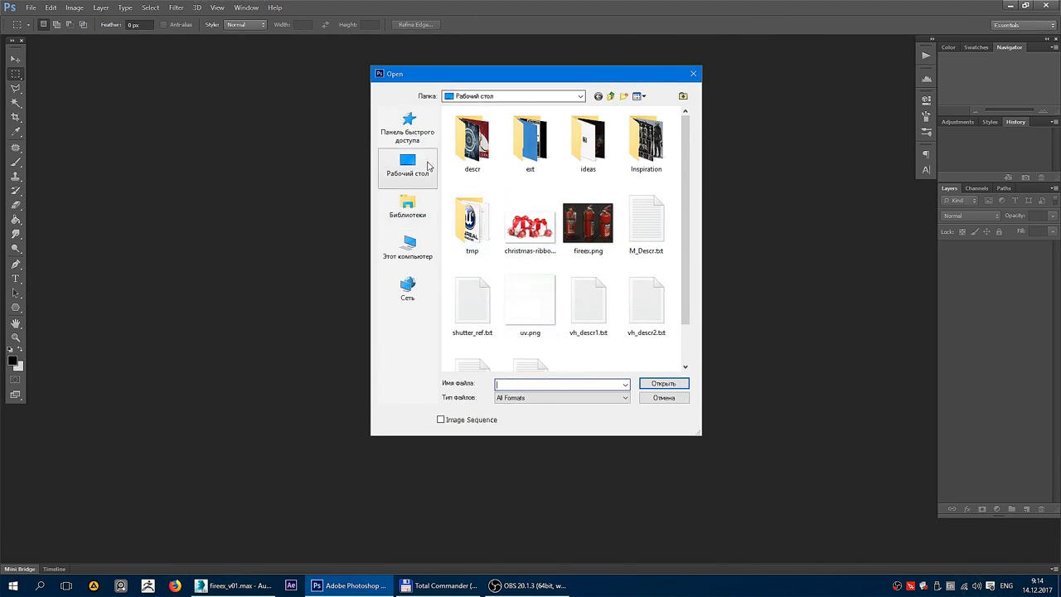
left_click(546, 341)
left_click(660, 386)
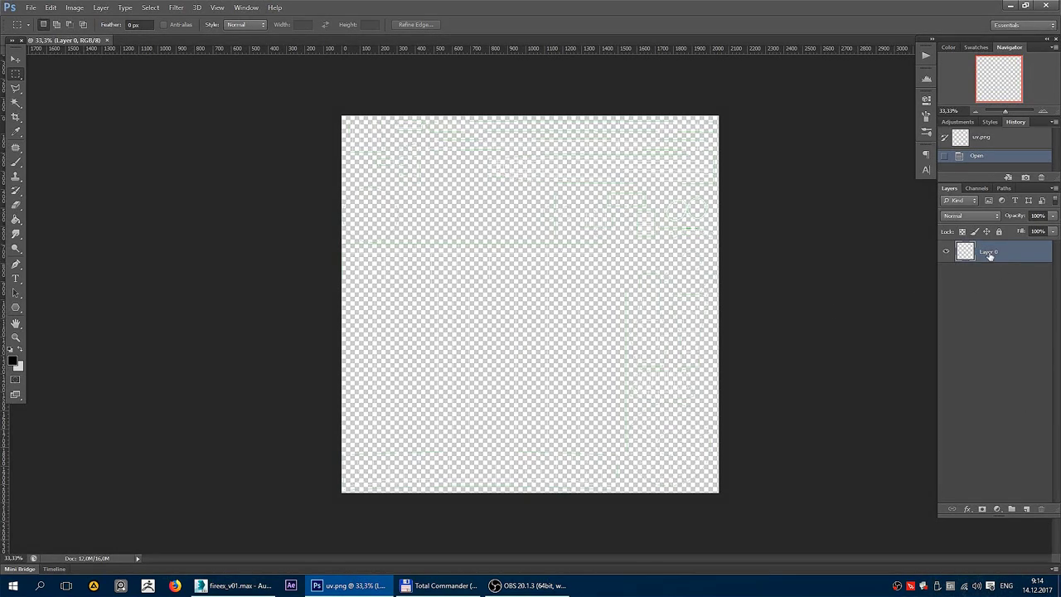
type("uv")
Name the wireframe layer uv and add a black-filled bg layer beneath it.
key("Return")
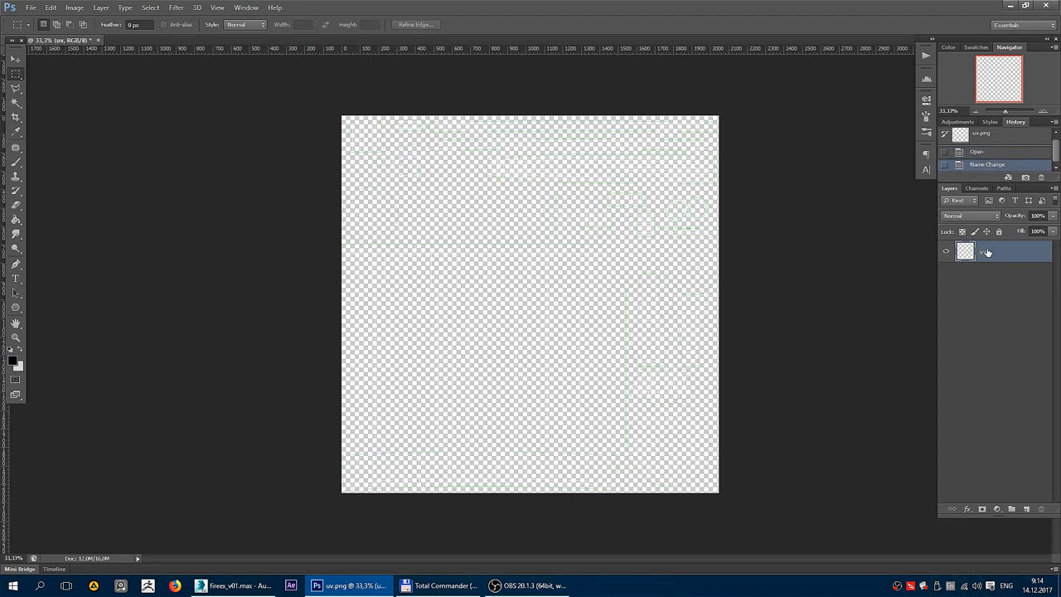
left_click(1028, 511, "ctrl")
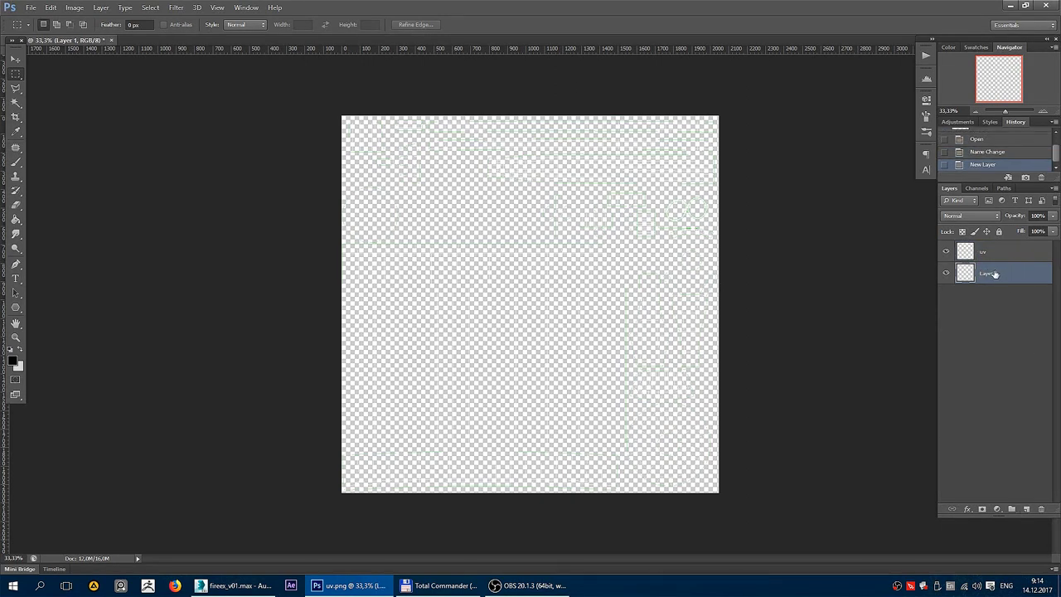
type("bg")
key("Return")
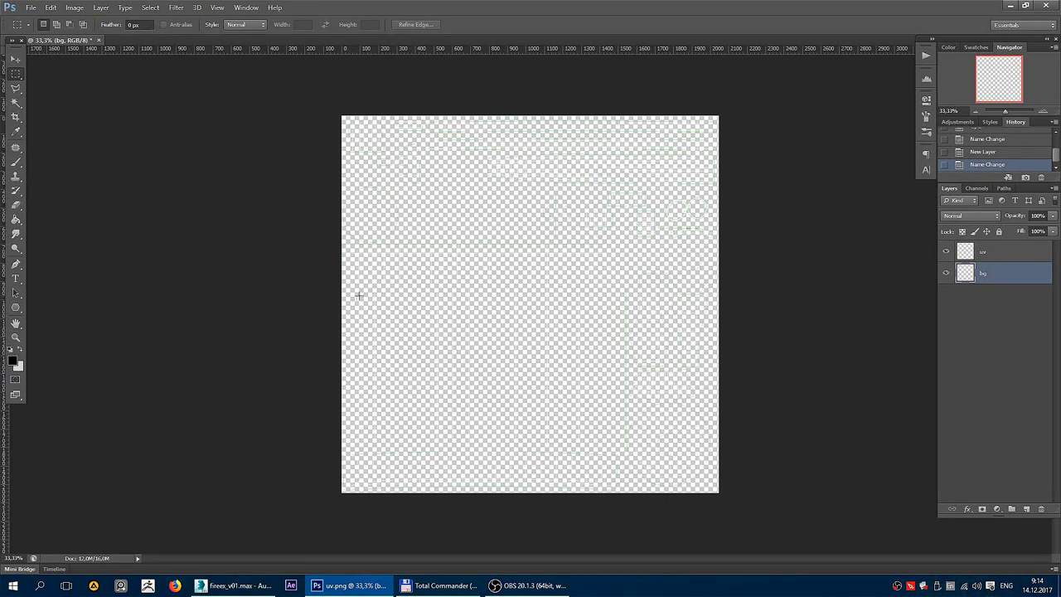
key("g")
left_click(431, 288)
Lighten the black bg layer to dark grey with a Hue/Saturation adjustment.
key("m")
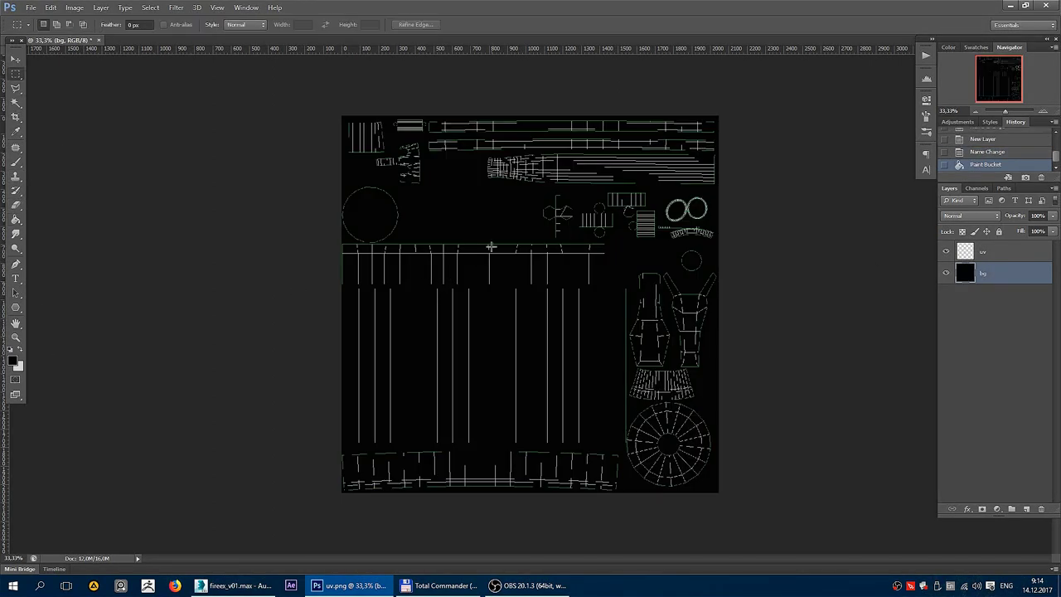
scroll(592, 374, "up", 1)
scroll(588, 372, "up", 1)
scroll(565, 308, "down", 1)
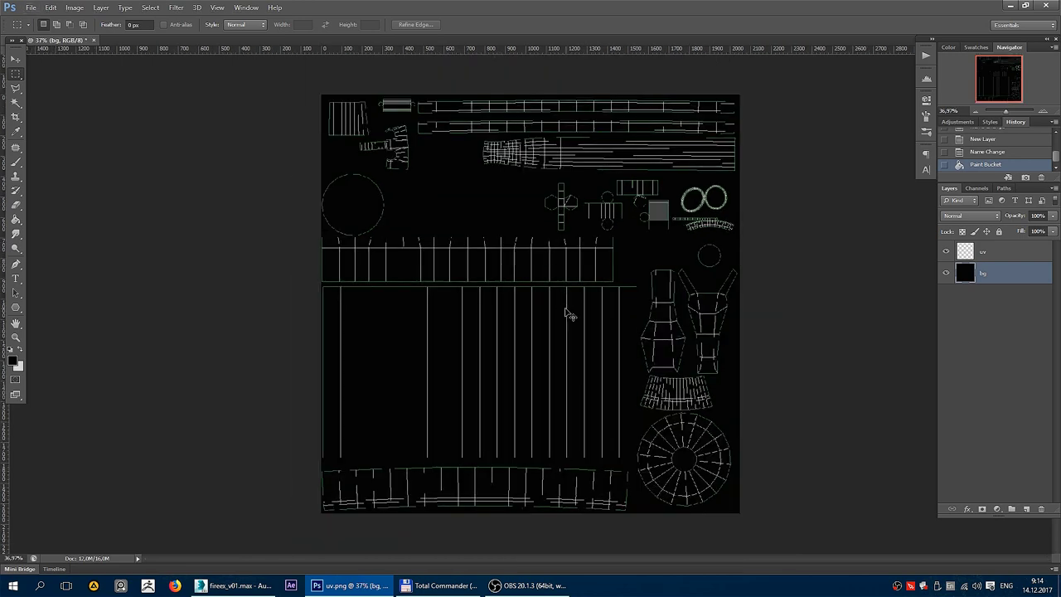
key("ctrl+u")
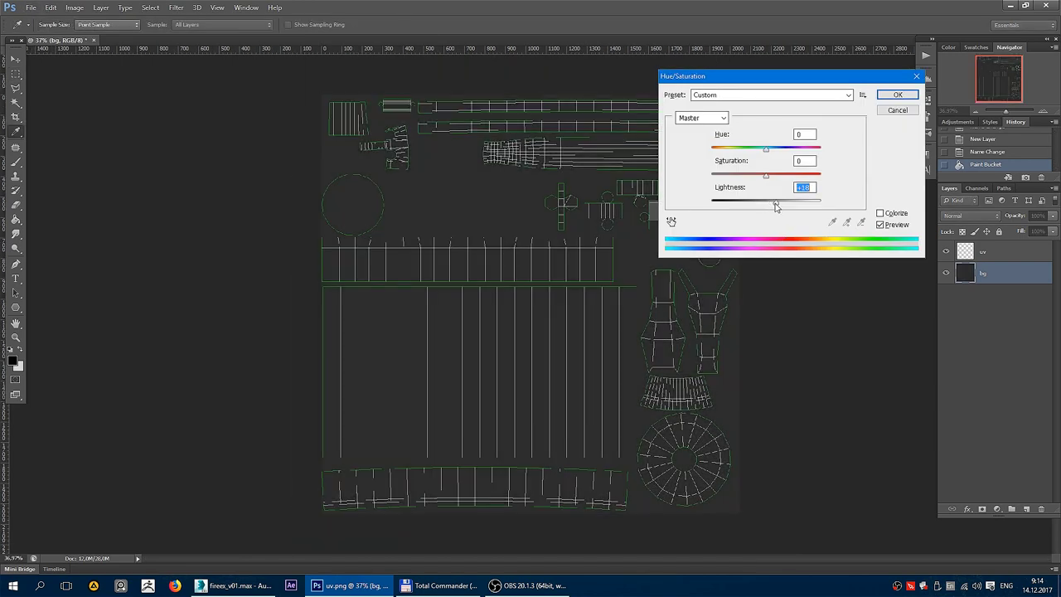
key("Return")
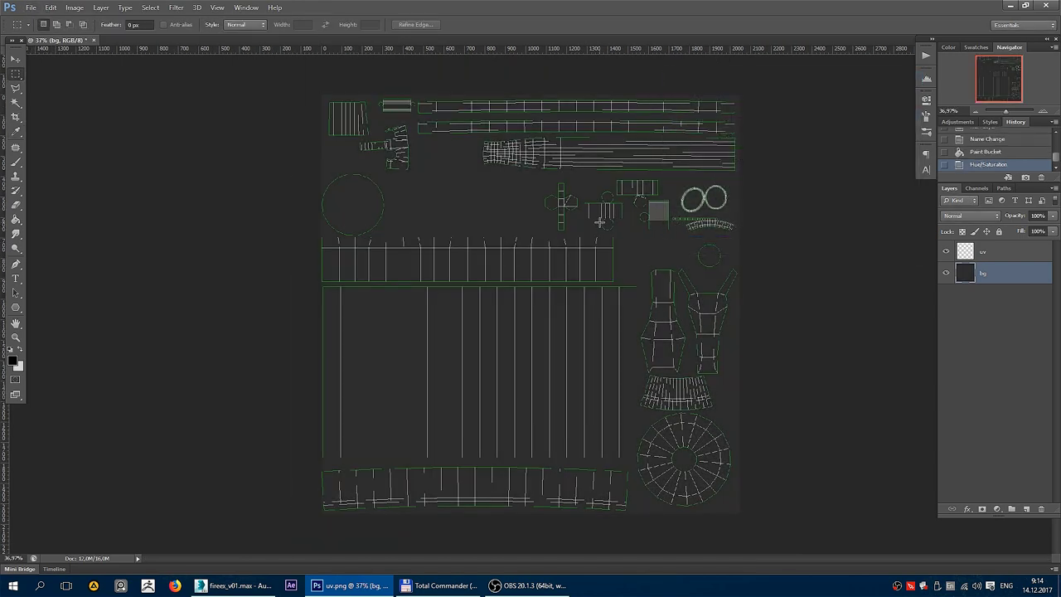
Zoom and pan across the UV layout to check the wireframe against the grey background.
key("v")
scroll(629, 333, "up", 2)
scroll(668, 339, "up", 2)
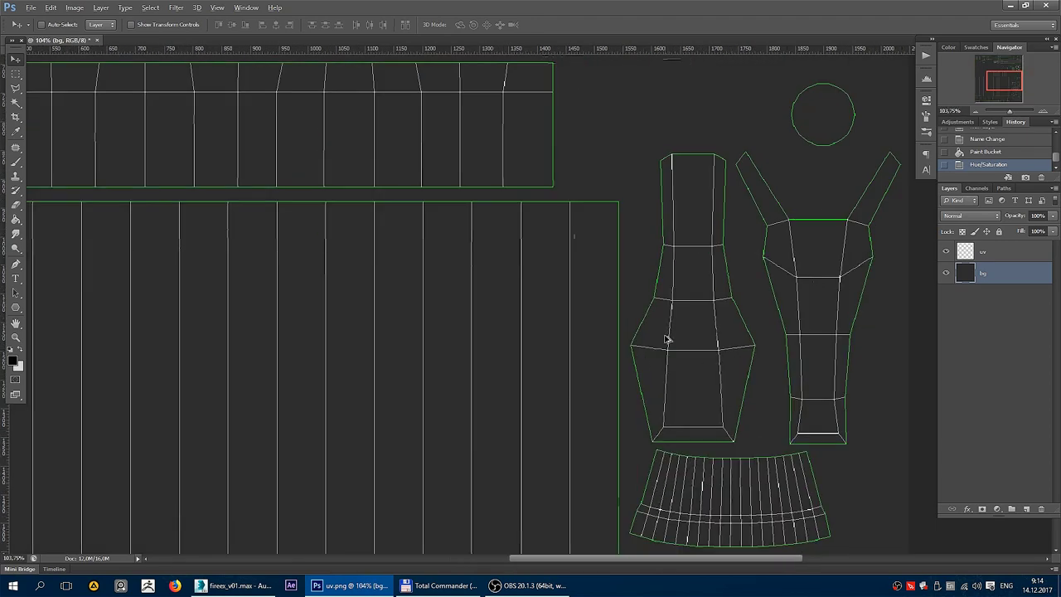
scroll(667, 339, "down", 2)
scroll(667, 339, "down", 3)
scroll(668, 338, "up", 3)
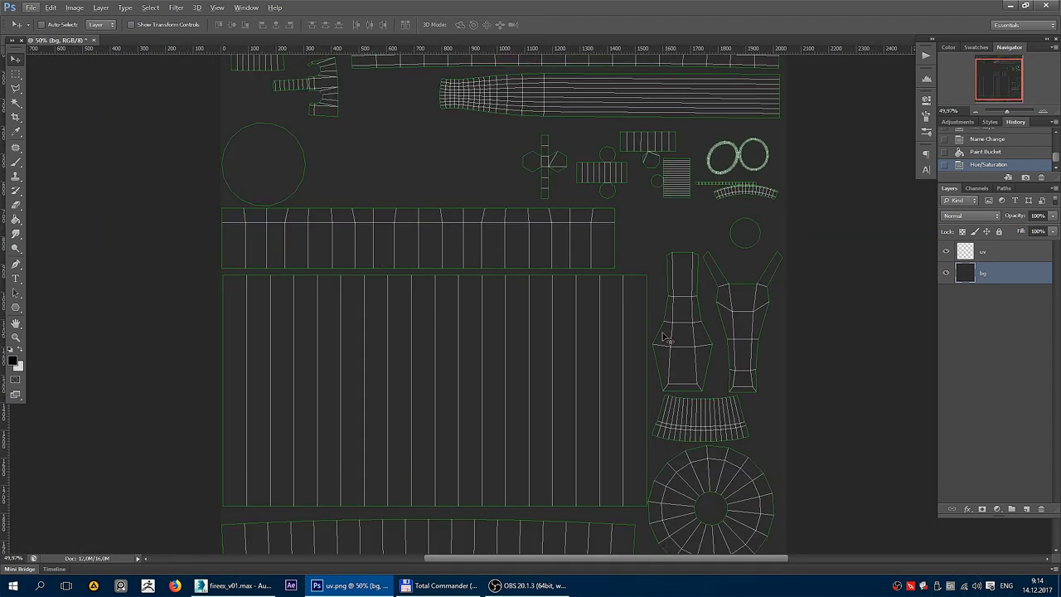
left_click_drag(615, 240, 582, 196)
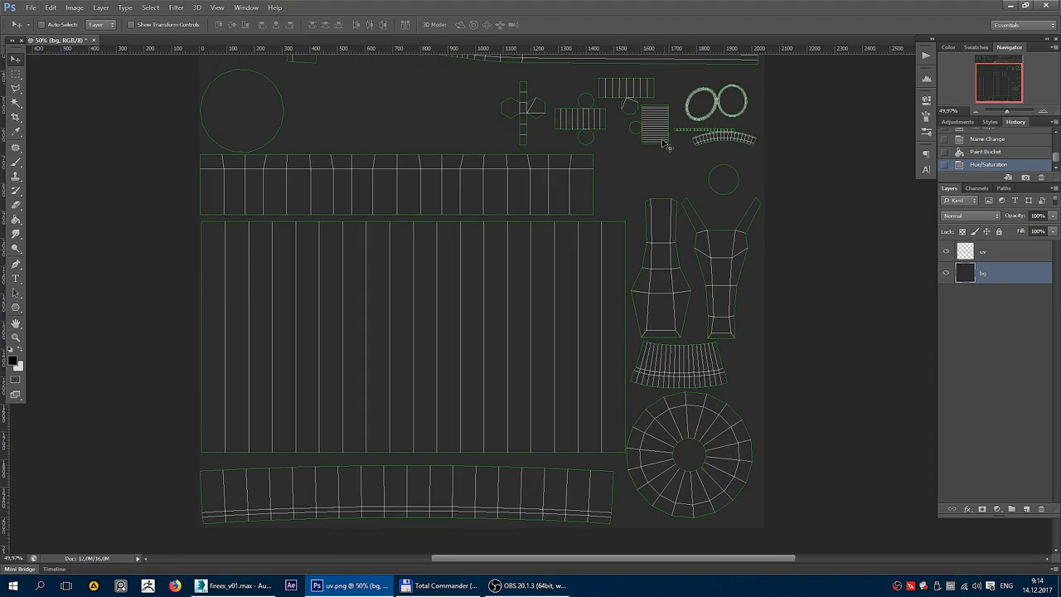
left_click_drag(505, 107, 470, 261)
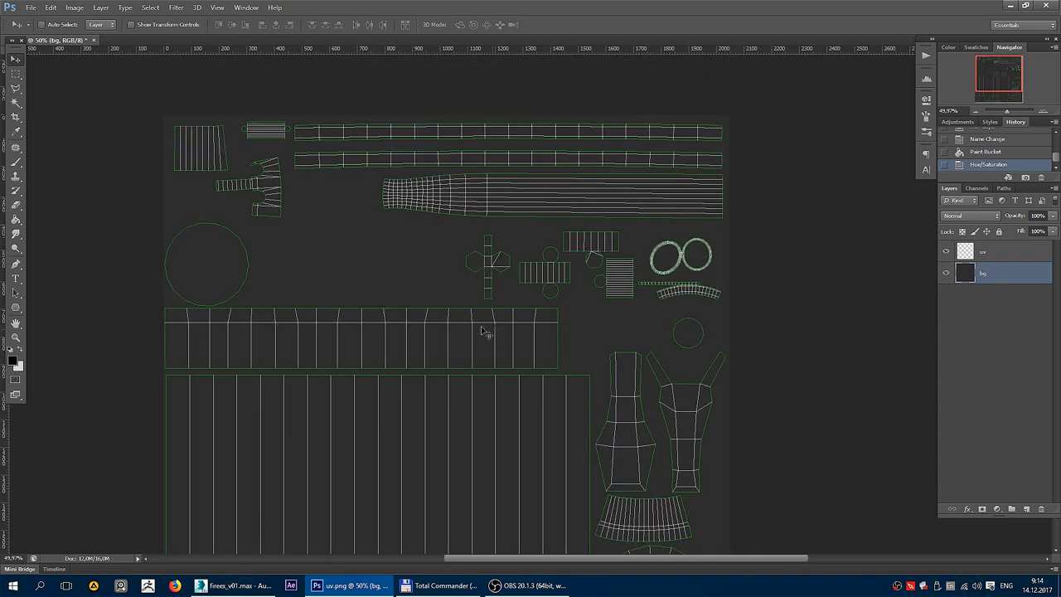
left_click_drag(455, 360, 452, 183)
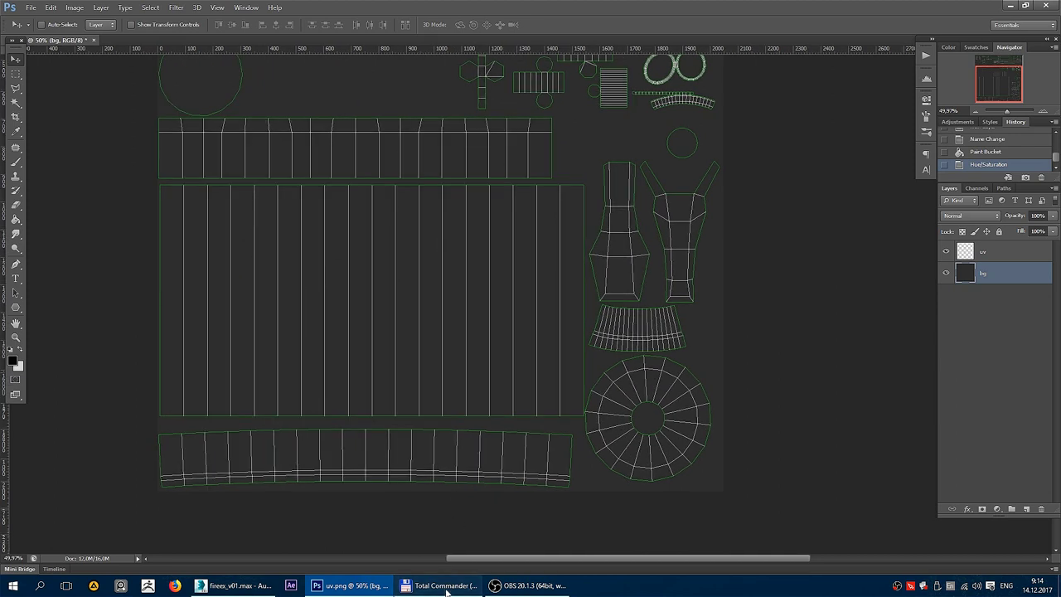
key("alt+Tab")
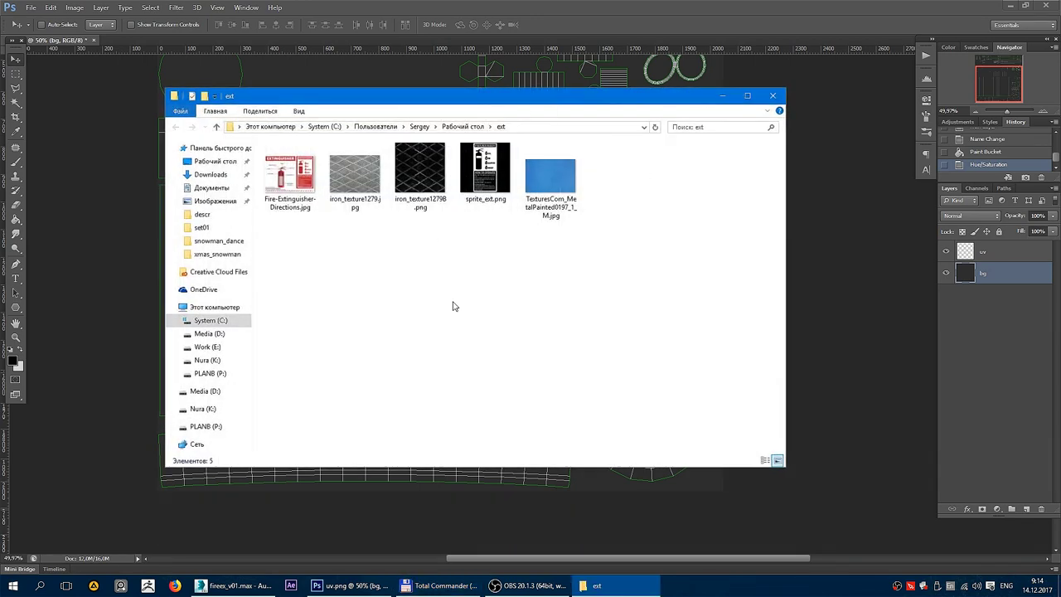
Preview the blue painted-metal texture and the extinguisher directions image in IrfanView.
double_click(562, 172)
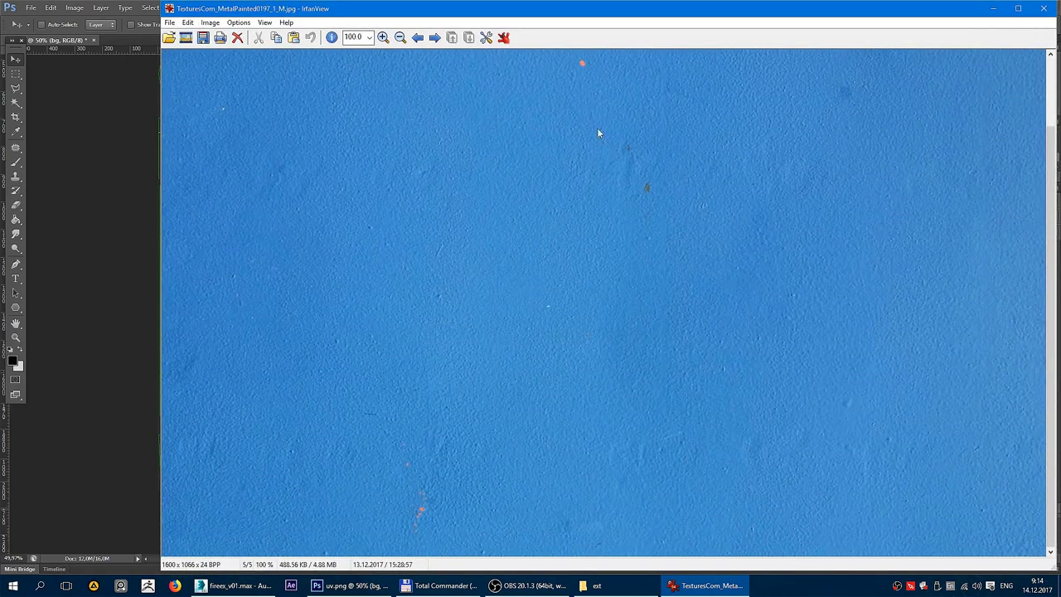
left_click(1045, 9)
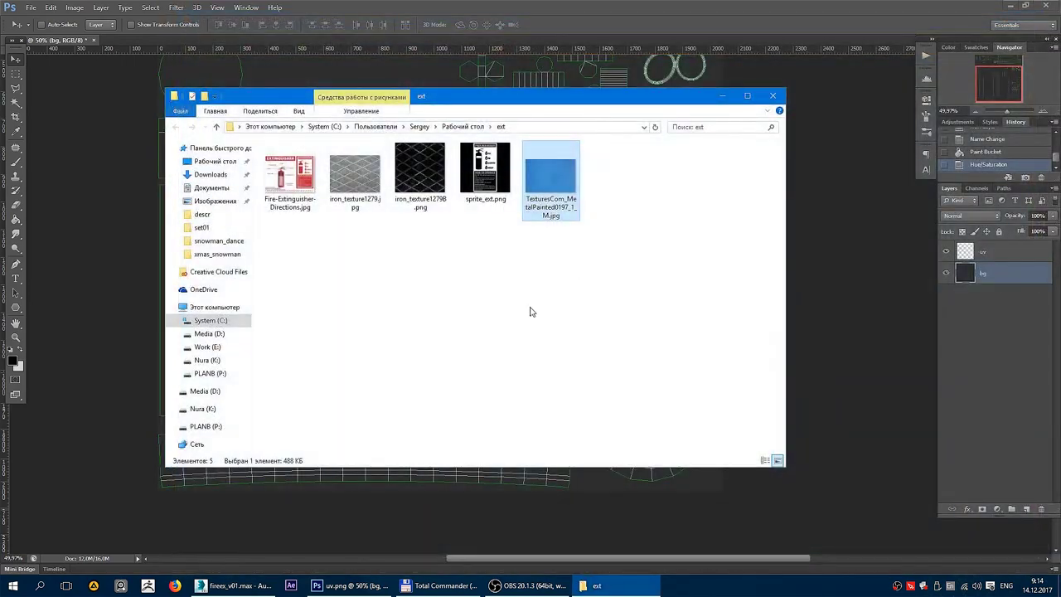
left_click(294, 184)
double_click(294, 184)
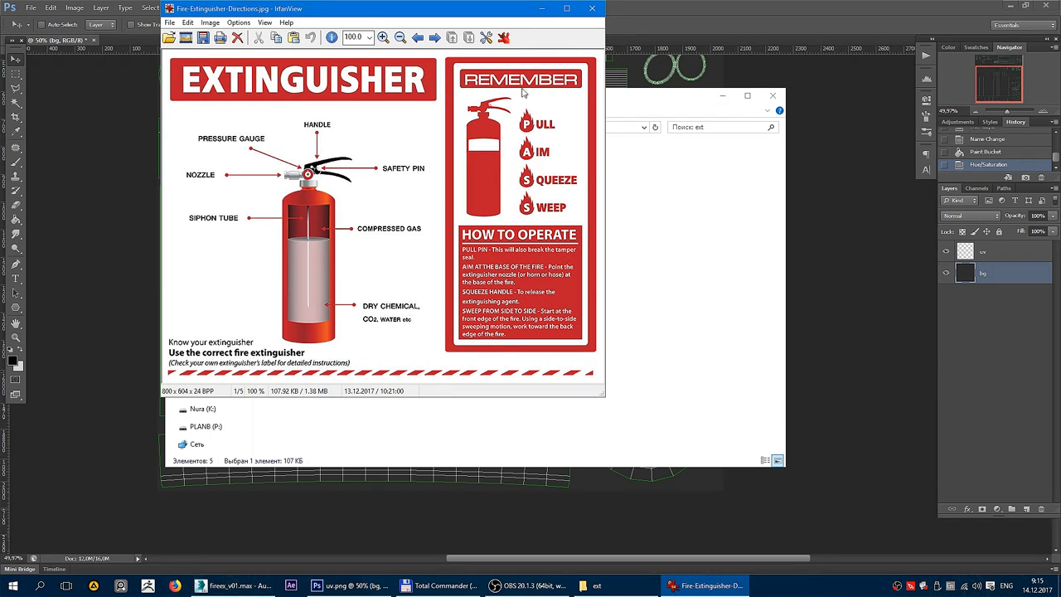
left_click(593, 12)
Preview sprite_ext.png, then drag it into Photoshop as its own document.
double_click(466, 199)
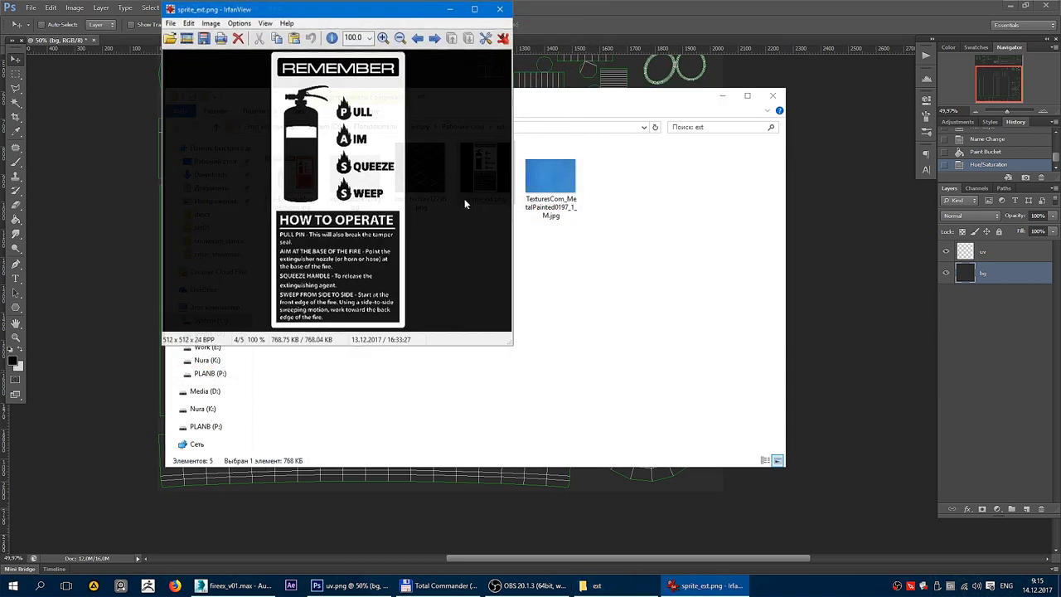
left_click(500, 9)
left_click_drag(492, 154, 665, 42)
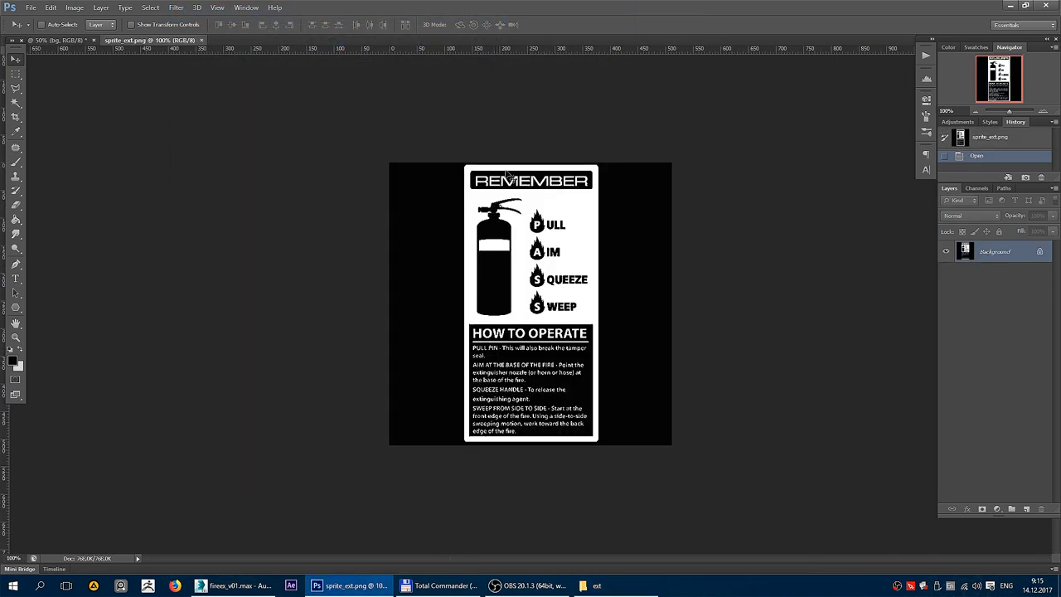
Check sprite_ext.png's canvas size without changes and close the document.
scroll(564, 327, "up", 3)
scroll(597, 386, "down", 2)
scroll(593, 282, "up", 1)
key("ctrl+alt+c")
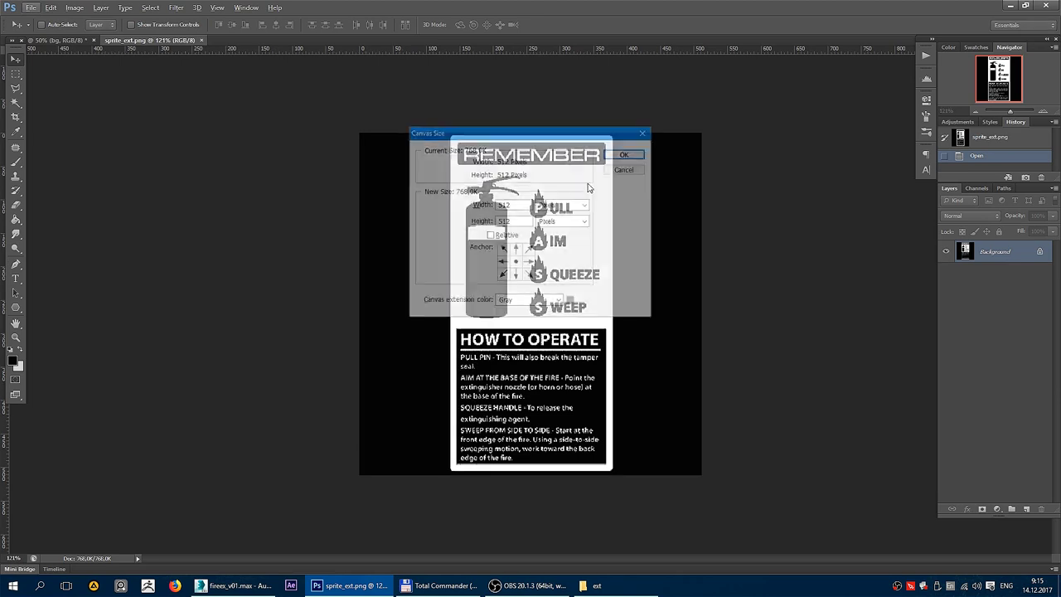
left_click(628, 170)
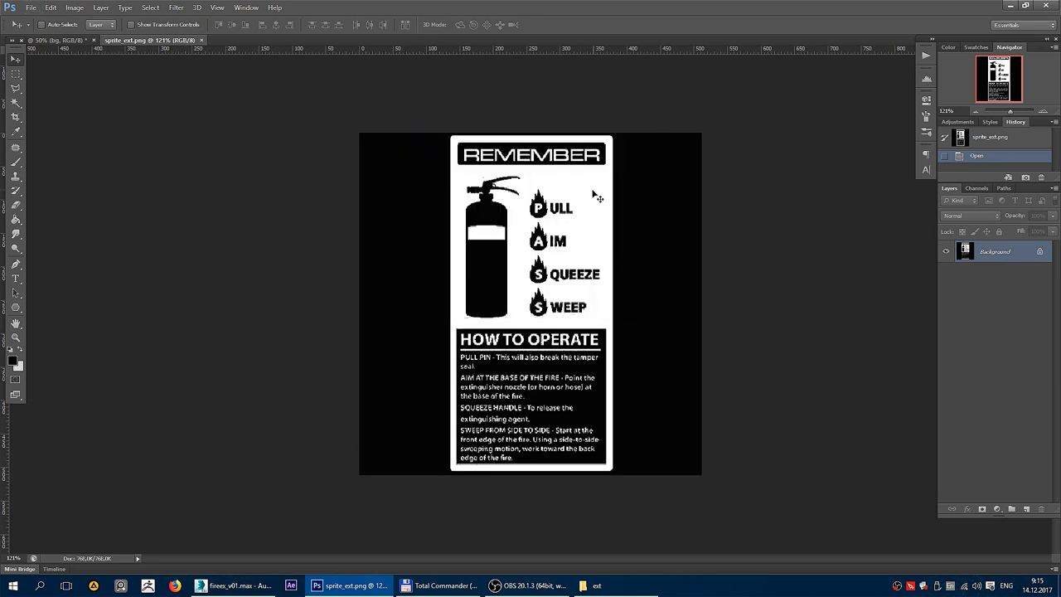
key("ctrl+w")
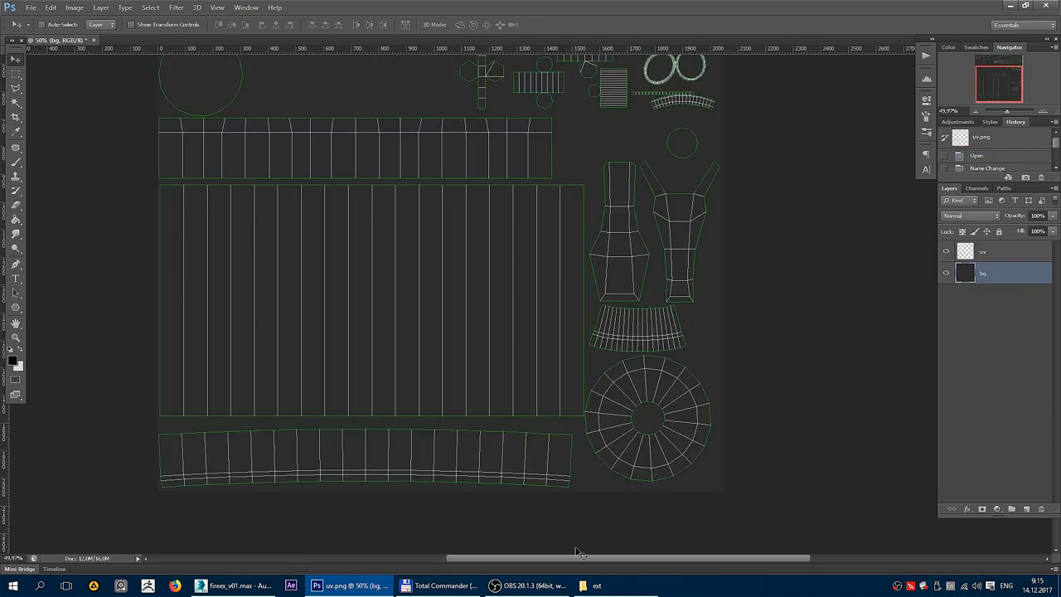
Back in the ext folder, preview the diamond-plate texture iron_texture1279.jpg in IrfanView.
left_click(592, 585)
left_click(418, 260)
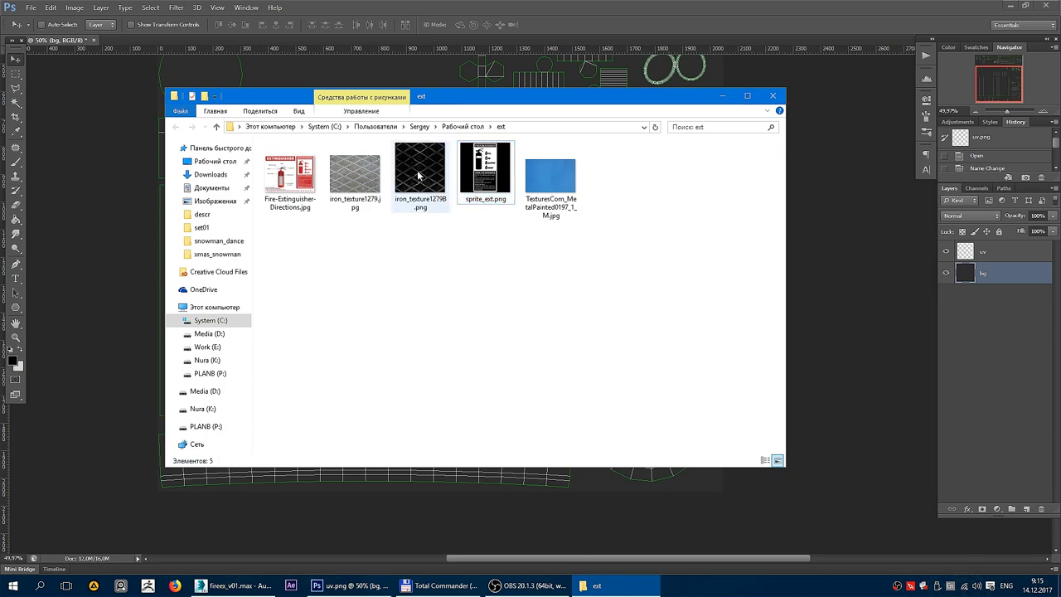
double_click(365, 183)
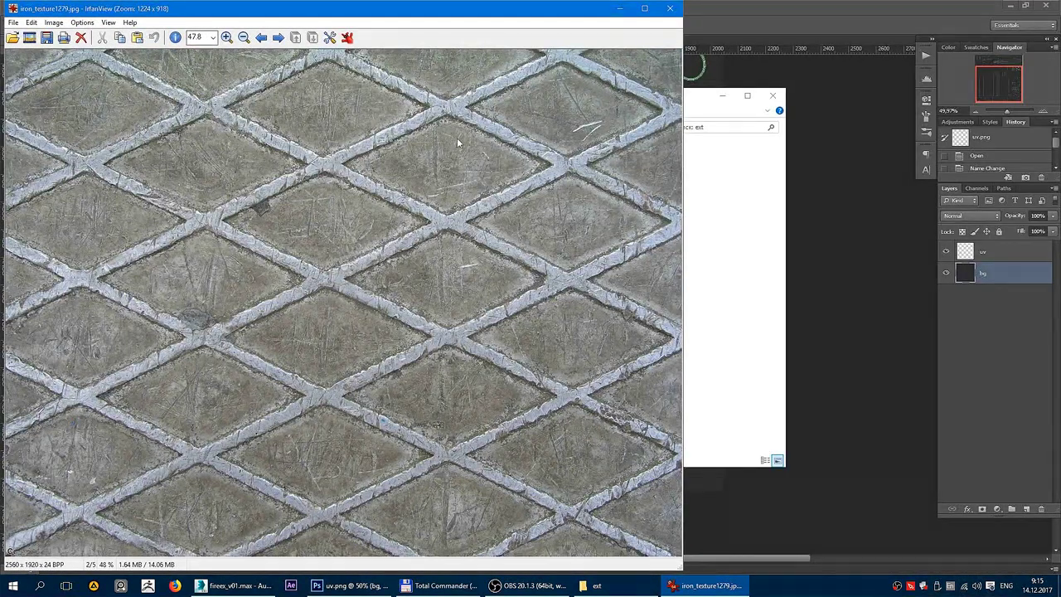
Close the IrfanView preview of the diamond-plate iron texture.
key("Escape")
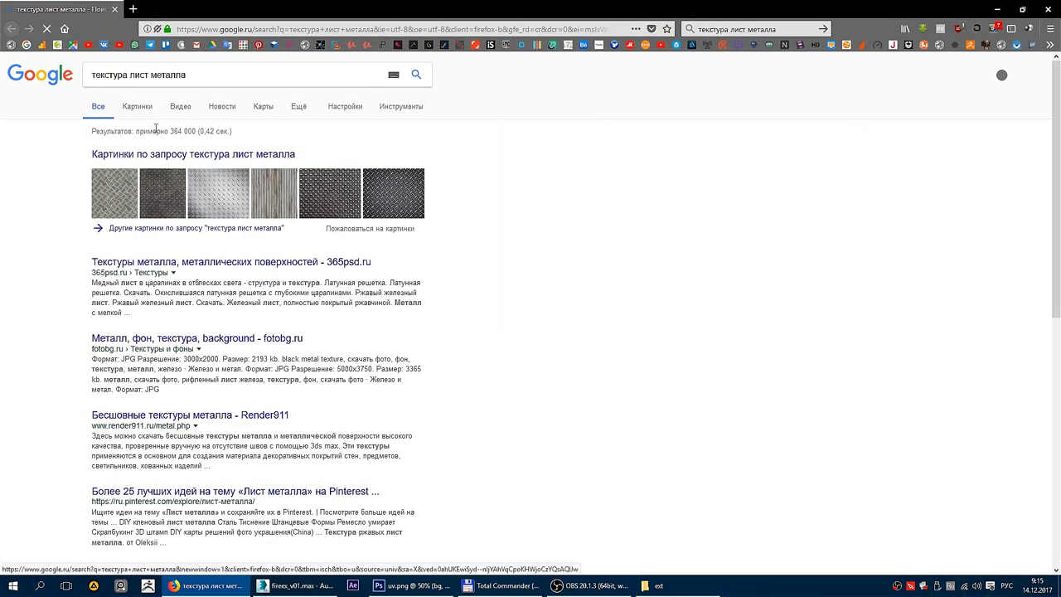
Switch to image results and preview diamond-plate metal textures larger.
left_click(138, 108)
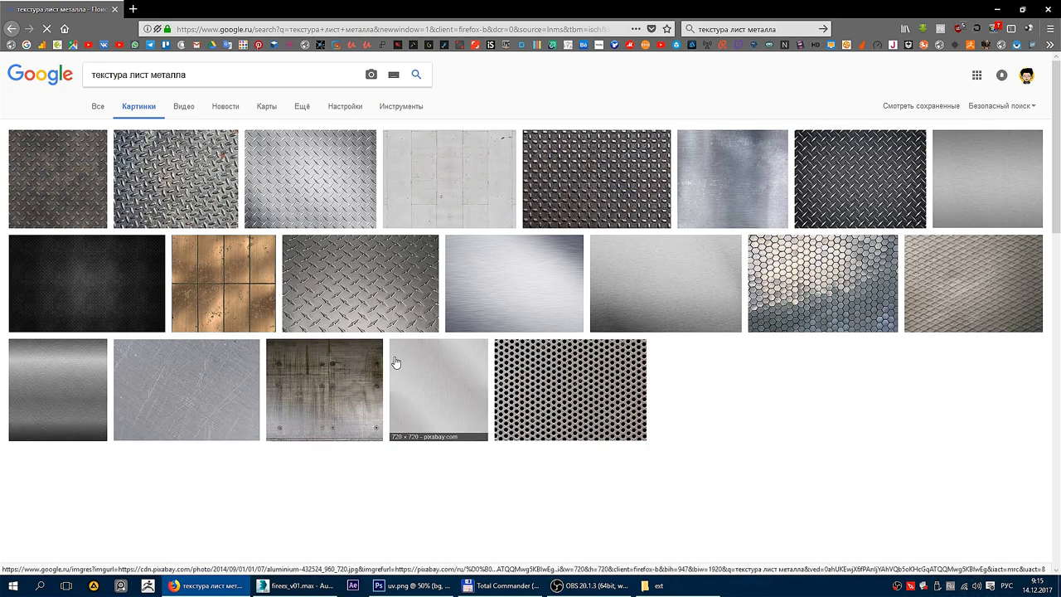
scroll(438, 340, "down", 5)
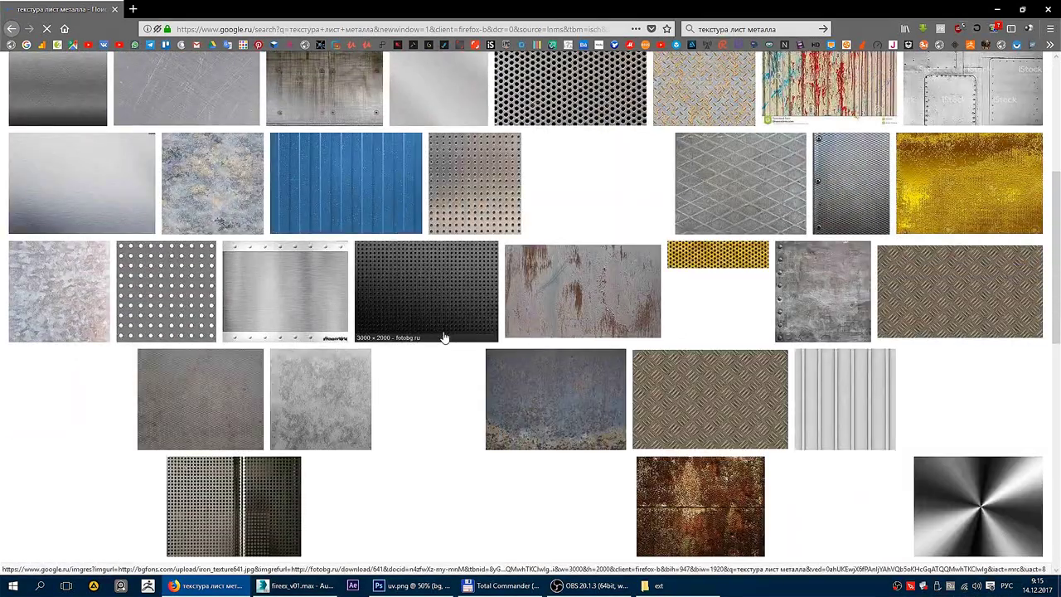
left_click(737, 166)
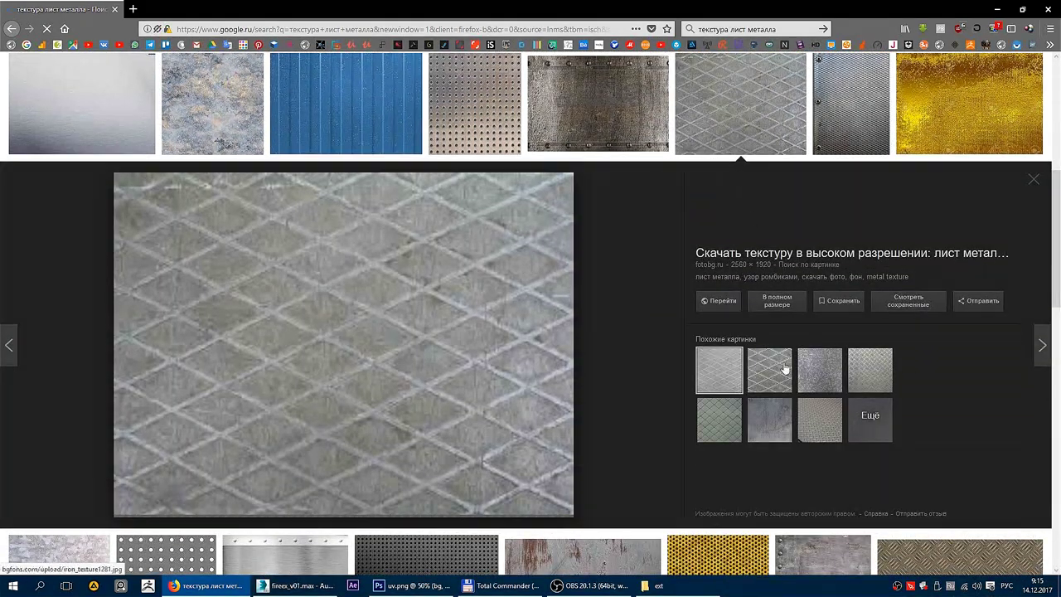
left_click(766, 371)
Close the image preview, scroll further through the results, and close Firefox.
scroll(340, 294, "up", 4)
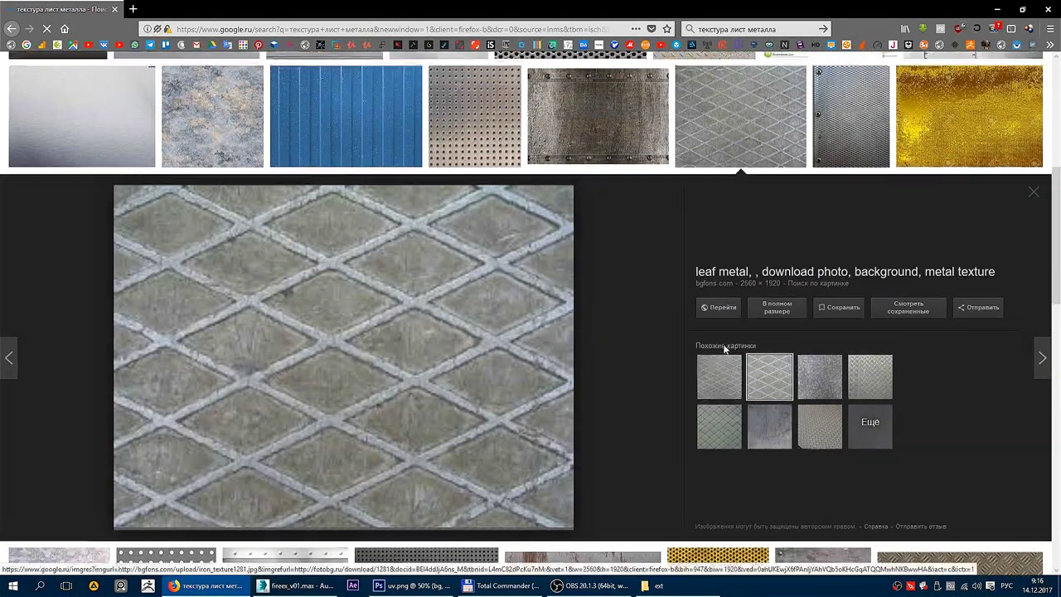
left_click(1034, 371)
scroll(763, 290, "down", 5)
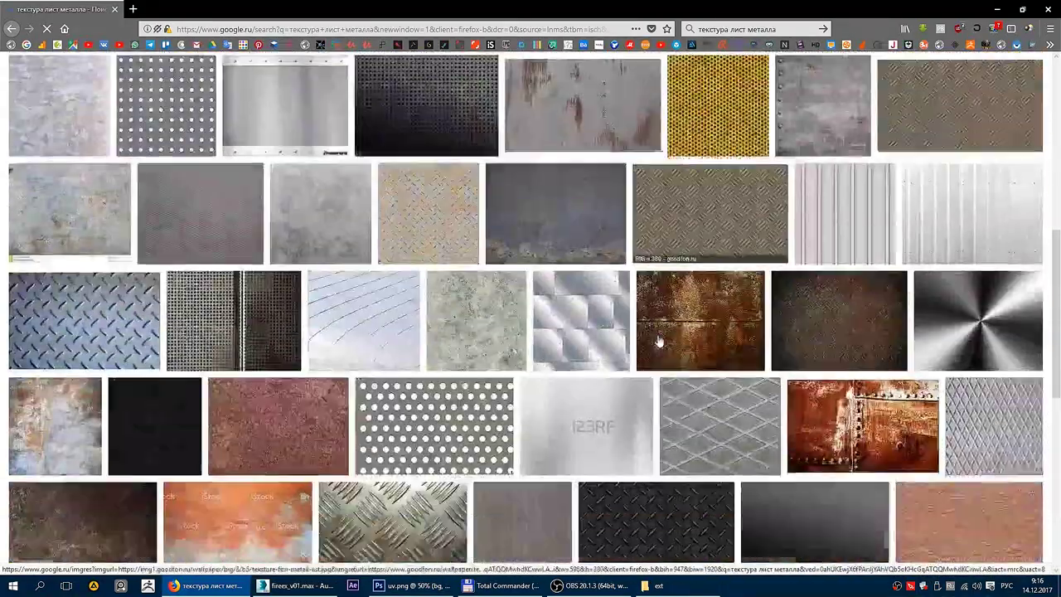
scroll(656, 340, "down", 5)
scroll(655, 340, "down", 5)
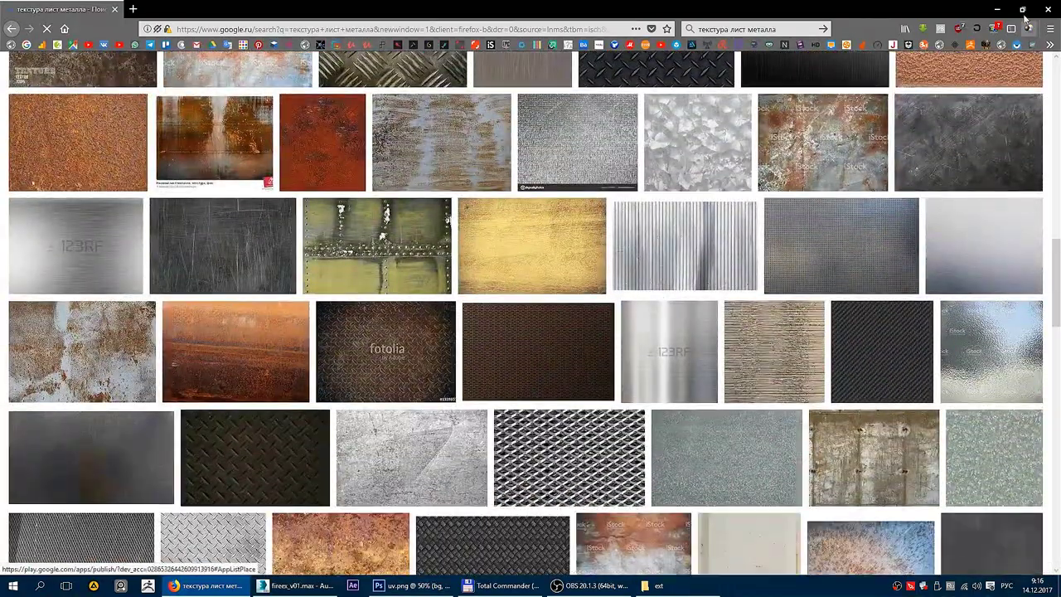
left_click(1046, 9)
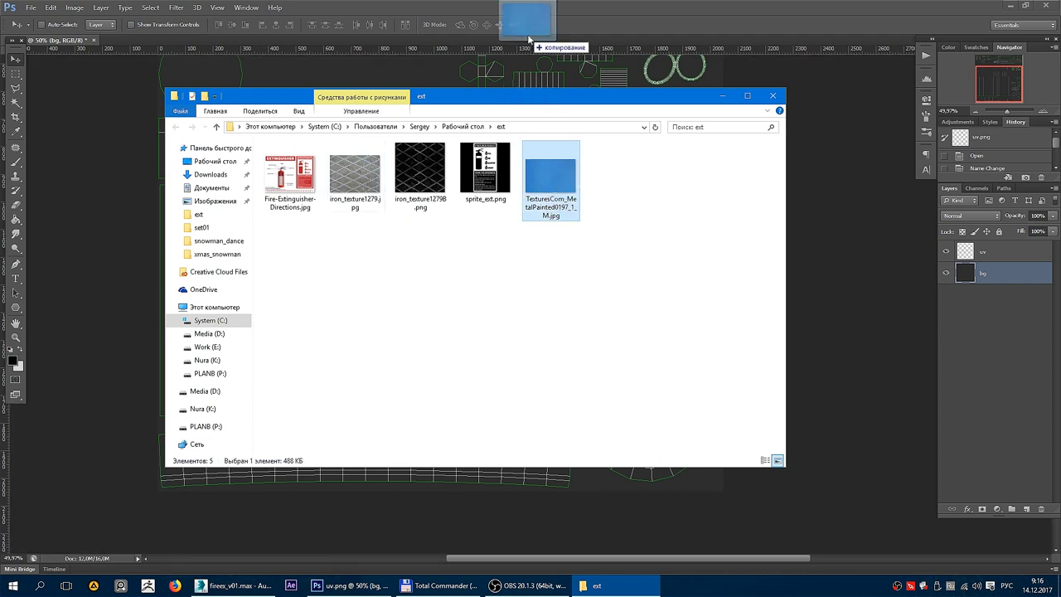
Open TexturesCom_MetalPainted0197_1_M.jpg in Photoshop and return to the uv.png document.
left_click_drag(549, 182, 524, 79)
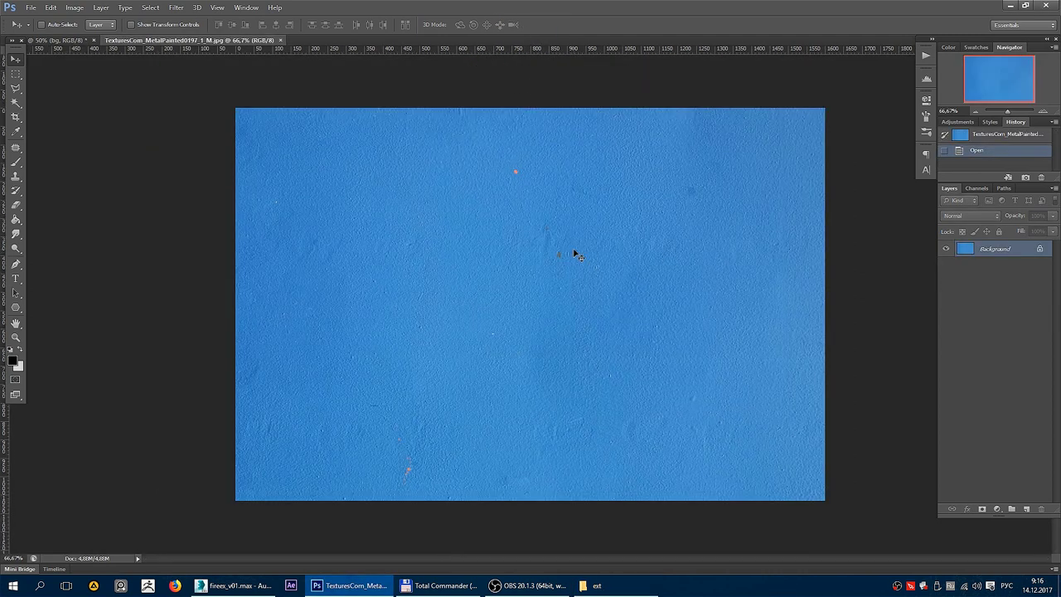
left_click(58, 39)
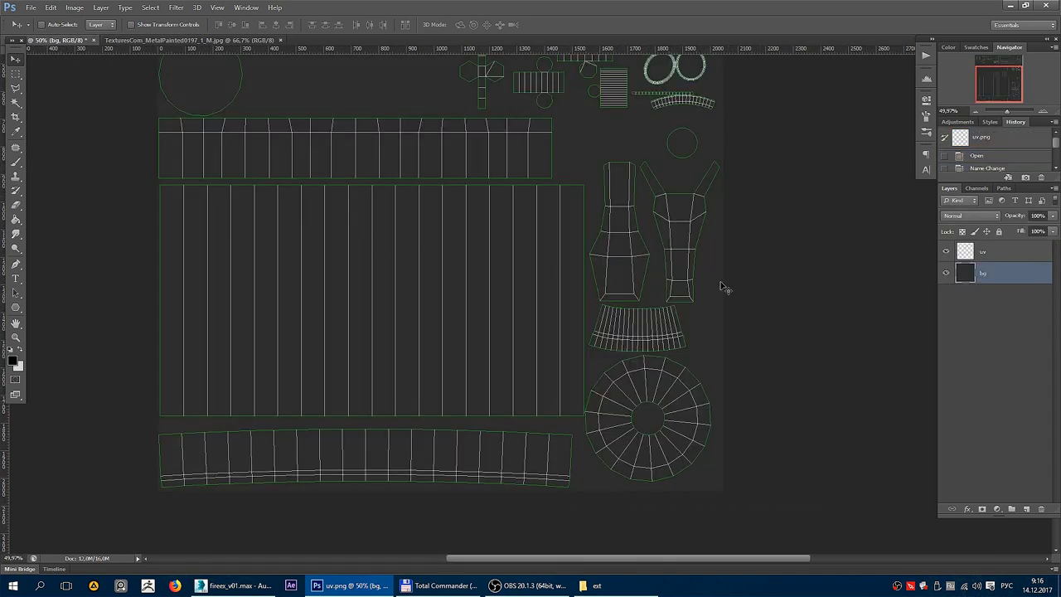
Paste the blue texture over the lower UV shells and line up a copy beside it.
key("ctrl+v")
mouse_move(540, 360)
left_mouse_down()
mouse_move(439, 361)
mouse_move(840, 363)
left_mouse_up()
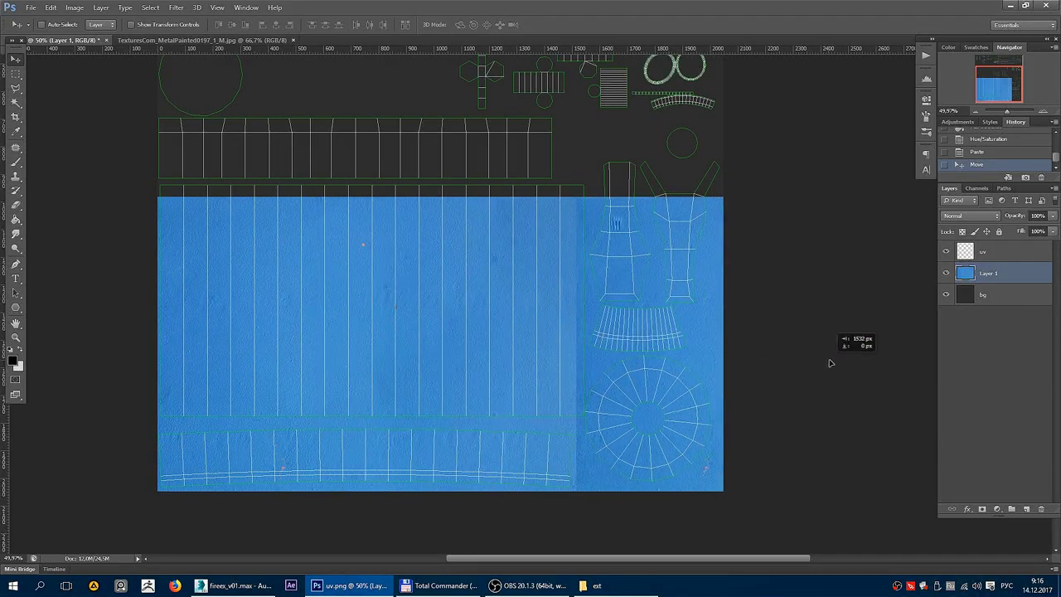
left_click_drag(840, 363, 841, 363)
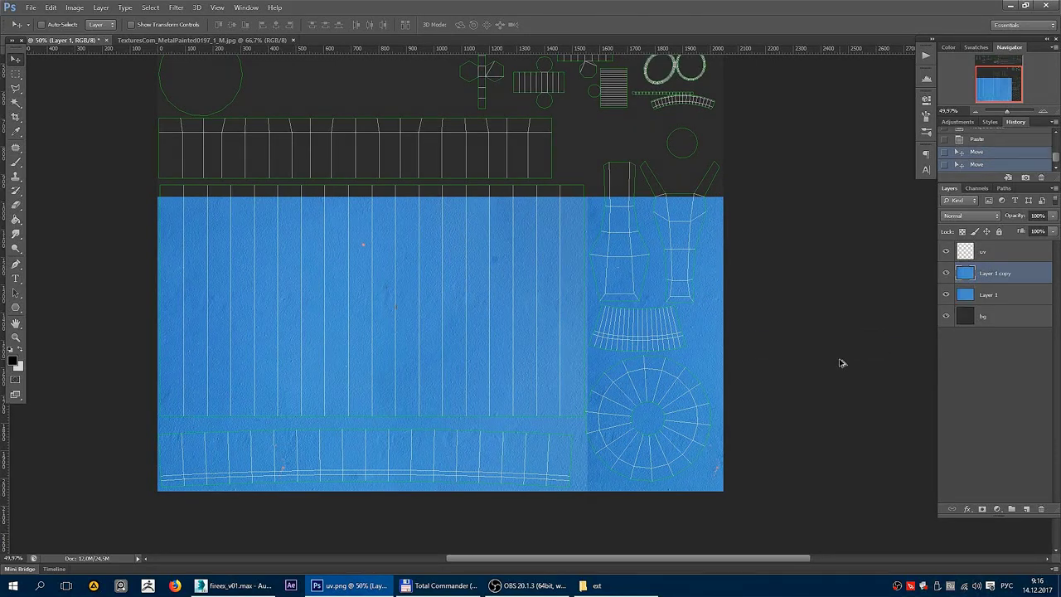
scroll(625, 438, "up", 1)
scroll(613, 442, "up", 2)
scroll(605, 446, "up", 2)
left_click_drag(604, 446, 613, 407)
scroll(569, 360, "down", 3)
scroll(486, 237, "down", 1)
left_click_drag(486, 237, 488, 327)
Select Layer 1 with its copy and stretch both texture layers taller over the shells.
scroll(672, 332, "up", 1)
scroll(673, 331, "up", 1)
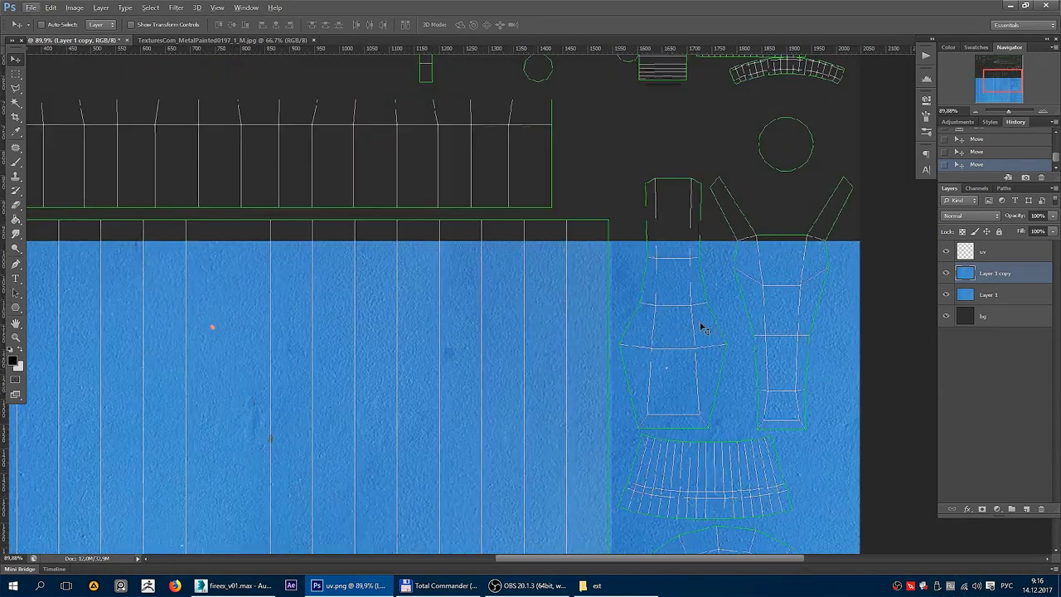
scroll(635, 284, "down", 2)
scroll(571, 284, "down", 1)
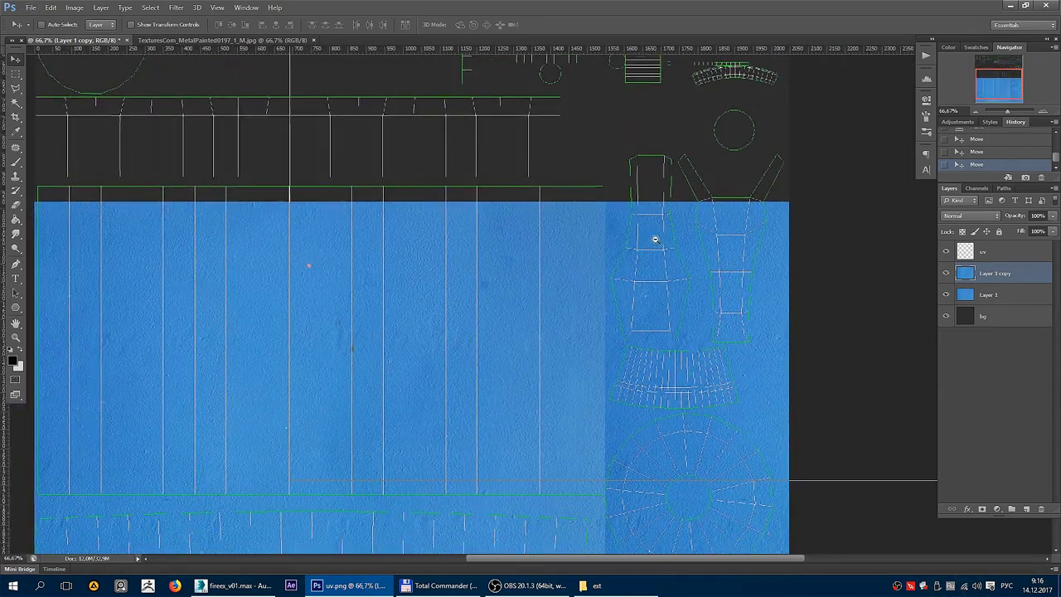
scroll(655, 239, "down", 1)
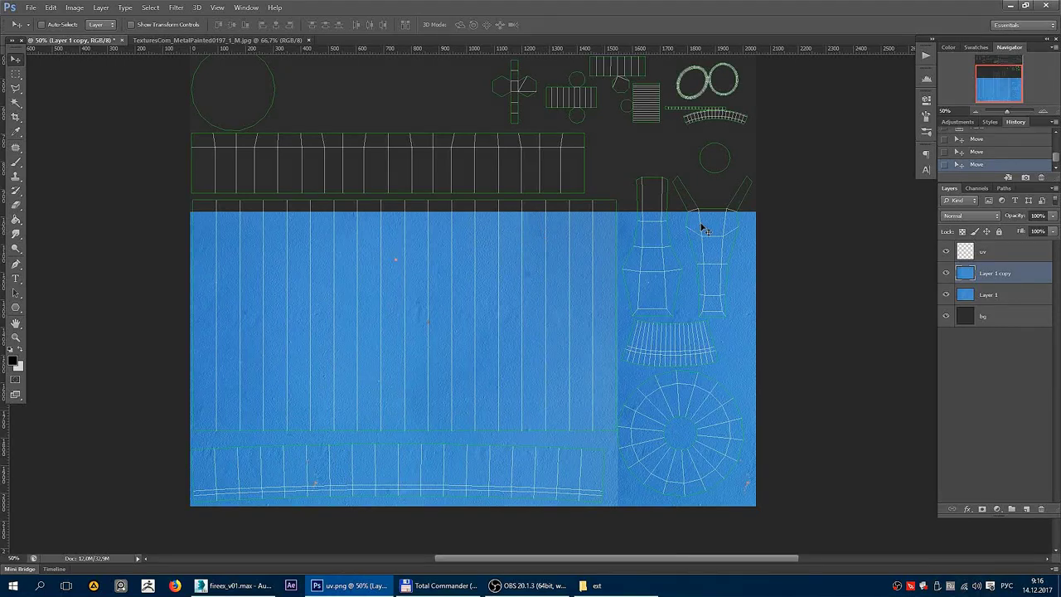
left_click_drag(688, 194, 680, 225)
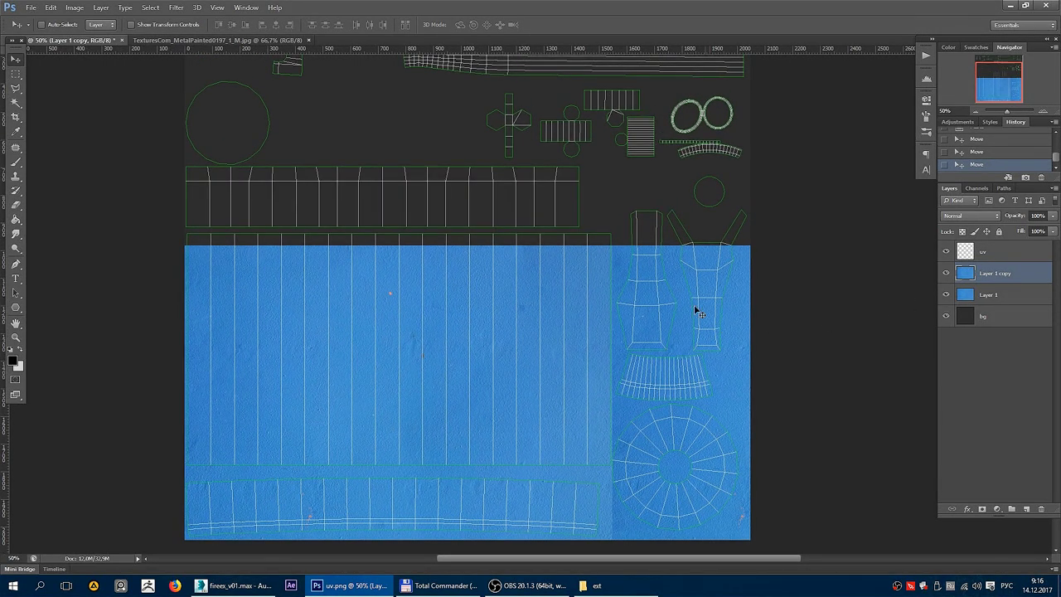
left_click_drag(482, 180, 484, 199)
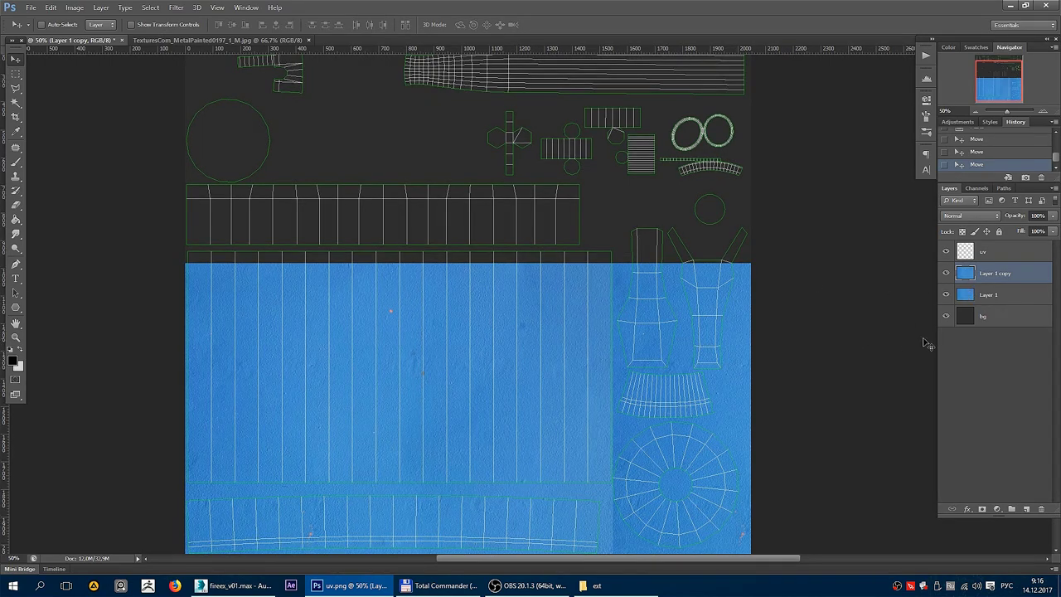
left_click(1000, 299, "shift")
scroll(483, 301, "down", 2)
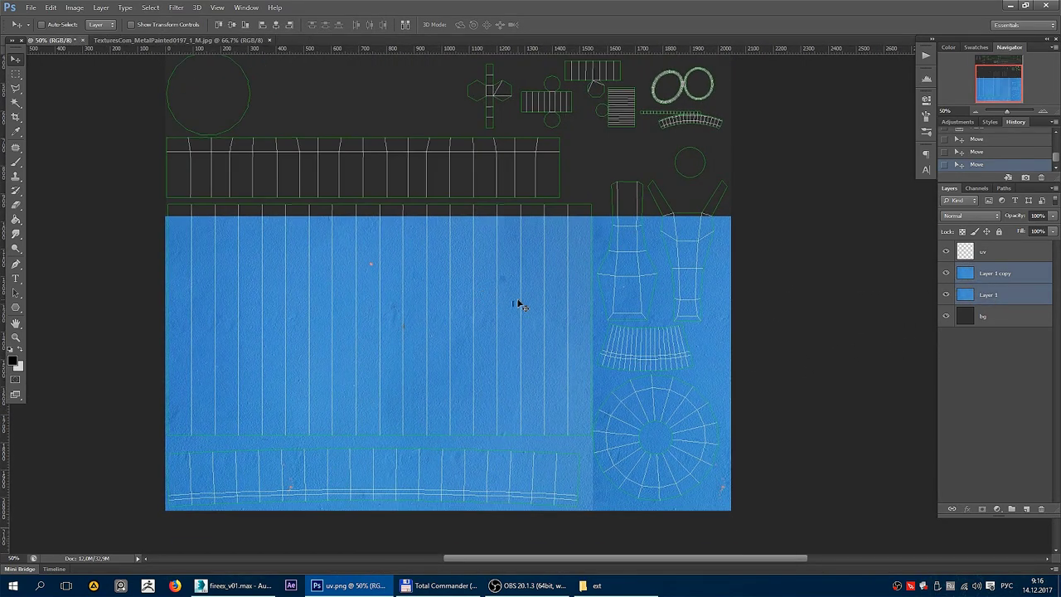
key("ctrl+t")
left_click_drag(595, 218, 597, 204)
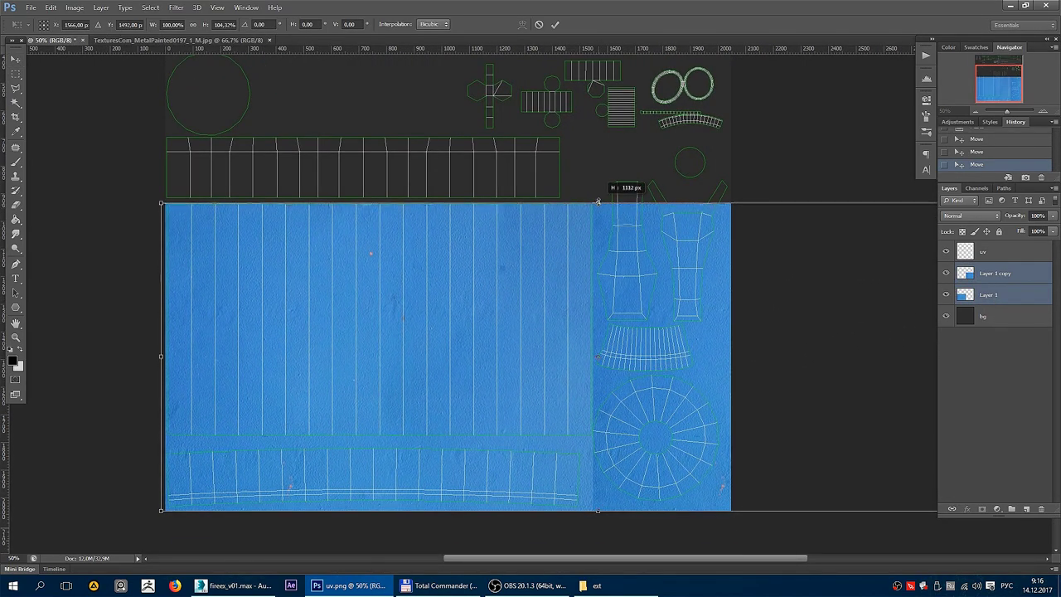
key("Return")
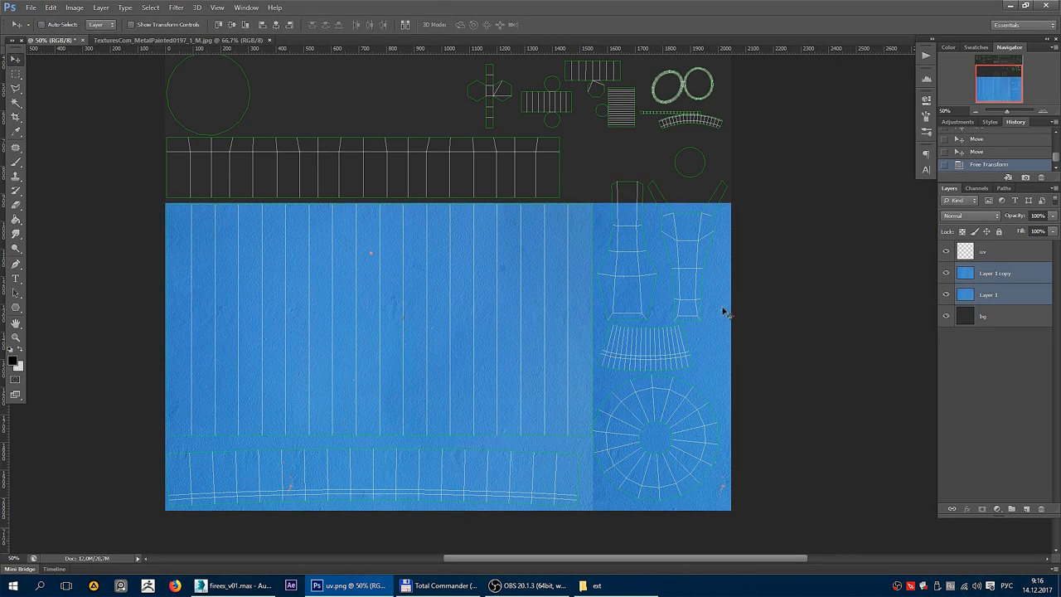
Raise another copy of the right texture block and delete its unwanted part.
scroll(724, 312, "right", 3)
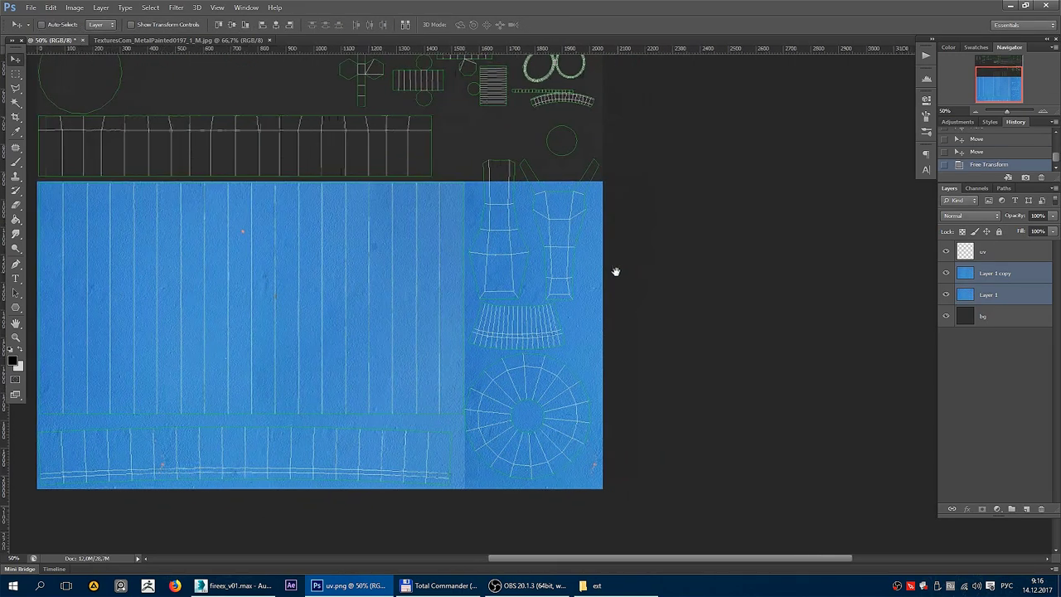
left_click(1003, 274)
left_click(946, 273)
left_click(946, 274)
left_click_drag(535, 368, 533, 331)
scroll(545, 365, "right", 2)
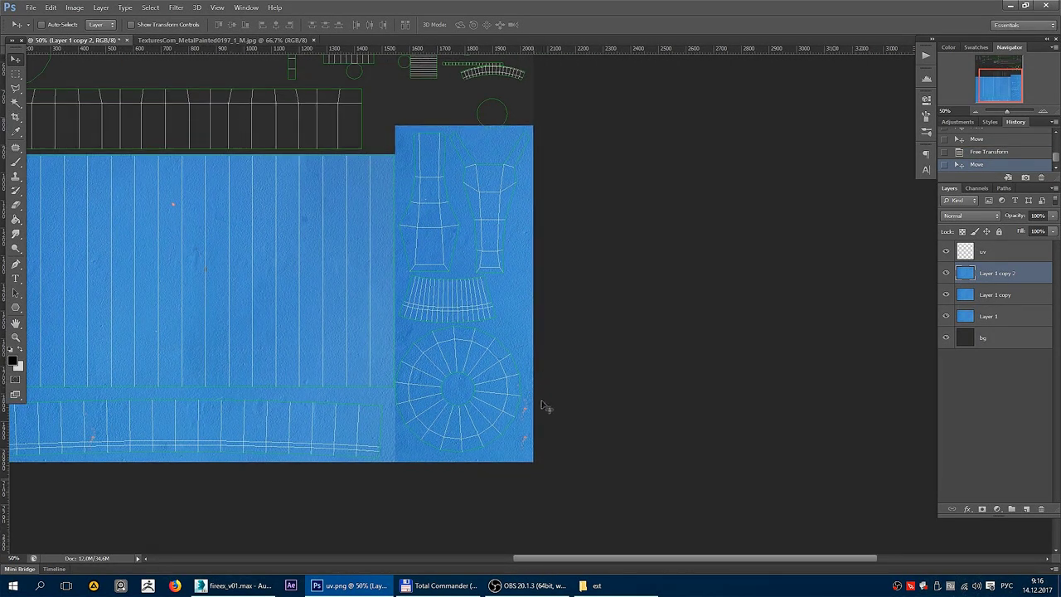
key("m")
left_click_drag(619, 554, 365, 279)
key("Delete")
Deselect, then copy the top band of Layer 1 onto its own layer via Layer Via Copy.
key("ctrl+d")
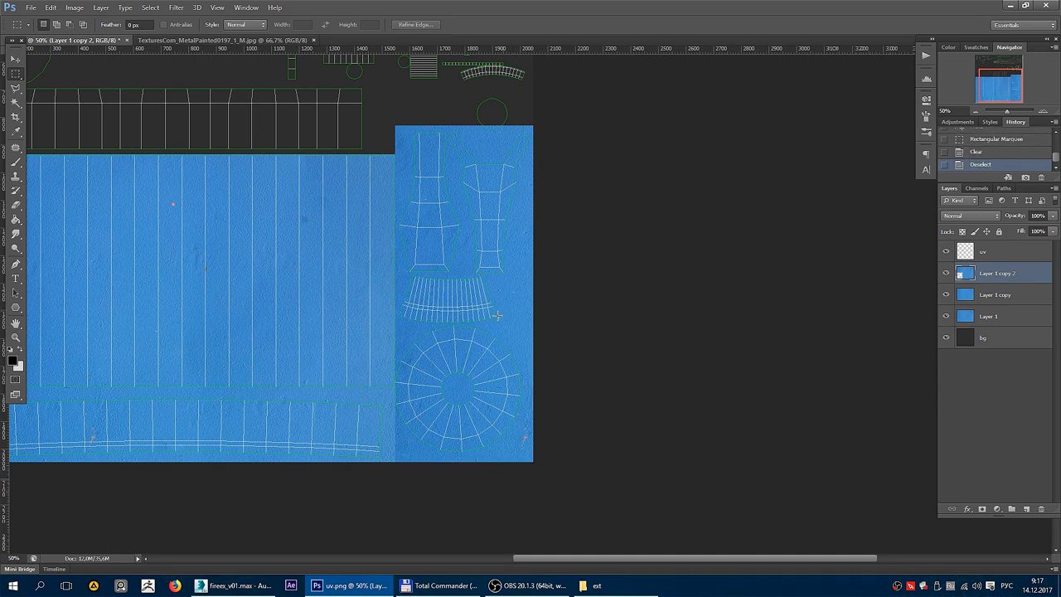
scroll(497, 315, "up", 3)
scroll(354, 359, "down", 4)
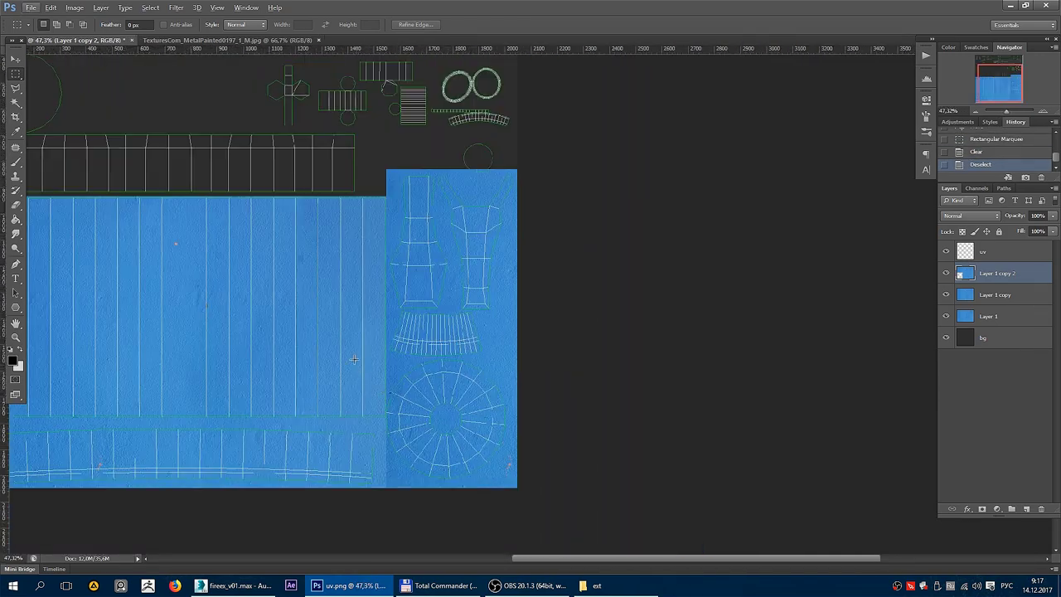
scroll(353, 359, "up", 1)
scroll(398, 390, "up", 1)
scroll(452, 423, "up", 1)
key("v")
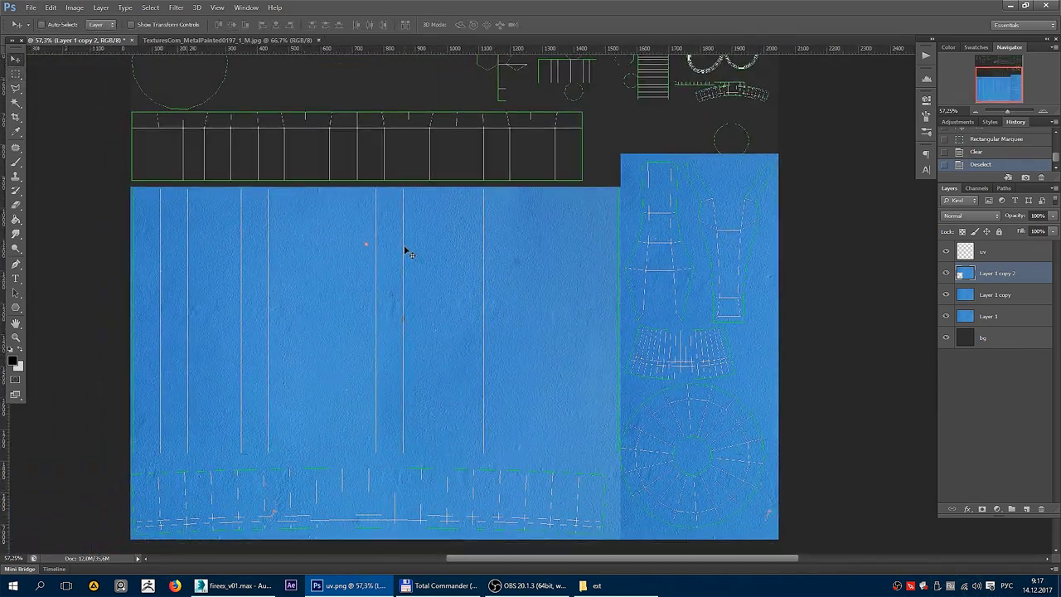
key("m")
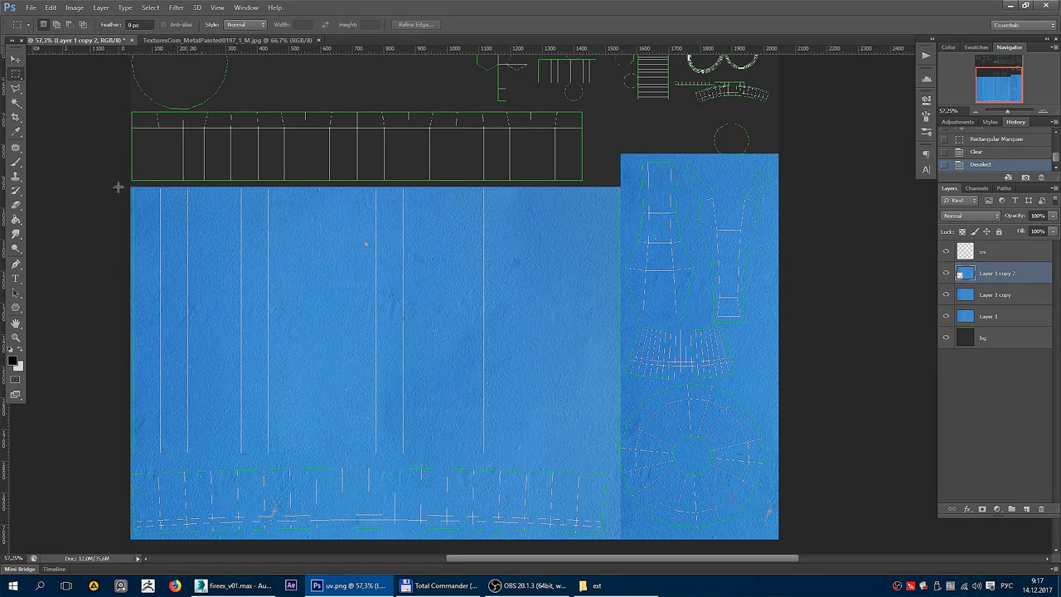
left_click_drag(117, 188, 620, 305)
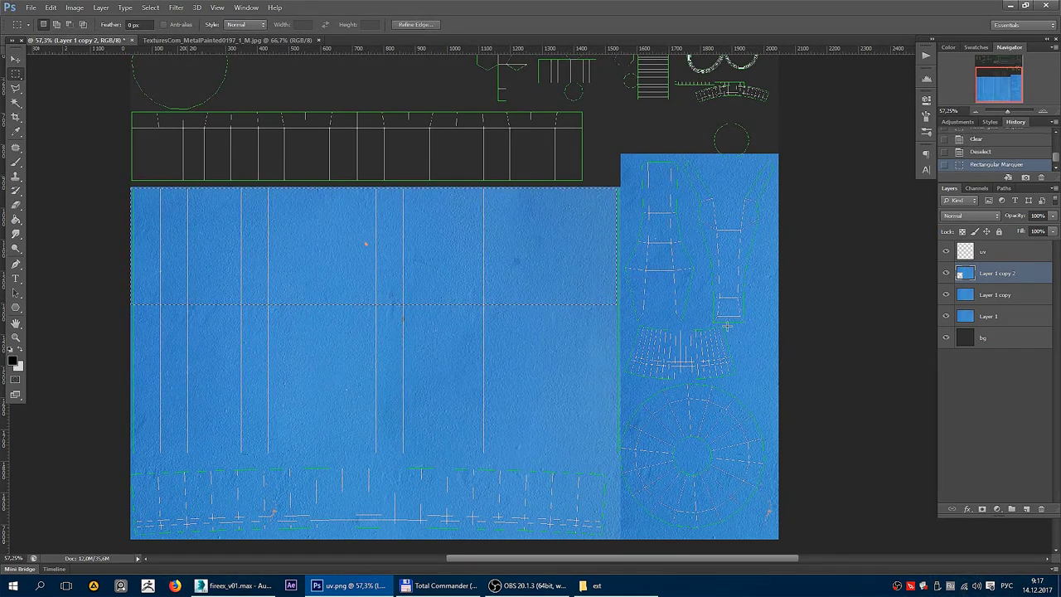
left_click(965, 319)
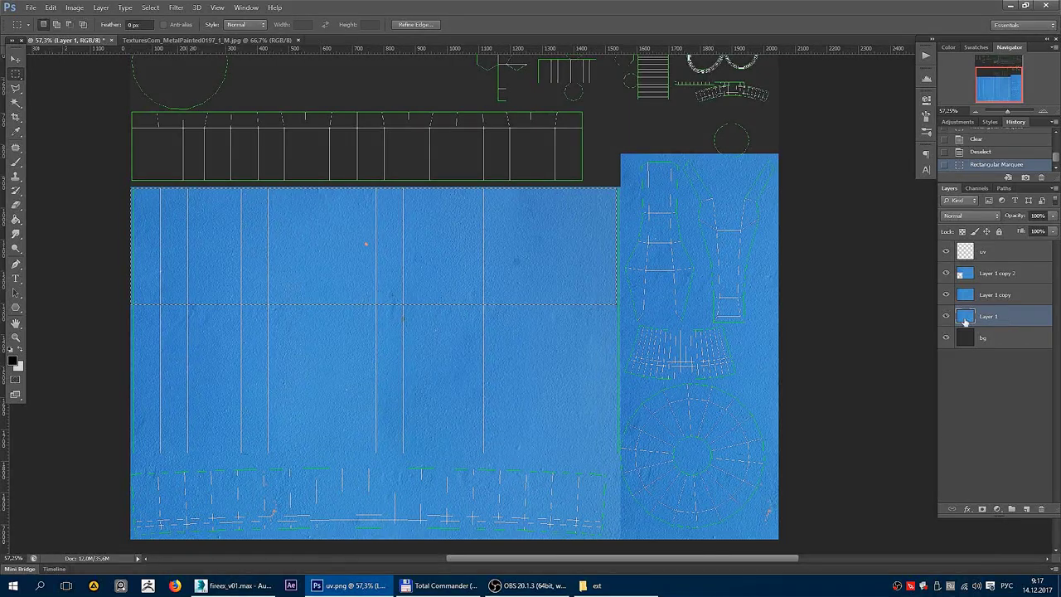
right_click(545, 246)
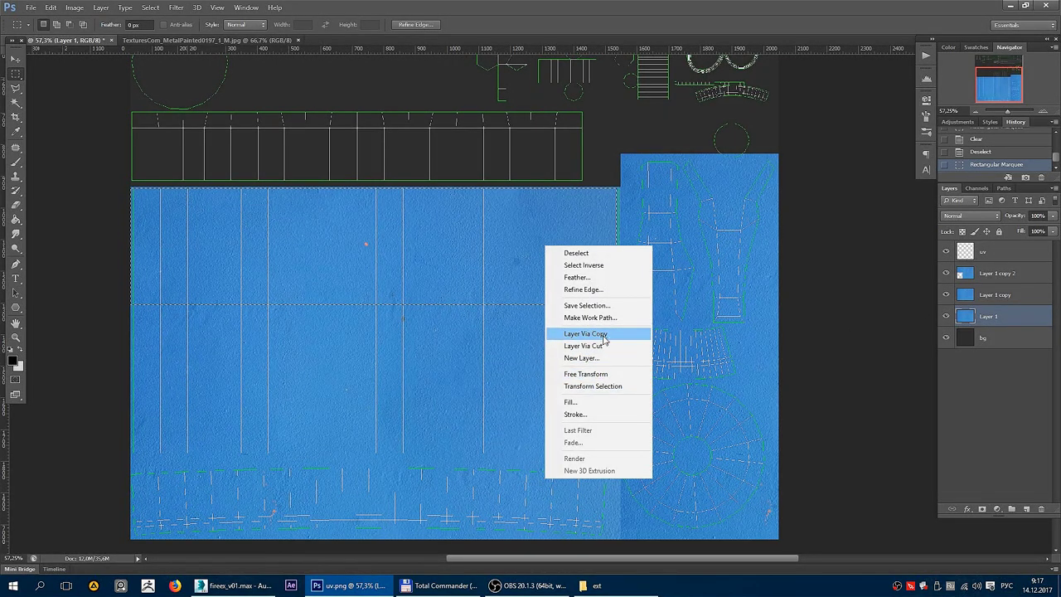
left_click(611, 340)
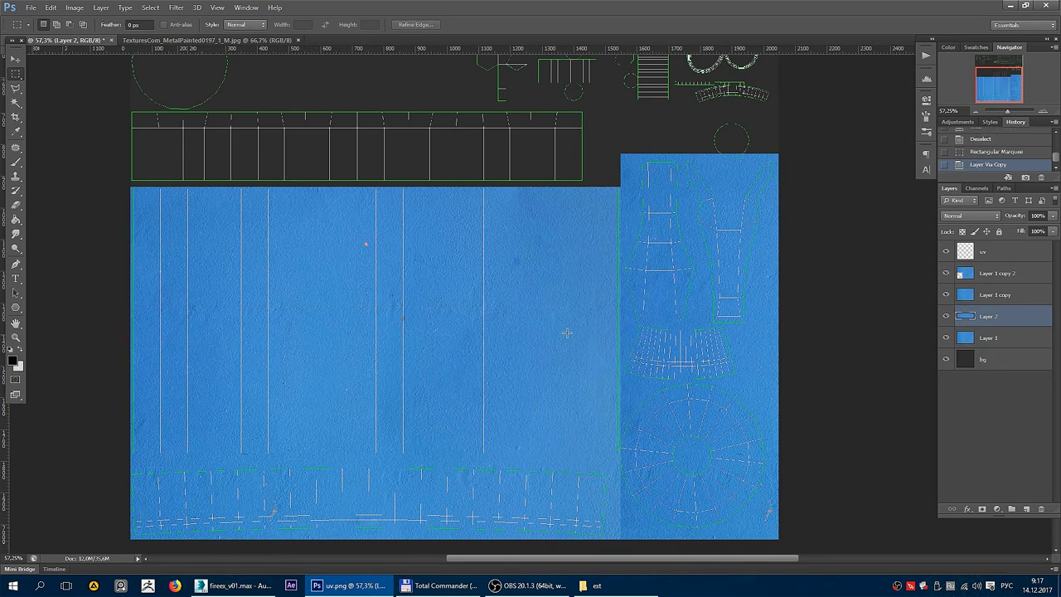
Move the copied strip up over the upper row of UV shells.
key("v")
left_click_drag(450, 256, 446, 175)
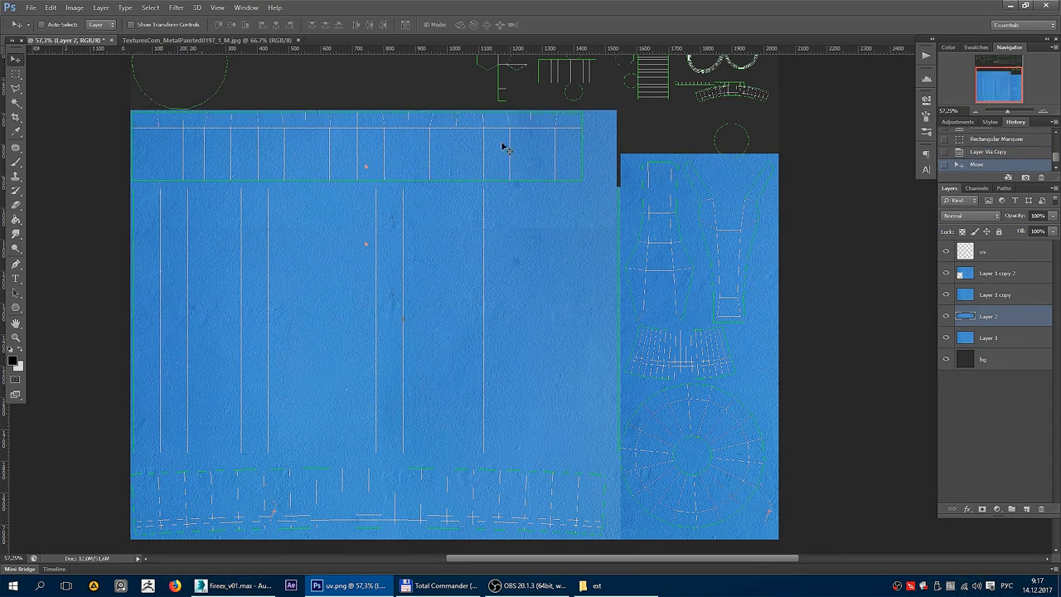
left_click_drag(503, 142, 549, 221)
scroll(549, 220, "up", 2)
scroll(591, 298, "up", 2)
Delete the excess band from the blue strip and deselect.
left_click_drag(651, 280, 697, 266)
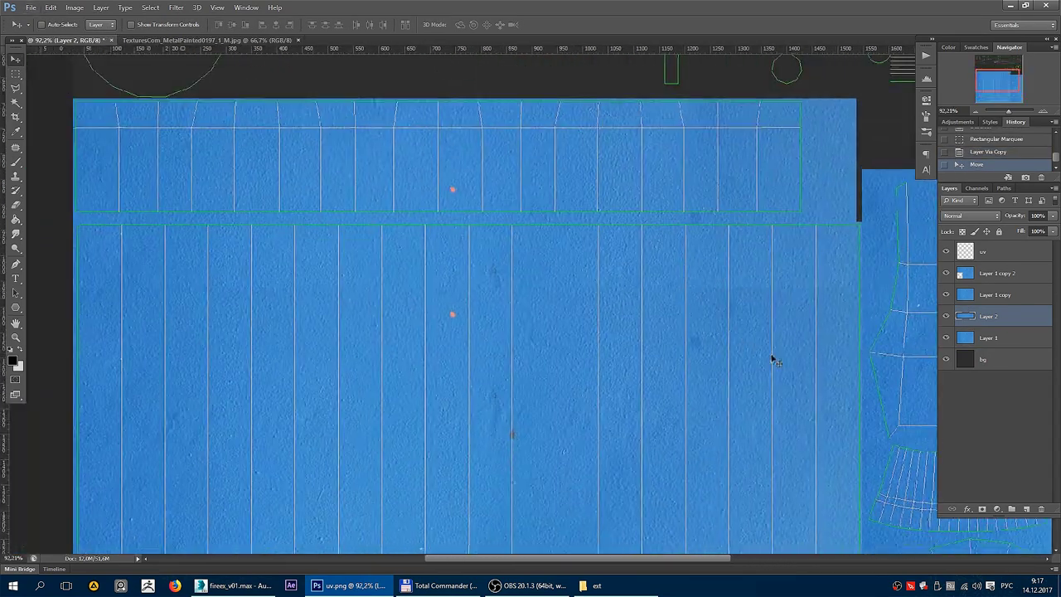
key("m")
left_click_drag(859, 370, 25, 196)
key("Delete")
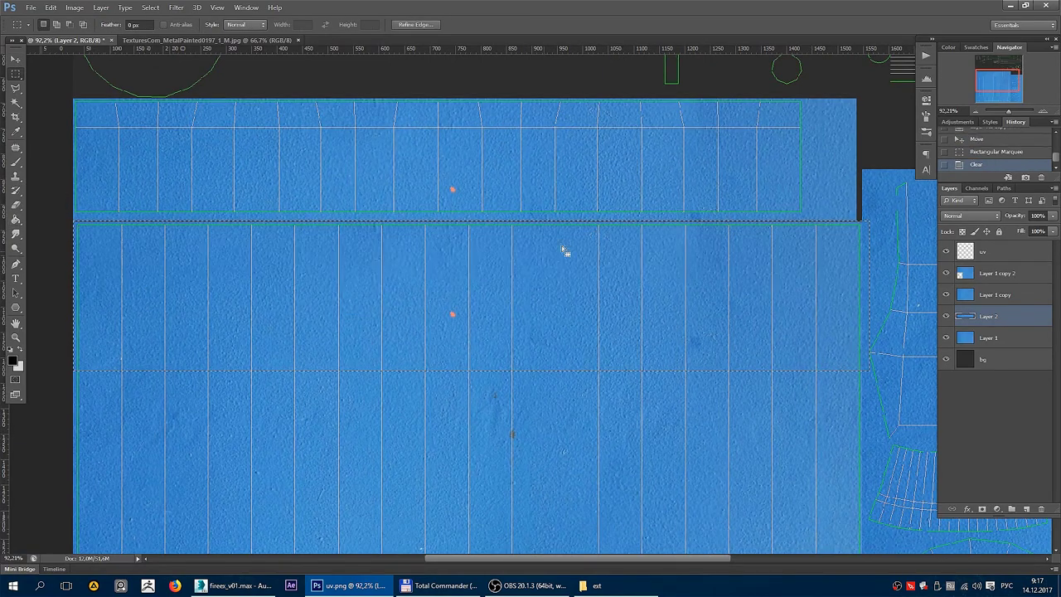
key("ctrl+d")
left_click_drag(765, 174, 725, 217)
key("v")
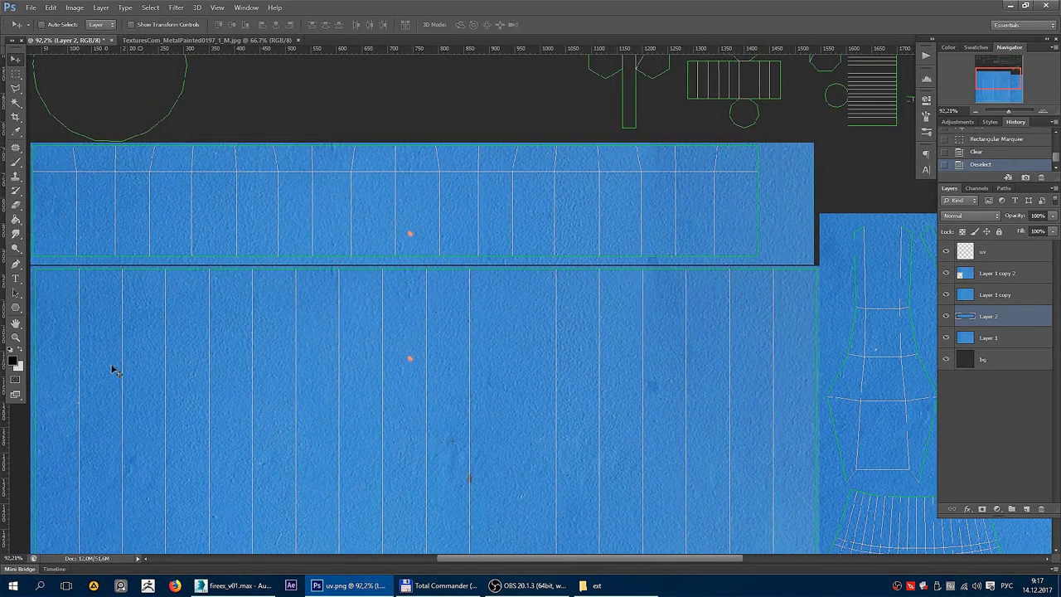
left_click_drag(497, 288, 433, 200)
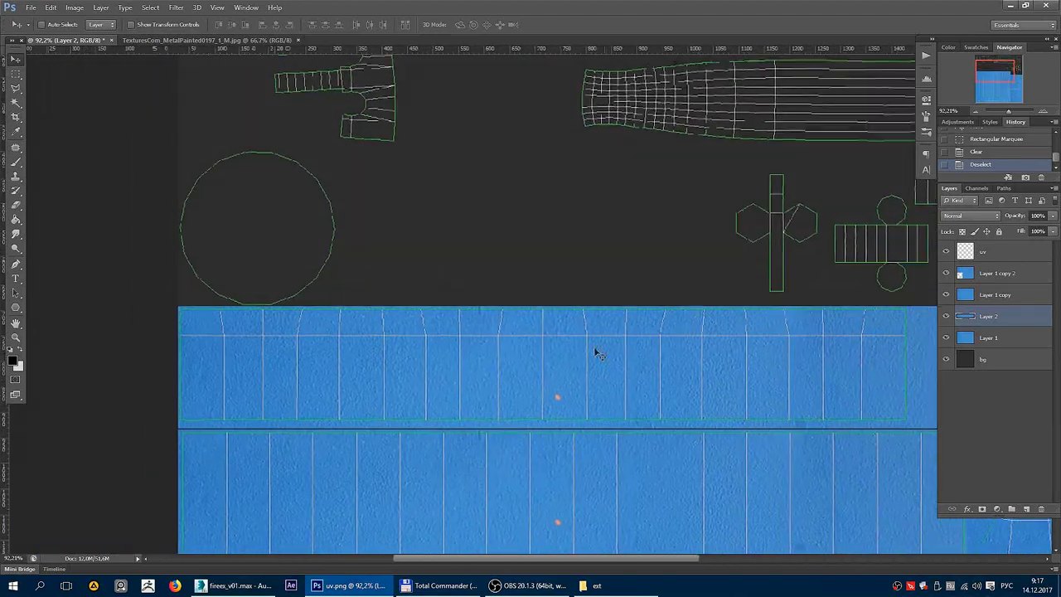
left_click_drag(379, 126, 422, 308)
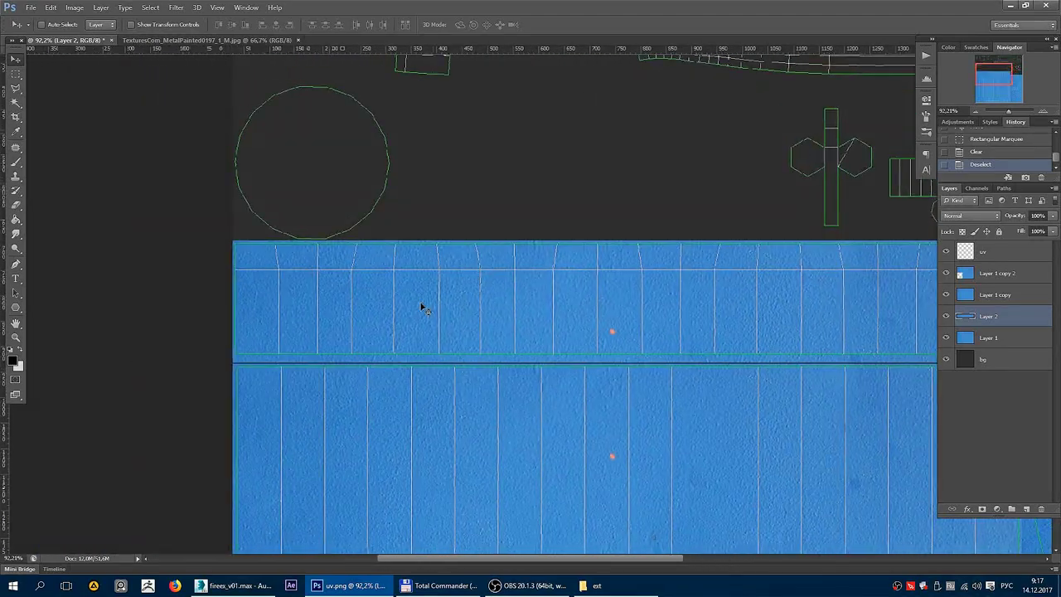
scroll(595, 383, "down", 2, "alt")
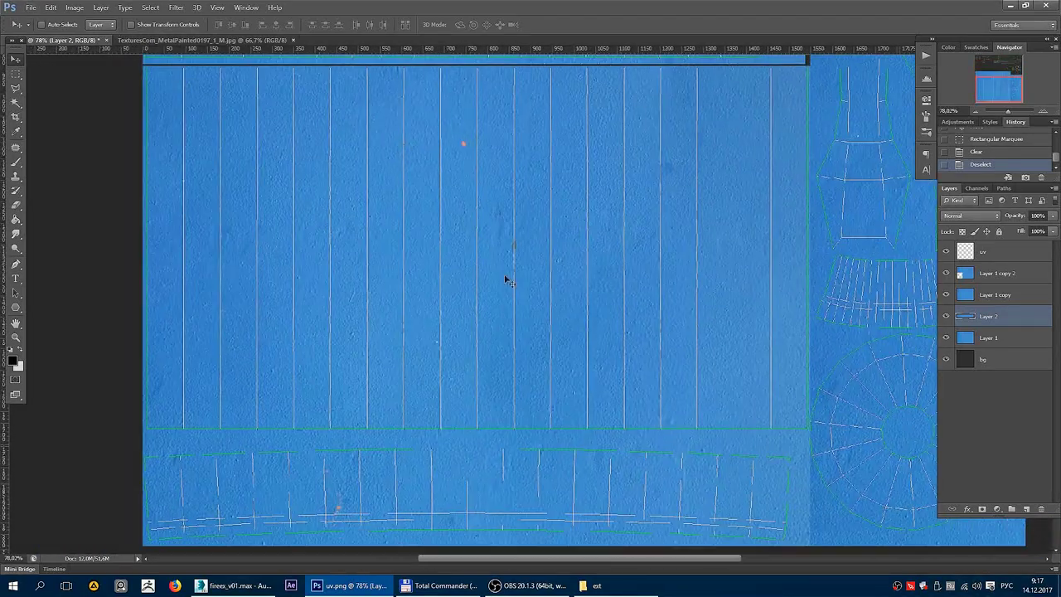
Copy a square patch of Layer 1 to a new layer and move it over the round island.
key("m")
left_click_drag(348, 148, 530, 329)
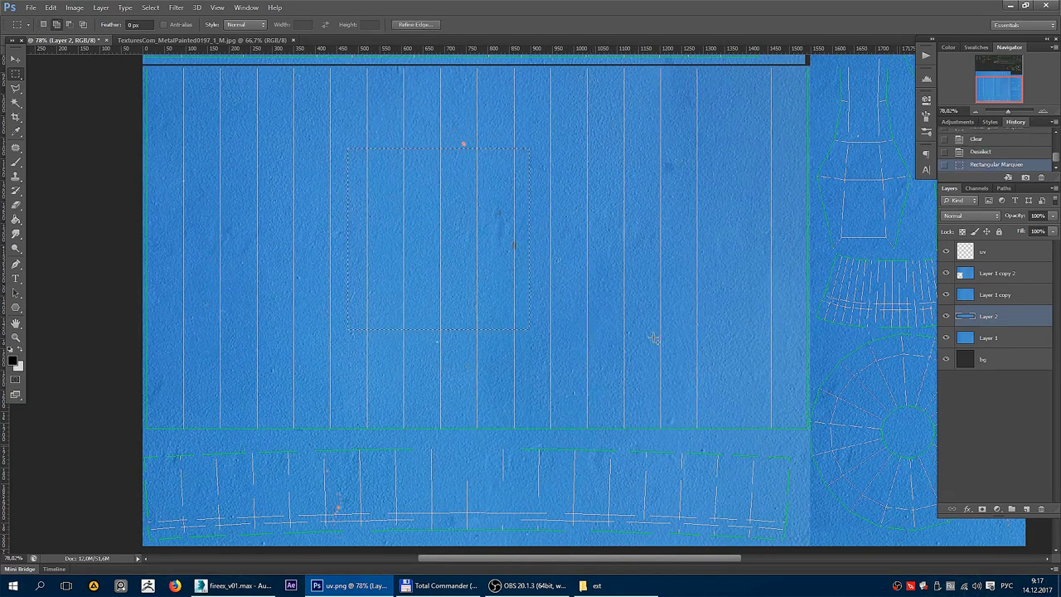
left_click(1010, 338)
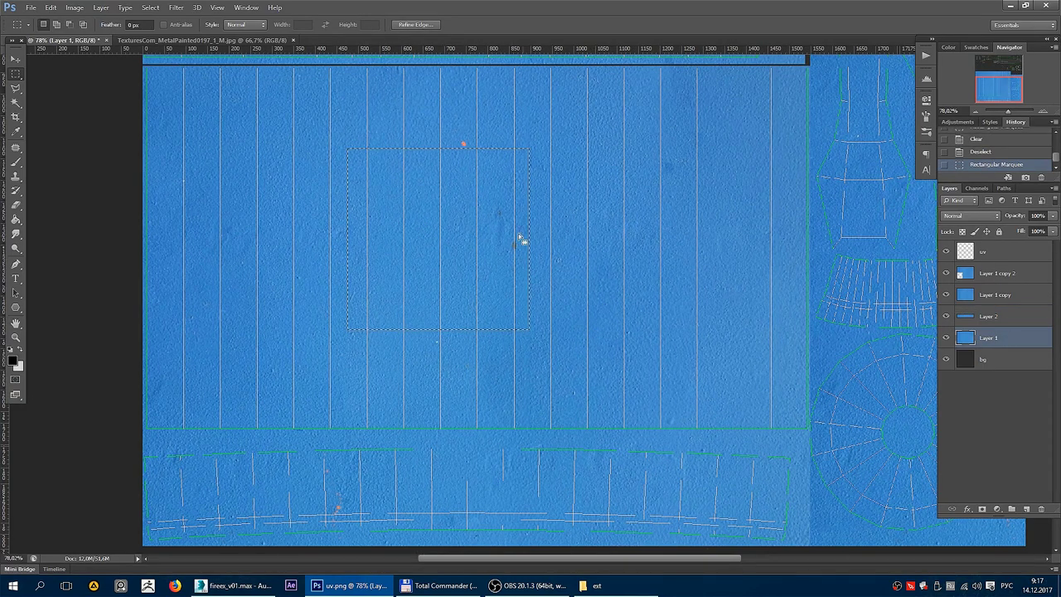
right_click(463, 217)
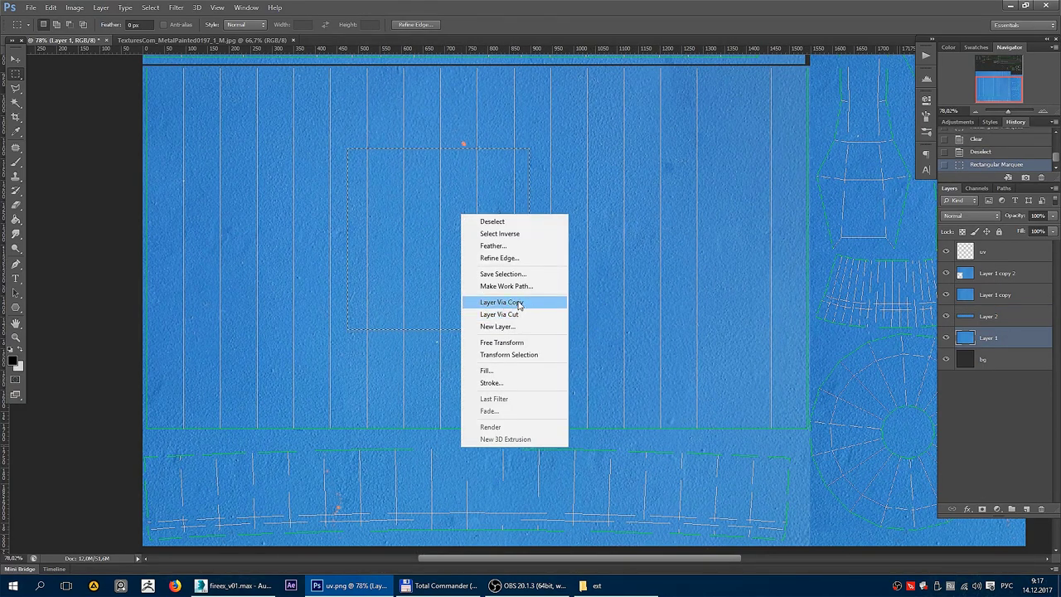
left_click(445, 247)
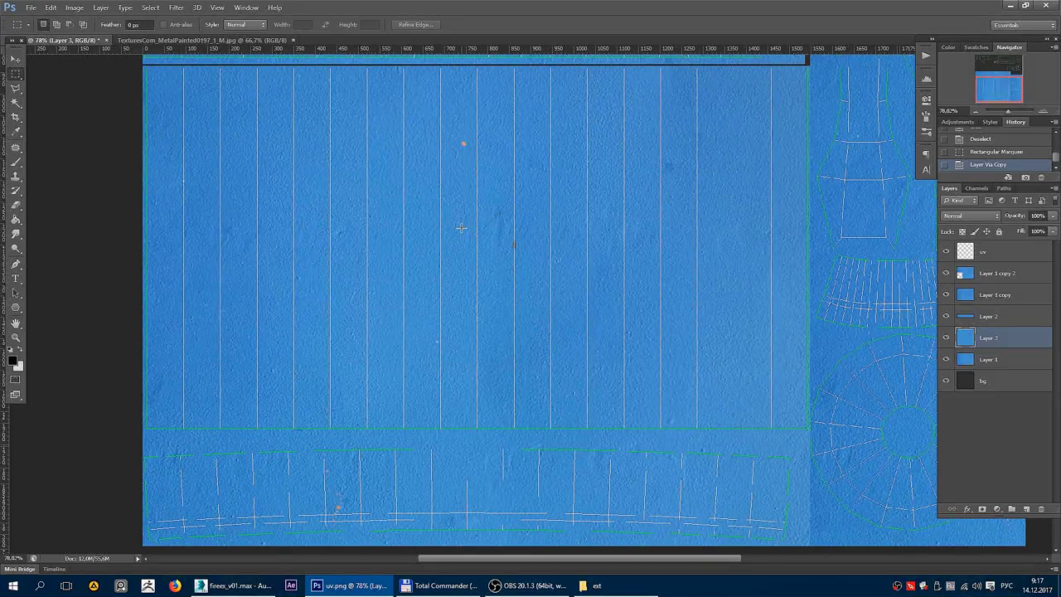
key("v")
left_click_drag(461, 227, 280, 157)
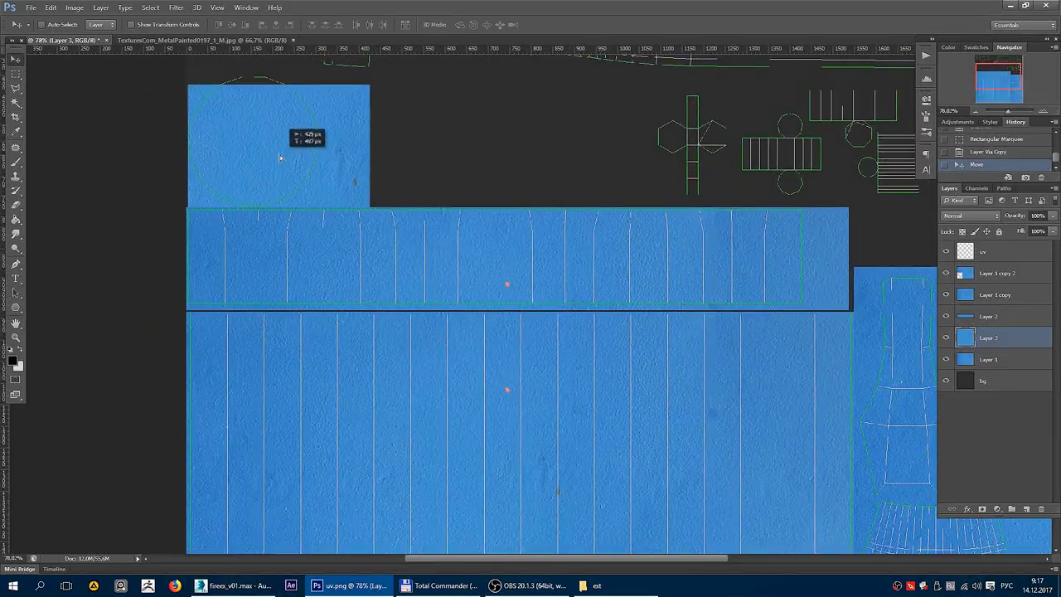
Scale the patch layer down to 76% to fit the circular bottom-cap island.
scroll(473, 218, "up", 3)
scroll(514, 346, "up", 2)
scroll(582, 268, "up", 2)
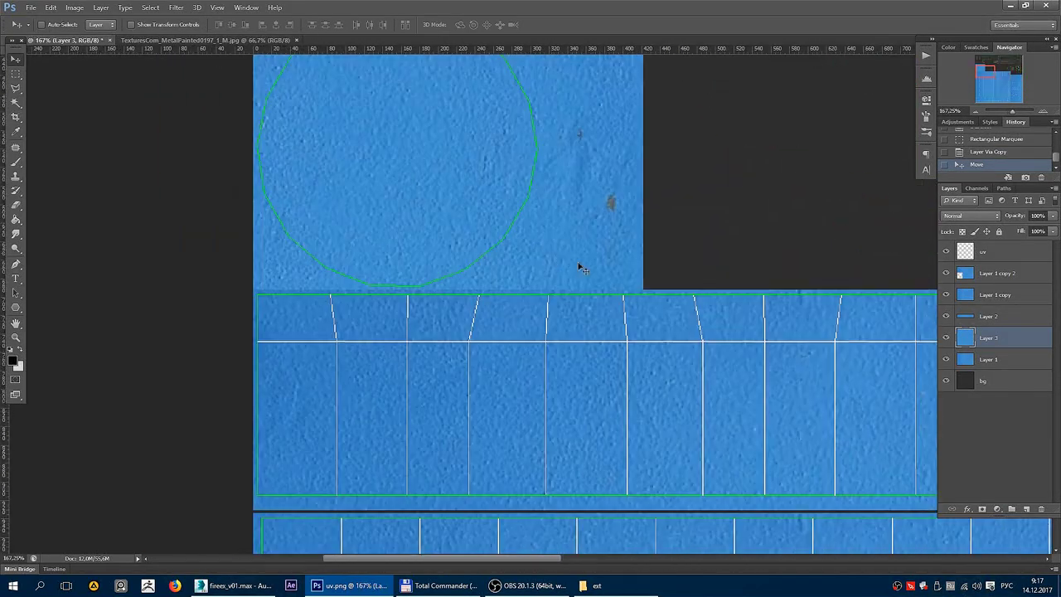
key("ctrl+t")
left_click_drag(644, 383, 548, 295)
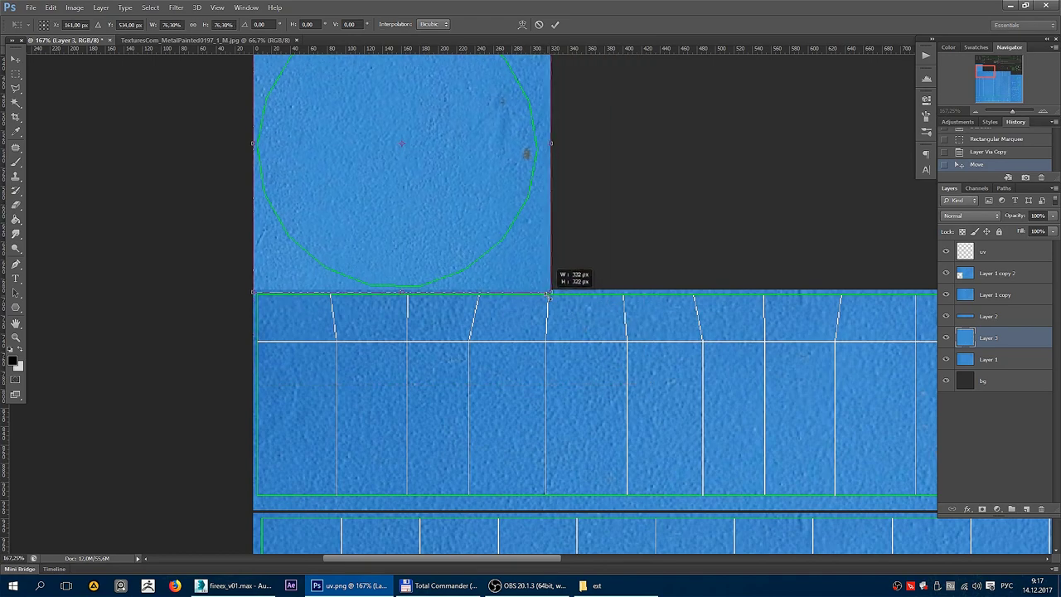
key("Return")
Pan around the UV layout to review the blue coverage, then reselect Layer 1.
scroll(500, 348, "down", 4)
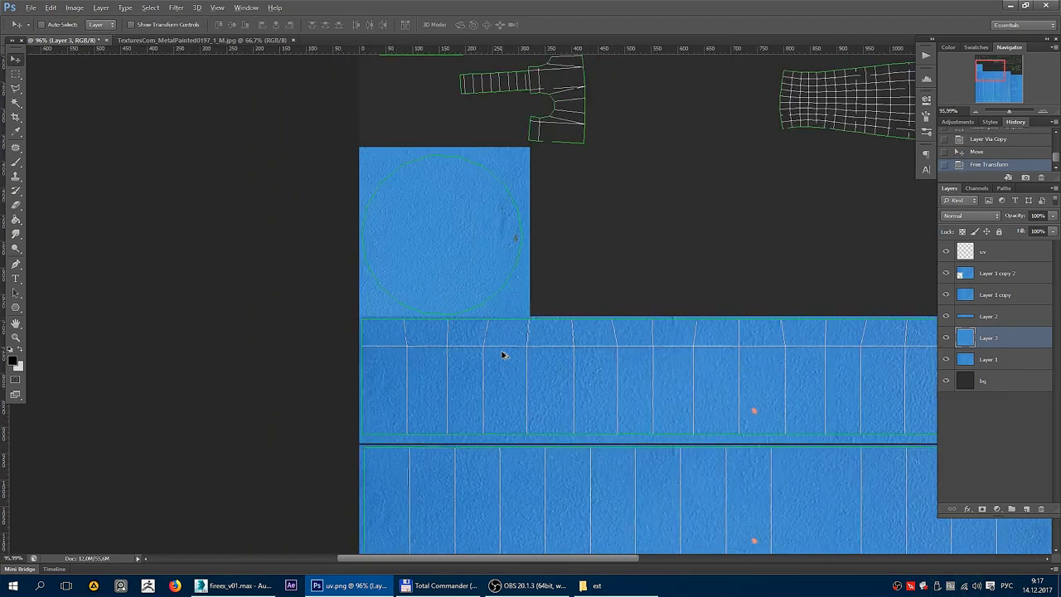
left_click_drag(691, 316, 331, 168)
scroll(538, 398, "down", 2)
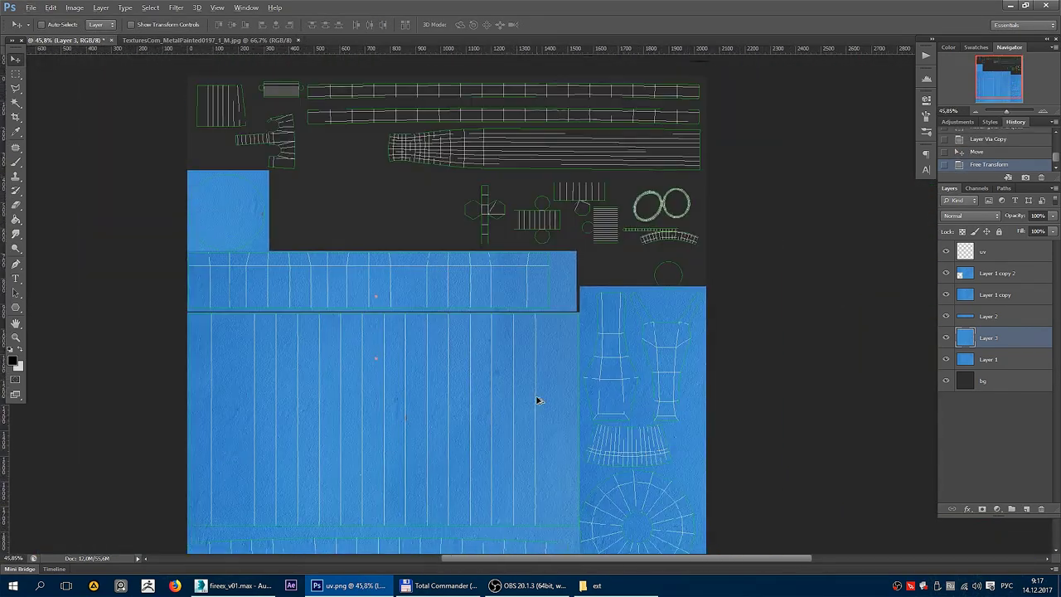
scroll(266, 148, "up", 1)
left_click_drag(266, 147, 517, 373)
scroll(518, 372, "up", 1)
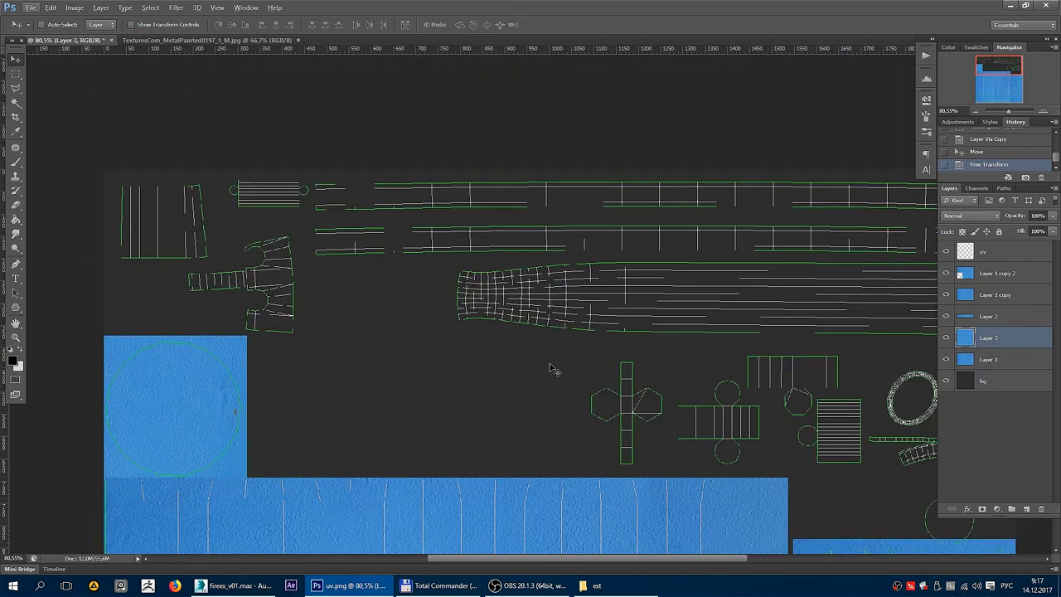
left_click_drag(718, 281, 579, 235)
left_click_drag(450, 429, 488, 207)
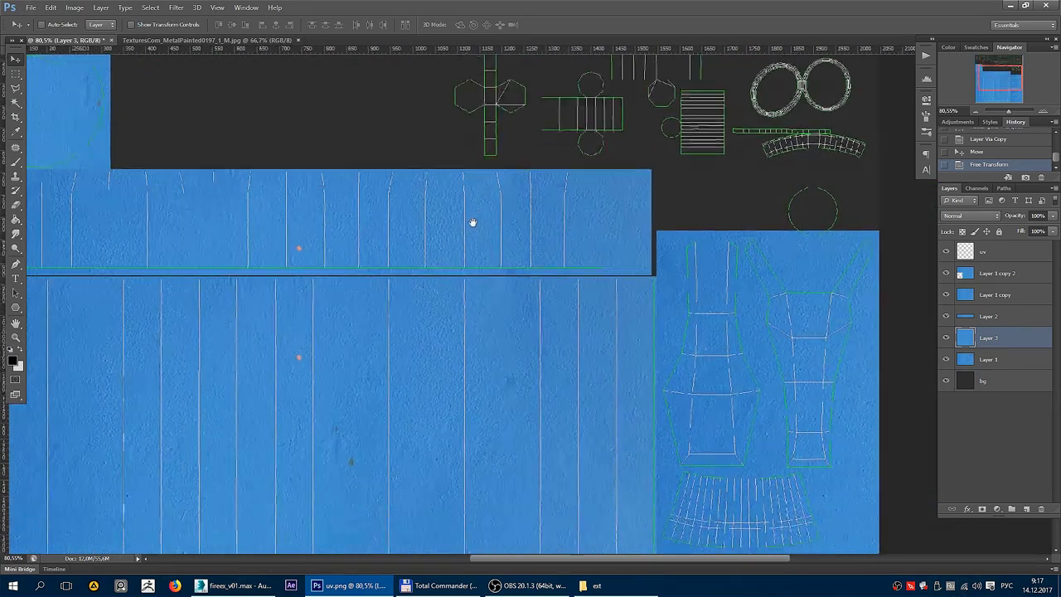
scroll(575, 368, "down", 1)
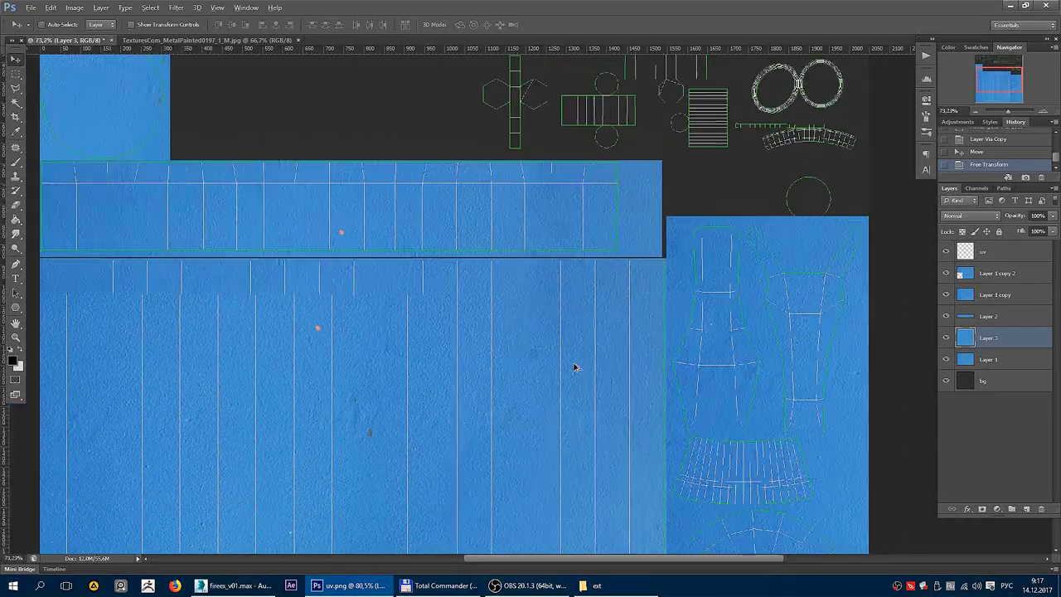
scroll(563, 370, "down", 1)
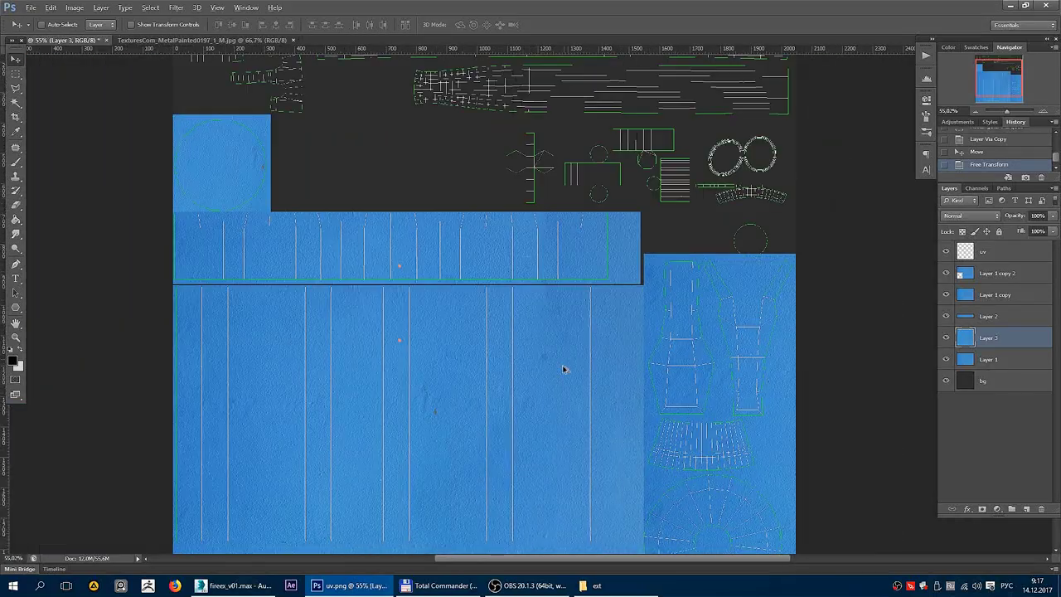
left_click(988, 359)
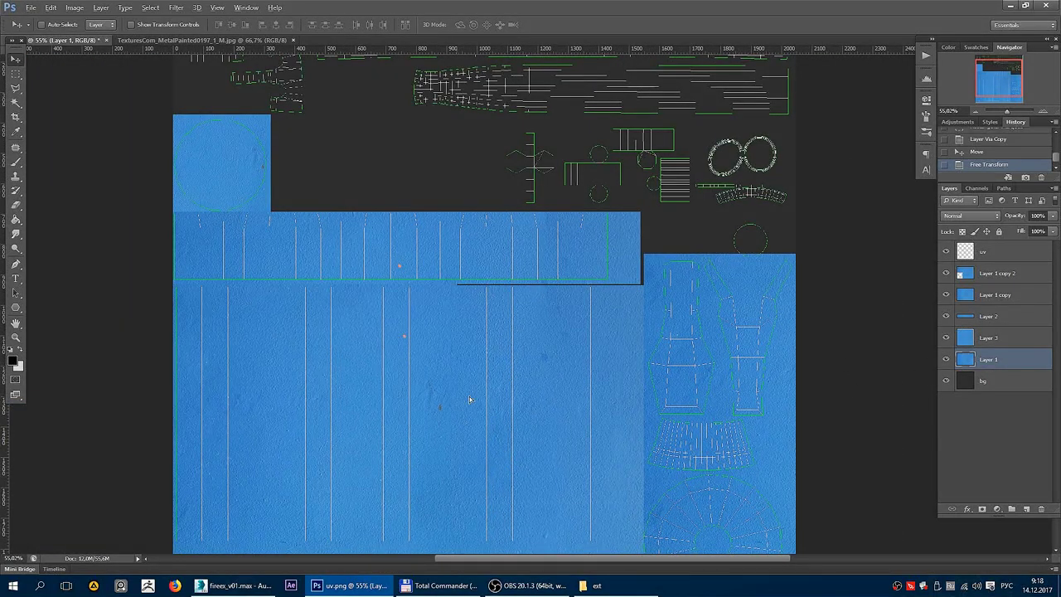
Desaturate and heavily darken the duplicated blue layer with Hue/Saturation.
left_click_drag(508, 448, 544, 230)
key("ctrl+u")
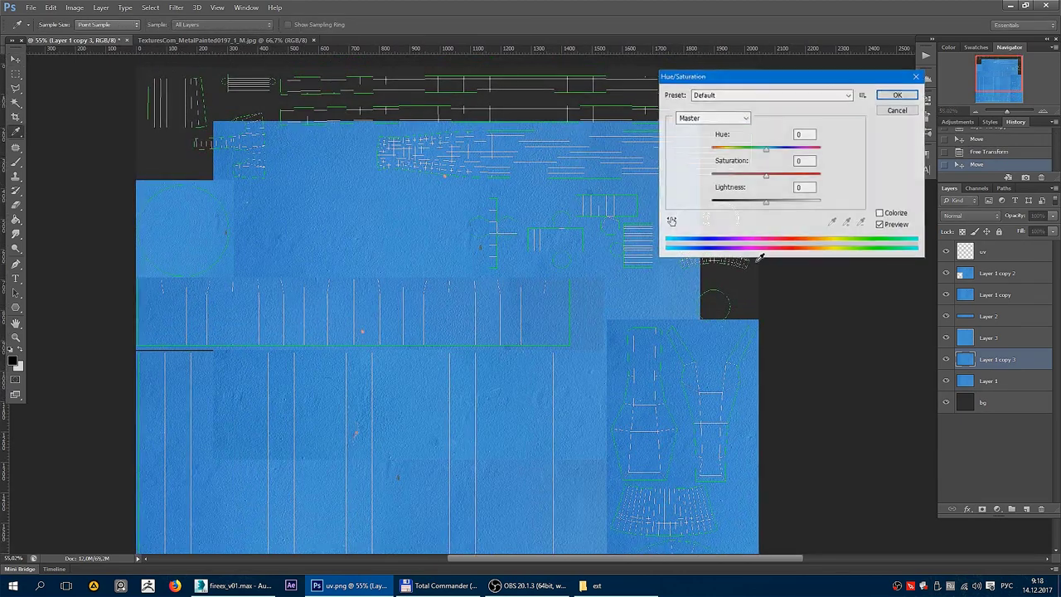
left_click_drag(765, 174, 655, 170)
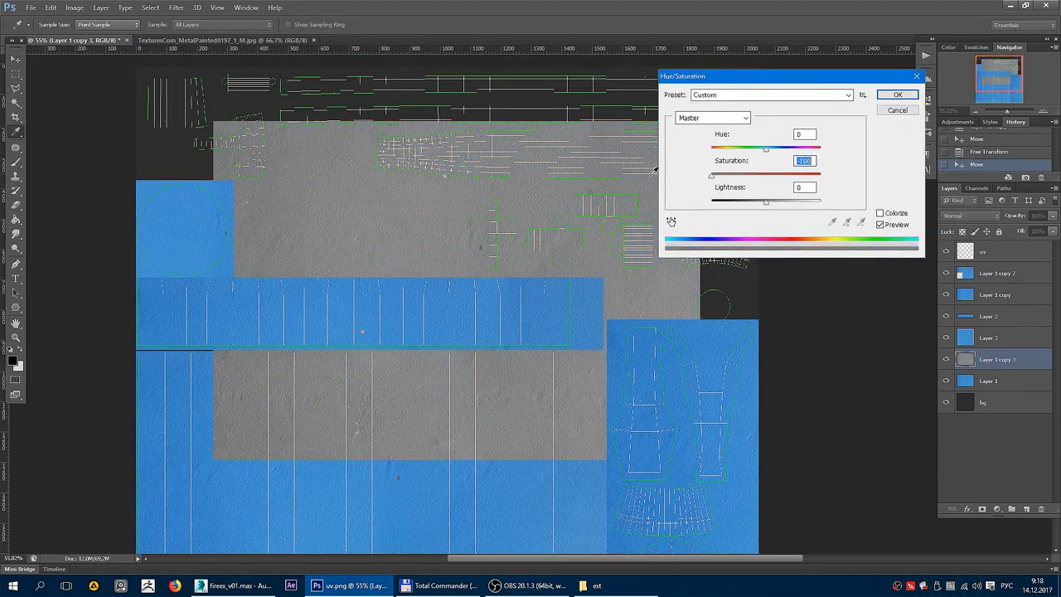
left_click(723, 204)
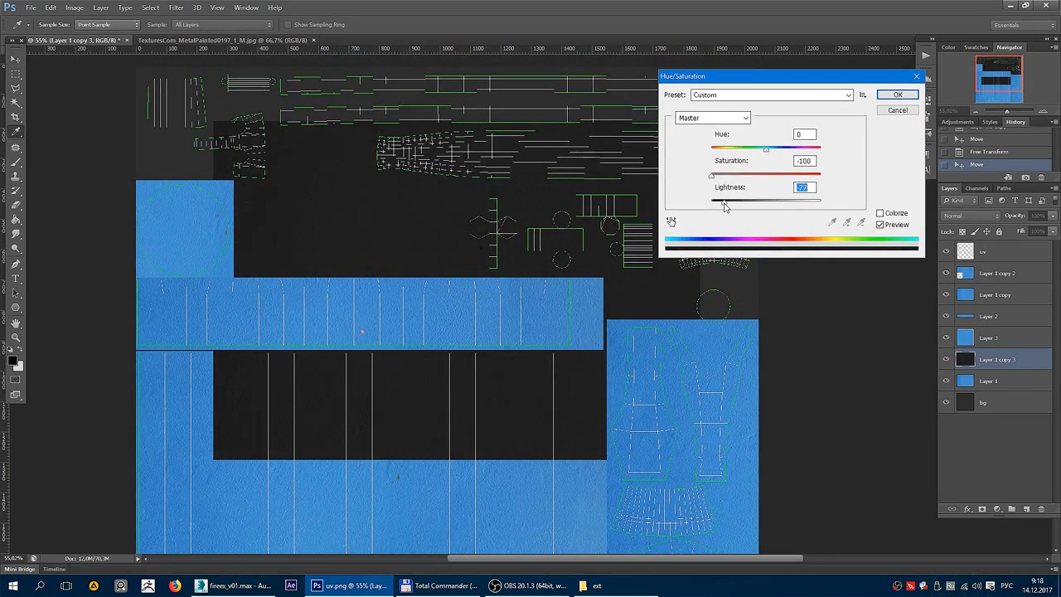
key("Return")
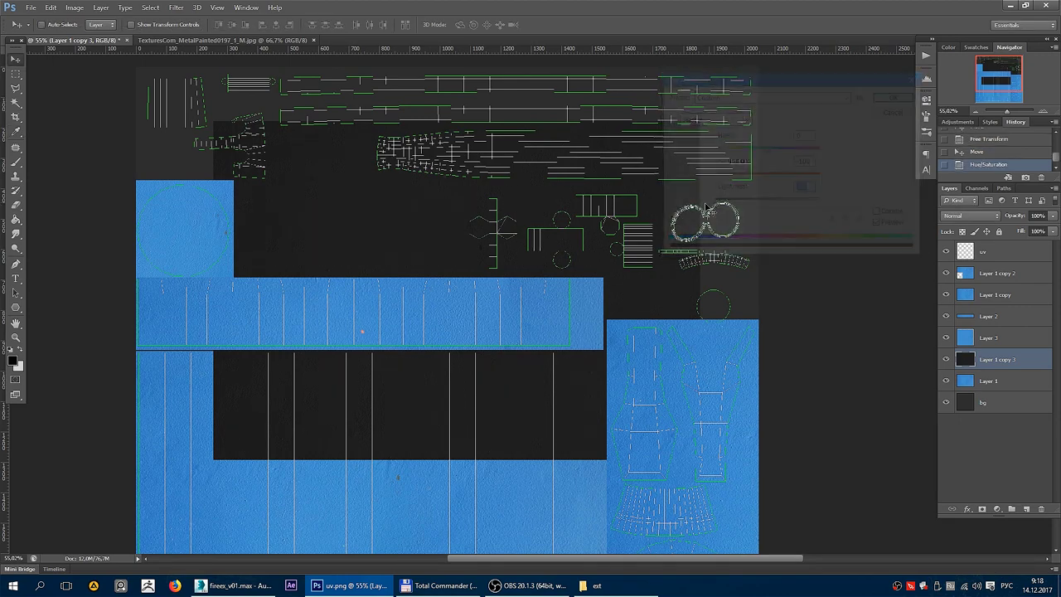
Shift the dark layer into place beneath the UV islands.
scroll(374, 224, "up", 3)
scroll(384, 228, "up", 2)
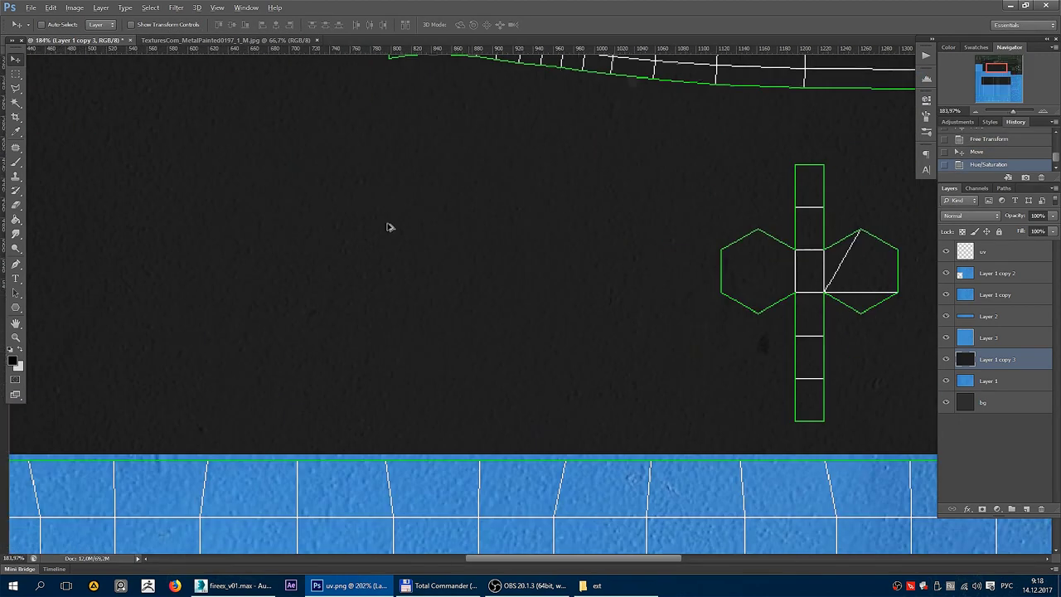
scroll(387, 228, "down", 3)
scroll(387, 228, "down", 2)
left_click_drag(345, 265, 336, 254)
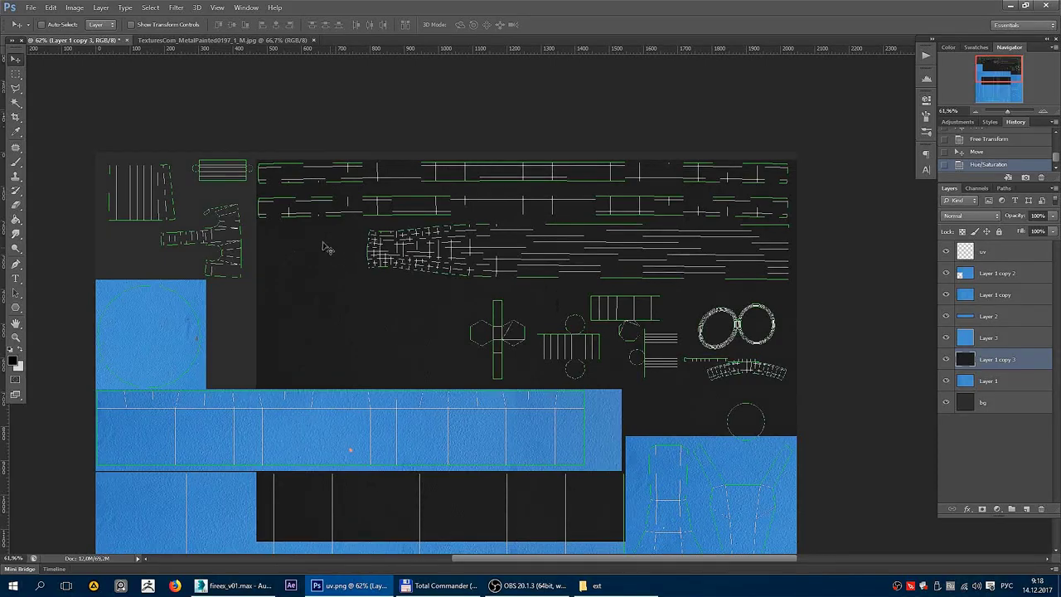
scroll(219, 164, "up", 3)
scroll(236, 168, "up", 2)
scroll(294, 201, "down", 2)
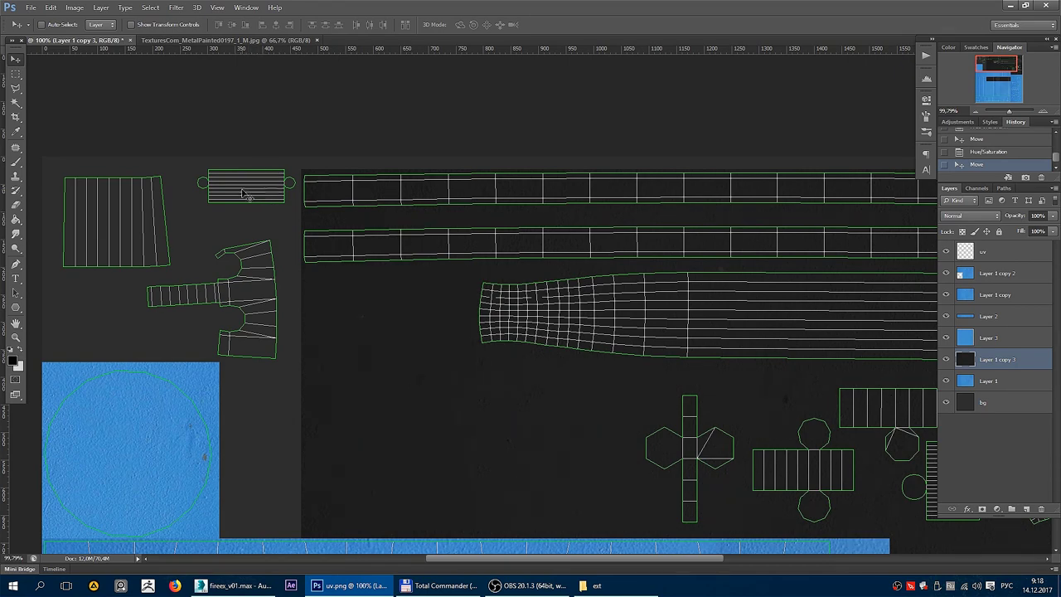
scroll(426, 221, "down", 1)
scroll(335, 213, "down", 2)
scroll(537, 253, "down", 2)
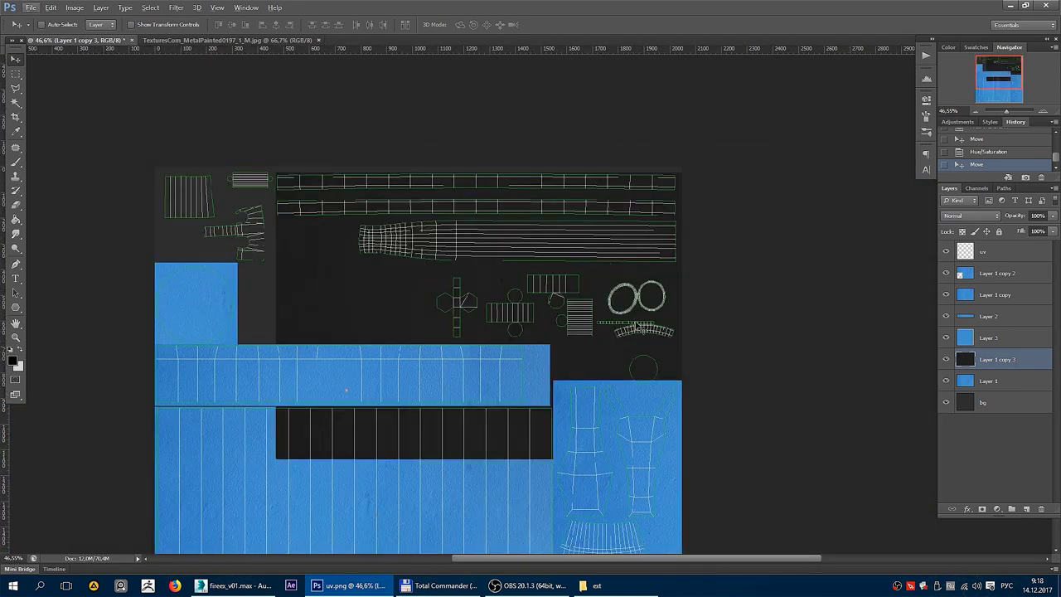
scroll(613, 348, "up", 2)
scroll(614, 348, "up", 1)
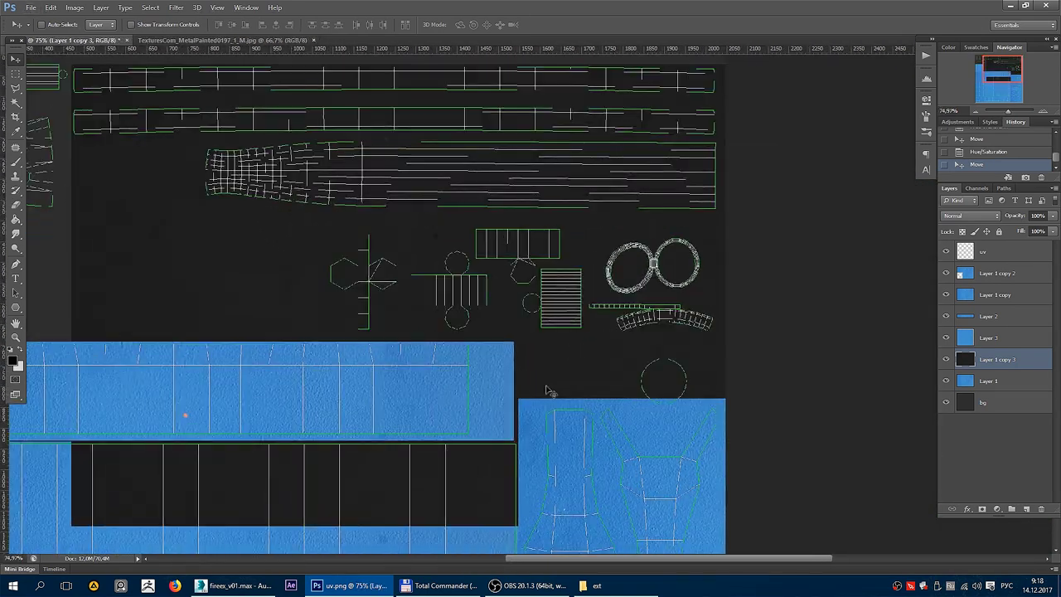
scroll(525, 296, "down", 1)
scroll(543, 319, "down", 2)
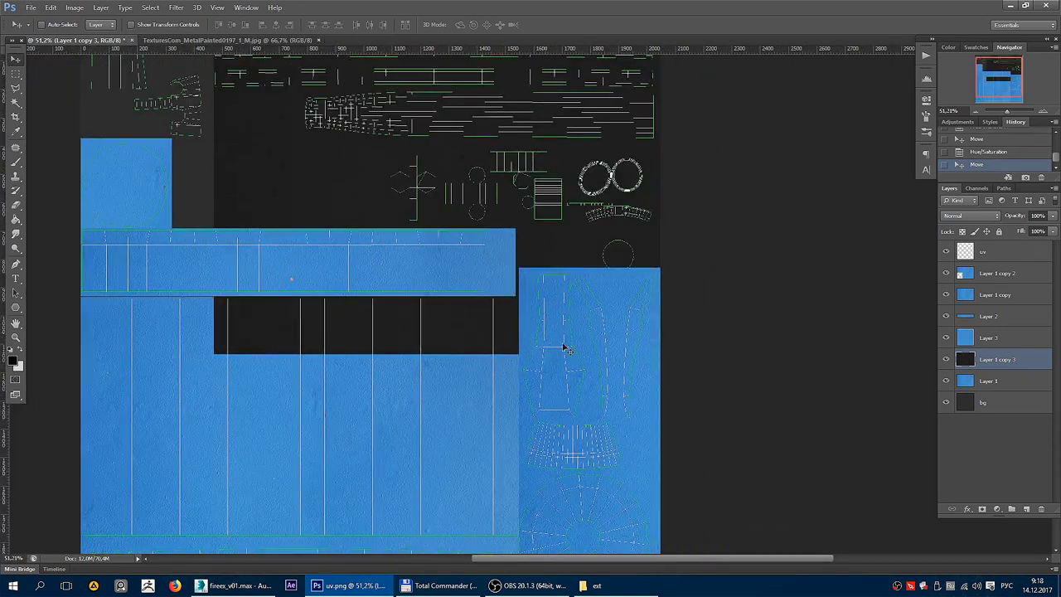
Clear a rectangular block of black fill from Layer 1 copy 3.
key("m")
mouse_move(722, 448)
left_mouse_down()
mouse_move(184, 165)
mouse_move(184, 143)
left_mouse_up()
key("Delete")
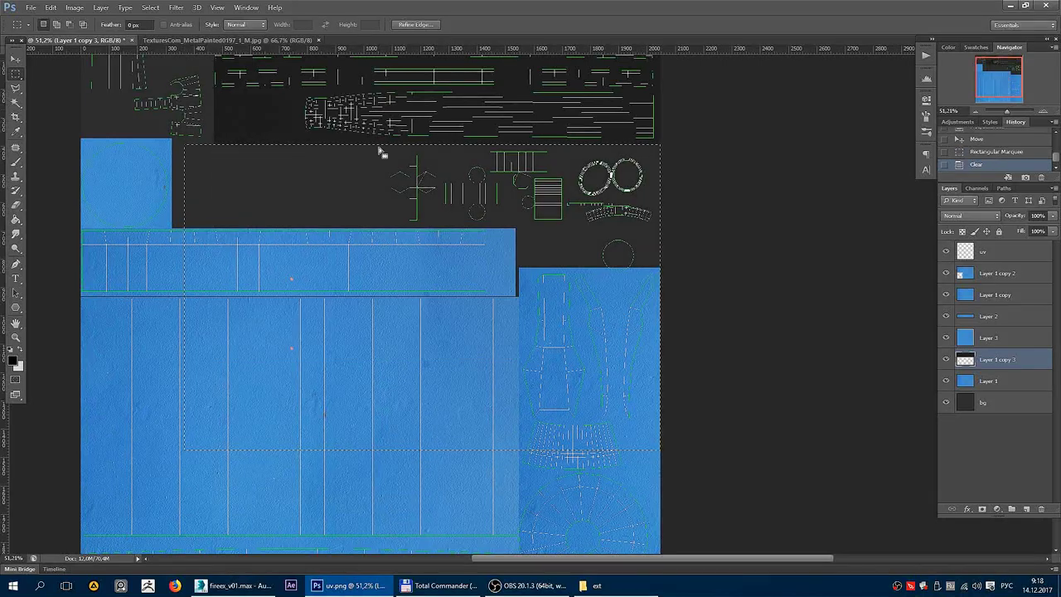
key("ctrl+d")
scroll(479, 273, "up", 1)
scroll(569, 281, "up", 1)
scroll(544, 284, "up", 1)
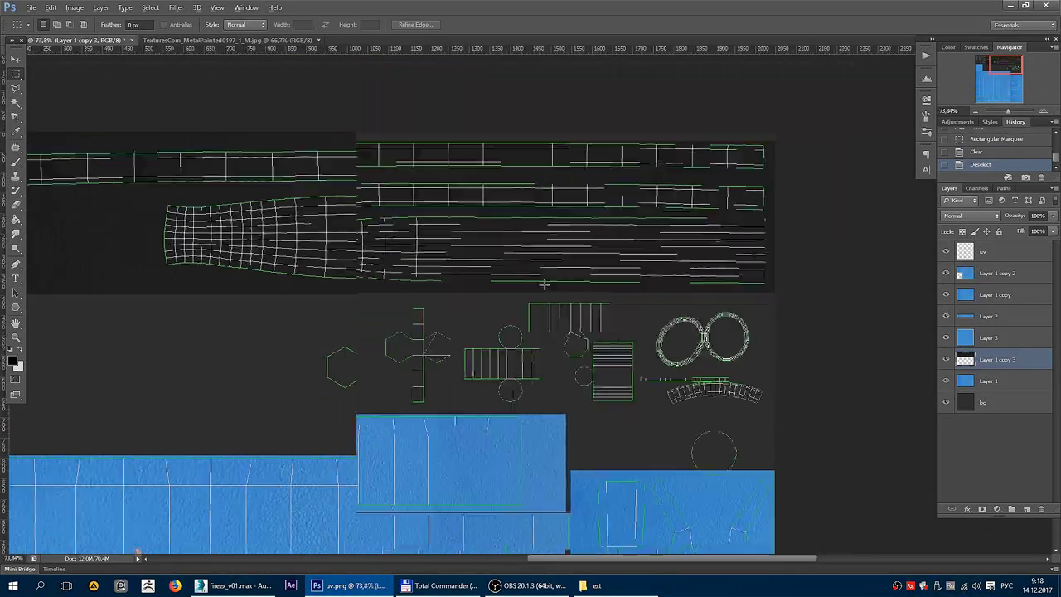
scroll(543, 284, "down", 1)
scroll(544, 285, "down", 1)
Select the extinguisher in 3ds Max and open its Unwrap UVW editor.
left_click(237, 585)
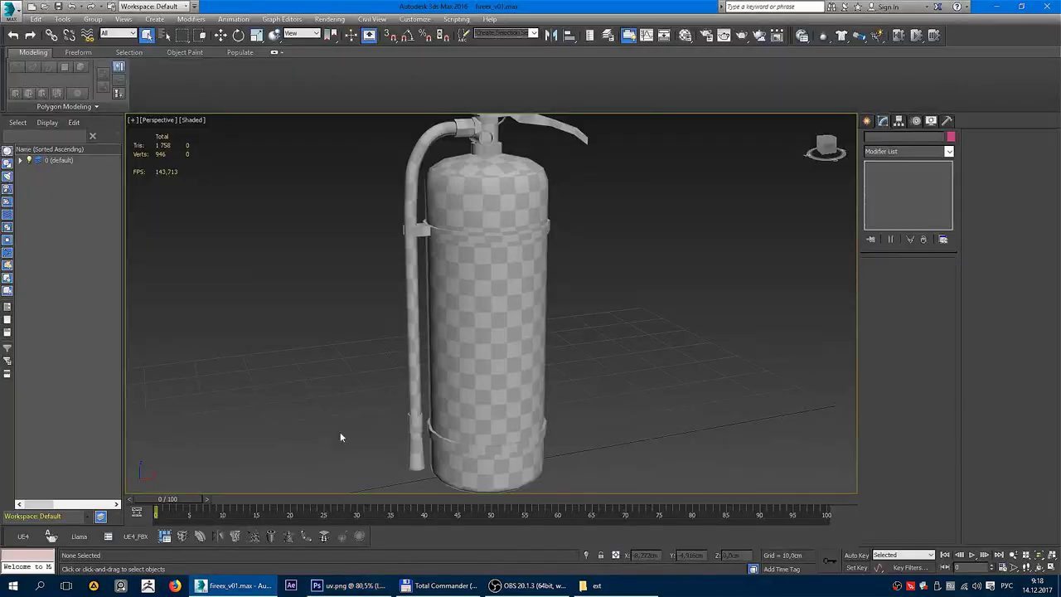
left_click(477, 191)
right_click(481, 178)
left_click(431, 126)
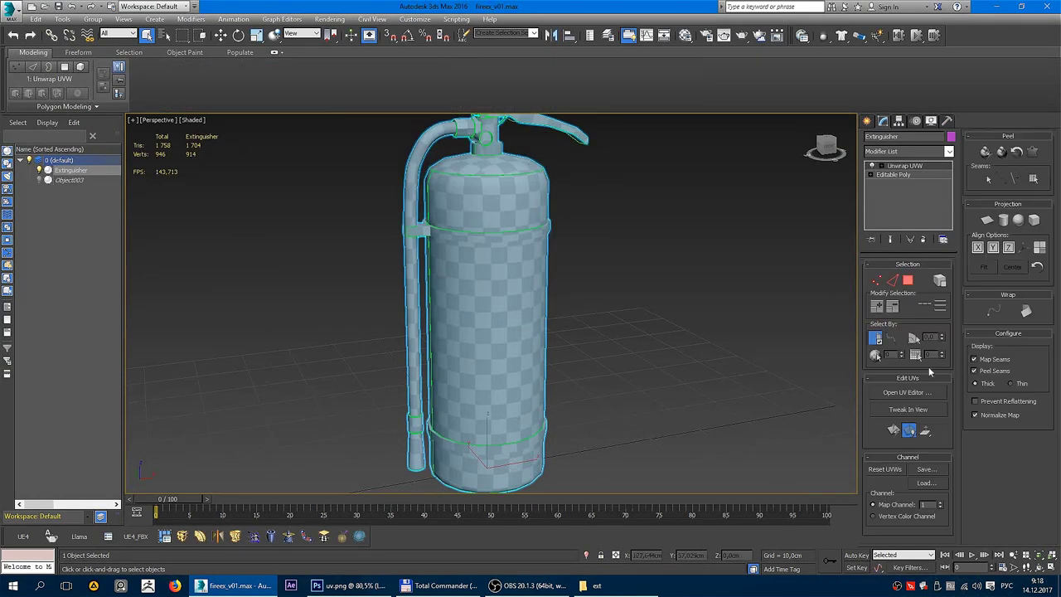
left_click(907, 392)
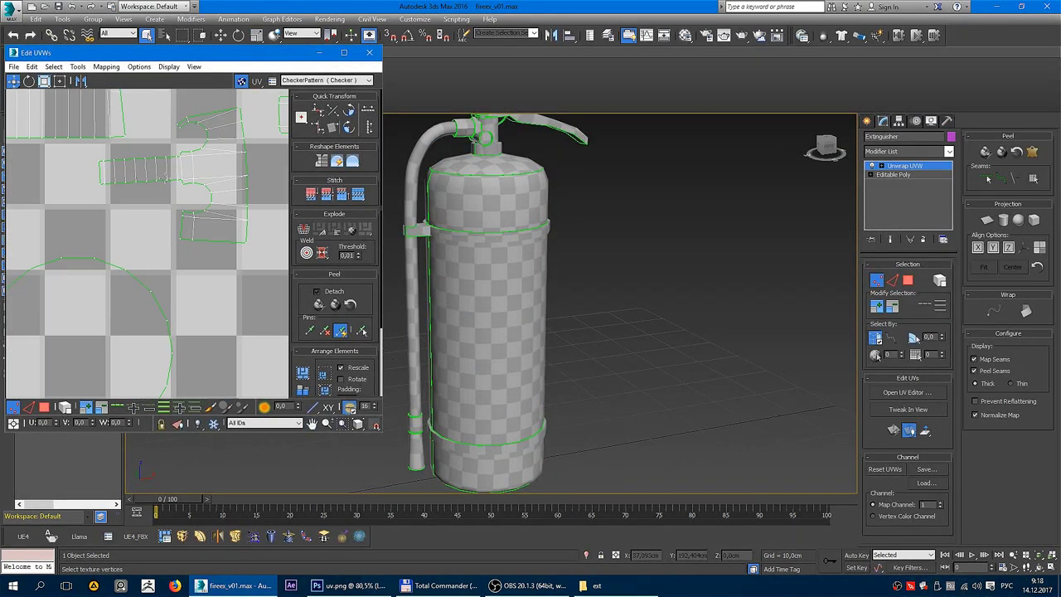
Select the valve and hose-end UV islands, orbit the model, then return to Photoshop.
scroll(105, 194, "down", 2)
scroll(106, 194, "down", 2)
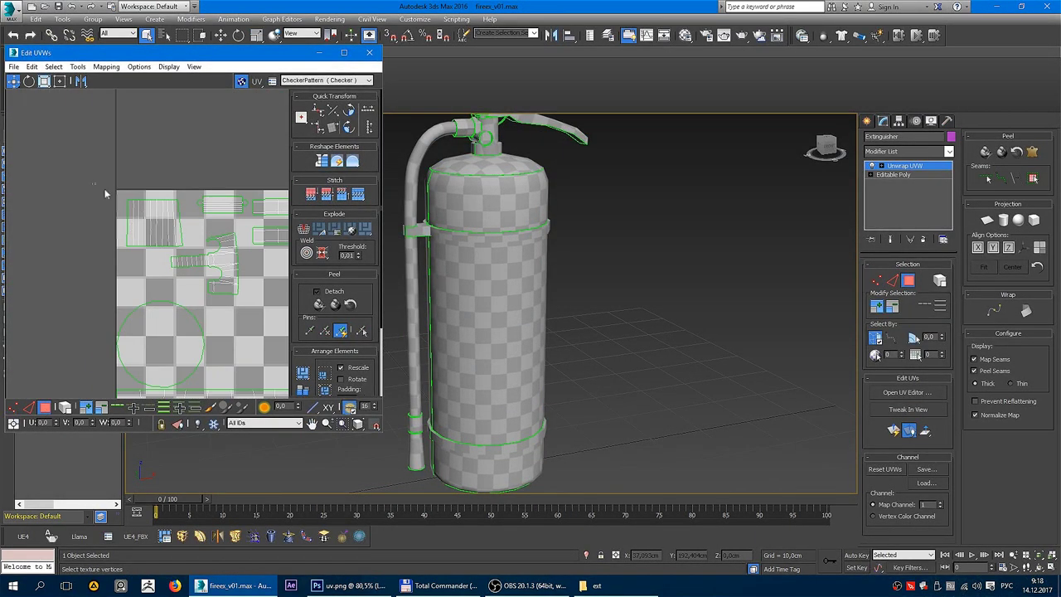
left_click_drag(241, 288, 241, 288)
left_click_drag(497, 290, 520, 253)
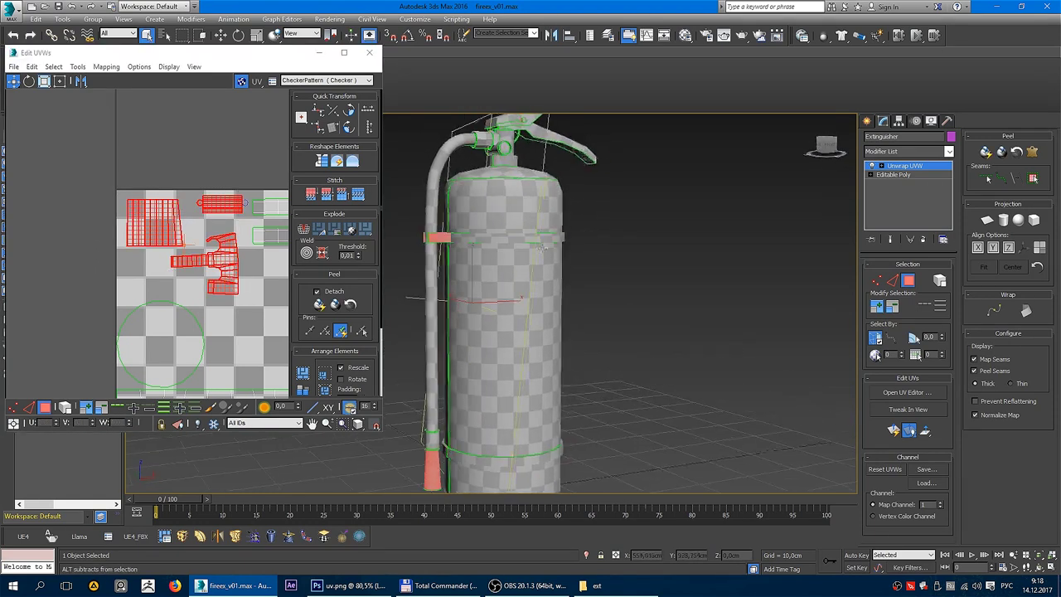
scroll(176, 230, "down", 1)
scroll(176, 229, "down", 2)
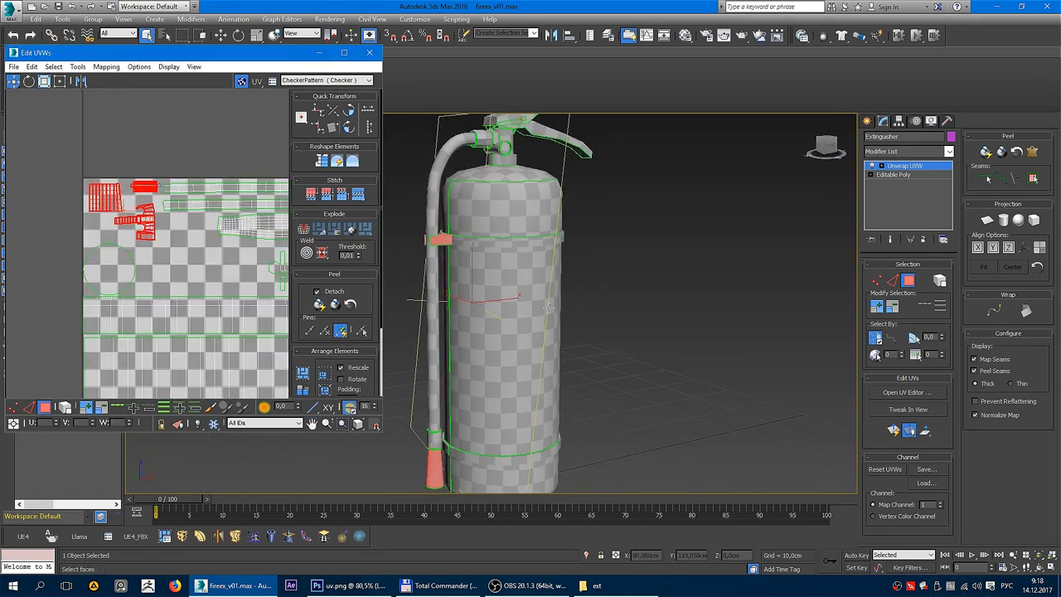
left_click(356, 585)
Duplicate the dark layer and slide it left over the upper-left UV islands.
left_click_drag(166, 228, 450, 254)
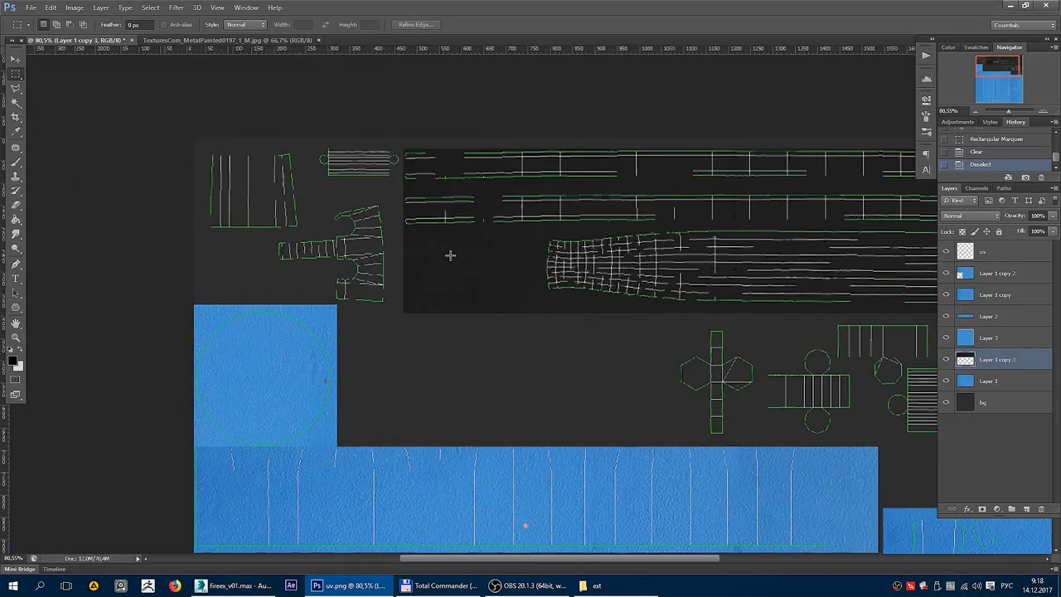
key("v")
mouse_move(738, 259)
left_mouse_down()
mouse_move(247, 252)
mouse_move(422, 272)
left_mouse_up()
scroll(436, 323, "up", 3)
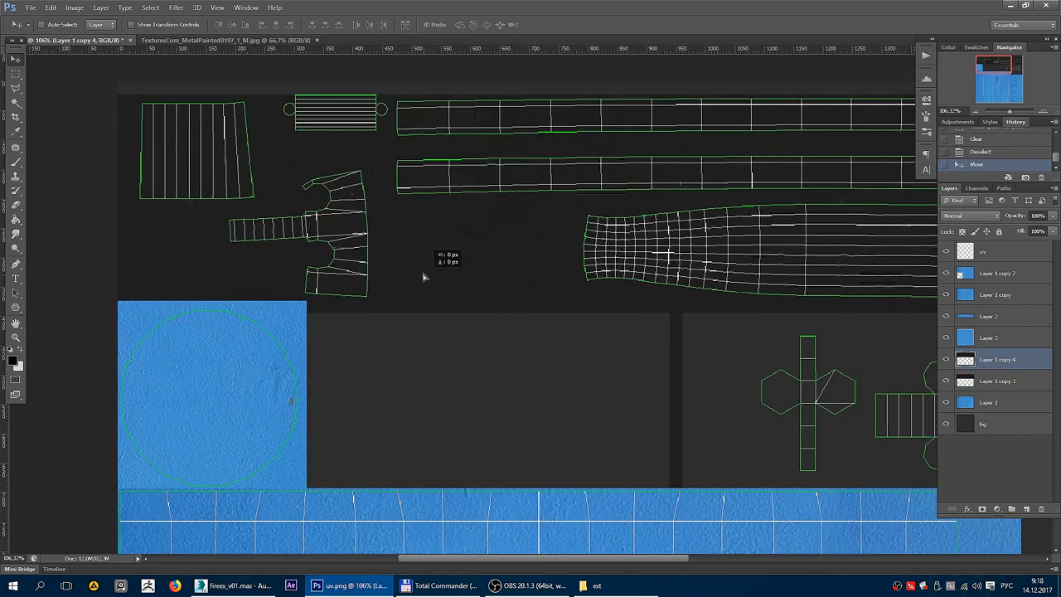
scroll(429, 268, "down", 3)
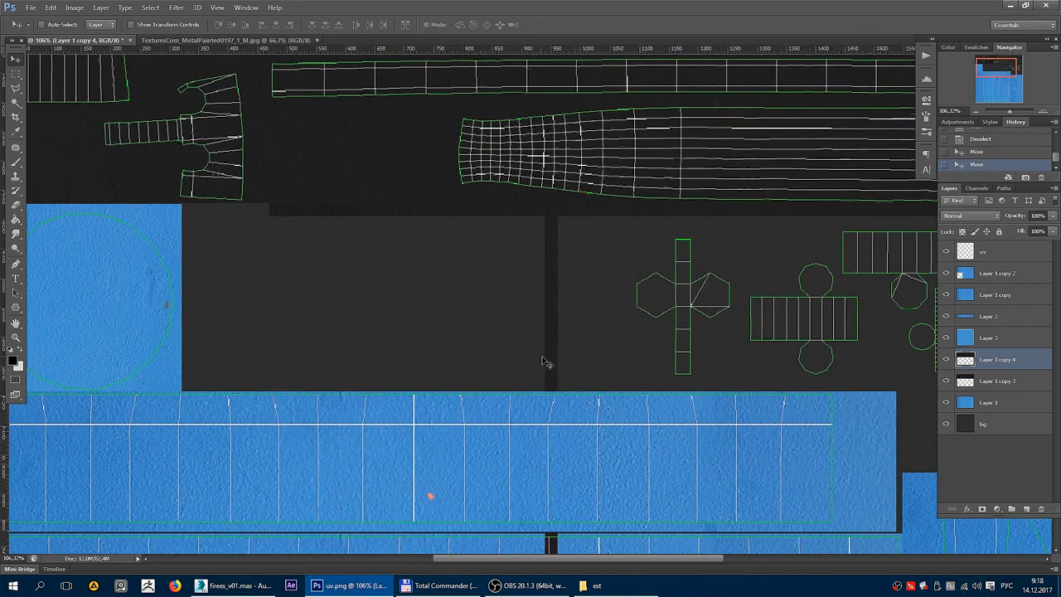
Clear the leftover black bar from the dark layer.
key("m")
scroll(497, 353, "down", 5)
scroll(488, 349, "down", 2)
mouse_move(563, 452)
left_mouse_down()
mouse_move(413, 93)
mouse_move(561, 329)
left_mouse_up()
key("Delete")
key("ctrl+d")
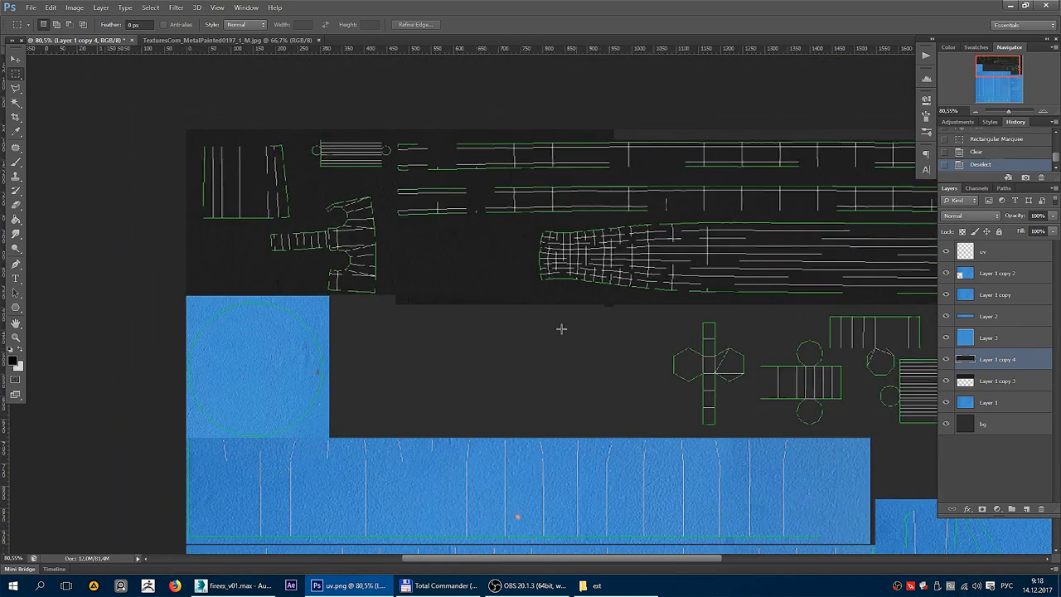
Adjust the dark fill's position, then select the small-part islands and the circle island.
key("v")
left_click_drag(844, 342, 498, 267)
left_click_drag(666, 394, 551, 307)
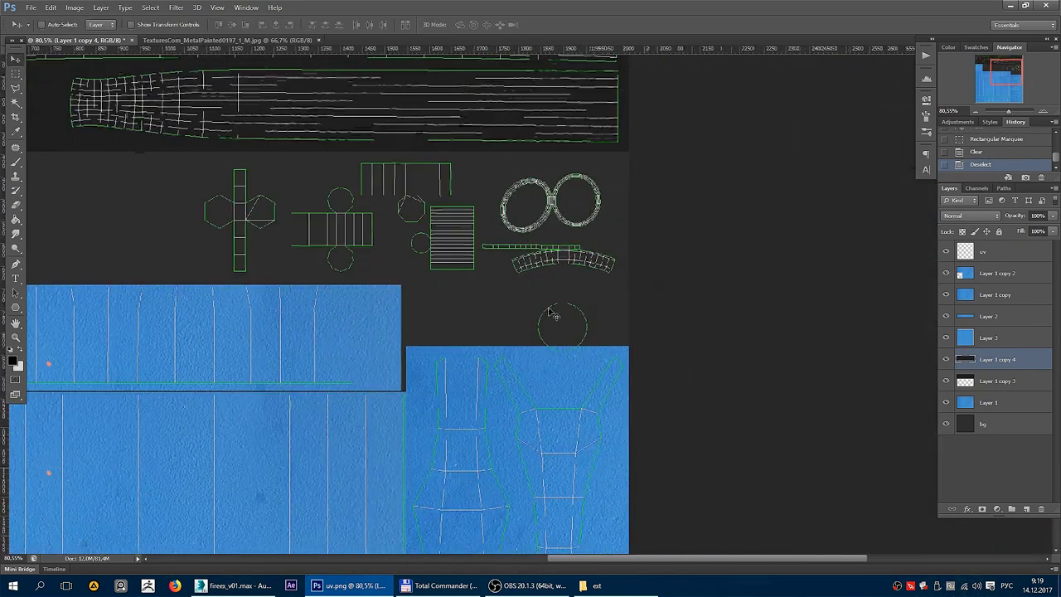
key("m")
scroll(243, 193, "up", 2)
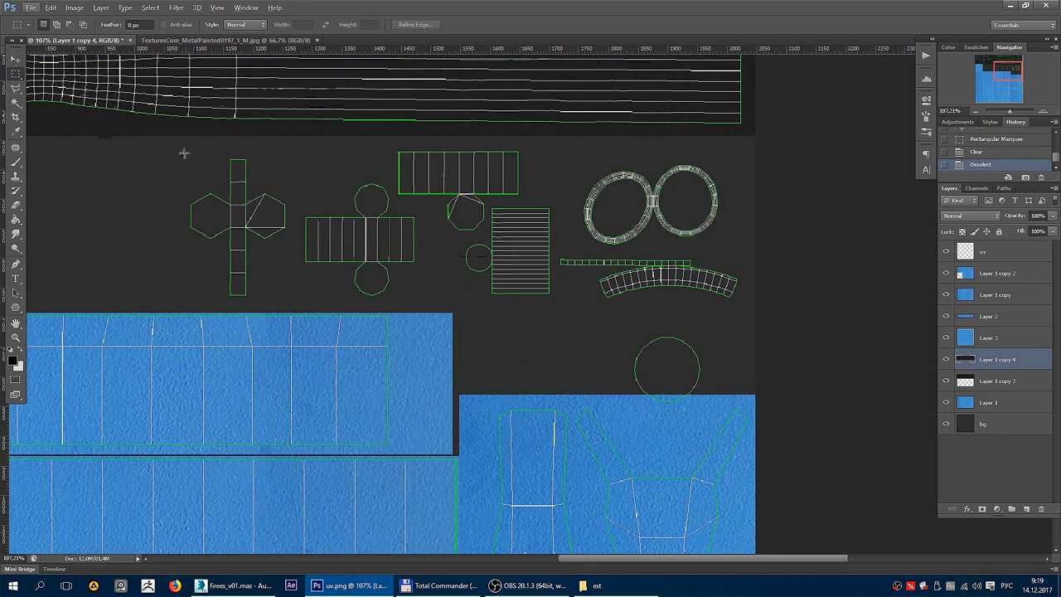
left_click_drag(182, 151, 747, 302)
left_click_drag(631, 333, 706, 409)
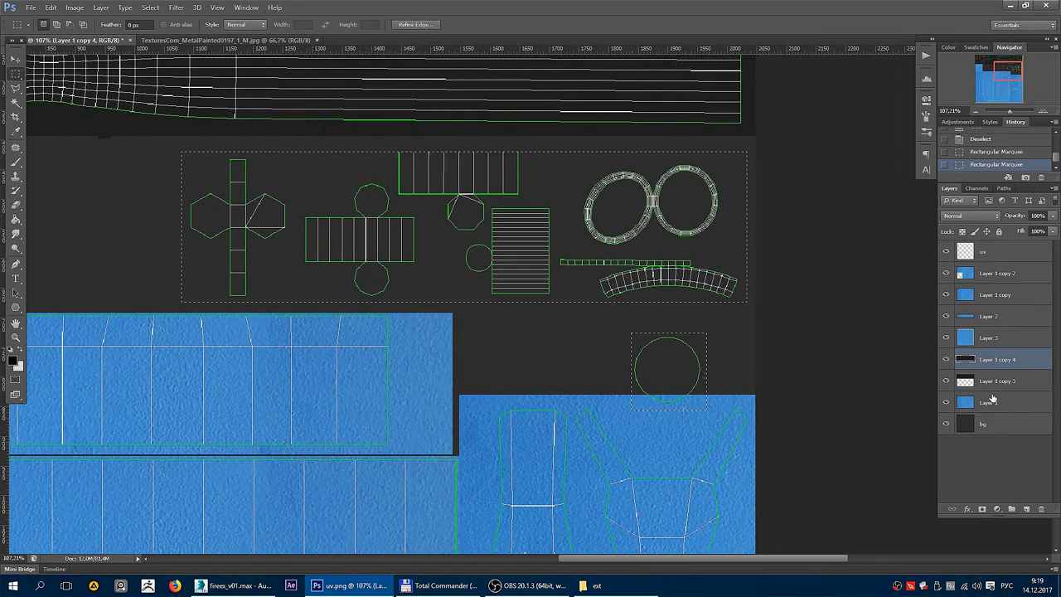
Add a new layer above Layer 1 copy 2 and fill the selected islands black.
left_click(1003, 273)
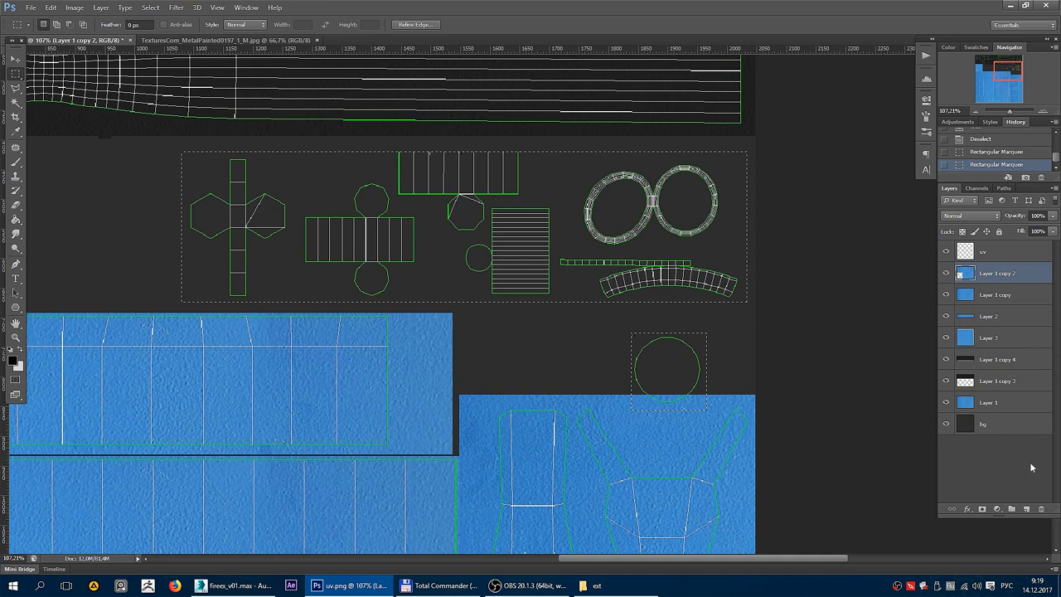
left_click(1025, 509)
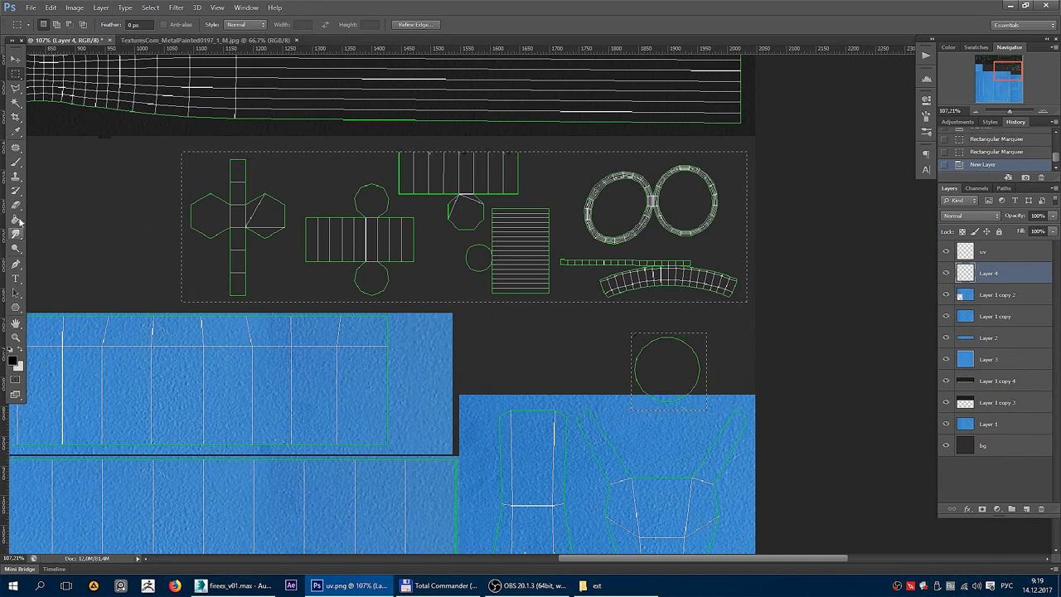
key("g")
left_click(398, 245)
key("m")
key("ctrl+d")
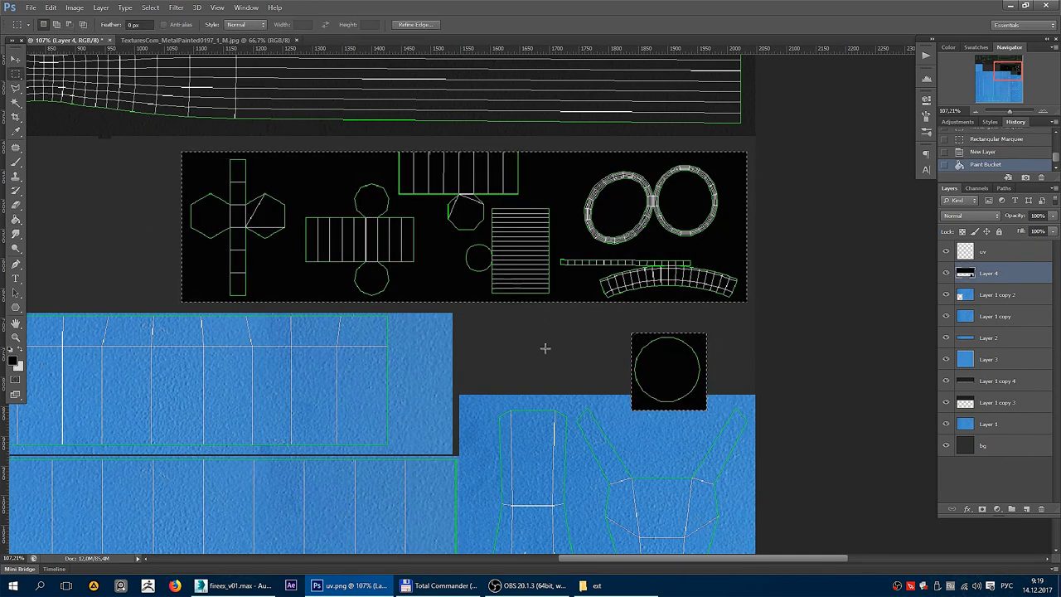
Invert the black fill to white and lower its Lightness to a light grey.
key("ctrl+i")
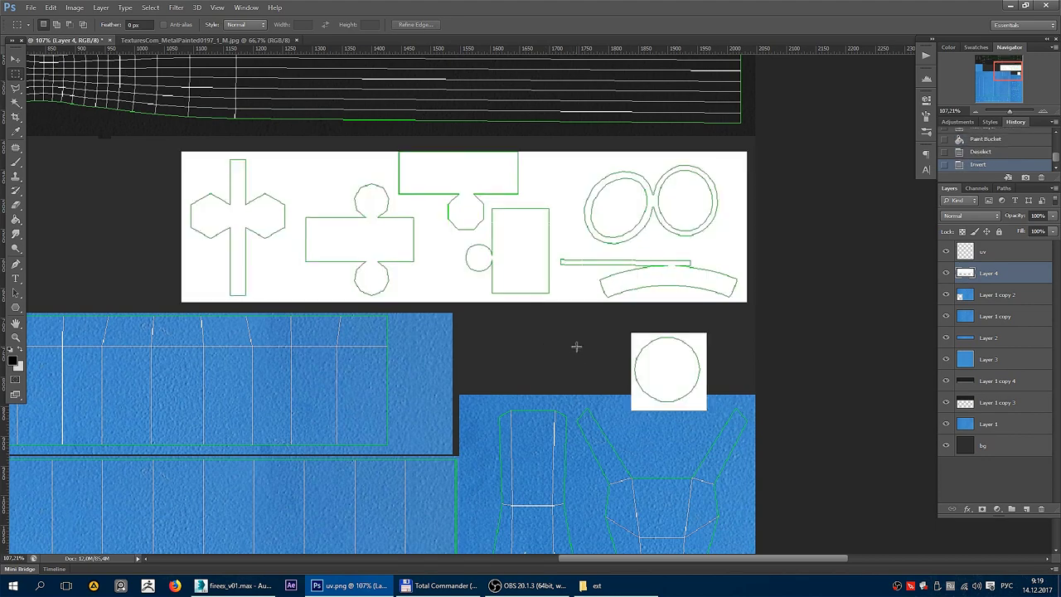
key("ctrl+u")
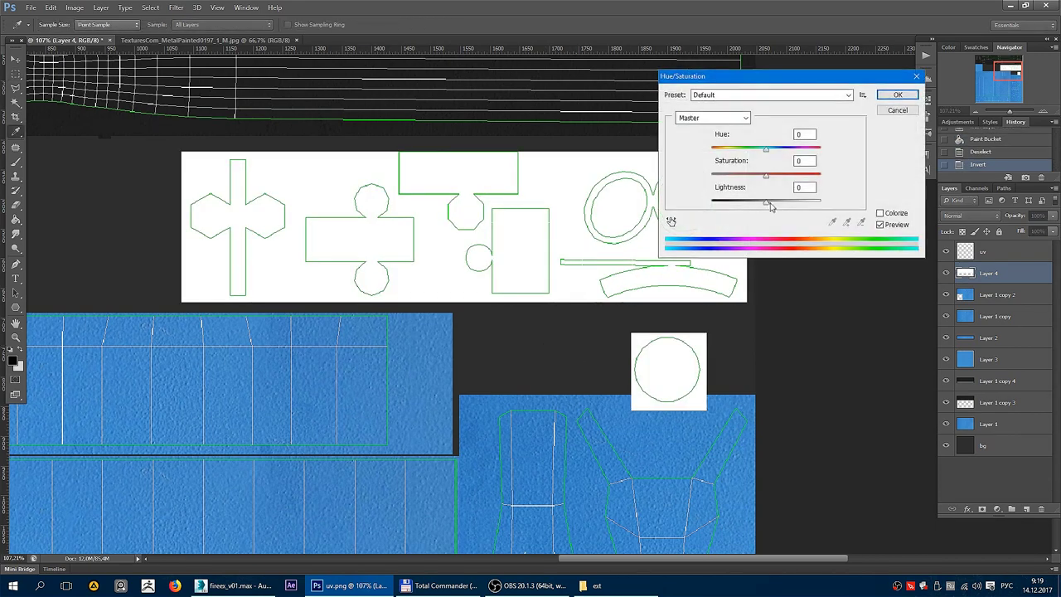
left_click_drag(763, 207, 758, 207)
key("Return")
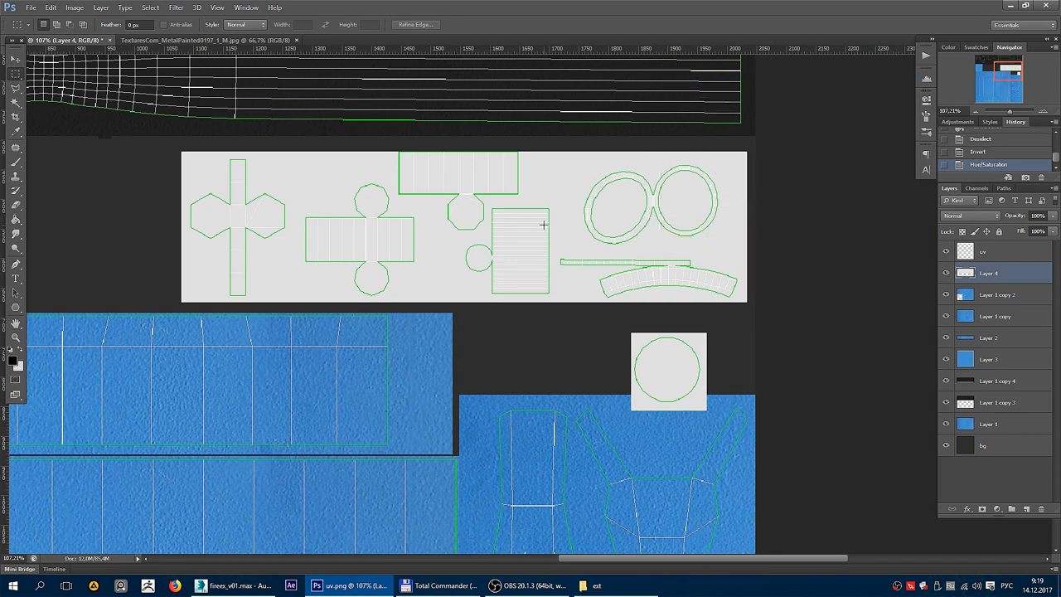
key("v")
scroll(555, 244, "down", 2)
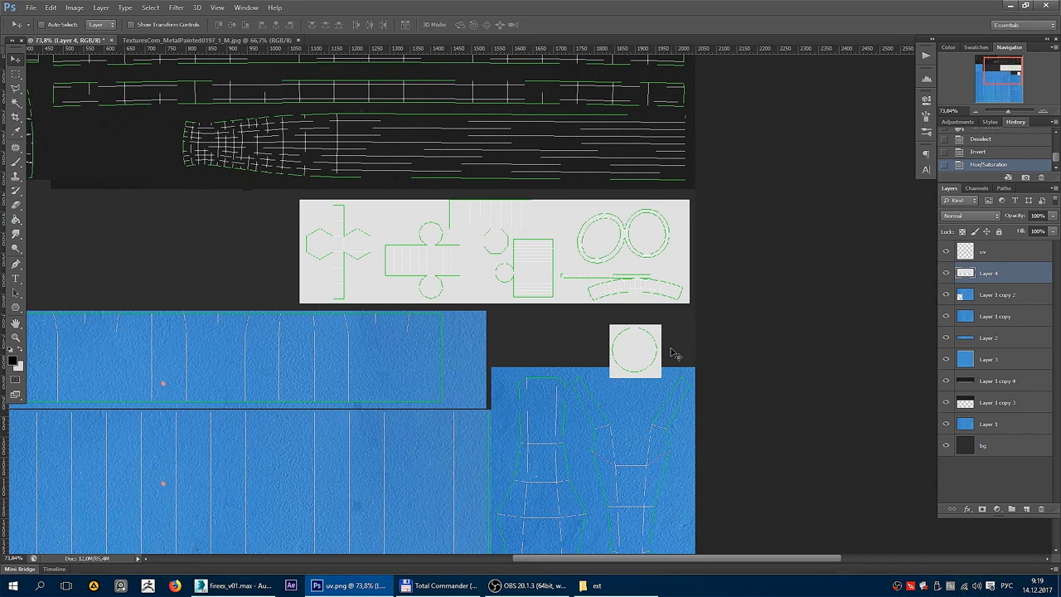
key("alt+Tab")
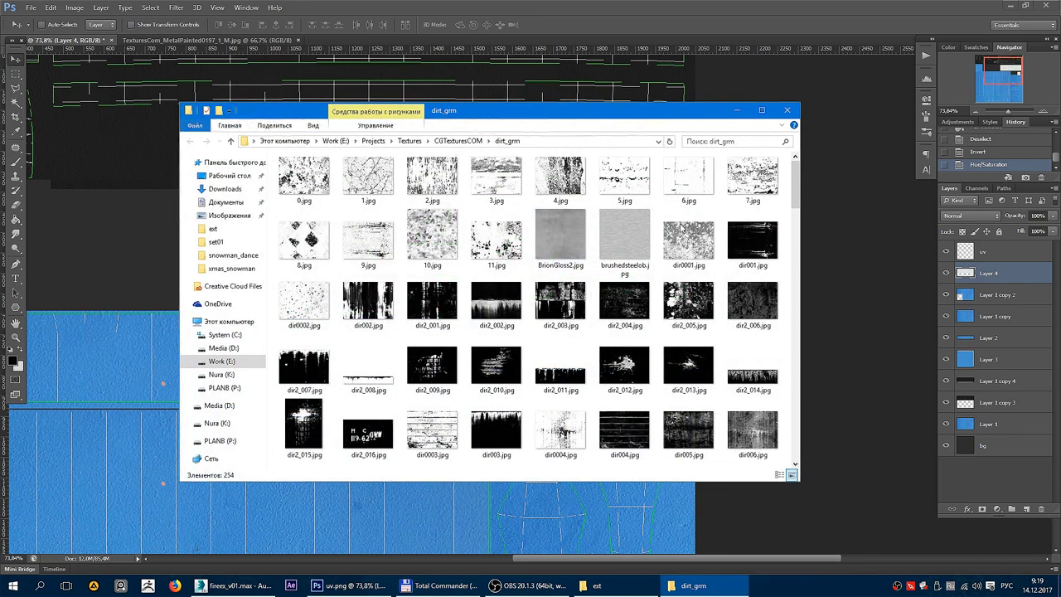
scroll(559, 355, "down", 5)
scroll(558, 355, "down", 5)
scroll(592, 347, "down", 3)
scroll(592, 348, "up", 5)
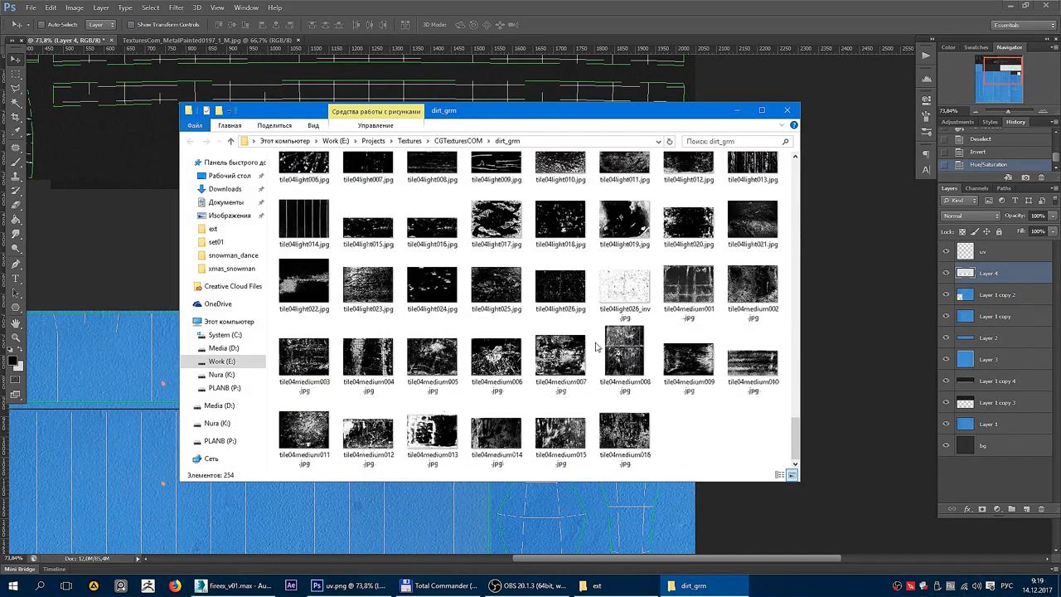
scroll(613, 353, "up", 5)
scroll(635, 357, "up", 5)
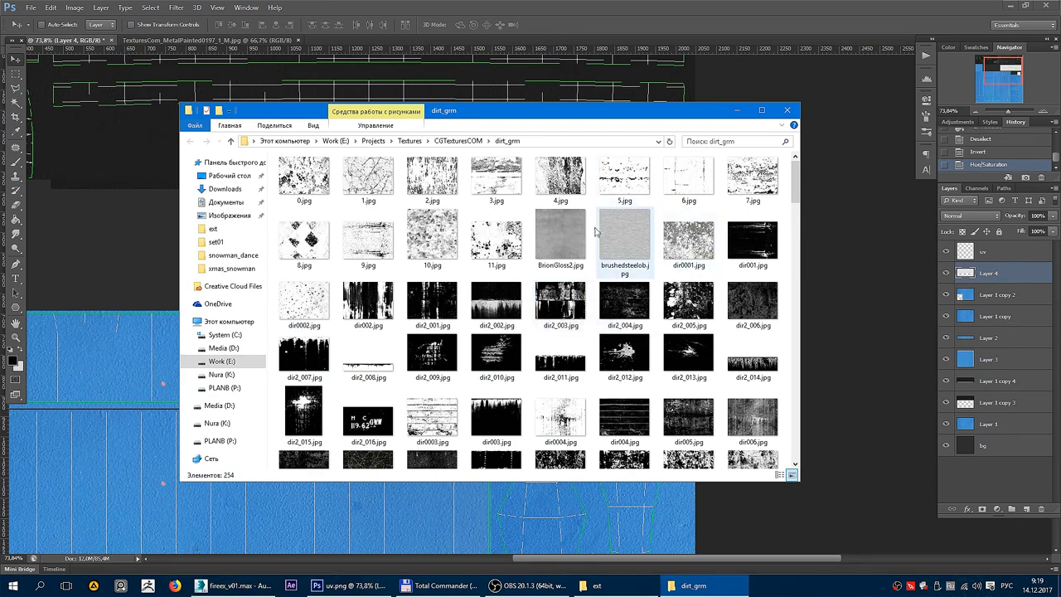
double_click(304, 301)
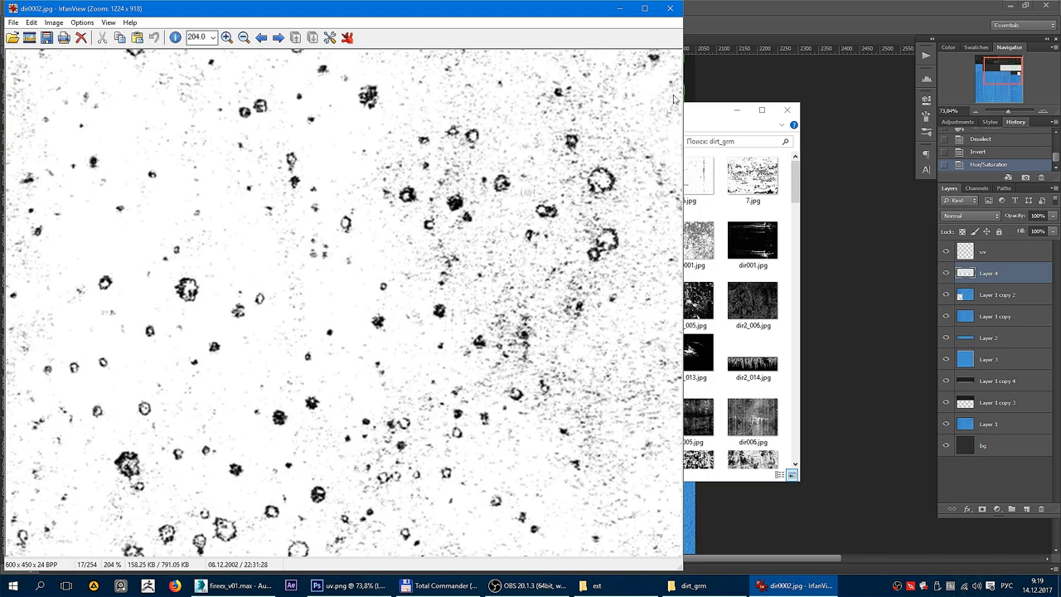
left_click(670, 8)
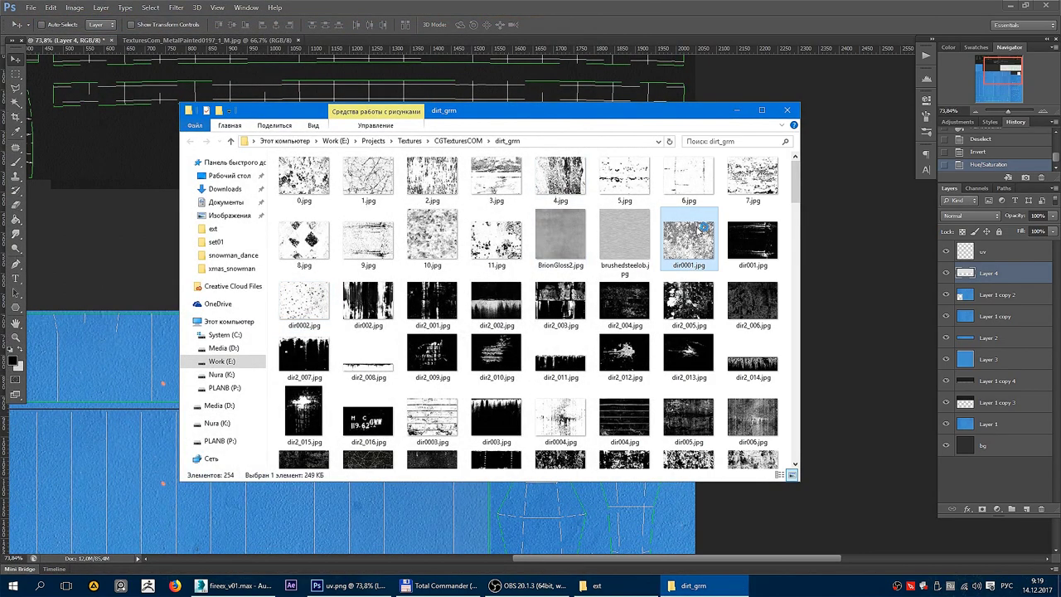
Paste the dir0001.jpg dirt texture into Photoshop, position it, and desaturate it.
double_click(699, 241)
left_click(670, 8)
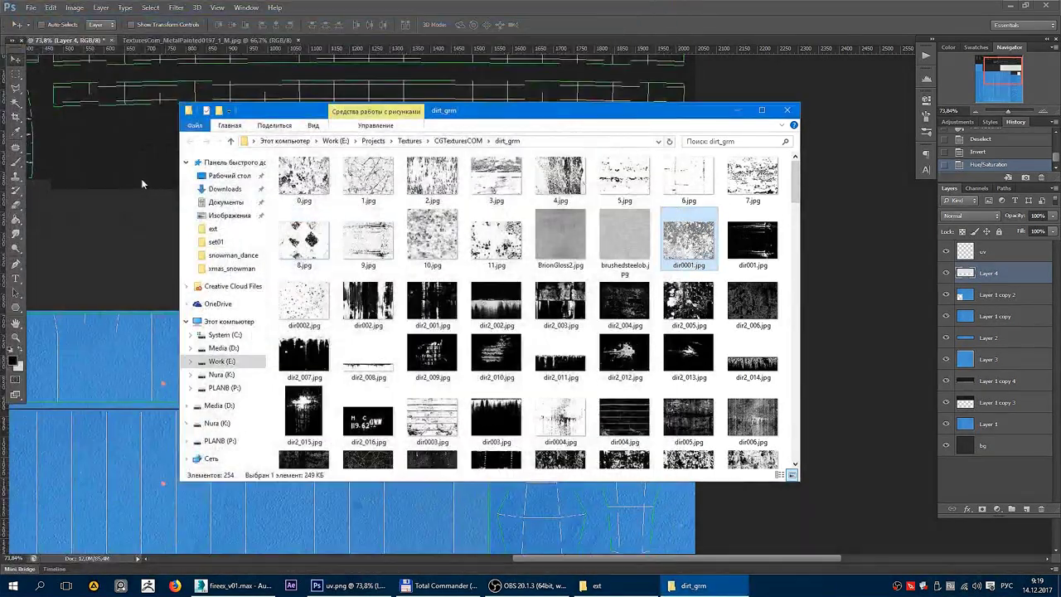
left_click(647, 83)
key("ctrl+v")
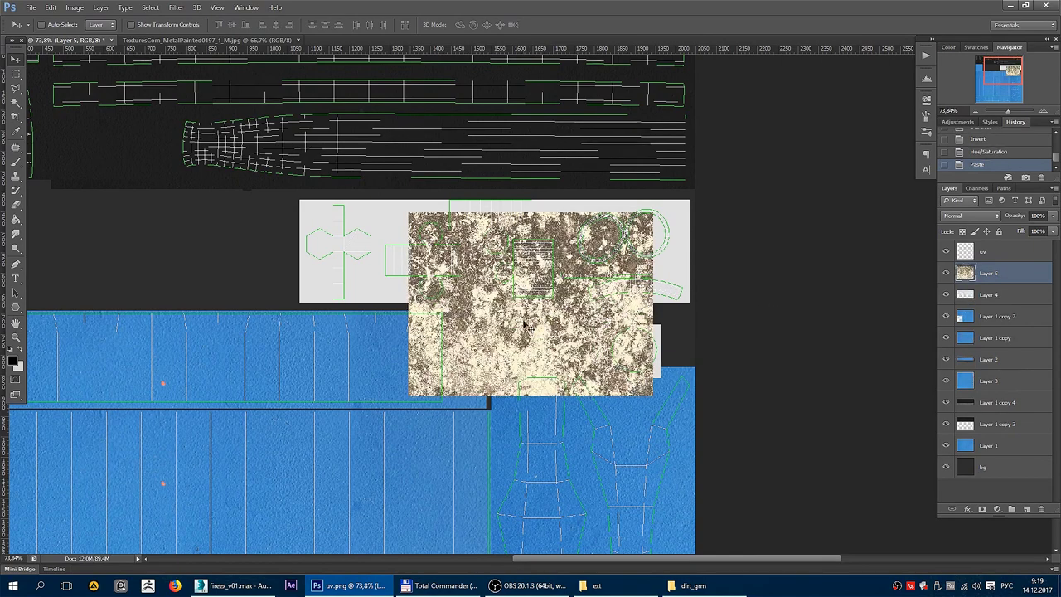
mouse_move(544, 325)
left_mouse_down()
mouse_move(338, 248)
mouse_move(393, 246)
left_mouse_up()
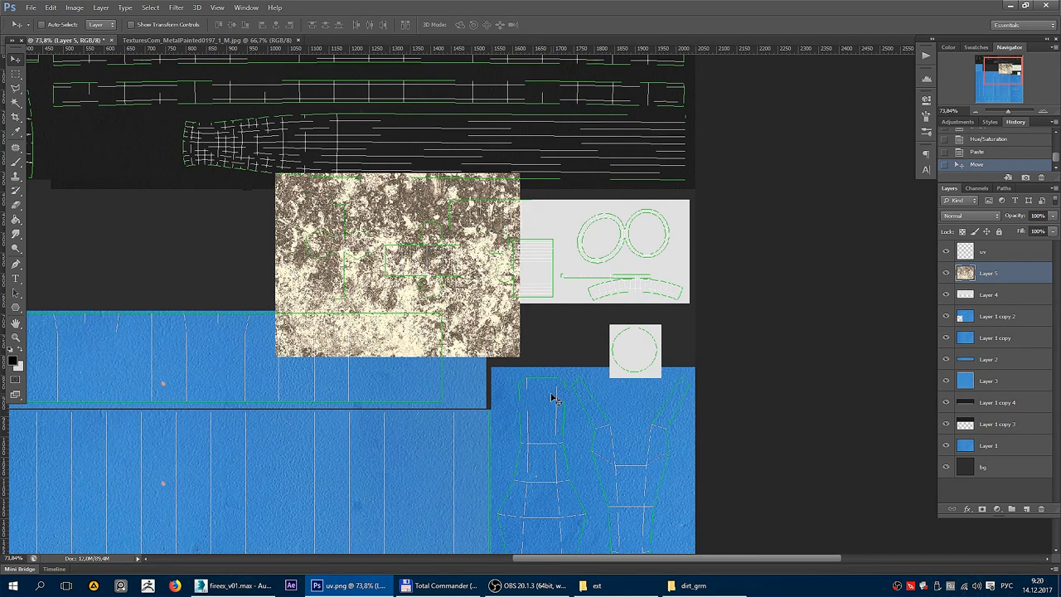
key("ctrl+shift+u")
Duplicate the dirt texture to the right and merge the copies into one layer.
scroll(497, 340, "up", 3)
scroll(481, 331, "up", 2)
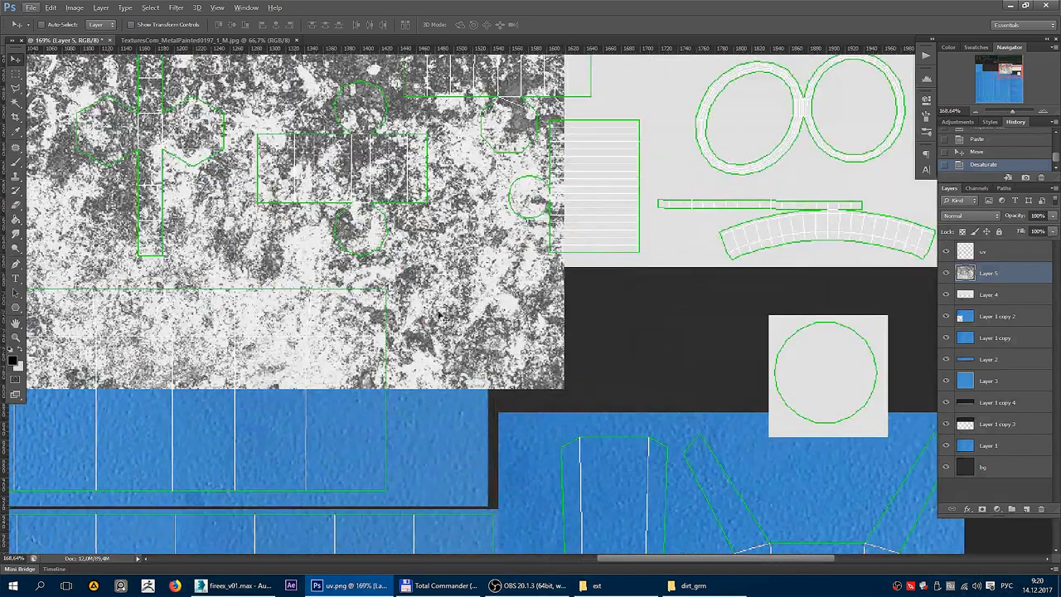
scroll(398, 307, "down", 3)
scroll(336, 301, "down", 2)
mouse_move(335, 301)
left_mouse_down()
mouse_move(549, 267)
mouse_move(535, 263)
left_mouse_up()
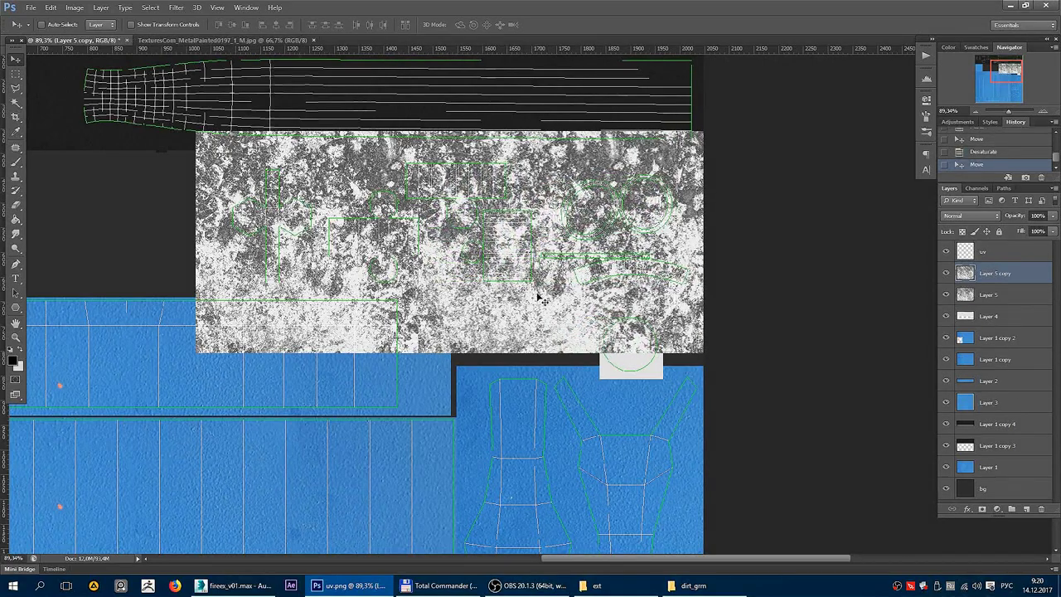
scroll(555, 305, "up", 2)
left_click_drag(637, 282, 635, 316)
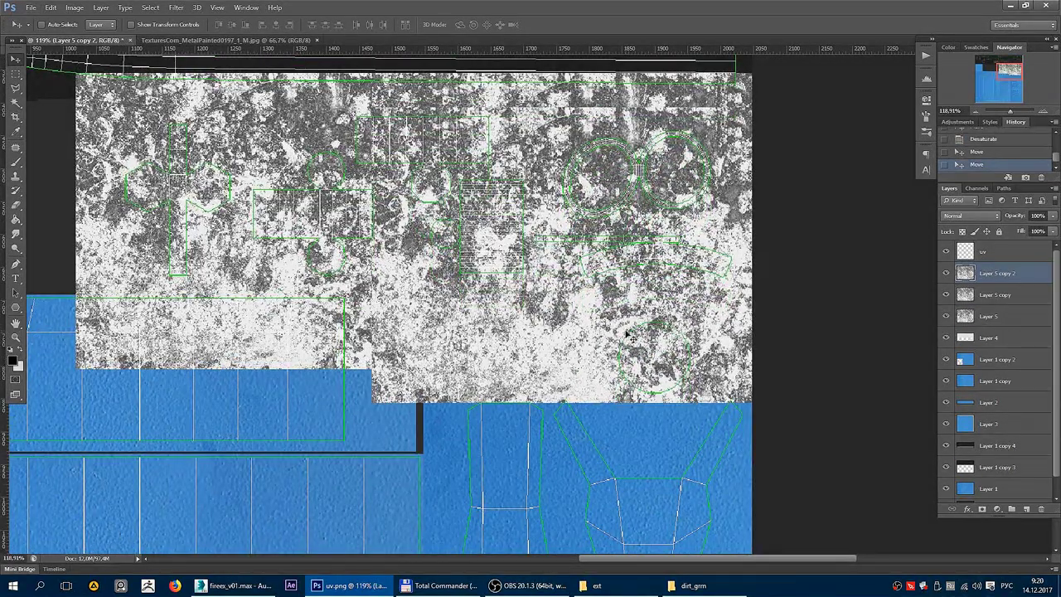
key("ctrl+e")
key("ctrl+e")
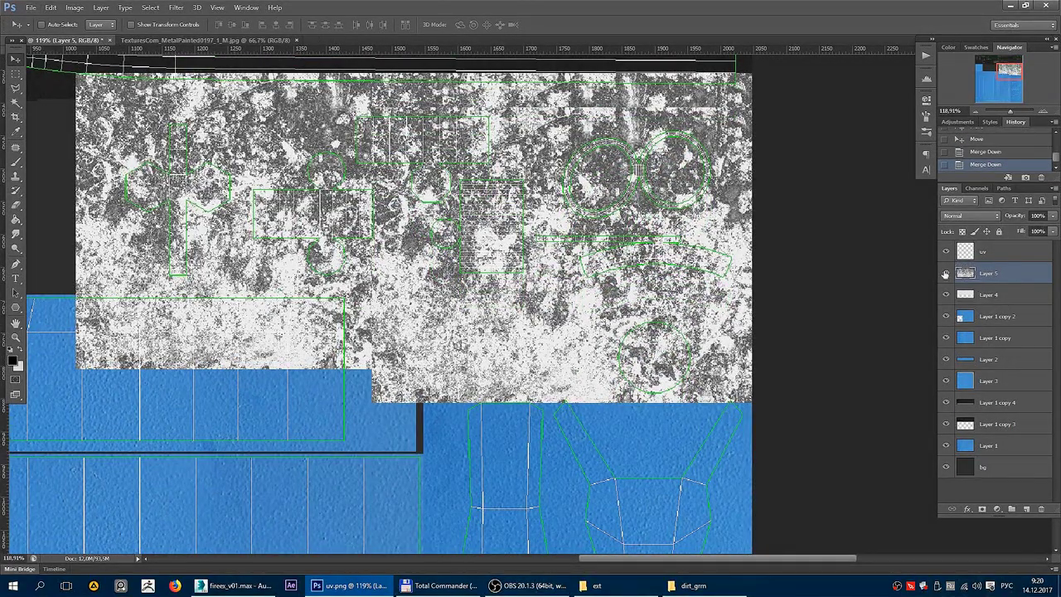
Clip the merged dirt layer to Layer 4 beneath it.
left_click(945, 273)
left_click(945, 274)
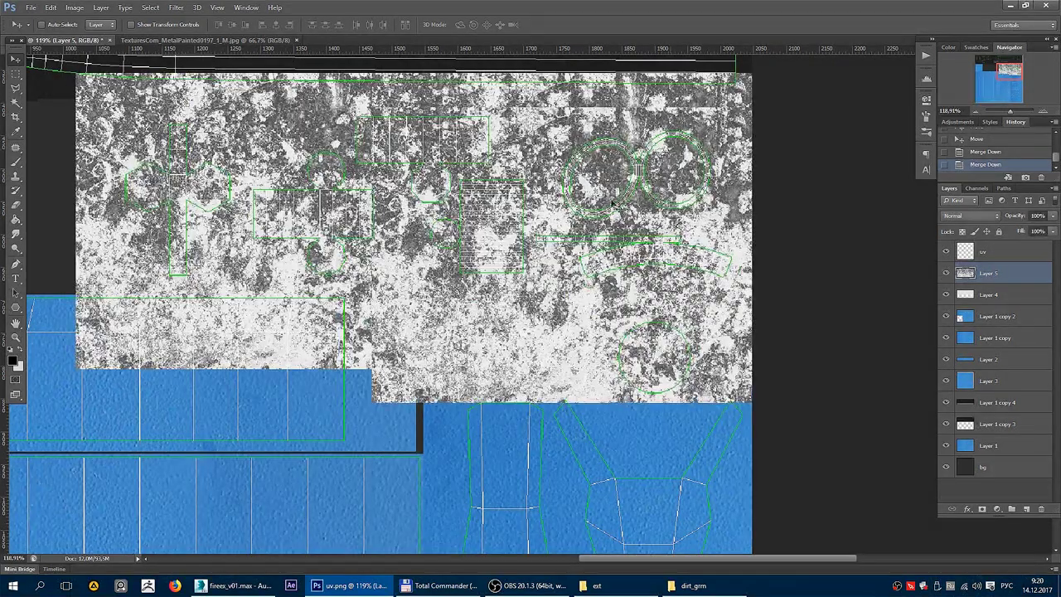
left_click(1003, 282, "alt")
scroll(514, 307, "down", 3)
scroll(514, 307, "up", 2)
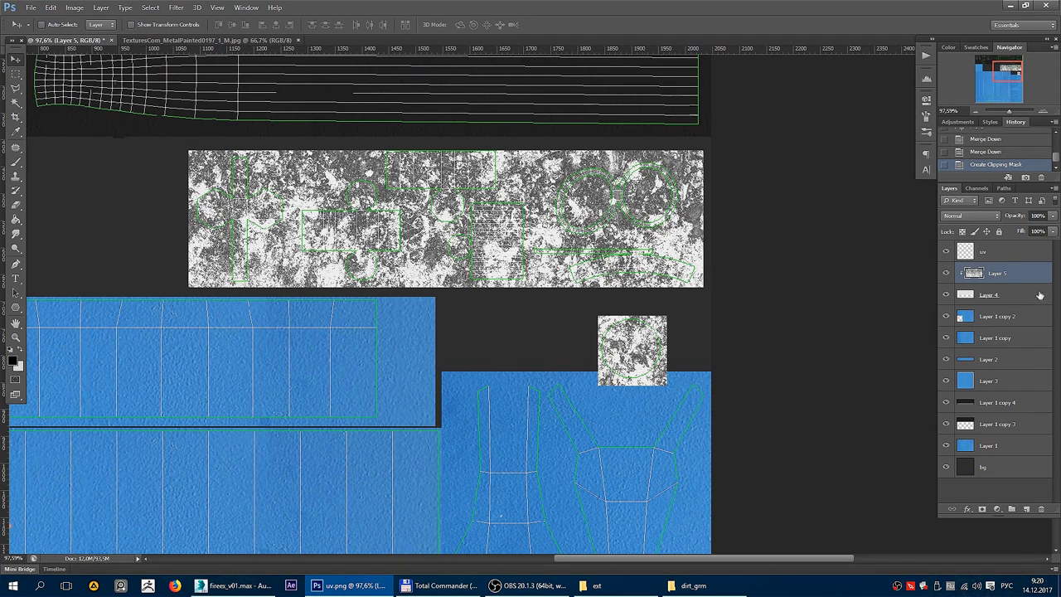
Raise Layer 4's Lightness to +100 so the base becomes pure white.
left_click(1040, 296)
key("ctrl+u")
left_click_drag(766, 202, 874, 217)
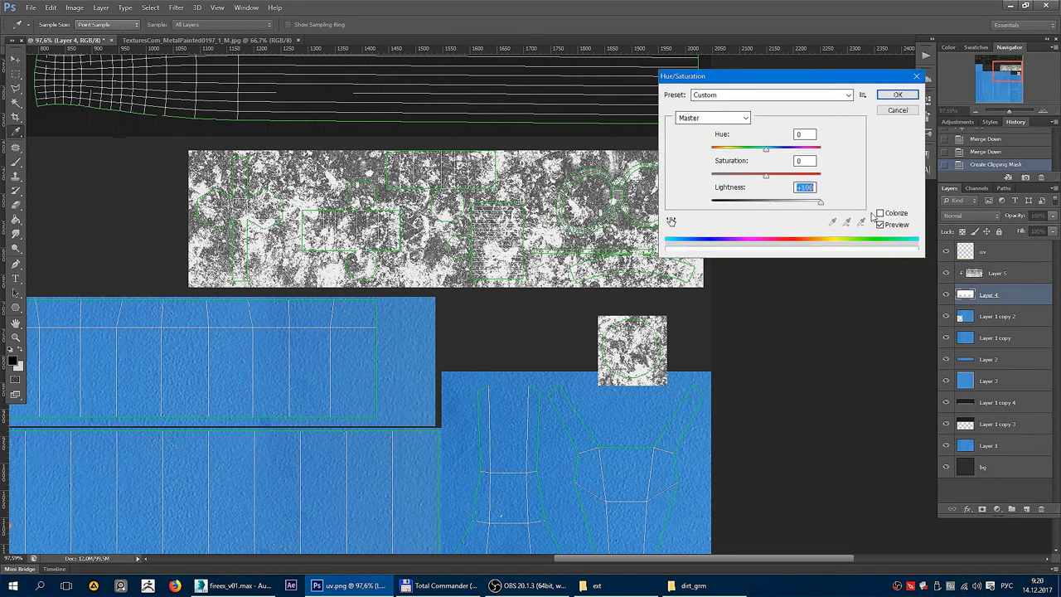
key("Return")
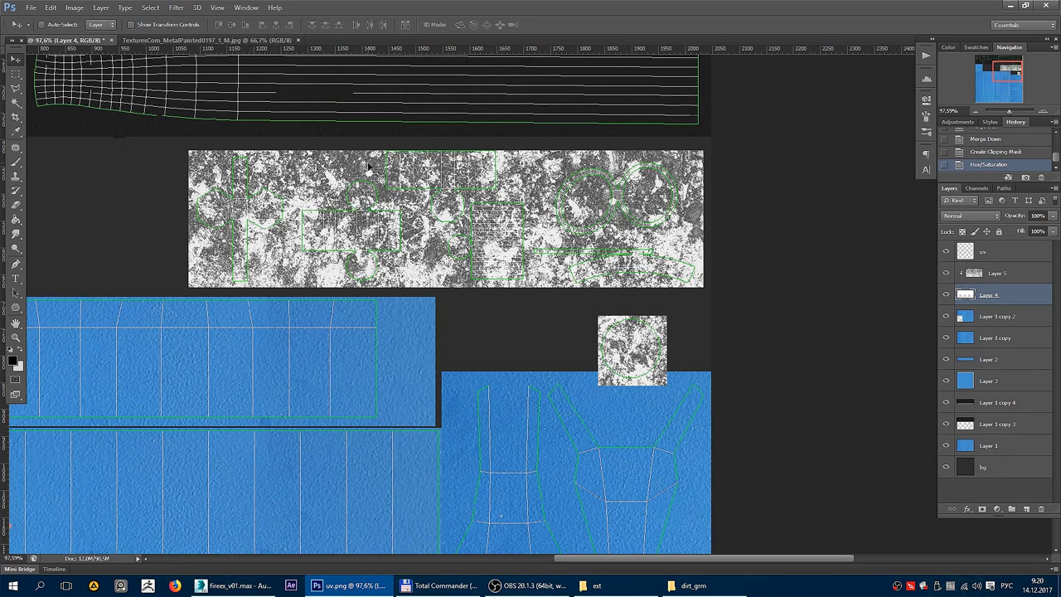
Brighten the Layer 5 dirt overlay with Hue/Saturation Lightness about +77.
left_click(1007, 274)
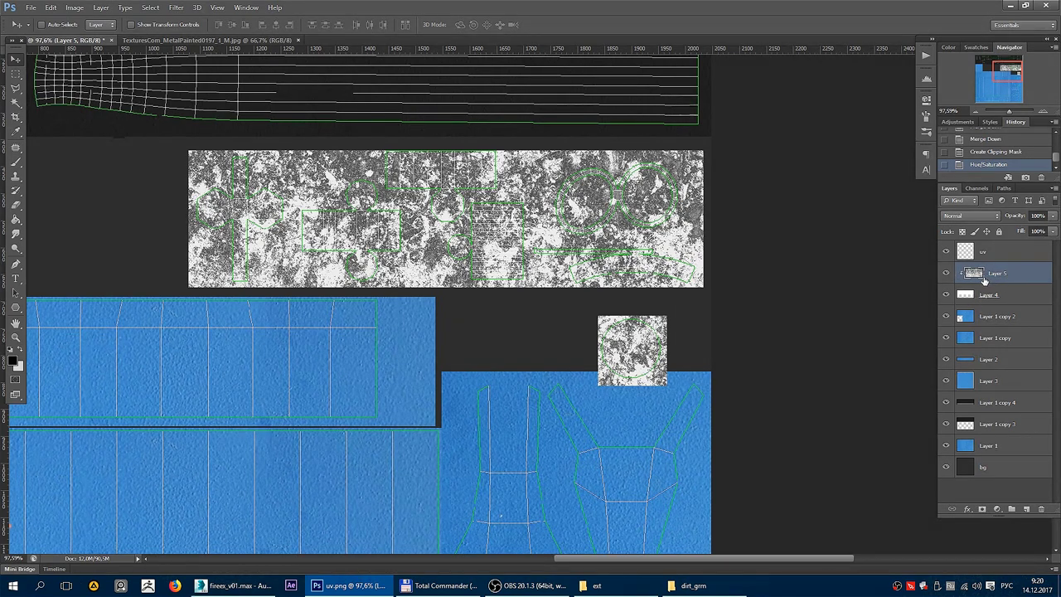
left_click(74, 7)
mouse_move(91, 35)
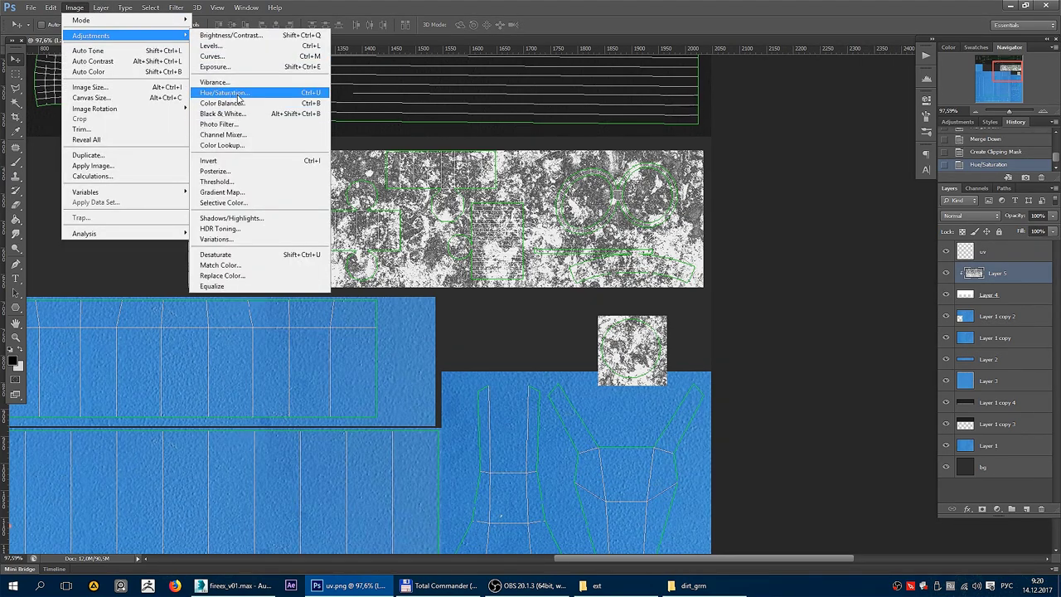
left_click(239, 97)
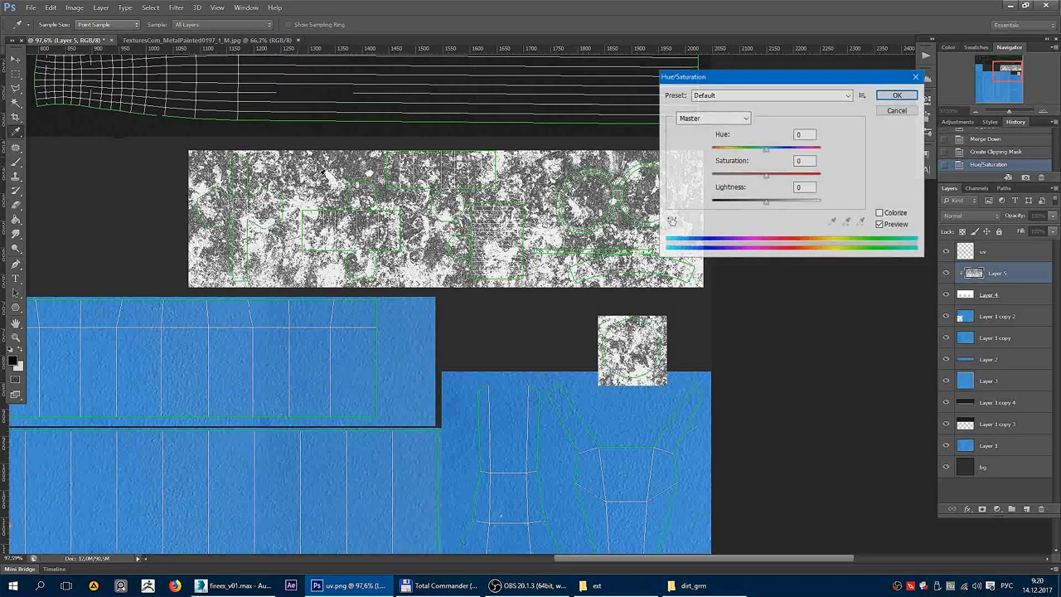
left_click(779, 207)
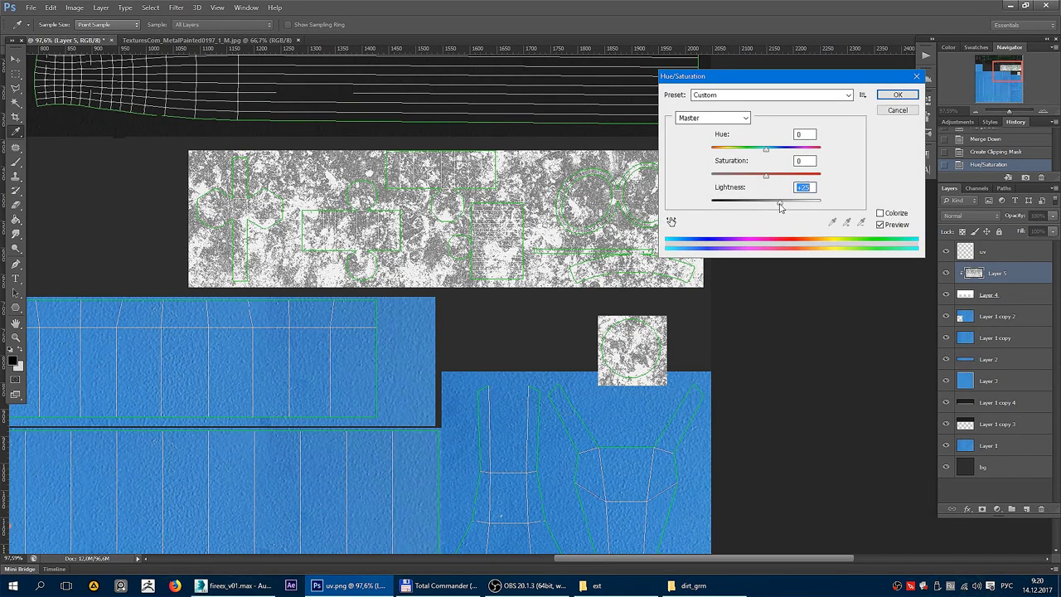
left_click_drag(779, 208, 809, 210)
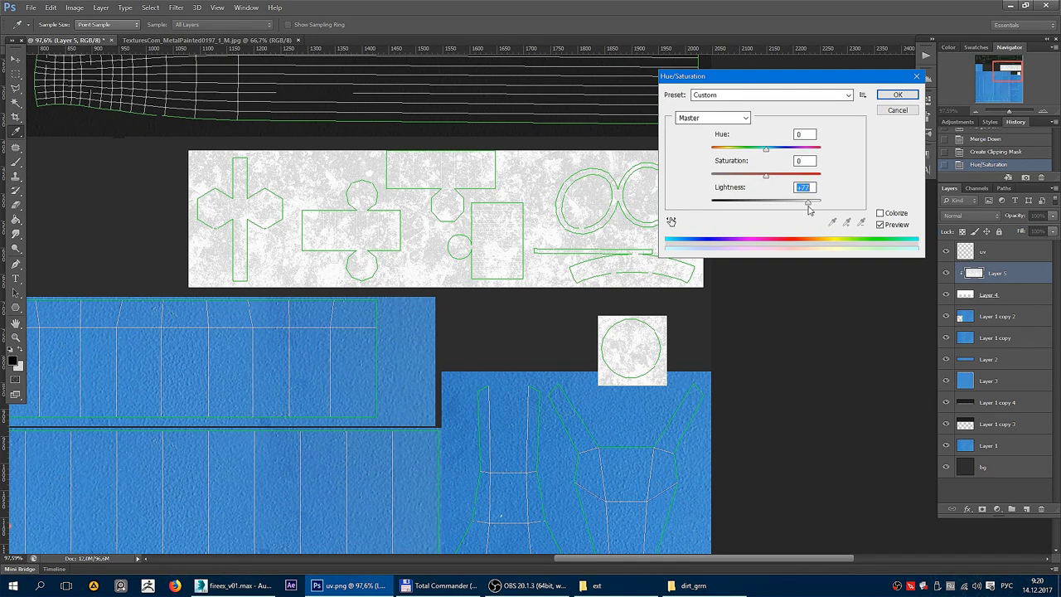
left_click(898, 96)
Merge Layer 1 copy 2 and the other blue paint layers down into Layer 3.
key("v")
scroll(569, 320, "down", 3)
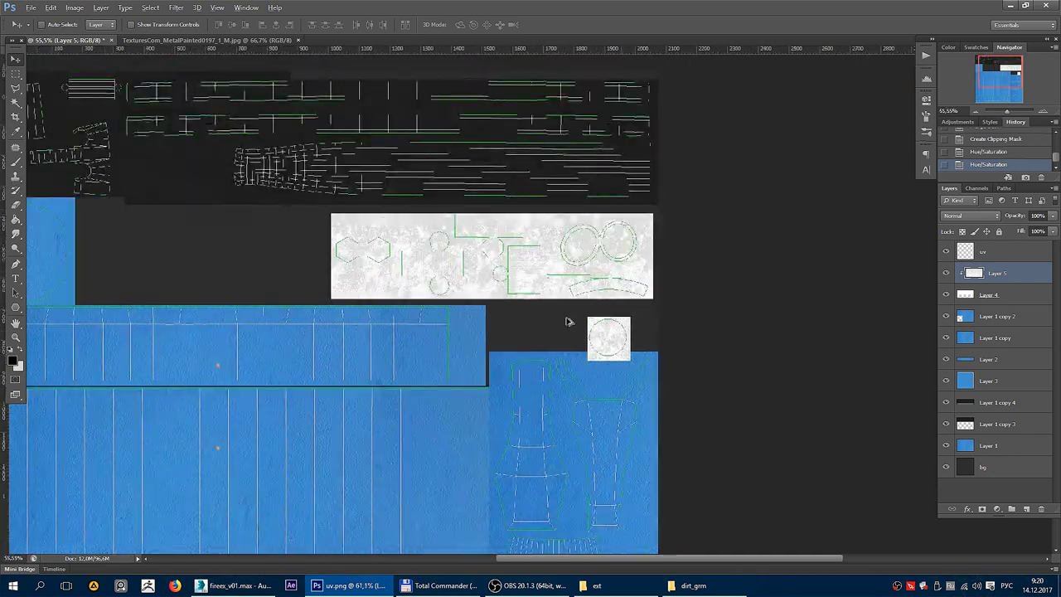
scroll(569, 320, "up", 1)
left_click_drag(661, 310, 443, 244)
scroll(443, 243, "down", 1)
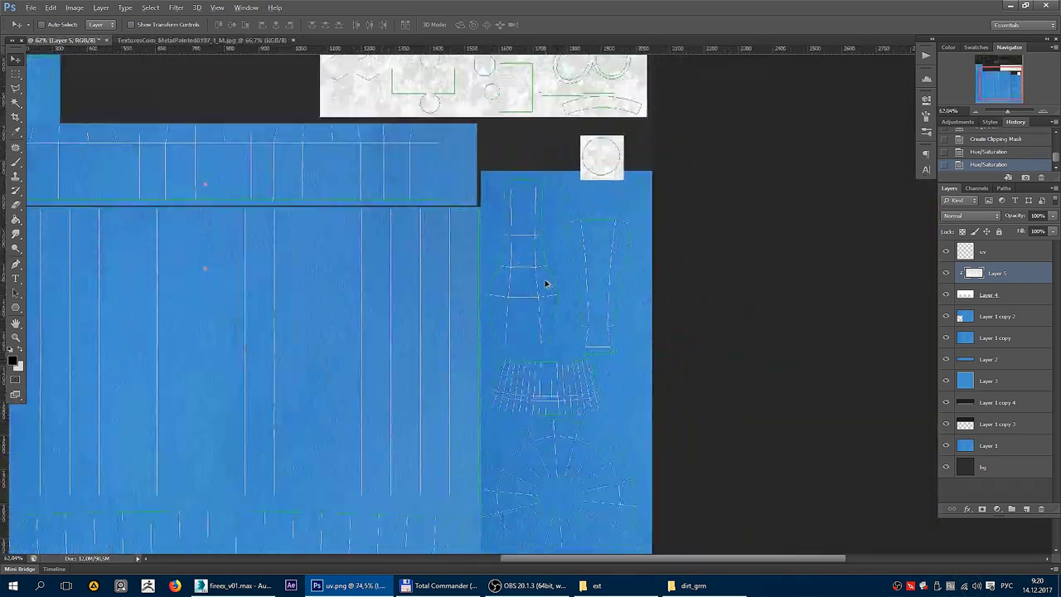
scroll(544, 282, "down", 1)
scroll(531, 286, "up", 1)
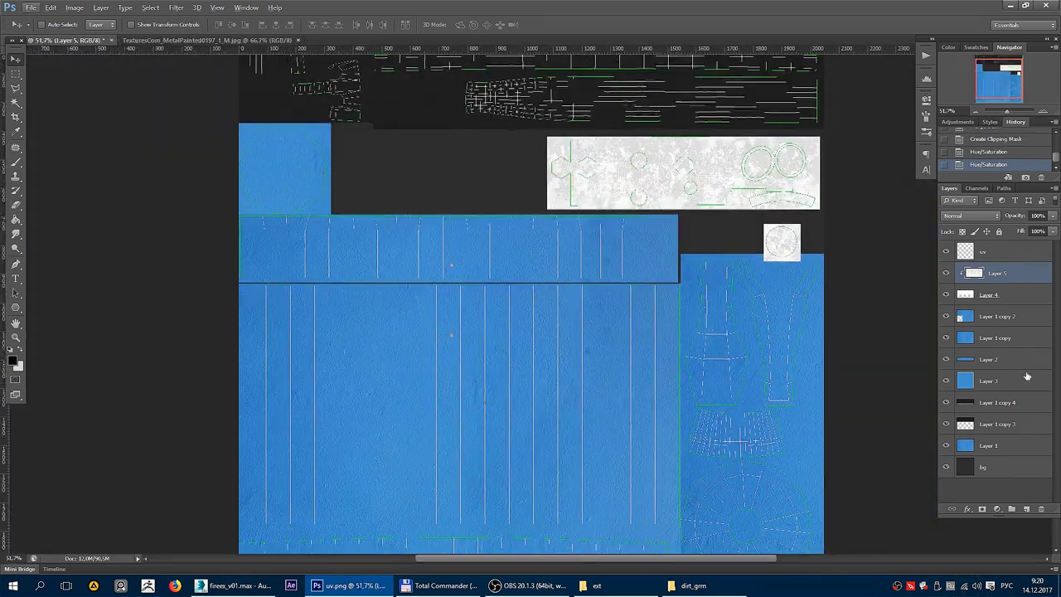
left_click(1019, 325)
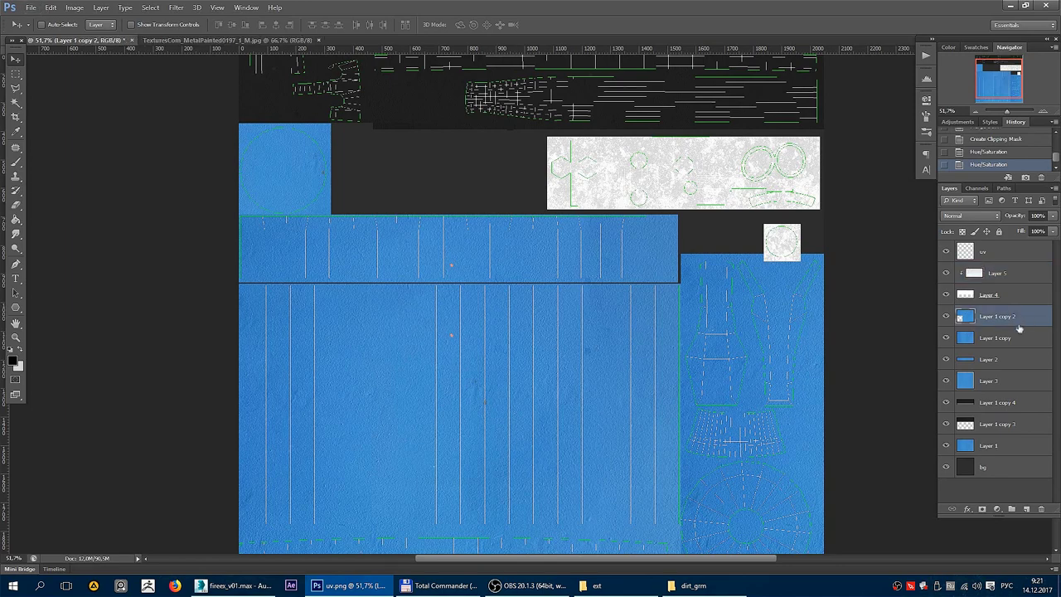
key("ctrl+e")
key("ctrl+e")
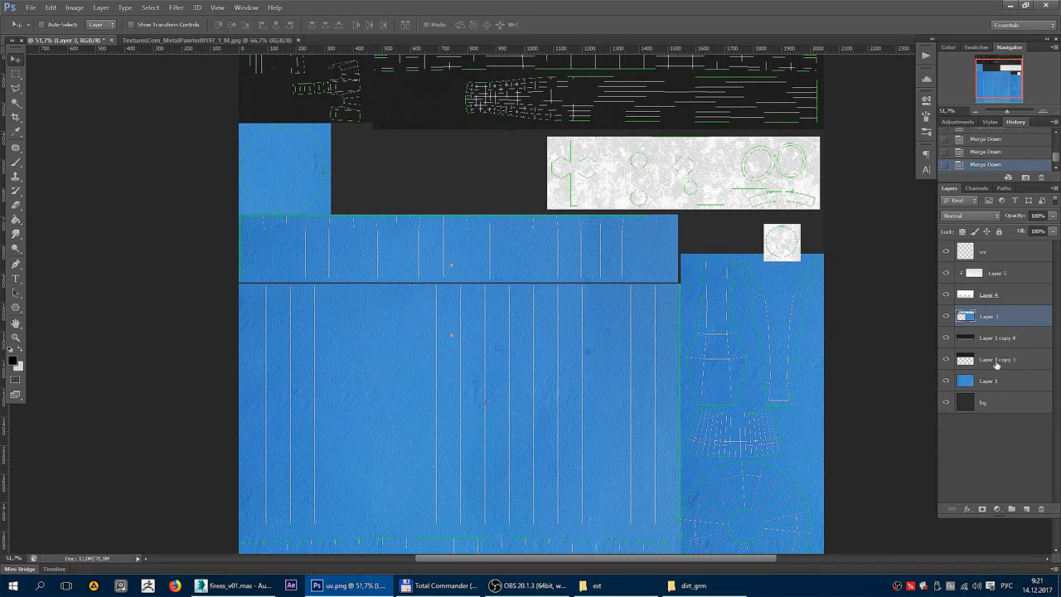
left_click(999, 381, "ctrl")
key("ctrl+e")
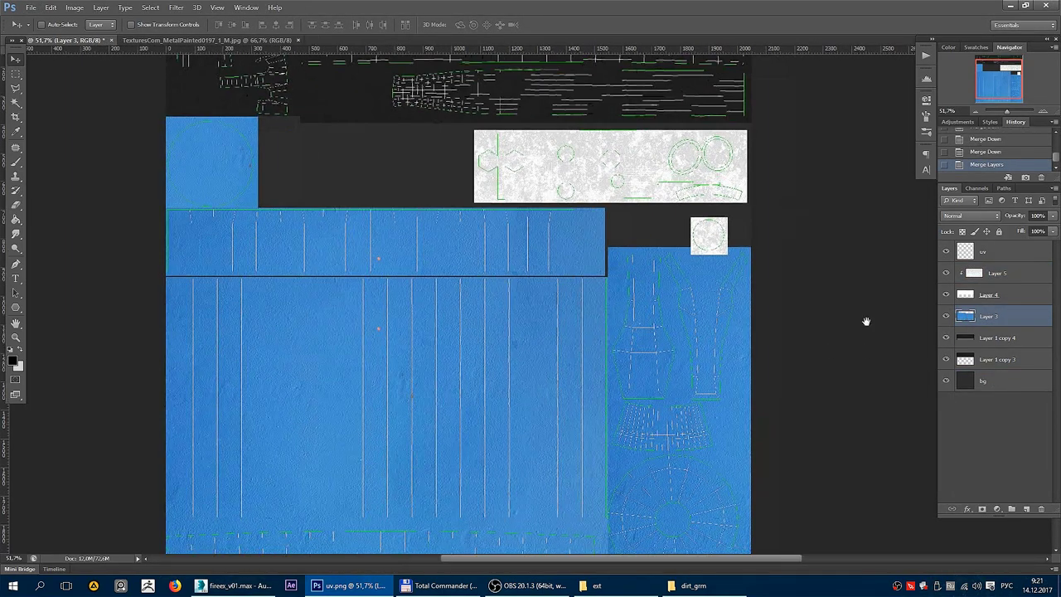
Send the merged blue Layer 3 backward to sit just above bg.
key("ctrl+bracketleft")
key("ctrl+bracketleft")
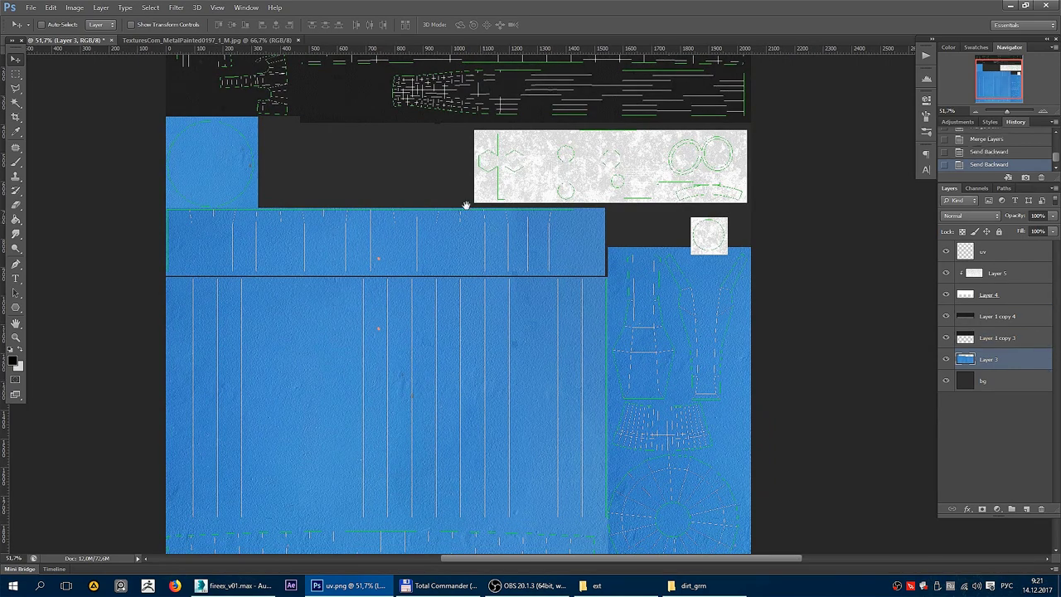
mouse_move(466, 205)
left_mouse_down()
mouse_move(519, 306)
mouse_move(562, 202)
left_mouse_up()
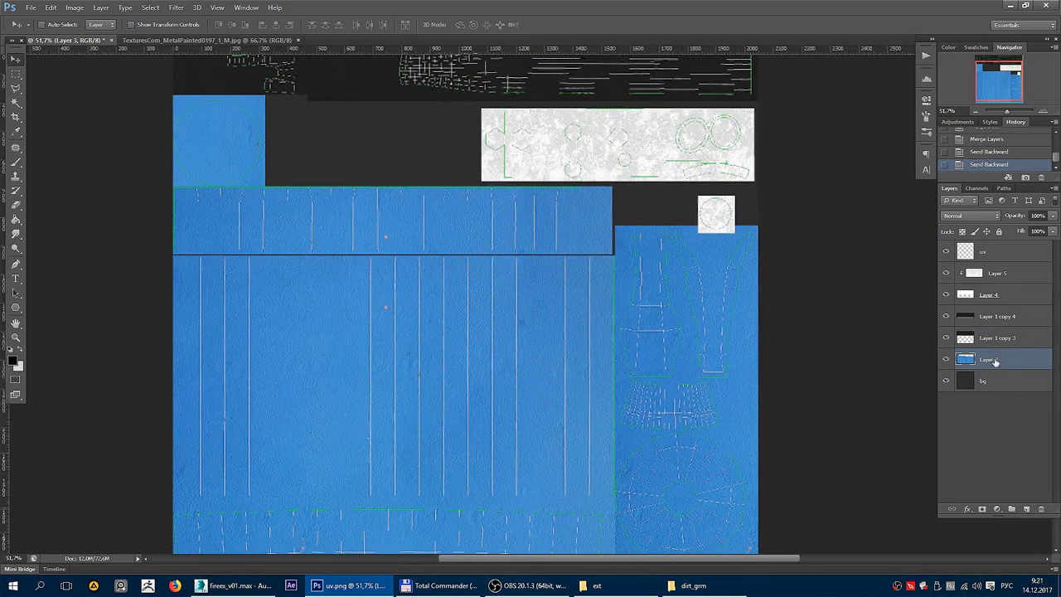
mouse_move(611, 304)
left_mouse_down()
mouse_move(569, 268)
mouse_move(561, 309)
left_mouse_up()
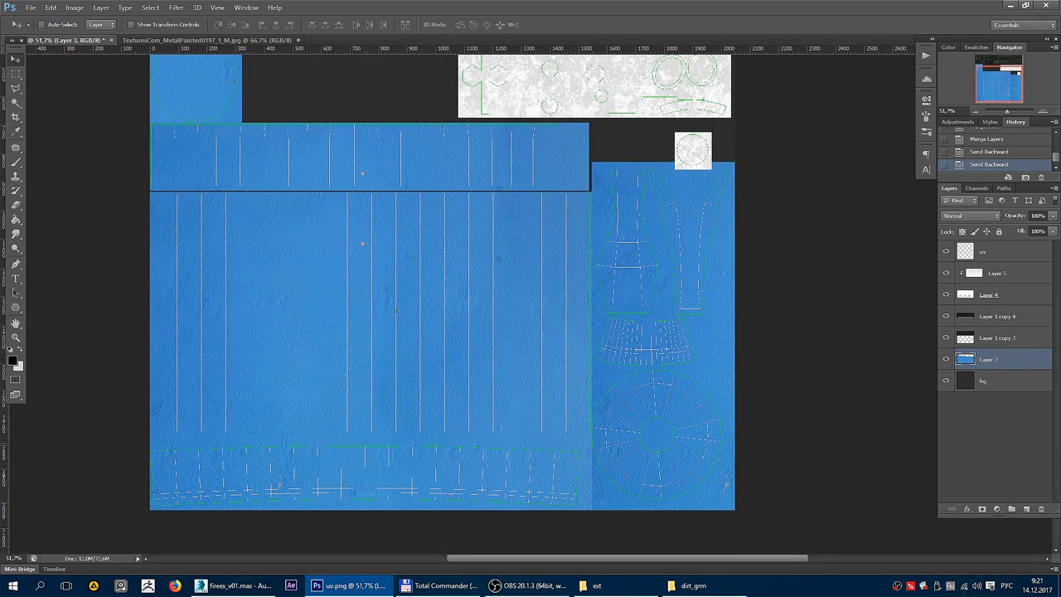
key("alt+Tab")
View the fire extinguisher reference render in IrfanView, then close the viewer.
key("Return")
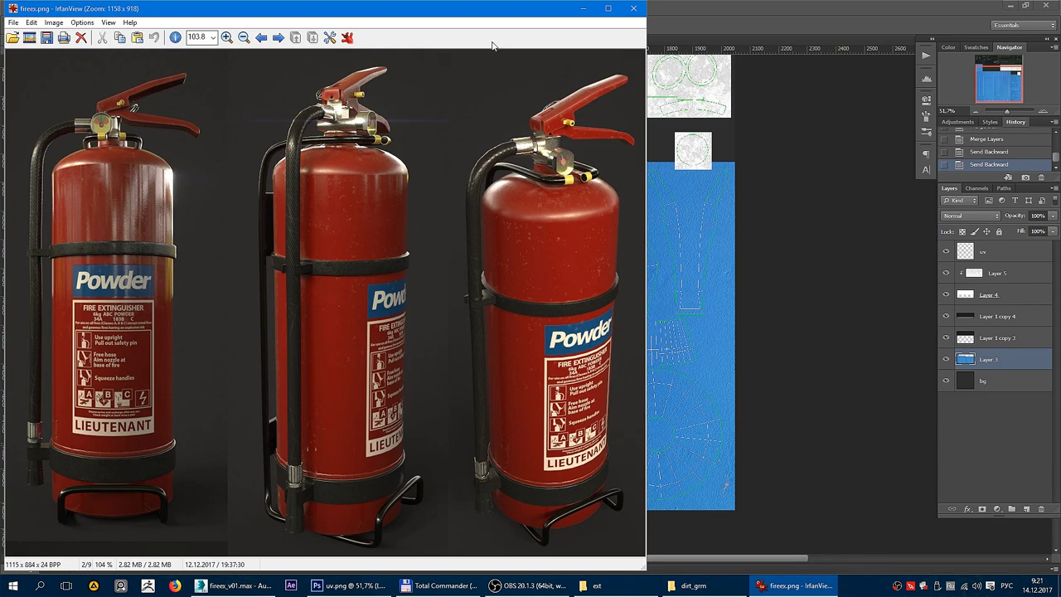
key("Escape")
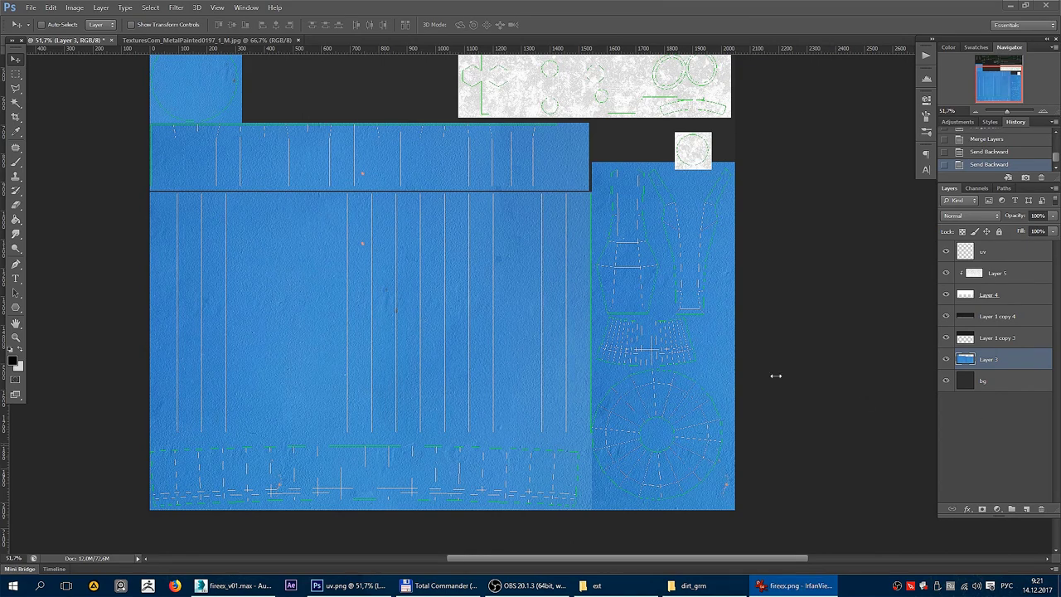
Paste the extinguisher render and scale it down into the top-left area.
key("ctrl+v")
key("ctrl+t")
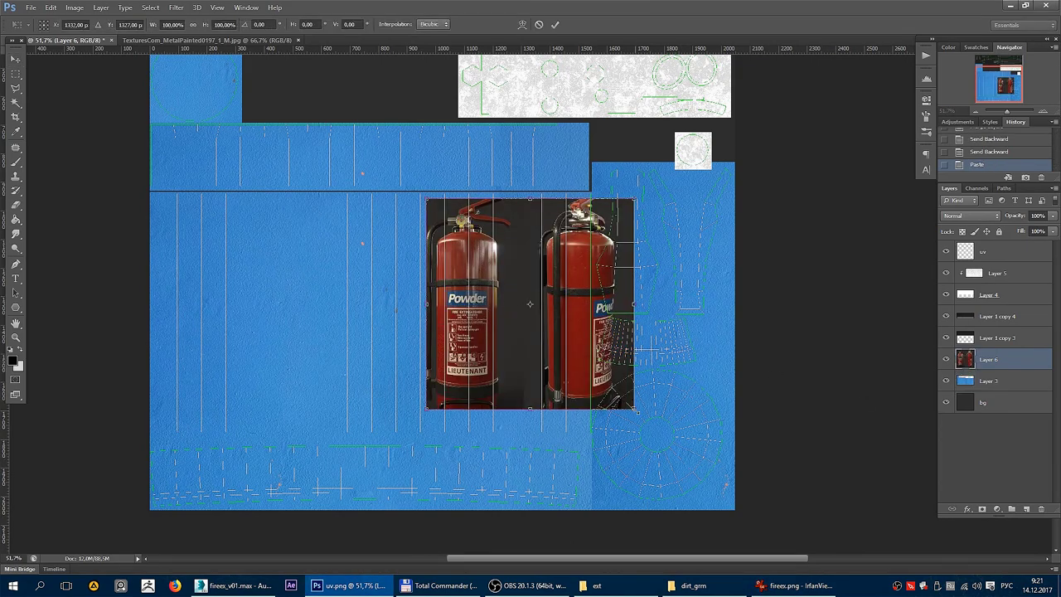
mouse_move(635, 409)
left_mouse_down()
mouse_move(499, 276)
mouse_move(351, 97)
mouse_move(408, 276)
mouse_move(340, 264)
left_mouse_up()
scroll(389, 265, "up", 3)
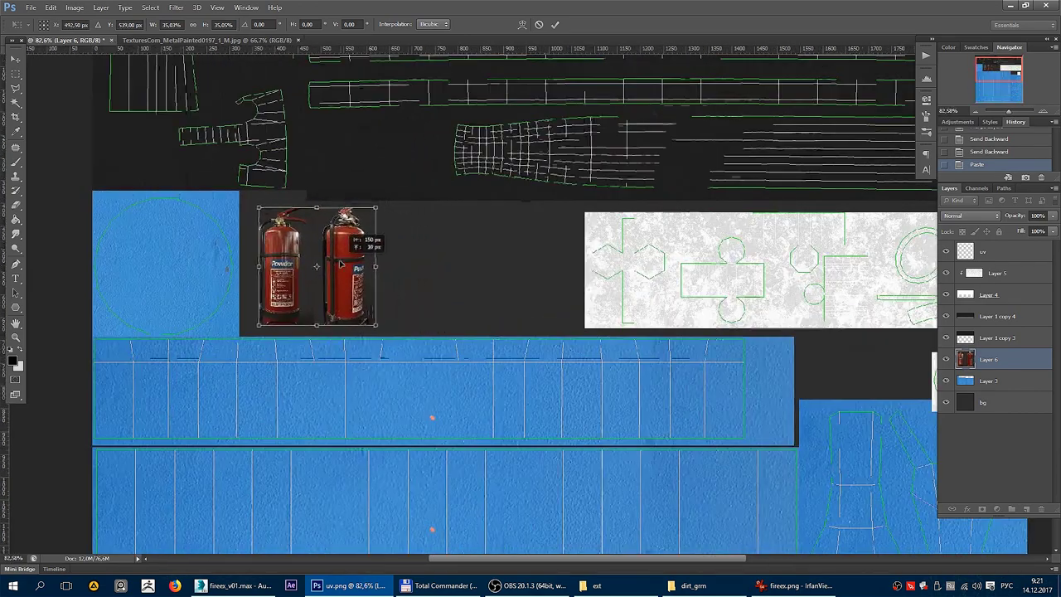
key("Return")
scroll(431, 360, "down", 1)
scroll(379, 194, "down", 2)
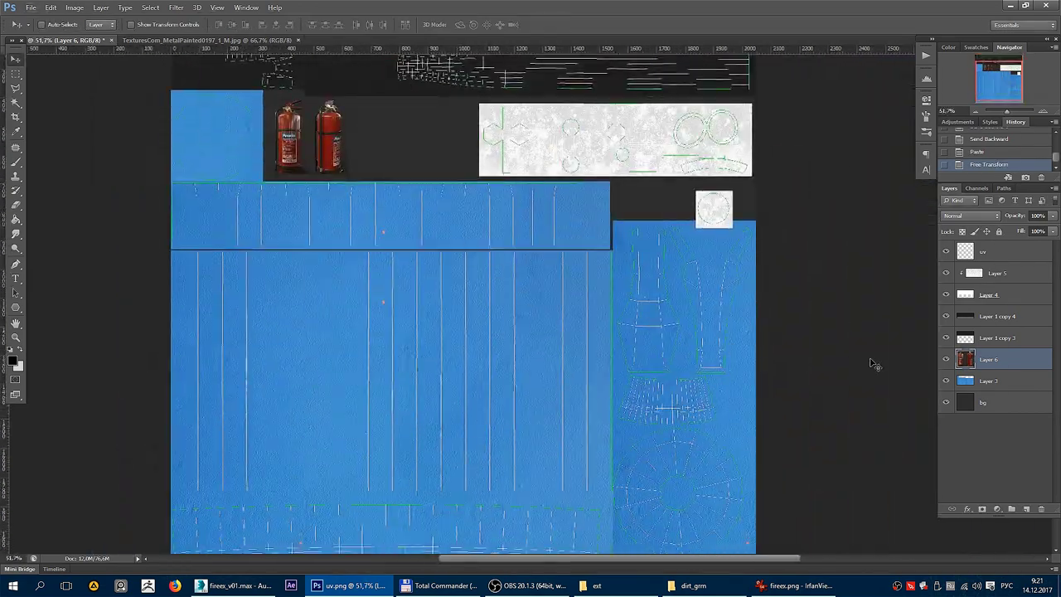
Name the pasted layer 'sample' and move it to the top of the stack.
double_click(990, 359)
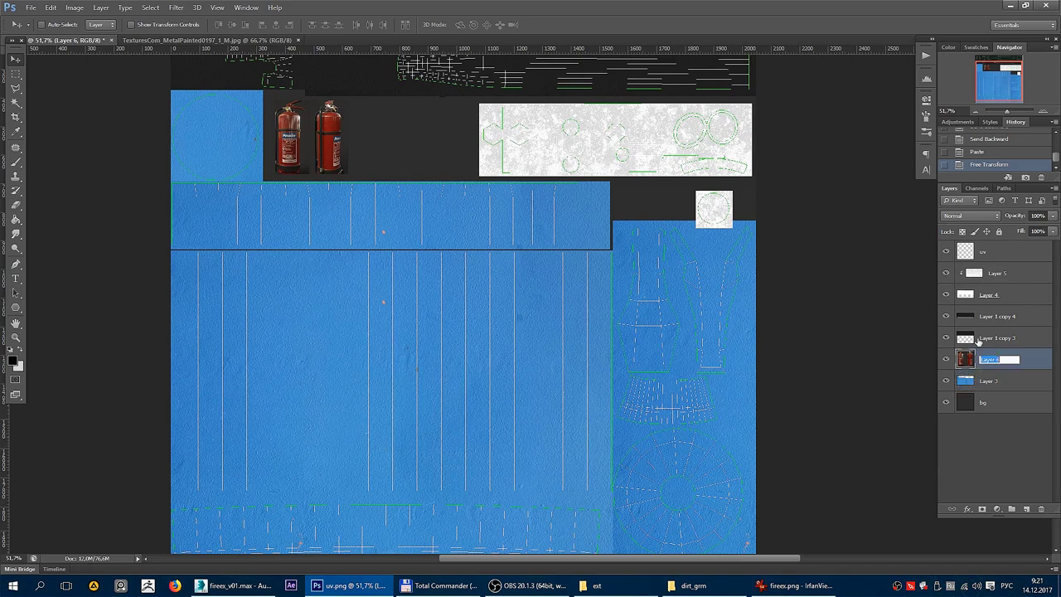
type("y")
key("Return")
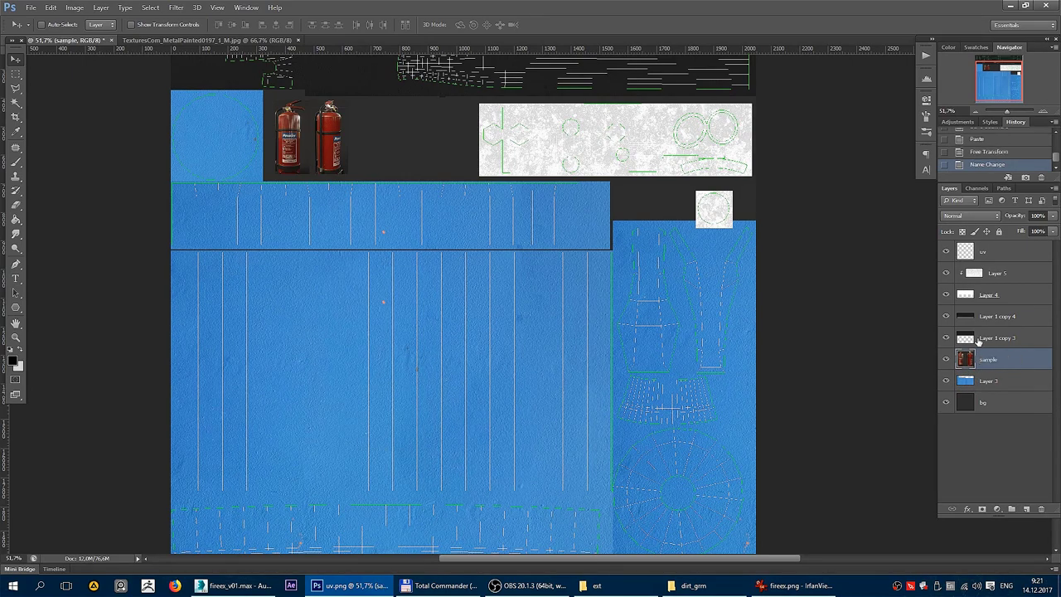
left_click_drag(1013, 359, 1011, 245)
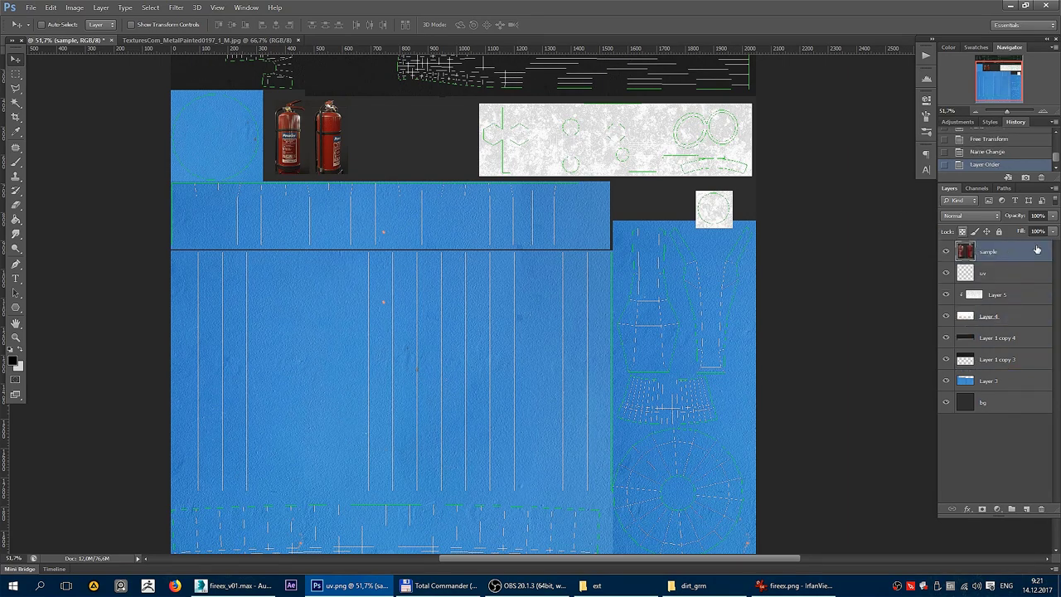
Lock the uv layer at 50% opacity and zoom the canvas to 50%.
left_click(995, 274)
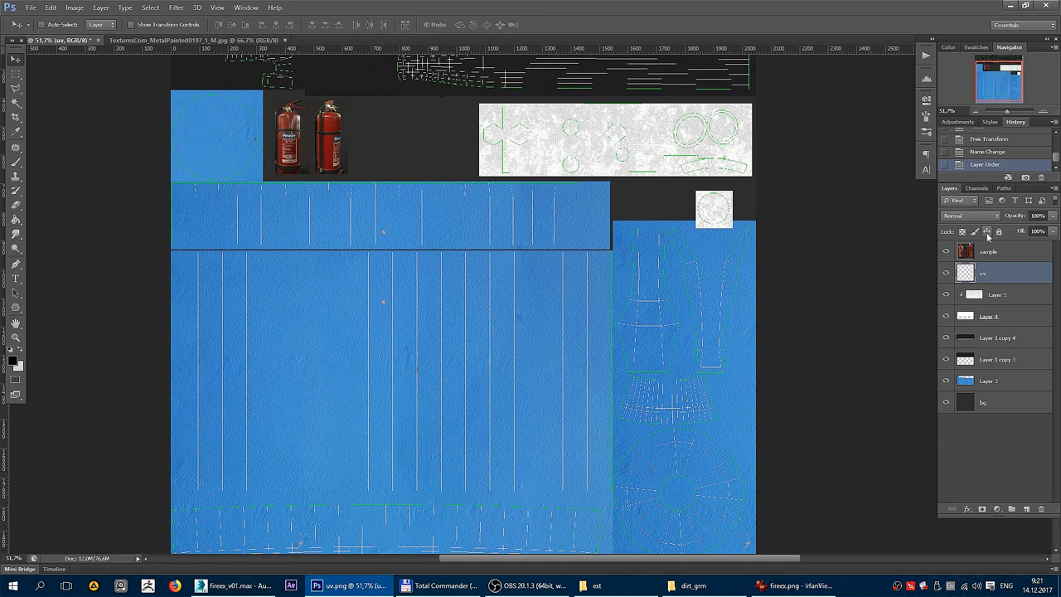
left_click(987, 232)
key("5")
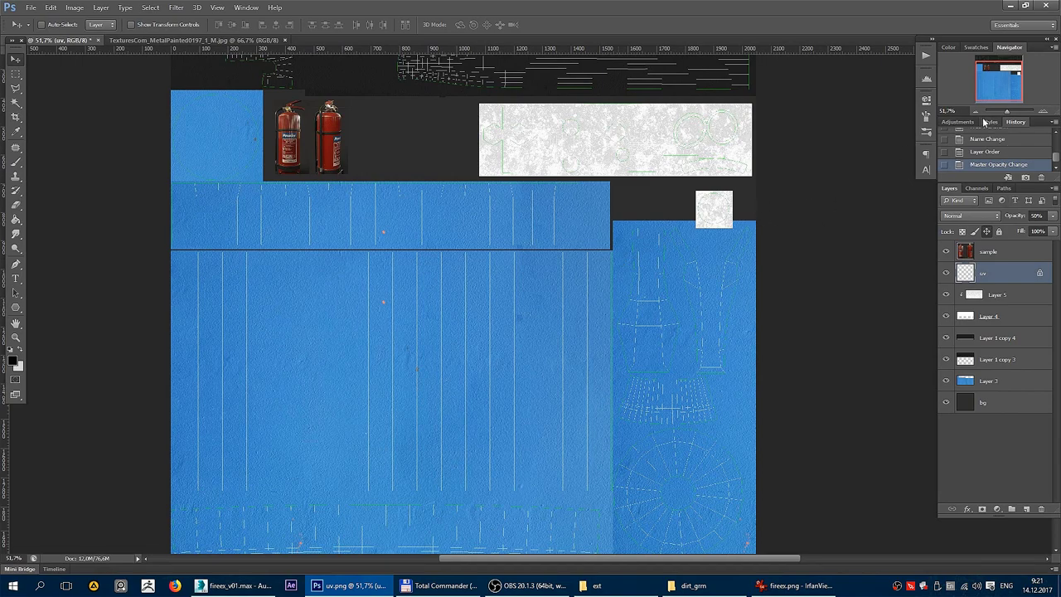
key("ctrl+minus")
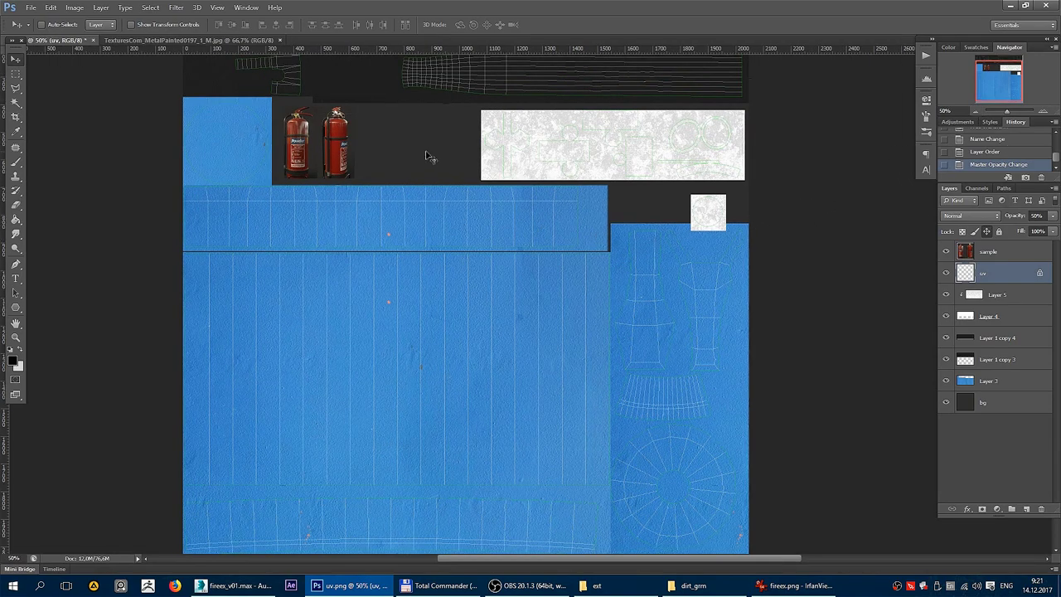
left_click(1008, 385)
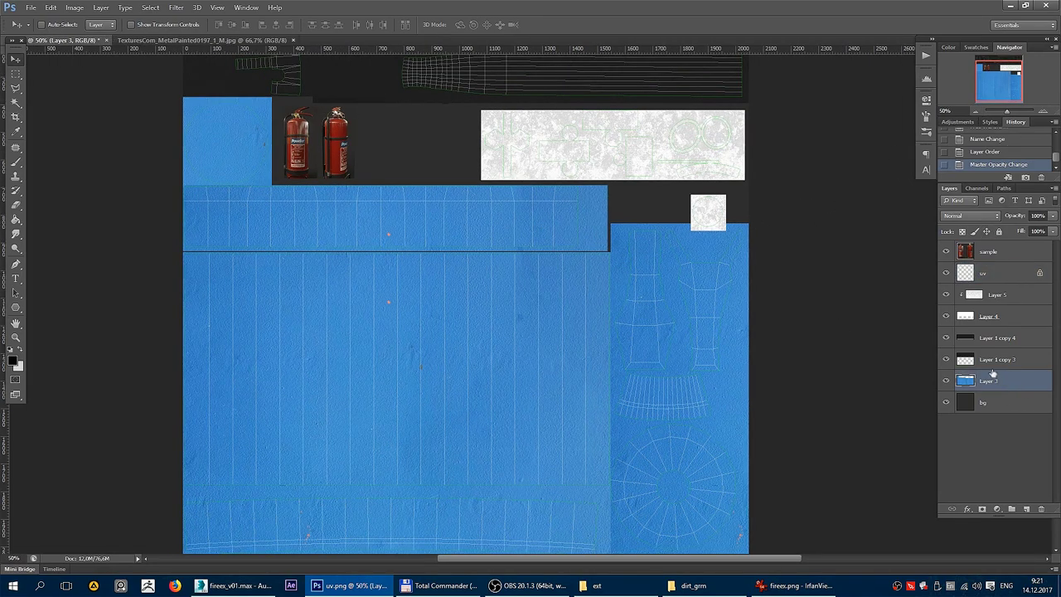
Recolour Layer 3 from blue to red with Hue +153, Saturation +16 and Lightness about -23.
key("ctrl+u")
mouse_move(766, 148)
left_mouse_down()
mouse_move(744, 153)
mouse_move(815, 155)
left_mouse_up()
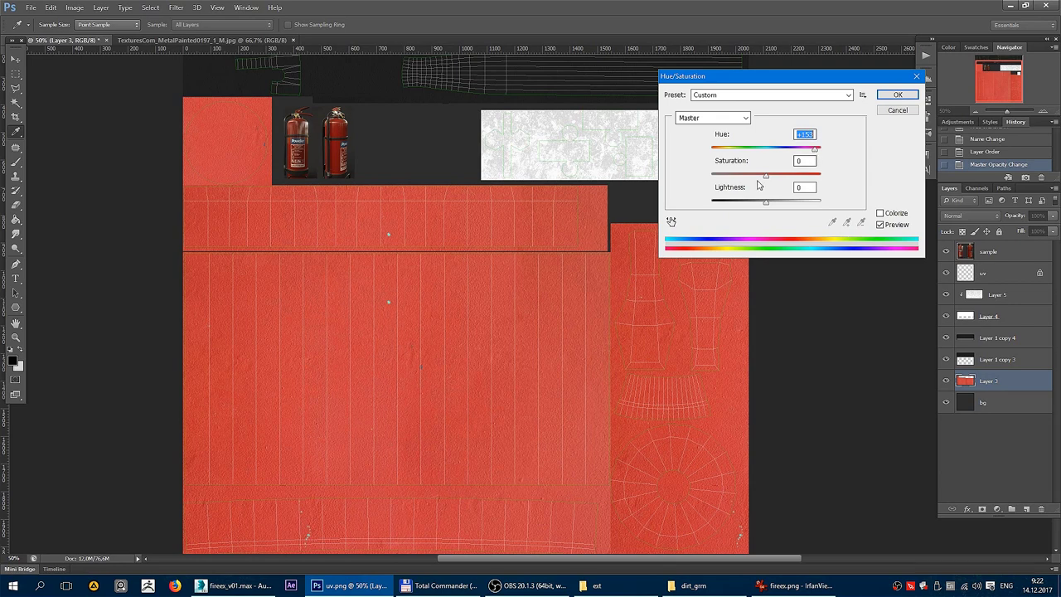
left_click_drag(765, 204, 757, 204)
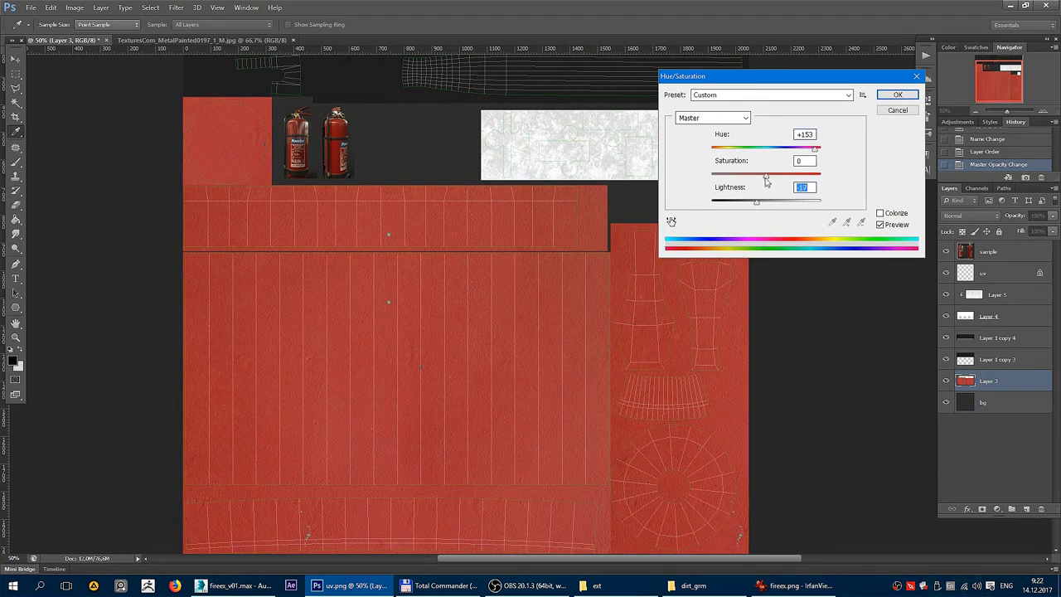
left_click_drag(765, 176, 776, 177)
left_click_drag(756, 204, 754, 204)
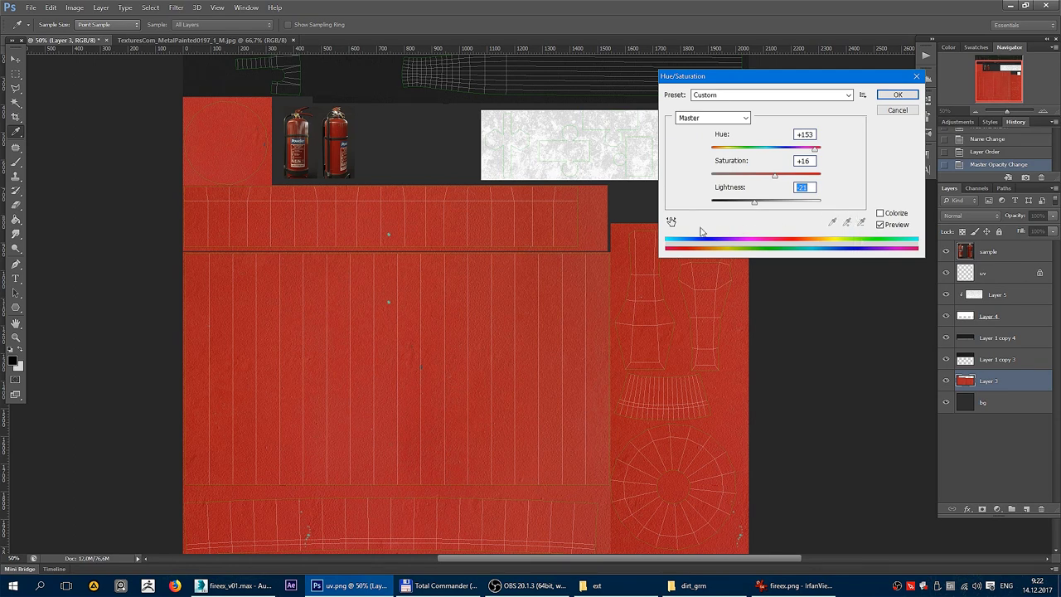
left_click(899, 96)
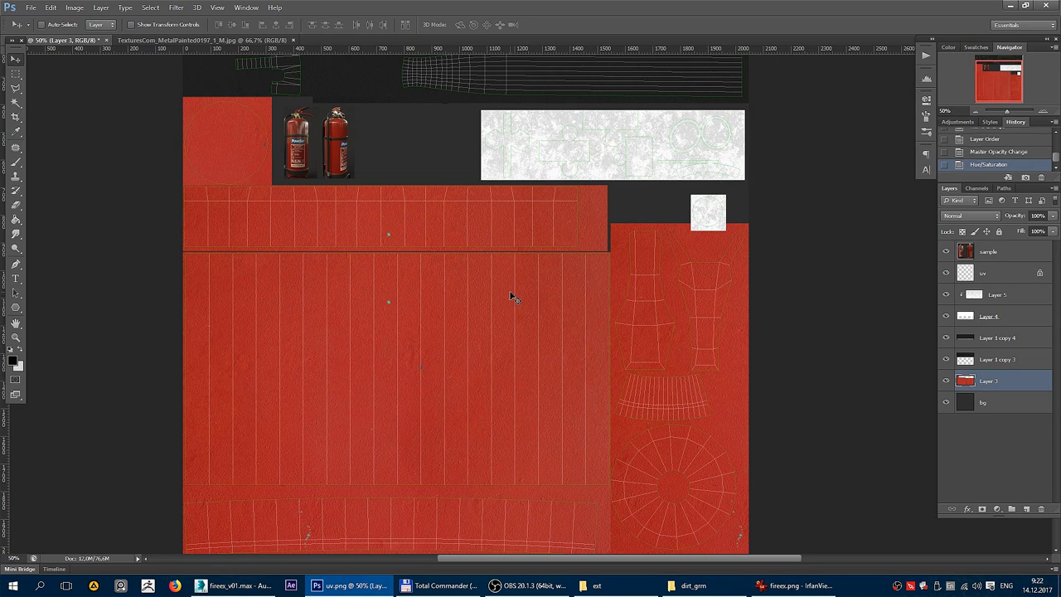
left_click_drag(455, 229, 471, 246)
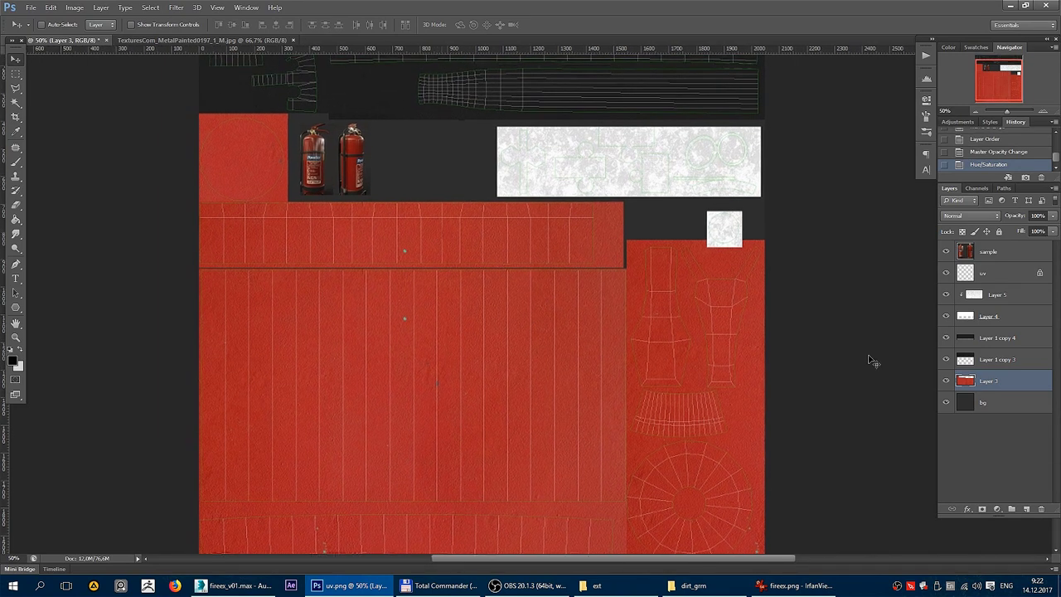
Rename Layer 3 to baseRedColor.
double_click(986, 381)
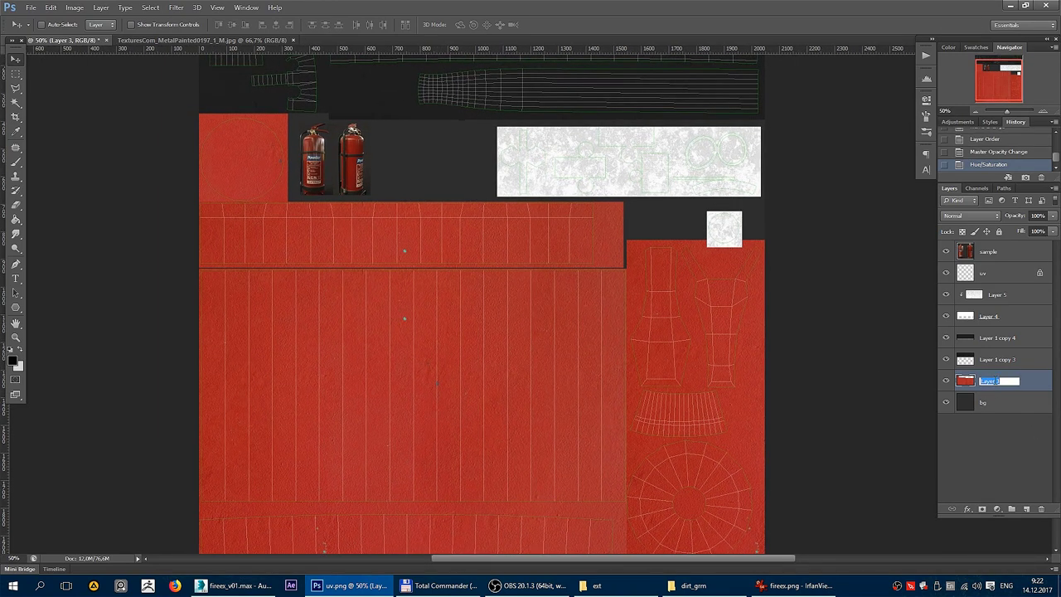
type("baseRedCo")
type("lor")
key("Return")
Merge Layer 1 copy 4 down into Layer 1 copy 3 and name the result plastic.
left_click(999, 338)
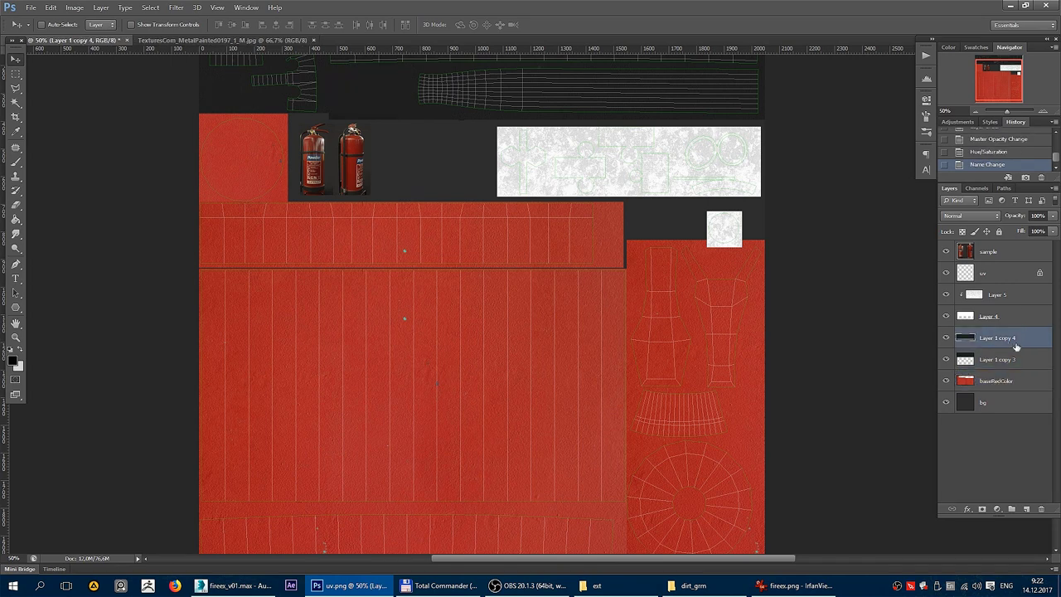
key("ctrl+e")
double_click(999, 337)
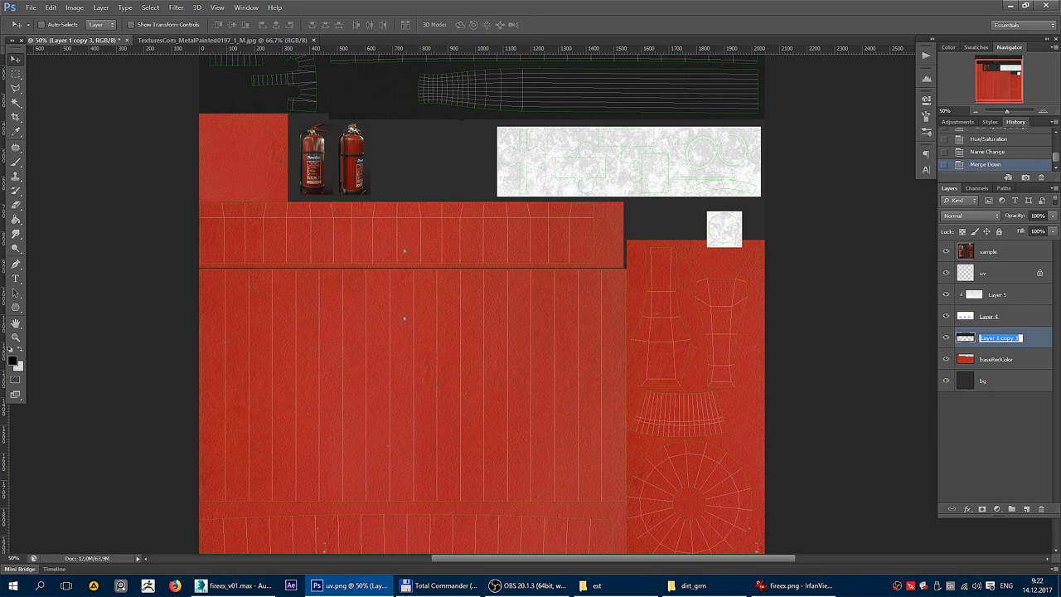
type("plastic")
key("Return")
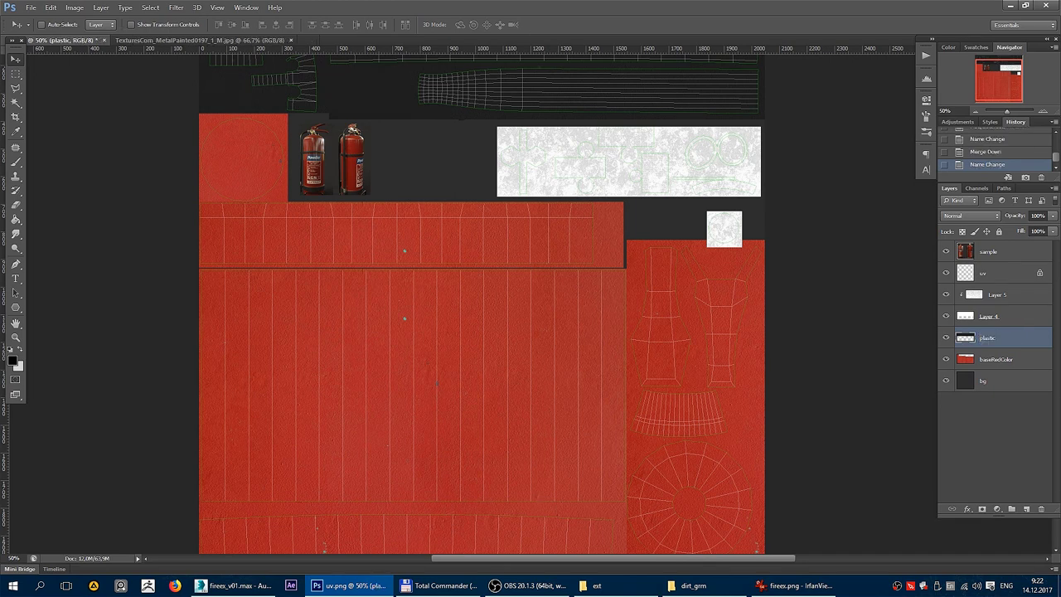
Merge the clipped Layer 5 into Layer 4 and name the result met.
left_click(999, 319)
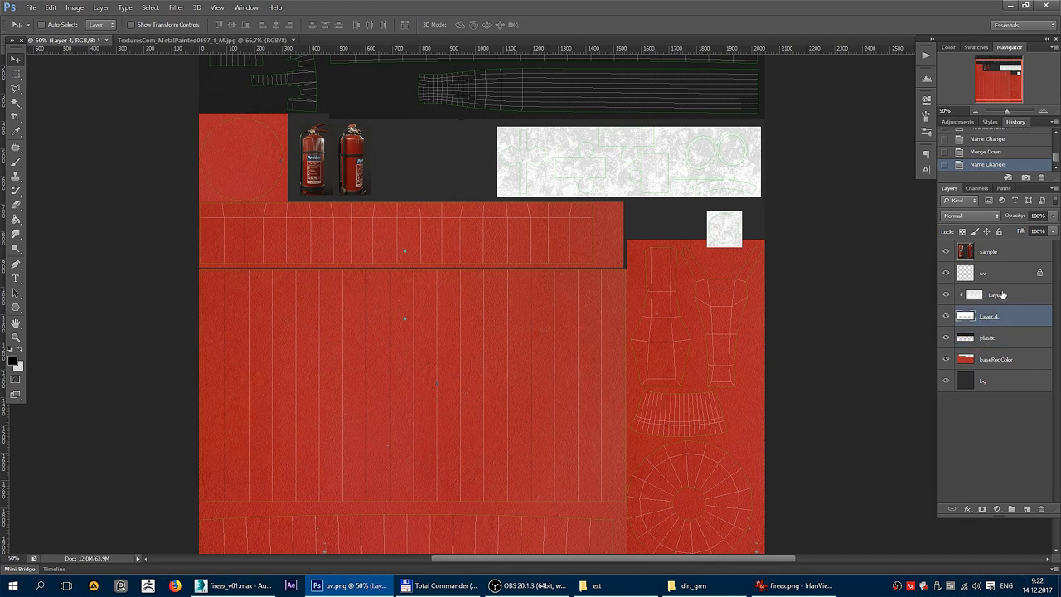
key("ctrl+e")
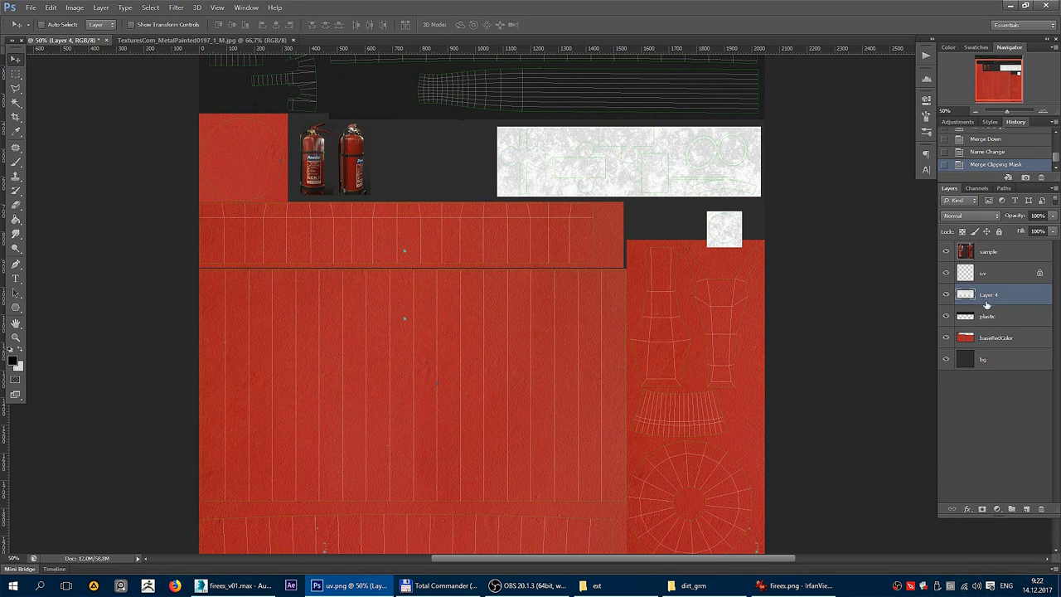
double_click(990, 296)
type("met")
key("Return")
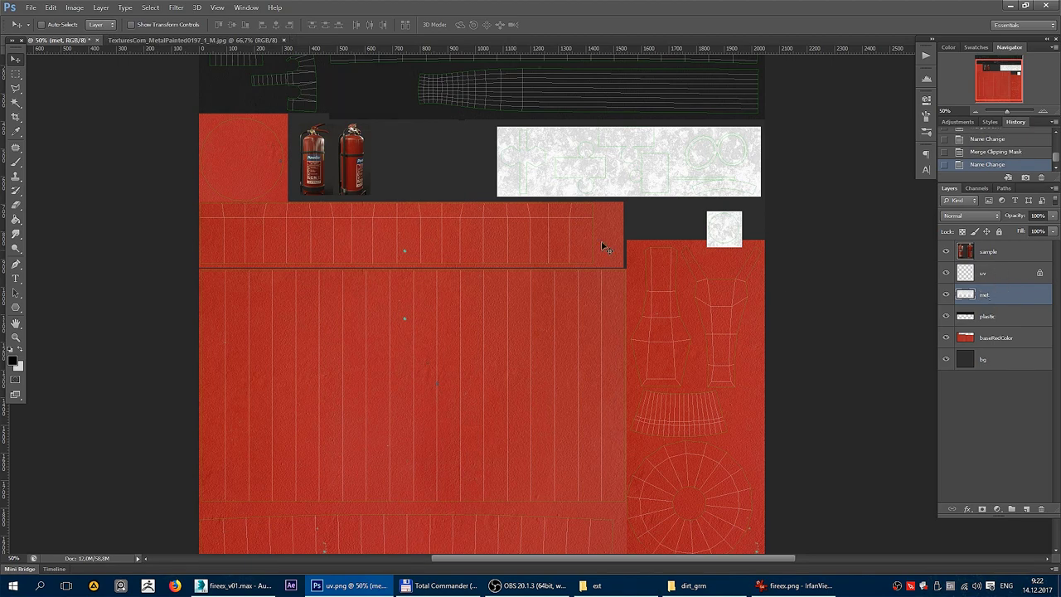
mouse_move(543, 160)
left_mouse_down()
mouse_move(583, 256)
mouse_move(507, 214)
left_mouse_up()
On baseRedColor, use the Patch tool to cover the teal spots with clean red texture.
scroll(438, 284, "up", 5)
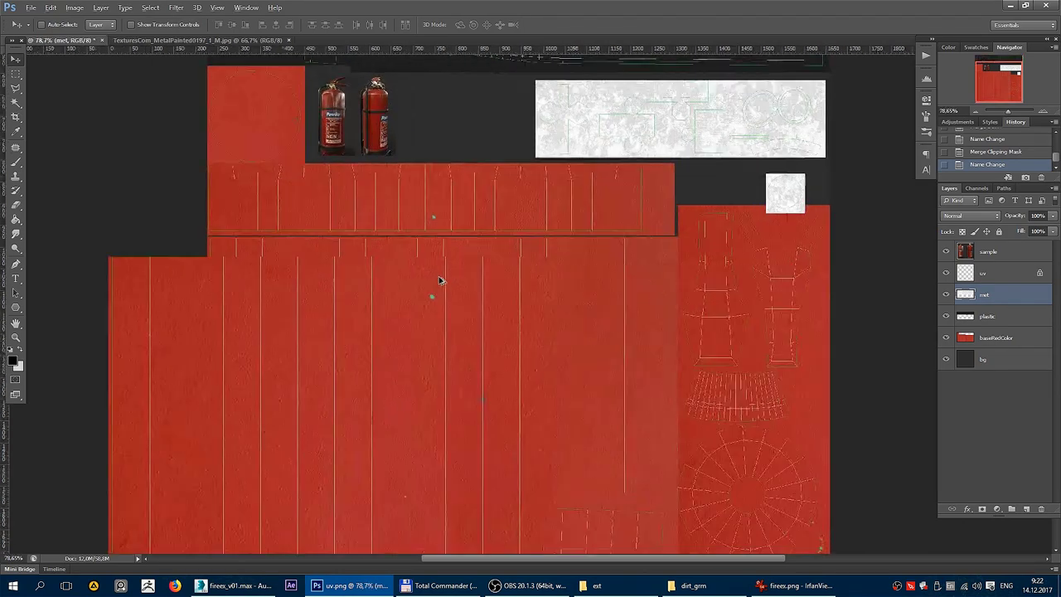
key("alt")
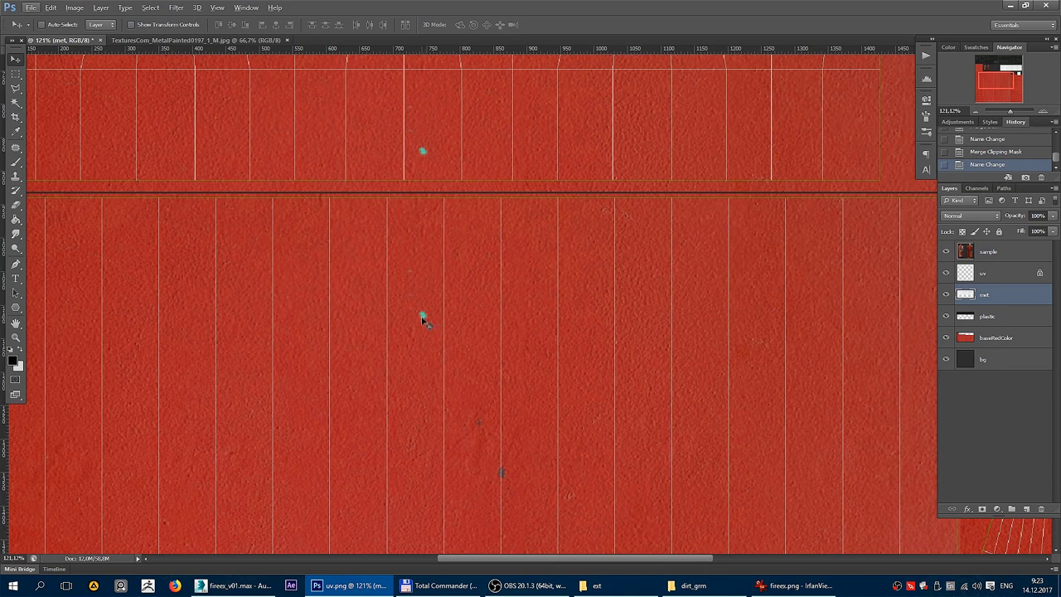
key("alt+bracketleft")
key("alt+bracketleft")
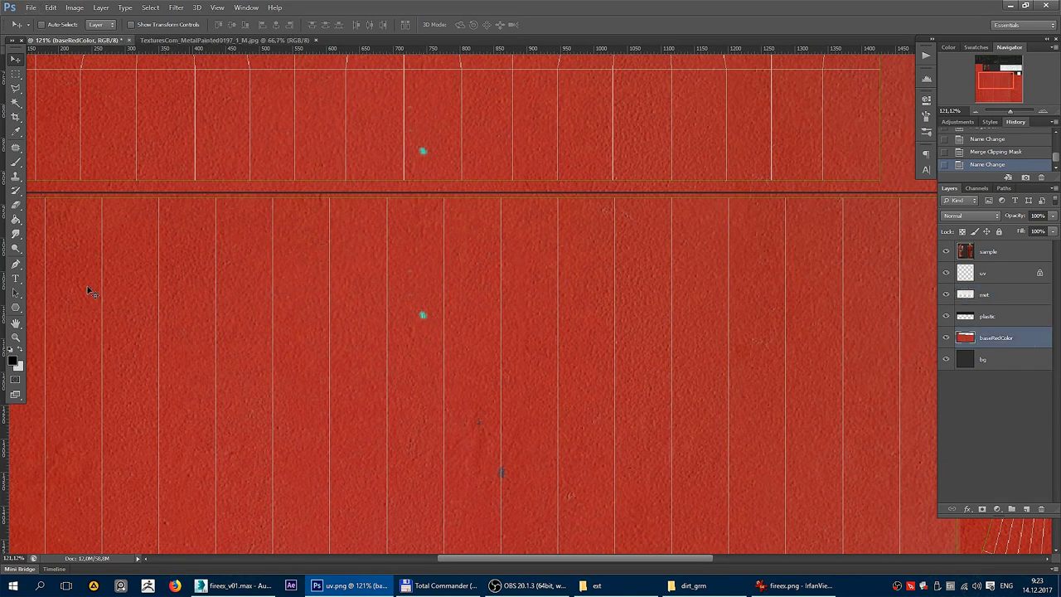
key("j")
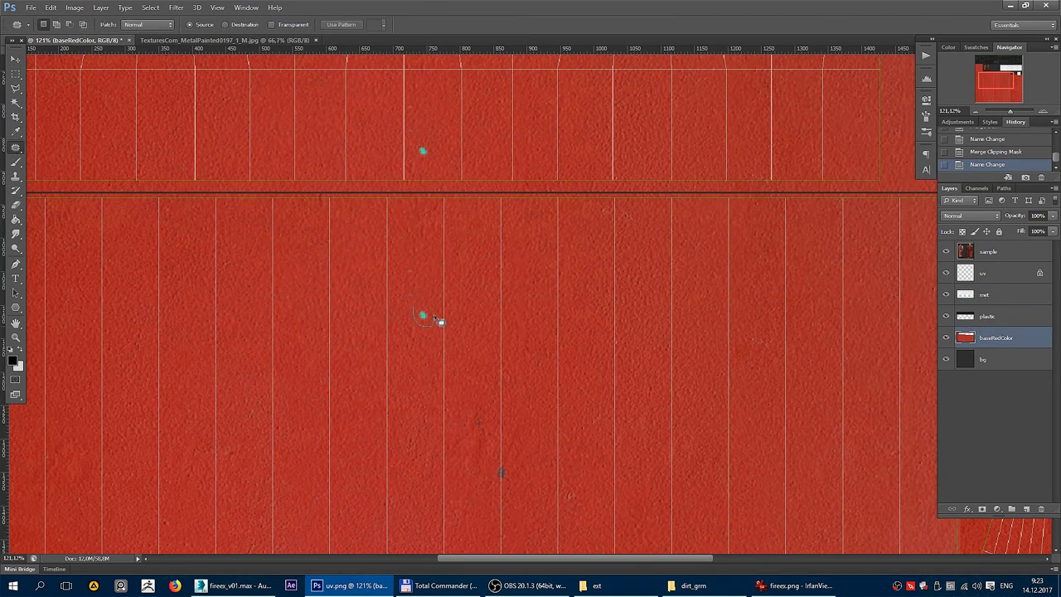
left_click_drag(419, 313, 472, 317)
key("ctrl+d")
left_click_drag(473, 194, 494, 259)
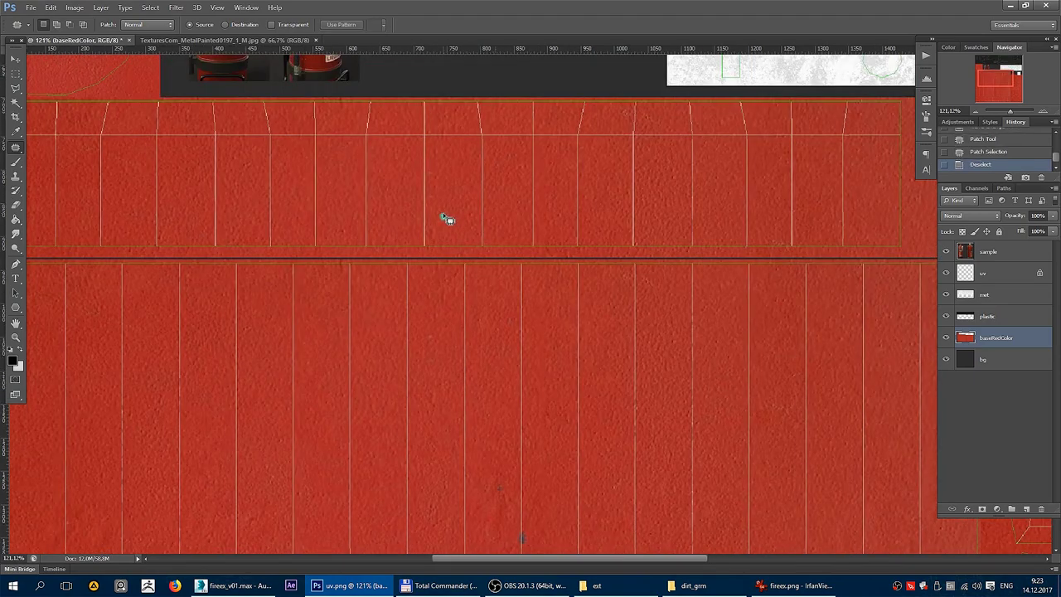
mouse_move(441, 212)
left_mouse_down()
mouse_move(444, 224)
mouse_move(508, 208)
left_mouse_up()
key("ctrl+d")
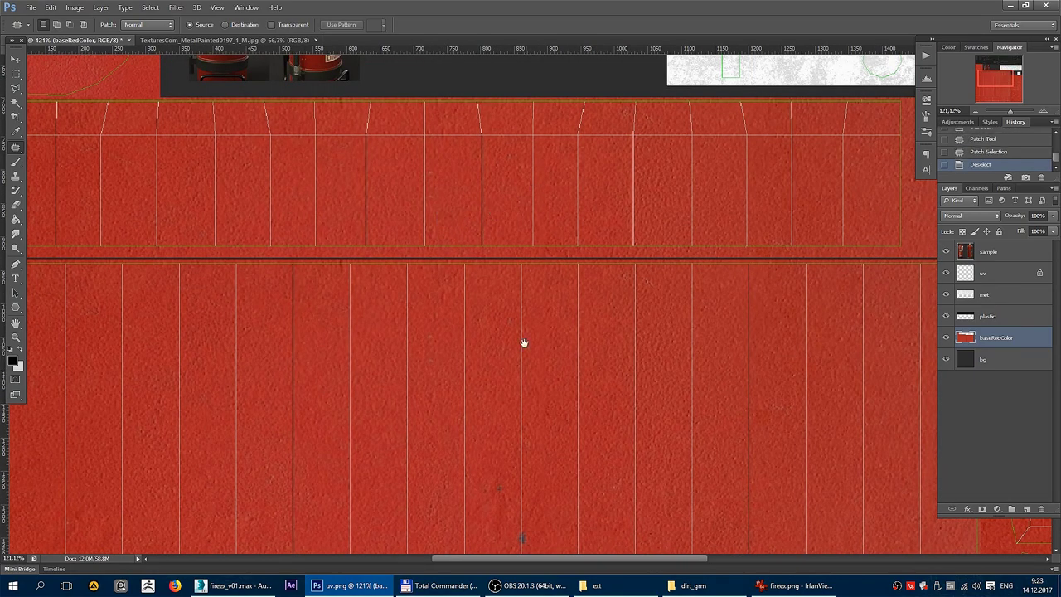
Open the extinguisher label image sprite_ext.png from the ext folder in Photoshop.
left_click_drag(524, 343, 531, 187)
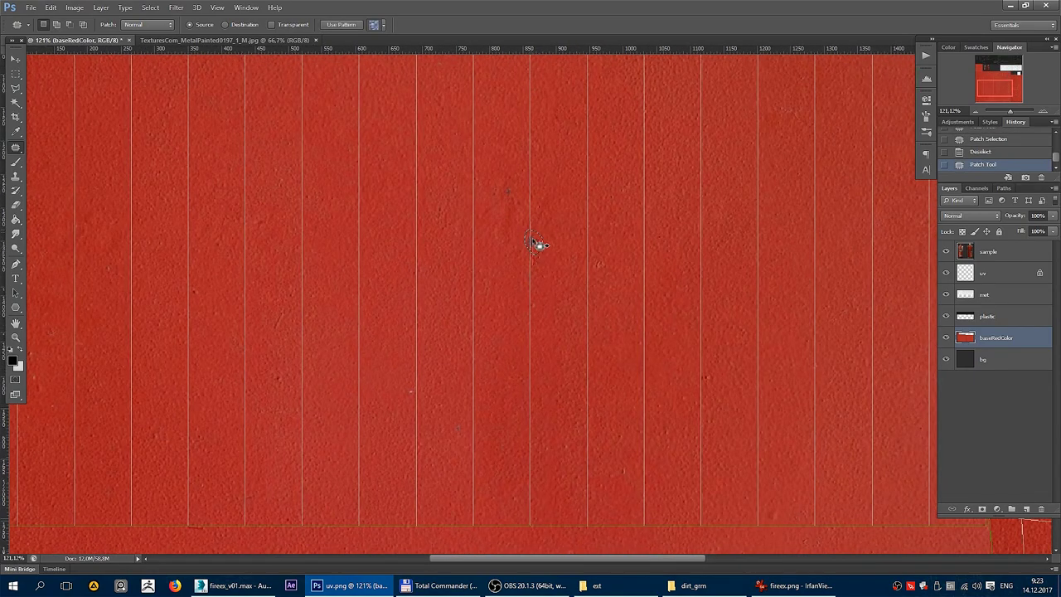
scroll(431, 373, "down", 3)
scroll(431, 373, "down", 3)
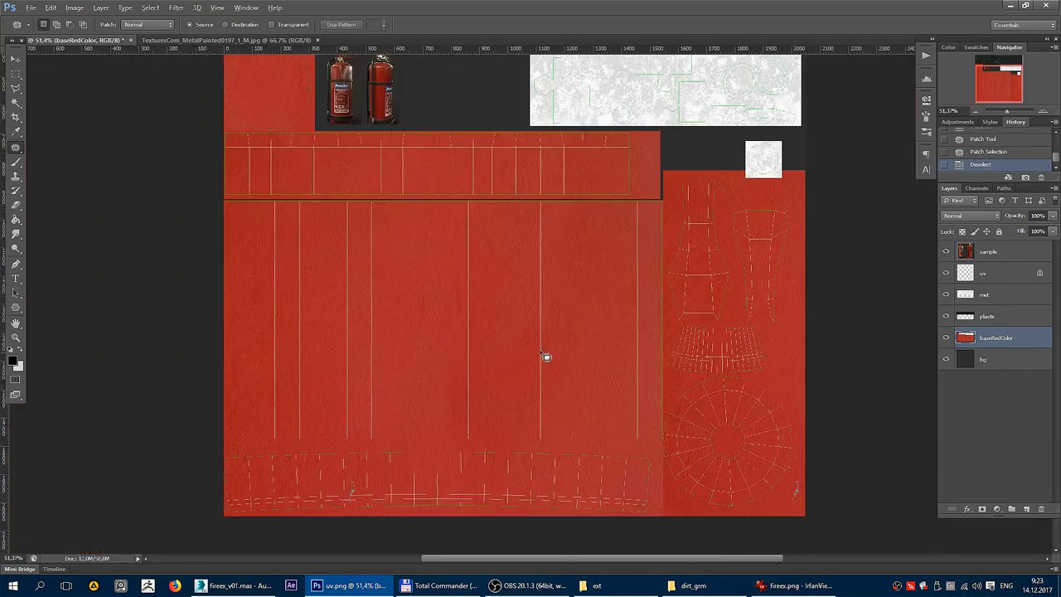
scroll(776, 484, "up", 3)
left_click_drag(715, 396, 589, 343)
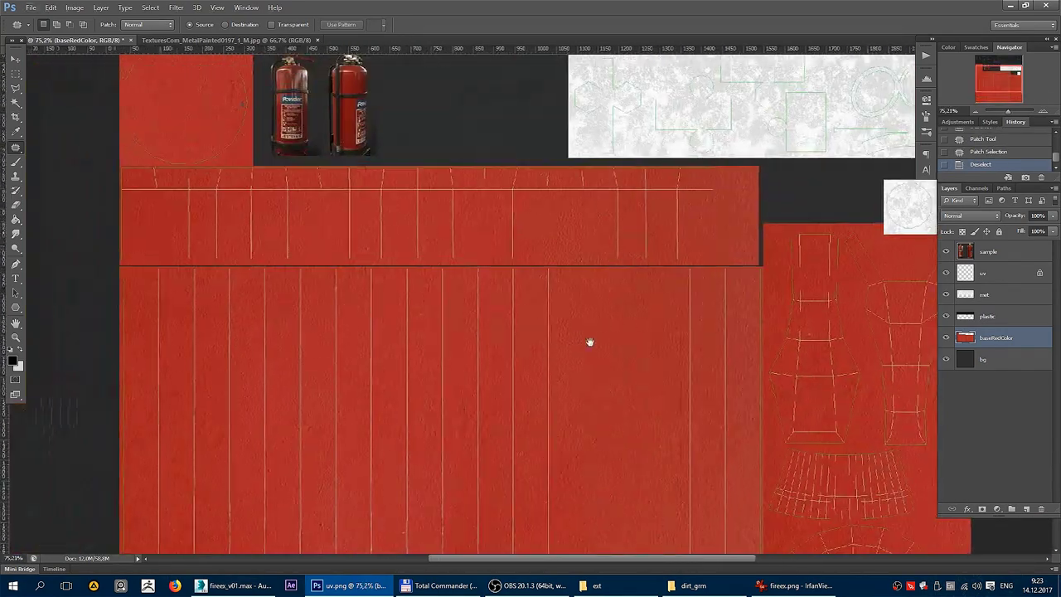
left_click_drag(469, 296, 552, 428)
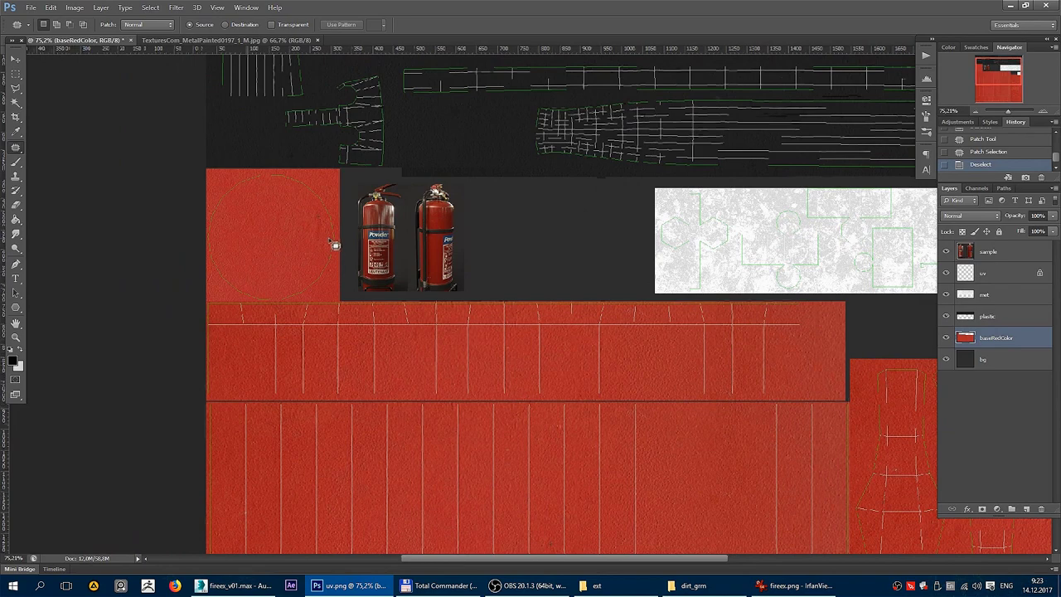
key("v")
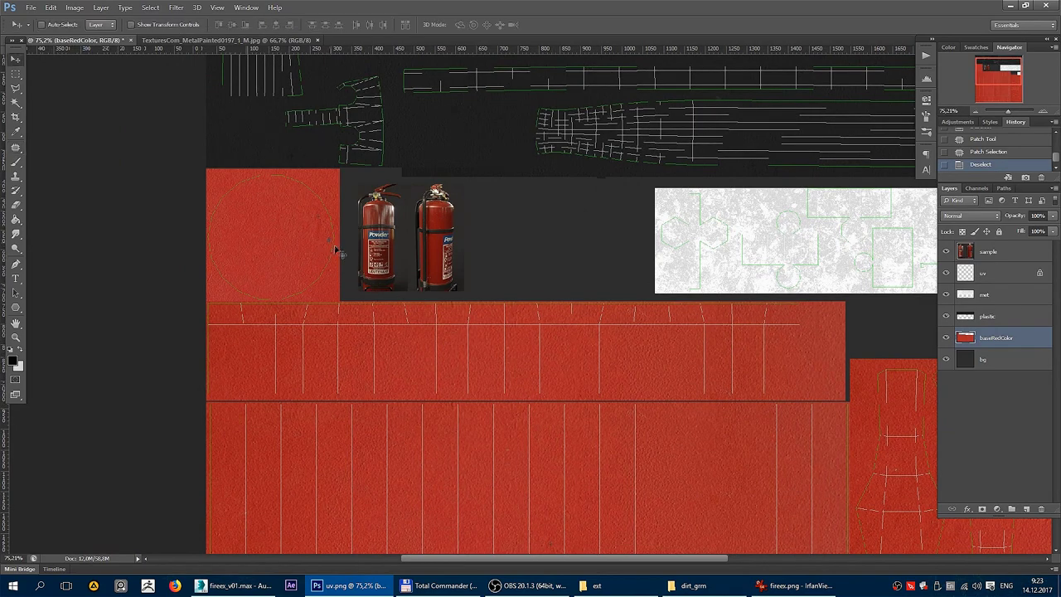
scroll(630, 328, "down", 2)
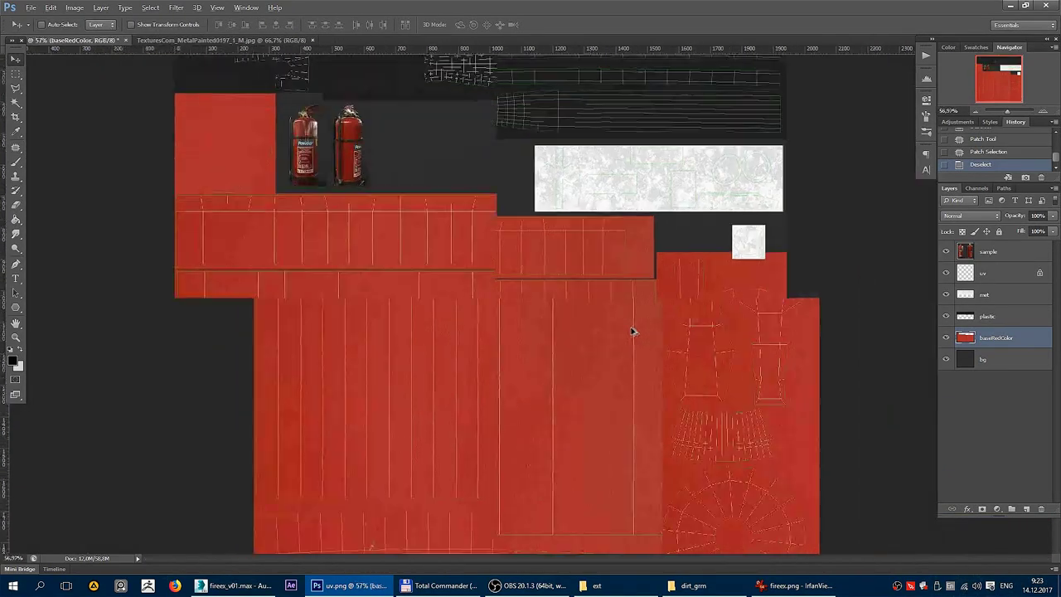
scroll(630, 332, "up", 1)
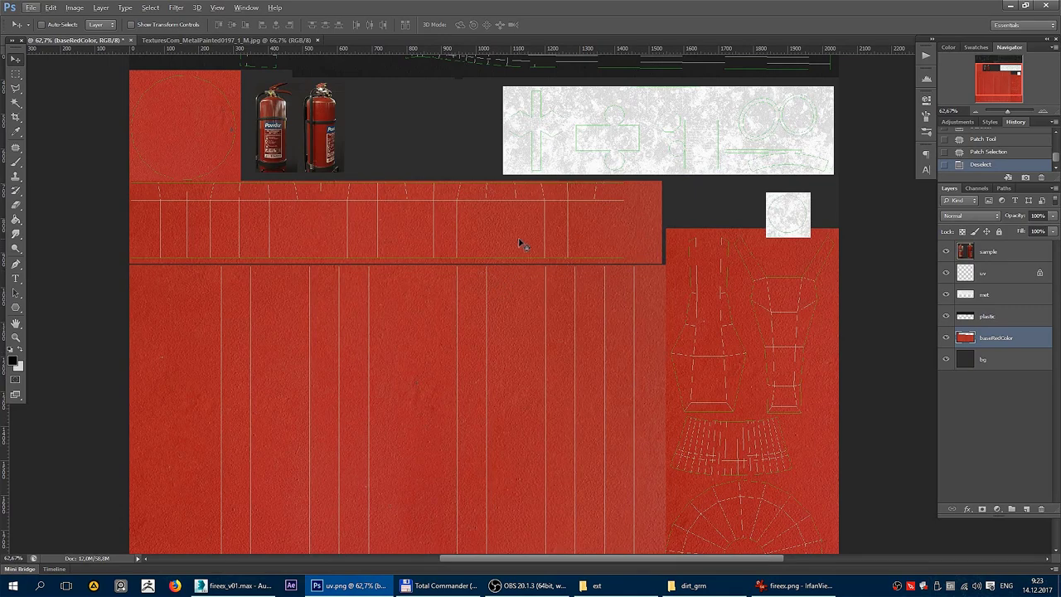
scroll(464, 341, "down", 1)
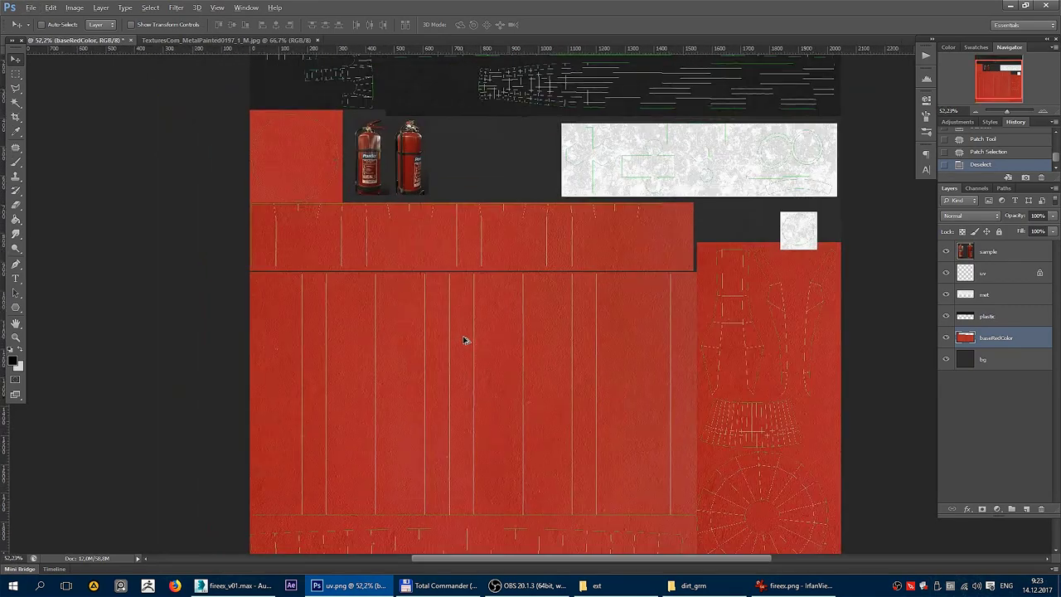
left_click(597, 585)
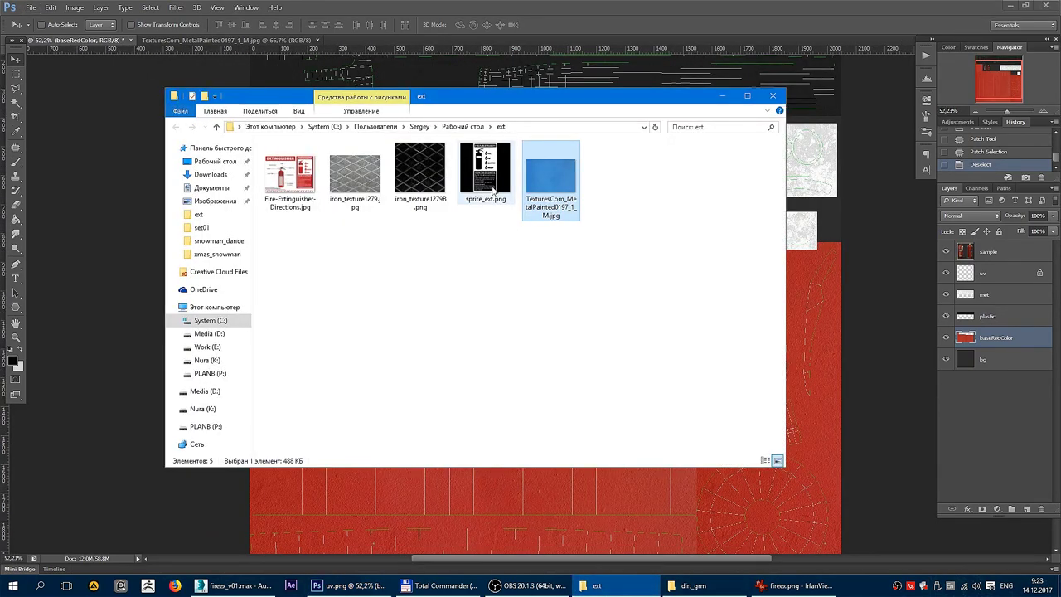
mouse_move(486, 170)
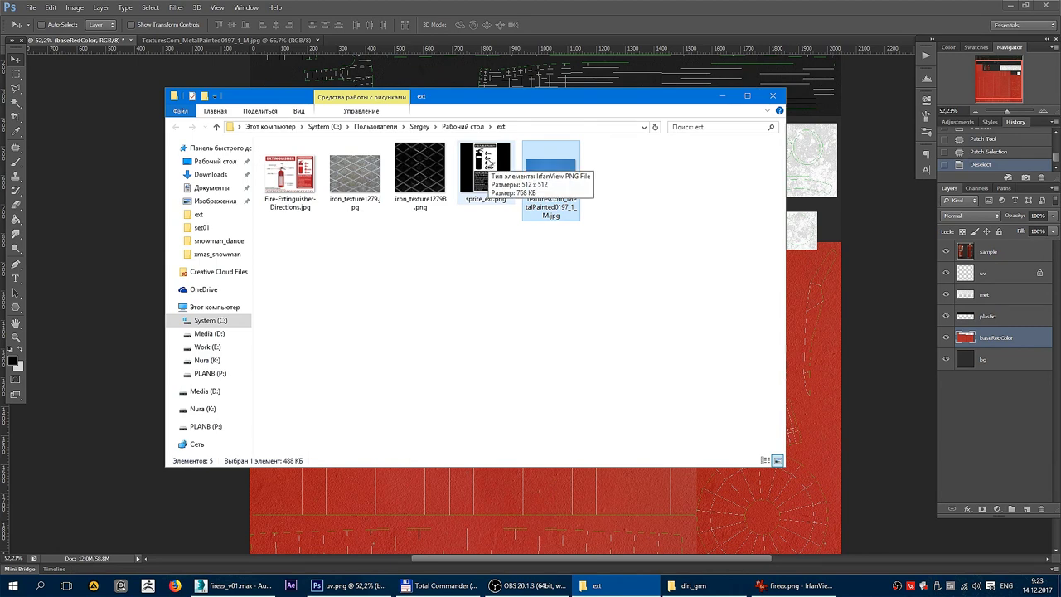
left_click_drag(489, 163, 396, 40)
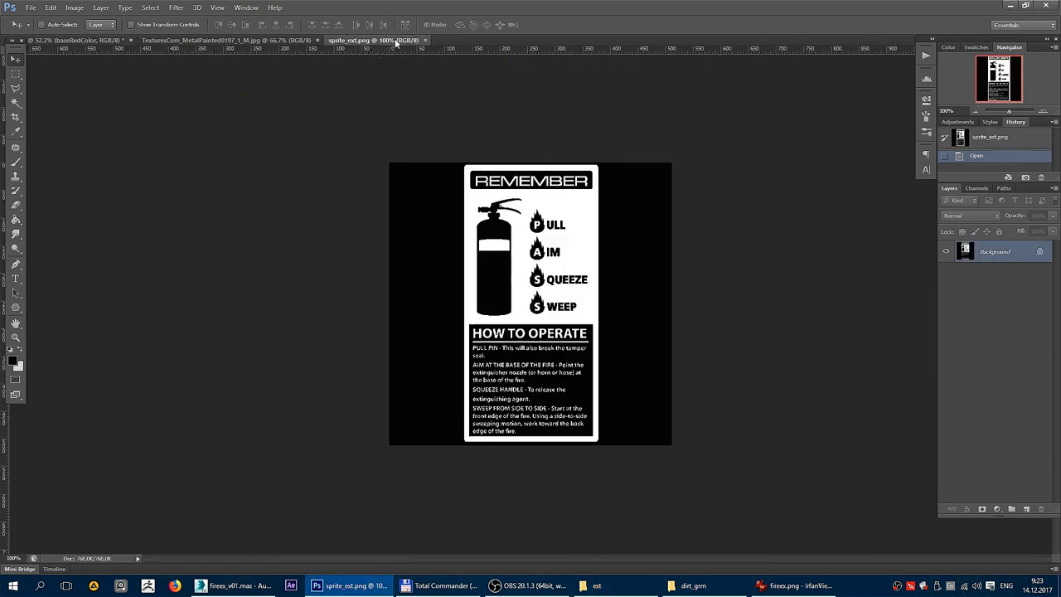
Copy the whole label image and paste it into uv.png over the red body area.
scroll(580, 209, "up", 2)
scroll(563, 241, "down", 3)
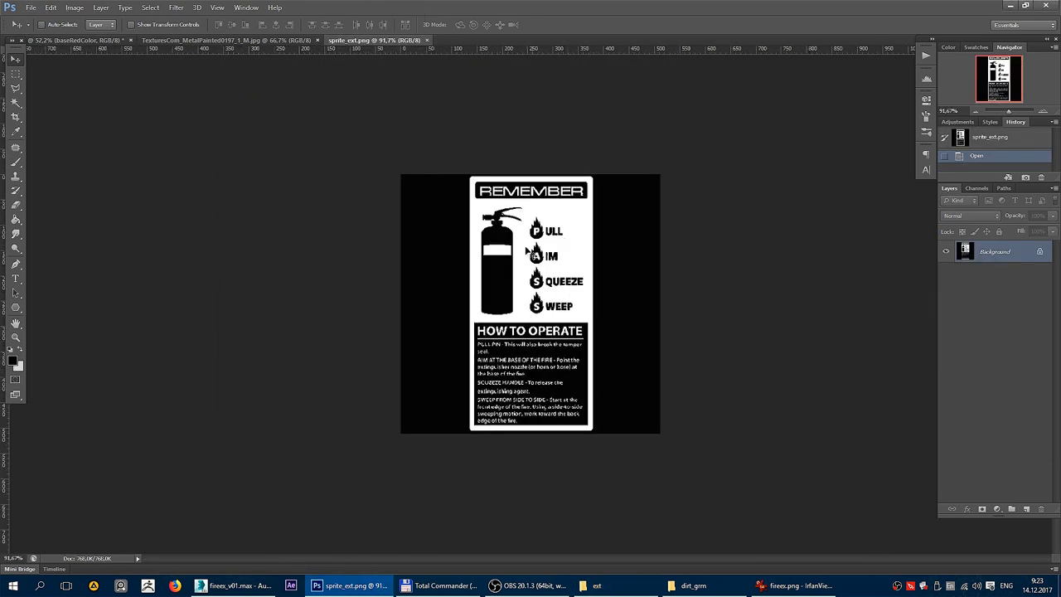
key("ctrl+a")
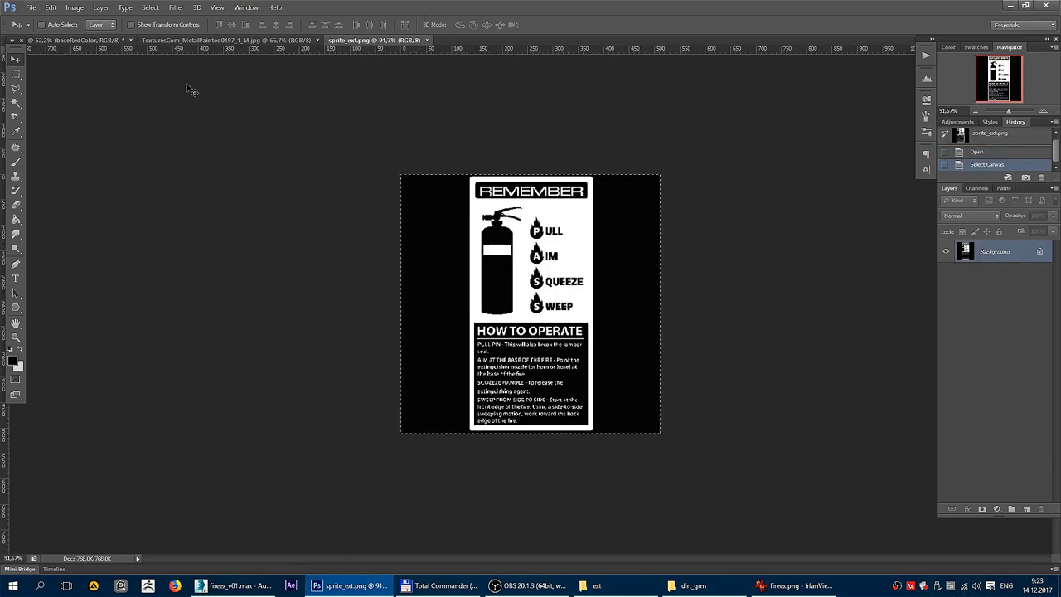
left_click(66, 41)
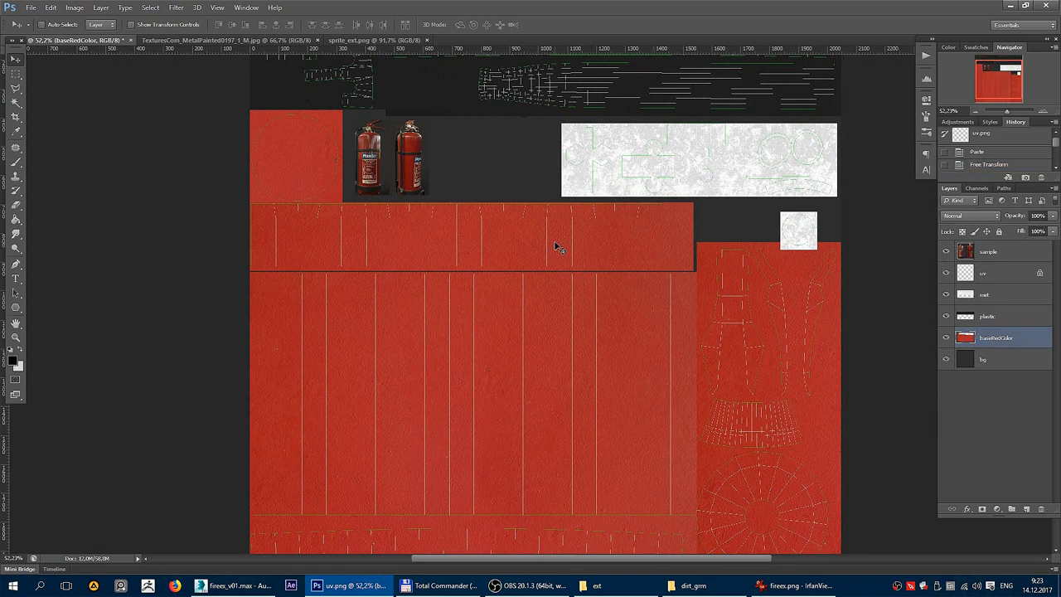
key("ctrl+v")
scroll(557, 247, "down", 3)
left_click_drag(547, 199, 444, 302)
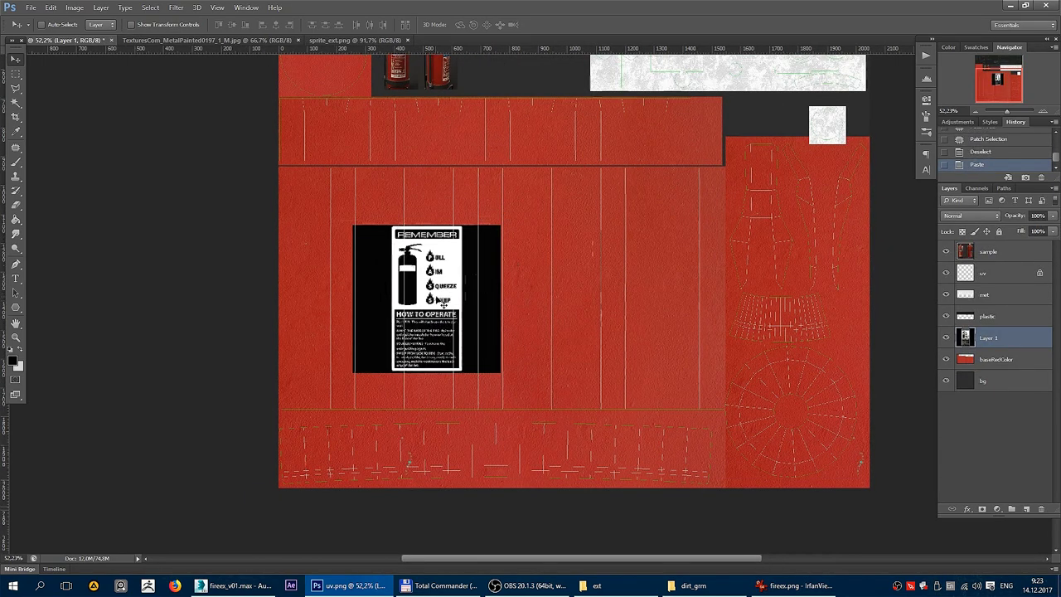
scroll(444, 303, "up", 2)
Set the label layer to Screen blending at 80% opacity.
left_click(982, 215)
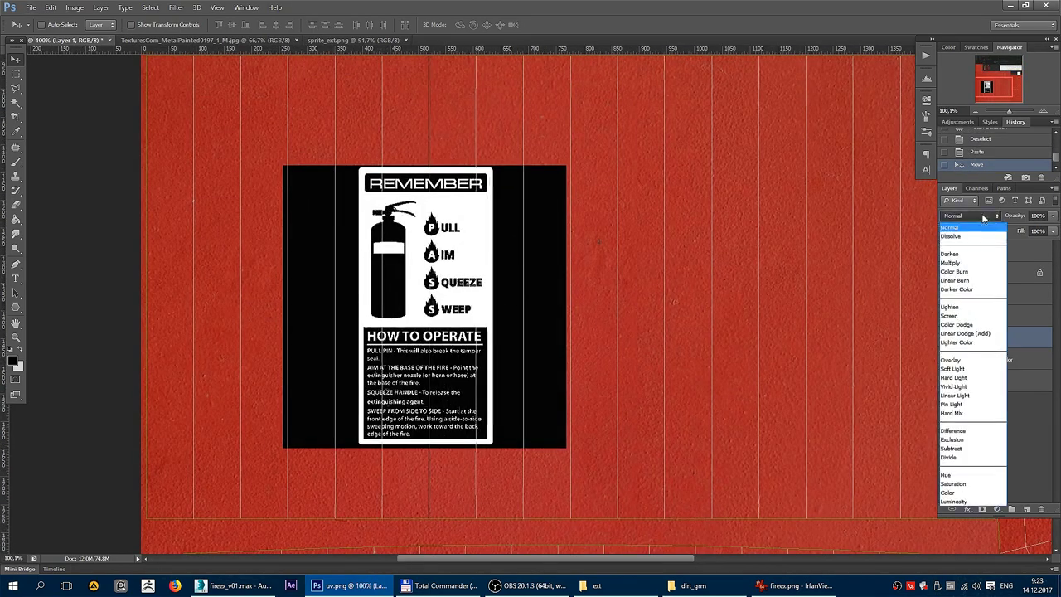
left_click(951, 316)
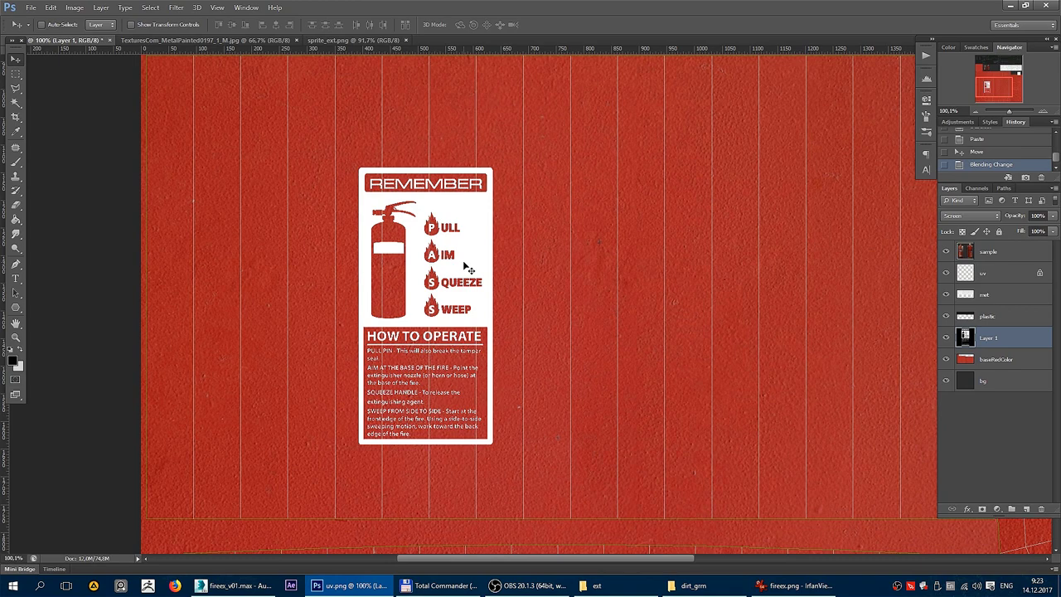
key("8")
key("9")
key("5")
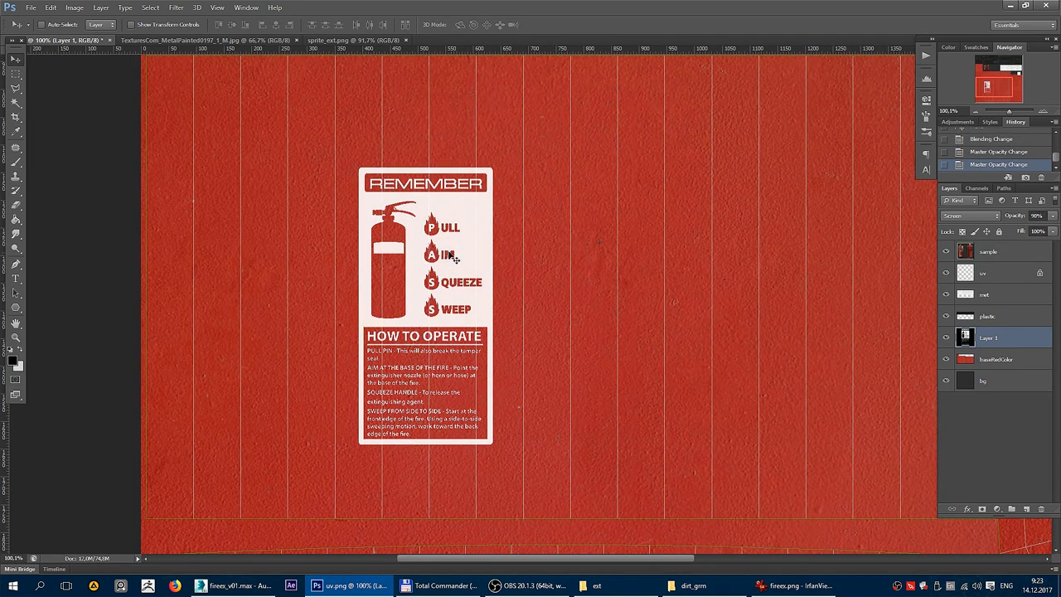
scroll(452, 257, "up", 3)
scroll(430, 235, "up", 3)
scroll(431, 235, "up", 3)
scroll(430, 235, "left", 4)
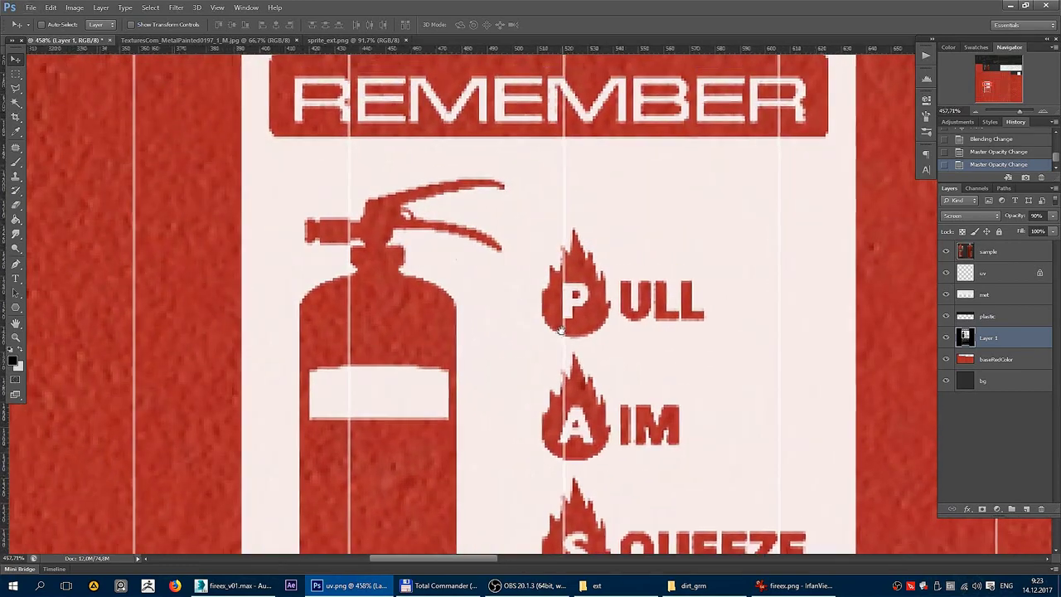
key("8")
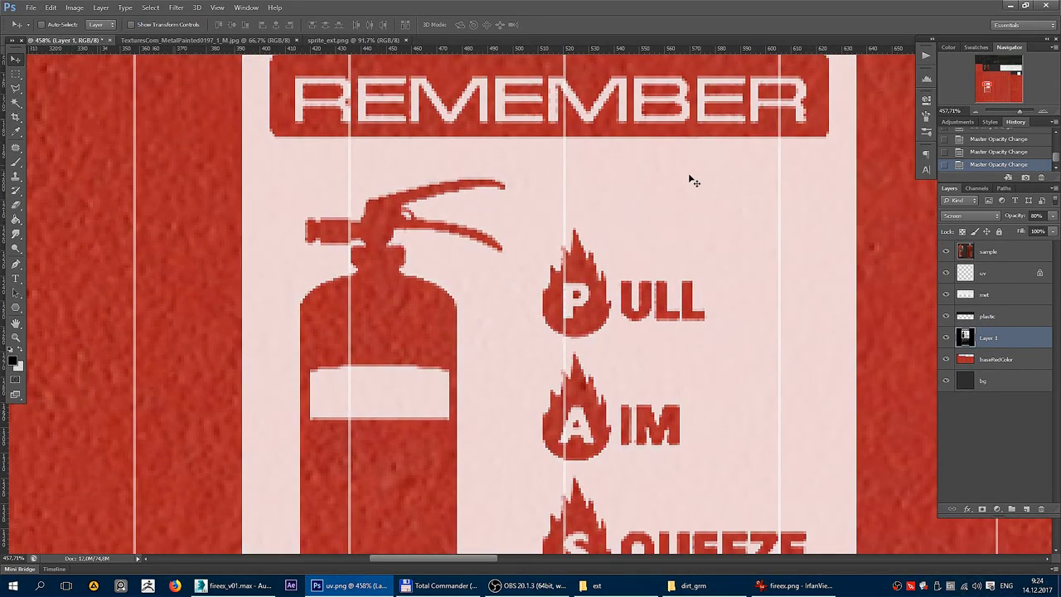
scroll(702, 182, "down", 5)
scroll(654, 267, "down", 2)
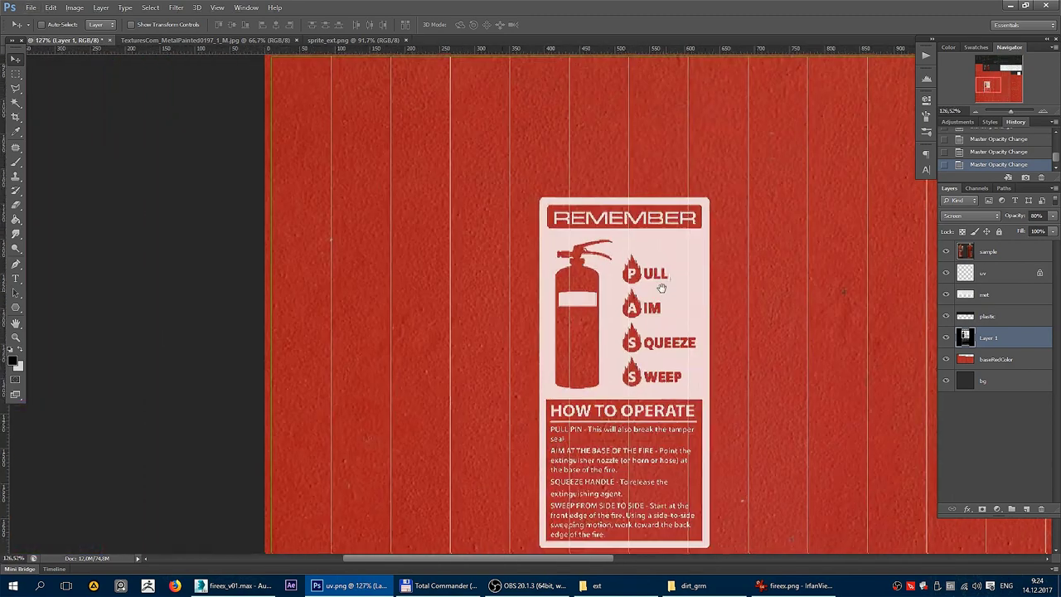
scroll(477, 276, "down", 3)
scroll(476, 276, "right", 3)
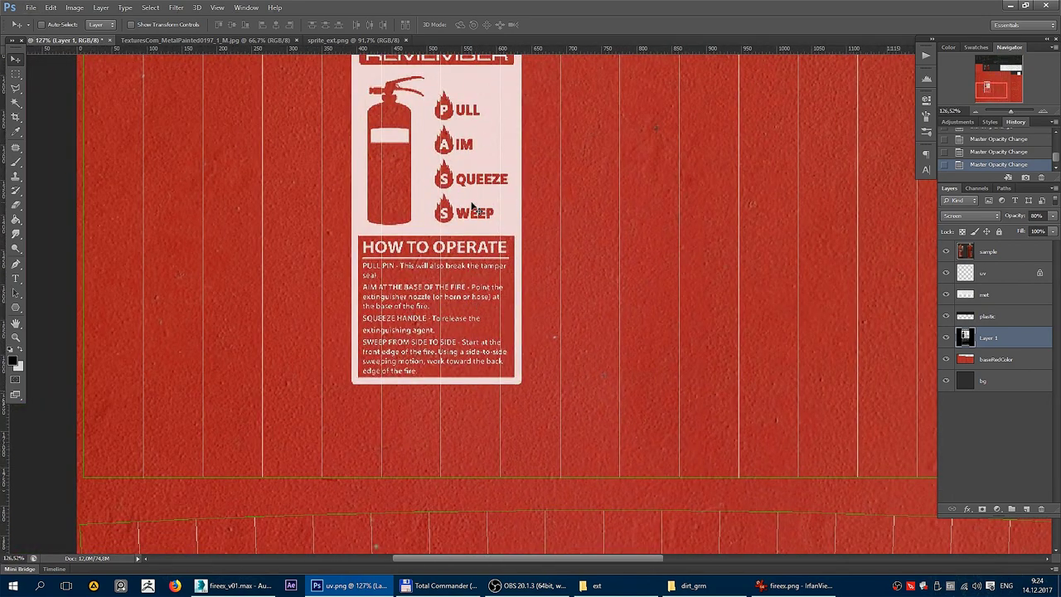
scroll(474, 207, "up", 1)
scroll(468, 220, "down", 3)
scroll(466, 216, "up", 1)
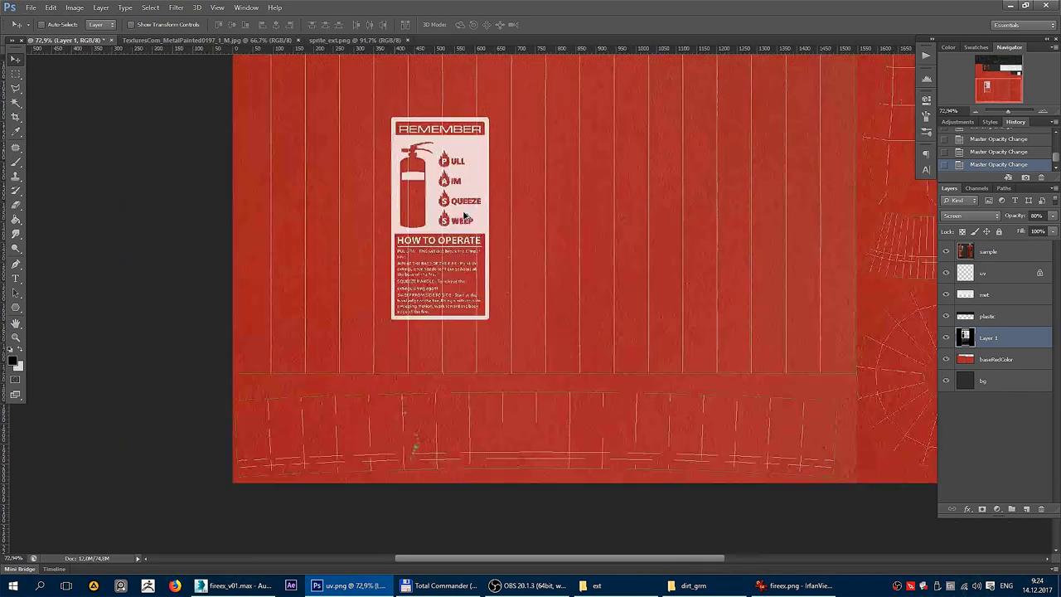
scroll(468, 220, "up", 1)
scroll(497, 249, "up", 3)
scroll(497, 248, "left", 2)
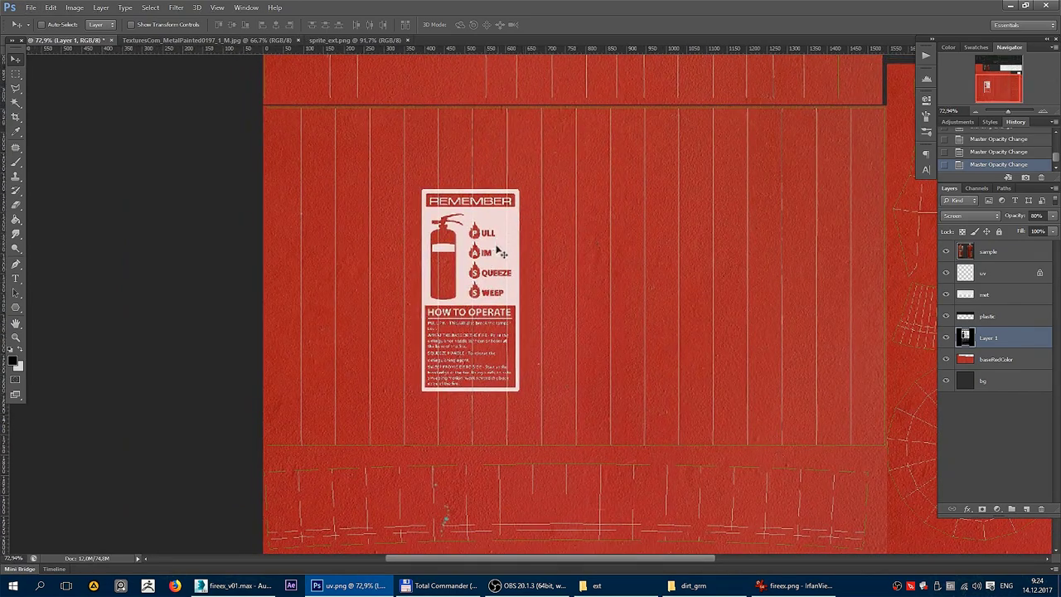
Nudge the label into its final position on the red body strip.
mouse_move(489, 253)
left_mouse_down()
mouse_move(497, 237)
mouse_move(482, 240)
left_mouse_up()
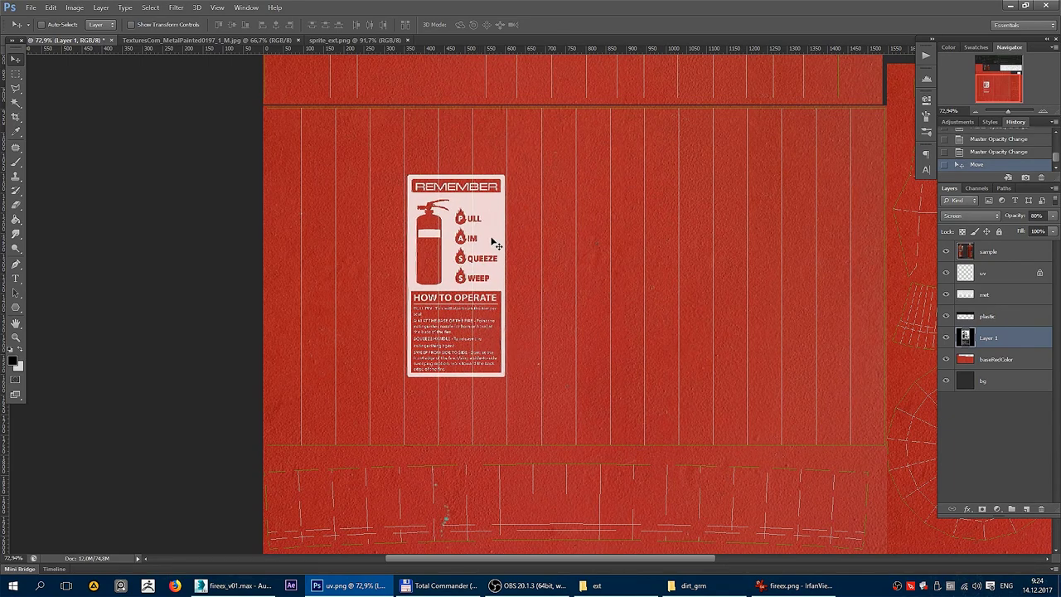
scroll(530, 249, "down", 1)
left_click_drag(489, 242, 489, 282)
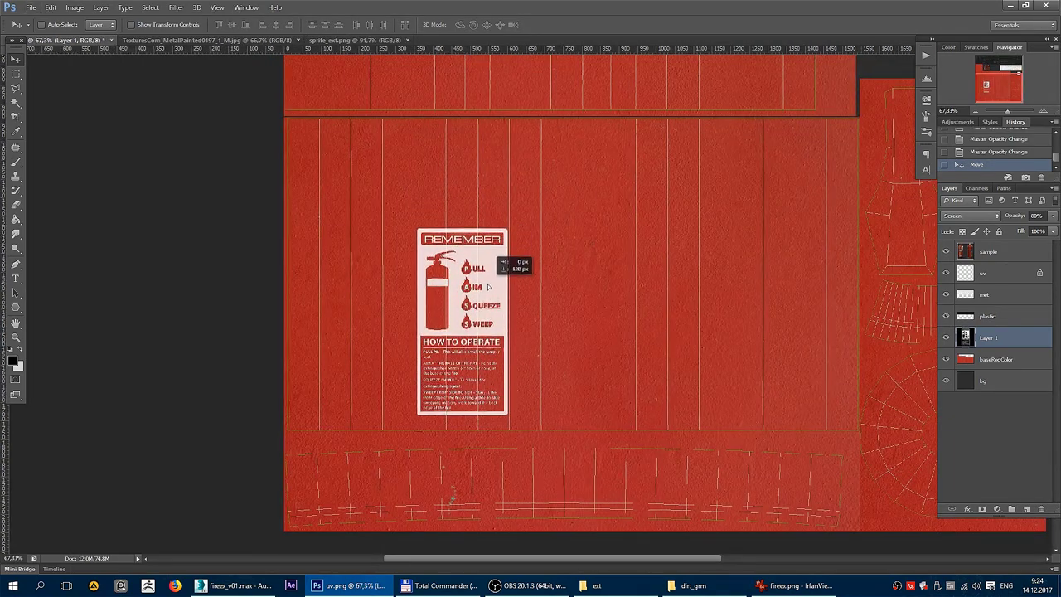
scroll(520, 156, "up", 3)
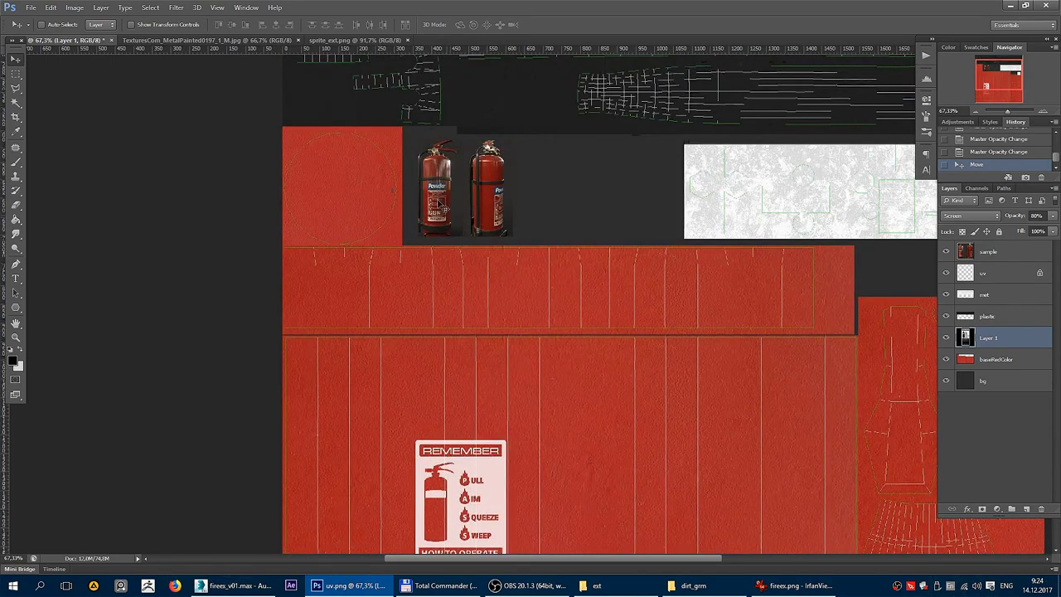
scroll(514, 182, "up", 3)
scroll(507, 209, "up", 3)
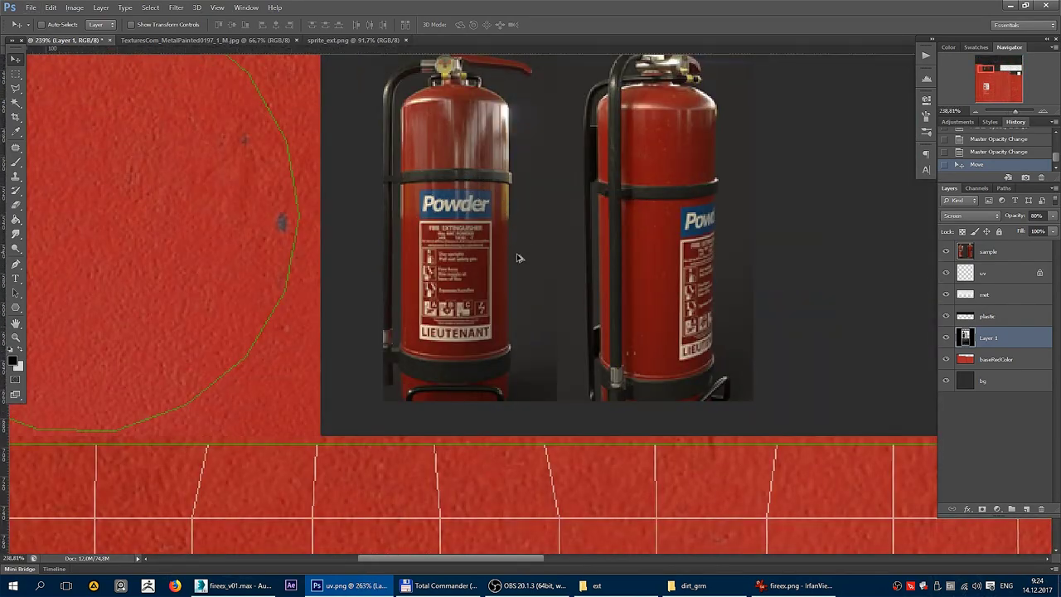
scroll(507, 209, "down", 5)
scroll(529, 217, "up", 3)
Search Google for 'fire extinguisher instruction' and switch to the Images (Картинки) results.
scroll(528, 283, "down", 2)
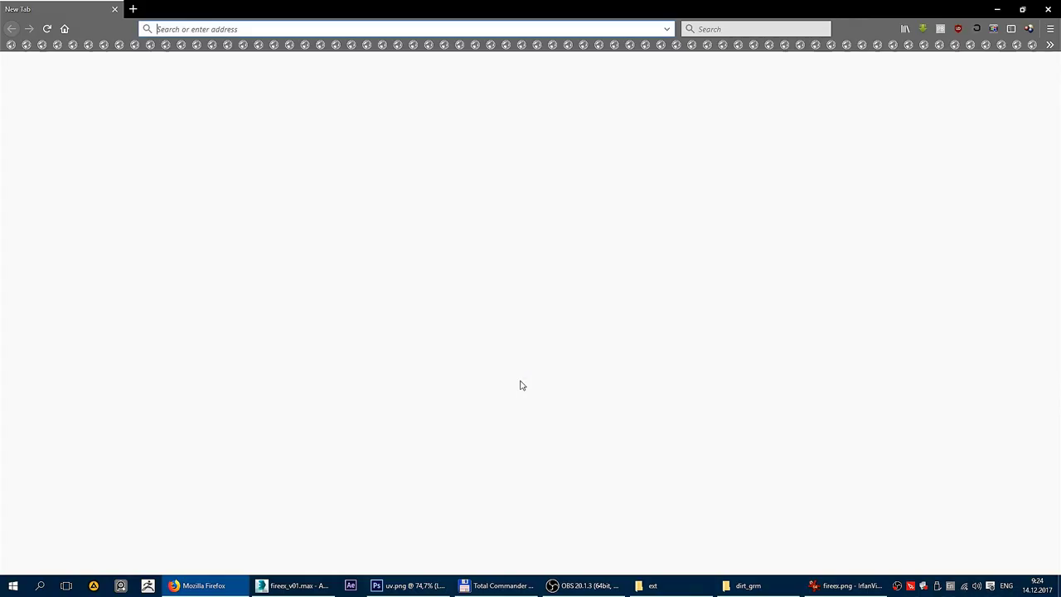
left_click(726, 29)
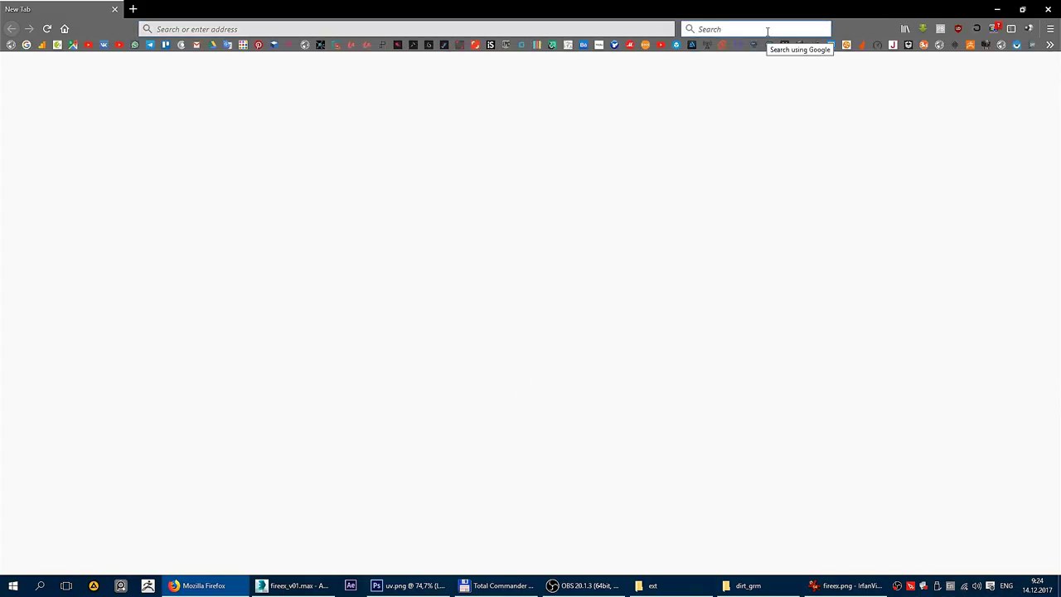
type("ex")
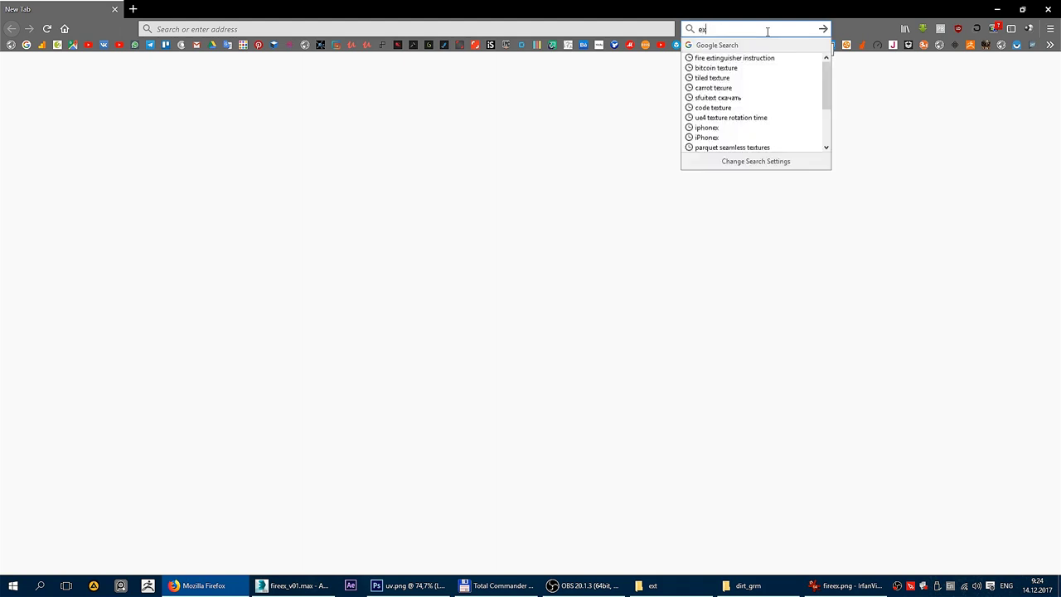
key("Down")
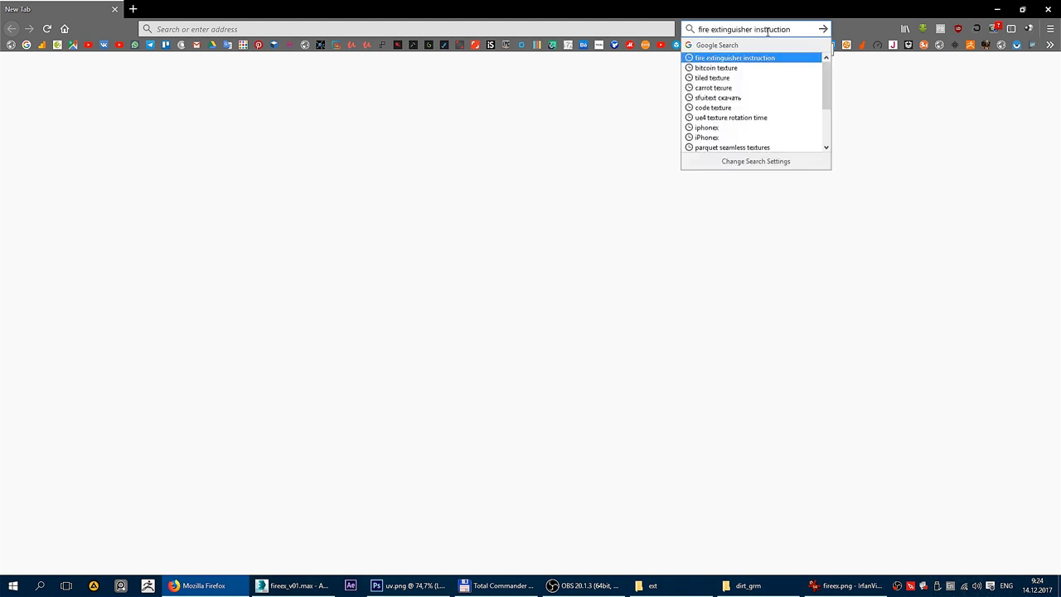
key("Return")
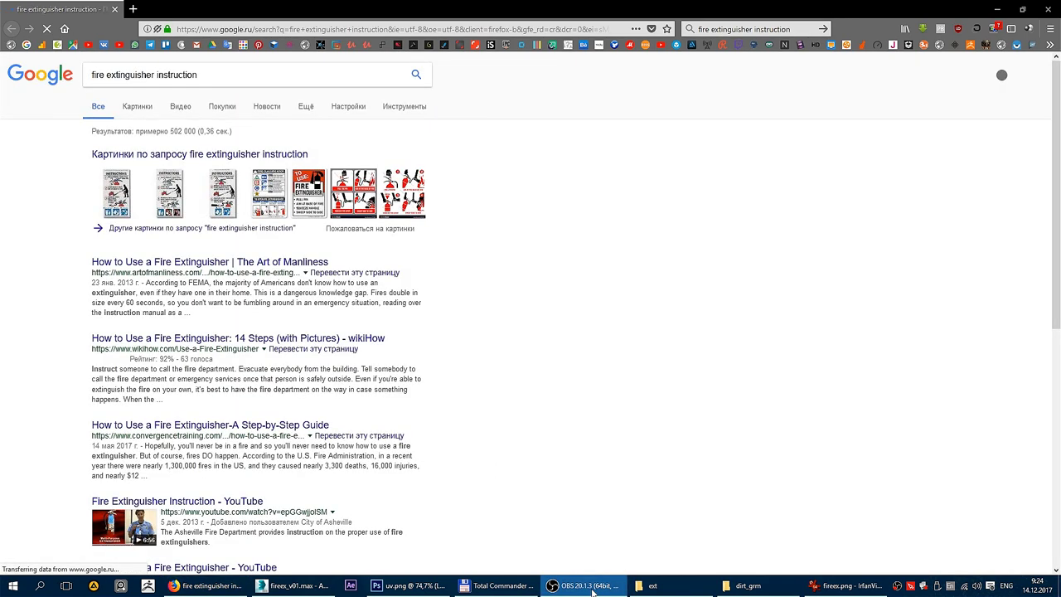
left_click(136, 106)
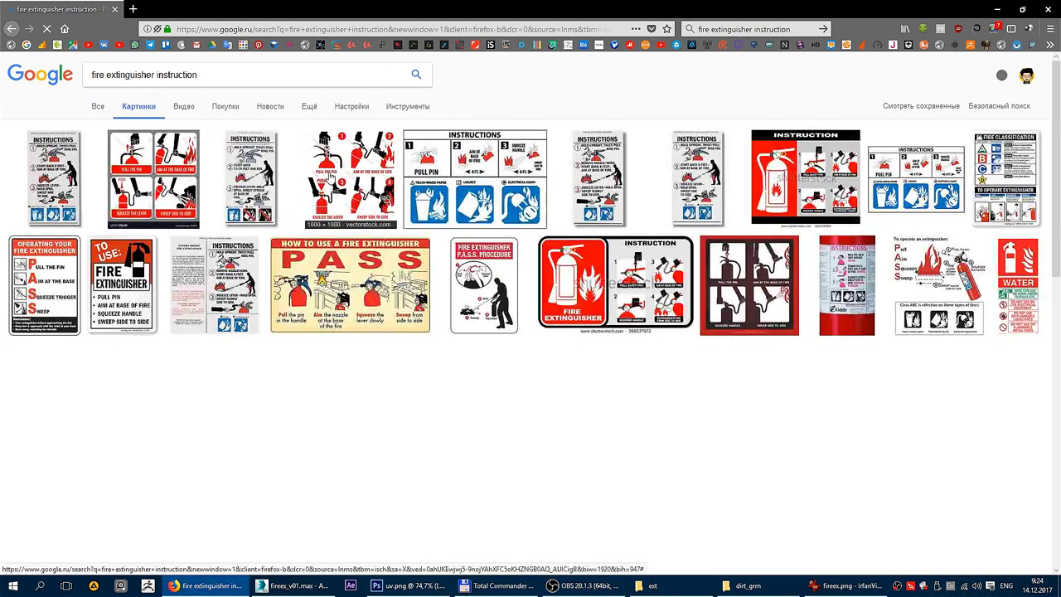
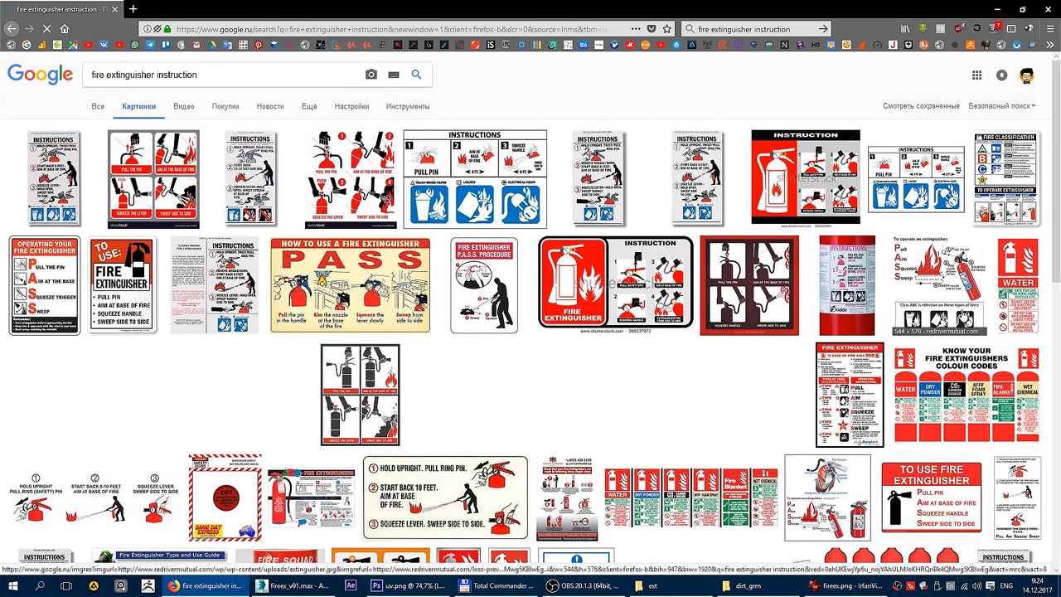
Scroll the 'fire extinguisher instruction' image results, briefly checking the texture and UV layout.
scroll(671, 420, "down", 3)
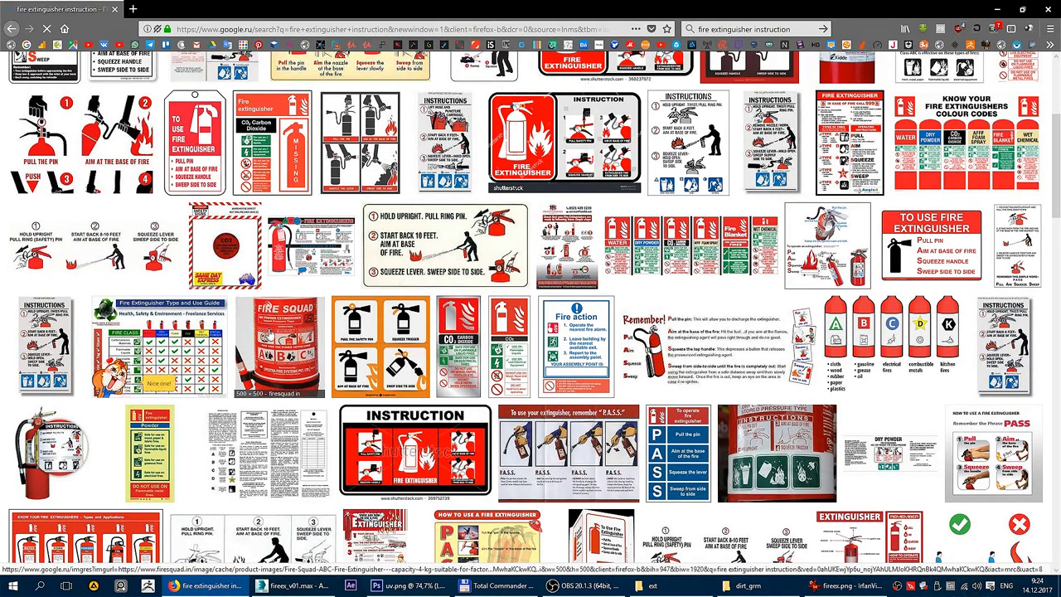
scroll(272, 340, "down", 2)
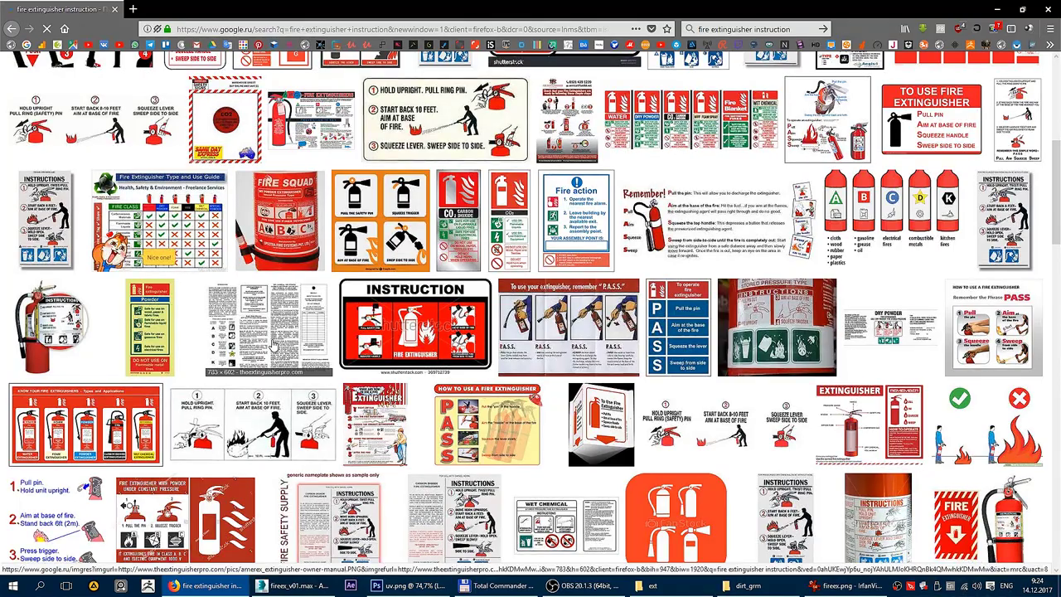
left_click(406, 586)
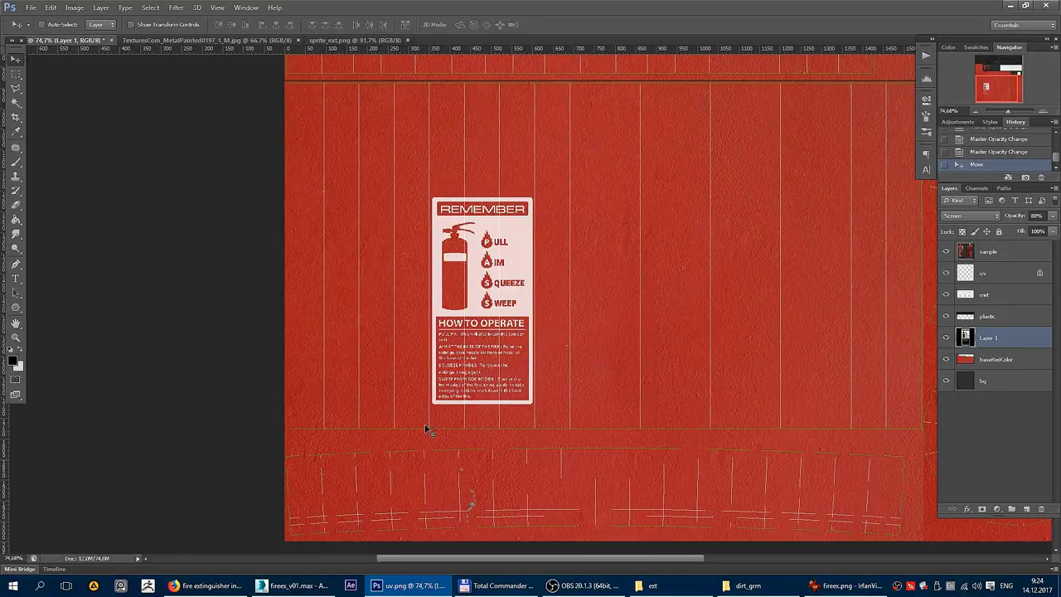
left_click(295, 586)
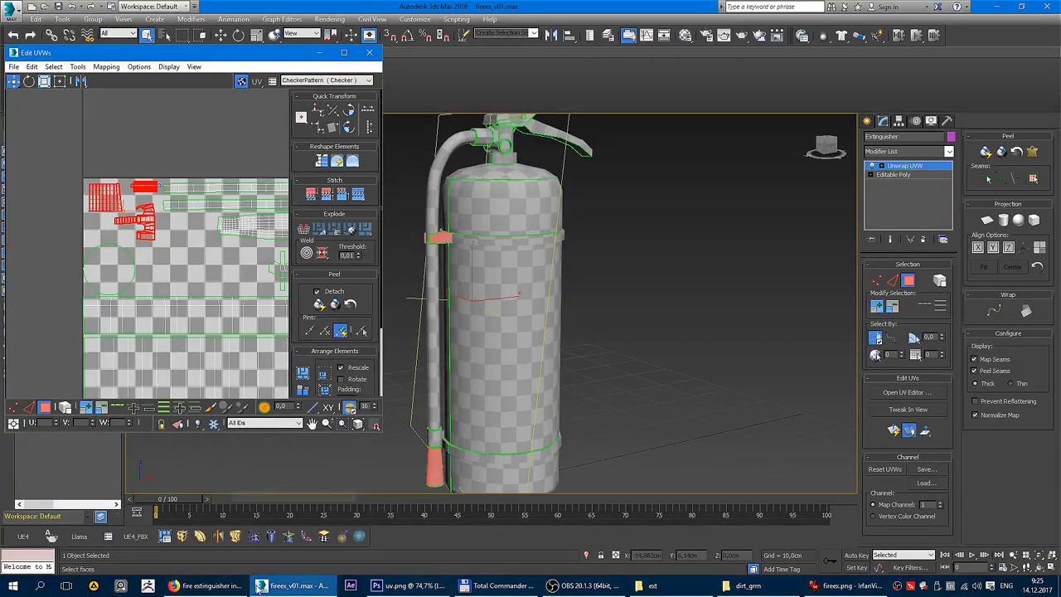
left_click(207, 586)
Browse more label examples in the results, then return to the uv.png texture in Photoshop.
scroll(655, 435, "down", 3)
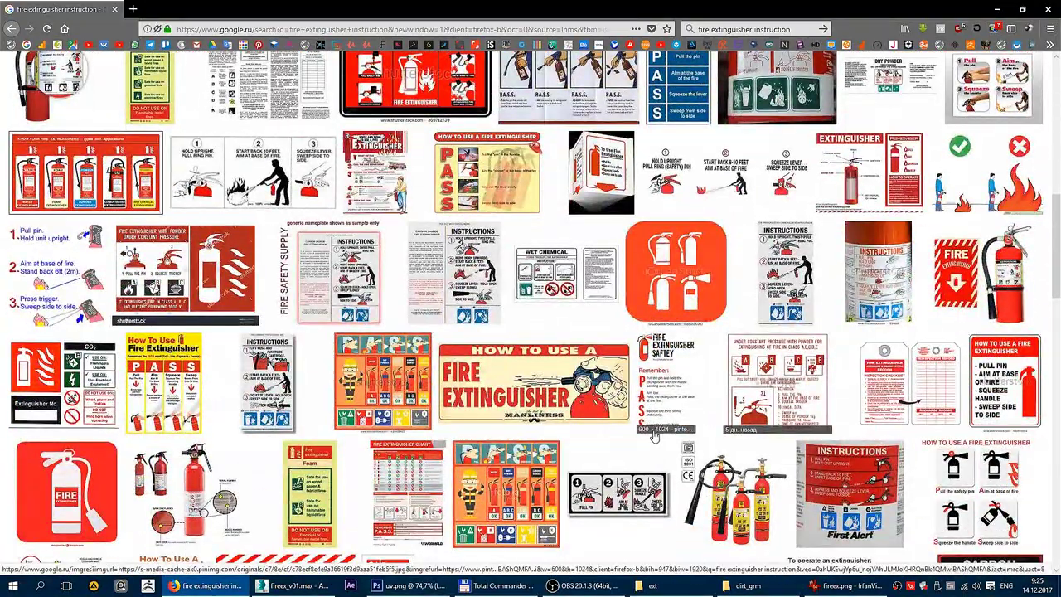
scroll(654, 435, "down", 3)
scroll(655, 435, "down", 5)
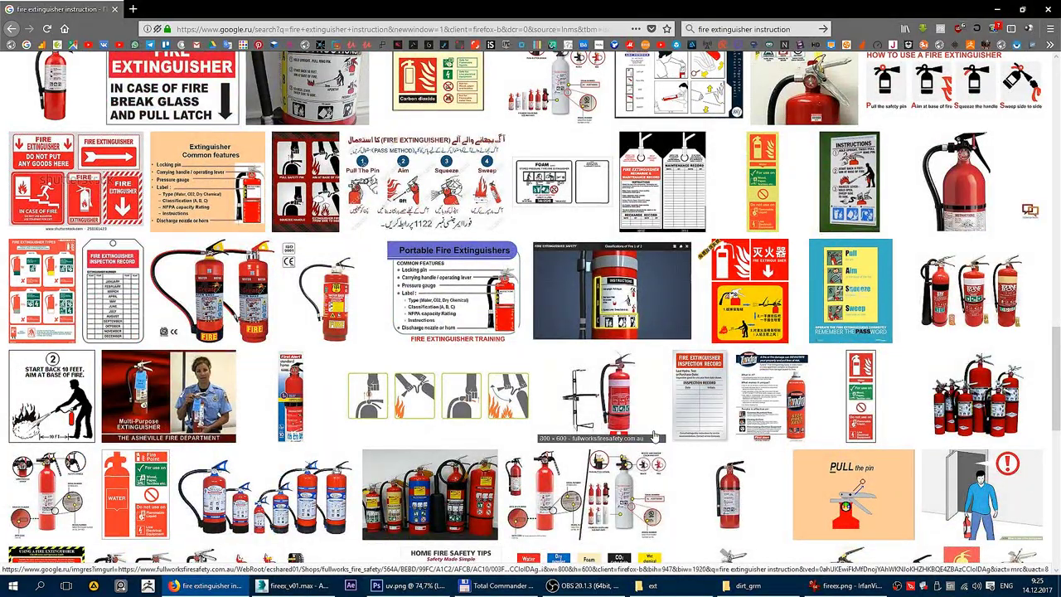
scroll(655, 435, "up", 5)
scroll(655, 435, "up", 2)
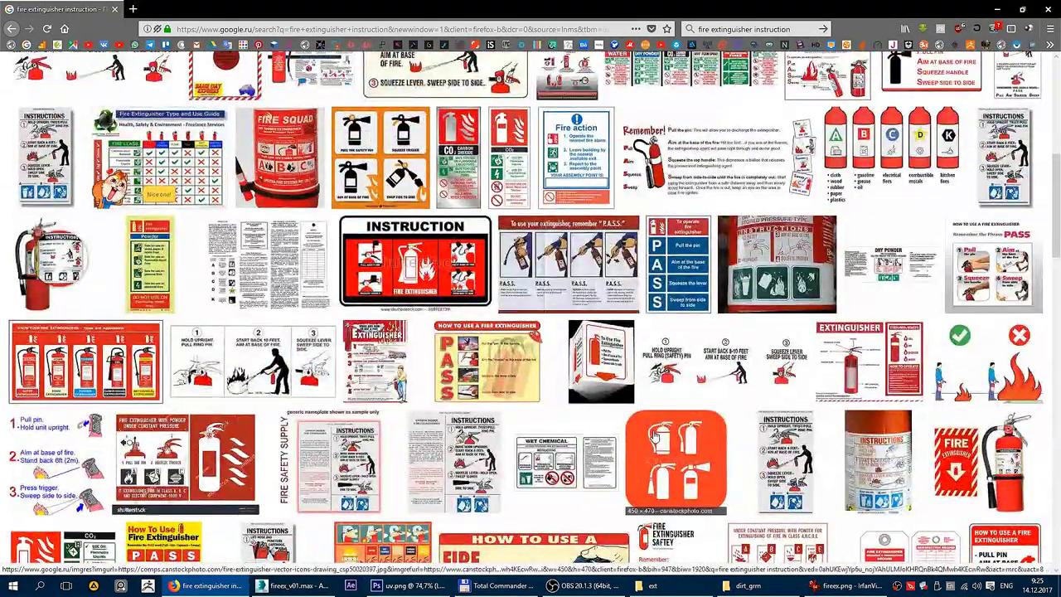
scroll(655, 435, "up", 3)
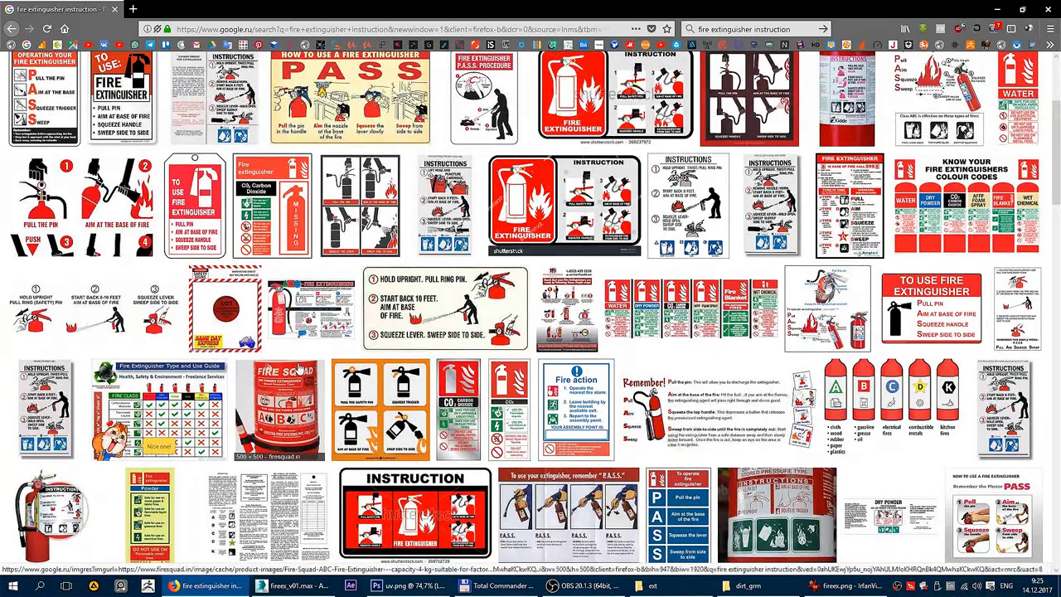
left_click(412, 586)
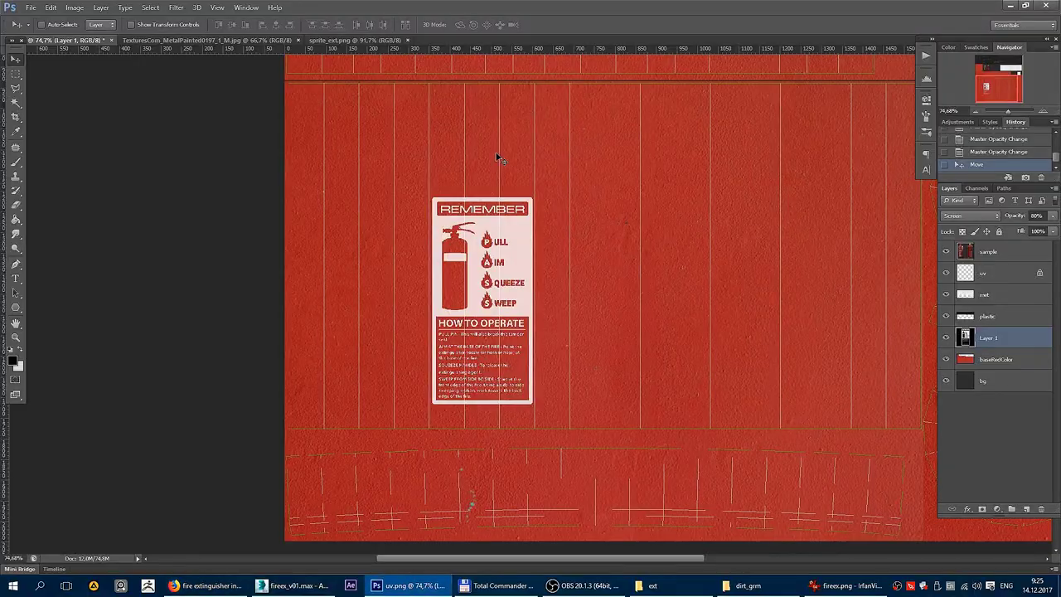
Draw a black rounded rectangle banner above the REMEMBER sign.
scroll(497, 154, "up", 2)
scroll(483, 180, "up", 3)
key("m")
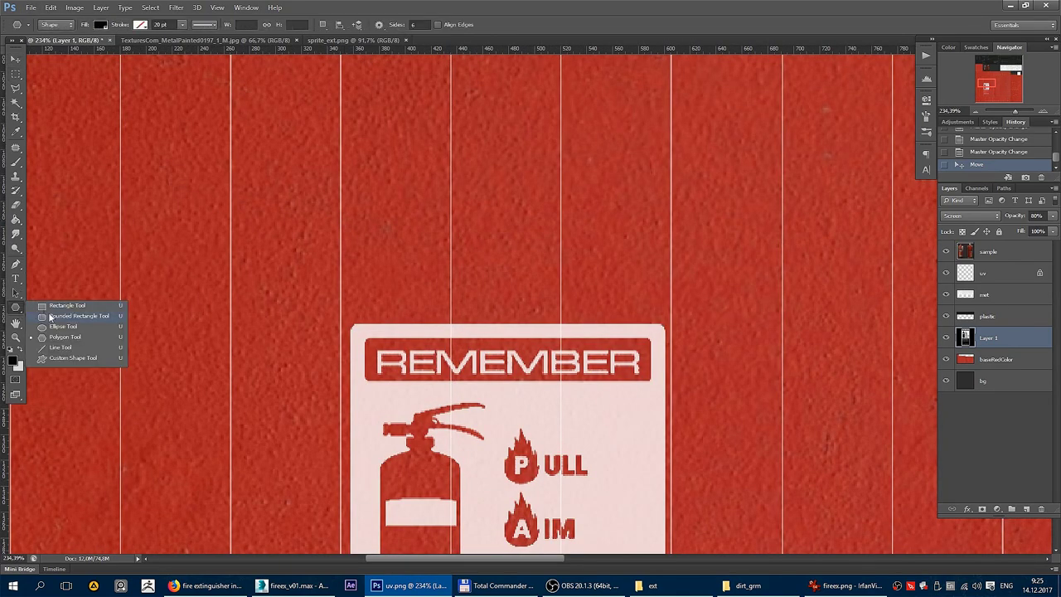
left_click_drag(15, 307, 57, 321)
left_click_drag(344, 229, 663, 311)
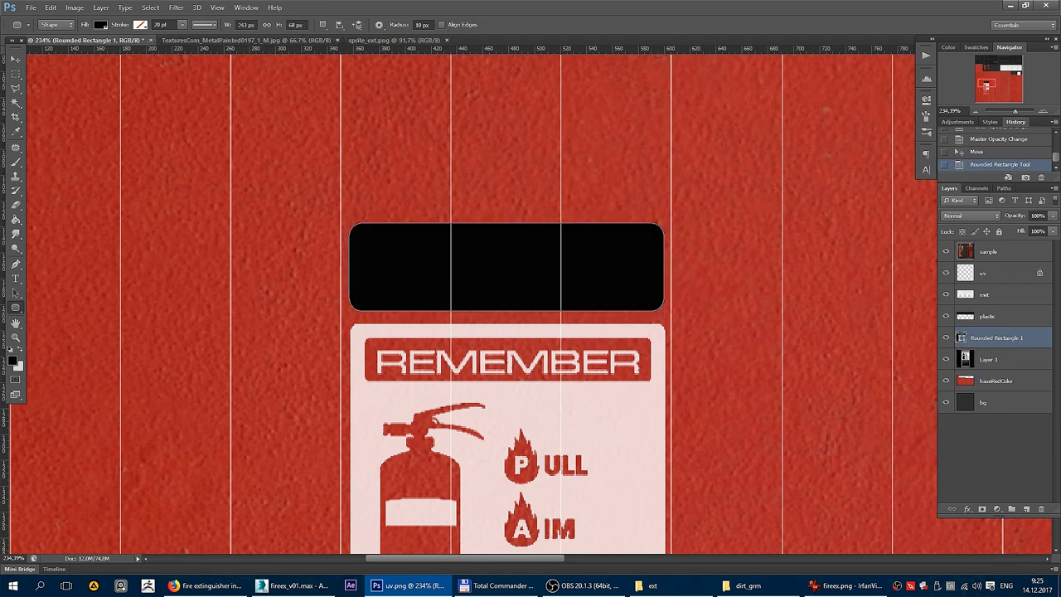
left_click(498, 153)
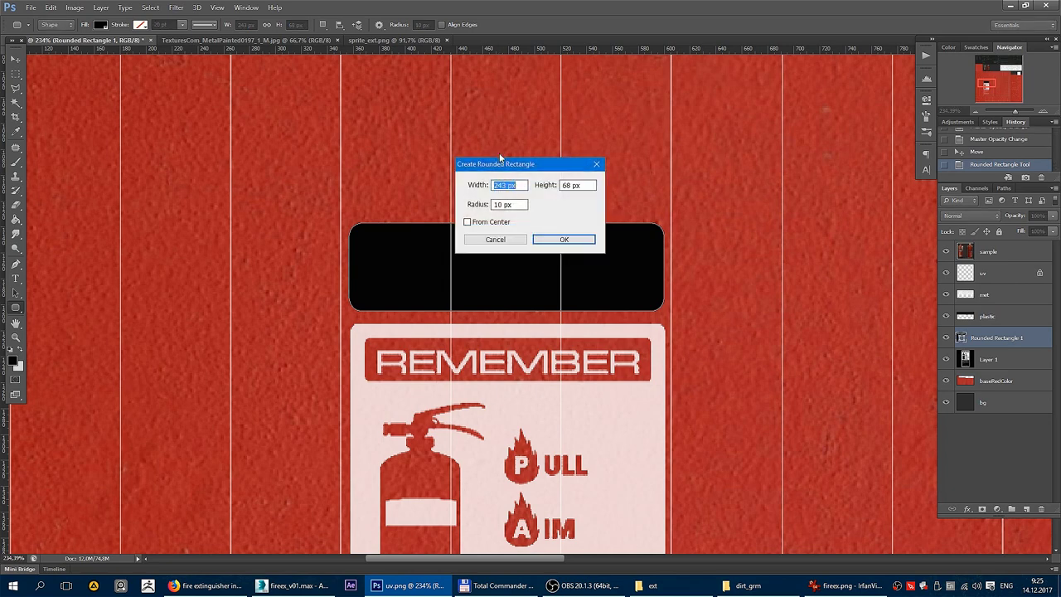
left_click(507, 241)
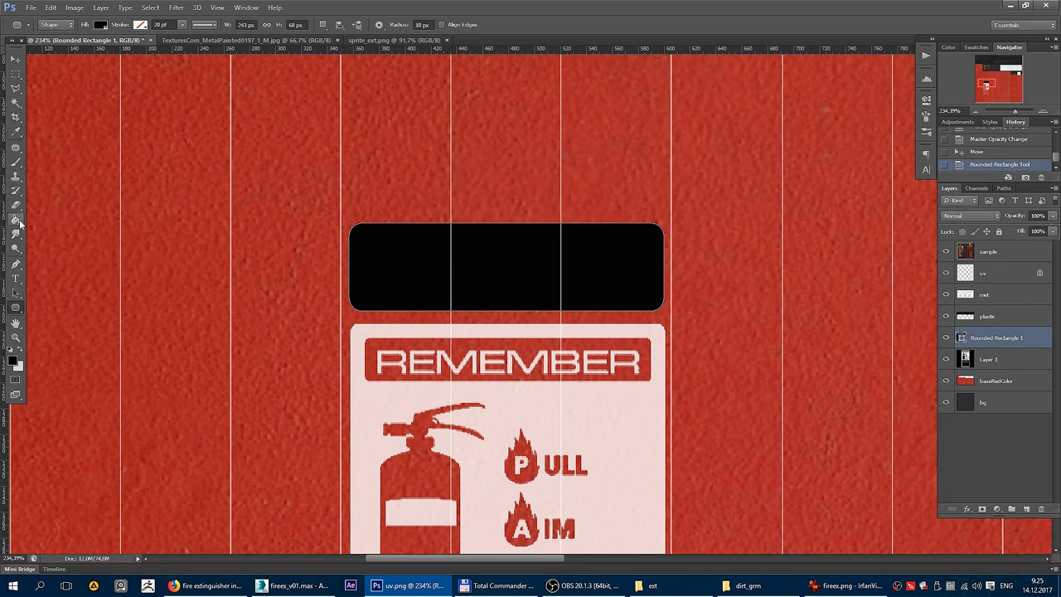
Add the text 'Fire Squad' and move it, enlarged, into the black banner.
left_click(16, 281)
left_click(394, 166)
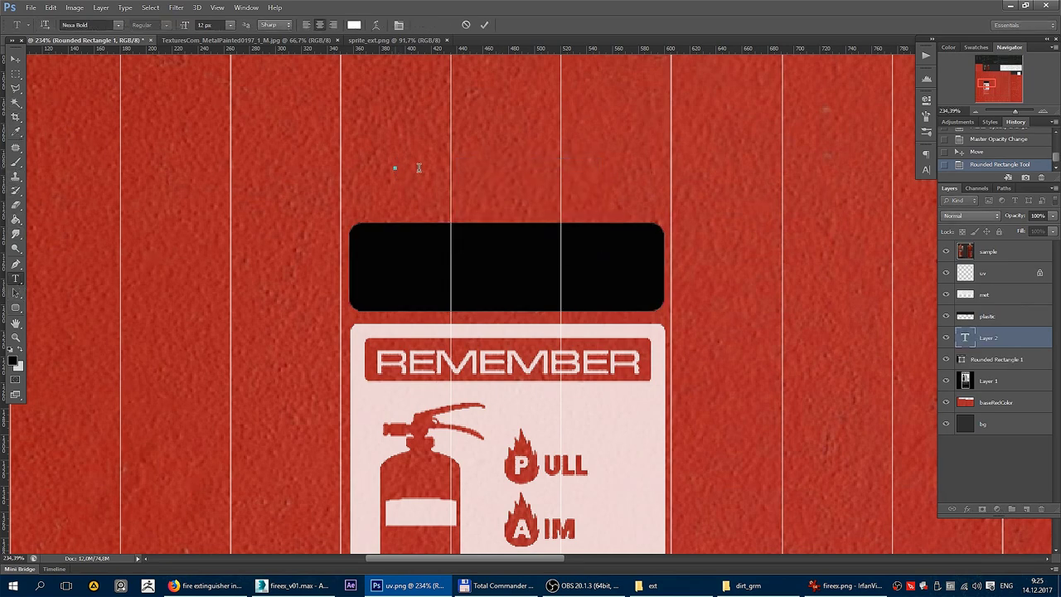
type("Fir")
type("e Squa")
type("d")
key("ctrl+Return")
mouse_move(418, 166)
left_mouse_down()
mouse_move(450, 260)
mouse_move(621, 304)
mouse_move(622, 292)
left_mouse_up()
key("ctrl+t")
key("Return")
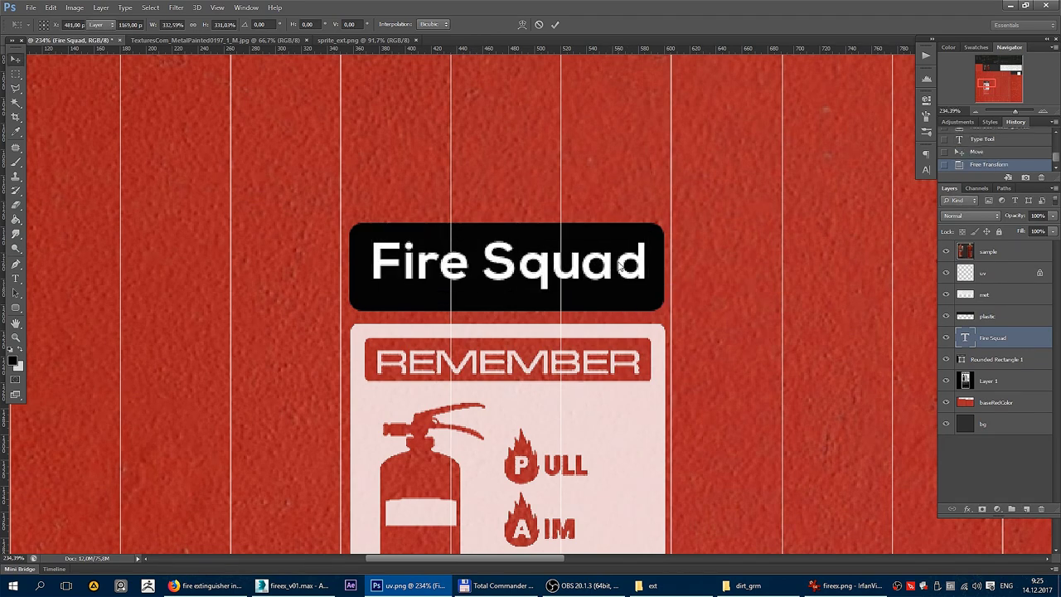
left_click_drag(626, 253, 628, 256)
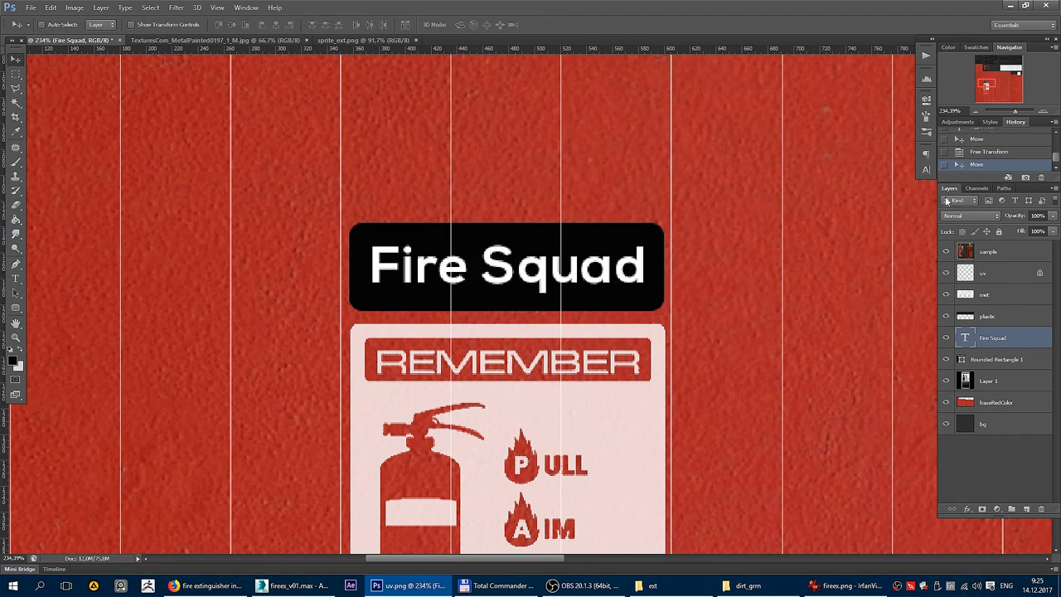
Format the title with the EuropeExt font, All Caps and Faux Bold.
left_click(926, 169)
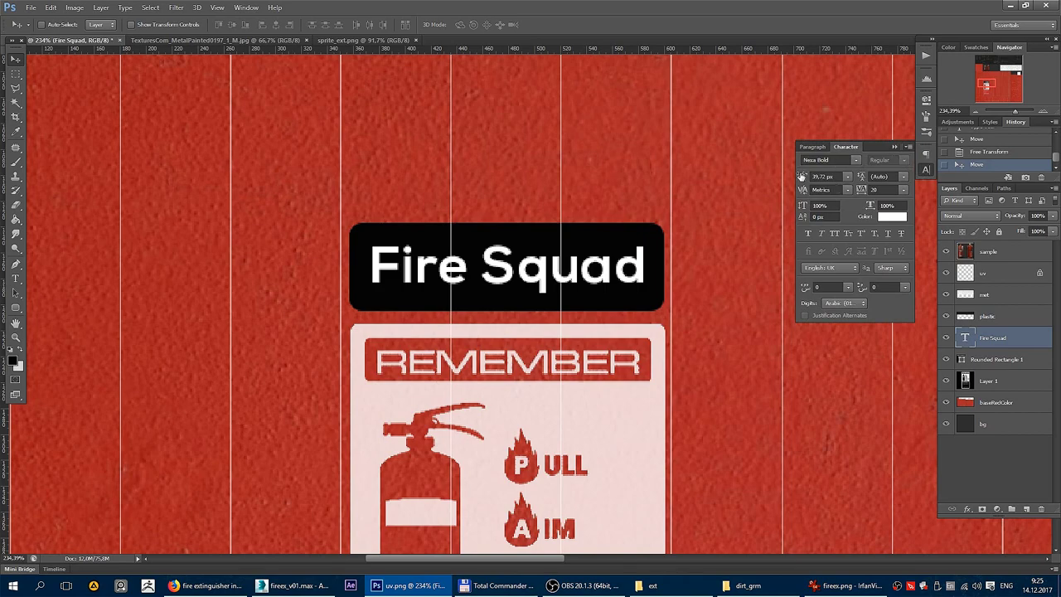
left_click(855, 159)
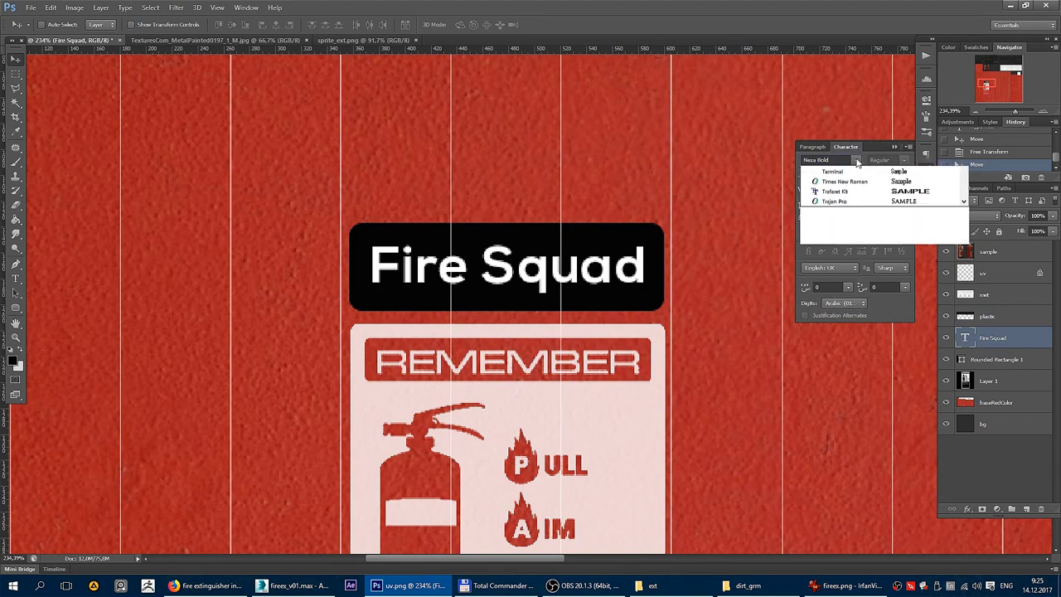
scroll(862, 357, "up", 3)
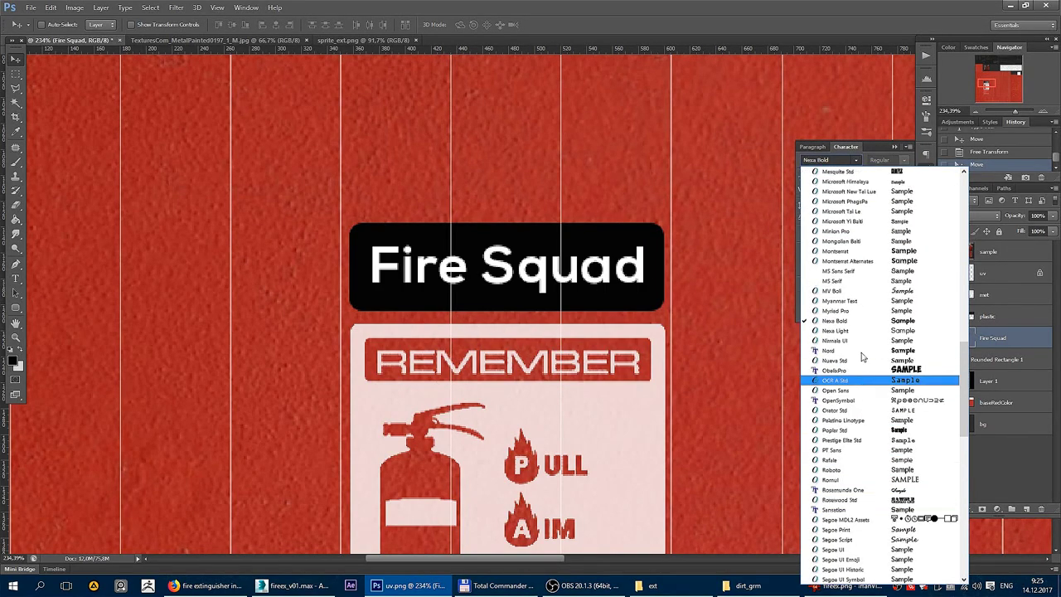
scroll(863, 357, "up", 4)
scroll(862, 356, "up", 3)
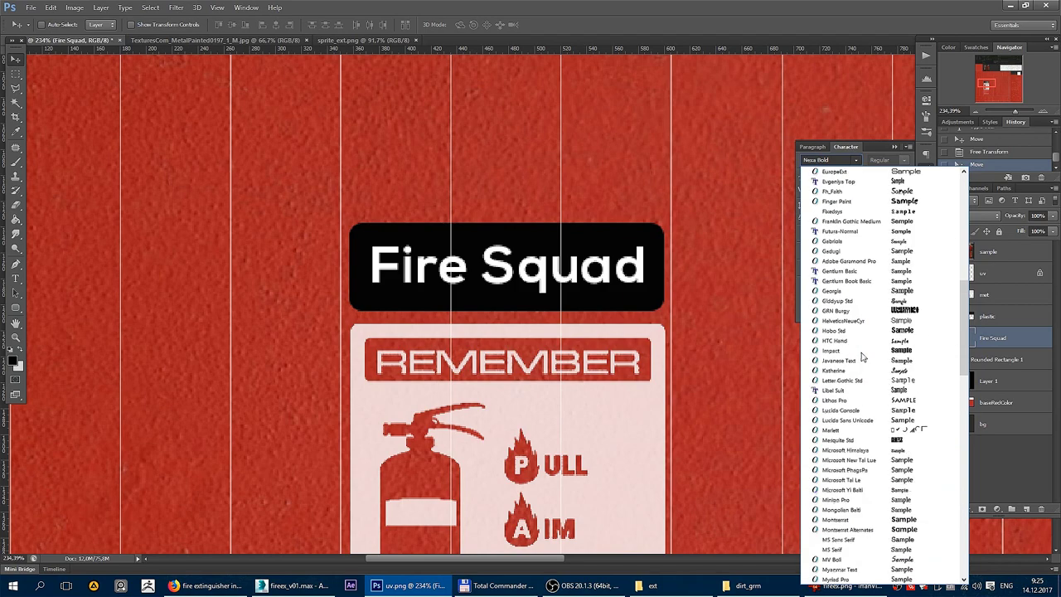
left_click(845, 172)
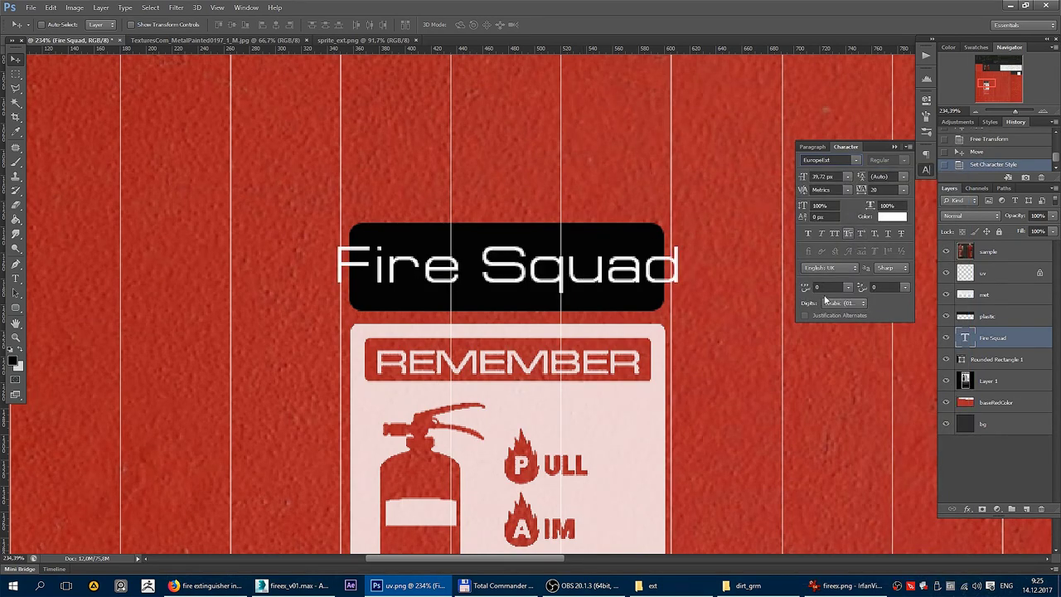
left_click(835, 233)
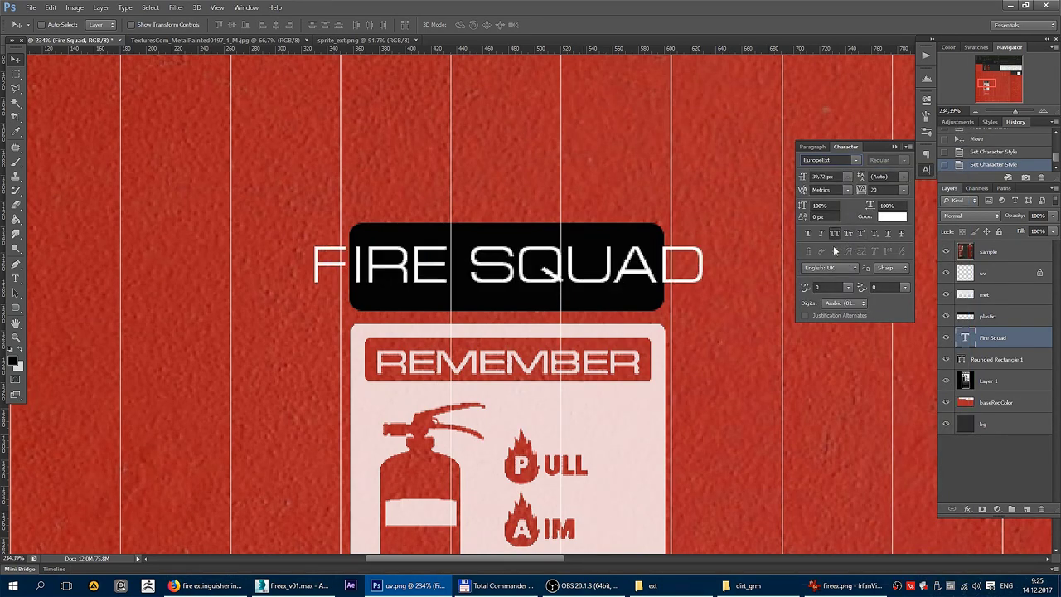
left_click(808, 233)
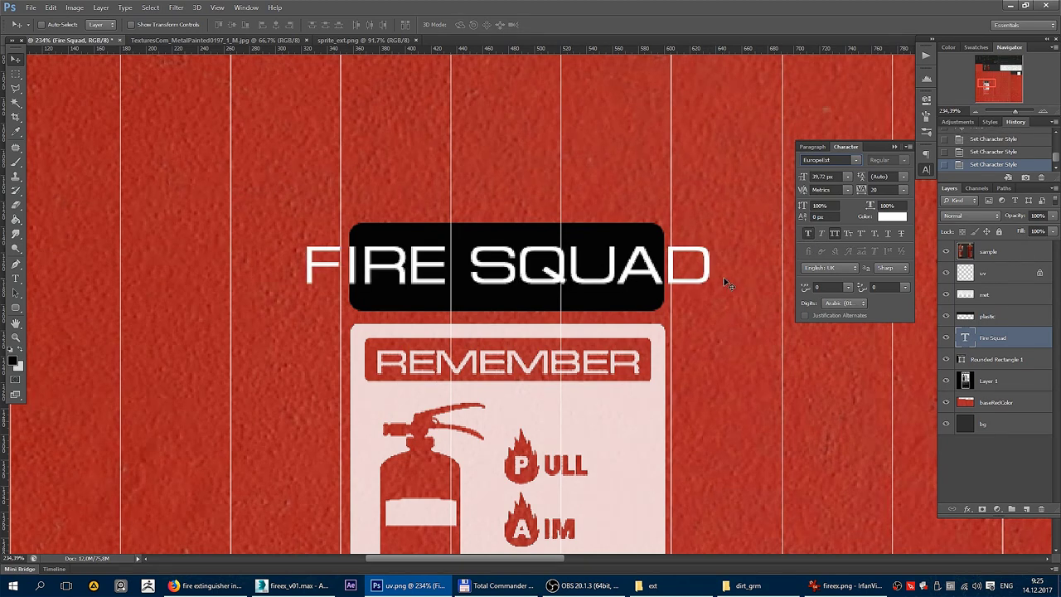
Shrink the FIRE SQUAD title to fit and centre it inside the banner.
key("ctrl+t")
left_click_drag(711, 284, 651, 285)
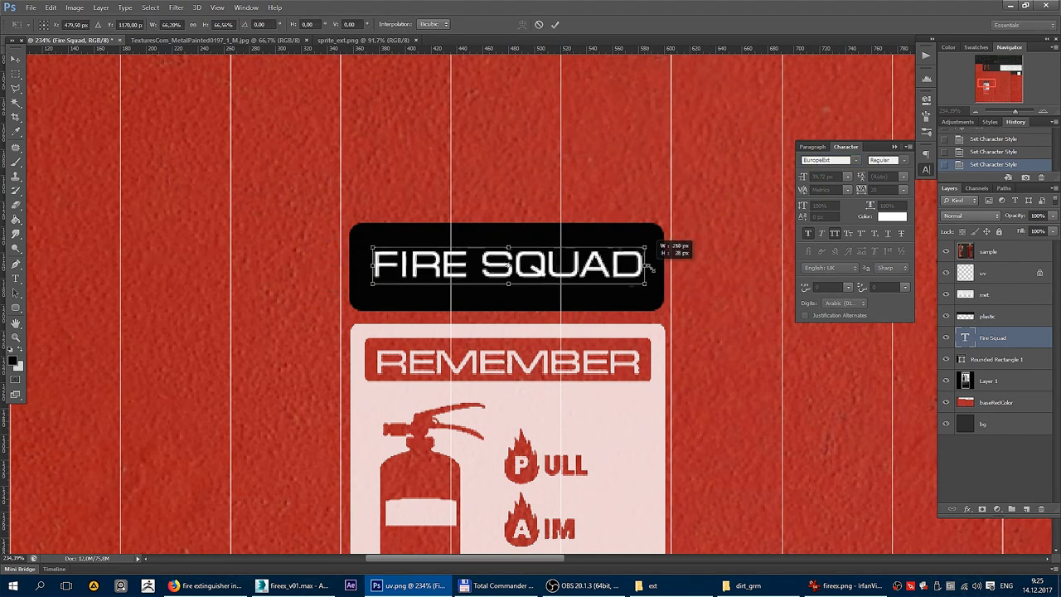
key("Return")
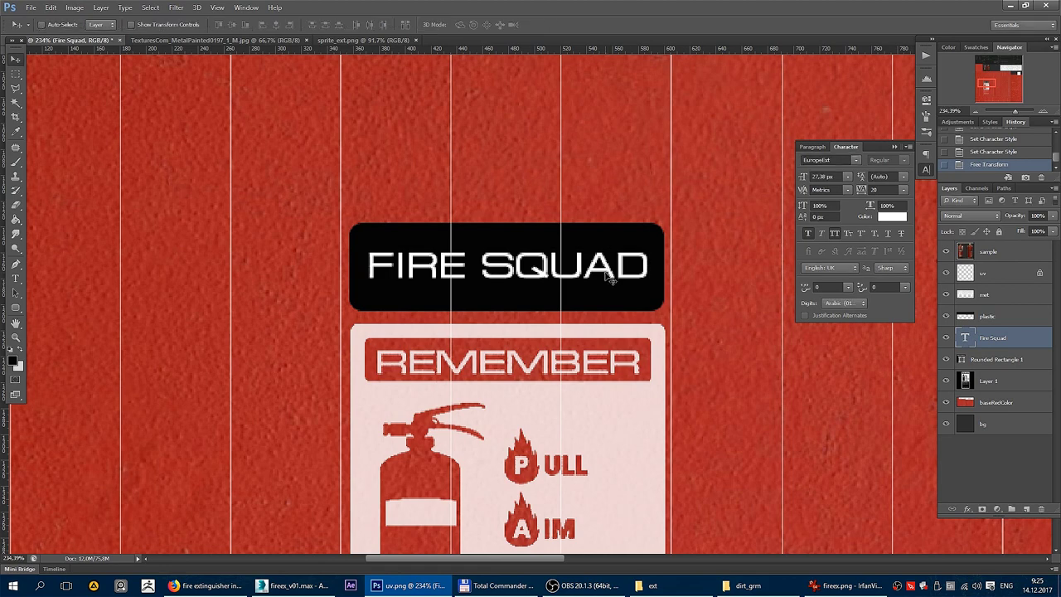
left_click_drag(604, 266, 608, 267)
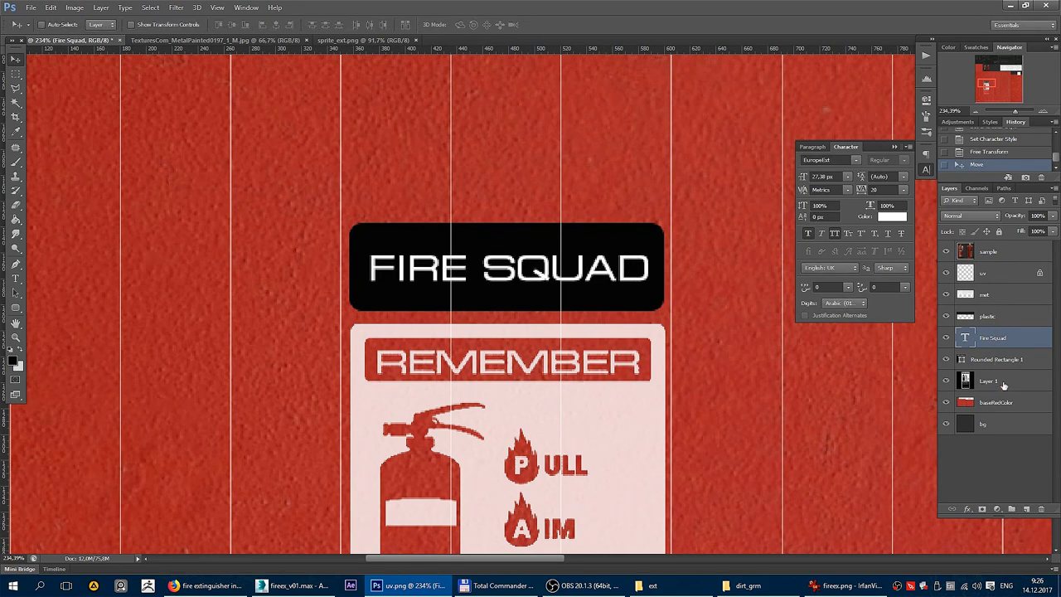
Recolour the banner fill to blue #1461b0 and set its layer opacity to 80%.
double_click(963, 360)
left_click(903, 156)
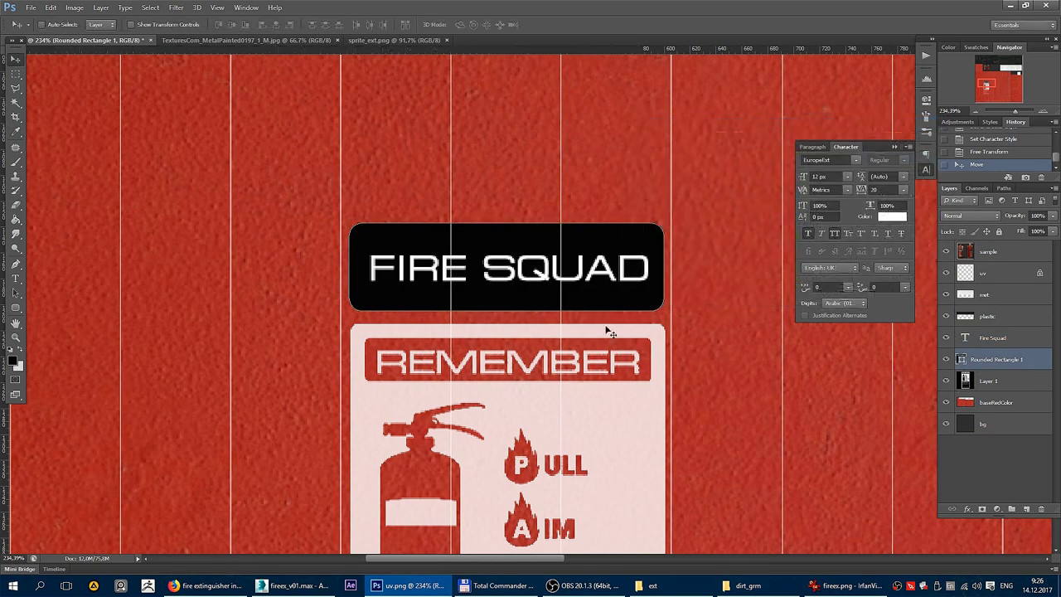
scroll(608, 332, "down", 4)
mouse_move(580, 201)
left_mouse_down()
mouse_move(550, 372)
mouse_move(513, 445)
mouse_move(539, 233)
left_mouse_up()
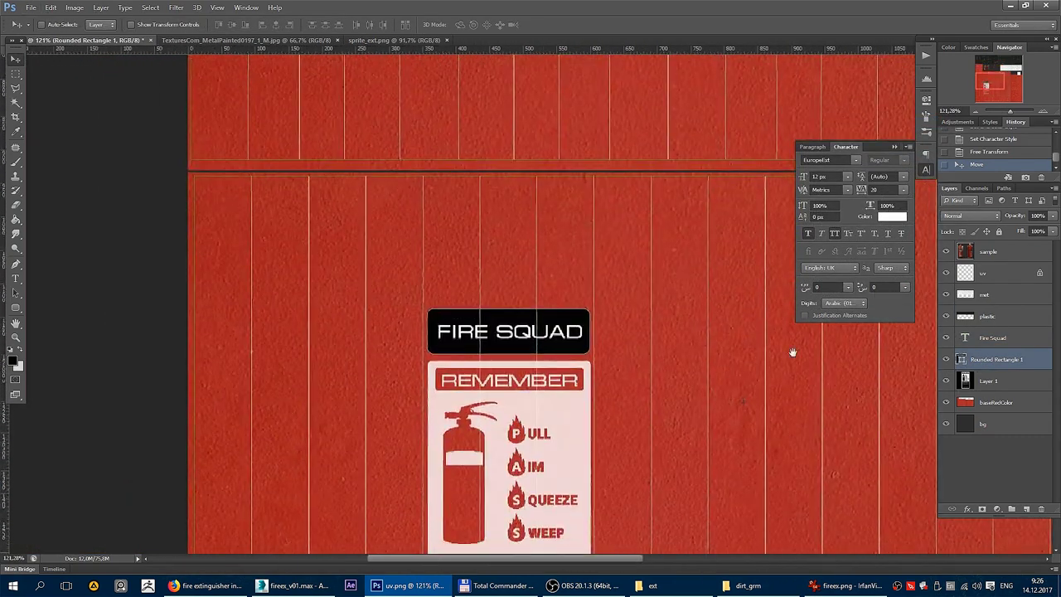
double_click(961, 359)
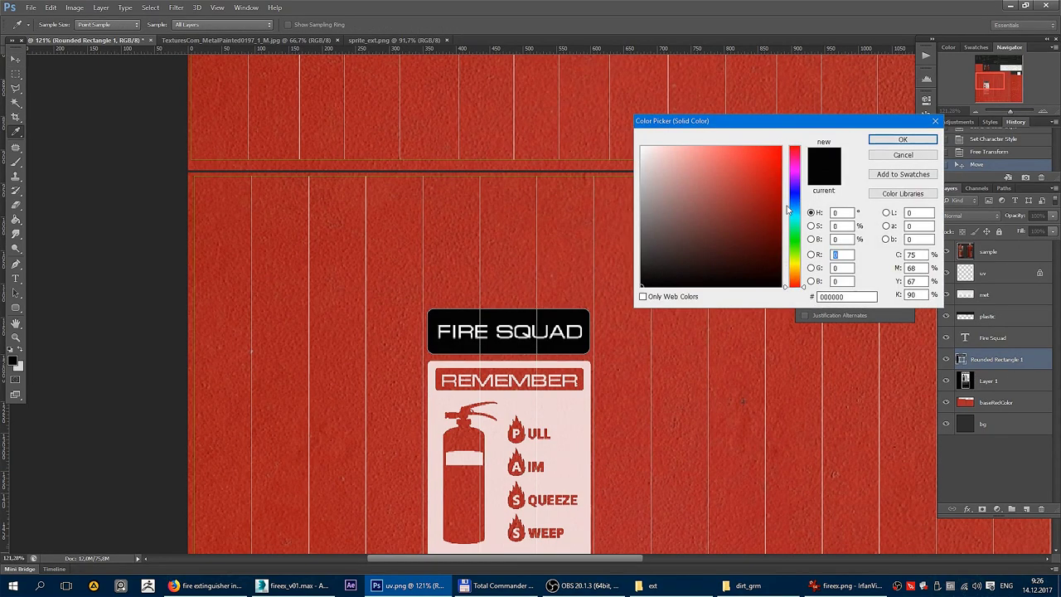
left_click_drag(788, 211, 785, 205)
left_click(750, 170)
left_click_drag(750, 170, 766, 190)
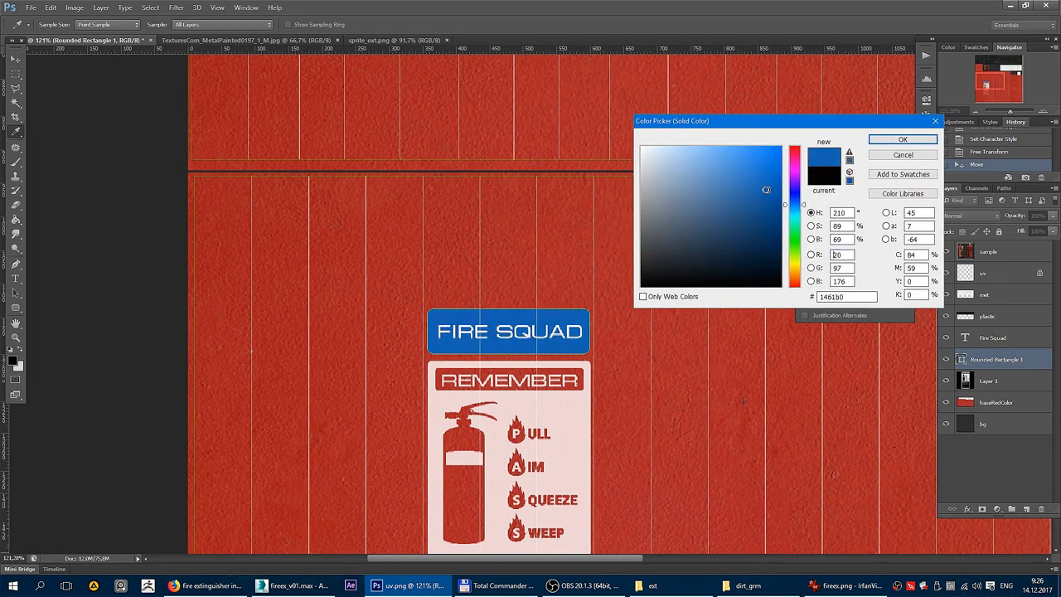
key("Return")
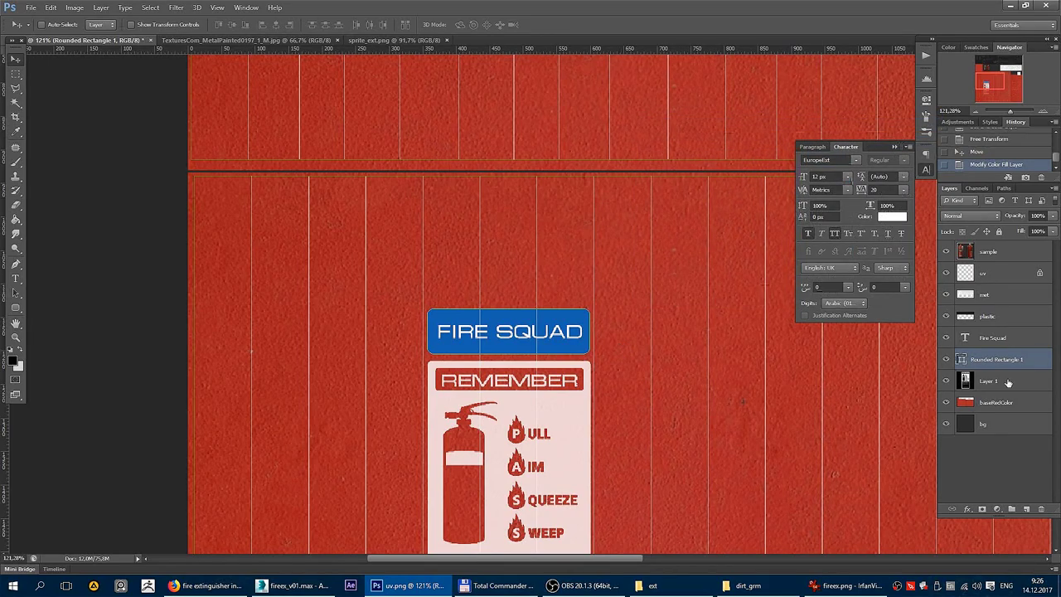
key("8")
Hide the uv wireframe layer and the side panels for a clear canvas.
scroll(585, 345, "up", 3)
scroll(569, 342, "down", 1)
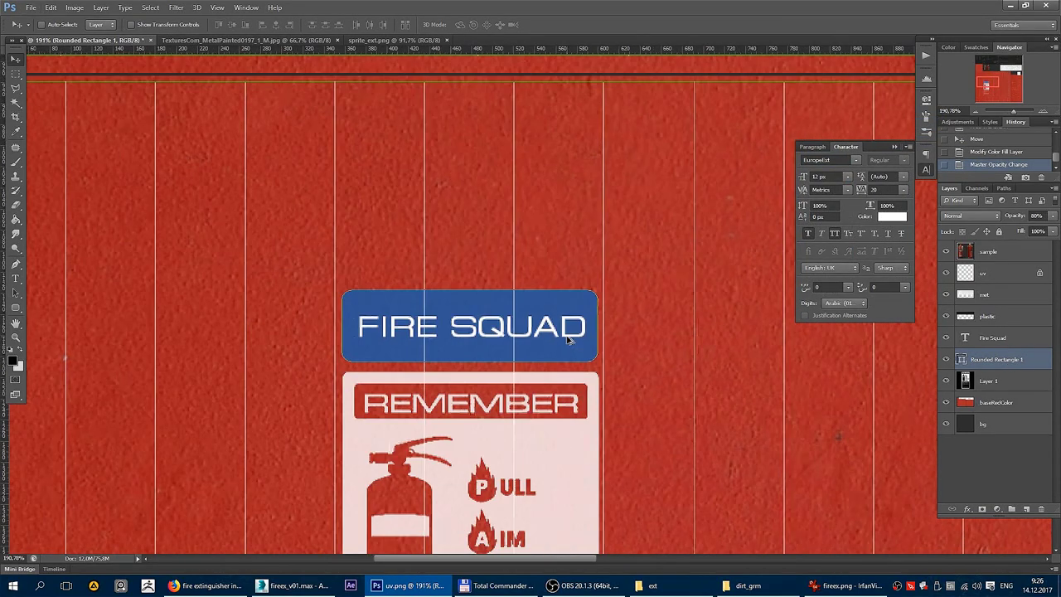
left_click(997, 404)
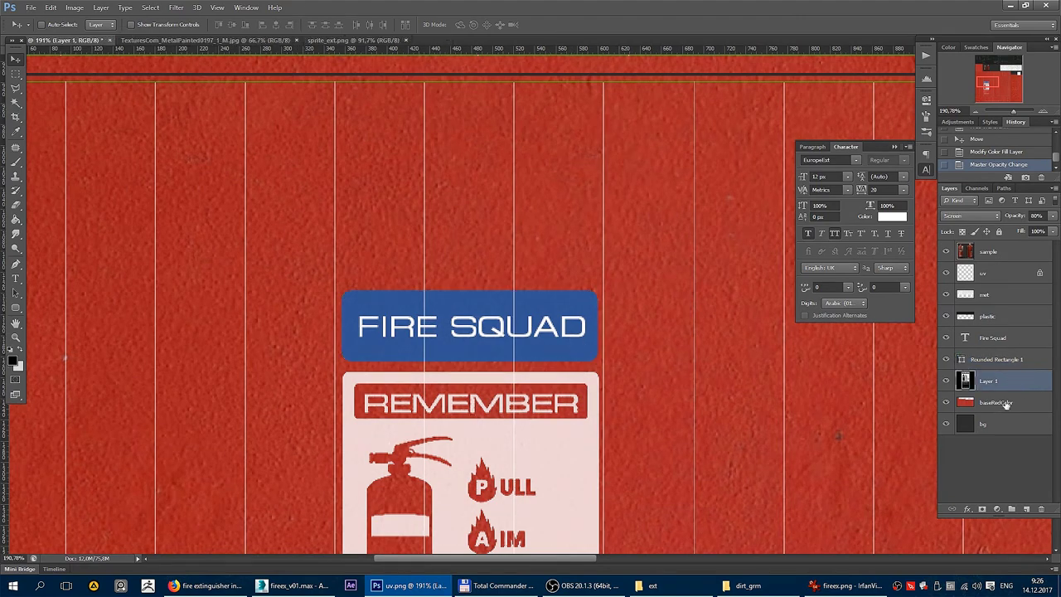
scroll(612, 337, "down", 2)
scroll(615, 360, "down", 2)
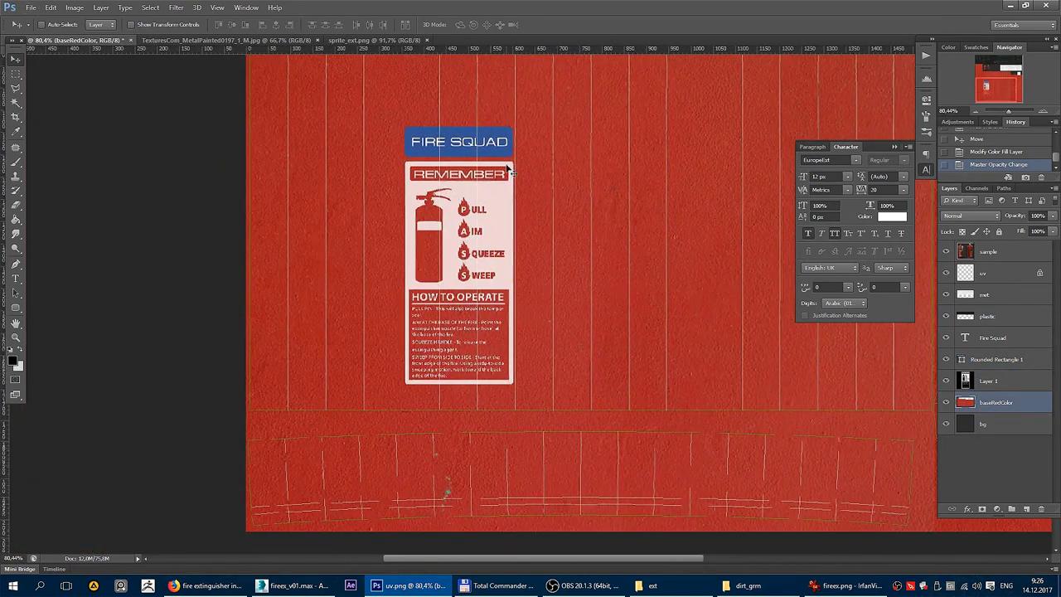
scroll(525, 291, "down", 1)
scroll(597, 173, "up", 1)
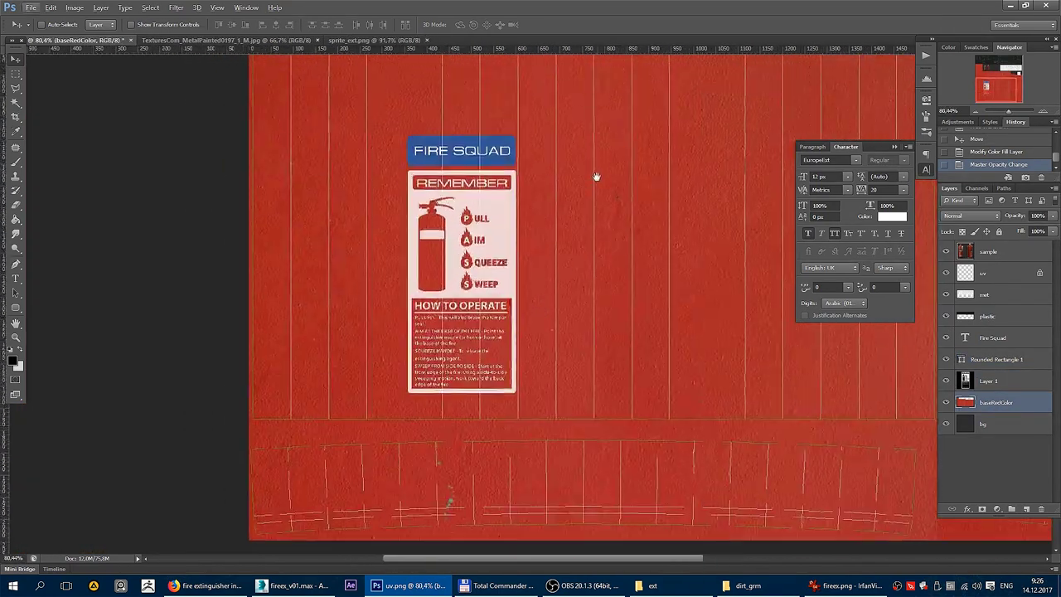
left_click(946, 273)
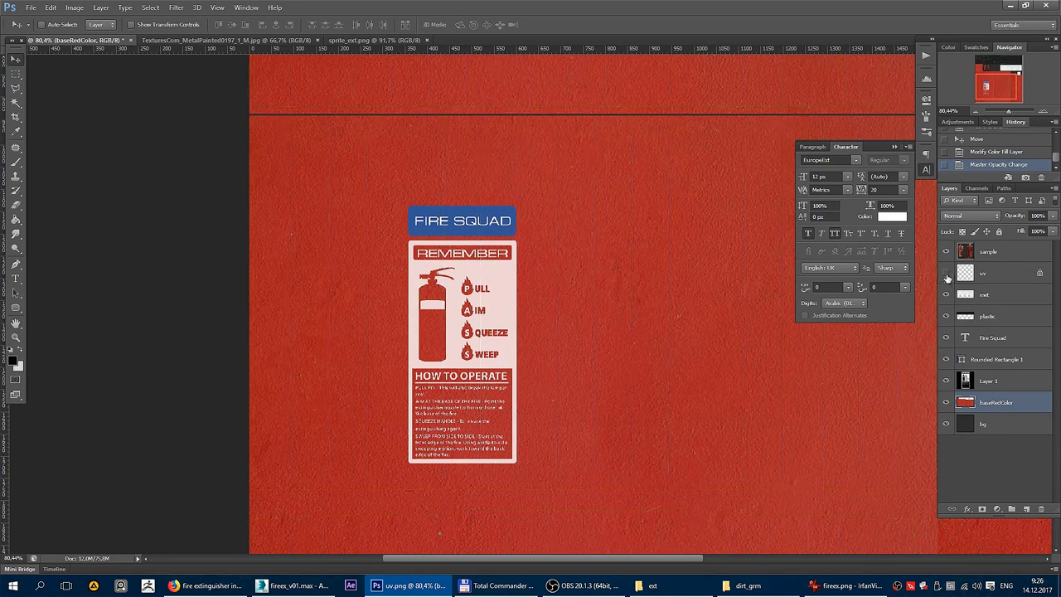
scroll(616, 326, "down", 3)
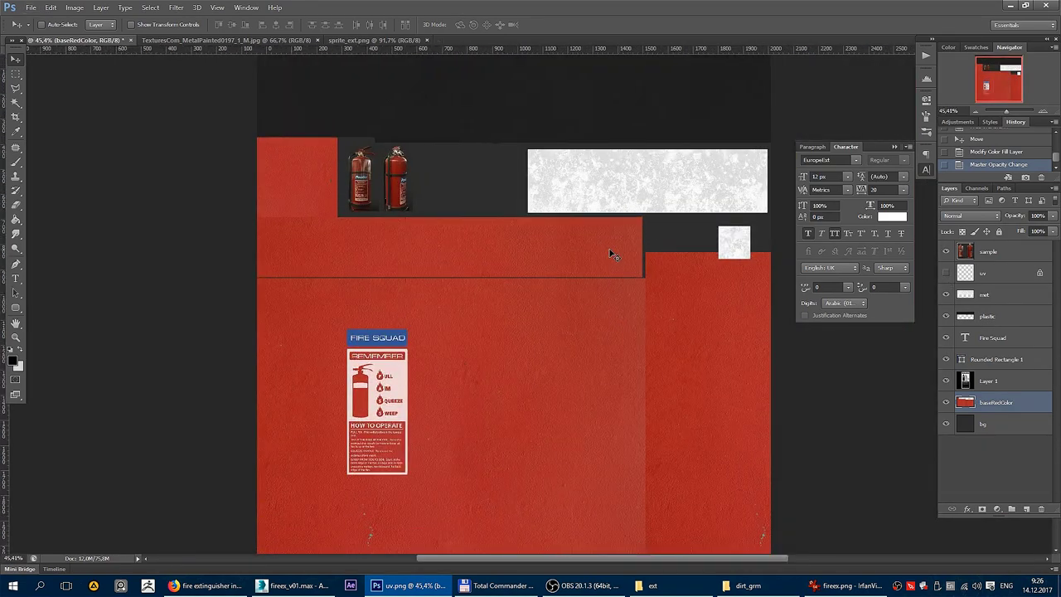
key("Tab")
key("Tab")
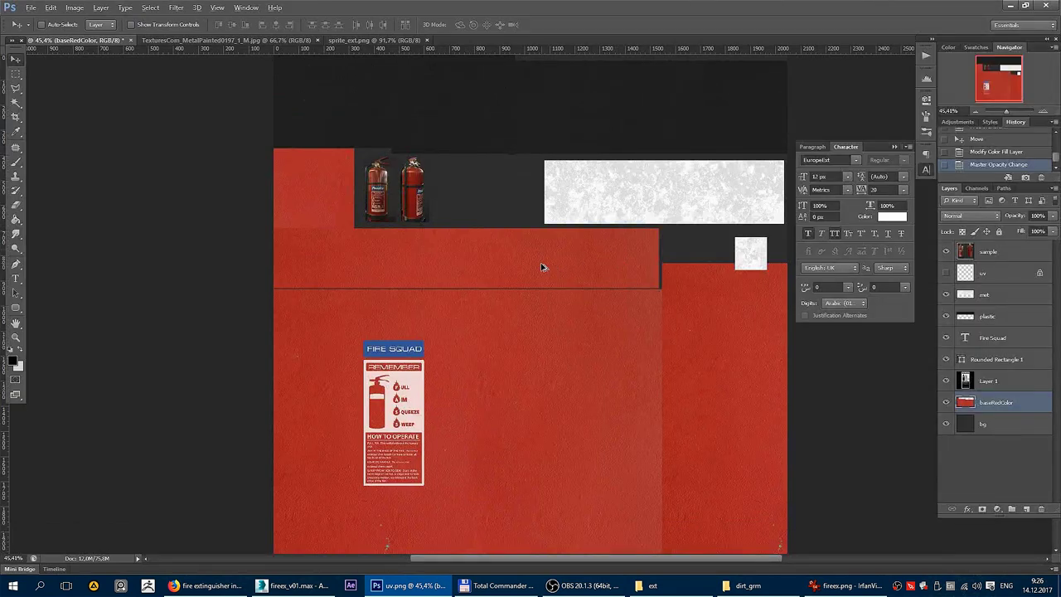
Float the uv.png window, close the TexturesCom metal and sprite_ext.png documents, and begin Save As.
scroll(542, 265, "down", 3)
left_click_drag(519, 43, 268, 57)
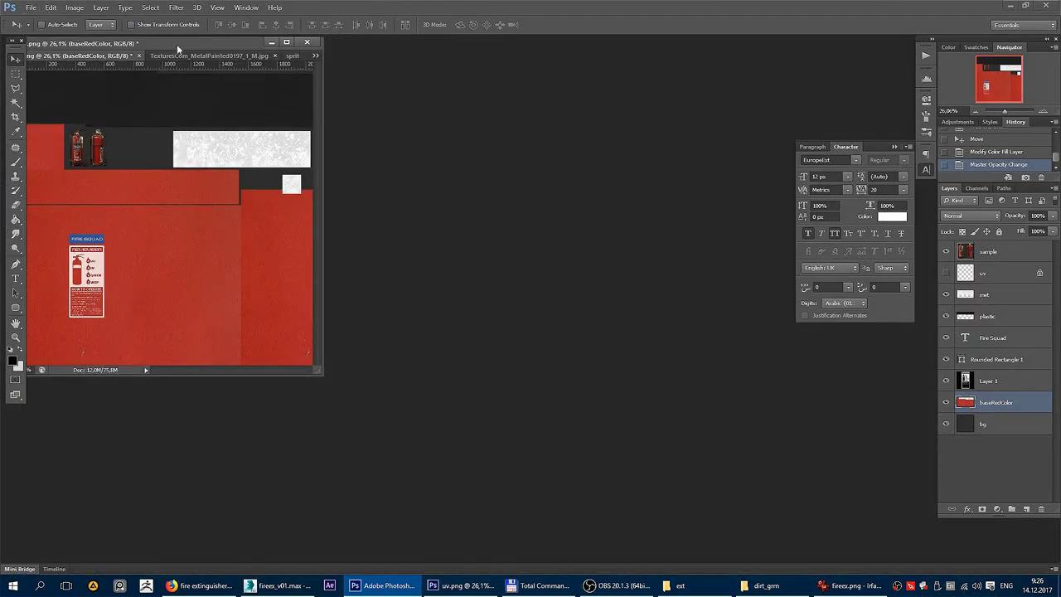
left_click_drag(176, 44, 298, 67)
key("ctrl+Tab")
key("ctrl+w")
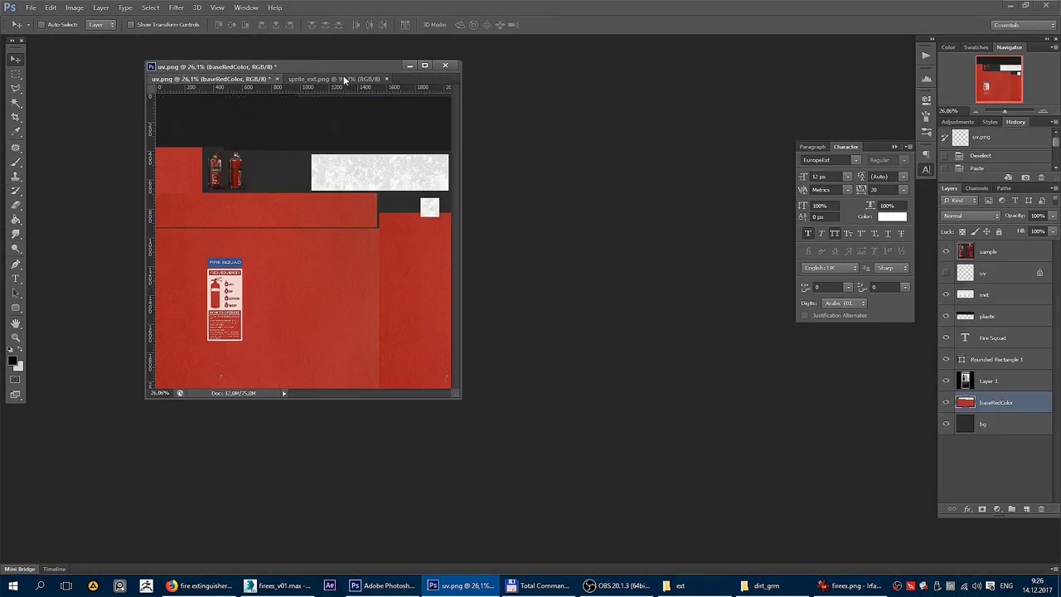
left_click(344, 80)
key("ctrl+w")
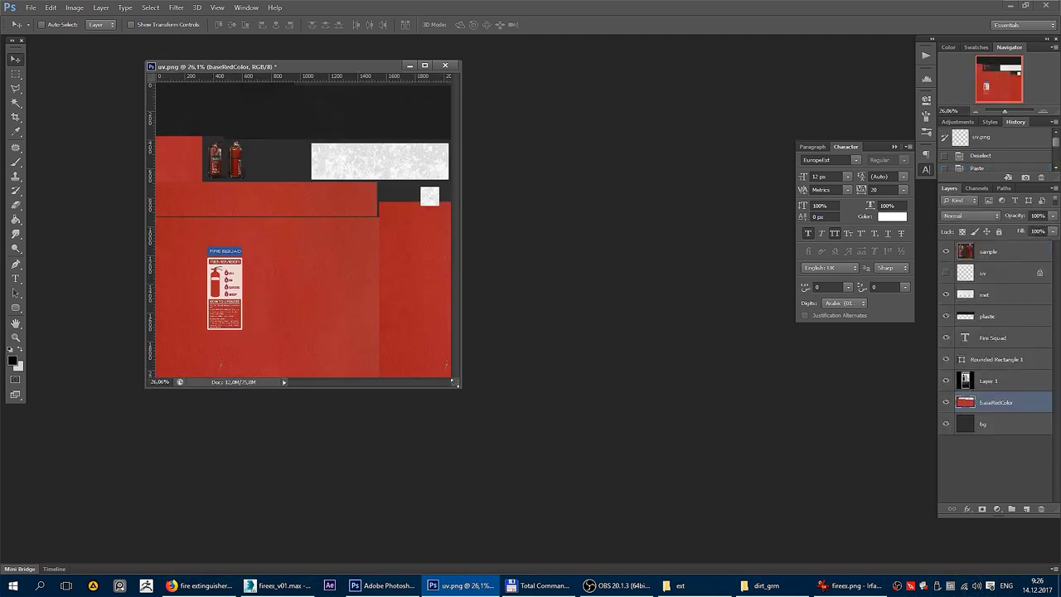
left_click_drag(454, 384, 619, 511)
key("ctrl+shift+s")
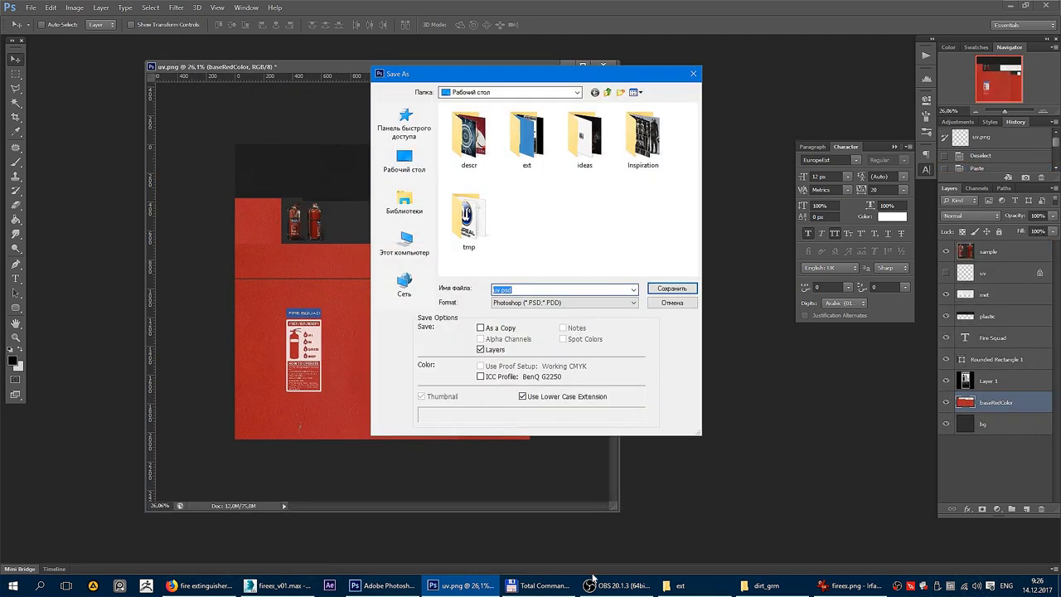
Save the texture as fireext_v01.psd in the textures folder.
left_click(543, 586)
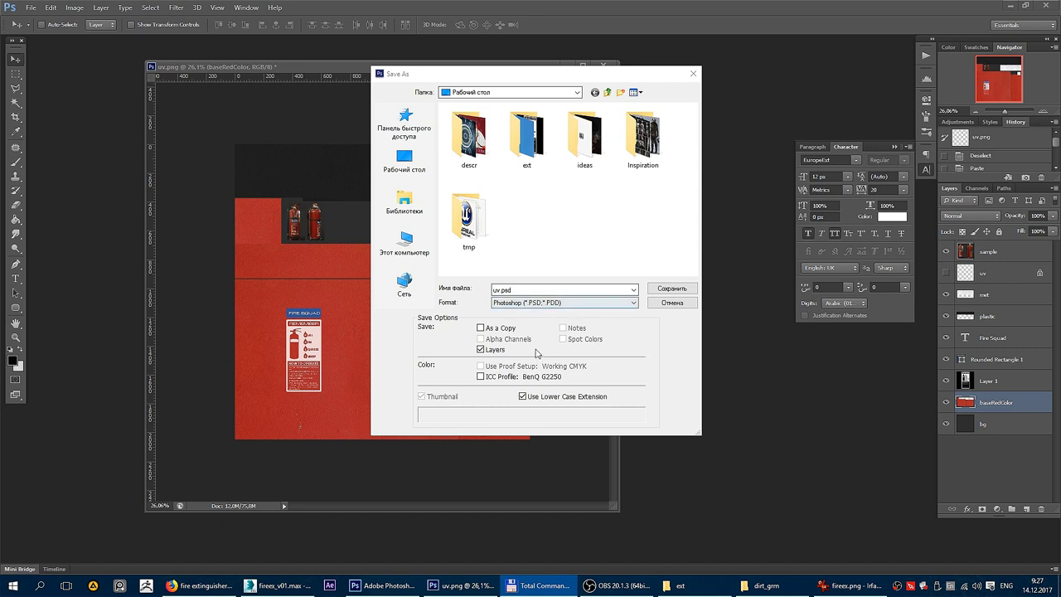
left_click(522, 290)
key("ctrl+a")
key("ctrl+v")
left_click(684, 289)
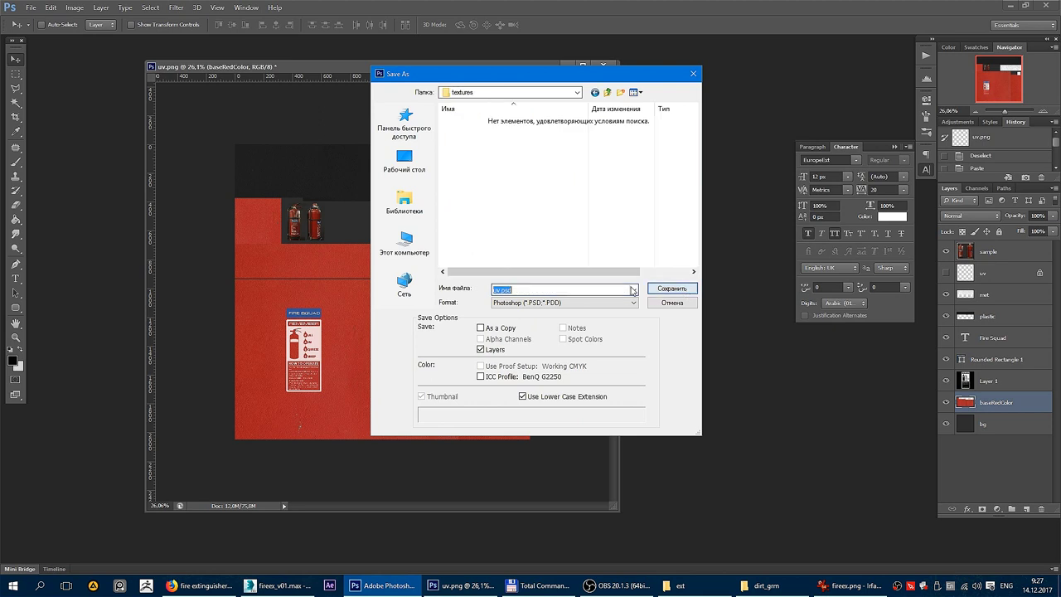
key("BackSpace")
type("fireext_v01")
key("Return")
Save a PNG copy named fireext_v01.png, accepting the default PNG options.
key("ctrl+shift+s")
left_click(530, 303)
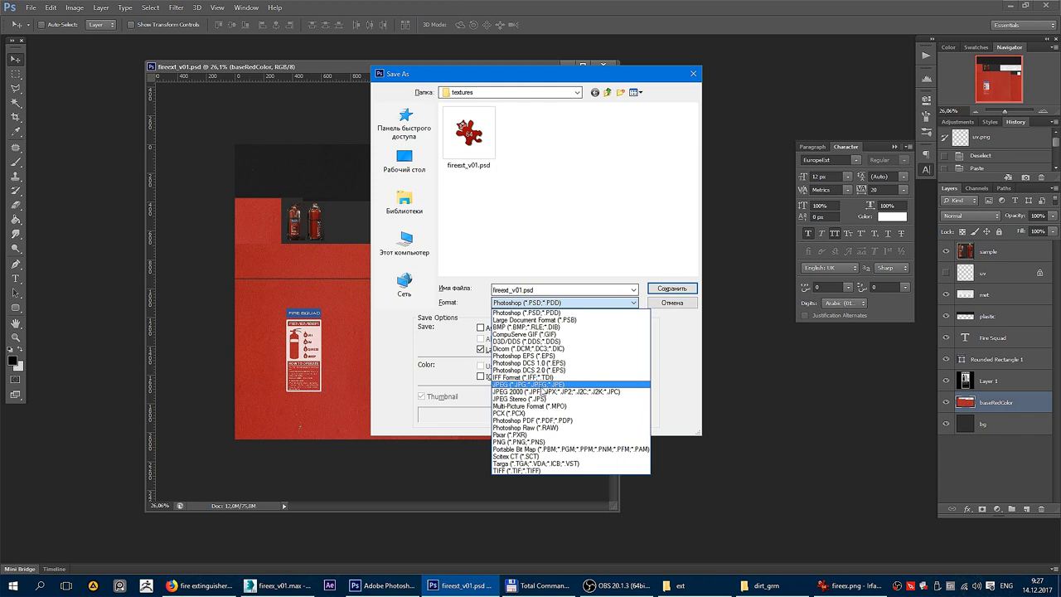
left_click(551, 386)
left_click(565, 303)
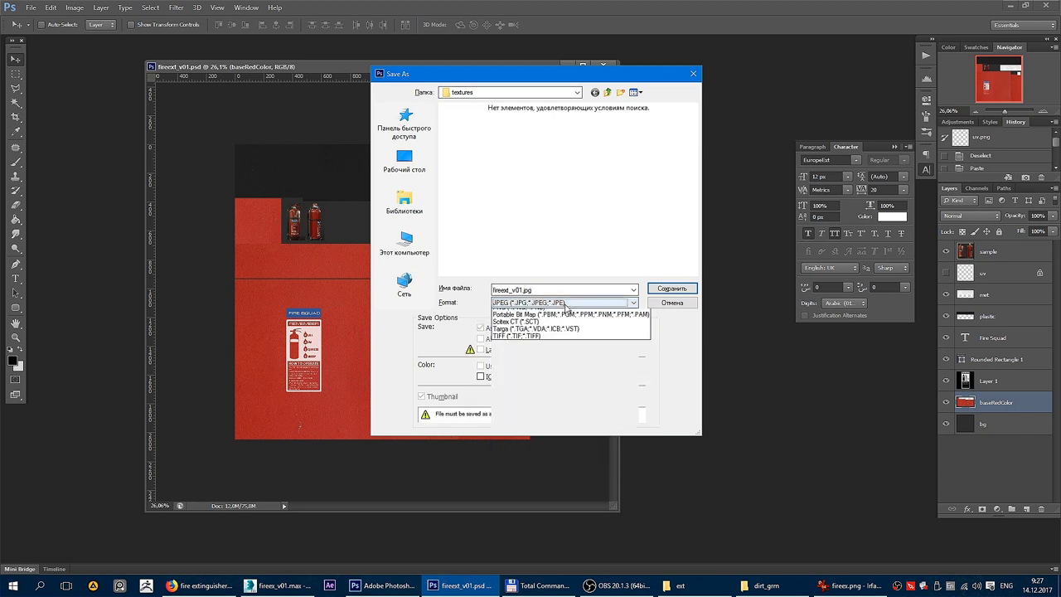
left_click(518, 442)
double_click(514, 292)
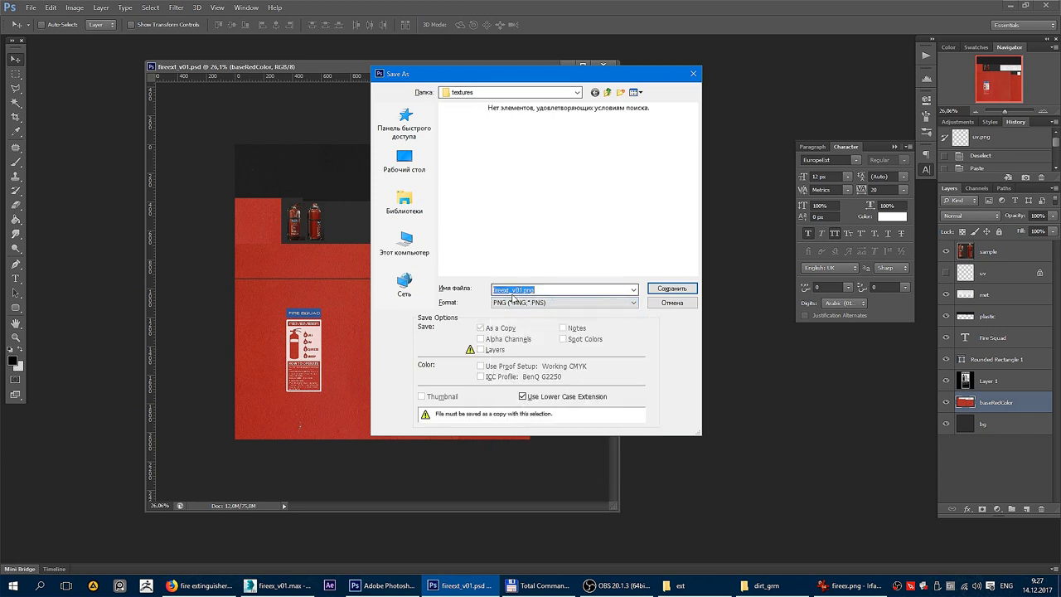
left_click(672, 289)
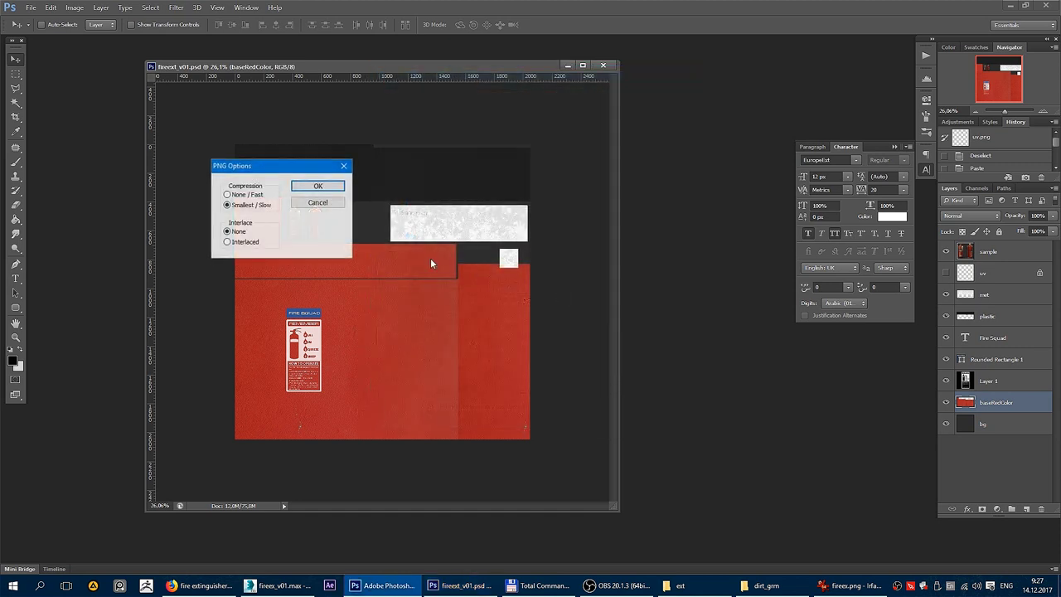
left_click(315, 185)
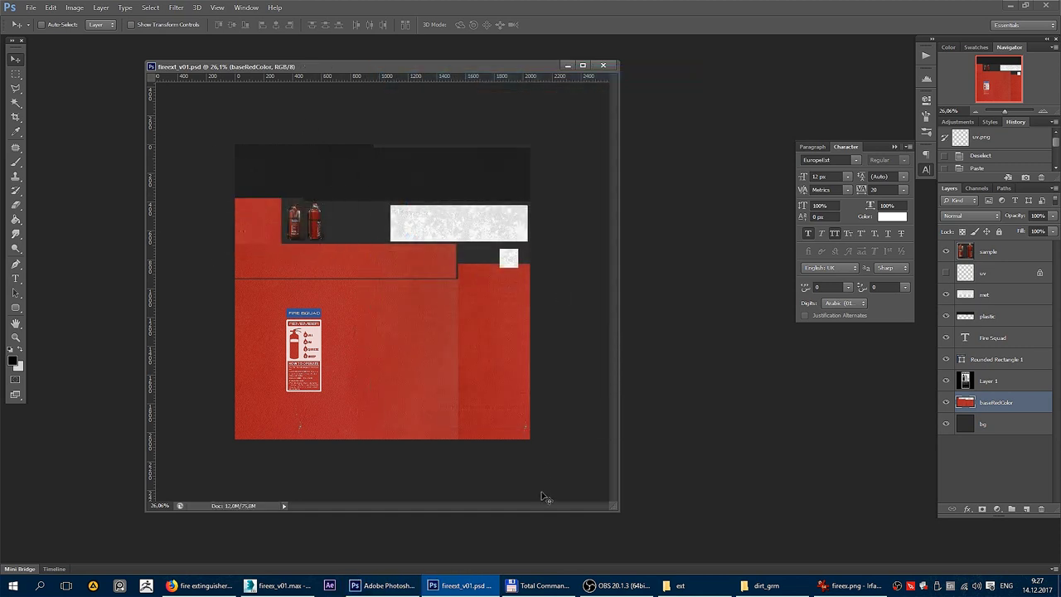
In 3ds Max, Collapse All the extinguisher's unwrap into editable poly, orbit, and open Start menu.
left_click(277, 585)
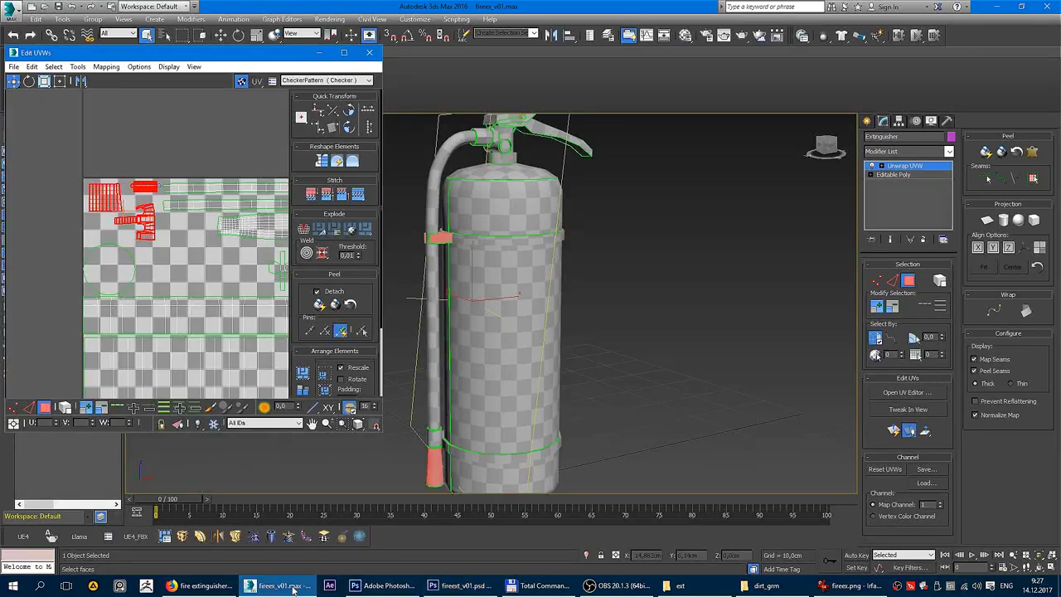
right_click(641, 320)
left_click(683, 299)
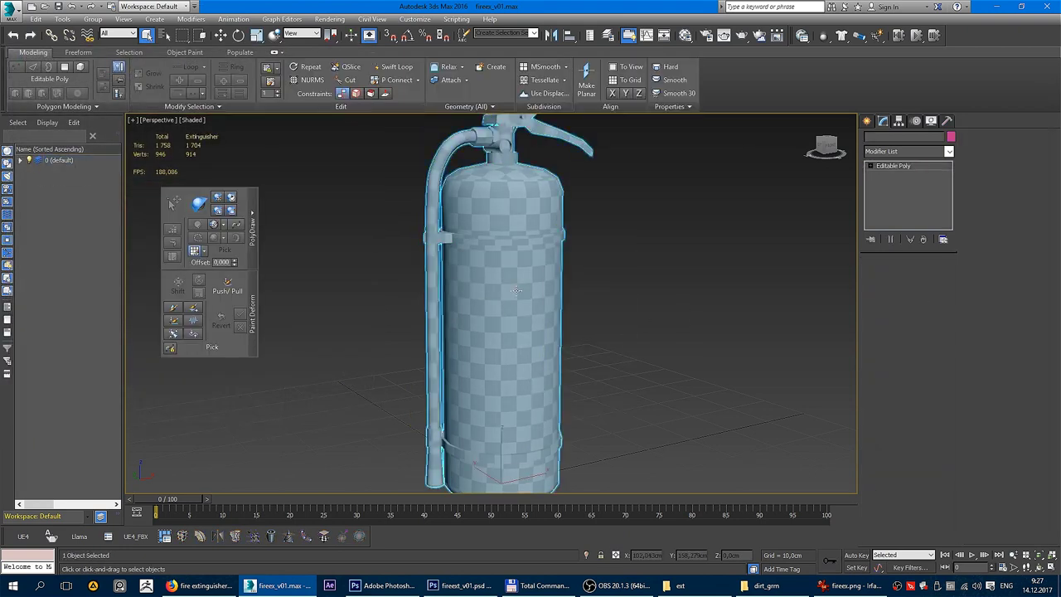
left_click_drag(530, 340, 507, 332)
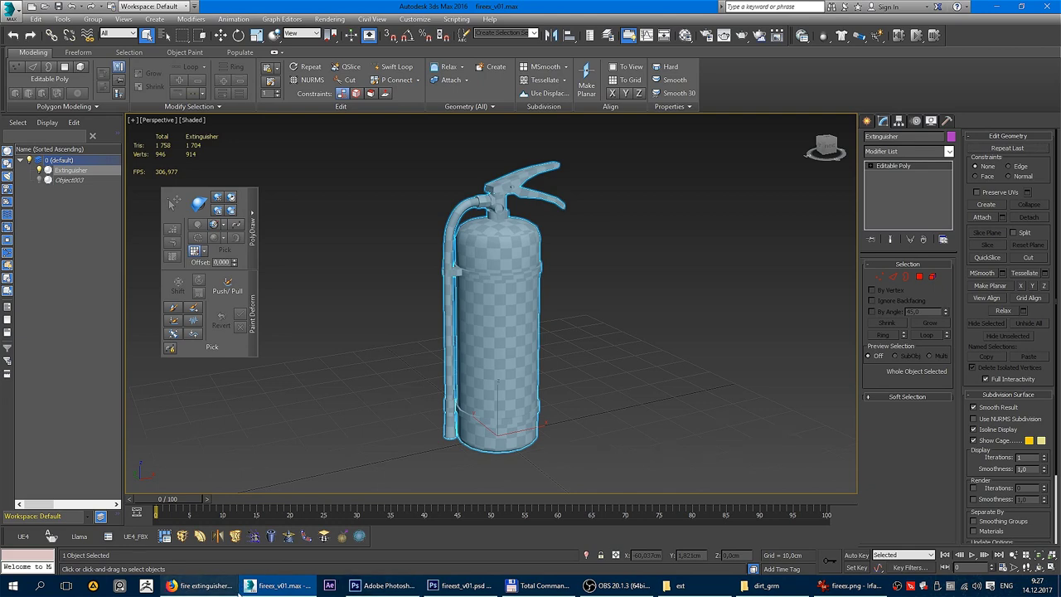
left_click(17, 587)
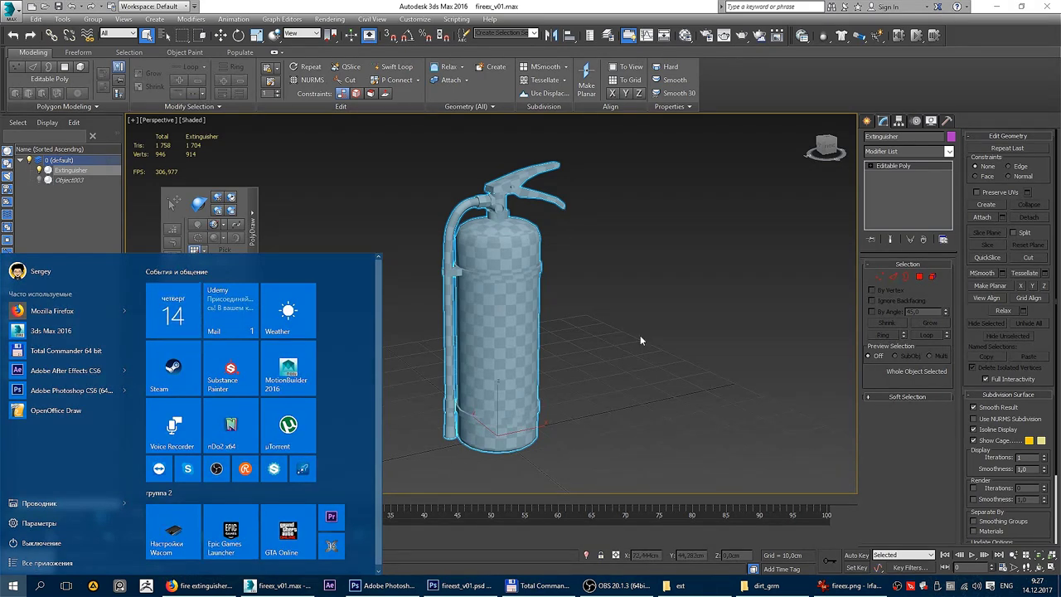
Show the UV lines layer again, pan the texture sheet, and return to Standard Screen Mode.
left_click(460, 586)
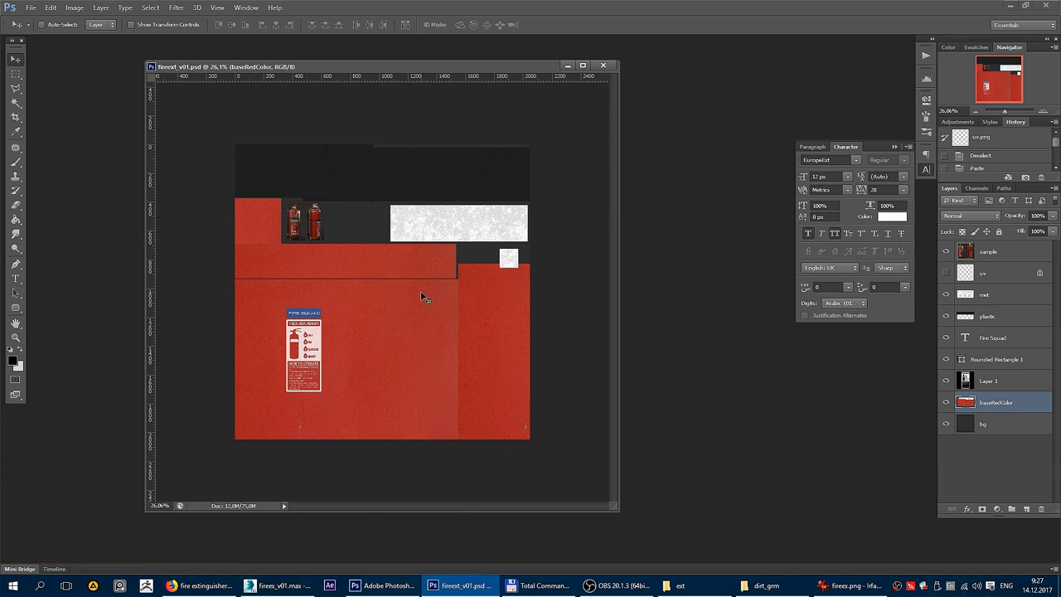
scroll(400, 303, "up", 3)
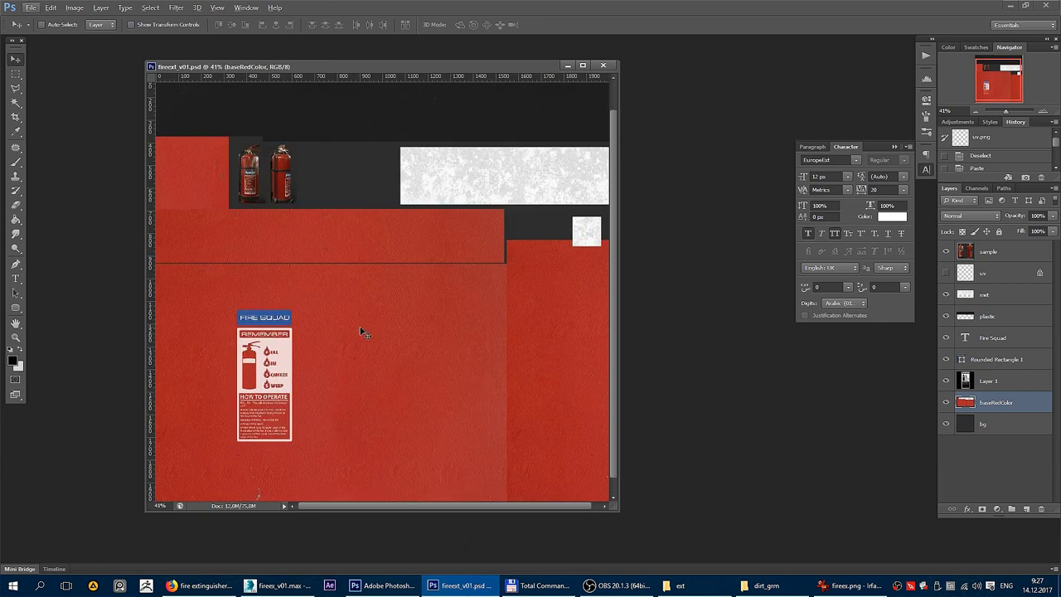
scroll(401, 257, "up", 2)
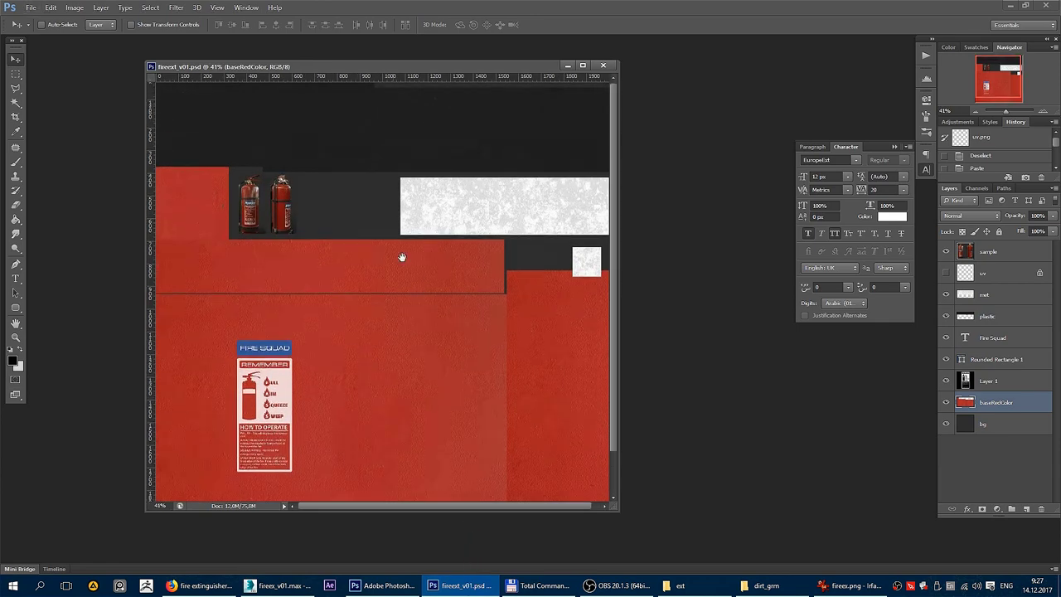
left_click(947, 272)
key("f")
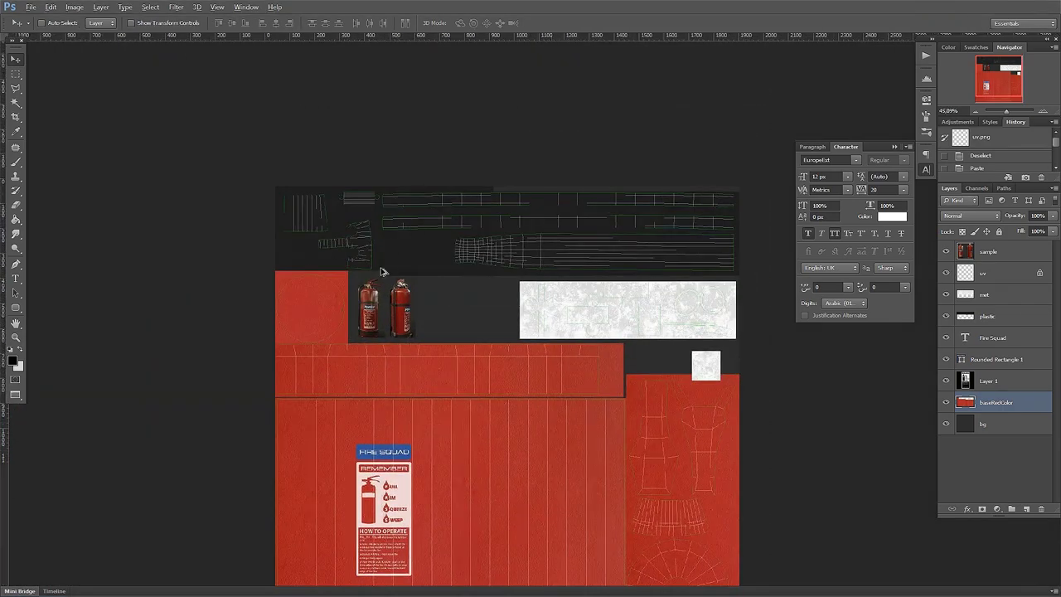
scroll(377, 270, "up", 3)
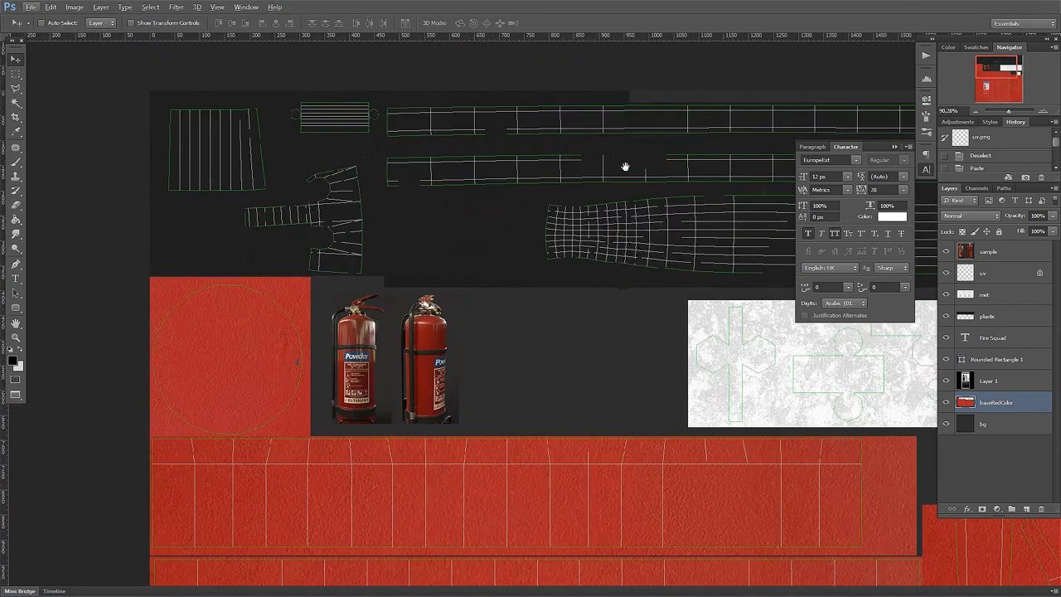
left_click_drag(625, 166, 321, 247)
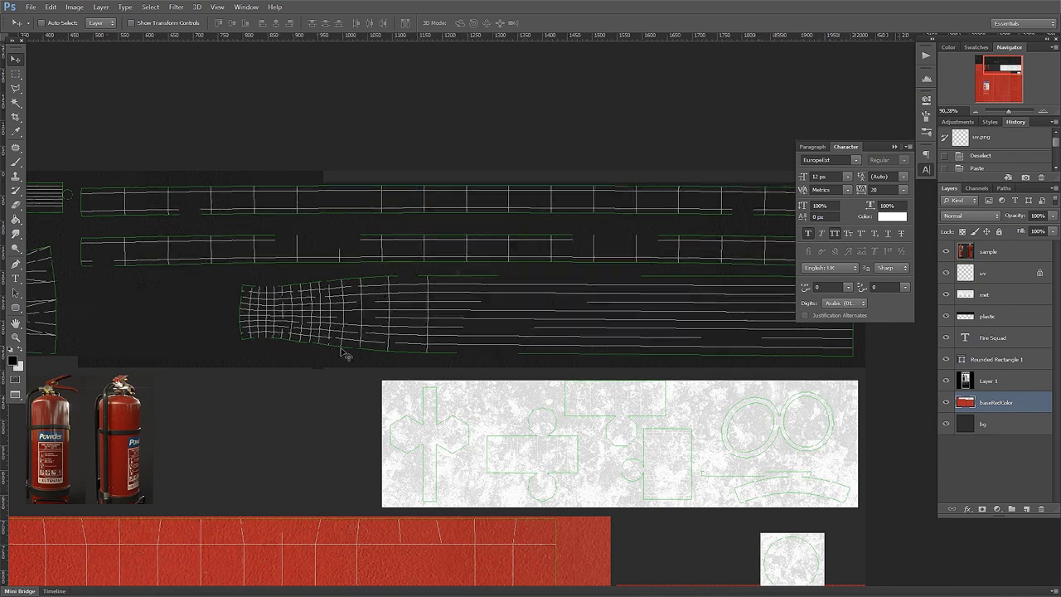
scroll(372, 274, "down", 1)
scroll(436, 315, "down", 1)
scroll(355, 217, "down", 1)
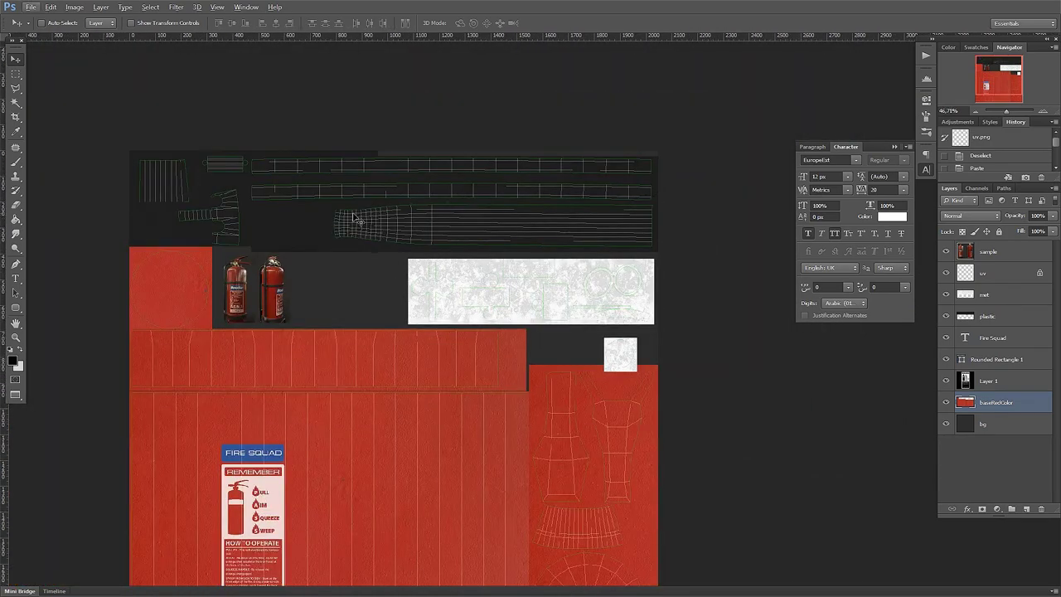
key("f")
key("f")
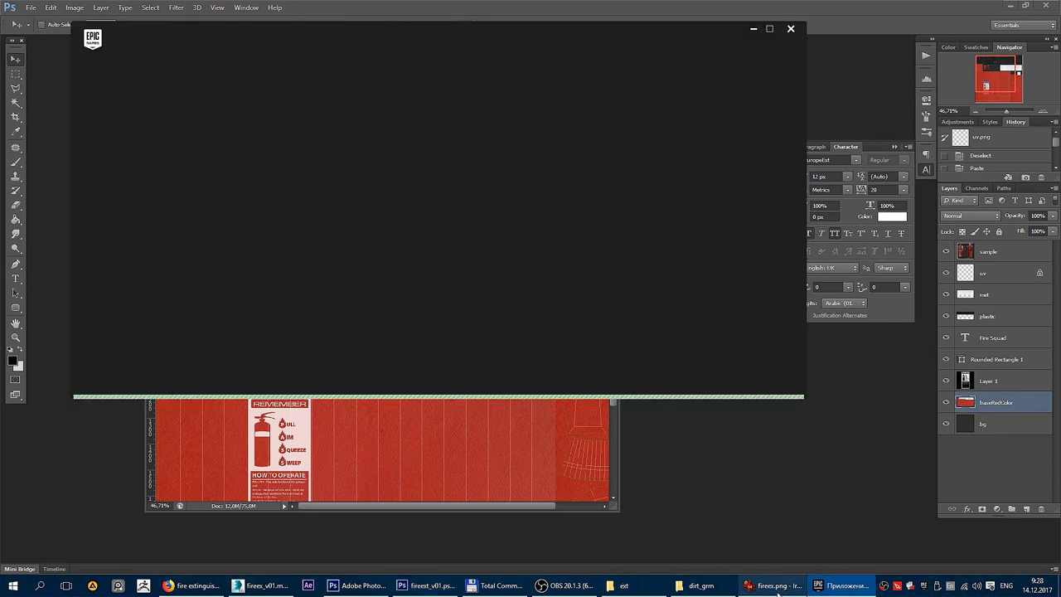
Preview iron_texture1279B.png and iron_texture1279.jpg in IrfanView, then drag iron_texture1279B.png into Photoshop.
left_click(651, 592)
double_click(423, 176)
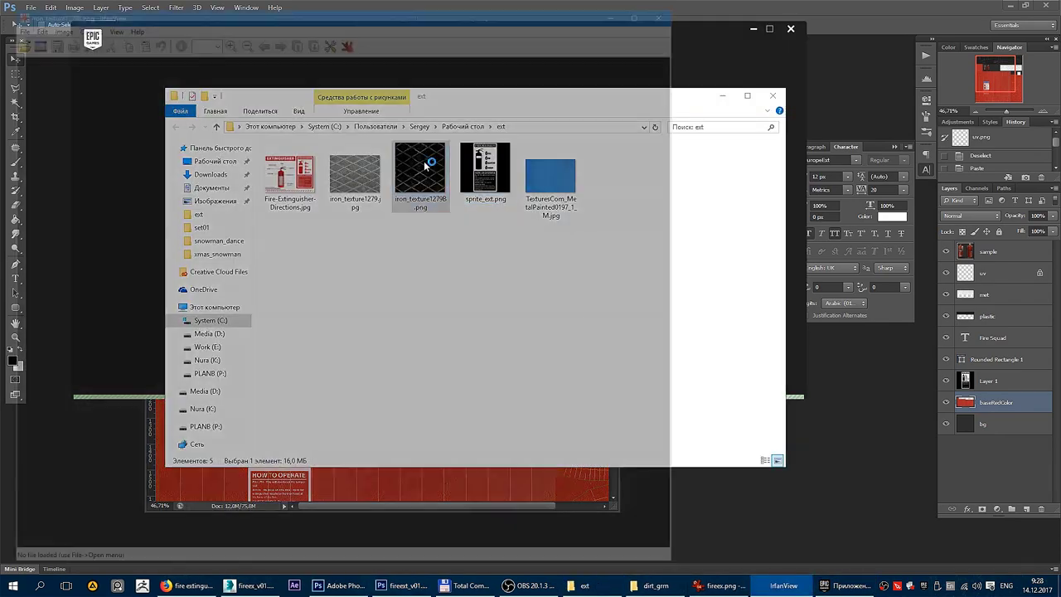
left_click(501, 8)
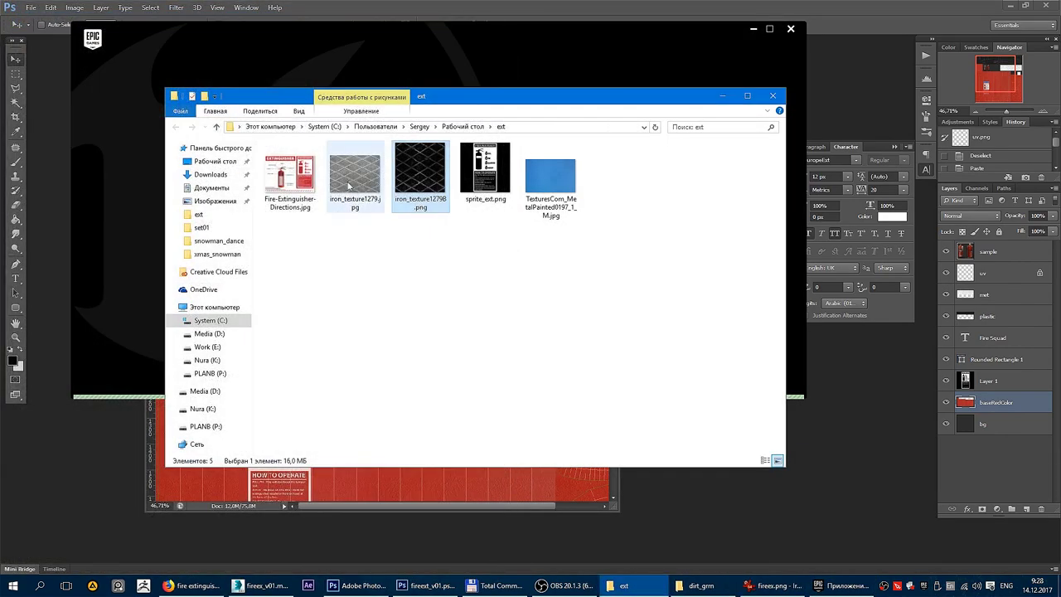
double_click(356, 169)
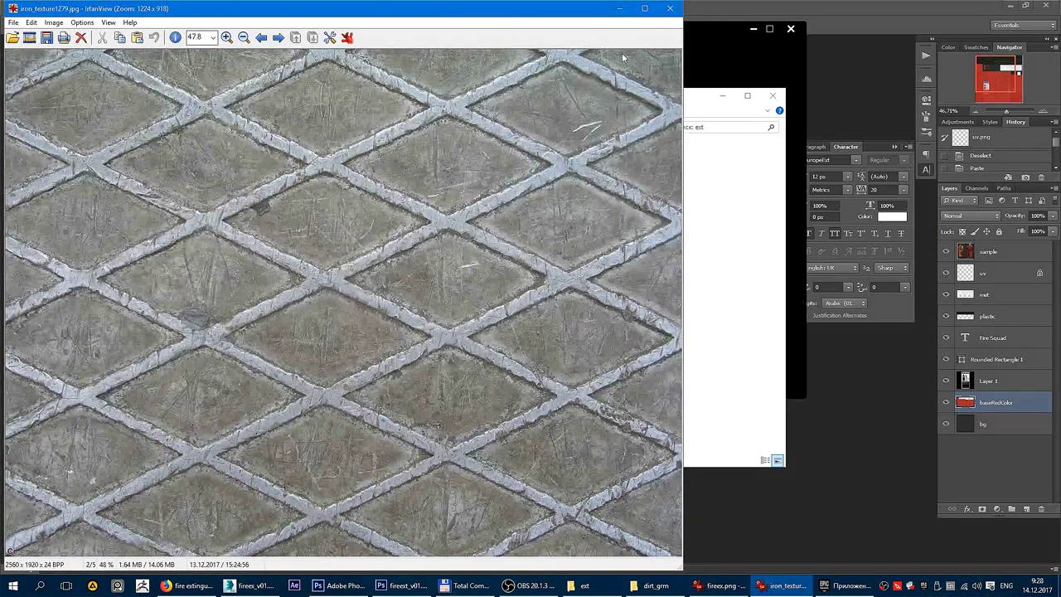
left_click(670, 9)
double_click(423, 174)
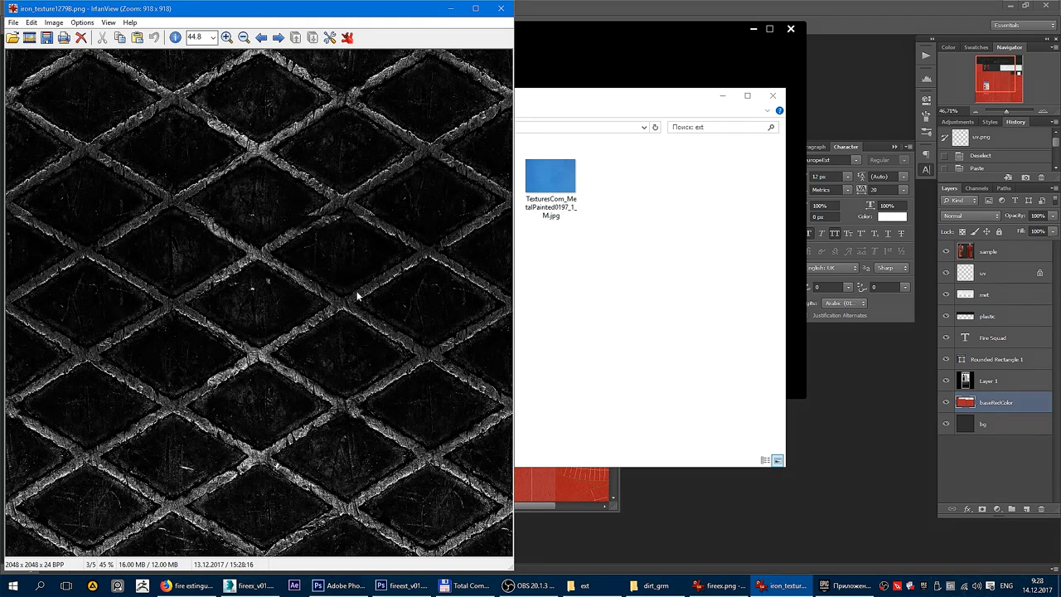
left_click(501, 8)
left_click_drag(418, 174, 847, 80)
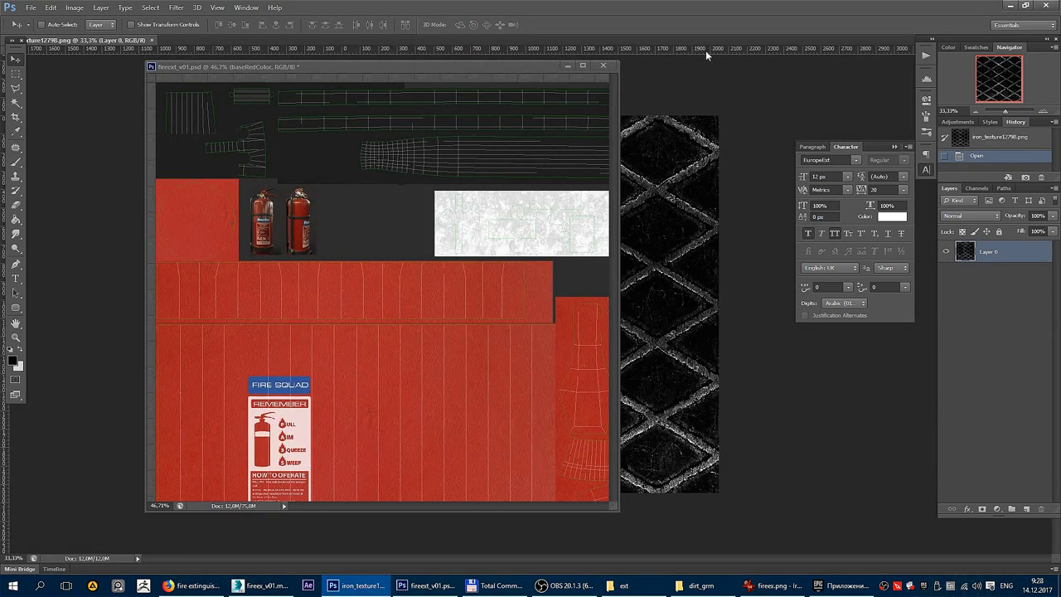
Paste the dark iron mesh texture above the met layer in fireext_v01 and scale it to 25%.
key("ctrl+a")
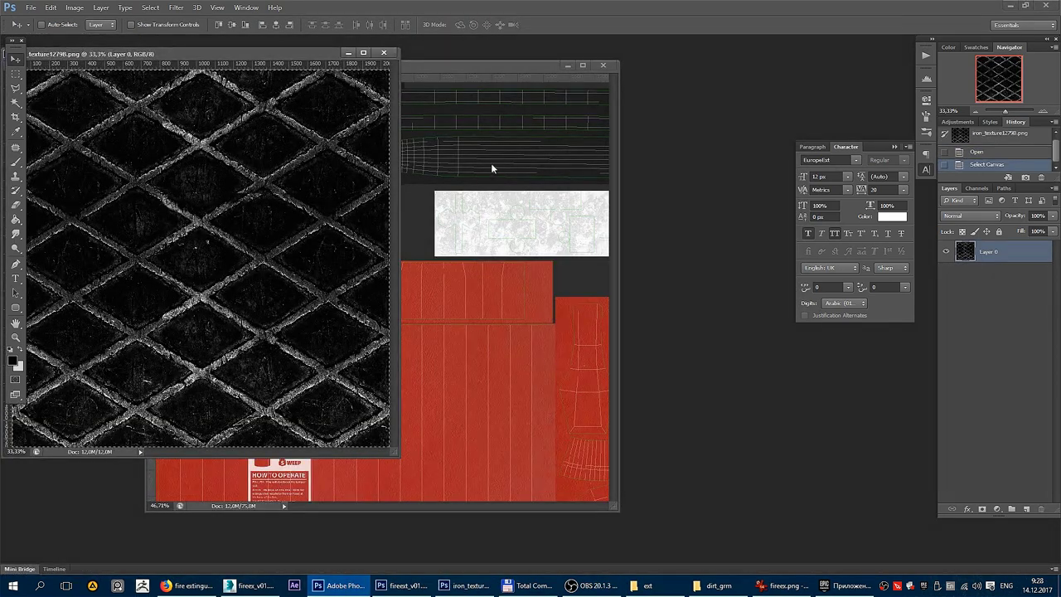
left_click(491, 168)
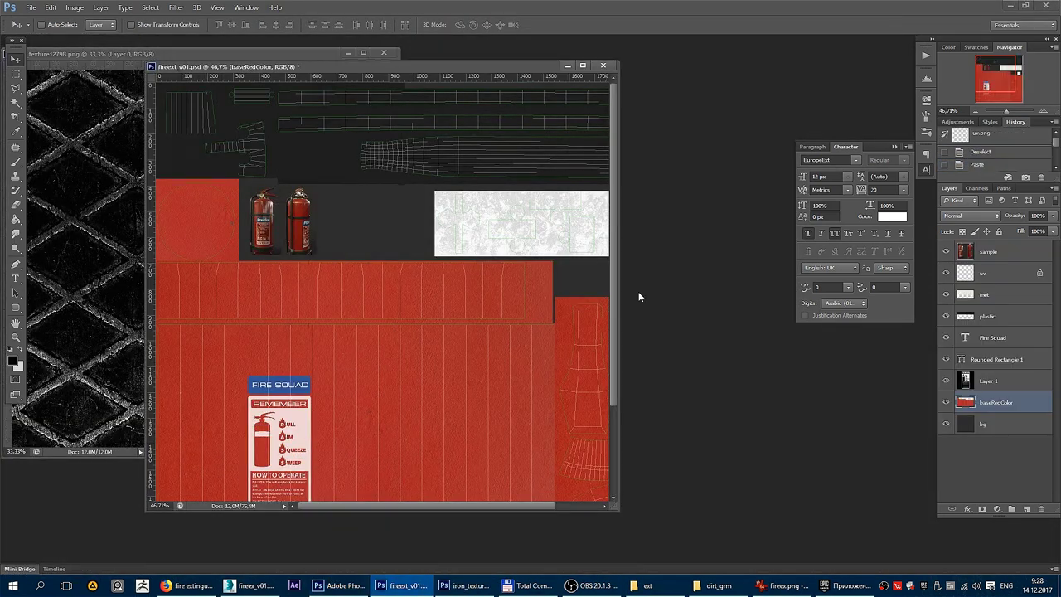
left_click(1000, 294)
key("ctrl+v")
key("ctrl+t")
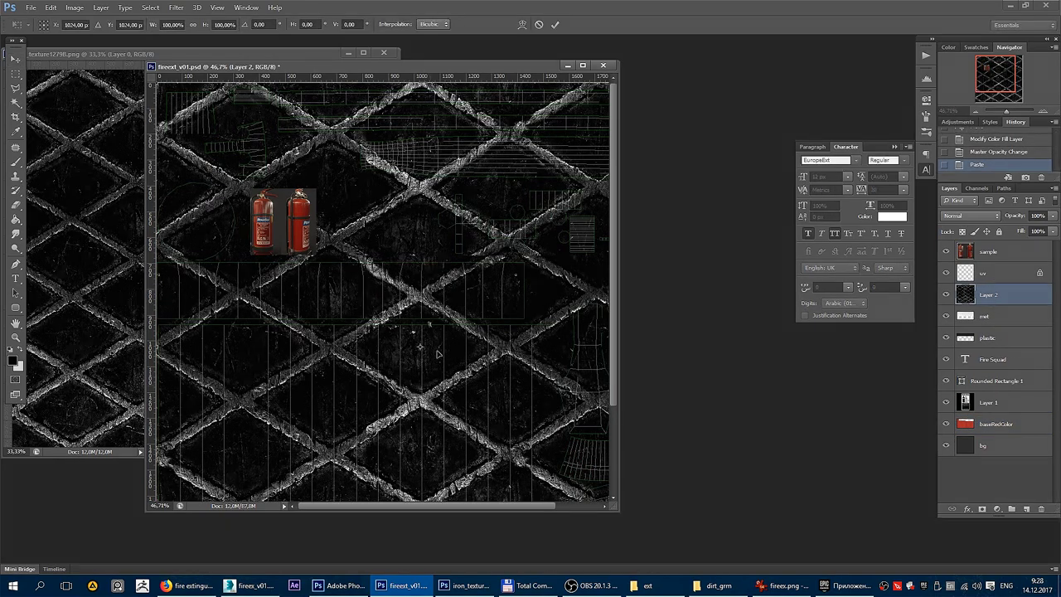
key("ctrl+0")
scroll(499, 404, "down", 2)
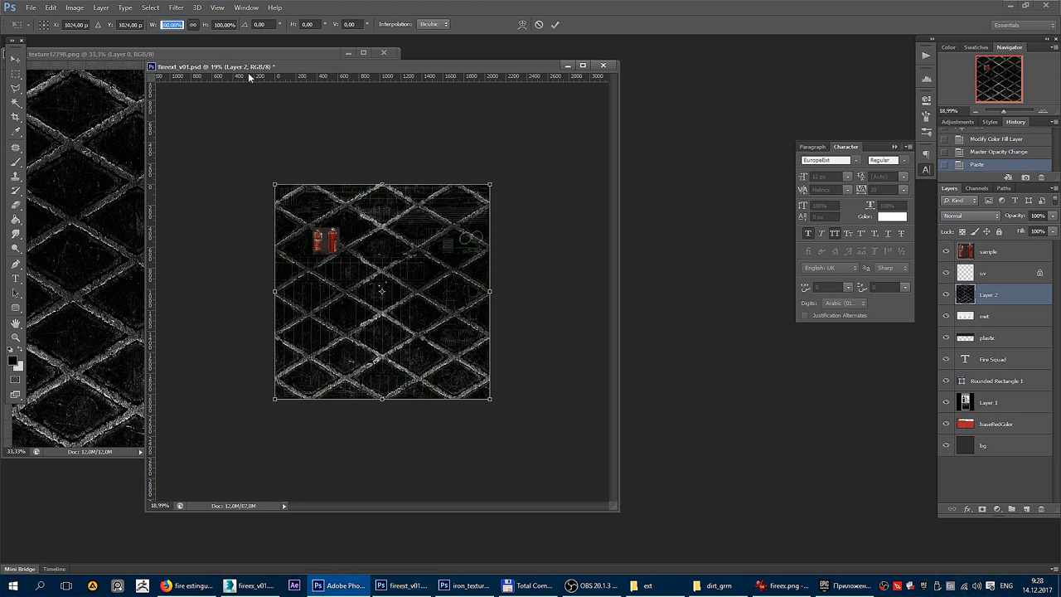
type("25")
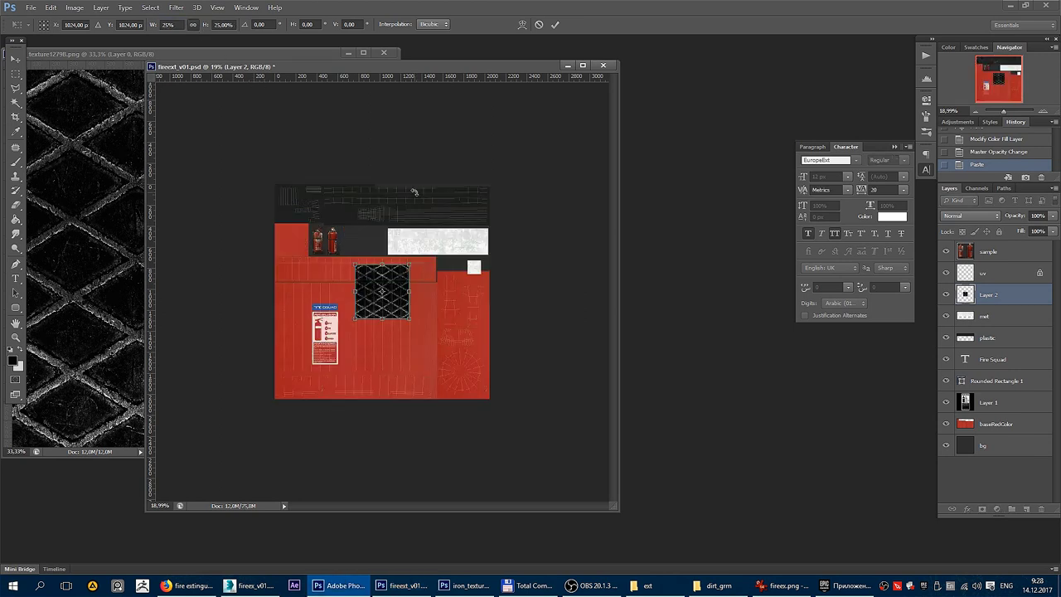
key("Return")
Widen the iron mesh by placing two copies beside it and merging them into one strip.
key("f")
scroll(655, 383, "up", 6)
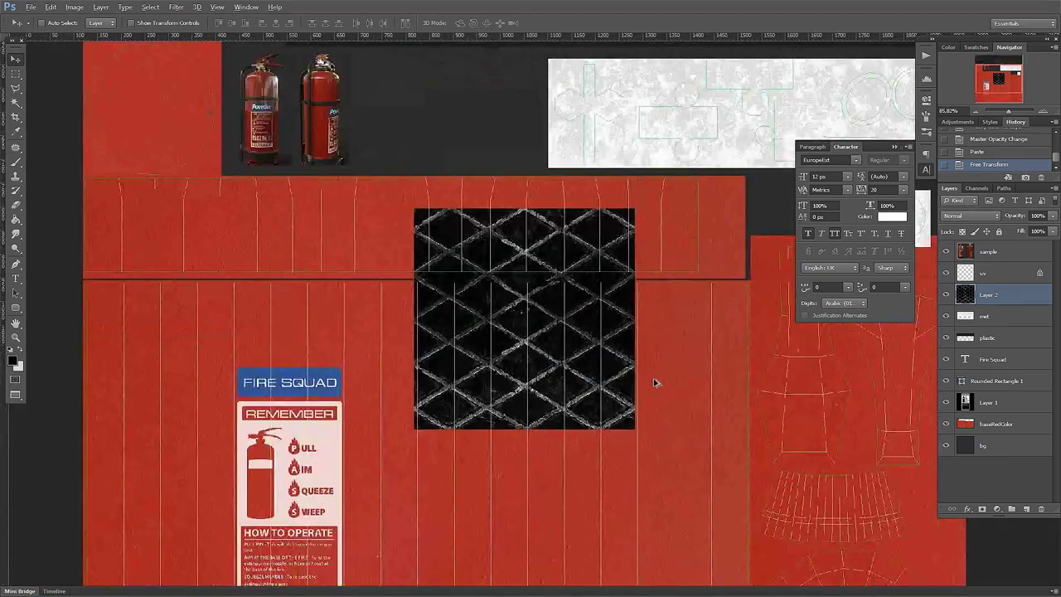
scroll(655, 383, "up", 1)
left_click_drag(655, 383, 746, 361)
scroll(658, 339, "up", 2)
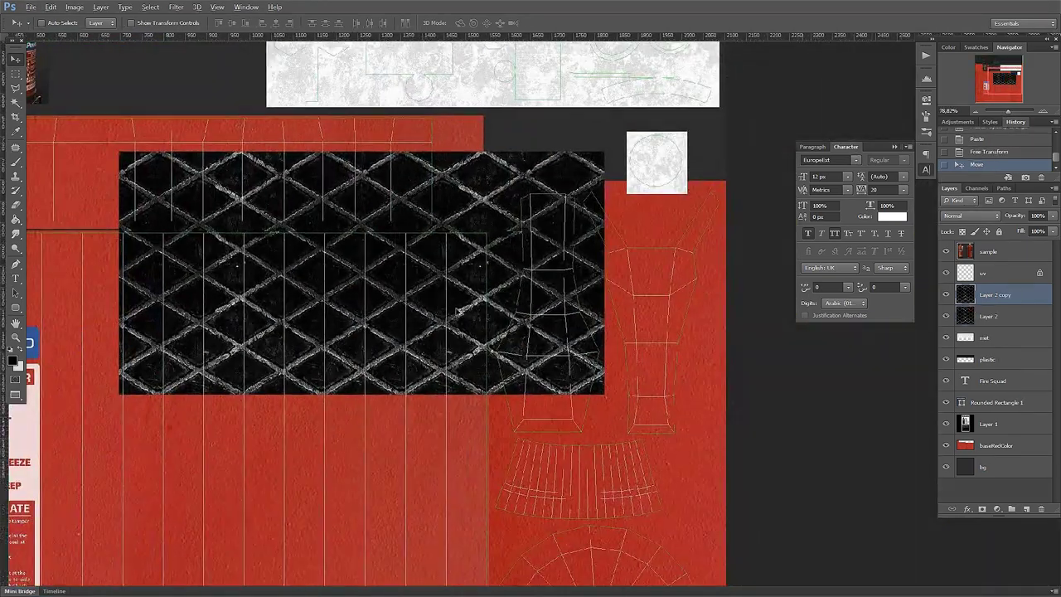
scroll(457, 311, "down", 2)
key("ctrl+e")
mouse_move(556, 249)
left_mouse_down()
mouse_move(443, 264)
mouse_move(715, 284)
mouse_move(456, 274)
left_mouse_up()
key("ctrl+e")
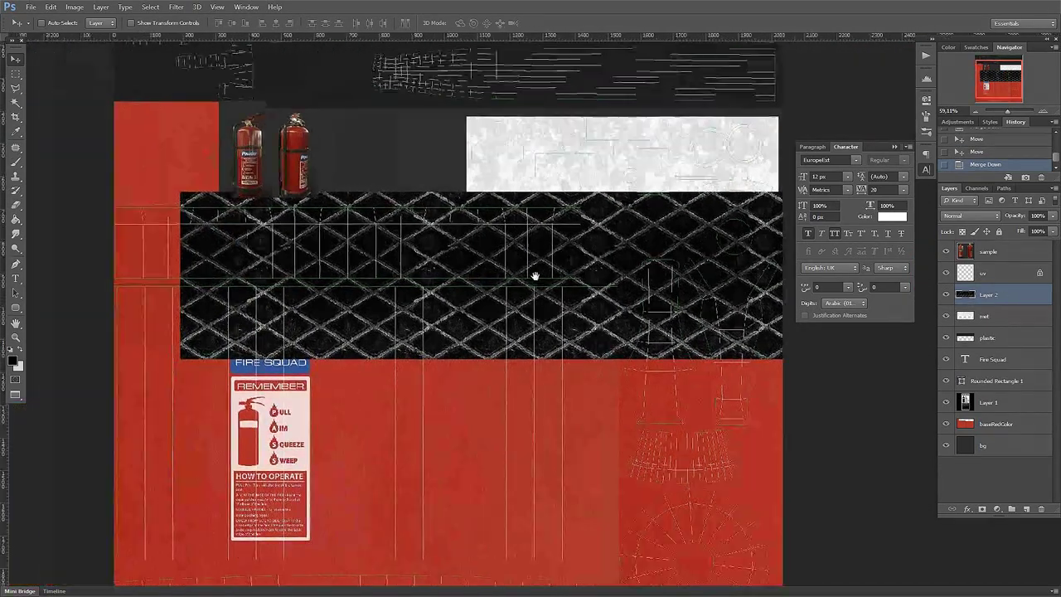
Stack a merged copy of the mesh strip below it and move the block over the upper area.
scroll(539, 277, "down", 2)
mouse_move(540, 280)
left_mouse_down()
mouse_move(549, 280)
mouse_move(564, 388)
left_mouse_up()
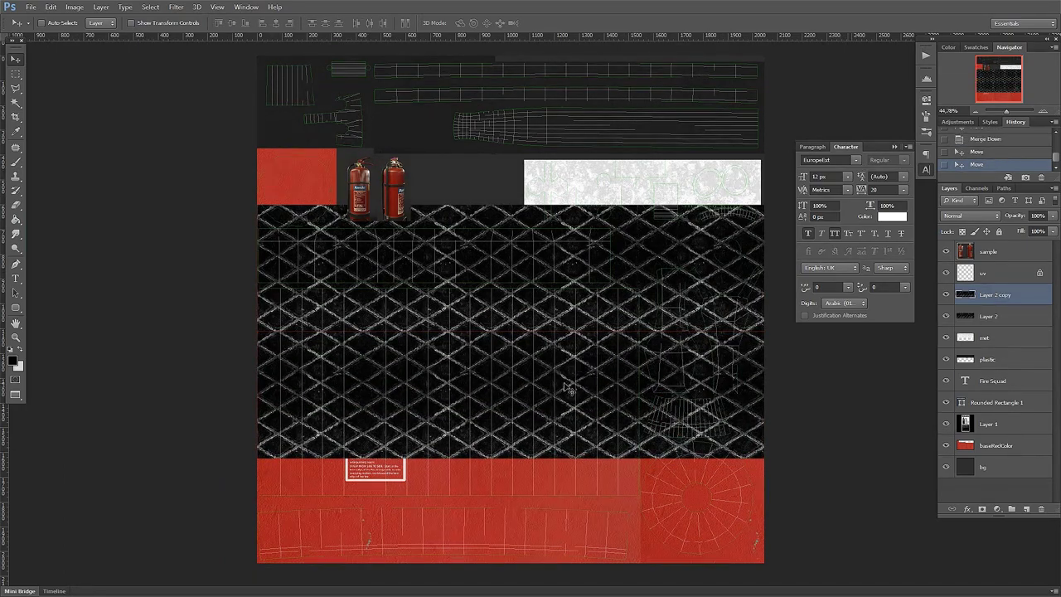
scroll(547, 357, "up", 3)
scroll(538, 348, "up", 3)
key("ctrl+e")
scroll(535, 344, "down", 2)
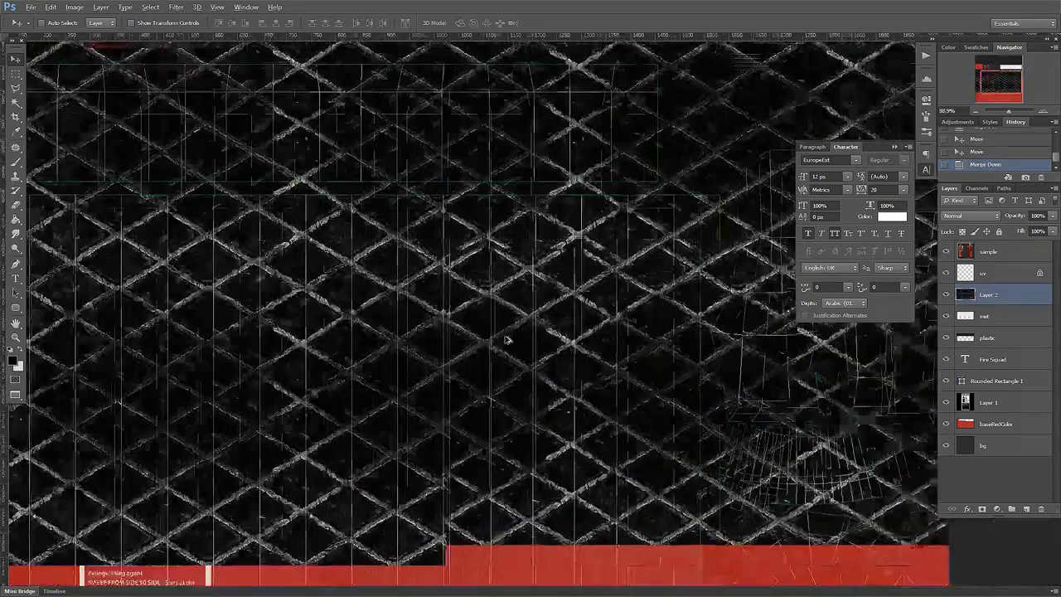
scroll(543, 352, "down", 2)
left_click_drag(547, 355, 544, 279)
Scale the mesh block to 50%, merge a copy alongside, and delete the extra copy.
key("ctrl+t")
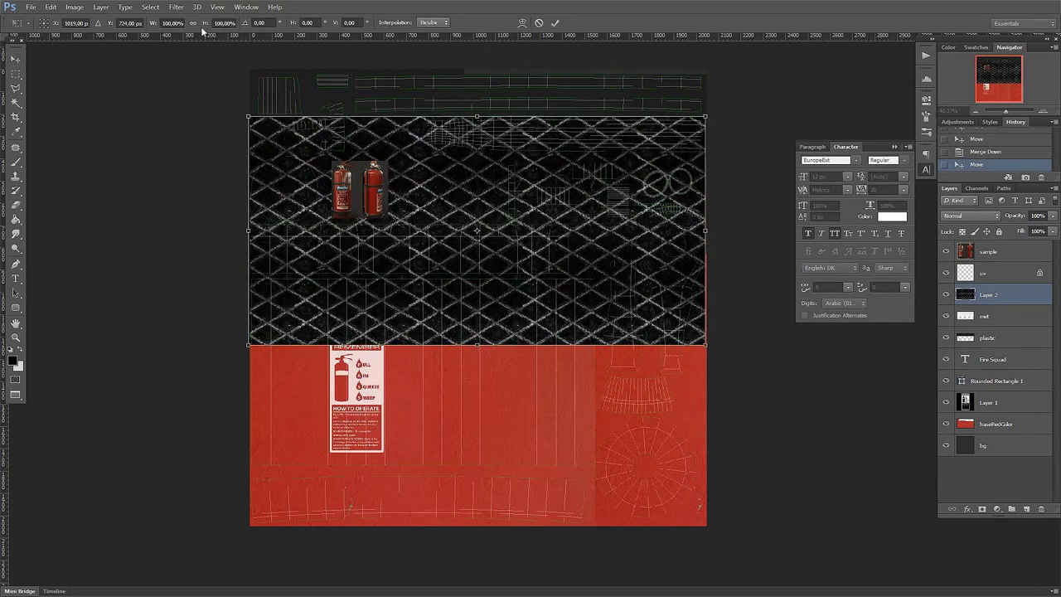
type("50")
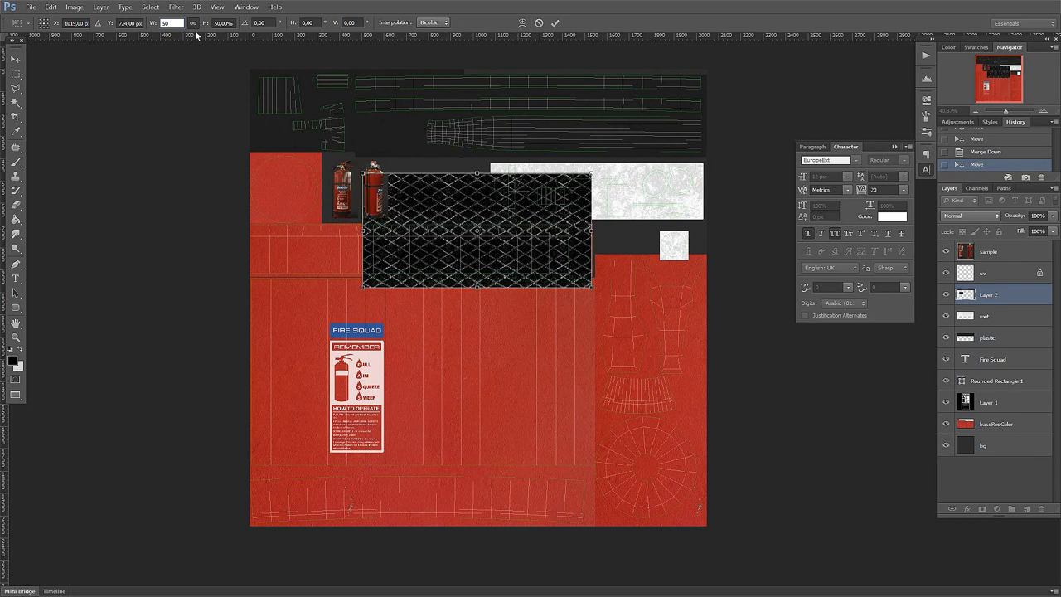
key("Return")
mouse_move(492, 238)
left_mouse_down()
mouse_move(378, 238)
mouse_move(517, 236)
left_mouse_up()
scroll(522, 207, "up", 5)
key("ctrl+e")
scroll(519, 206, "down", 3)
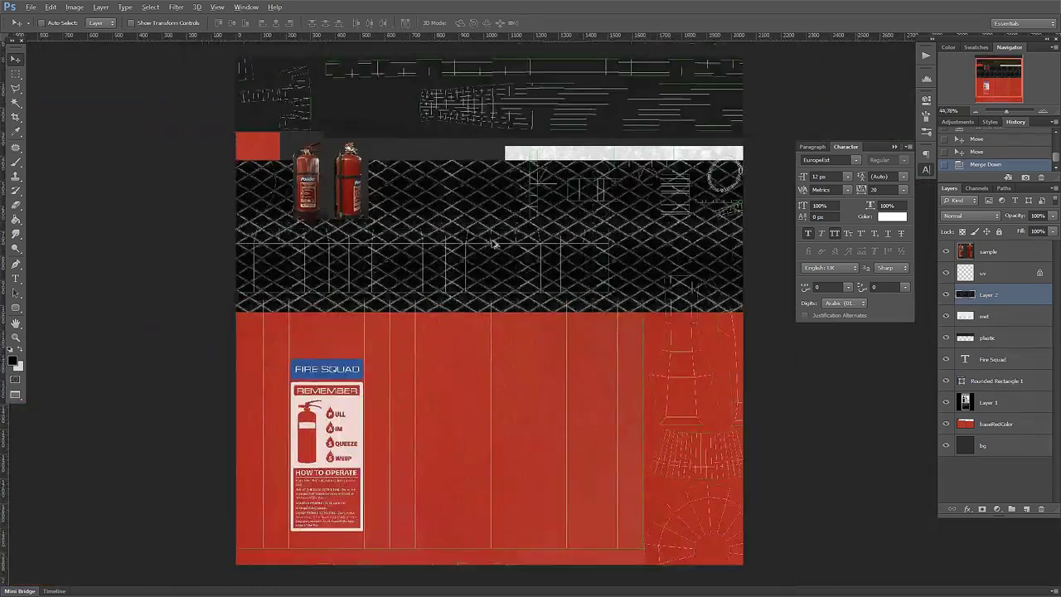
left_click_drag(505, 145, 504, 340)
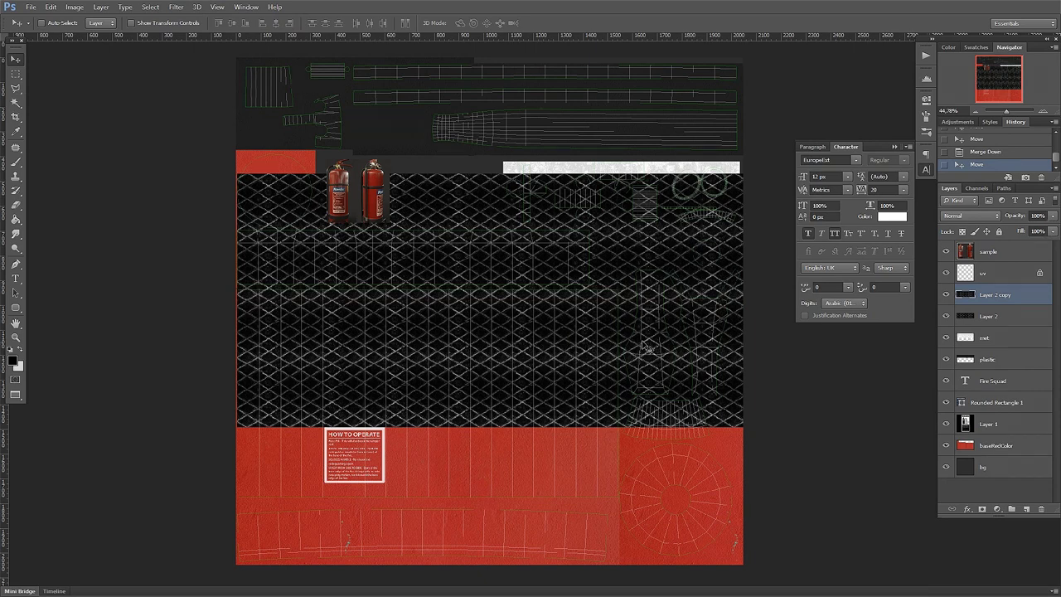
key("Delete")
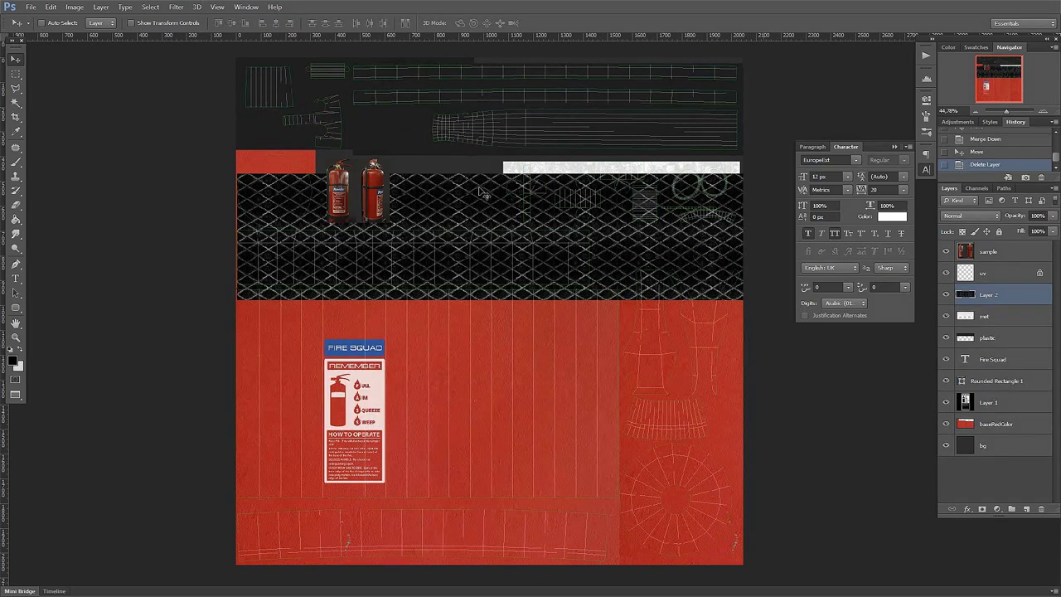
Shrink the mesh strip to 50%, merge a copy to its right, and move it up.
key("ctrl+t")
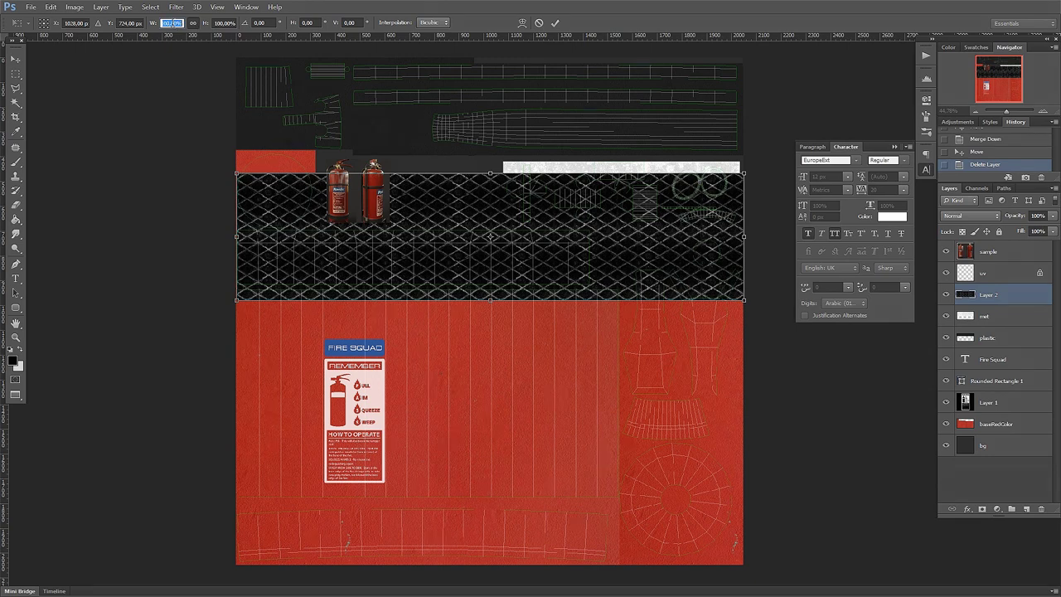
type("50")
key("Return")
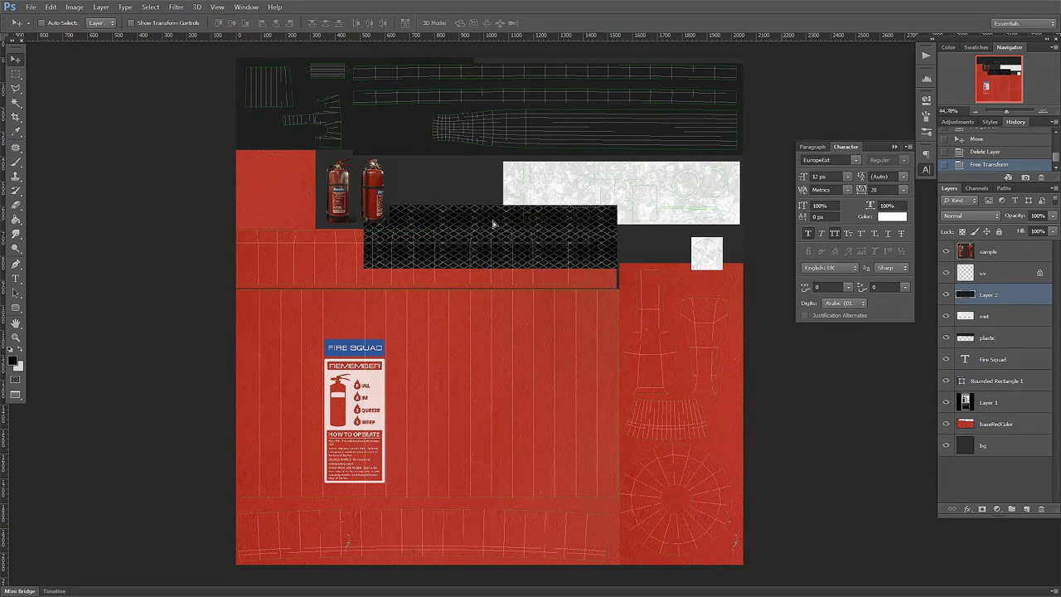
left_click_drag(493, 224, 384, 222)
left_click_drag(299, 222, 554, 216)
key("ctrl+e")
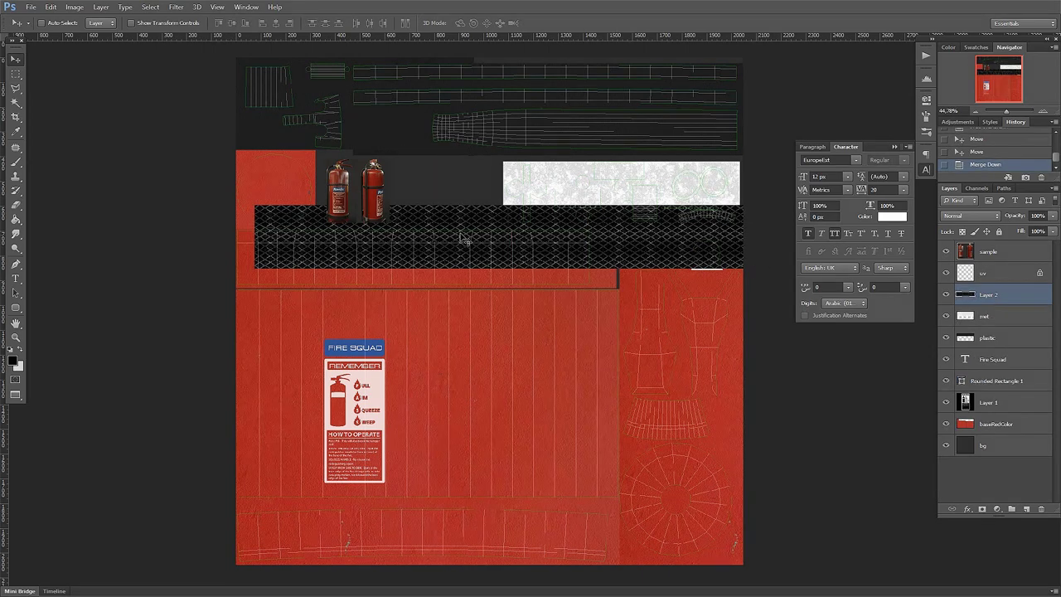
left_click_drag(464, 239, 534, 125)
left_click_drag(658, 126, 490, 259)
scroll(489, 259, "up", 5, "alt")
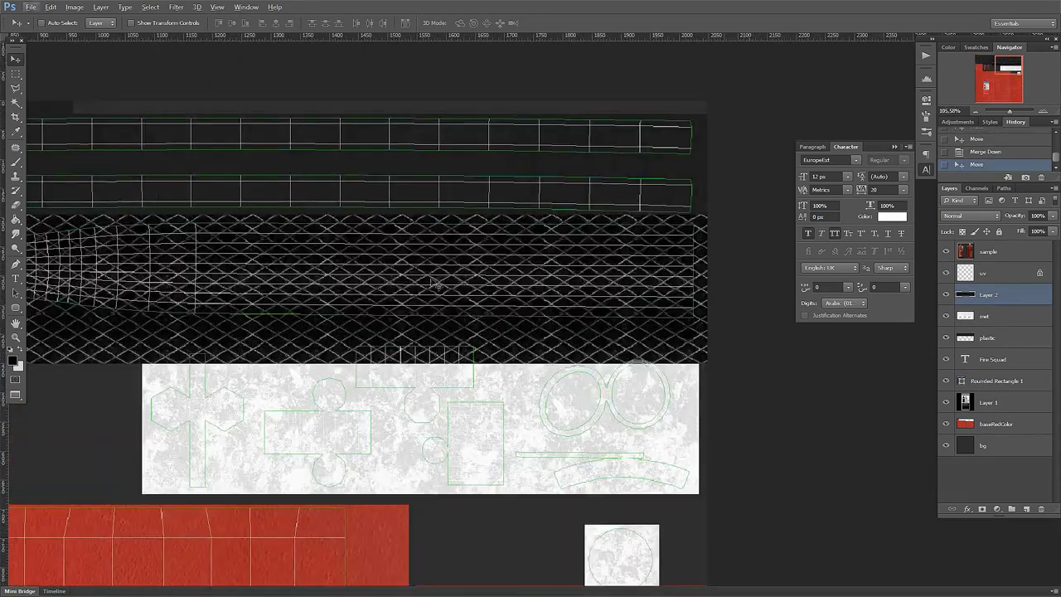
In Free Transform, nudge the mesh pattern slightly down onto the UV strip.
key("ctrl+t")
scroll(719, 303, "down", 2, "alt")
scroll(644, 306, "down", 2, "alt")
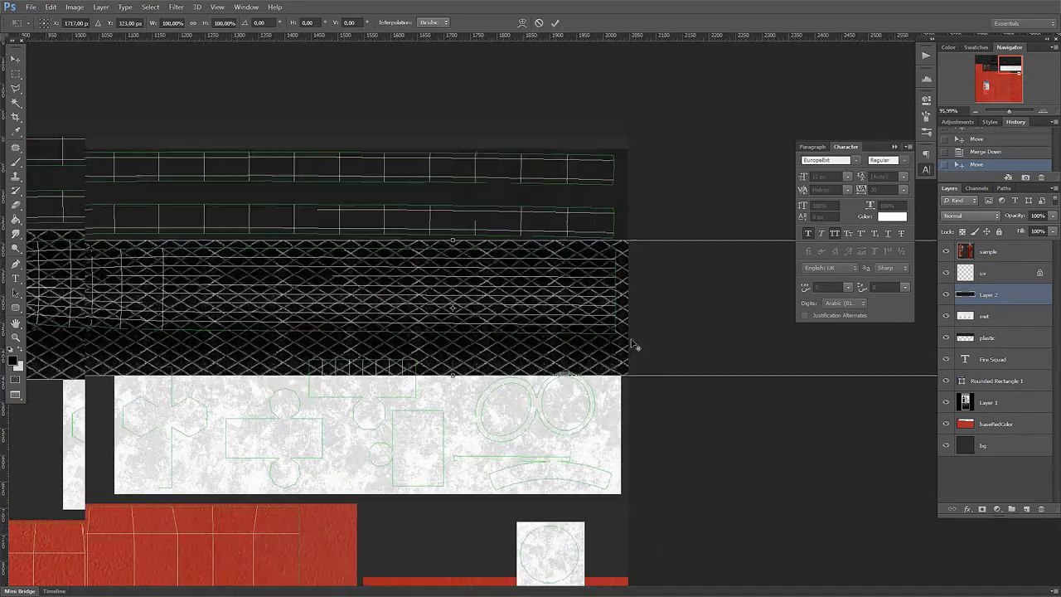
scroll(634, 346, "down", 1, "alt")
scroll(704, 334, "up", 2, "alt")
scroll(627, 304, "up", 3, "alt")
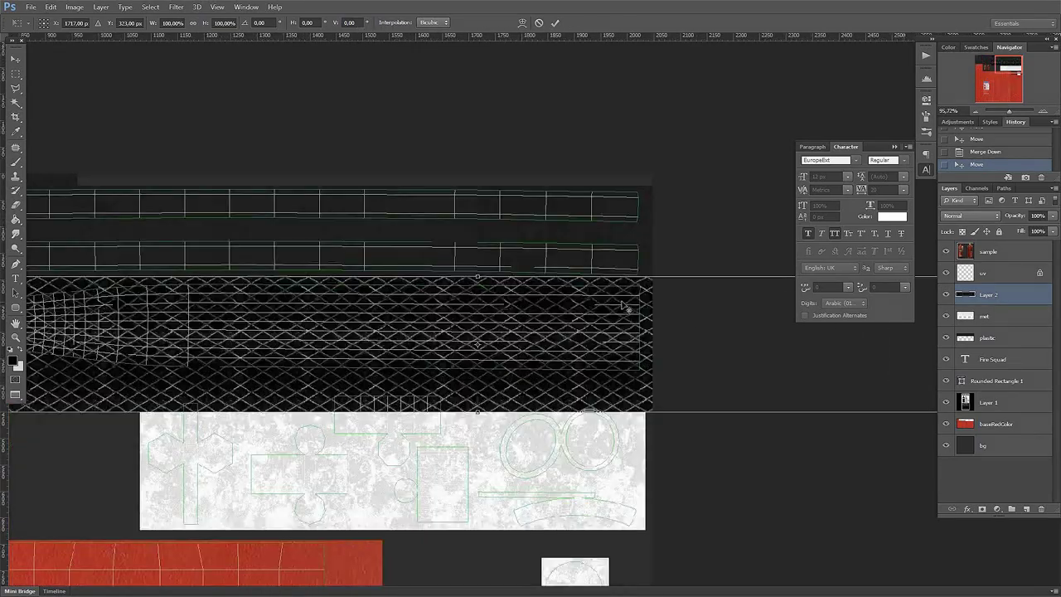
scroll(644, 296, "up", 4, "alt")
left_click_drag(668, 290, 670, 321)
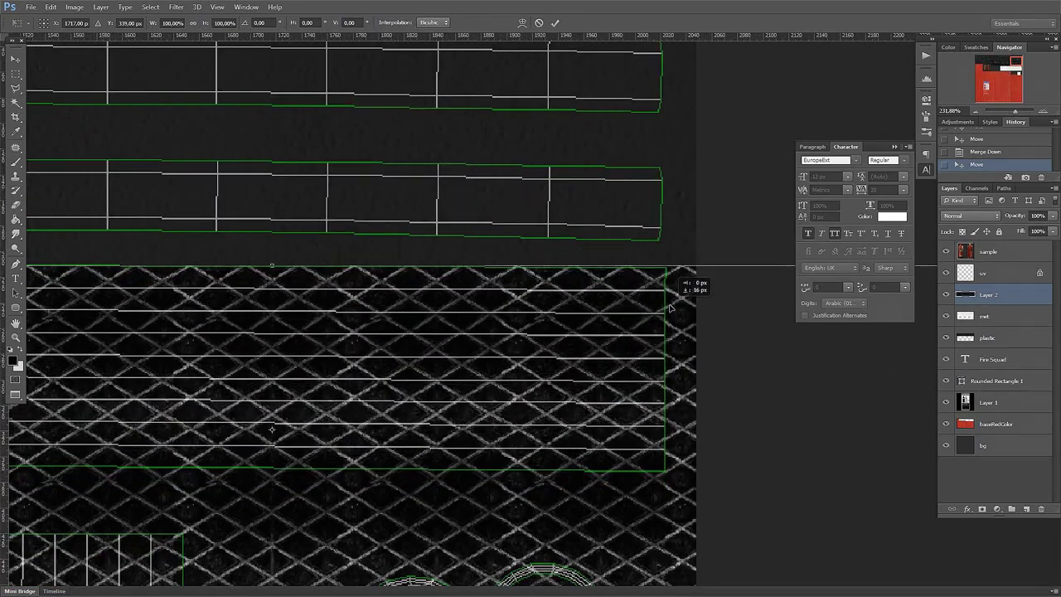
scroll(670, 330, "down", 2, "alt")
scroll(670, 330, "down", 1, "alt")
scroll(732, 372, "down", 1, "alt")
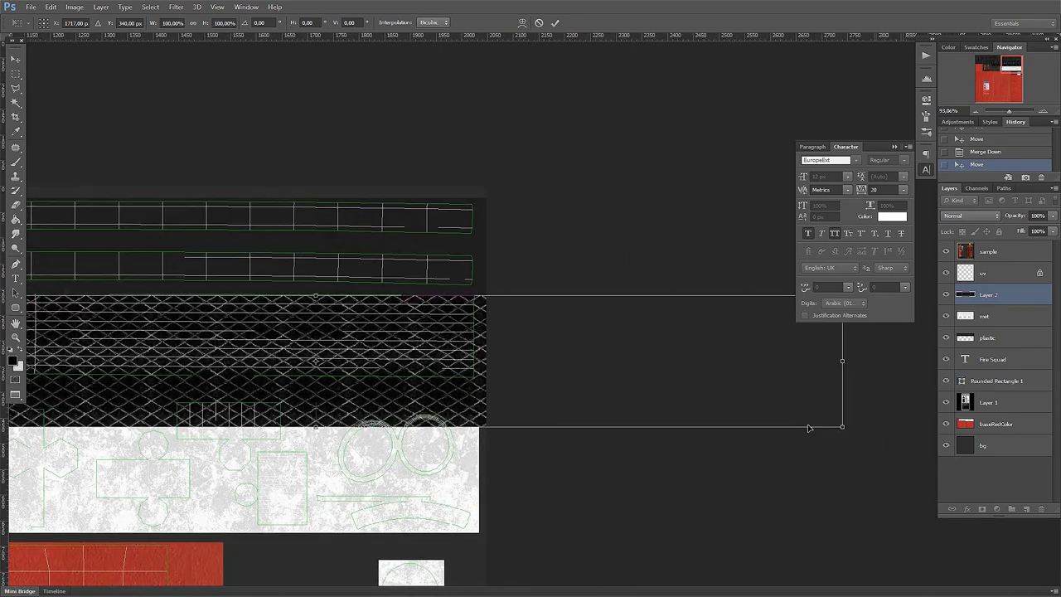
Resize the mesh pattern to about 65% width and 61% height, and commit.
left_click_drag(839, 427, 477, 364)
left_click_drag(400, 381, 401, 377)
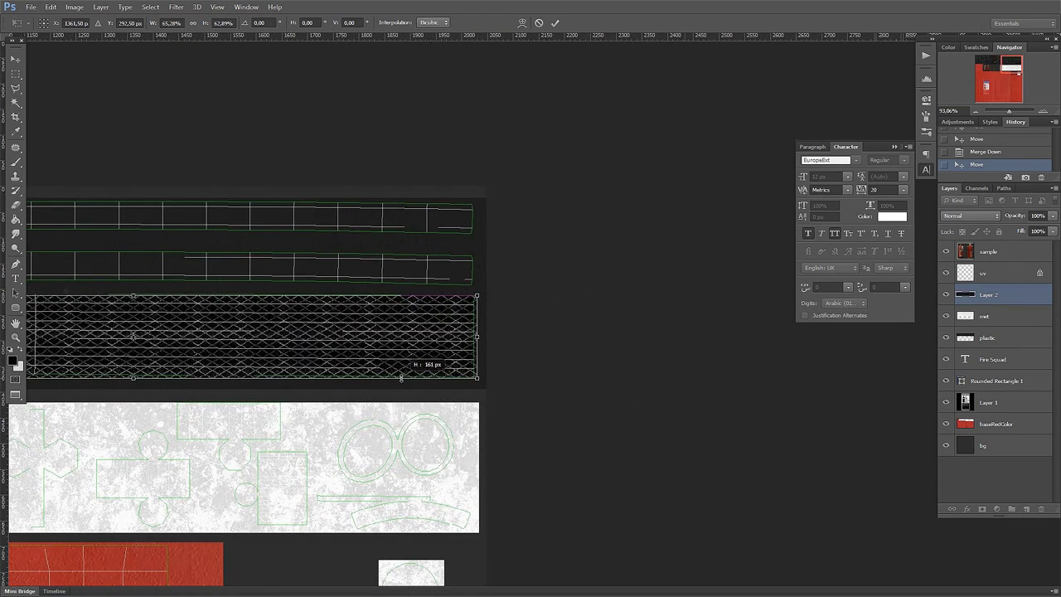
key("alt+space")
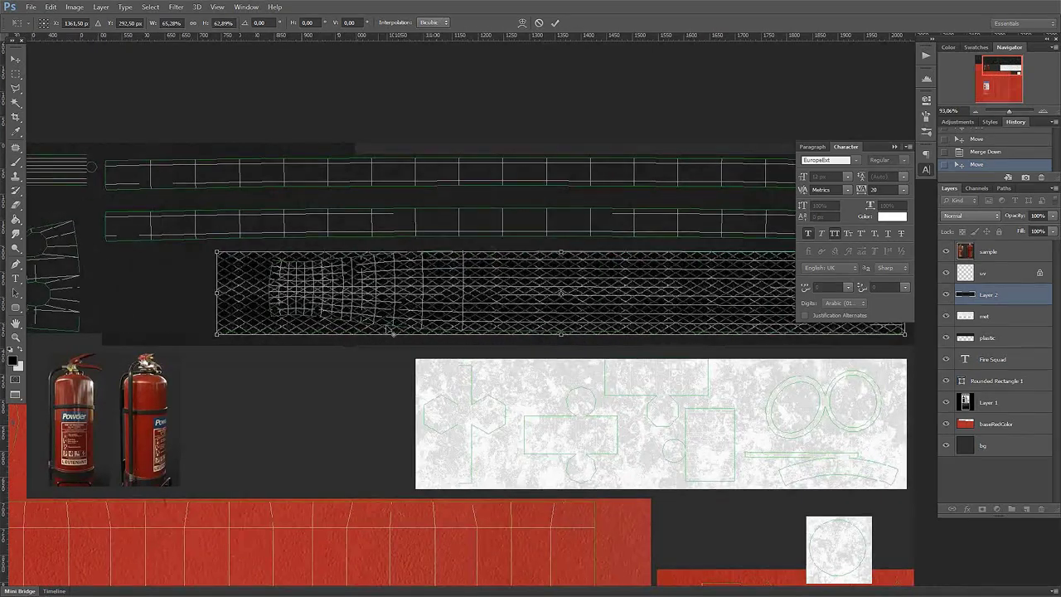
scroll(235, 369, "up", 5)
left_click_drag(654, 361, 653, 349)
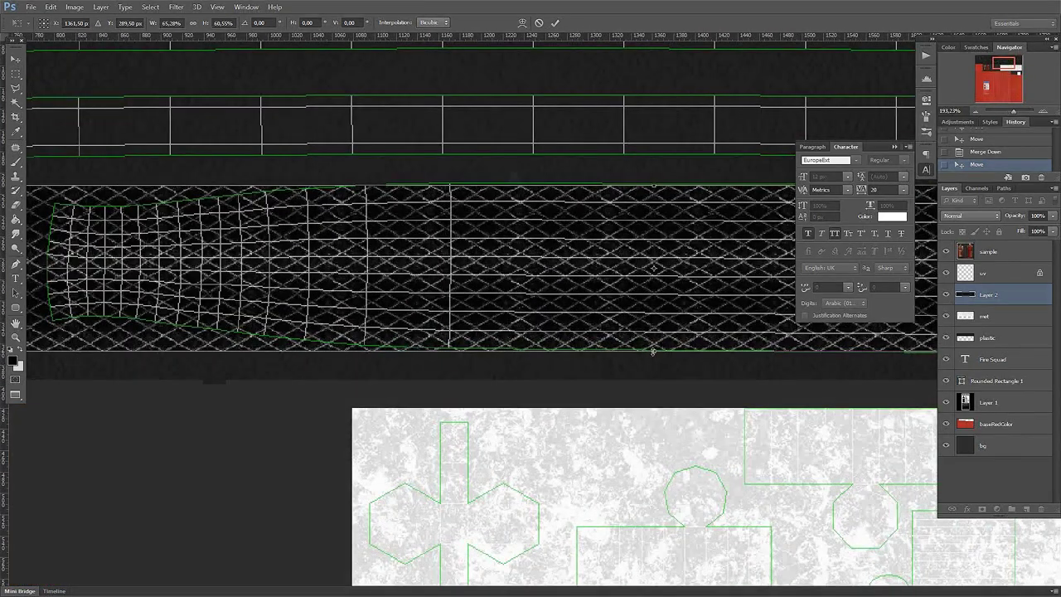
scroll(337, 254, "down", 2)
scroll(421, 267, "down", 3)
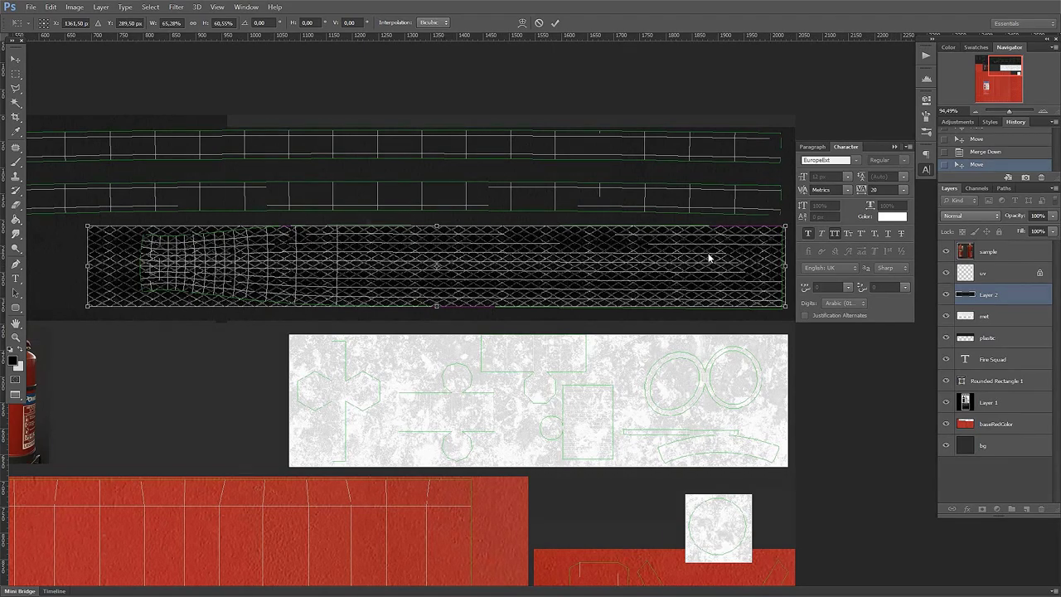
key("Return")
scroll(473, 240, "up", 2)
scroll(406, 263, "up", 1)
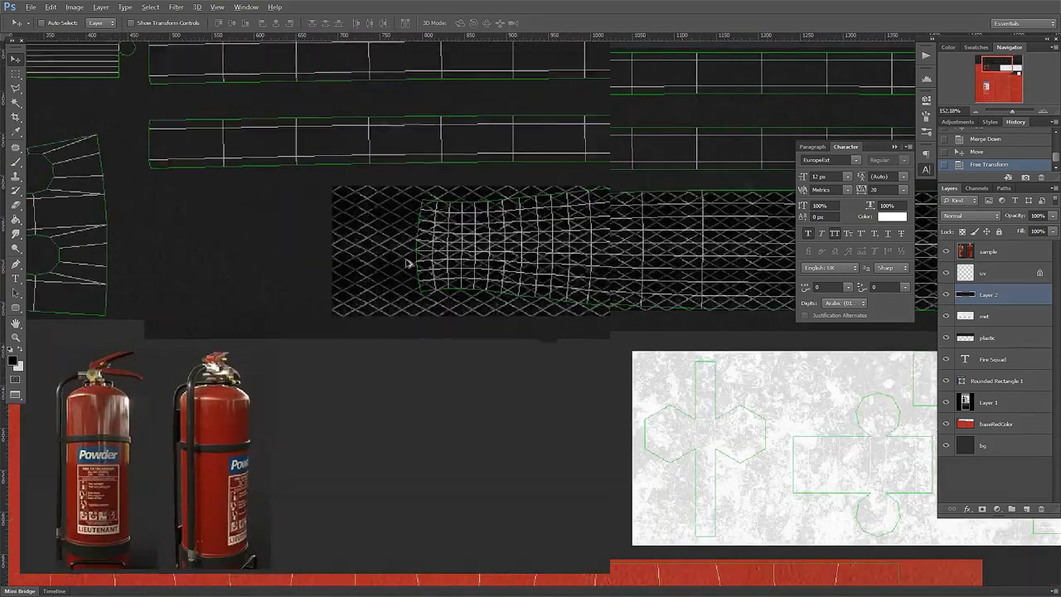
scroll(406, 264, "up", 3)
Set the mesh layer to Screen blend mode at 35% opacity.
left_click(990, 218)
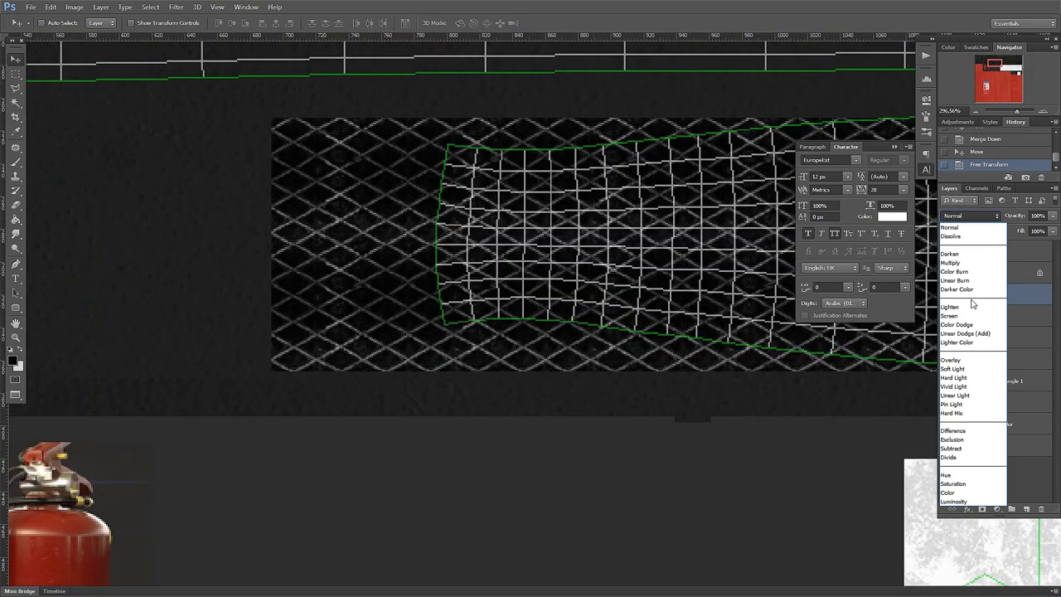
left_click(967, 316)
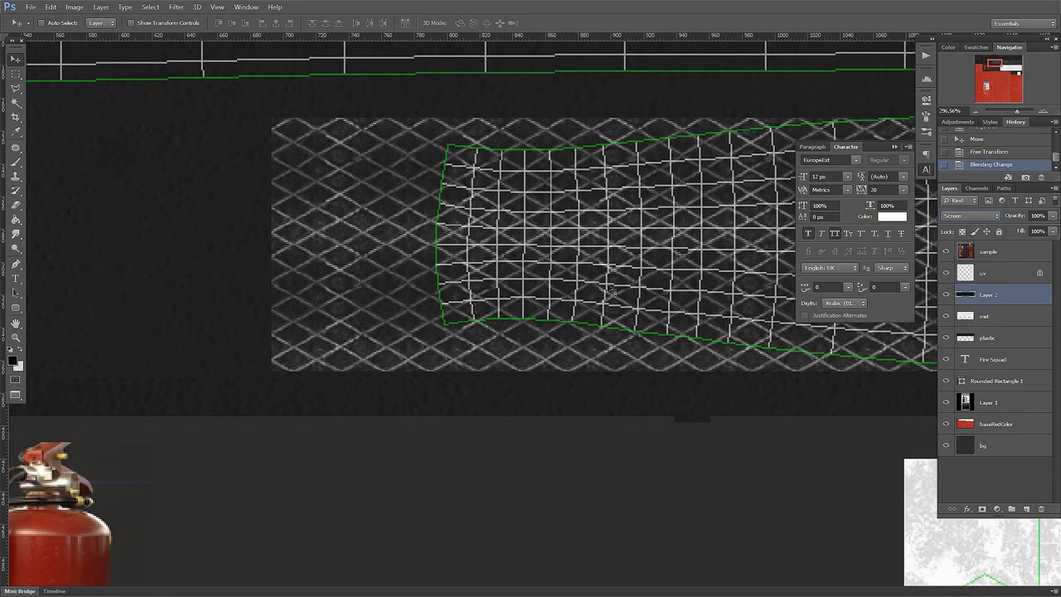
scroll(641, 274, "down", 2)
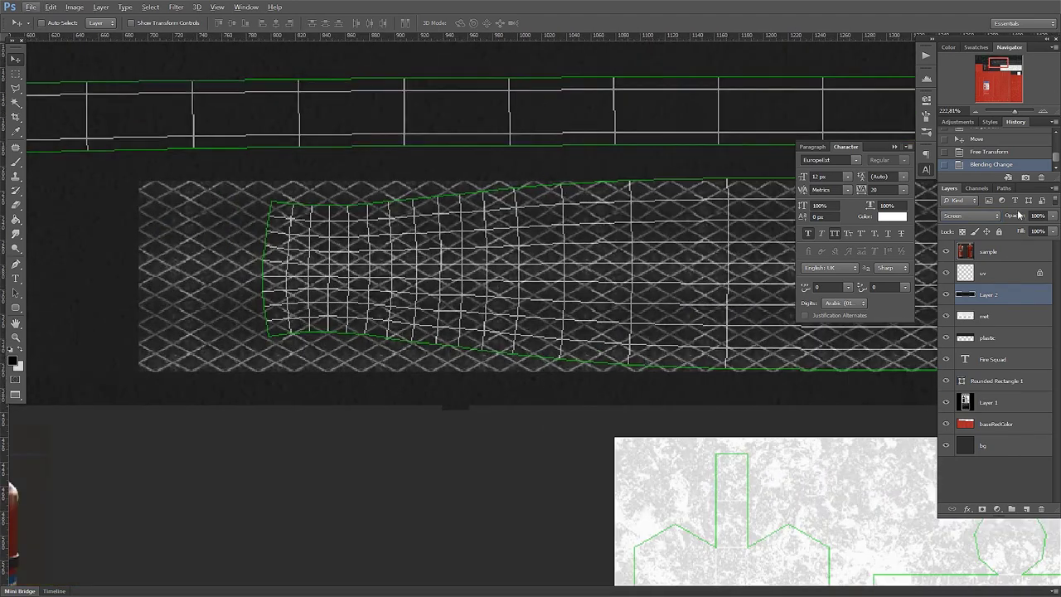
left_click(1037, 215)
type("4")
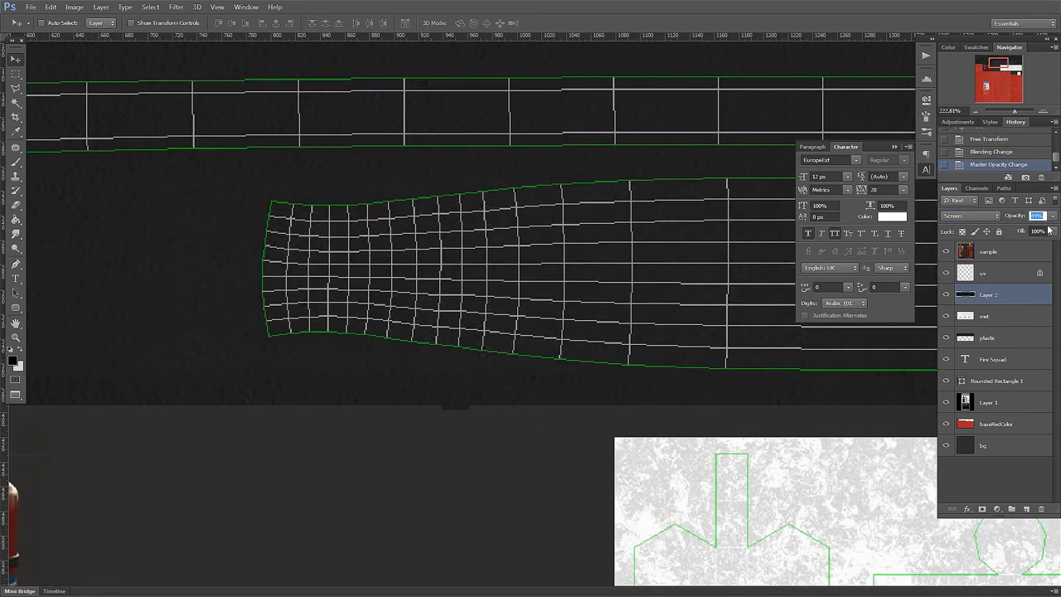
type("9")
key("Return")
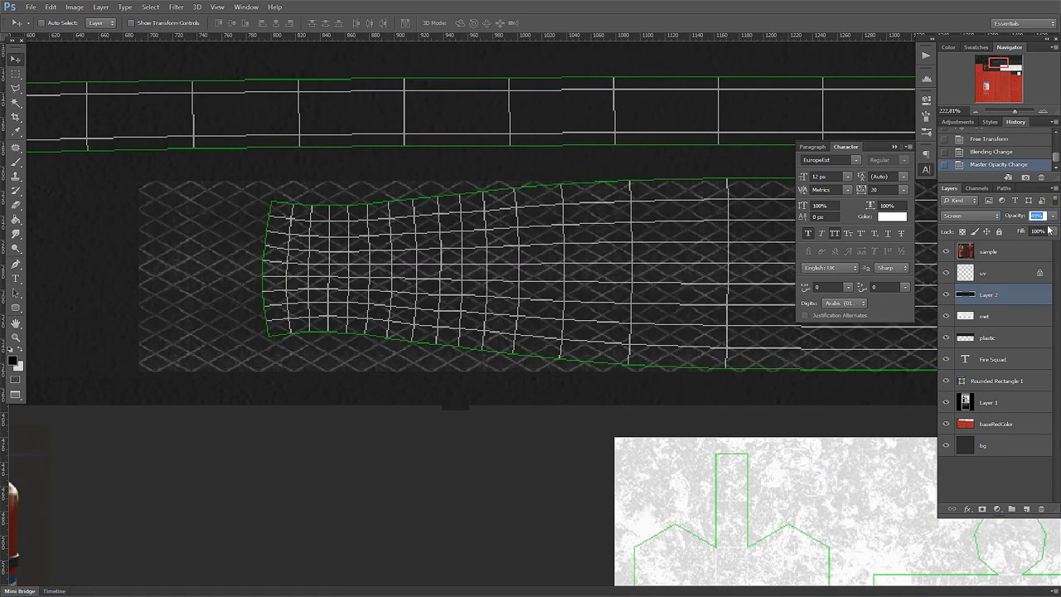
type("35")
Hide the uv wireframe layer.
scroll(412, 251, "down", 2)
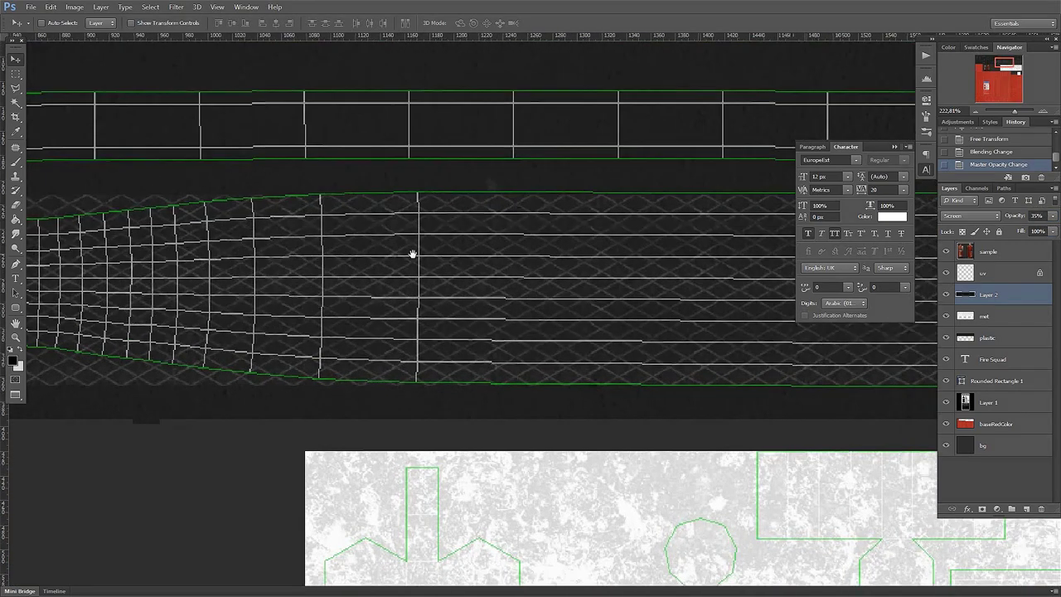
scroll(509, 298, "down", 2)
scroll(509, 298, "down", 2)
scroll(843, 249, "down", 1)
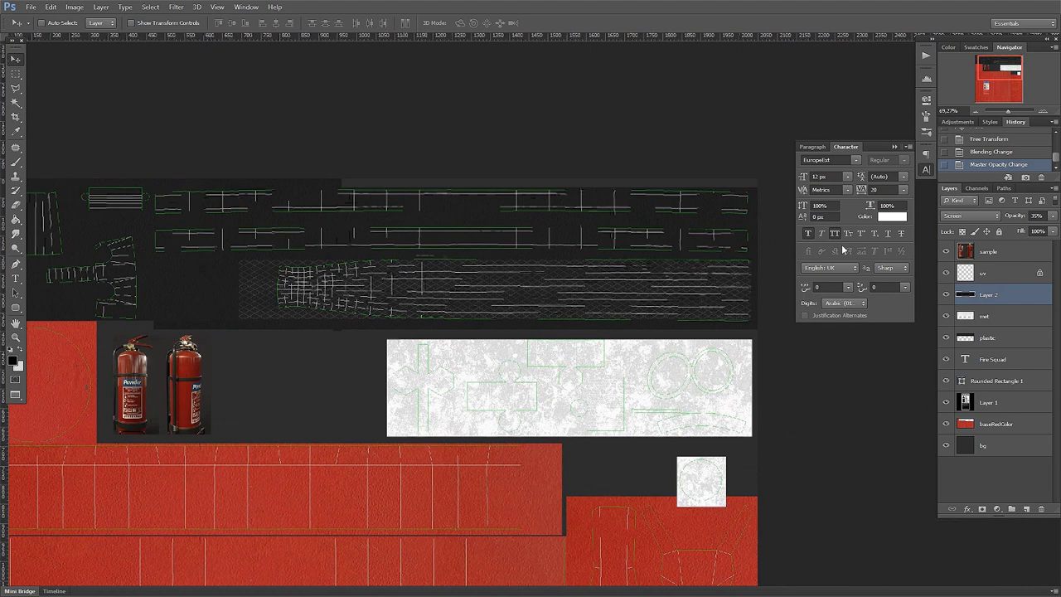
left_click(946, 273)
Save a PNG copy named fireext_D.png, overwriting the existing file with default PNG options.
key("ctrl+shift+s")
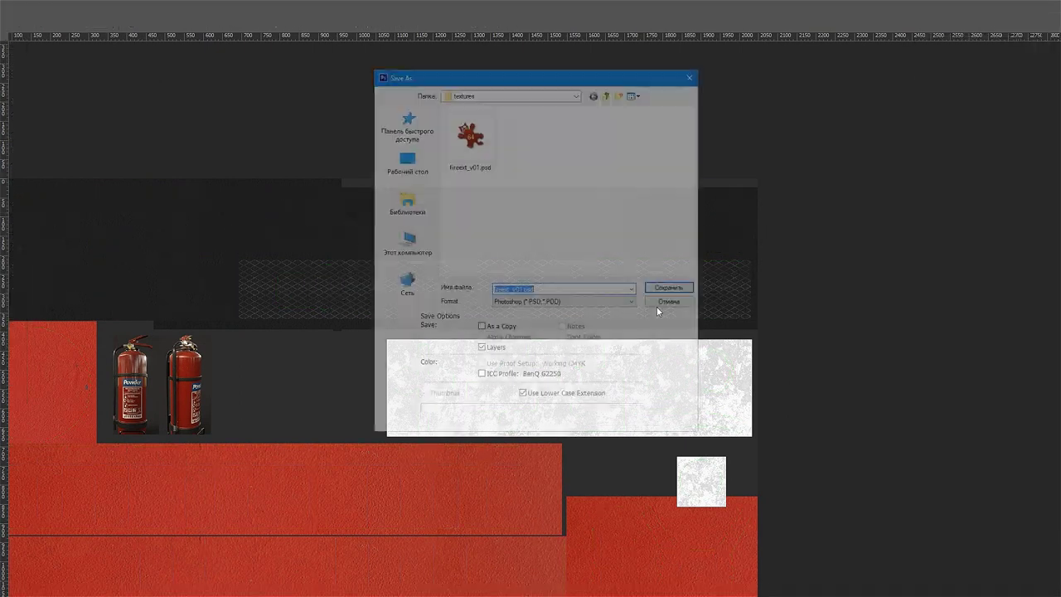
left_click(563, 302)
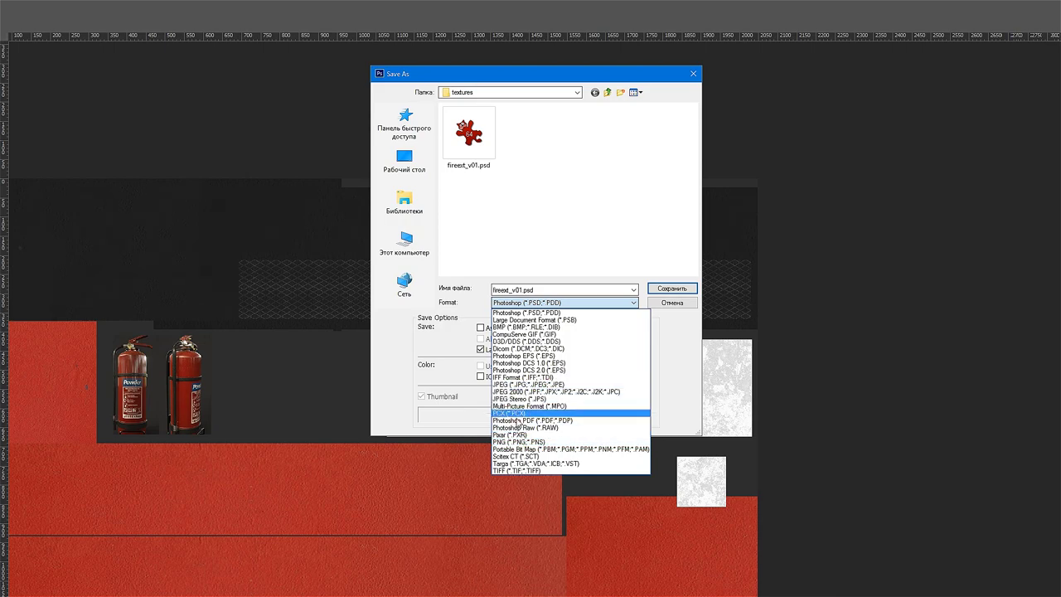
left_click(518, 443)
left_click(672, 289)
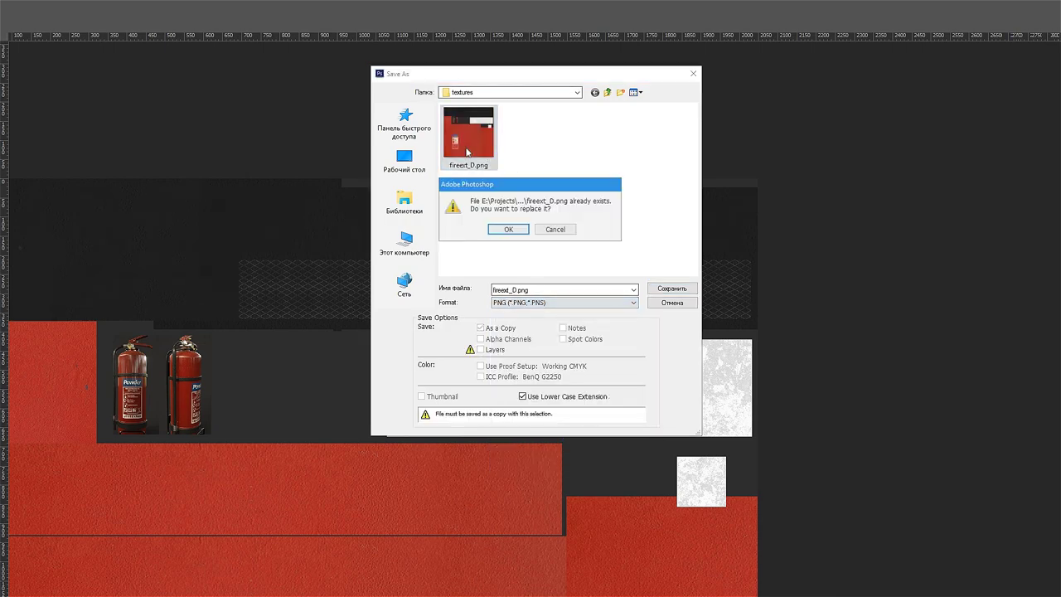
left_click(508, 230)
left_click(343, 186)
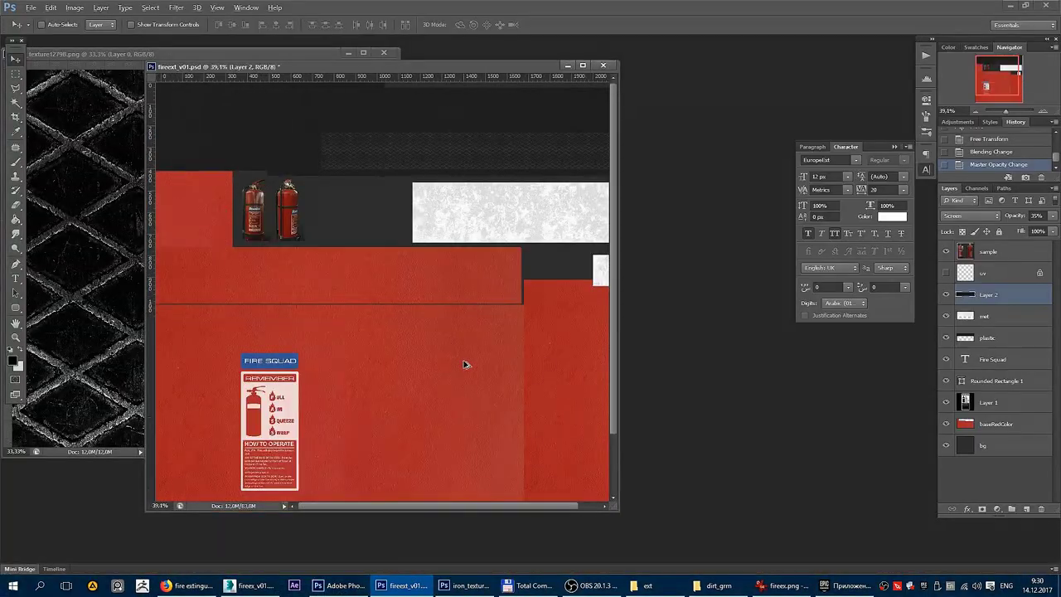
Show the Epic Games Launcher Library and scroll to find the MamontStory project.
left_click(845, 585)
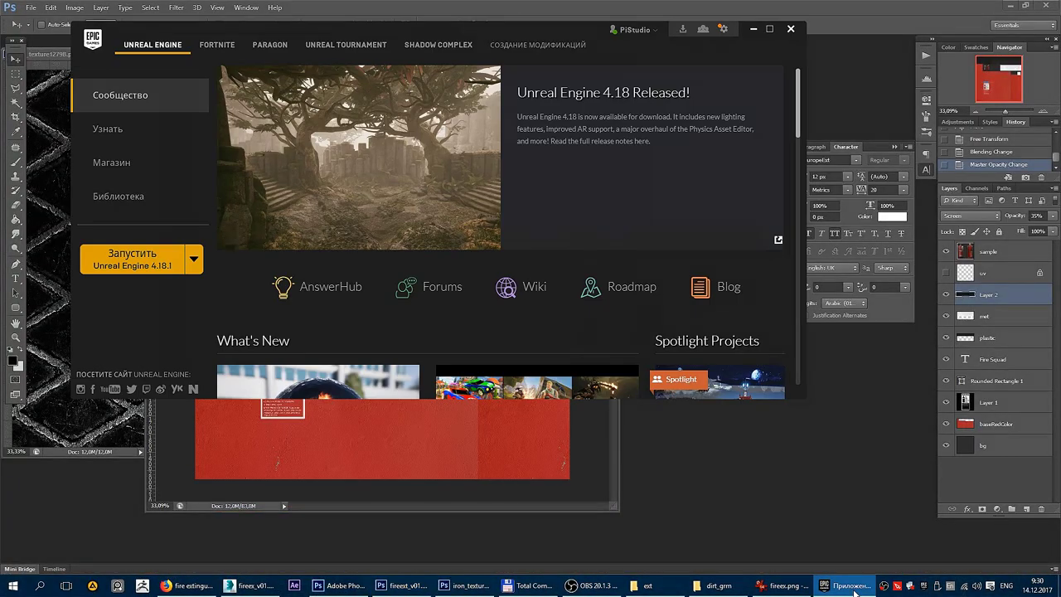
left_click(119, 195)
scroll(430, 262, "down", 3)
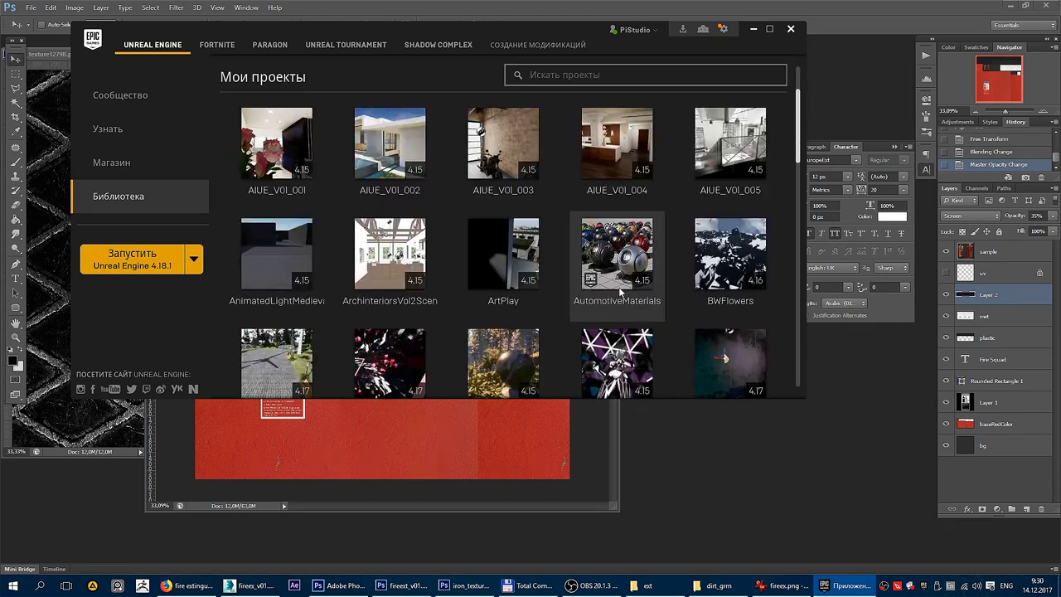
scroll(514, 282, "down", 5)
scroll(594, 302, "down", 3)
scroll(594, 302, "down", 2)
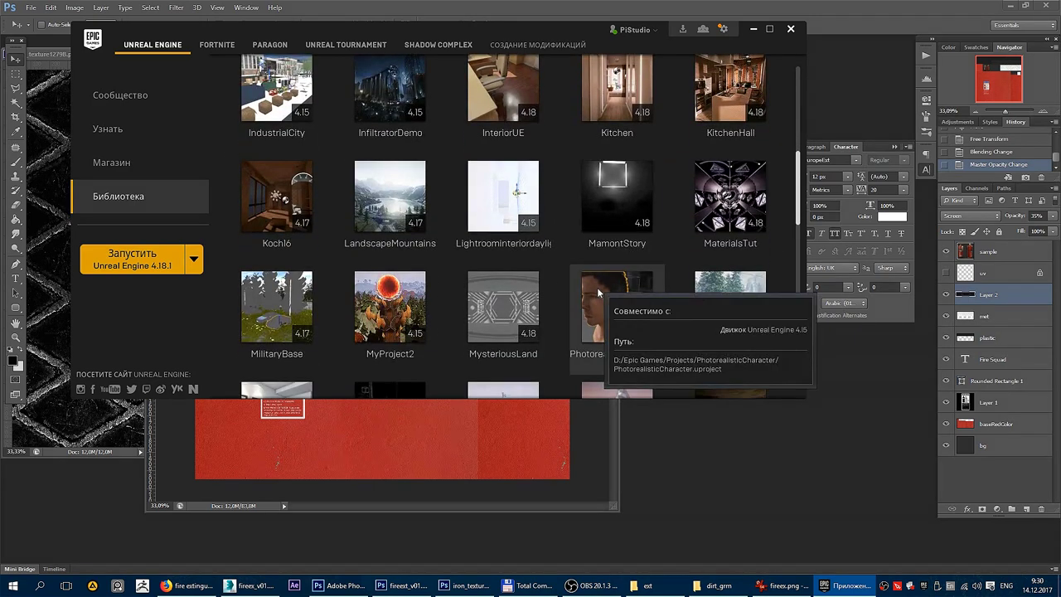
scroll(632, 310, "down", 1)
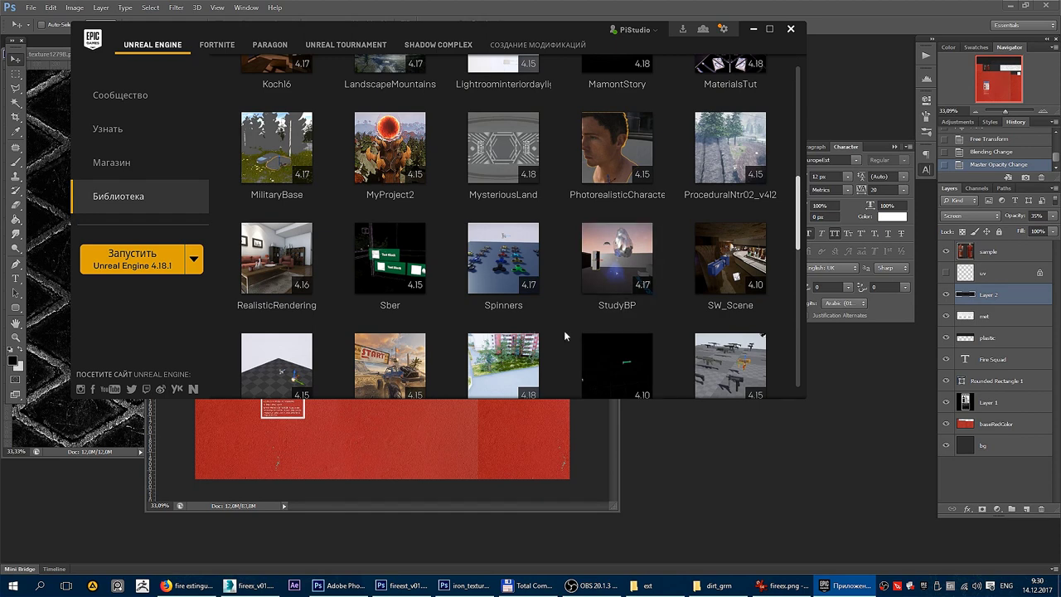
scroll(566, 335, "down", 1)
scroll(567, 335, "up", 1)
scroll(572, 334, "up", 1)
scroll(573, 334, "up", 1)
scroll(573, 329, "up", 1)
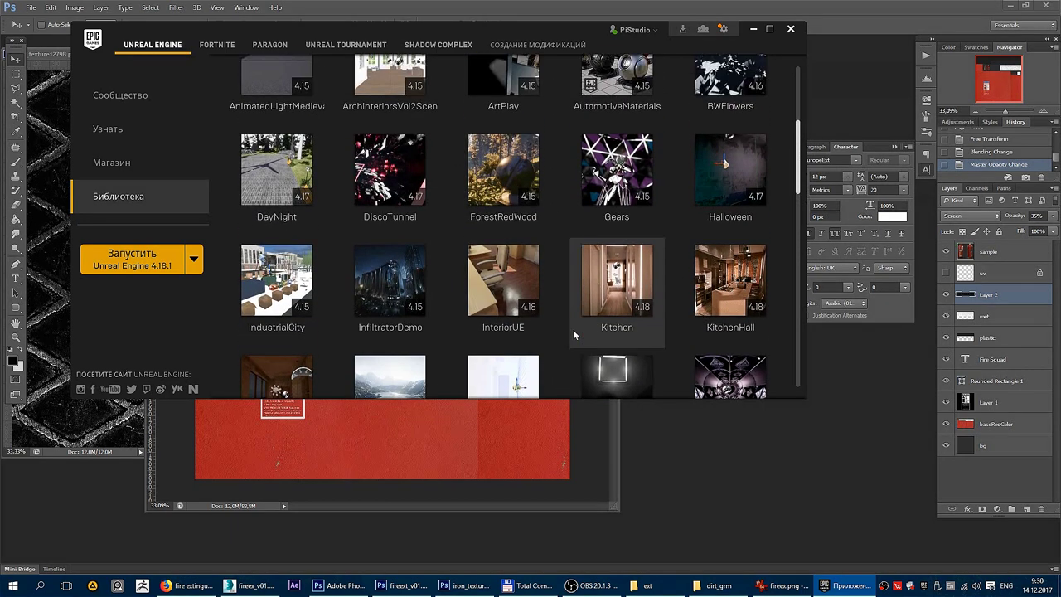
scroll(580, 331, "down", 1)
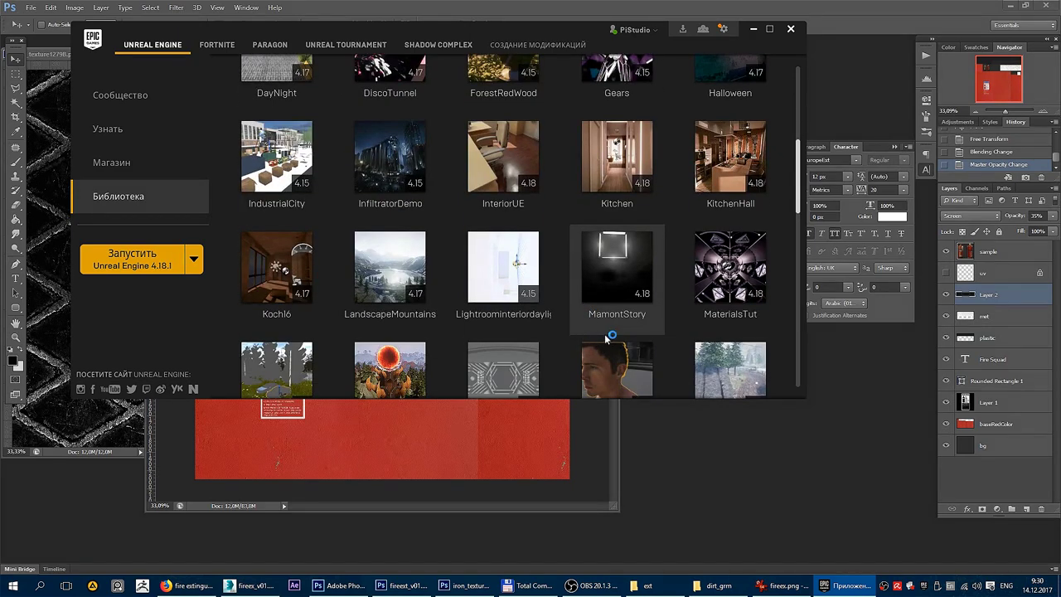
scroll(612, 336, "up", 1)
scroll(617, 338, "up", 1)
scroll(621, 338, "up", 1)
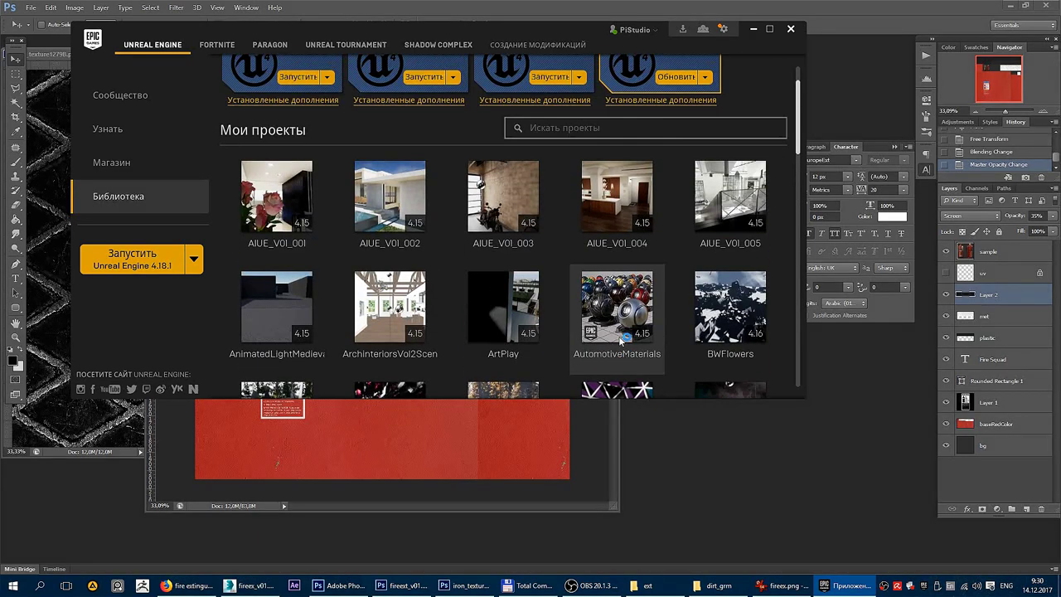
scroll(620, 340, "down", 1)
scroll(581, 323, "down", 2)
scroll(522, 323, "down", 1)
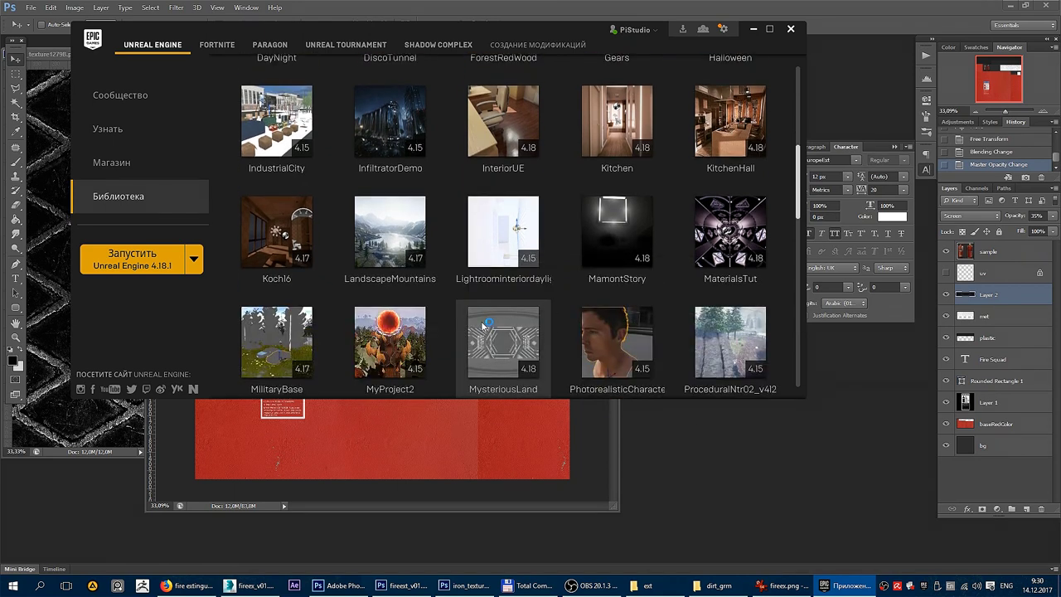
scroll(452, 323, "down", 1)
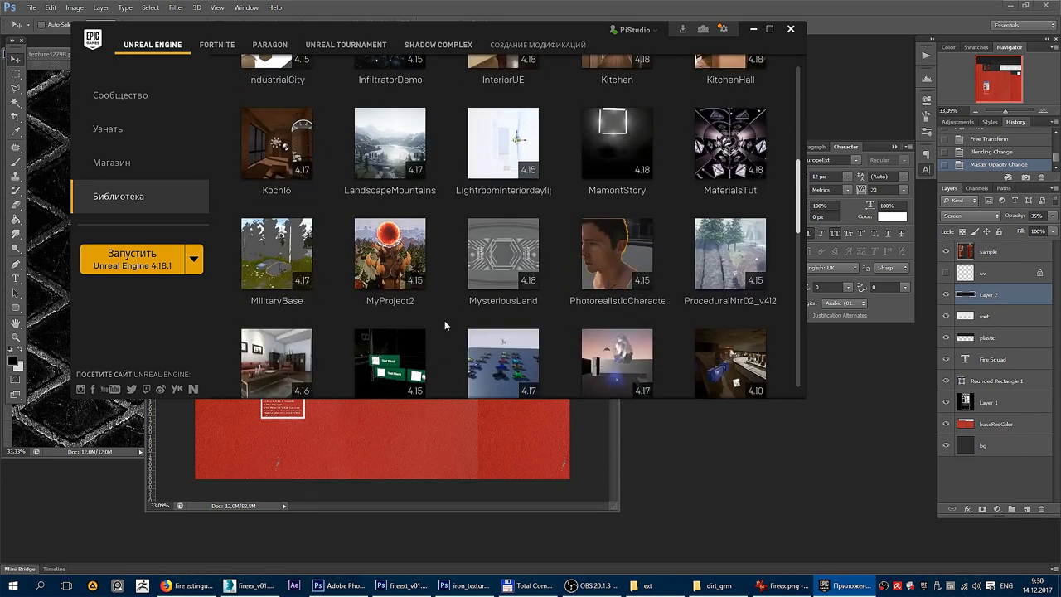
Open MamontStory from its context menu and close the launcher window.
right_click(599, 132)
left_click(614, 142)
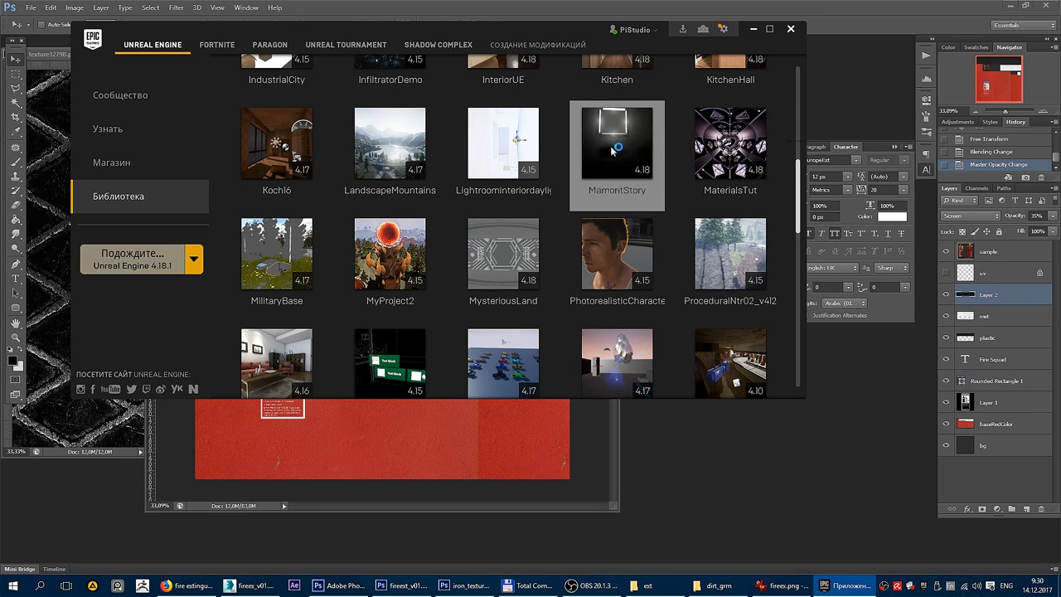
left_click(791, 29)
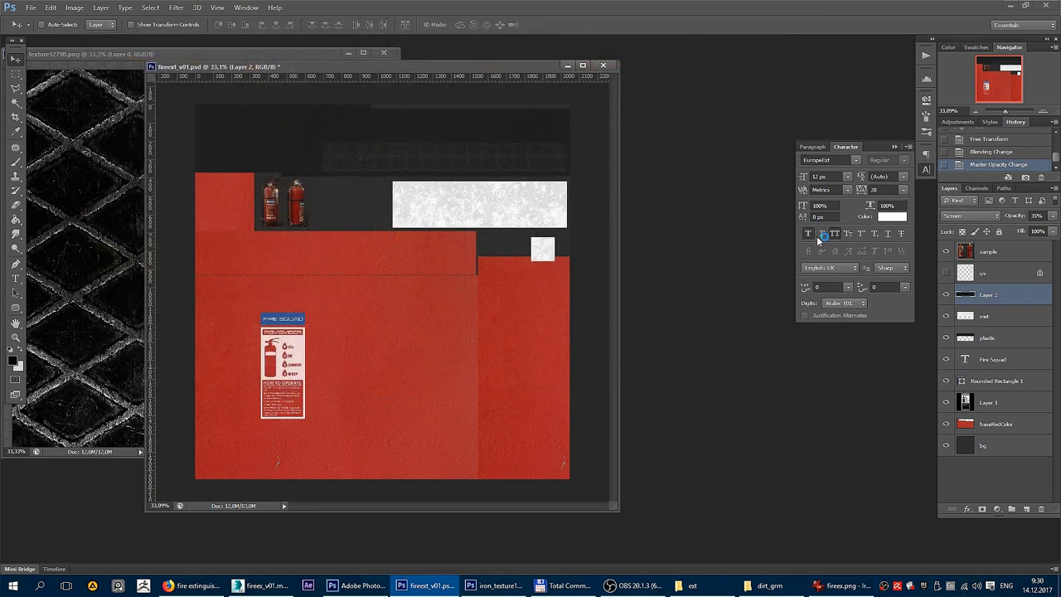
Close the Character panel, return to Photoshop, and turn the uv wireframe layer back on.
left_click(929, 171)
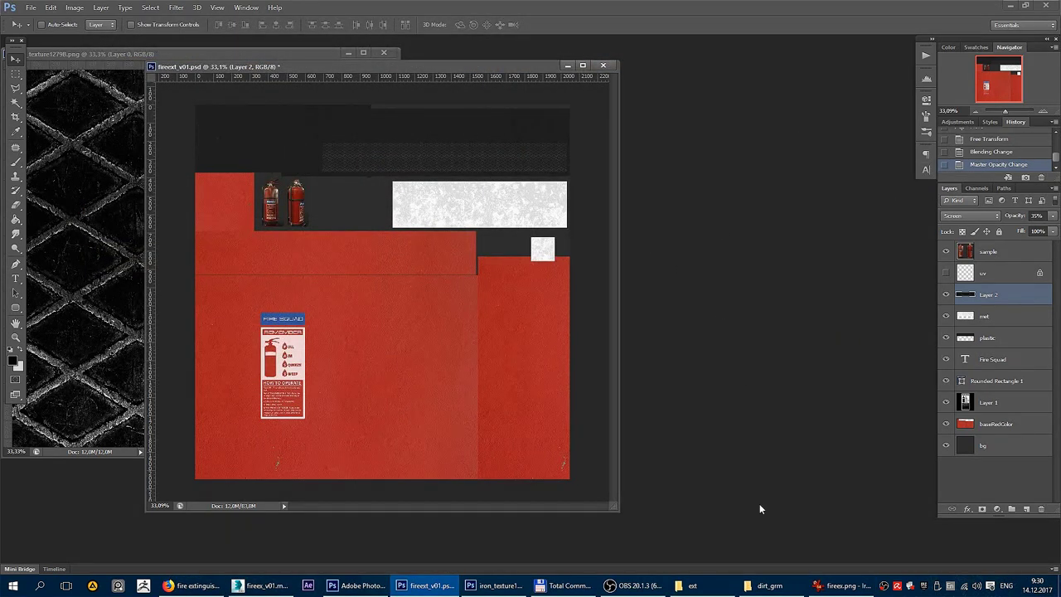
left_click(637, 586)
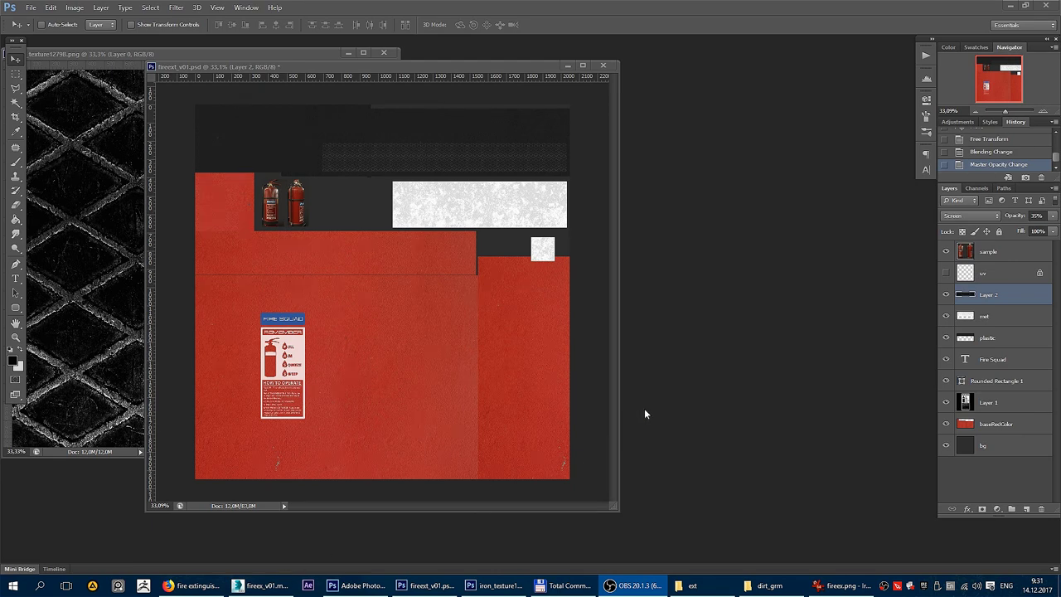
left_click(921, 317)
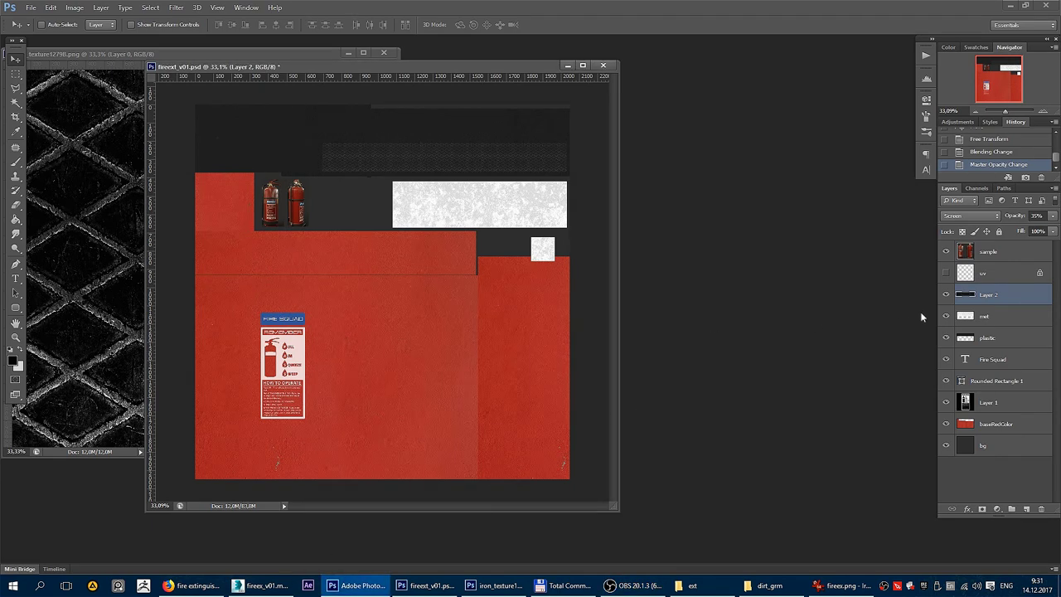
left_click(946, 272)
scroll(326, 438, "up", 2)
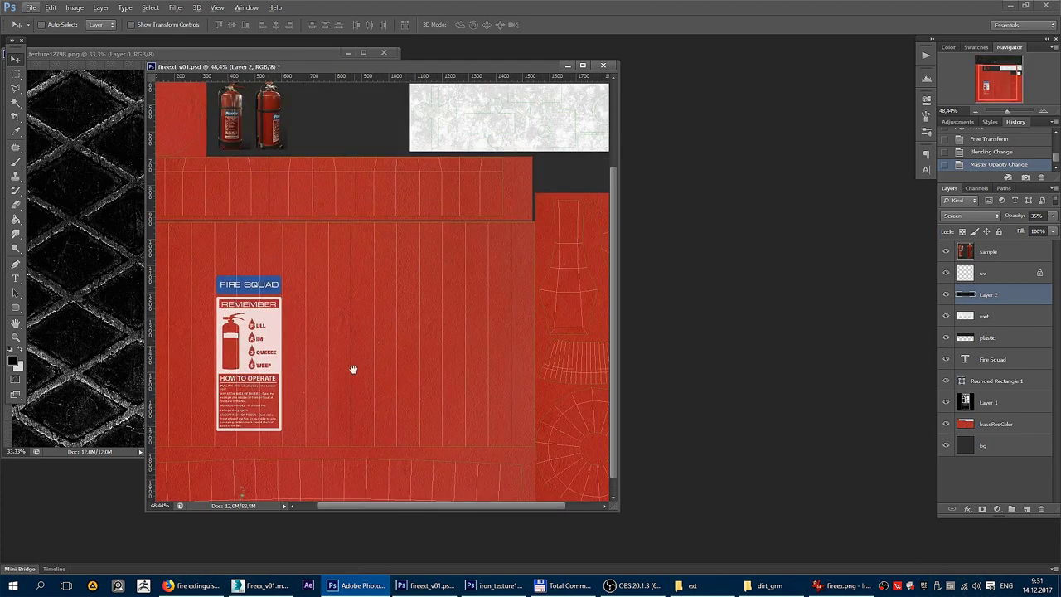
scroll(417, 338, "down", 1)
Copy the large red panel around the label from baseRedColor onto a new layer.
key("f")
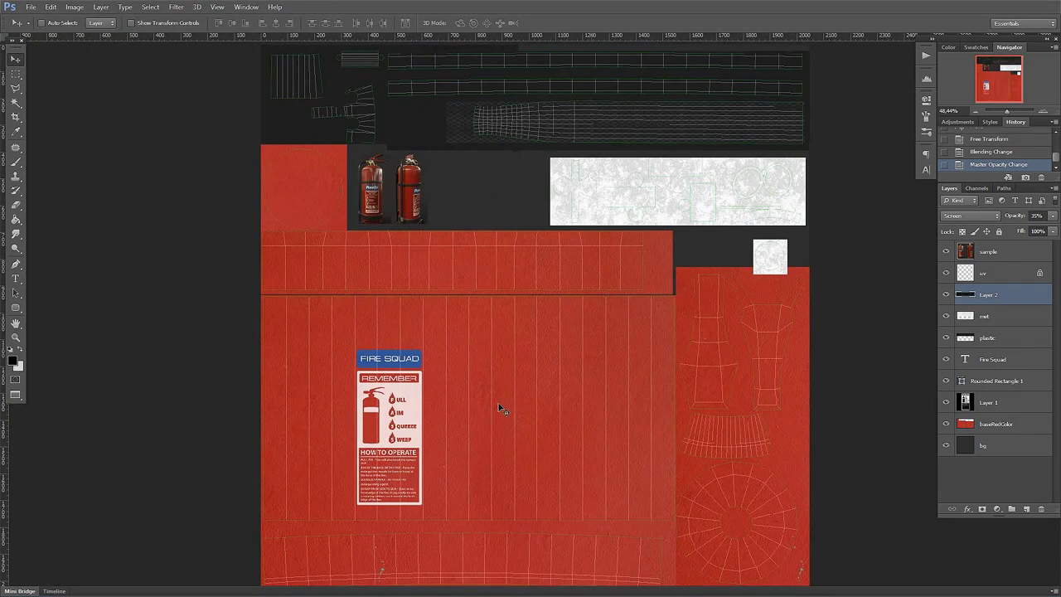
left_click(661, 405, "ctrl")
key("ctrl+t")
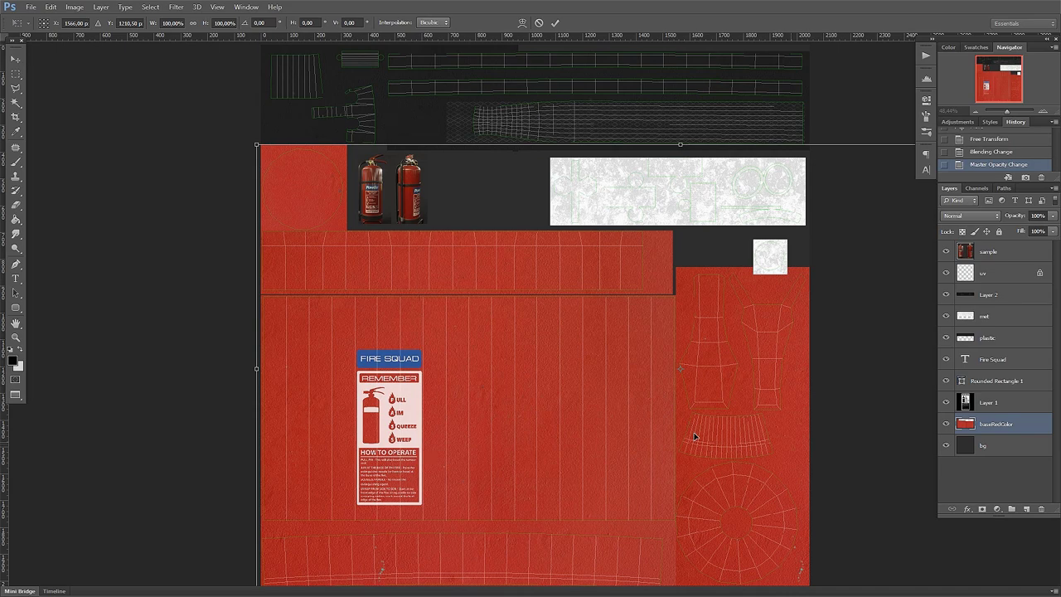
key("Escape")
left_click_drag(682, 420, 606, 280)
key("m")
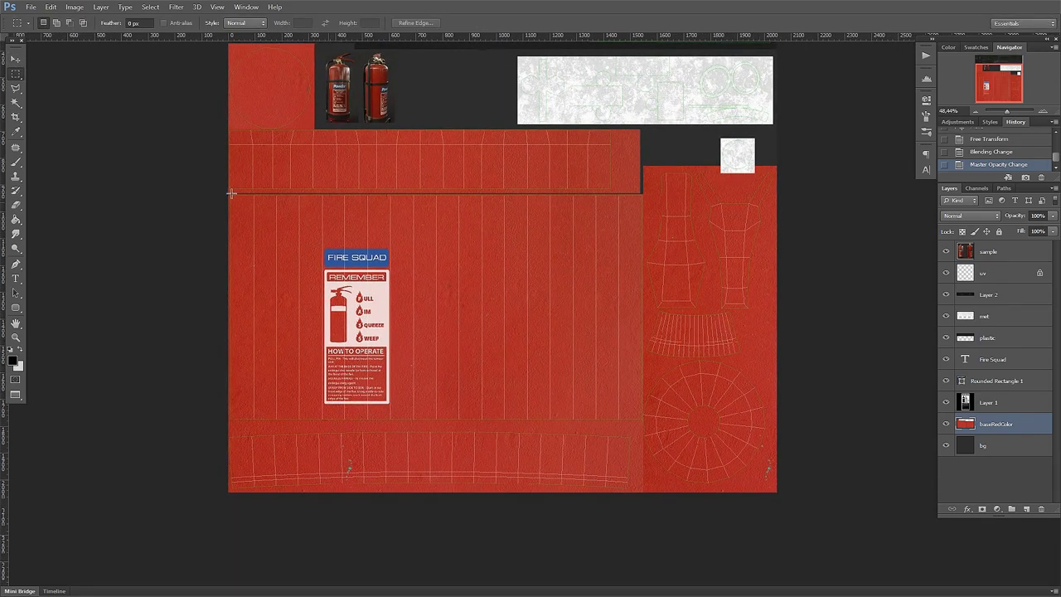
left_click_drag(227, 194, 642, 418)
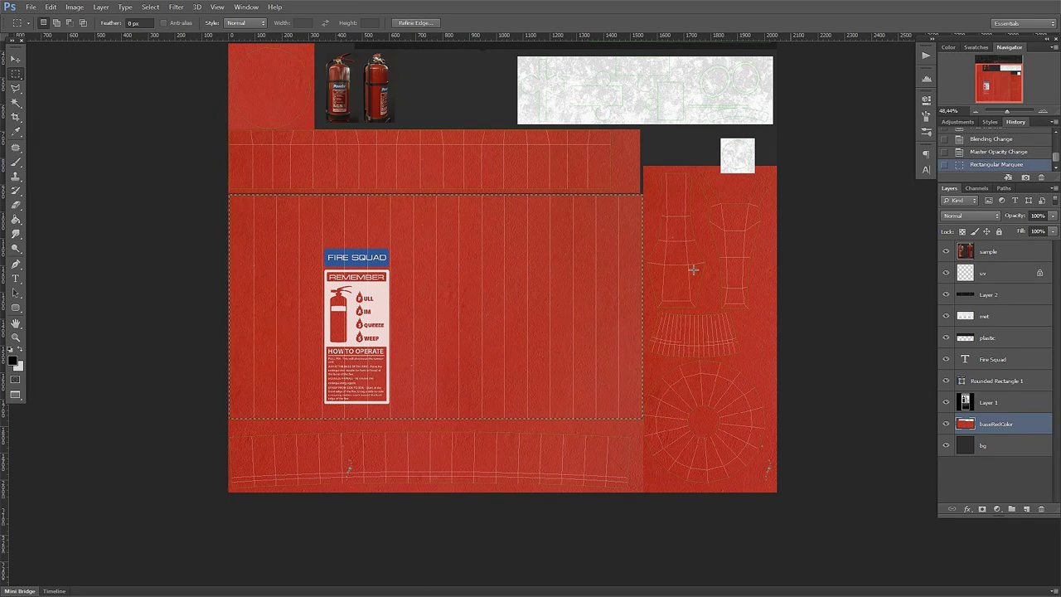
key("ctrl+j")
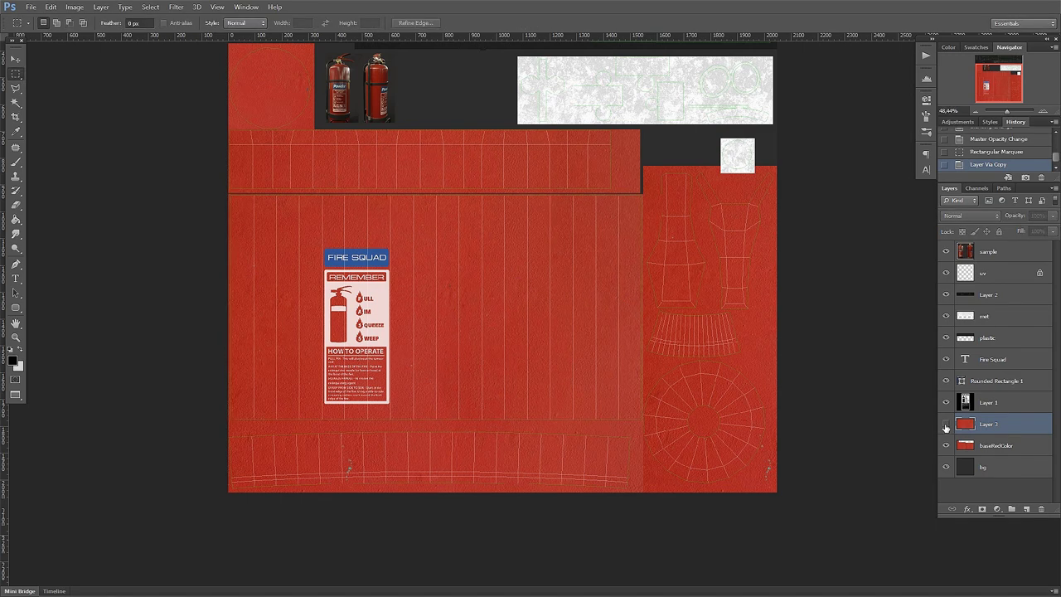
Flip the copied red panel horizontally with Free Transform.
key("v")
left_click_drag(580, 300, 681, 258)
key("ctrl+z")
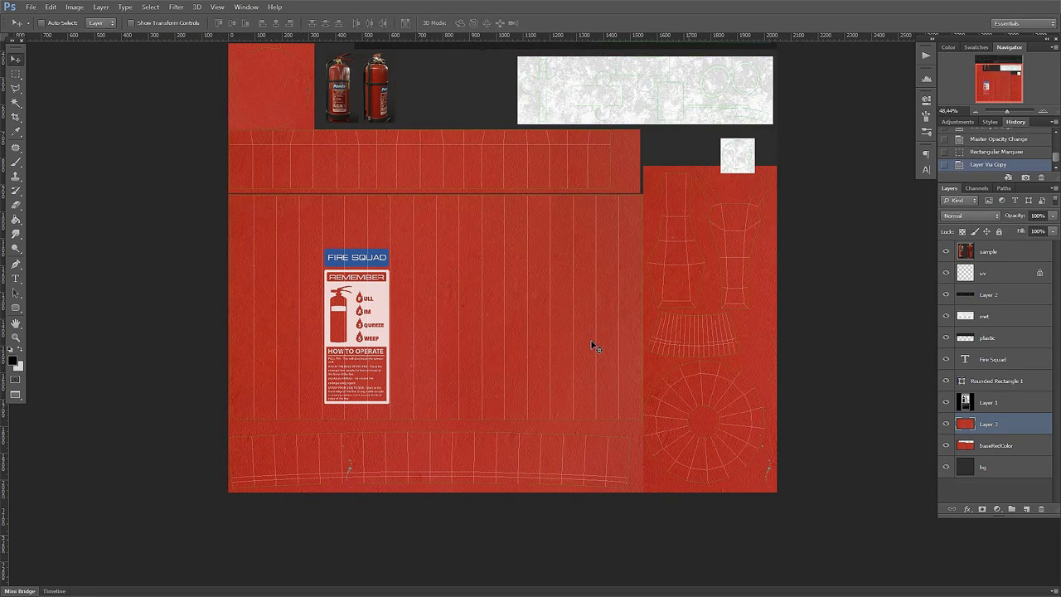
key("ctrl+t")
right_click(514, 280)
left_click(567, 443)
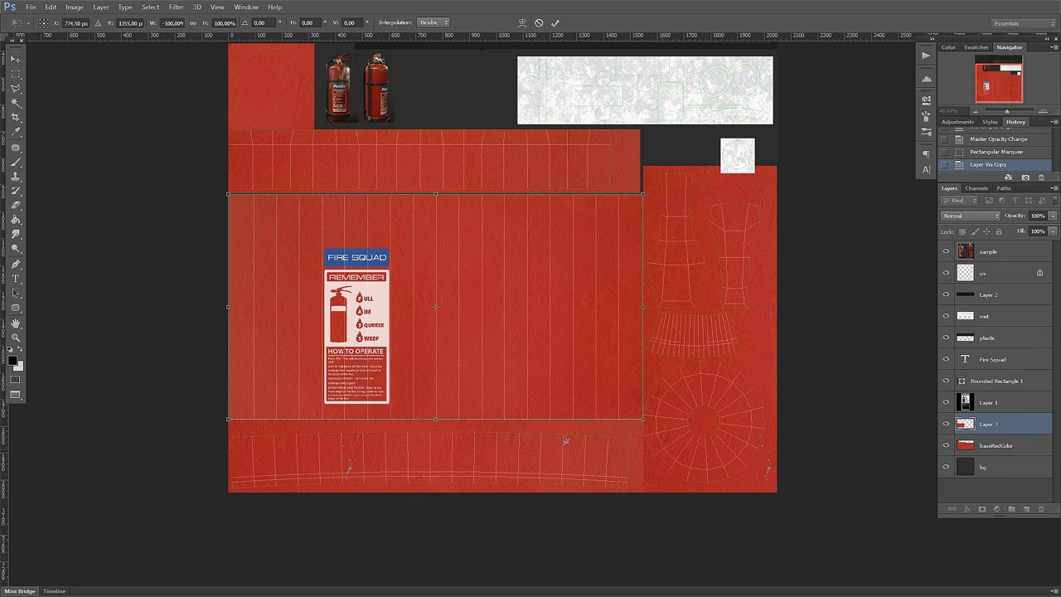
key("Return")
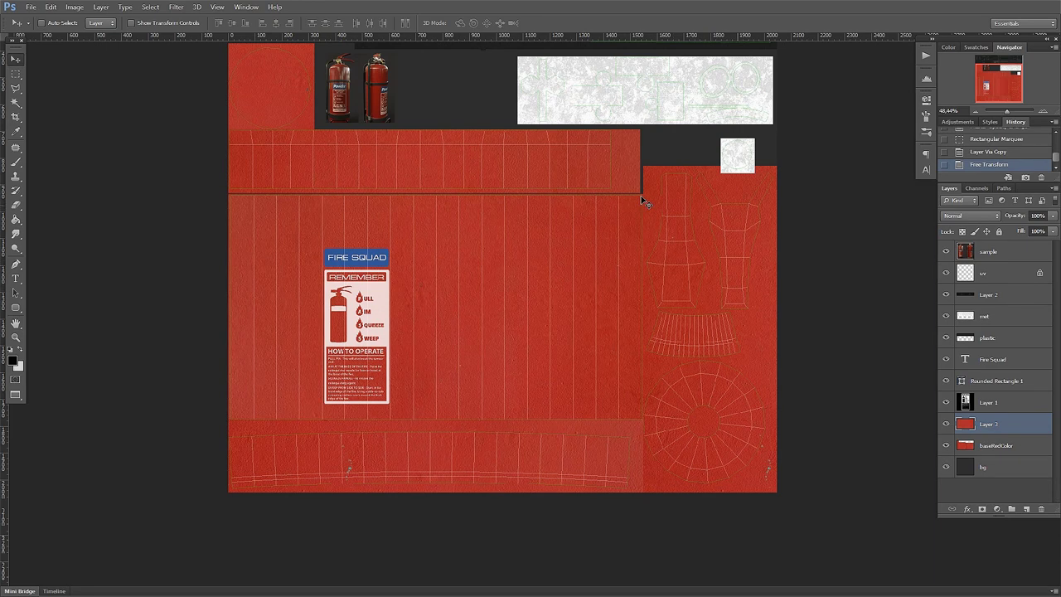
key("e")
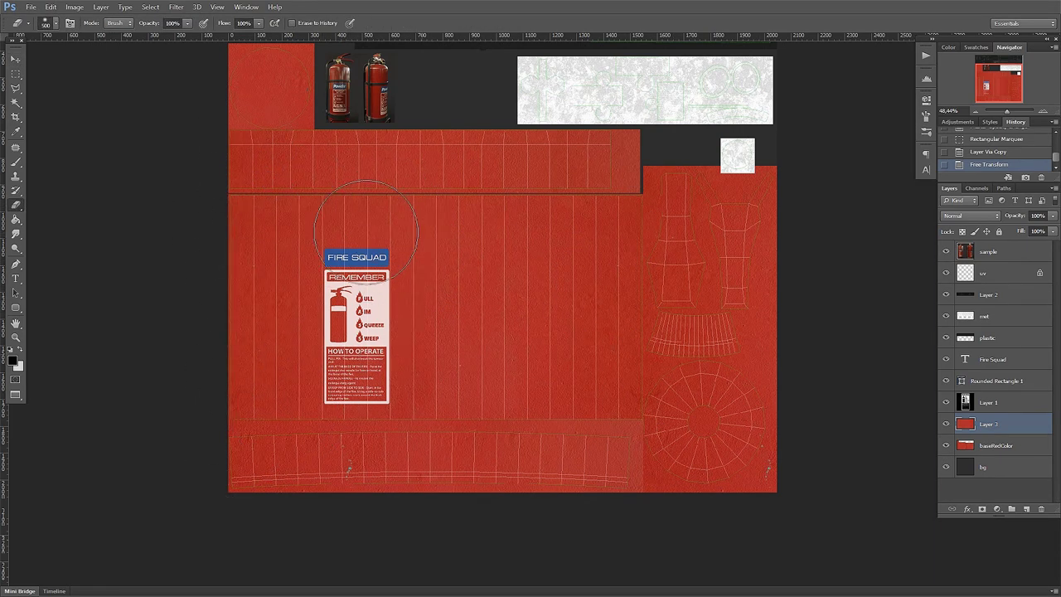
Erase the upper and left edges of the mirrored panel copy.
left_click_drag(297, 383, 286, 390)
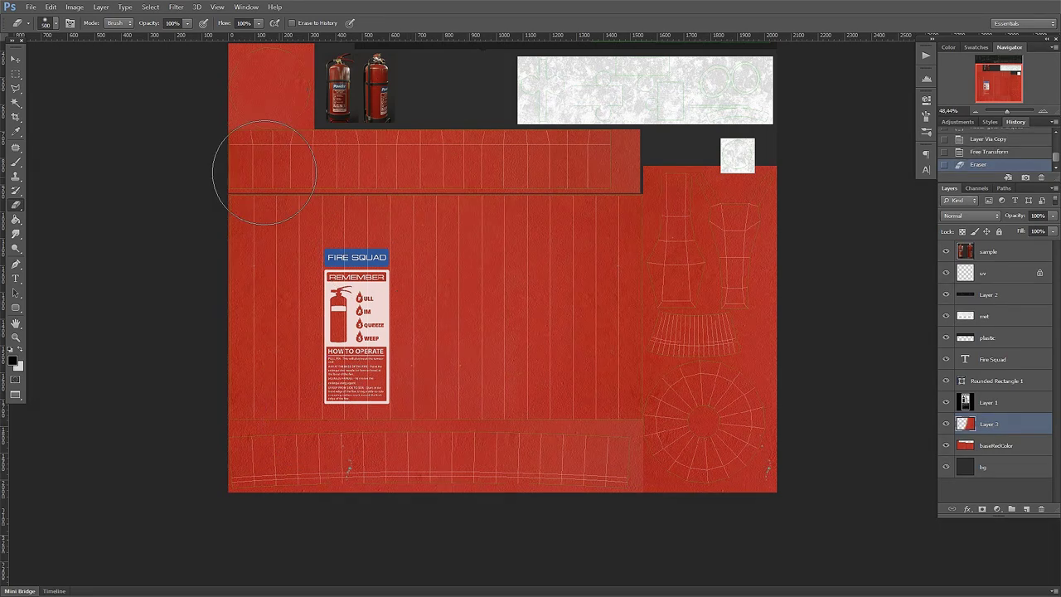
left_click_drag(260, 171, 249, 118)
left_click_drag(237, 317, 208, 414)
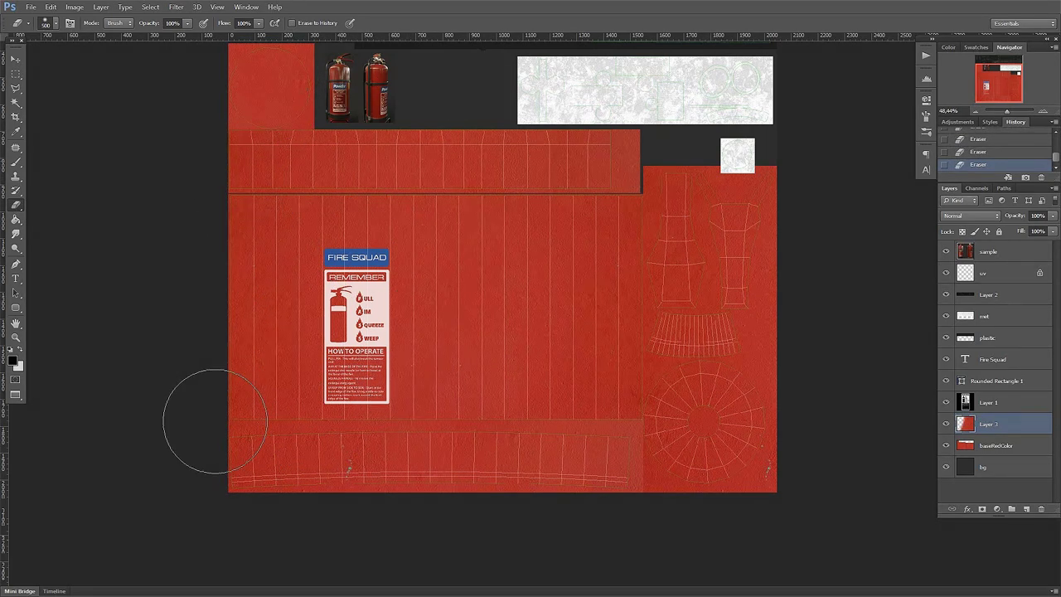
key("v")
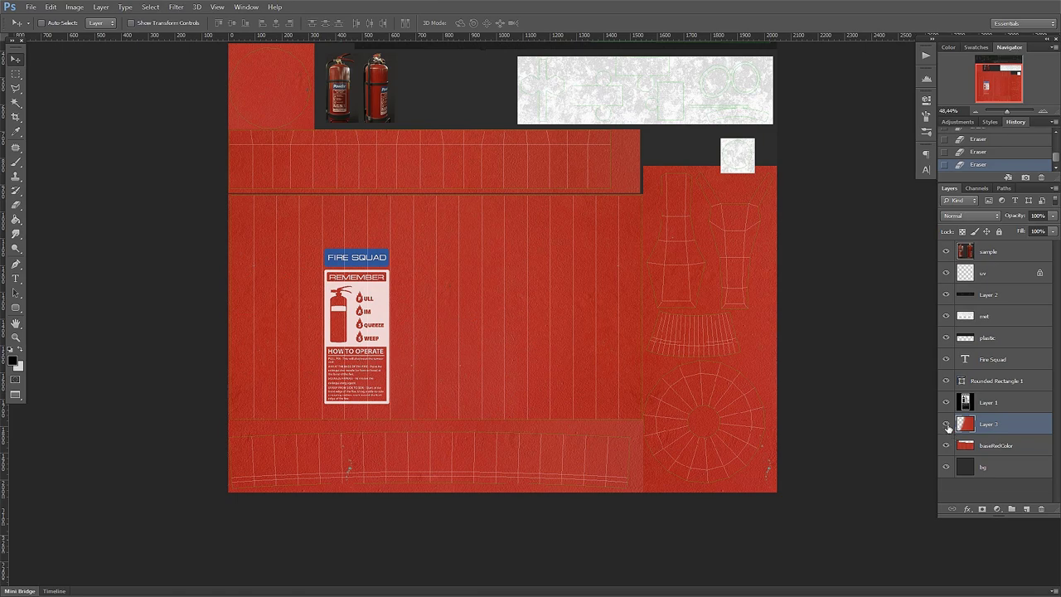
Check Layer 3 and baseRedColor in isolation, then merge the copy down into baseRedColor.
left_click(946, 425, "alt")
left_click(946, 425, "alt")
left_click(946, 447, "alt")
left_click(946, 447, "alt")
key("ctrl+e")
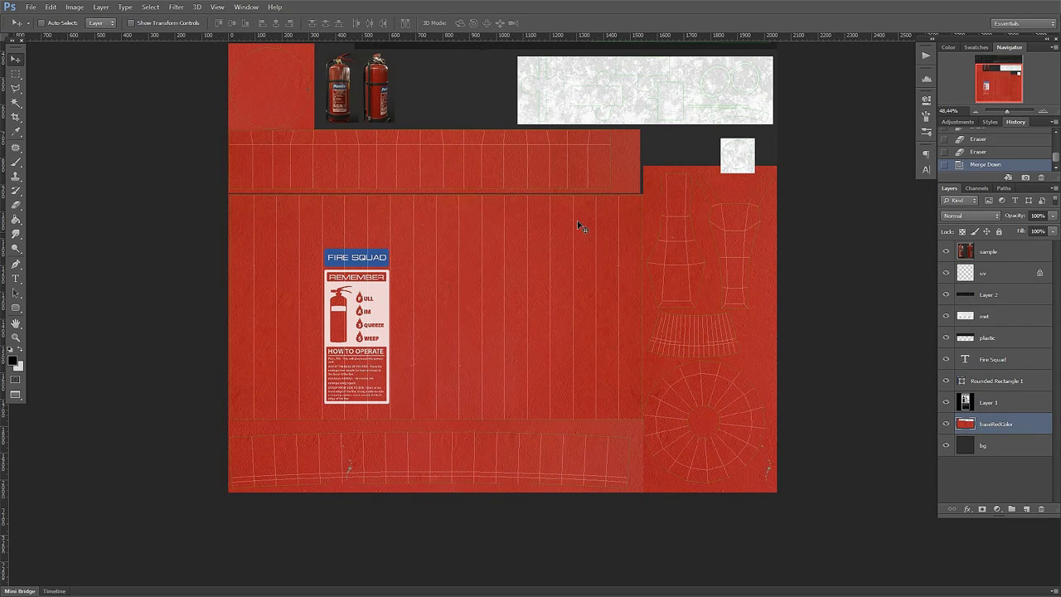
key("m")
scroll(292, 136, "up", 3)
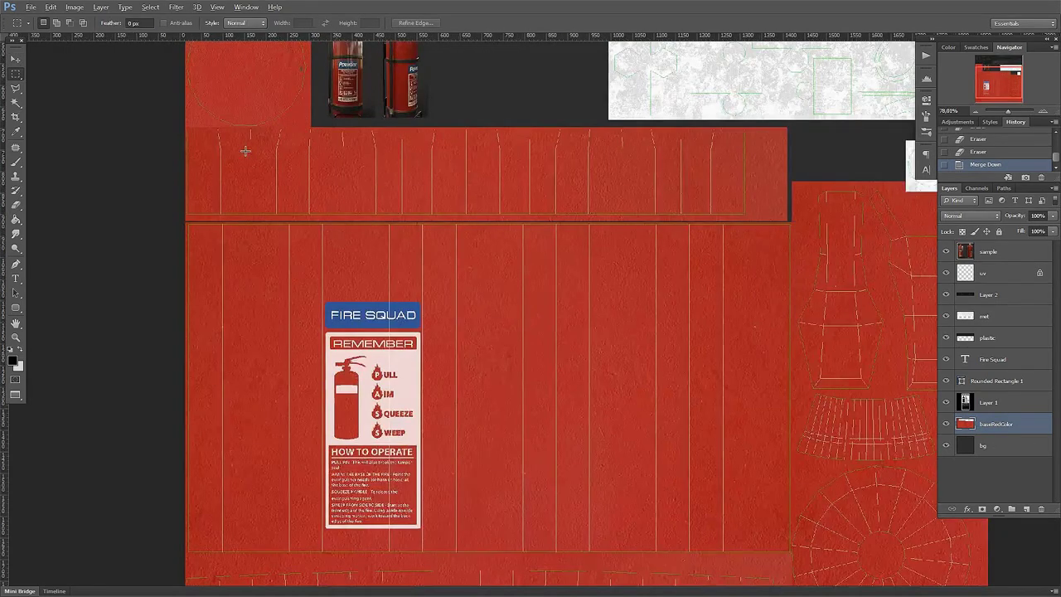
Copy the upper red strip onto a new layer and flip it horizontally.
left_click_drag(167, 123, 911, 235)
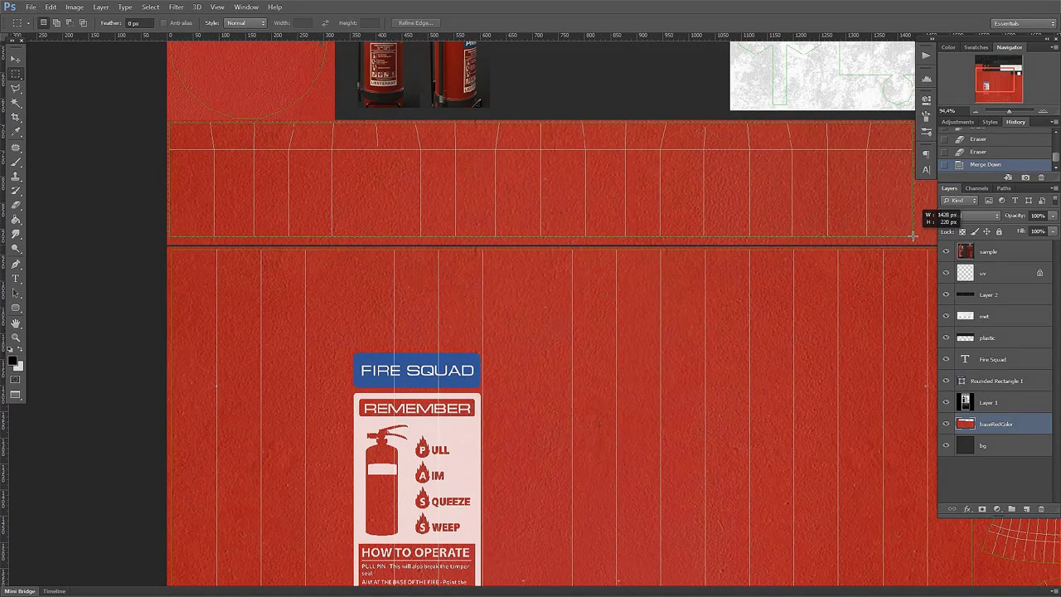
left_click_drag(912, 235, 910, 235)
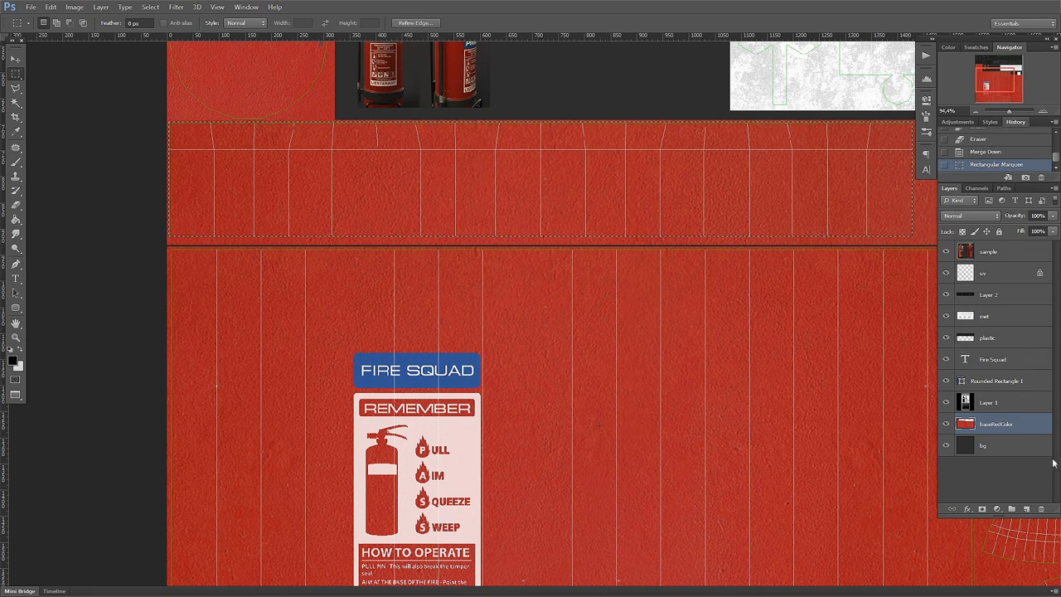
key("ctrl+j")
key("ctrl+t")
right_click(593, 163)
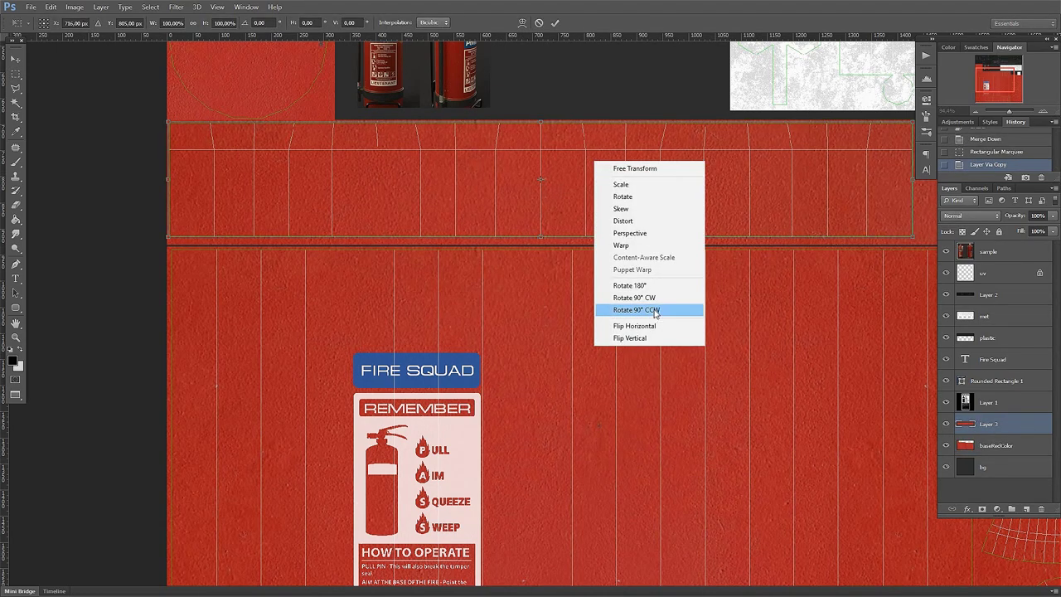
left_click(630, 326)
key("Return")
Erase the flipped strip copy's left edge and merge it into baseRedColor.
scroll(680, 283, "up", 3)
scroll(680, 283, "down", 1)
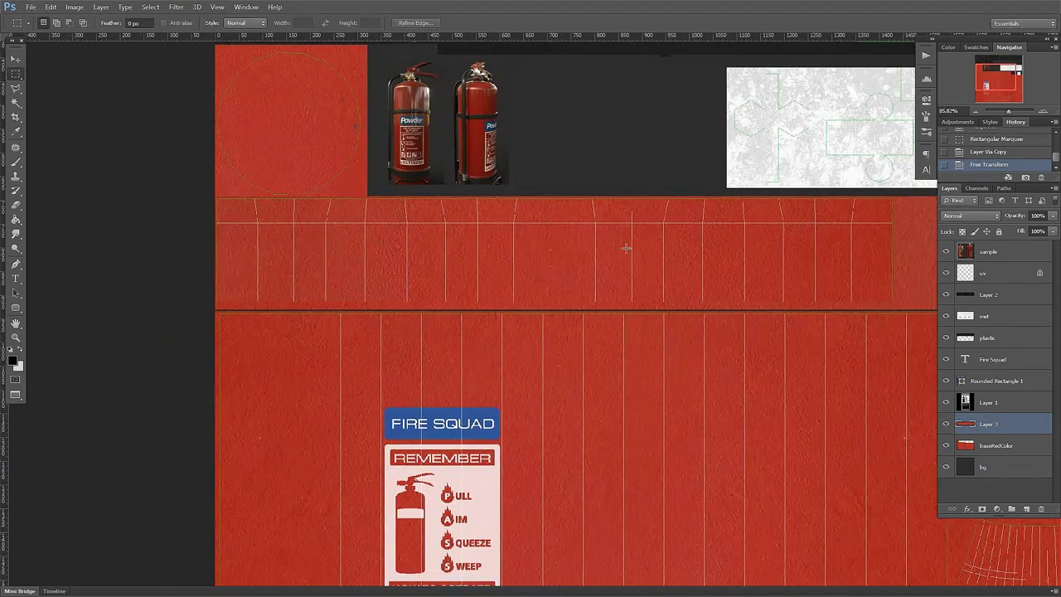
key("e")
left_click_drag(201, 236, 183, 268)
left_click(182, 268)
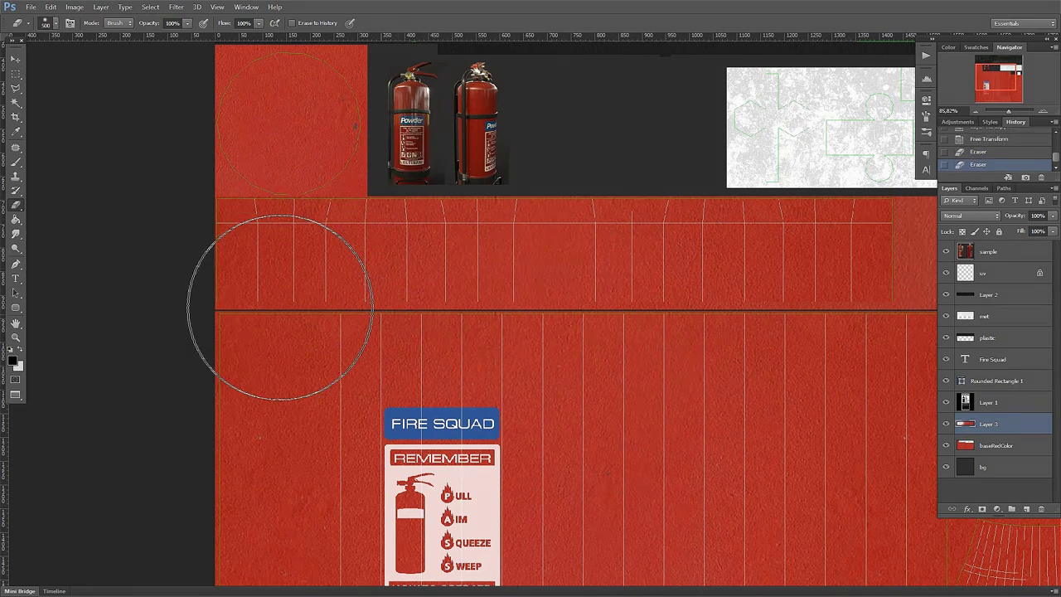
key("v")
key("ctrl+e")
Copy the bottom red strip onto a new layer and flip it horizontally.
left_click_drag(544, 401, 479, 172)
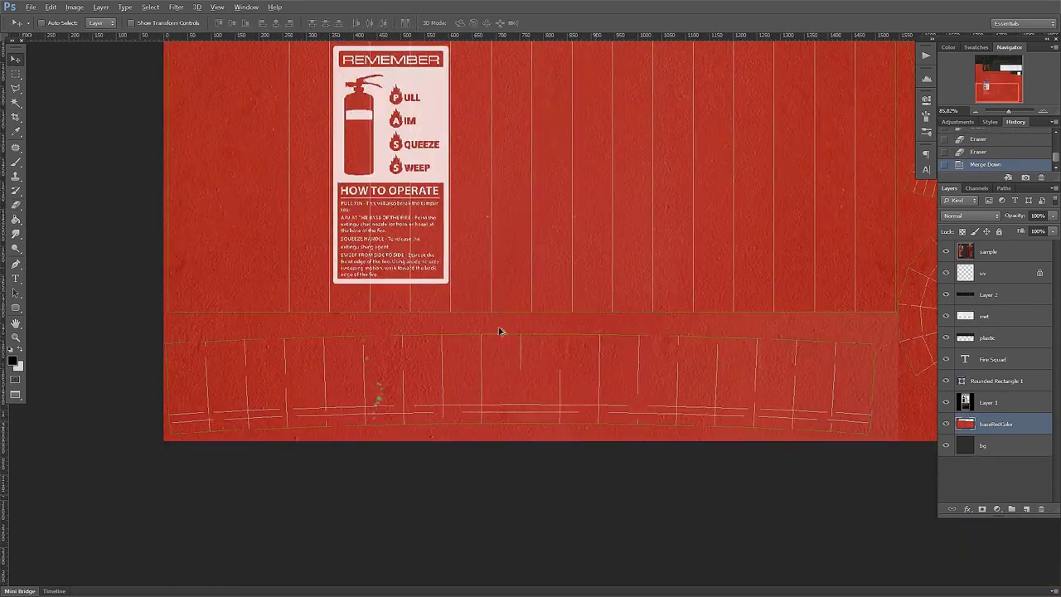
key("m")
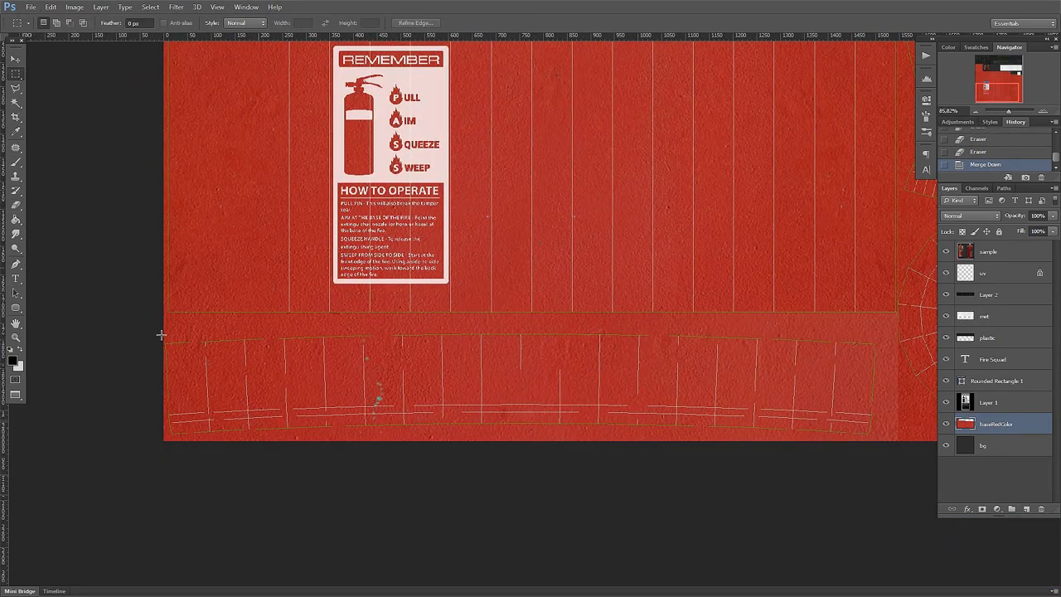
left_click_drag(161, 335, 877, 445)
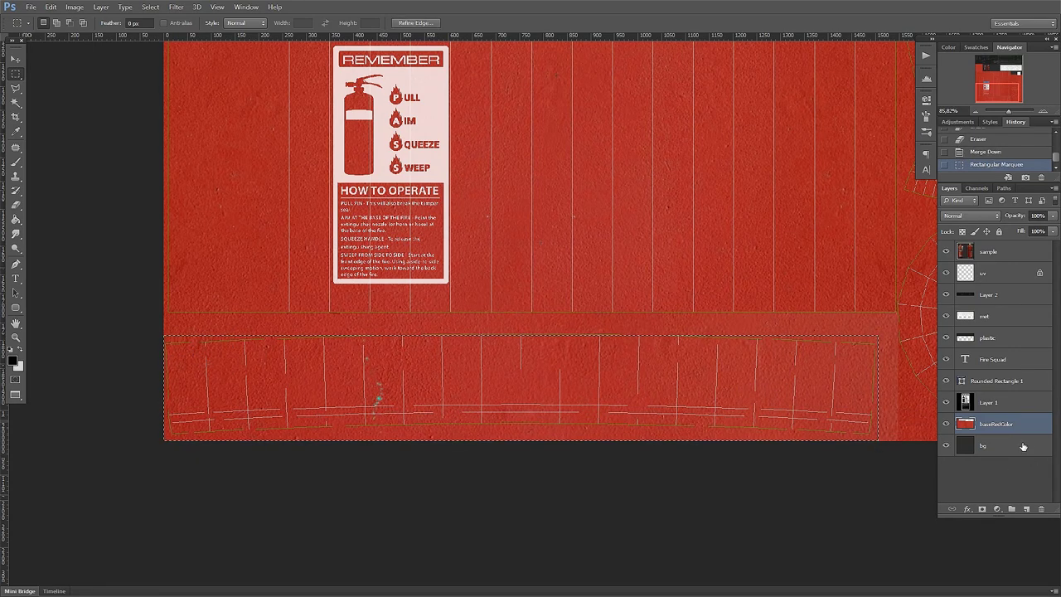
key("ctrl+j")
key("ctrl+t")
right_click(763, 399)
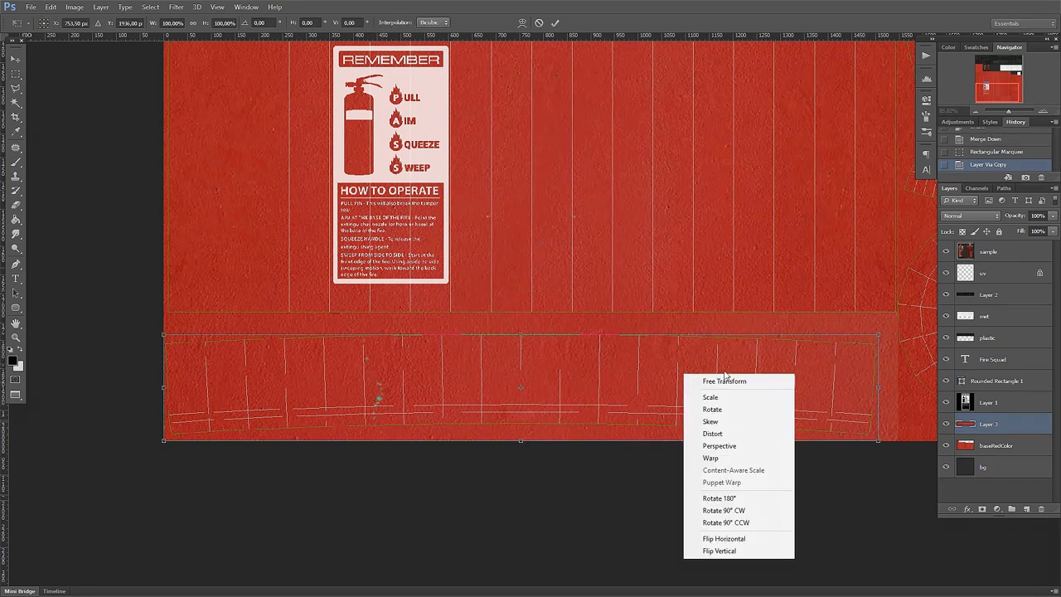
left_click(741, 543)
key("Return")
Erase the bottom copy's left edge and stray lines, then merge Layer 3 down.
key("e")
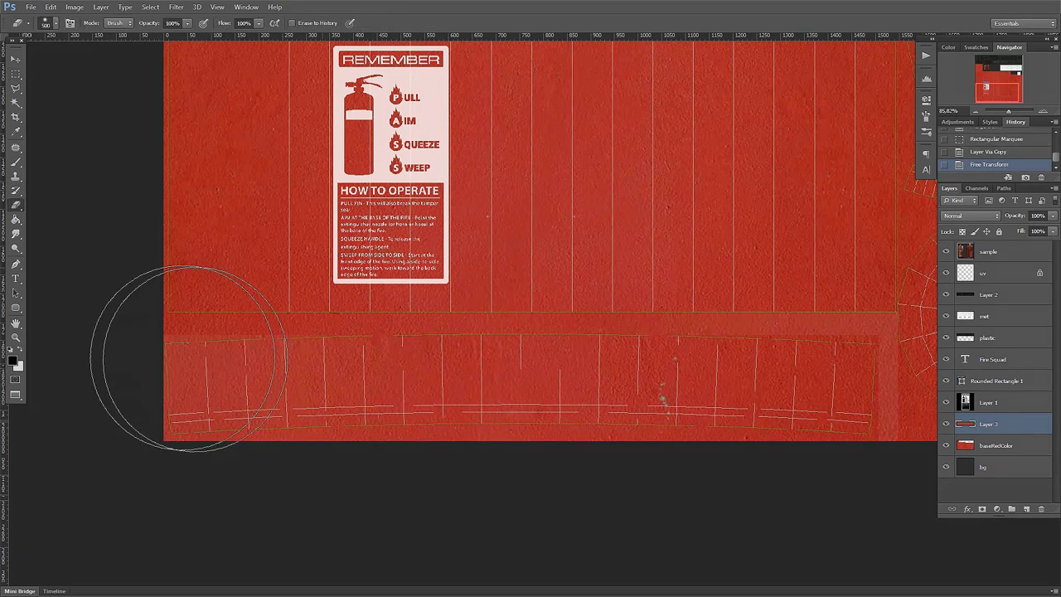
left_click_drag(155, 364, 213, 308)
mouse_move(95, 450)
left_mouse_down()
mouse_move(283, 359)
mouse_move(224, 379)
left_mouse_up()
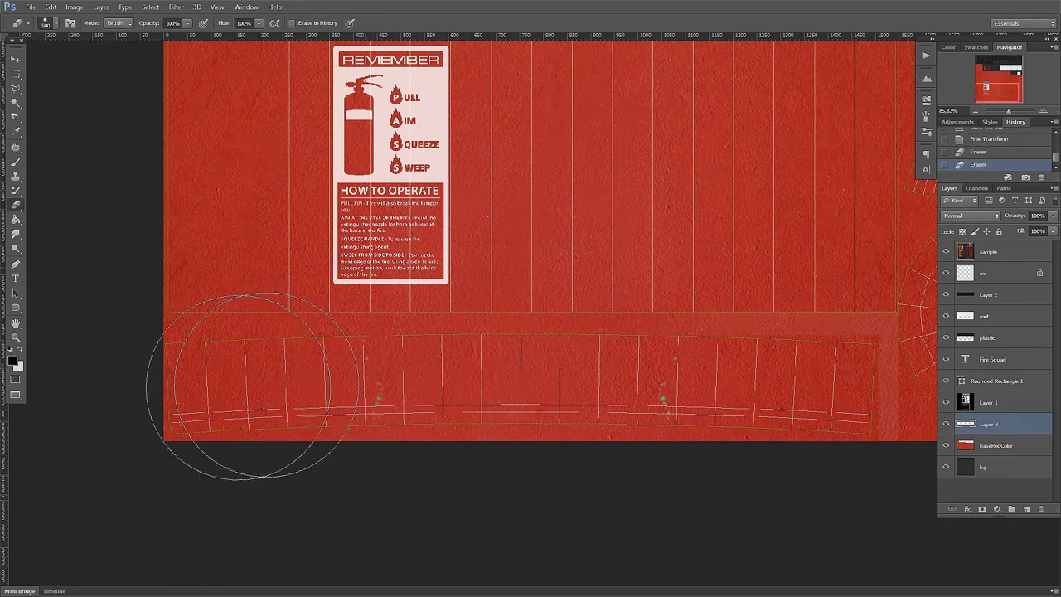
key("v")
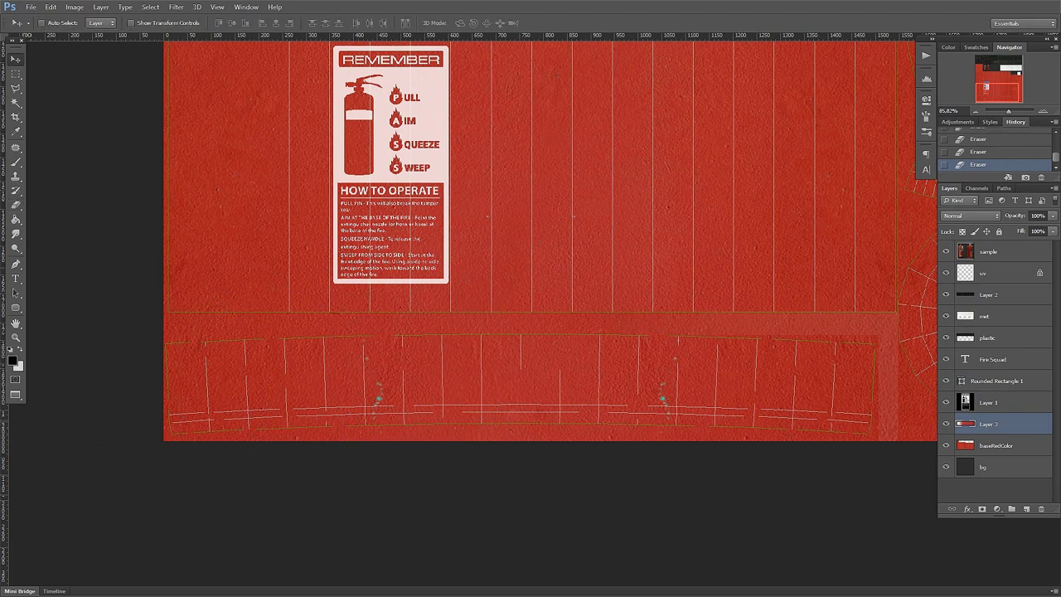
key("ctrl+e")
scroll(502, 265, "down", 3)
scroll(526, 243, "down", 1)
scroll(700, 405, "up", 3)
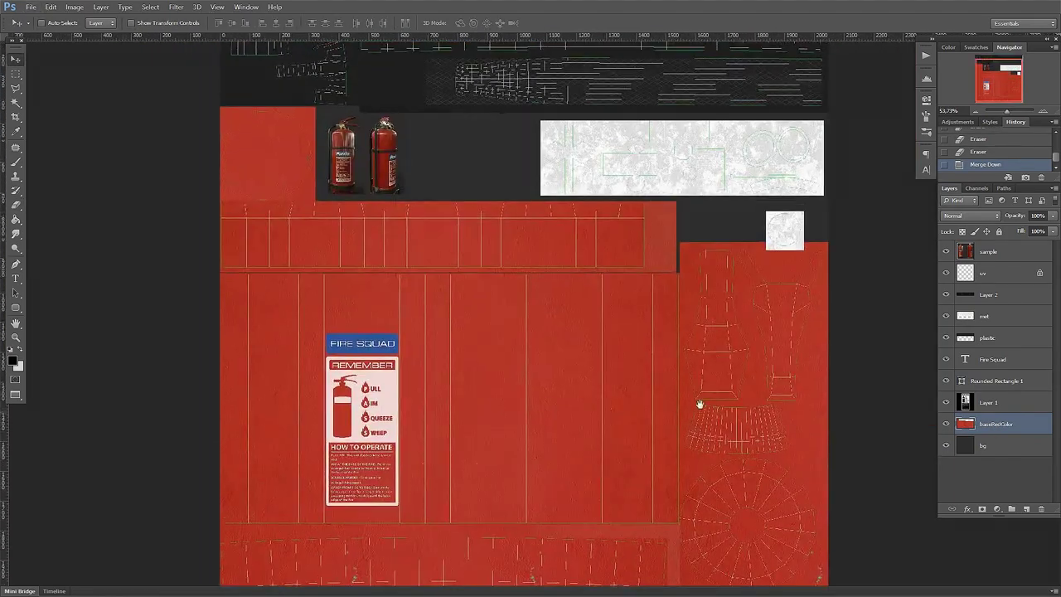
Hide the uv wireframe layer and save the texture as PNG, replacing fireext_D.png.
left_click(947, 273)
key("ctrl+shift+s")
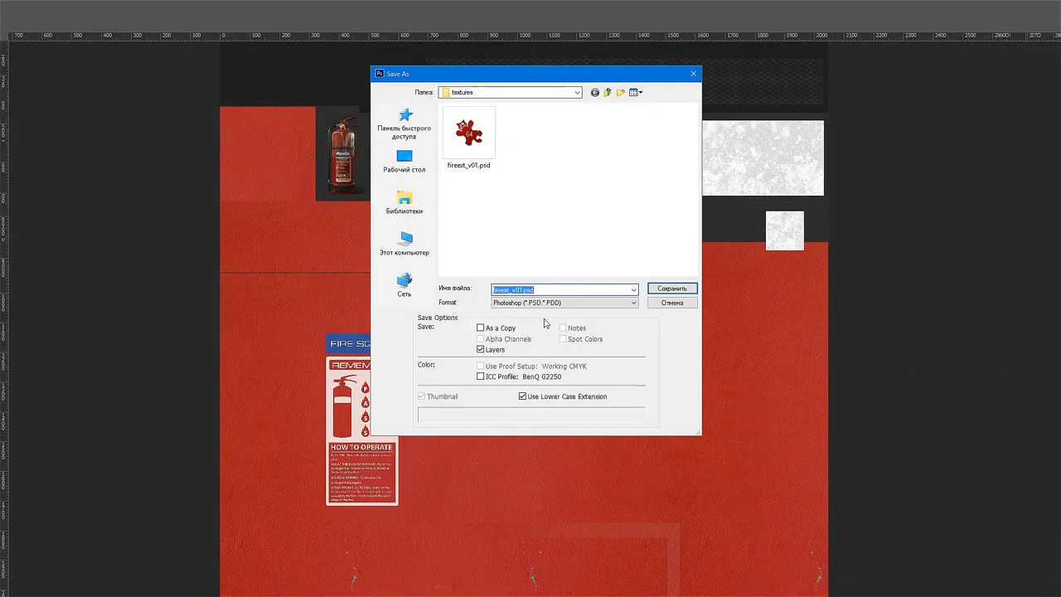
left_click(554, 303)
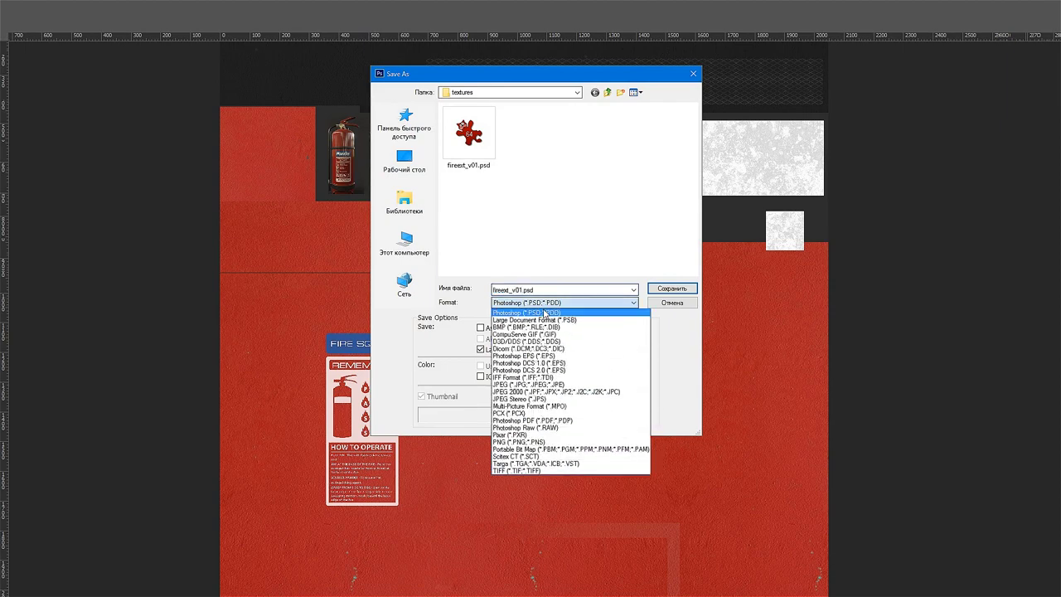
left_click(518, 442)
double_click(469, 133)
left_click(510, 230)
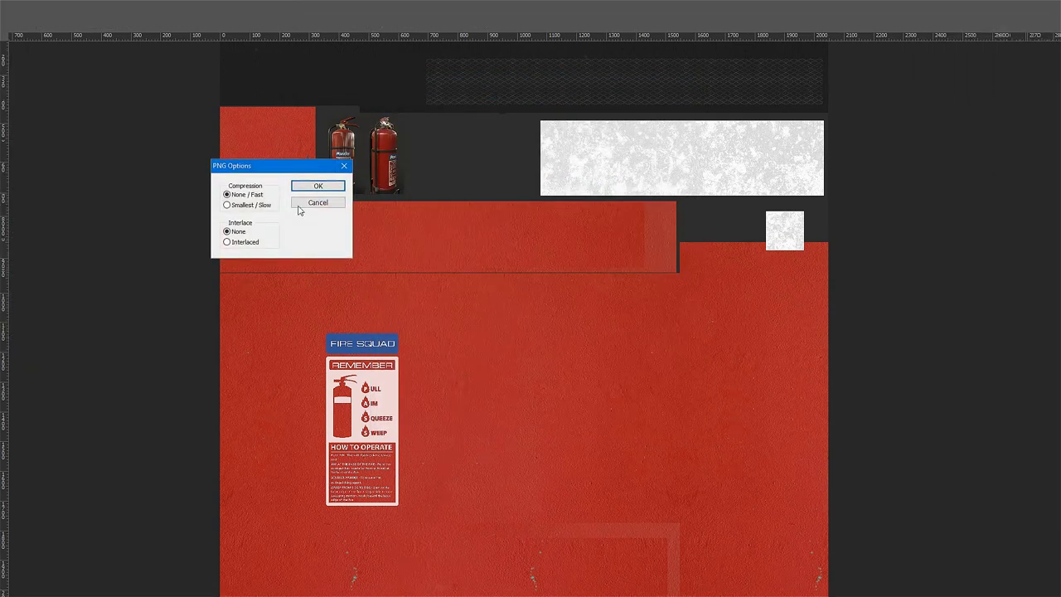
left_click(318, 187)
key("f")
key("f")
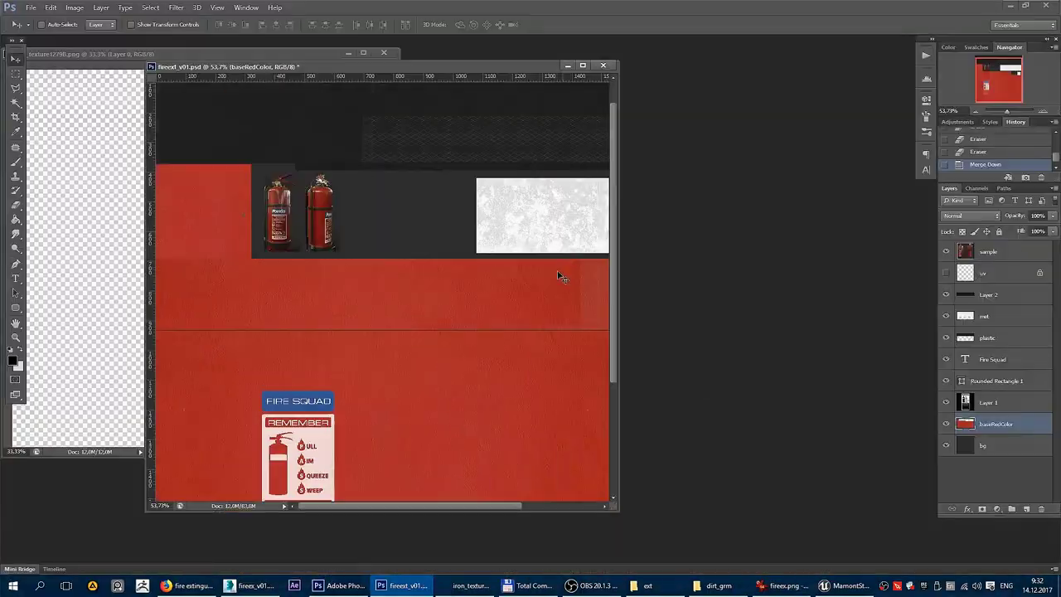
scroll(558, 277, "down", 2)
Switch to the Unreal project and collapse StarterContent in the Content Browser.
left_click(846, 585)
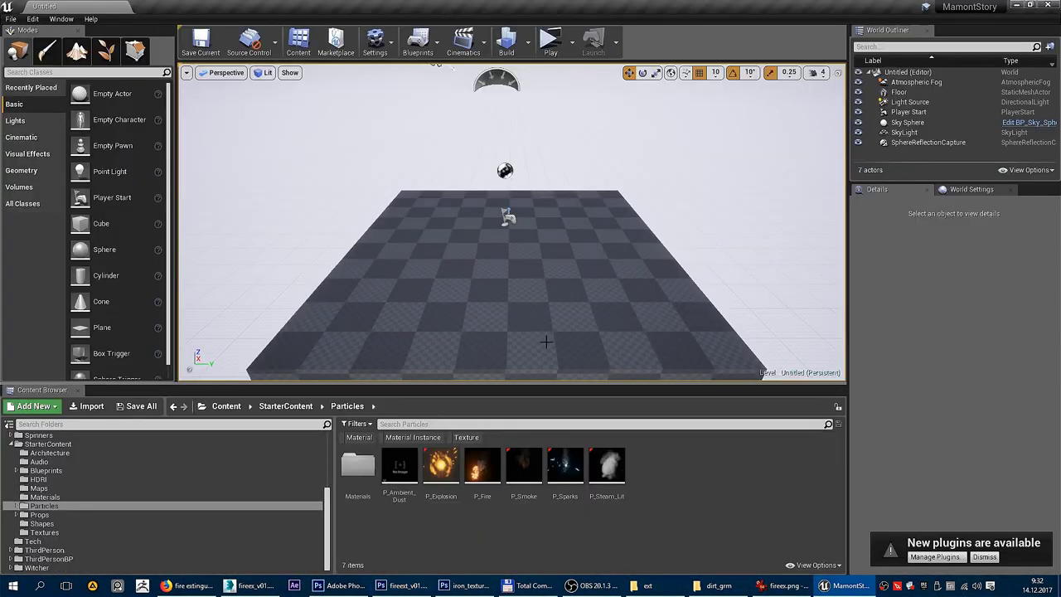
mouse_move(539, 270)
left_mouse_down()
mouse_move(580, 249)
mouse_move(486, 248)
mouse_move(575, 278)
left_mouse_up()
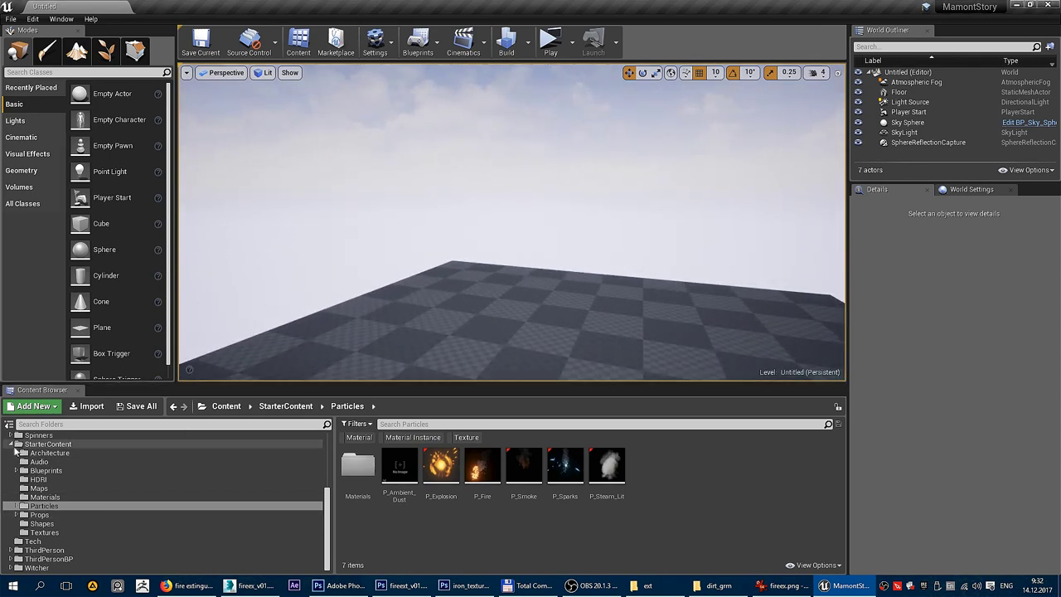
left_click(12, 444)
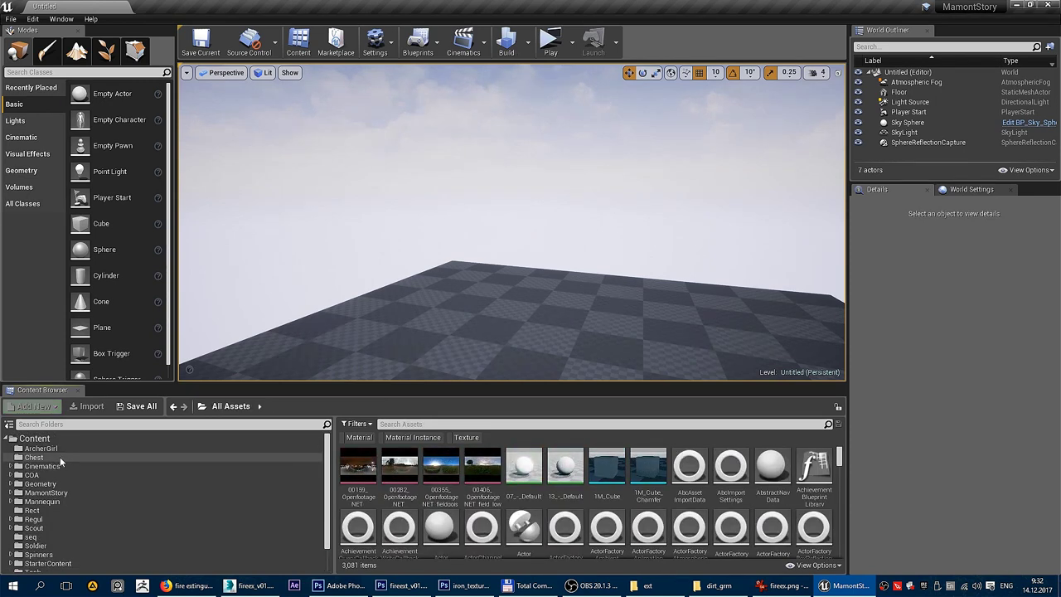
scroll(55, 489, "down", 1)
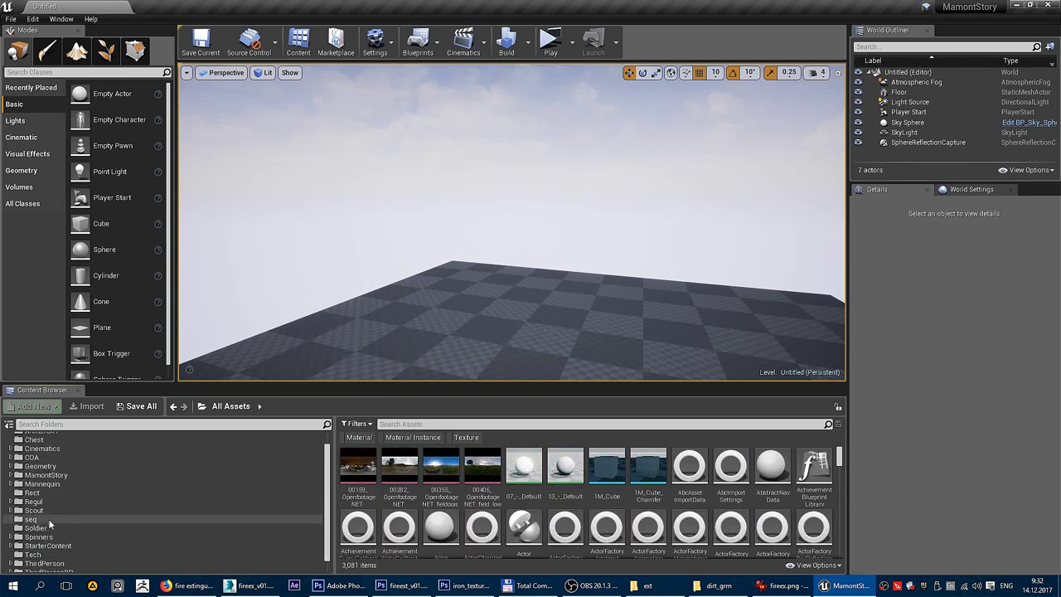
scroll(48, 524, "up", 2)
Create a FireExt folder under Content, then return to 3ds Max.
left_click(35, 438)
right_click(34, 438)
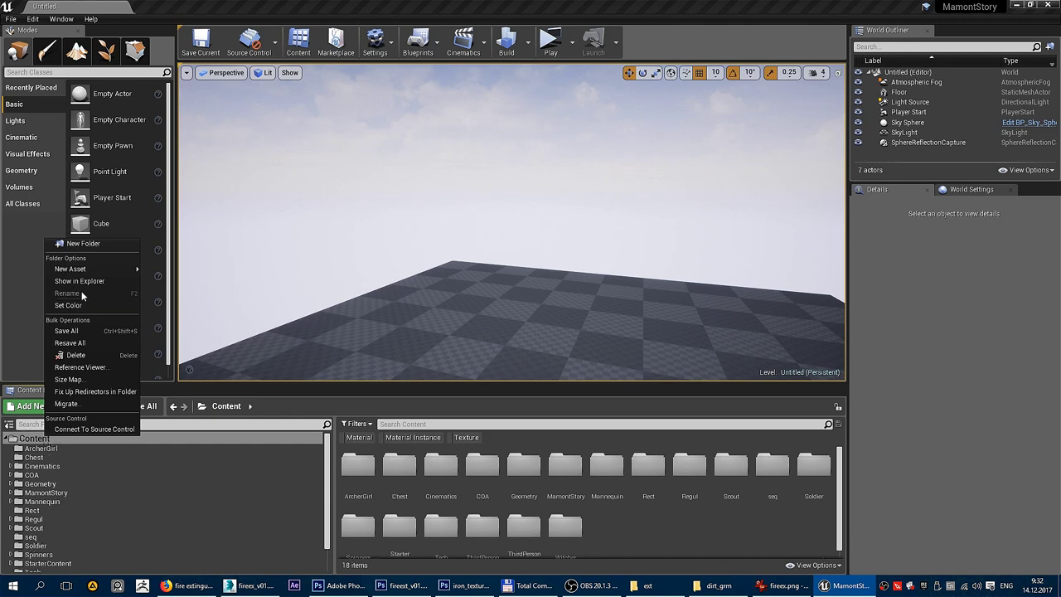
left_click(83, 244)
type("FireE")
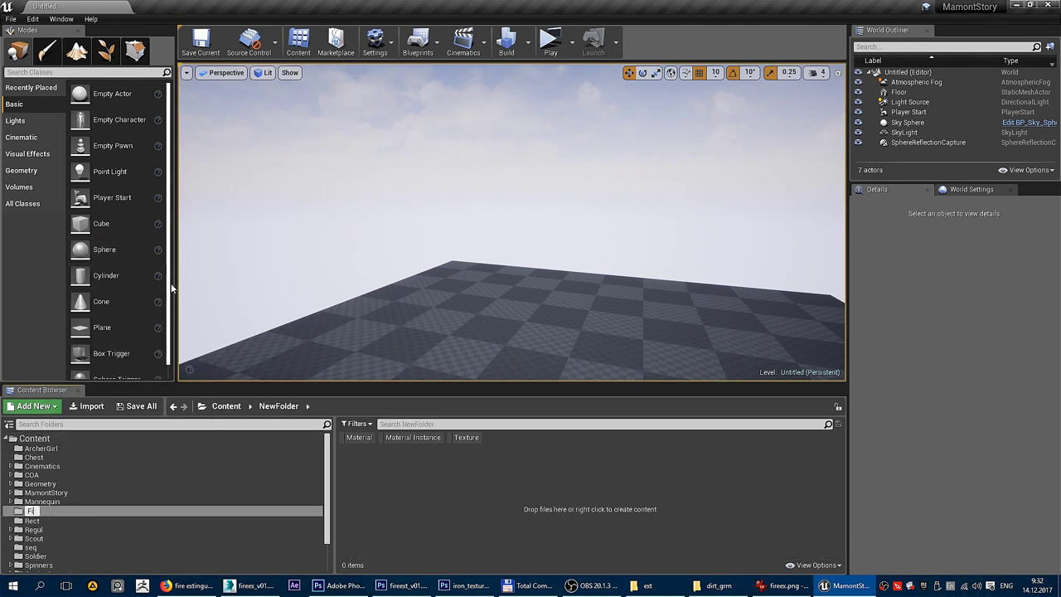
type("xt")
key("Return")
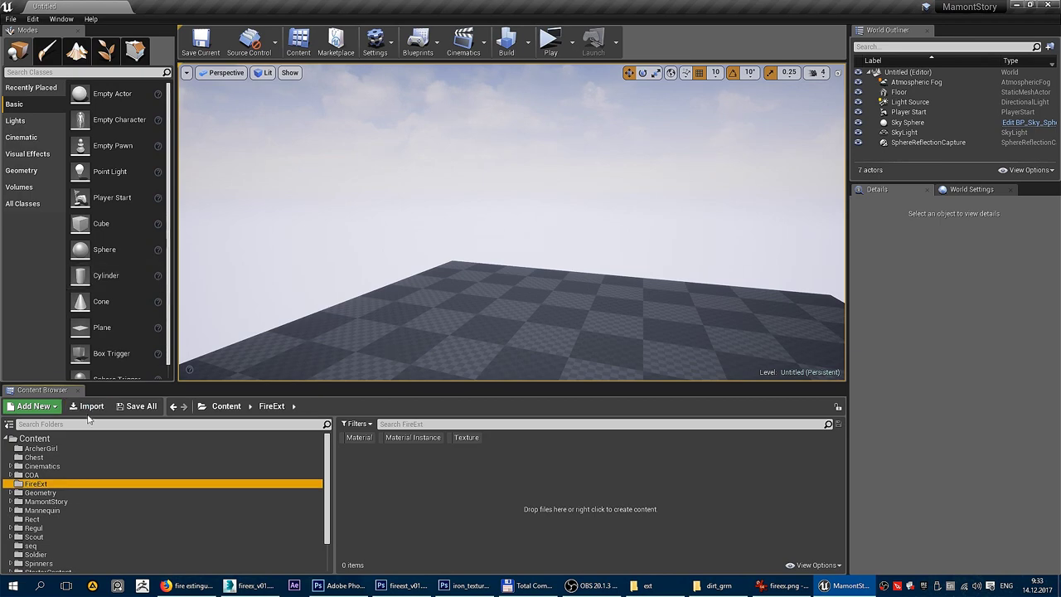
left_click(250, 585)
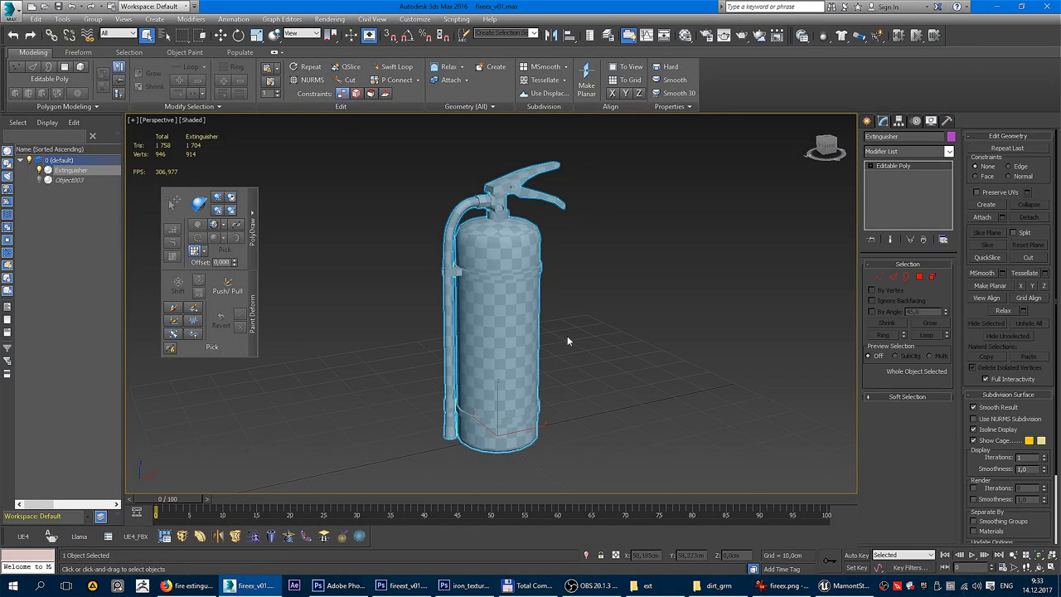
Review the UE4 FBX export settings and start Export Selected for the extinguisher.
key("w")
left_click(134, 536)
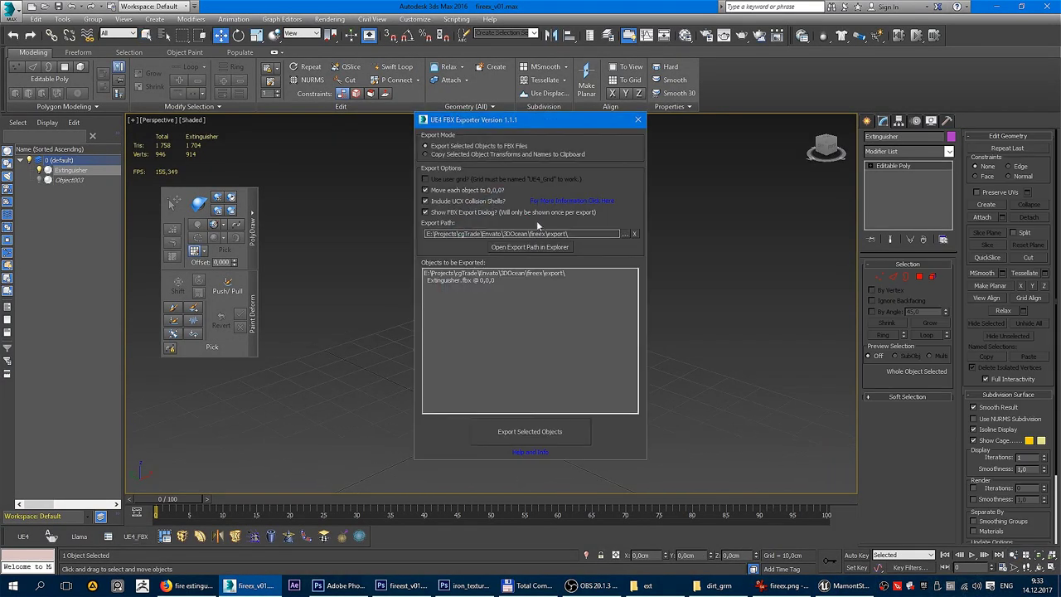
left_click(637, 122)
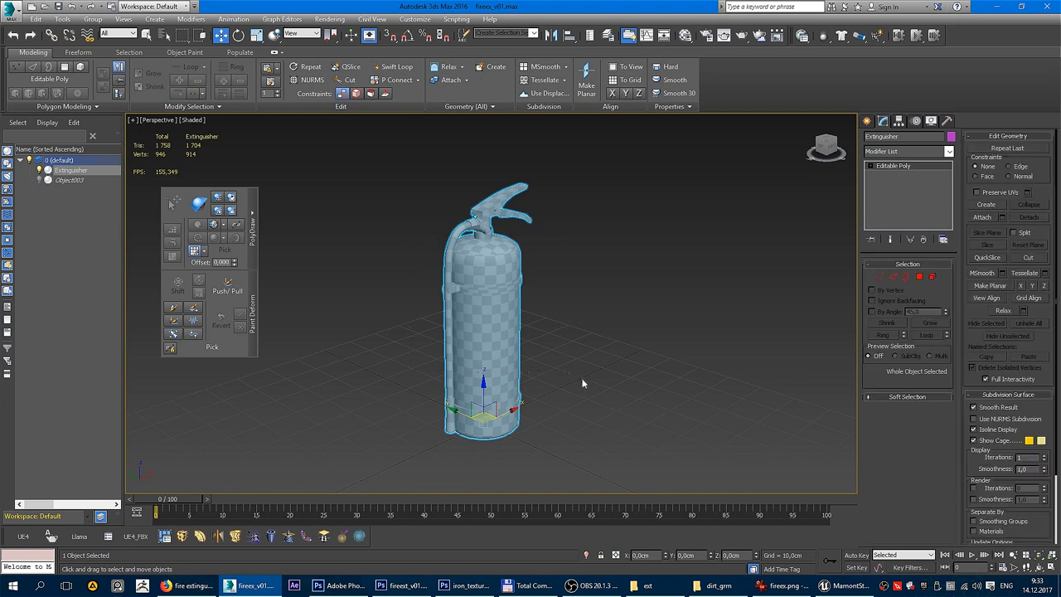
left_click(10, 12)
mouse_move(39, 188)
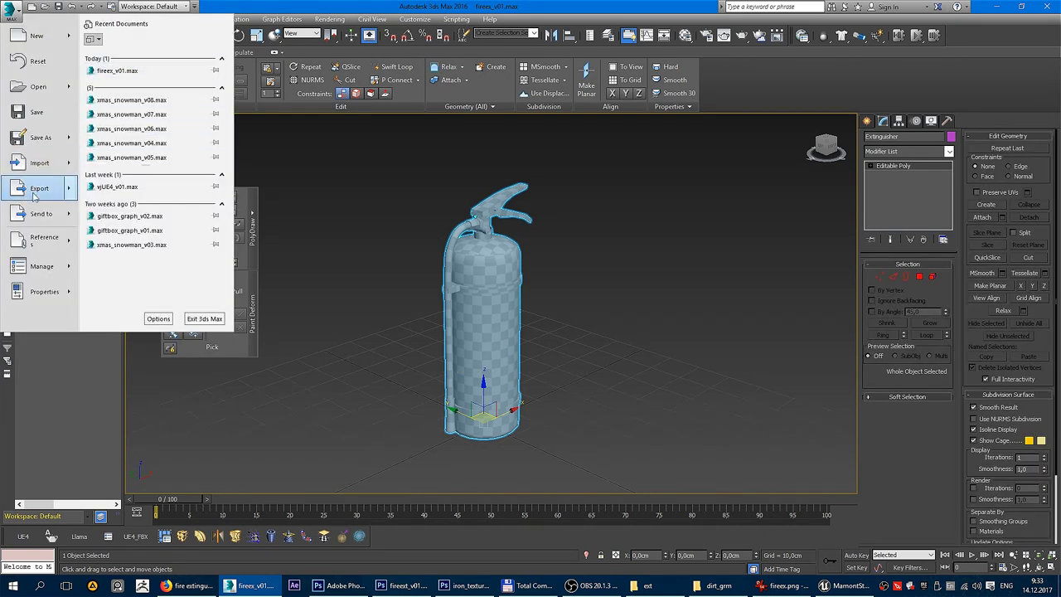
left_click(160, 89)
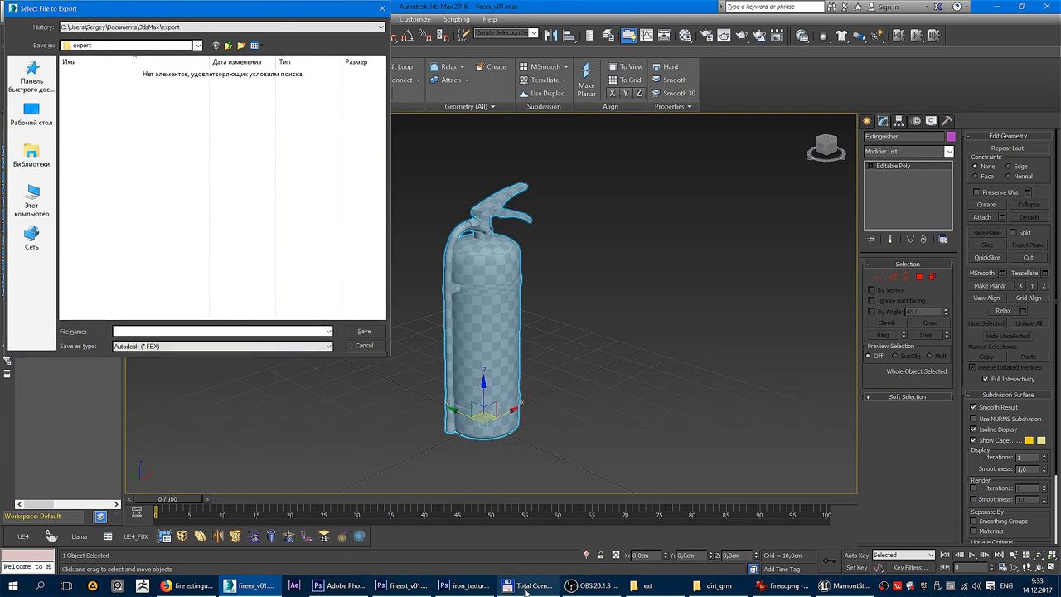
Paste the firex project path, create an exp folder there, and cancel the export.
left_click(553, 585)
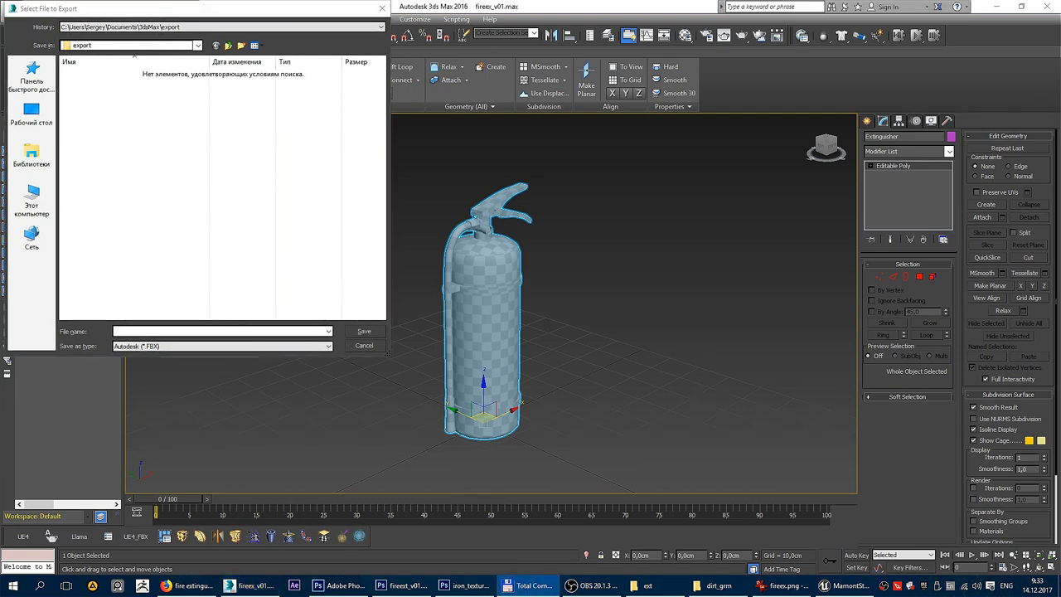
left_click(133, 330)
type("e:\\Projects\\cgTrade\\Envato\\3DOcean\\fireex\\textures\\")
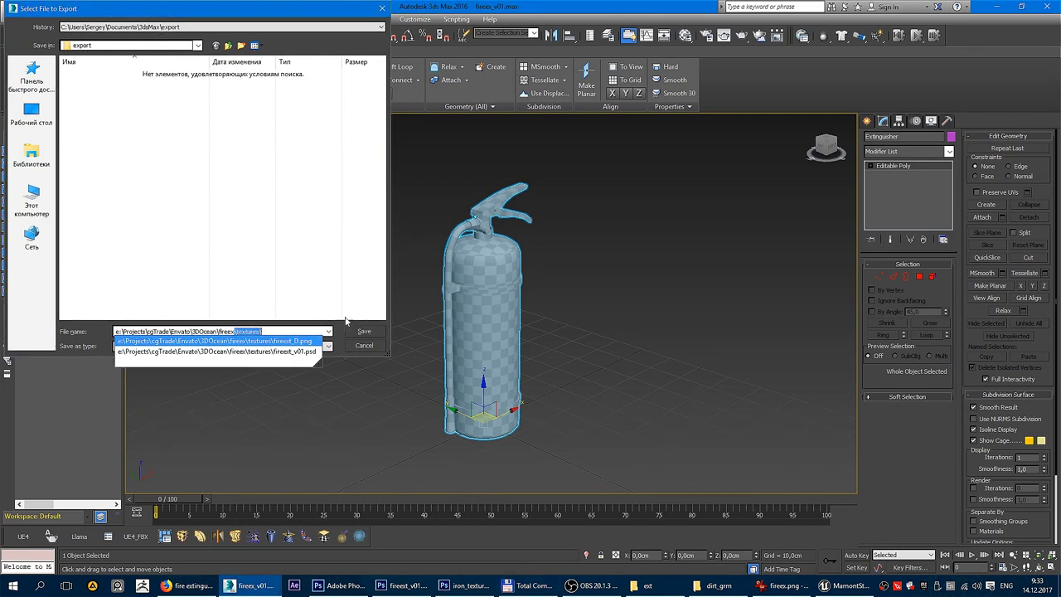
key("Delete")
key("Return")
left_click(240, 46)
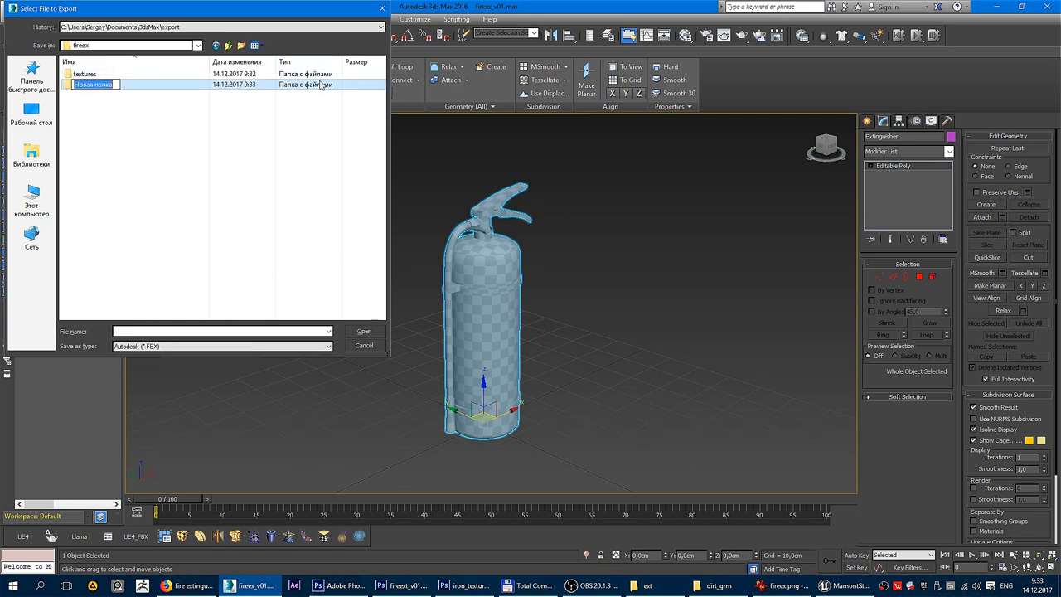
type("exp")
double_click(320, 85)
key("Tab")
type("FireExt")
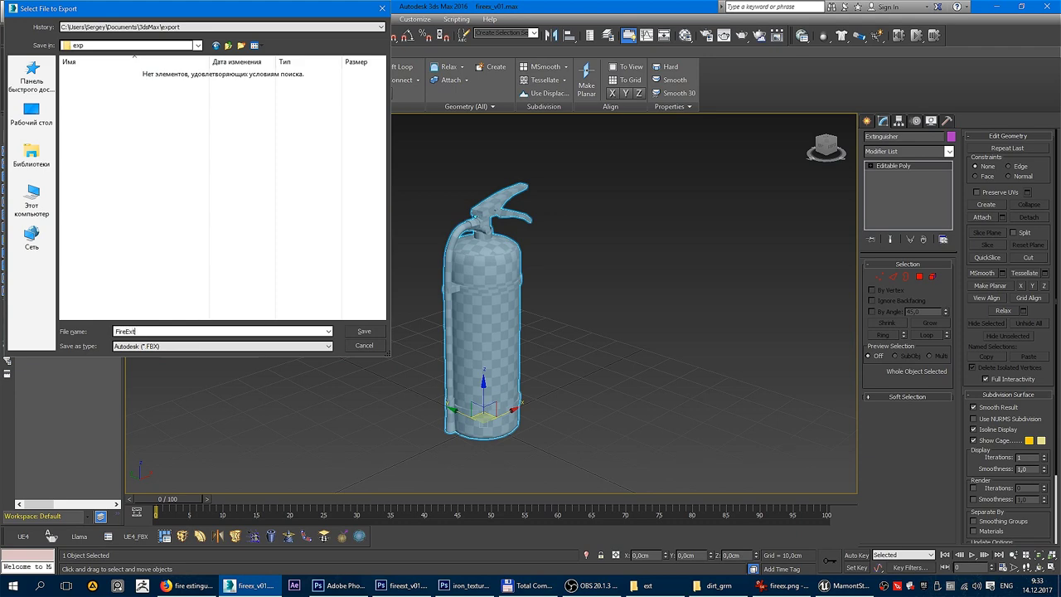
left_click(365, 345)
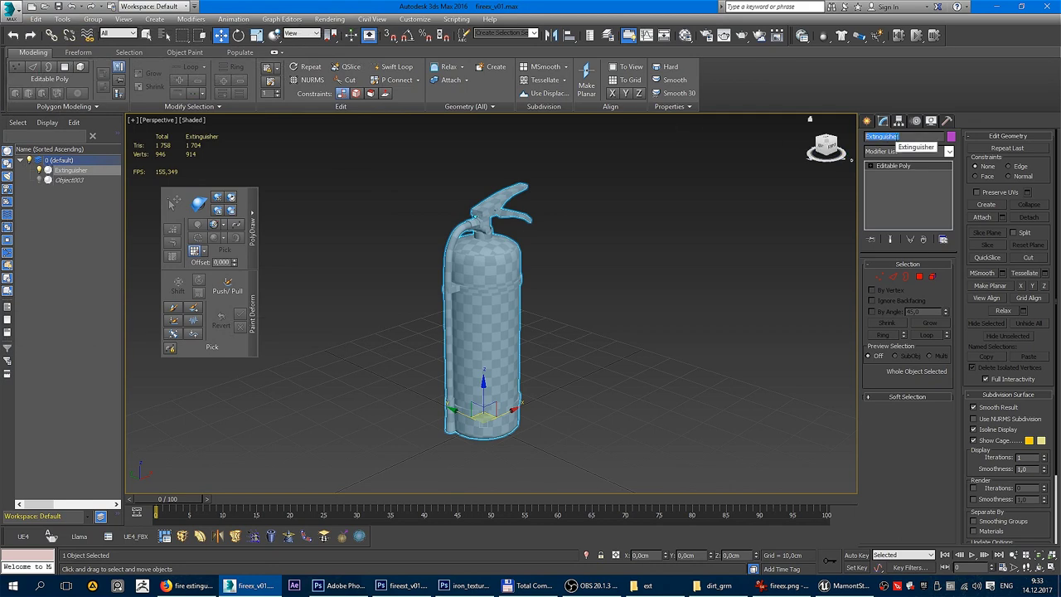
Restart Export Selected and navigate into the empty exp folder to save Extinguisher.FBX.
left_click(10, 10)
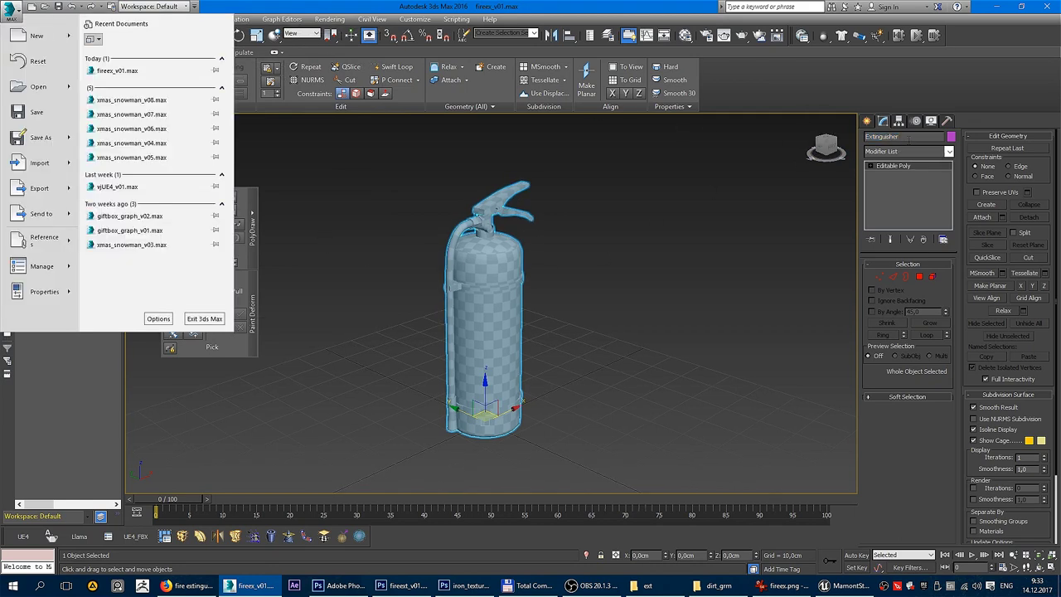
mouse_move(39, 189)
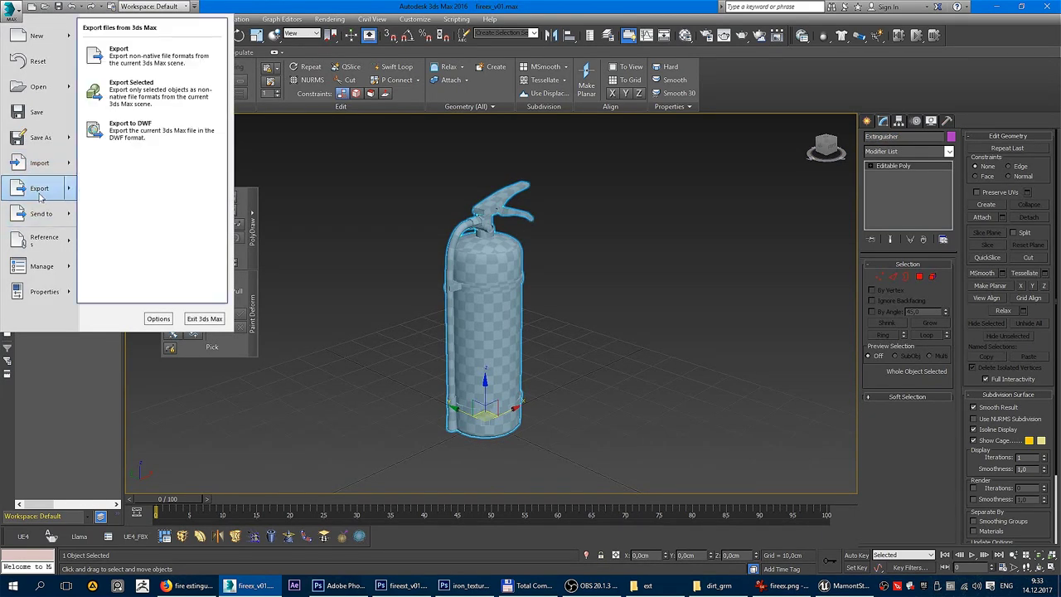
left_click(132, 89)
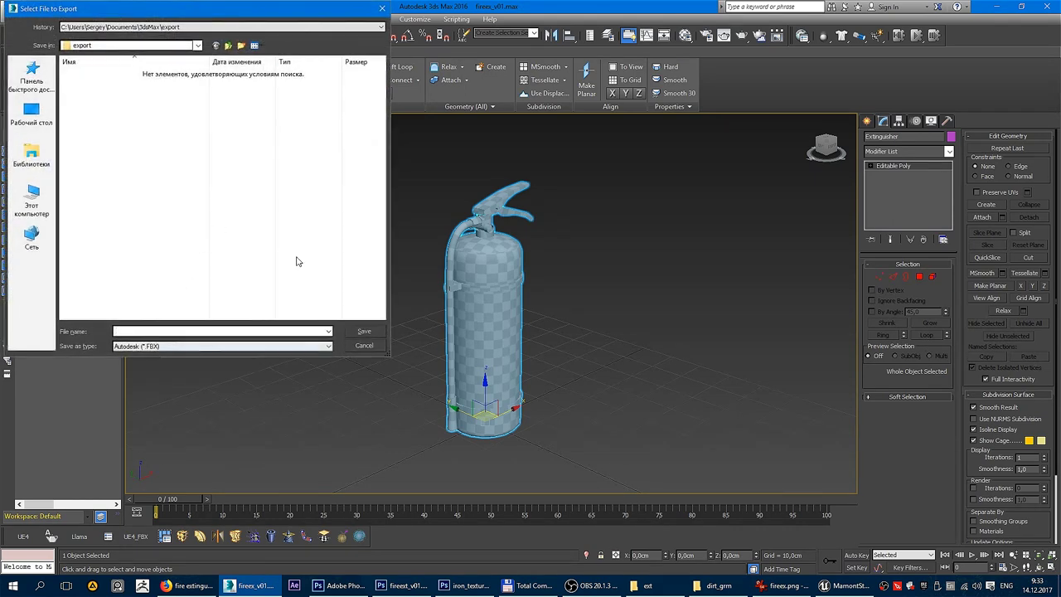
left_click(170, 27)
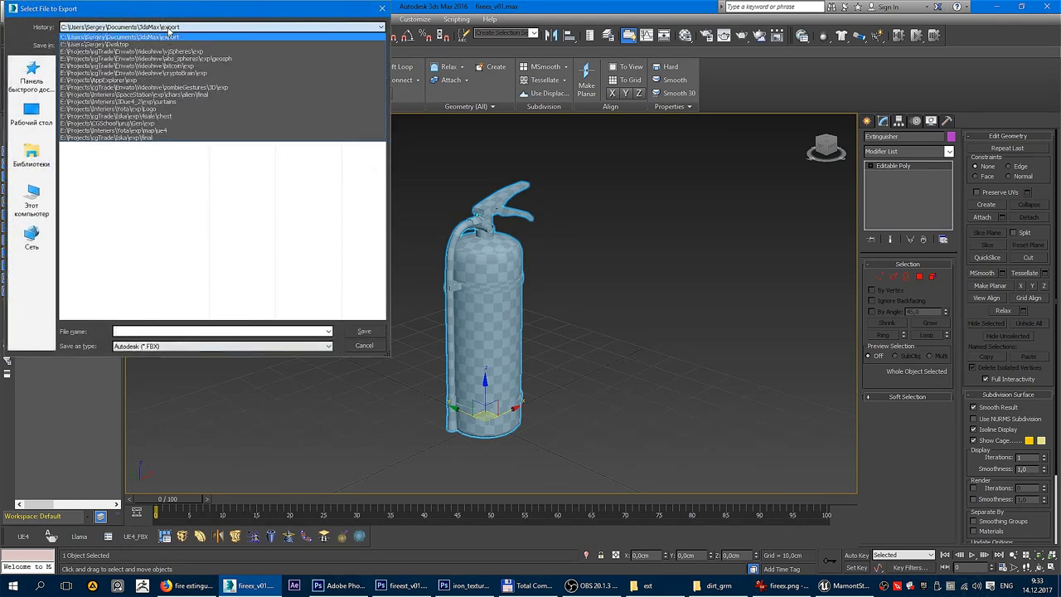
left_click(174, 331)
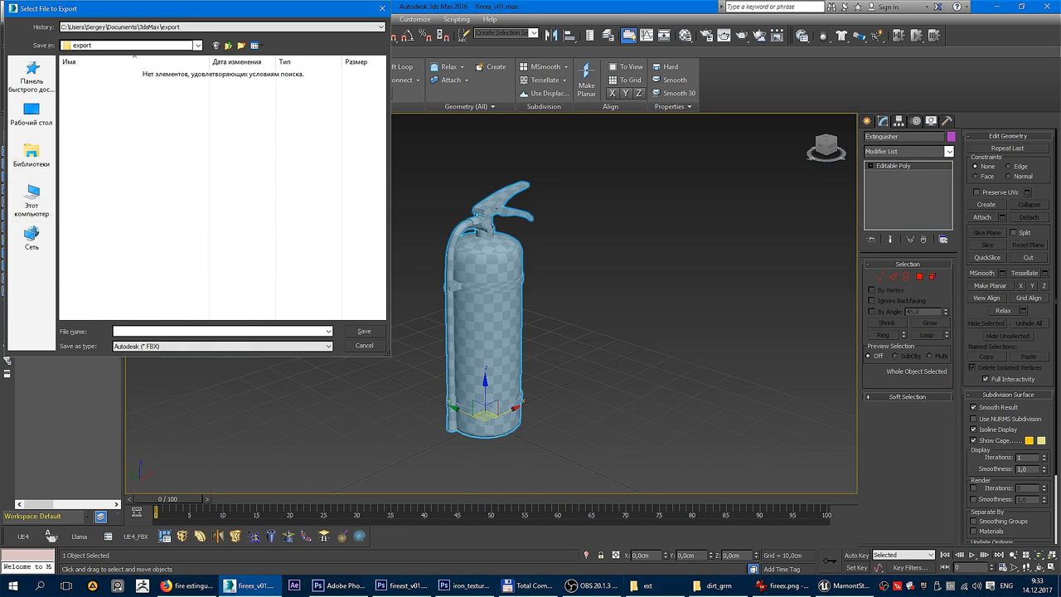
key("alt+Tab")
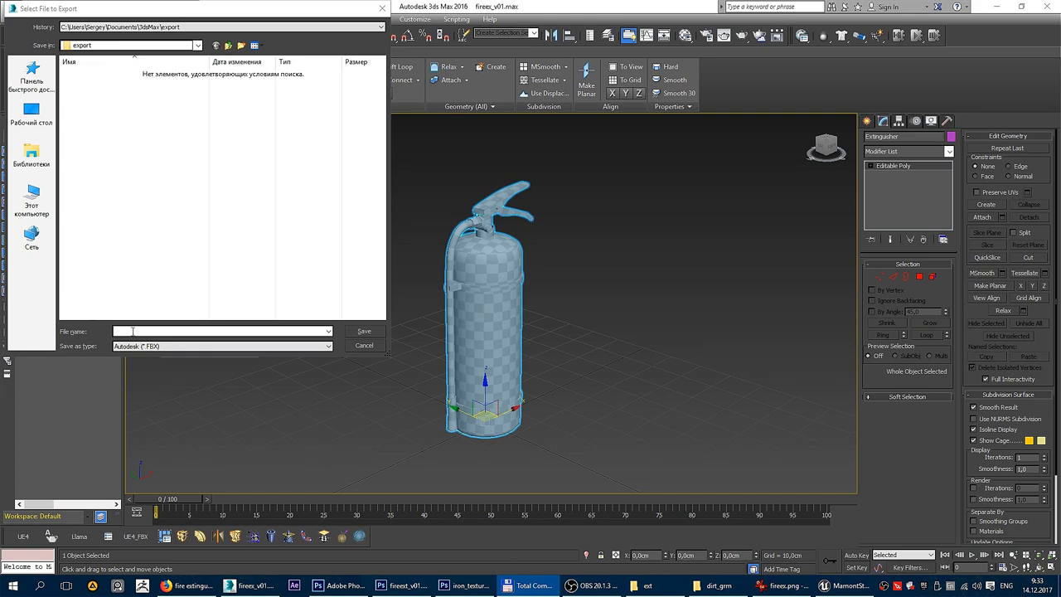
left_click(132, 330)
type("e:\\Projects\\cgTrade\\Envato\\3DOcean\\fireex\\textures\\")
key("Return")
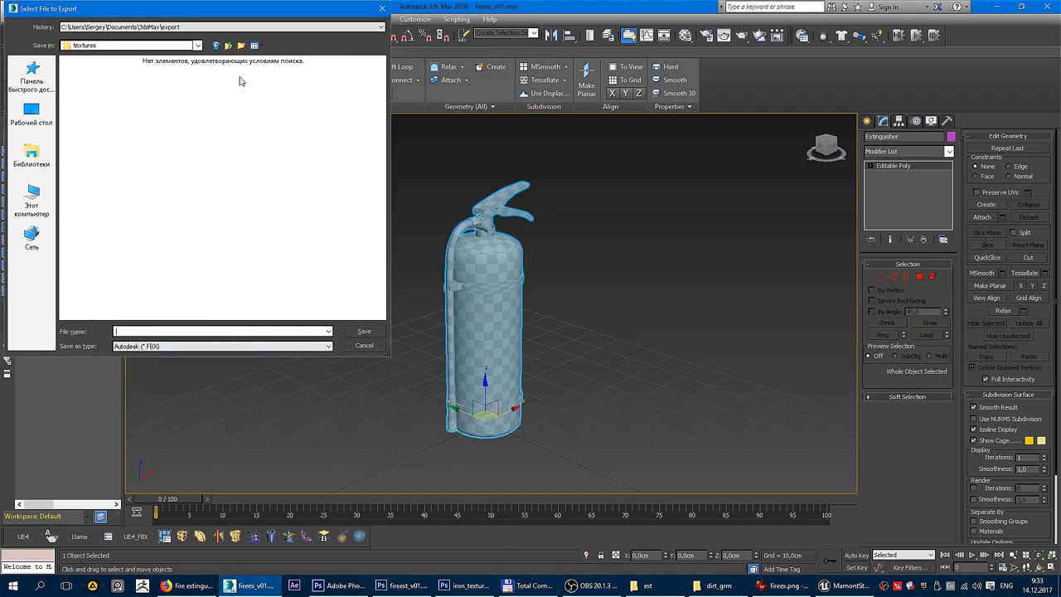
left_click(228, 45)
double_click(83, 86)
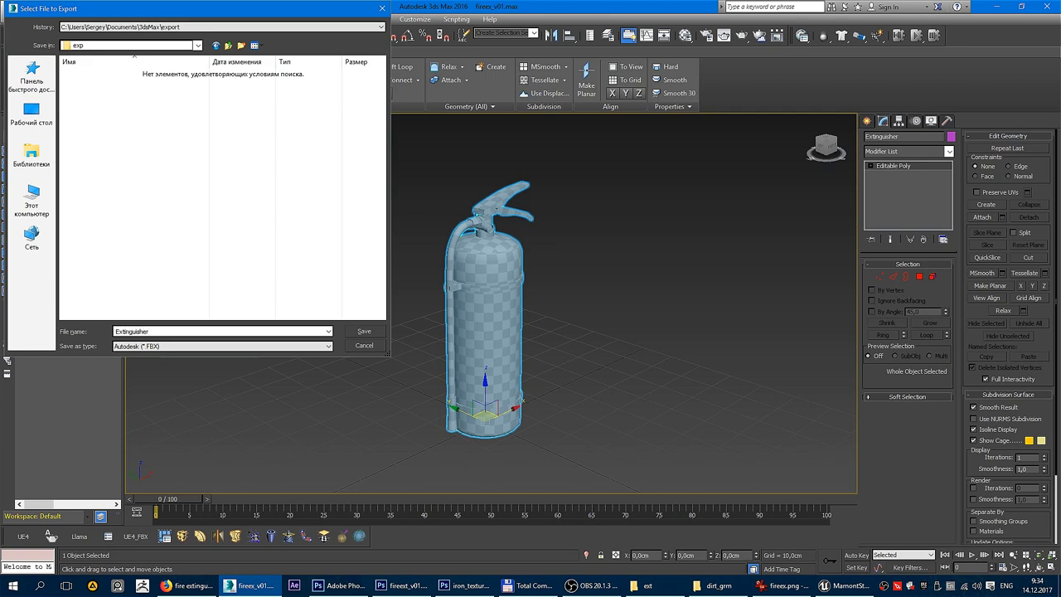
Save Extinguisher.FBX using the StaticObjects preset and dismiss the texture warning.
left_click(364, 331)
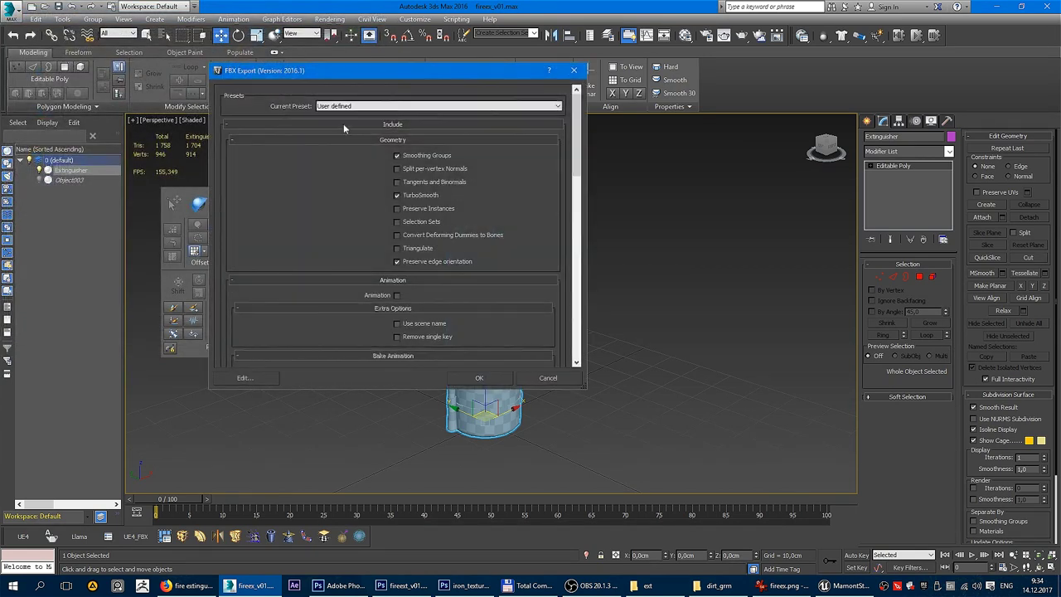
left_click(360, 105)
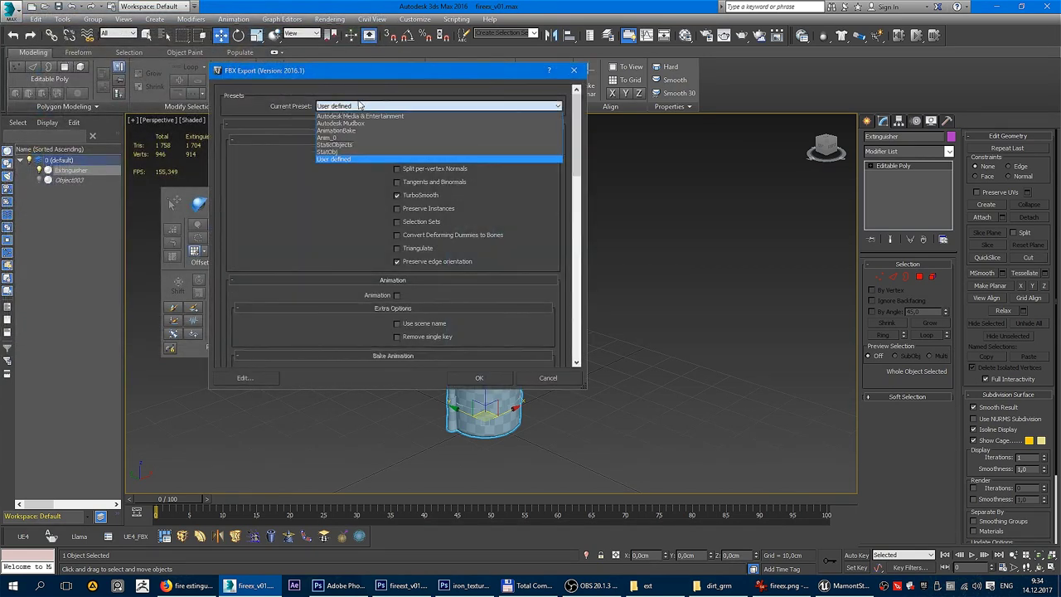
left_click(354, 146)
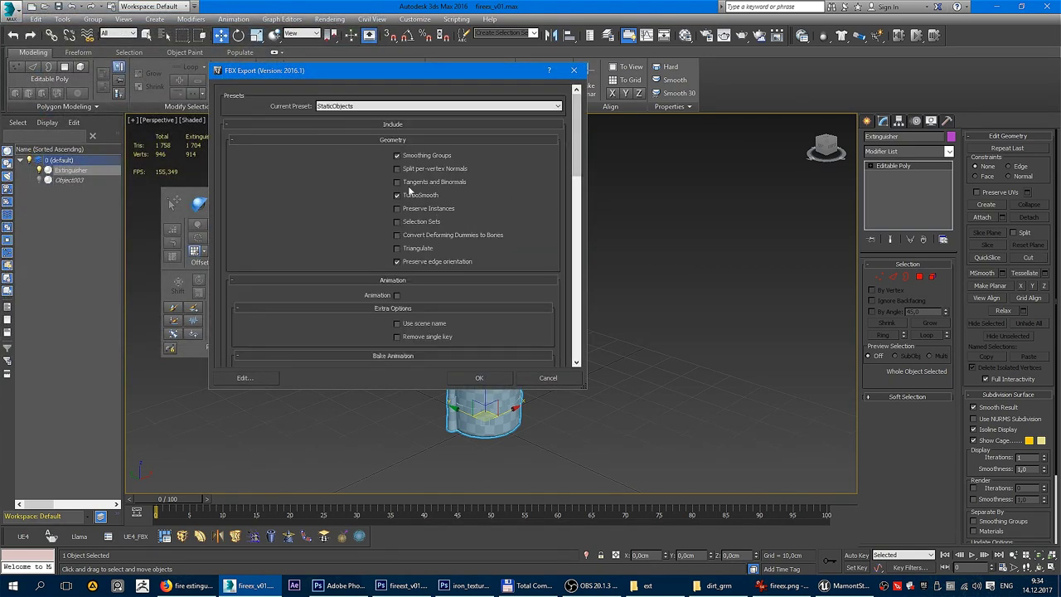
left_click_drag(576, 160, 579, 338)
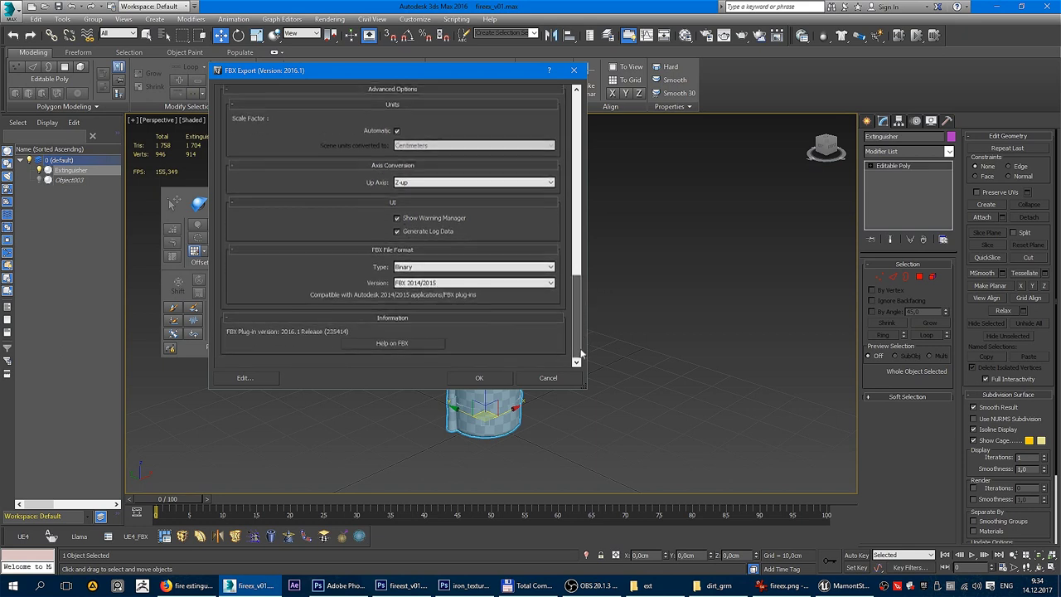
left_click(244, 378)
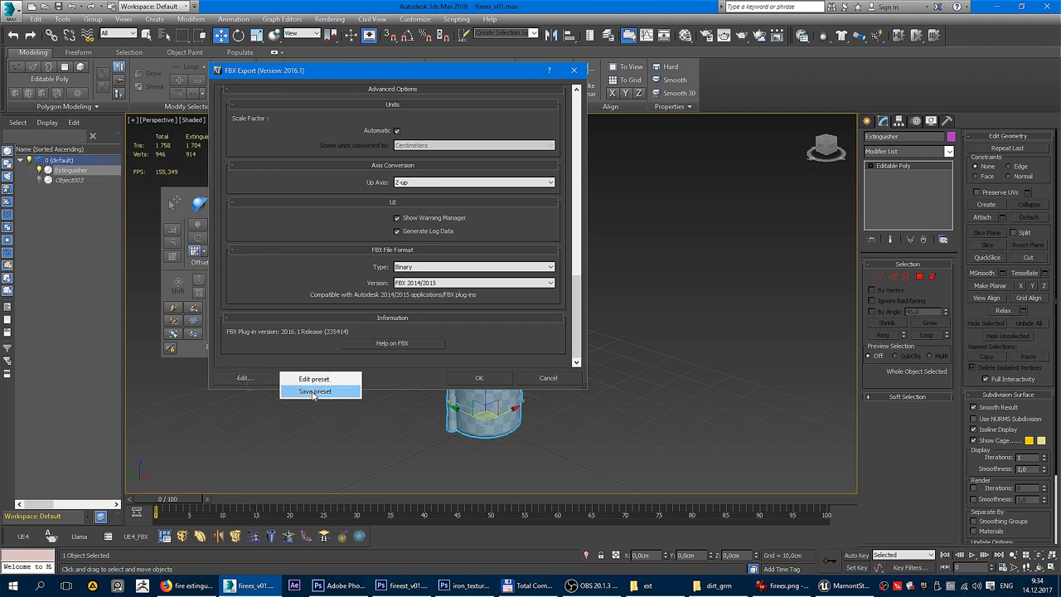
left_click(477, 378)
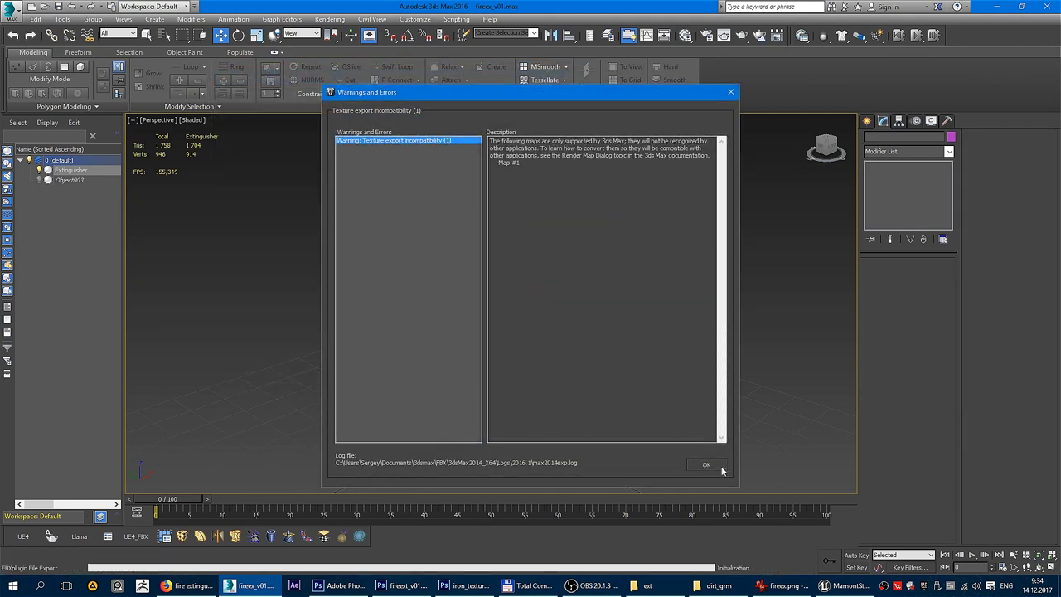
left_click(722, 469)
left_click(845, 585)
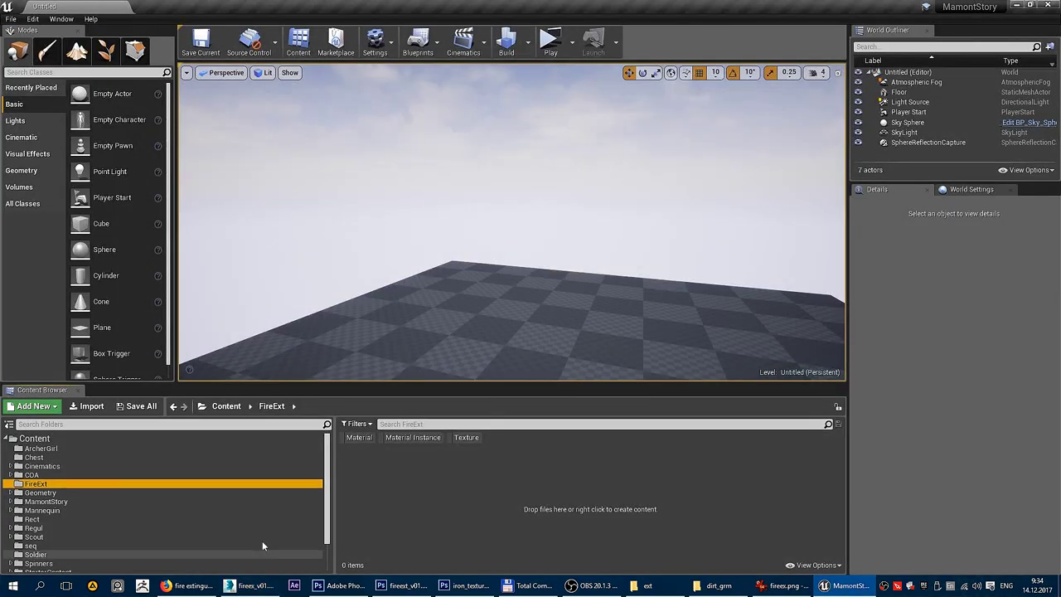
Import Extinguisher.FBX from the exp folder into FireExt with default options.
left_click(87, 406)
type("e:\\Projects\\cgTrade\\Envato\\3DOcean\\fireex\\textures\\")
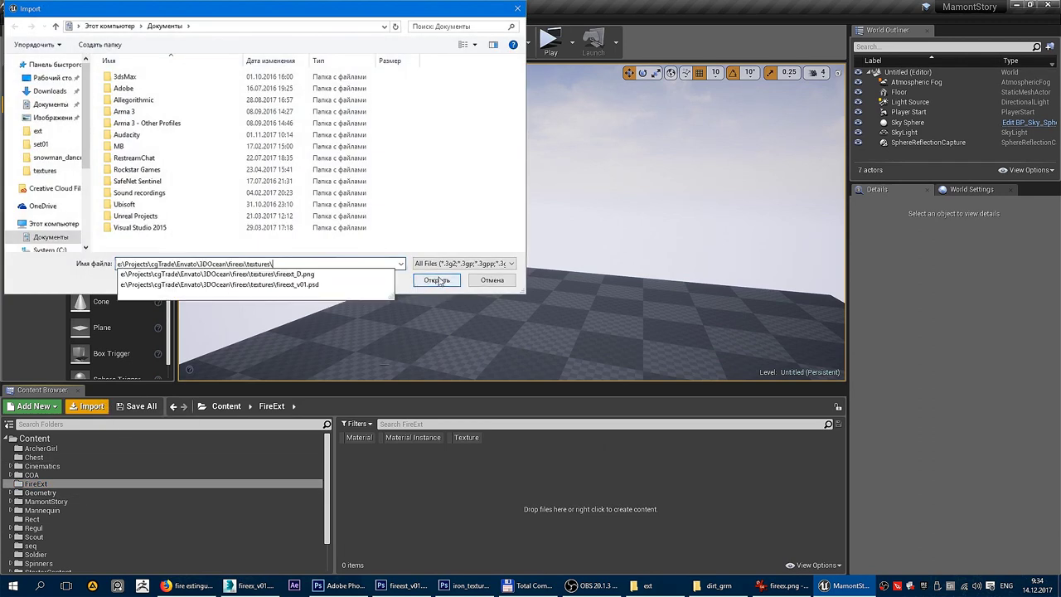
left_click(439, 281)
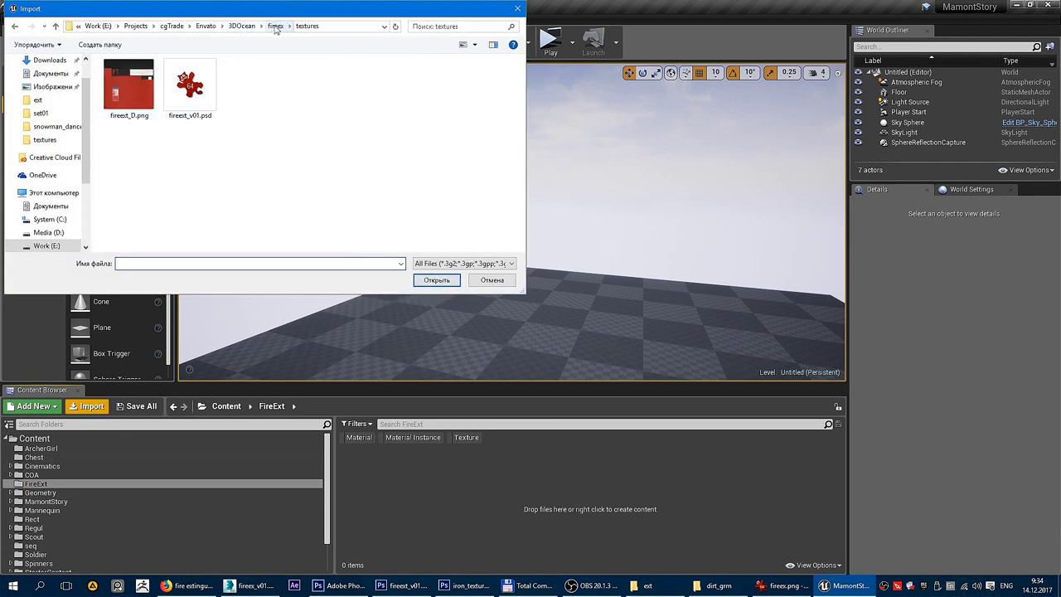
left_click(276, 26)
double_click(118, 78)
left_click(124, 77)
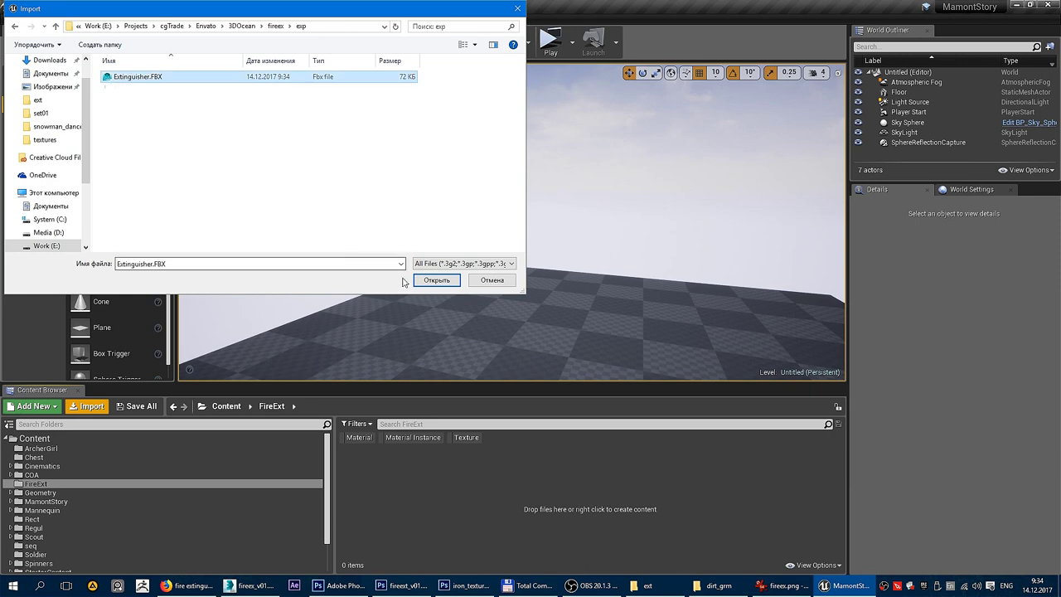
left_click(430, 281)
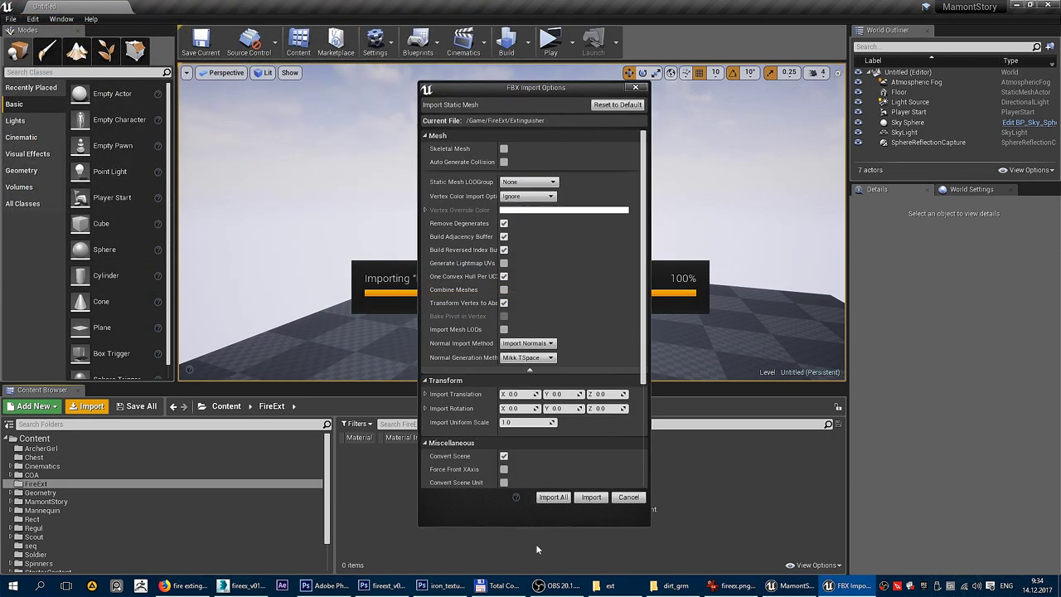
left_click(588, 496)
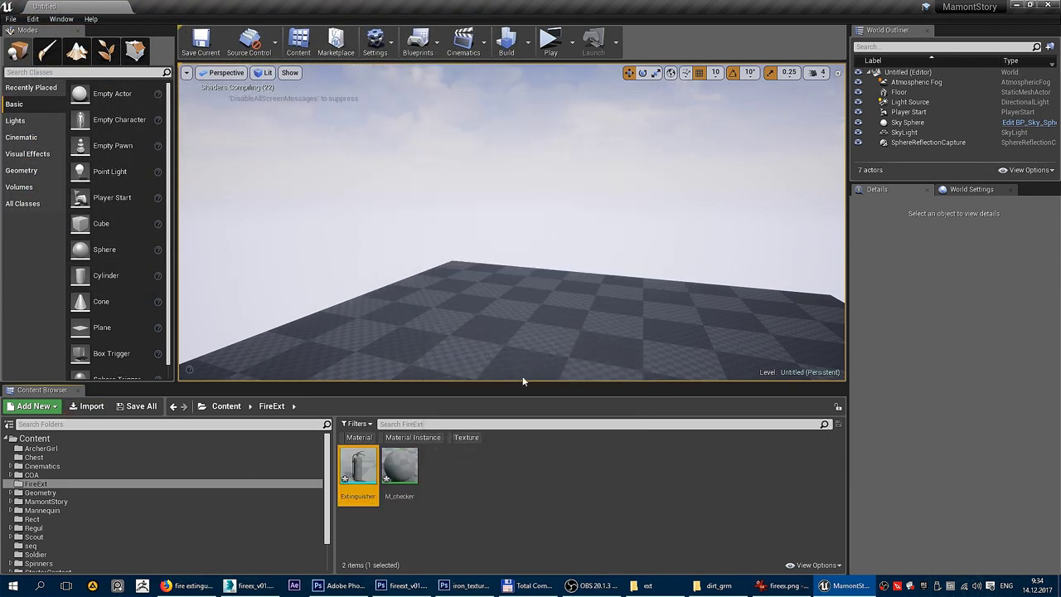
Rename the M_checker material to M_Extinguisher.
left_click(400, 468)
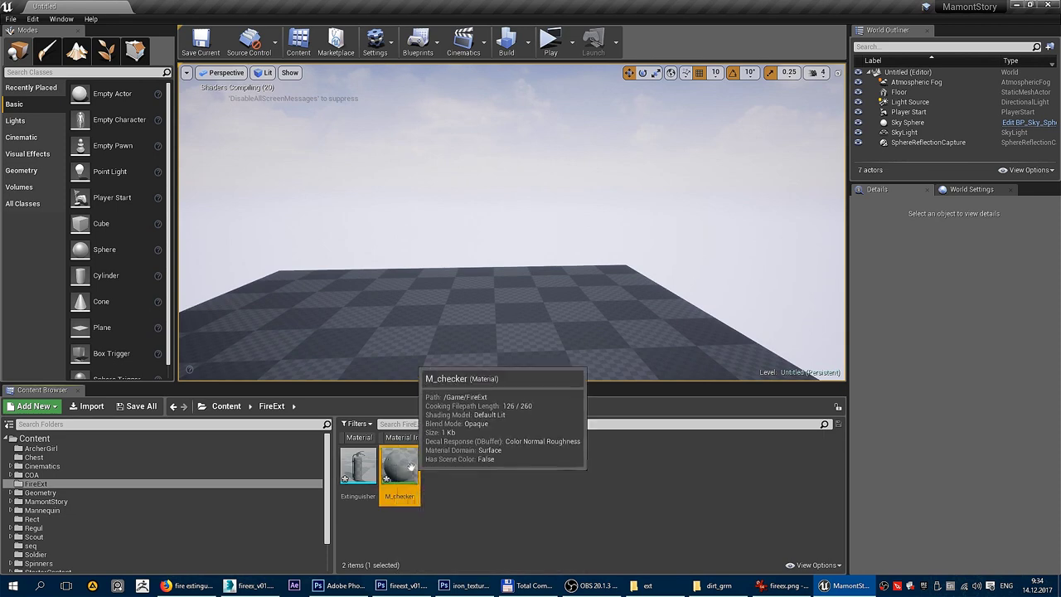
right_click(406, 470)
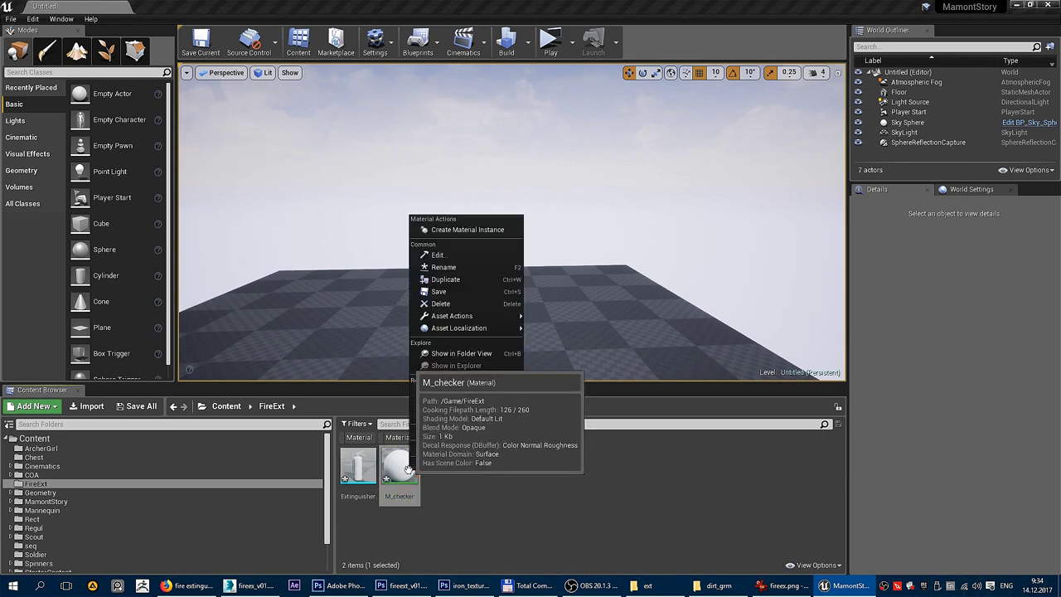
left_click(400, 494)
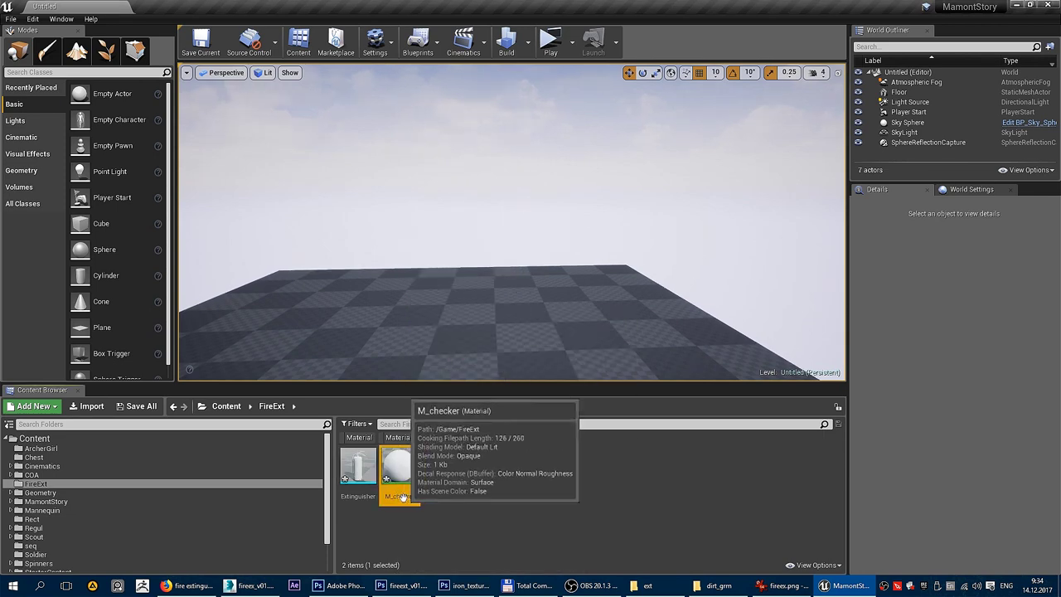
left_click(395, 498)
type("M_Ext")
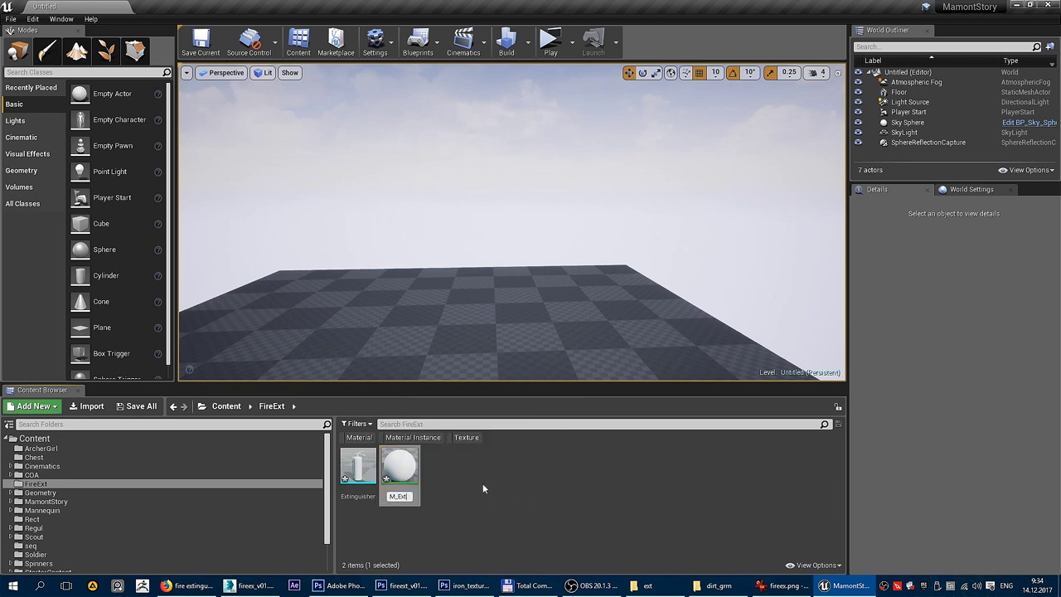
type("ing")
type("uisher")
key("Return")
Drag fireext_D.png from the file manager into the FireExt folder.
left_click(484, 469)
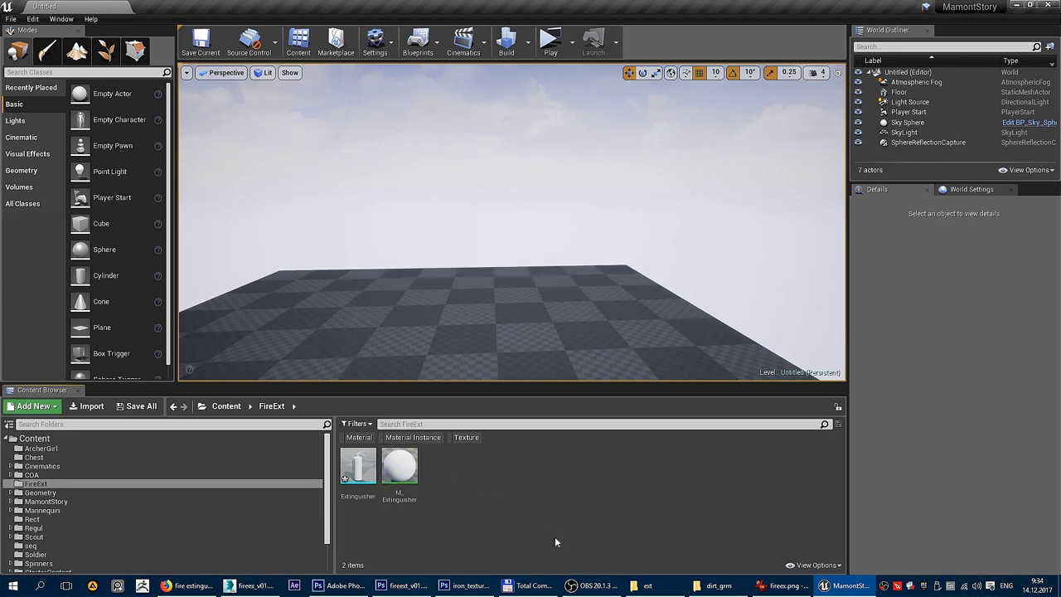
left_click(531, 584)
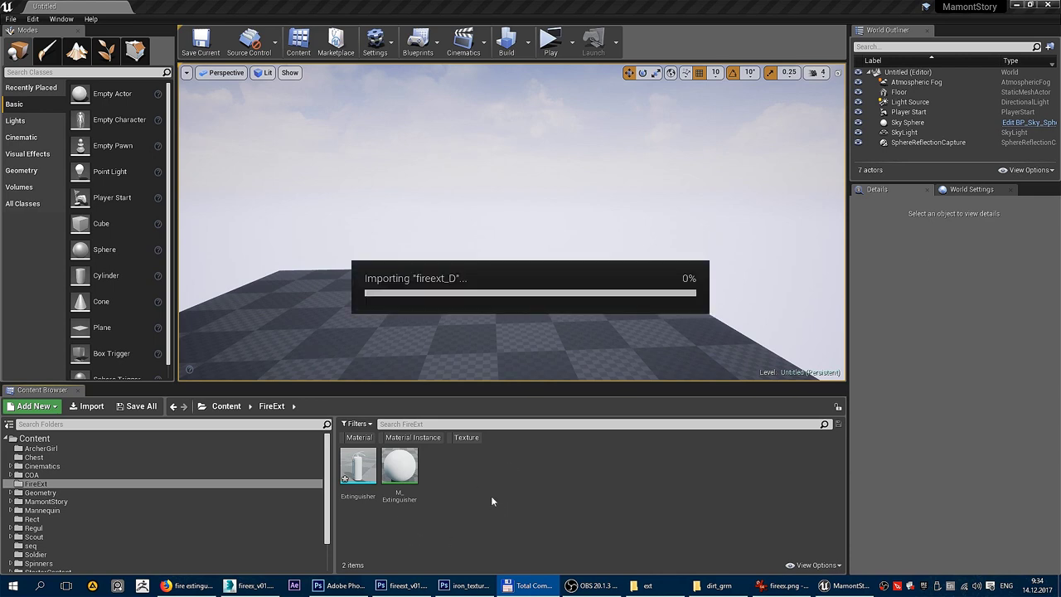
left_click_drag(540, 289, 541, 265)
Drop the Extinguisher mesh onto the level floor and fly the camera closer to it.
scroll(540, 265, "down", 3)
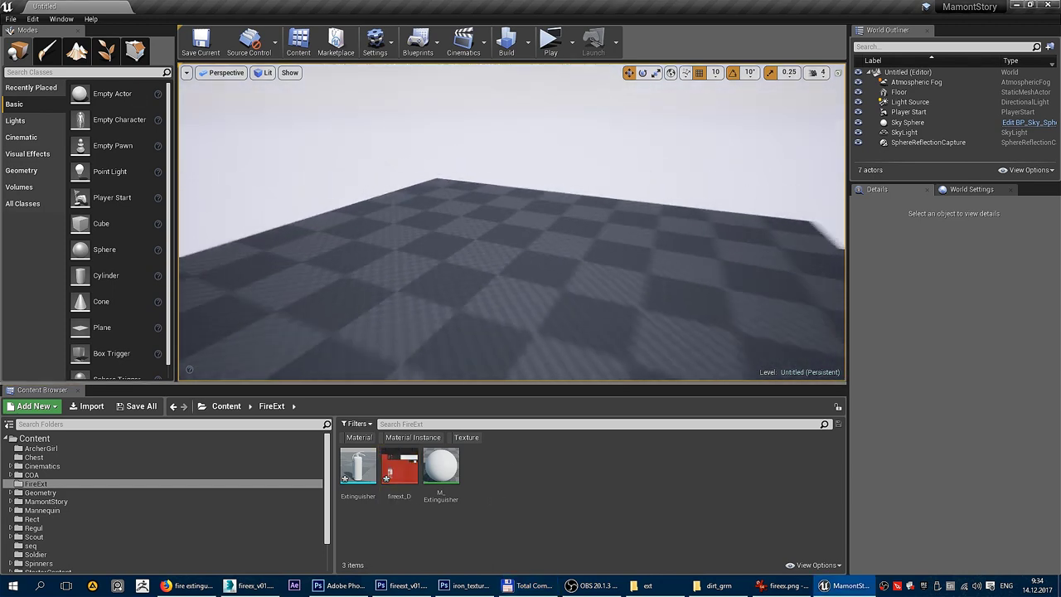
left_click_drag(358, 466, 492, 305)
scroll(492, 306, "down", 5)
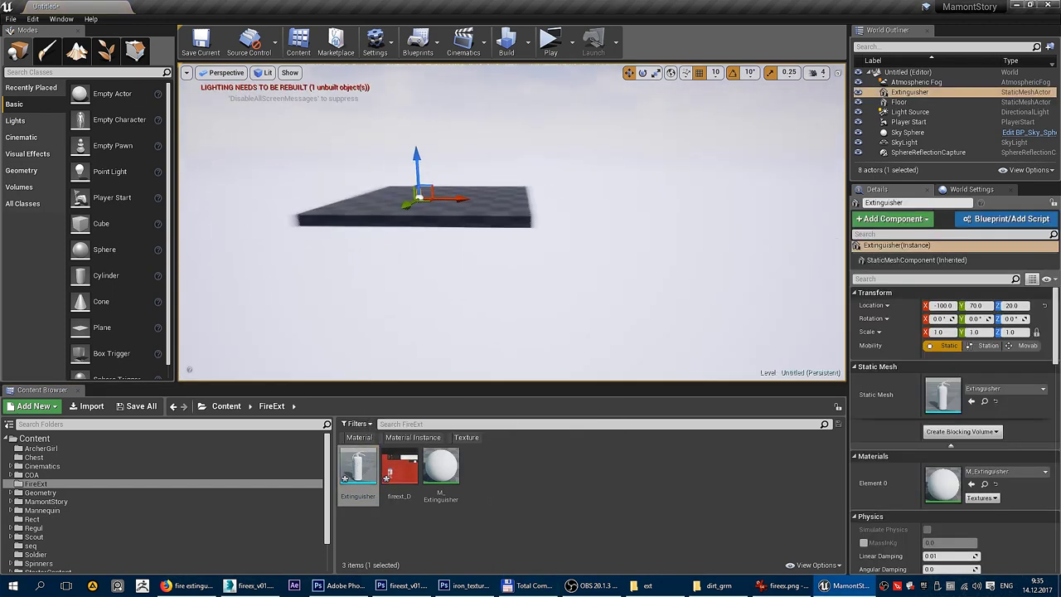
scroll(492, 305, "up", 5)
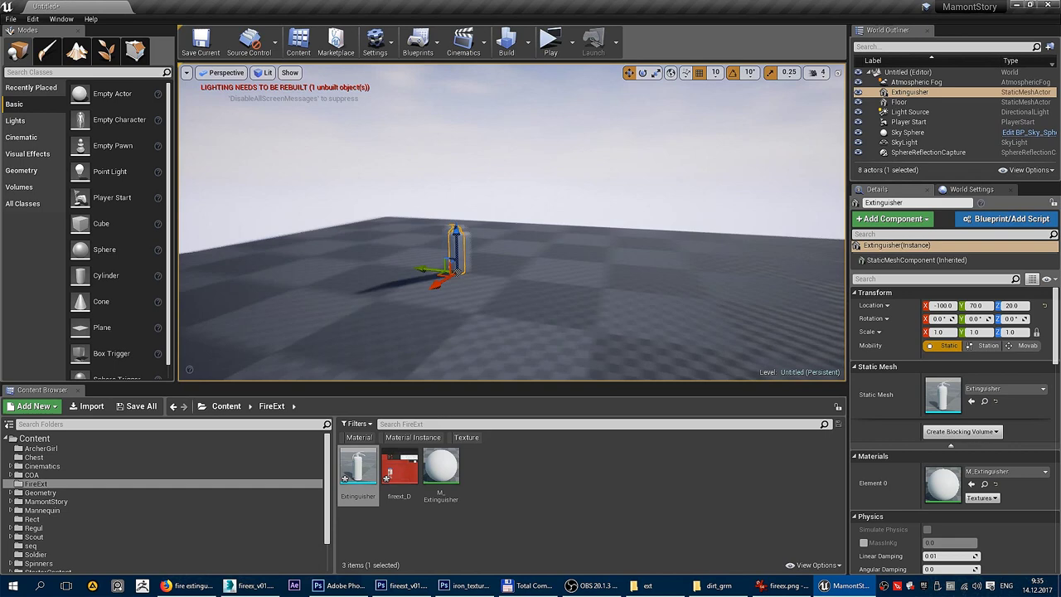
scroll(620, 315, "up", 2)
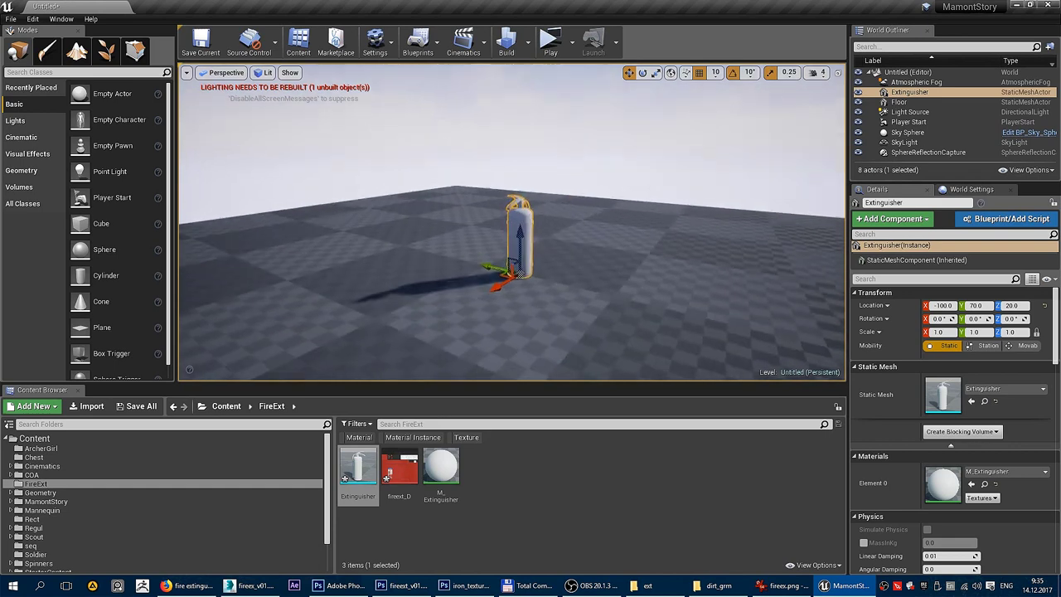
scroll(619, 315, "up", 3)
scroll(619, 315, "up", 2)
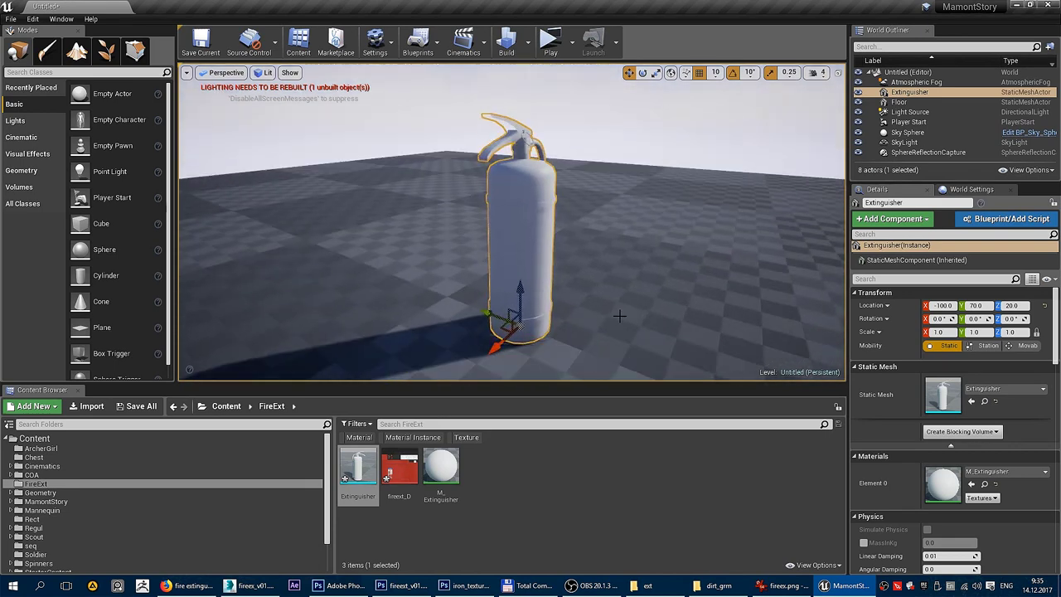
left_click(818, 72)
mouse_move(793, 116)
left_mouse_down()
mouse_move(584, 199)
mouse_move(464, 208)
mouse_move(466, 384)
left_mouse_up()
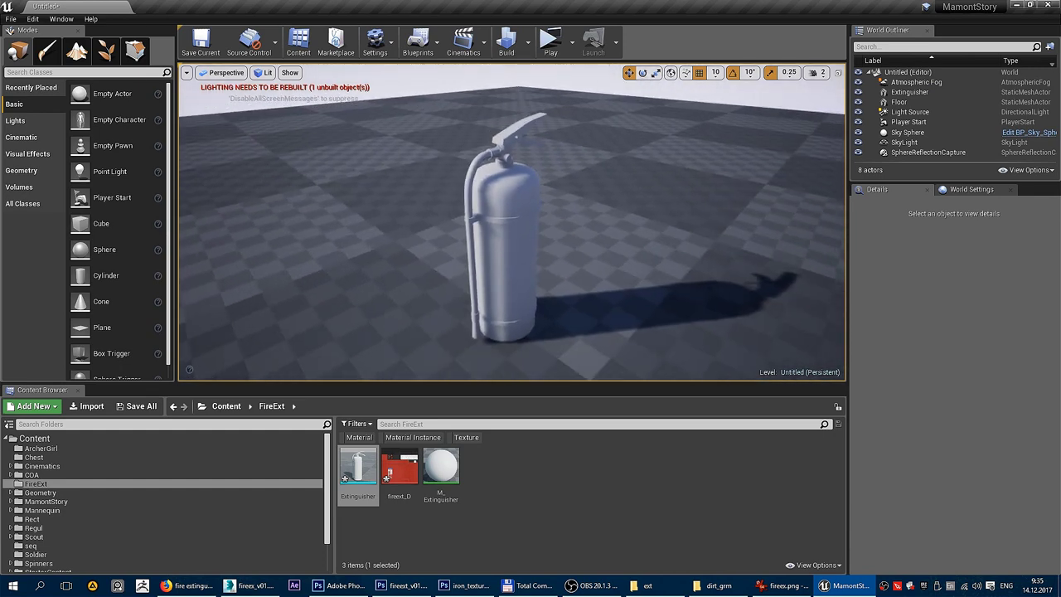
In M_Extinguisher, wire a fireext_D texture node's RGB into Base Color and apply.
double_click(440, 469)
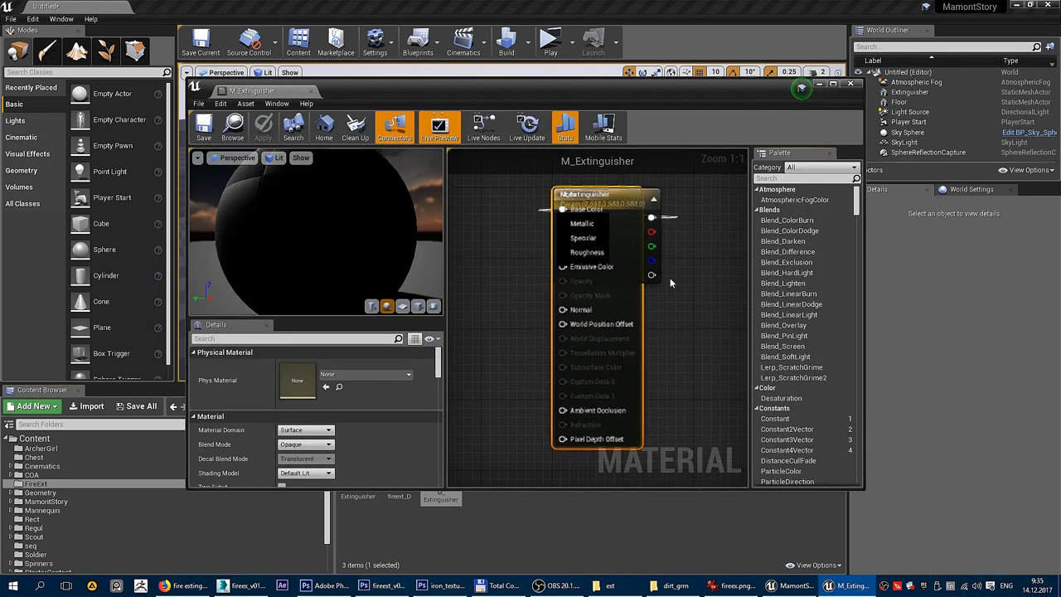
left_click_drag(652, 319, 565, 319)
scroll(565, 319, "down", 4)
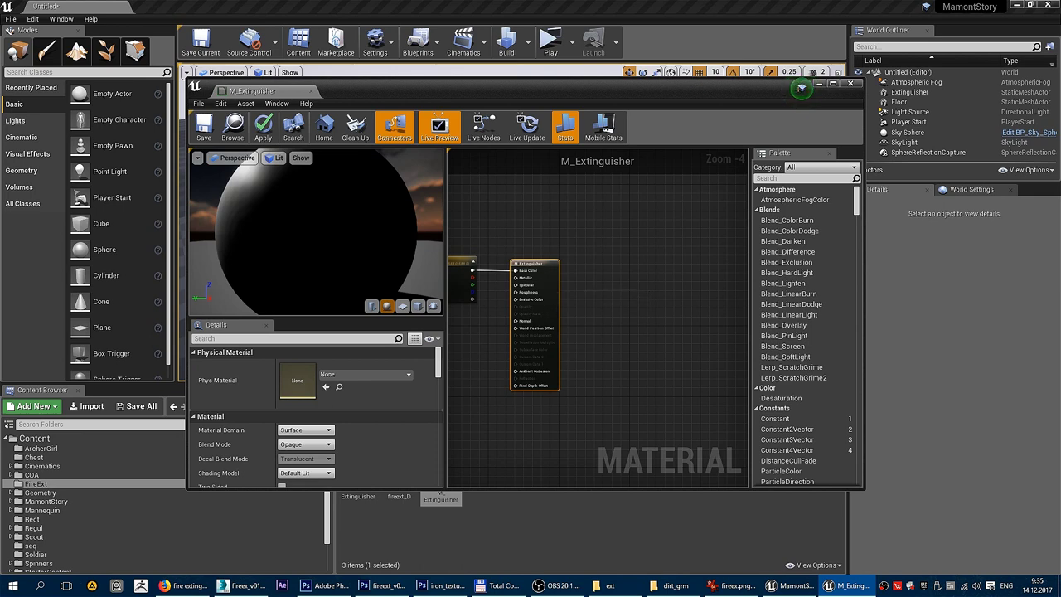
scroll(581, 282, "up", 2)
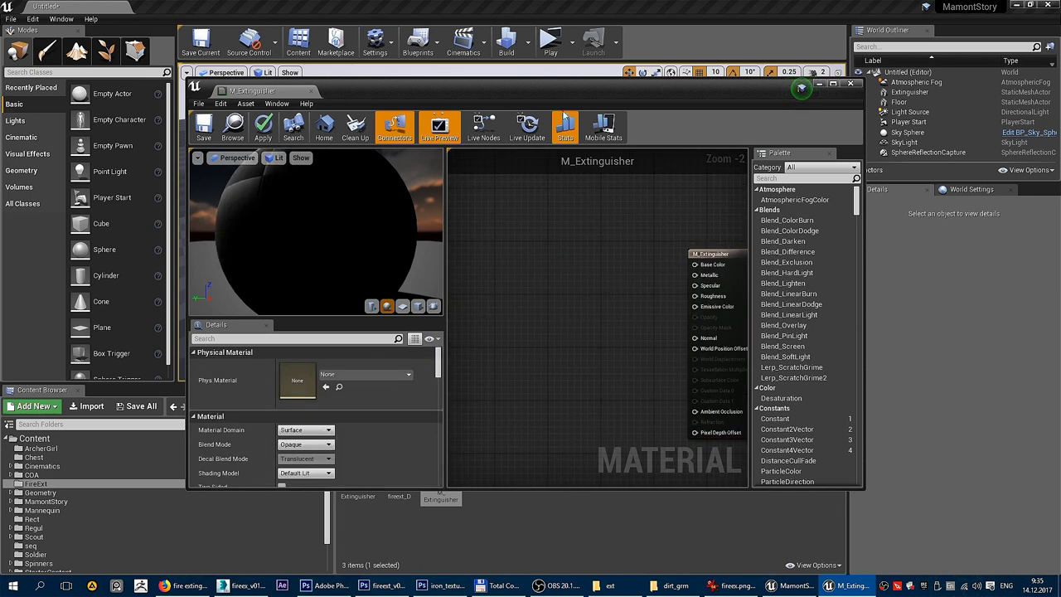
left_click_drag(802, 88, 970, 81)
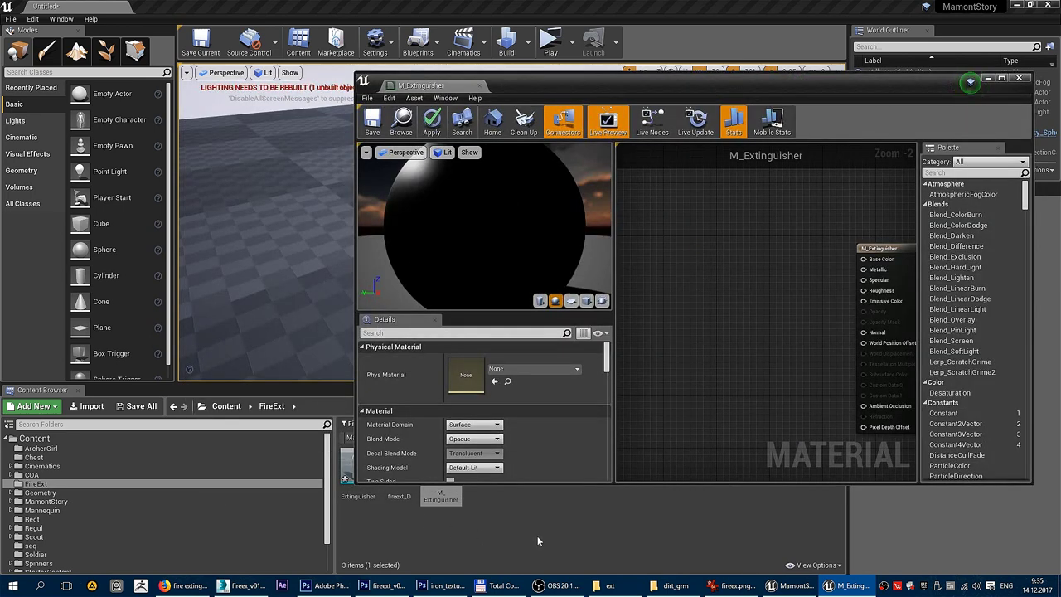
mouse_move(399, 490)
left_mouse_down()
mouse_move(714, 323)
mouse_move(725, 275)
left_mouse_up()
left_click_drag(633, 484, 634, 411)
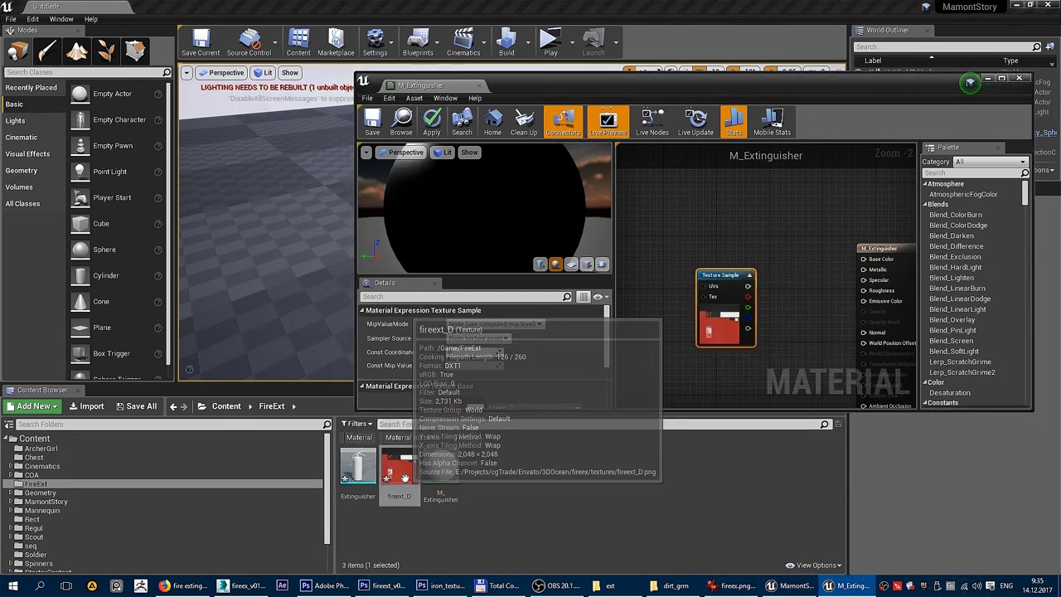
left_click_drag(748, 286, 863, 259)
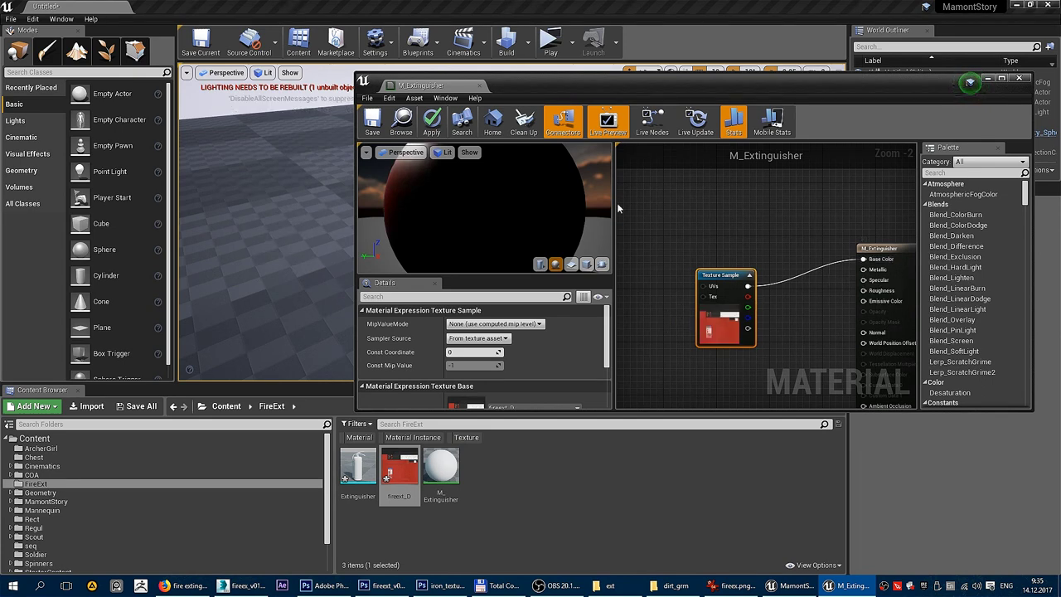
left_click(432, 124)
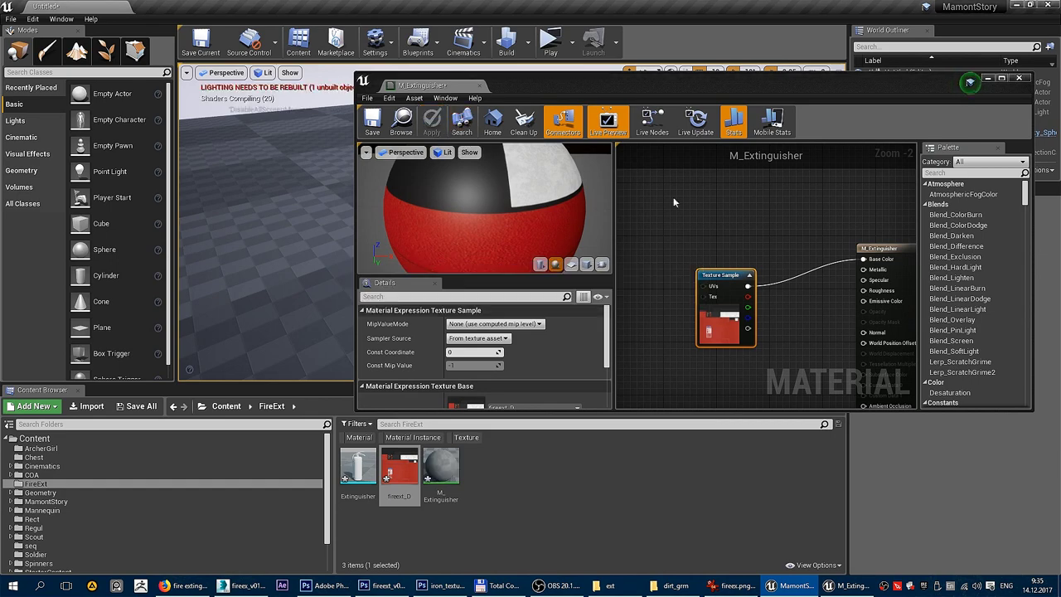
left_click(987, 77)
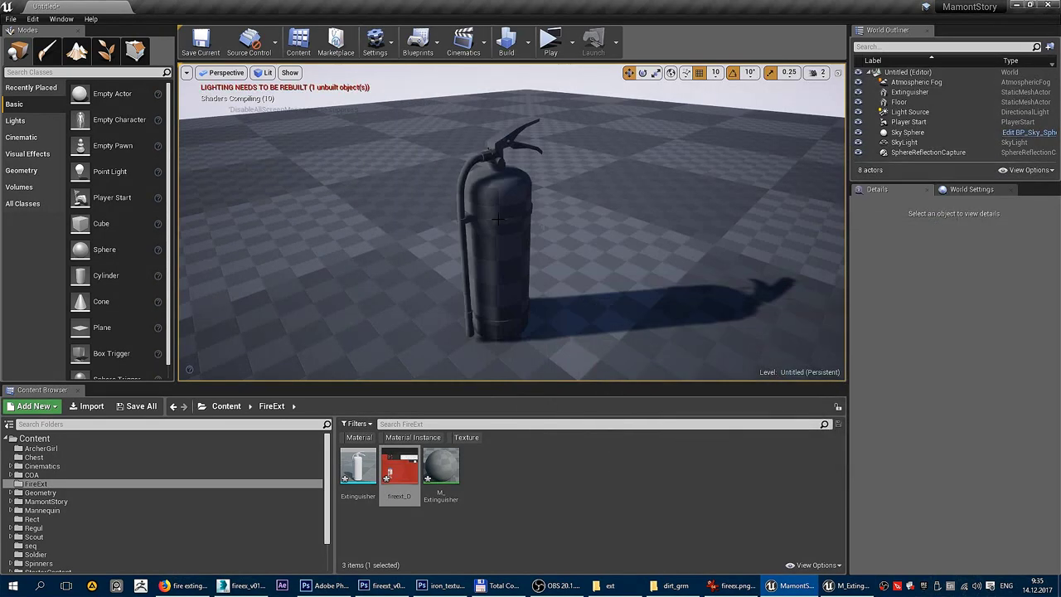
Orbit close around the extinguisher and cycle the Alt+2 to Alt+6 view modes.
left_click_drag(497, 218, 572, 166)
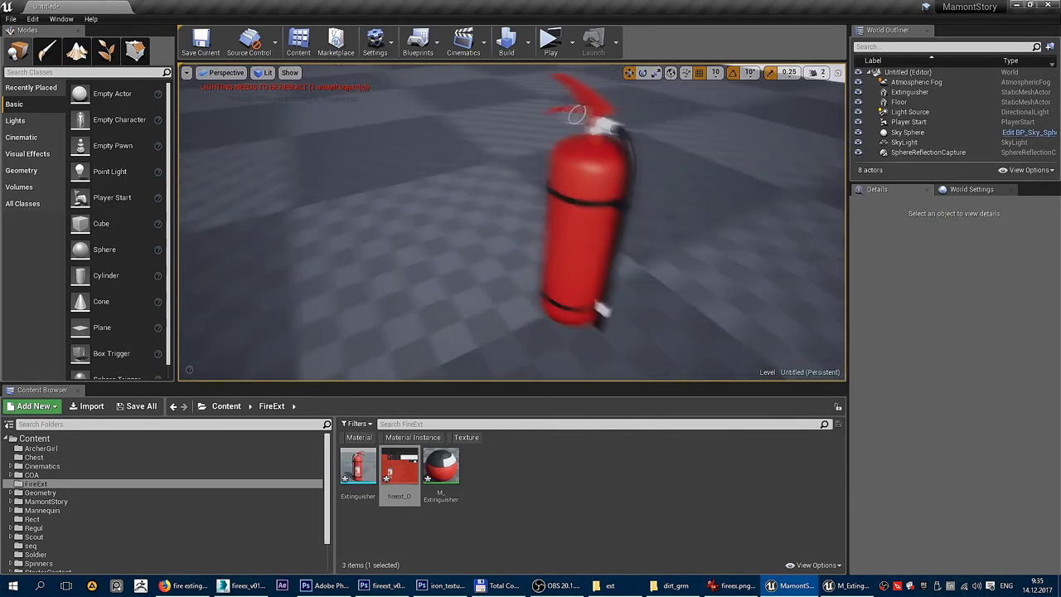
mouse_move(497, 218)
left_mouse_down()
mouse_move(497, 191)
mouse_move(498, 249)
mouse_move(513, 199)
mouse_move(464, 218)
mouse_move(514, 218)
mouse_move(464, 232)
left_mouse_up()
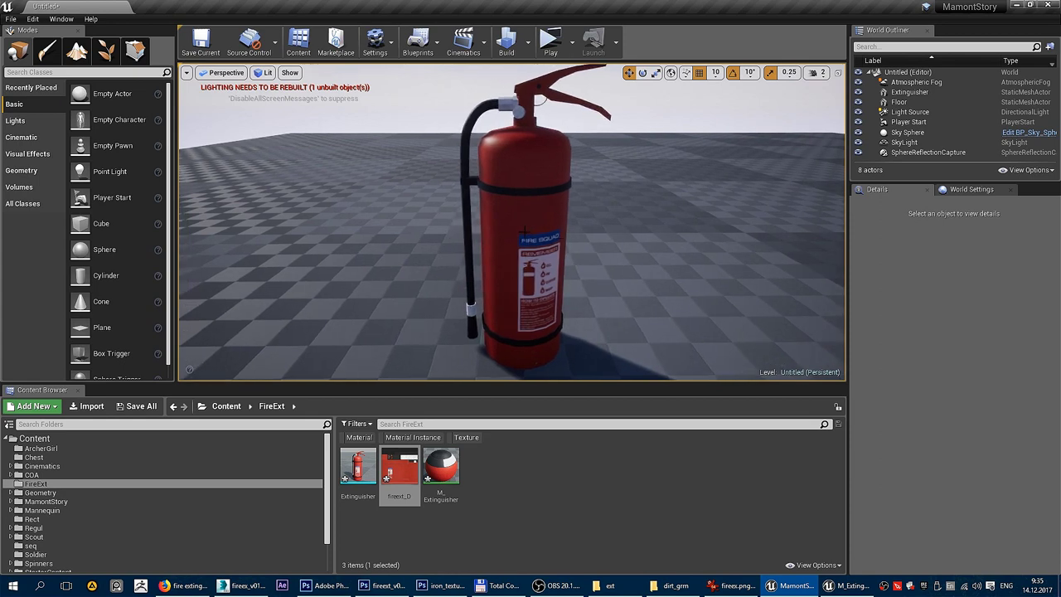
key("alt+2")
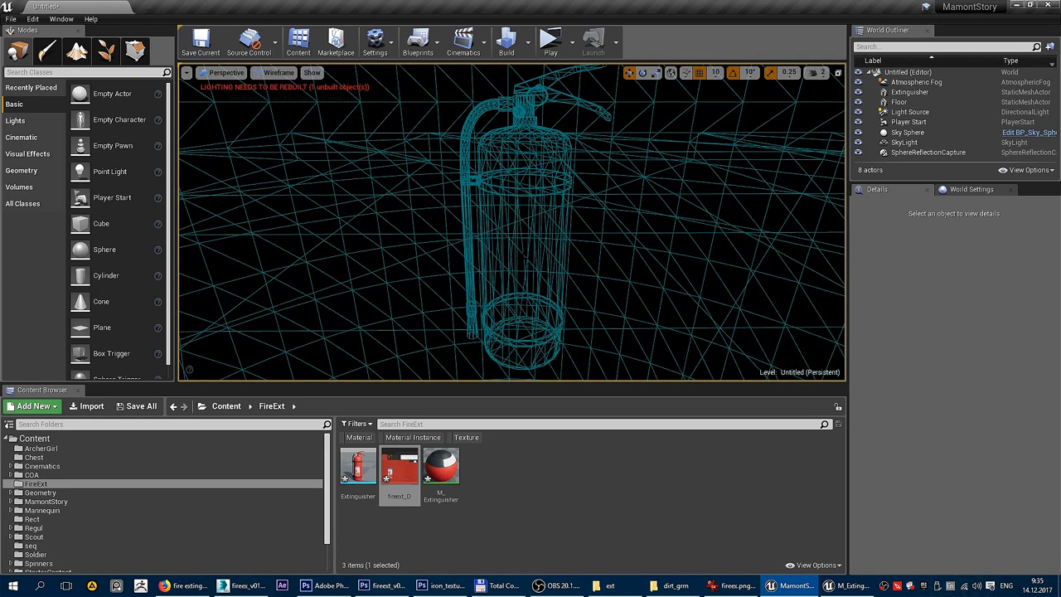
key("alt+3")
key("alt+4")
key("alt+5")
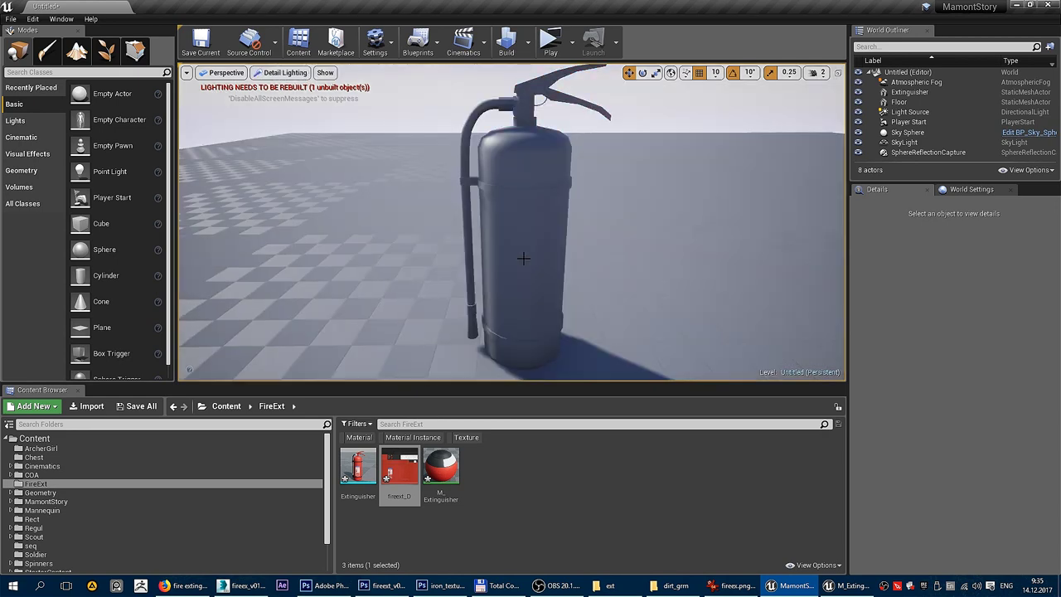
key("alt+6")
key("alt+3")
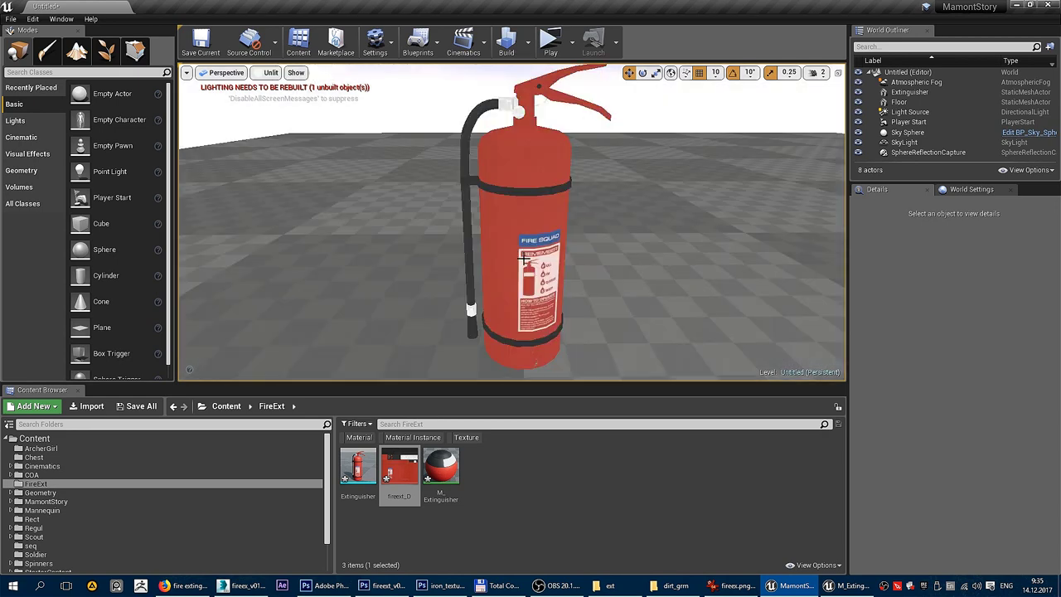
key("alt+2")
key("alt+3")
key("alt+4")
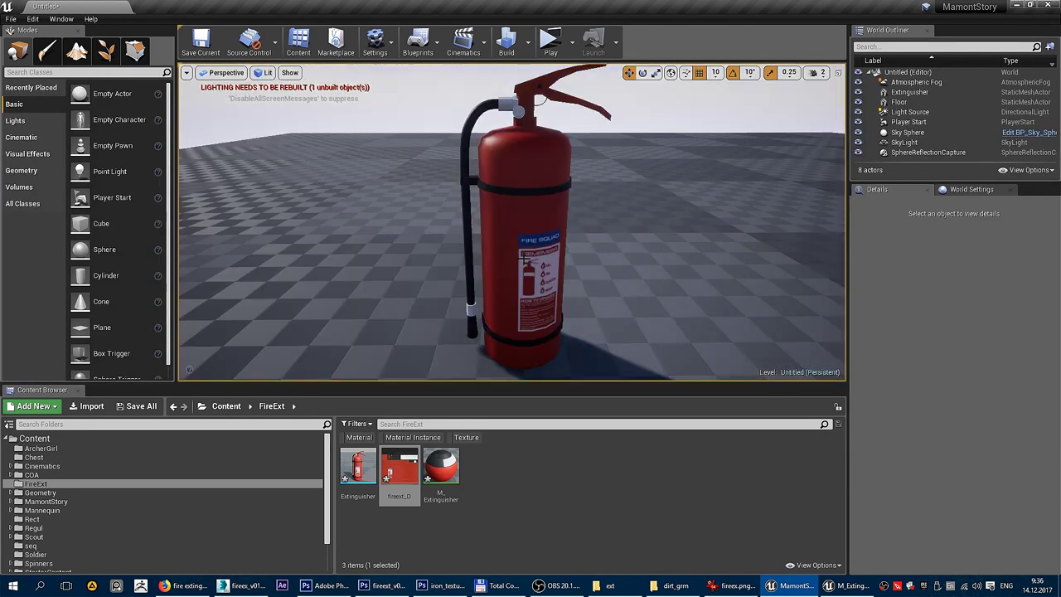
Try an optimization view mode, cycle to wireframe and back to lit, then open the mesh editor.
left_click(267, 73)
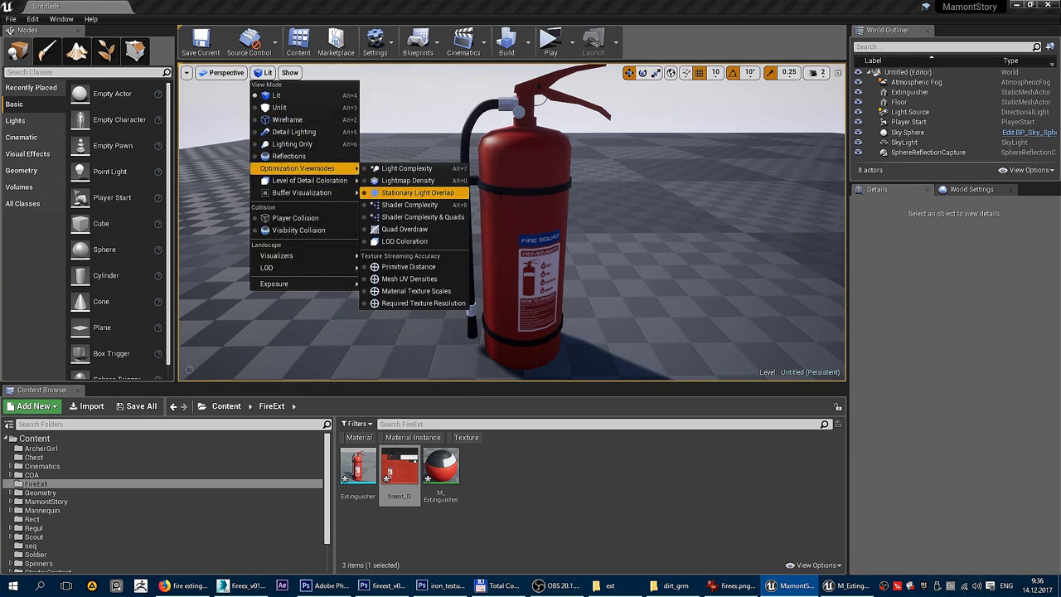
left_click(410, 192)
scroll(525, 228, "up", 5)
left_click(526, 228)
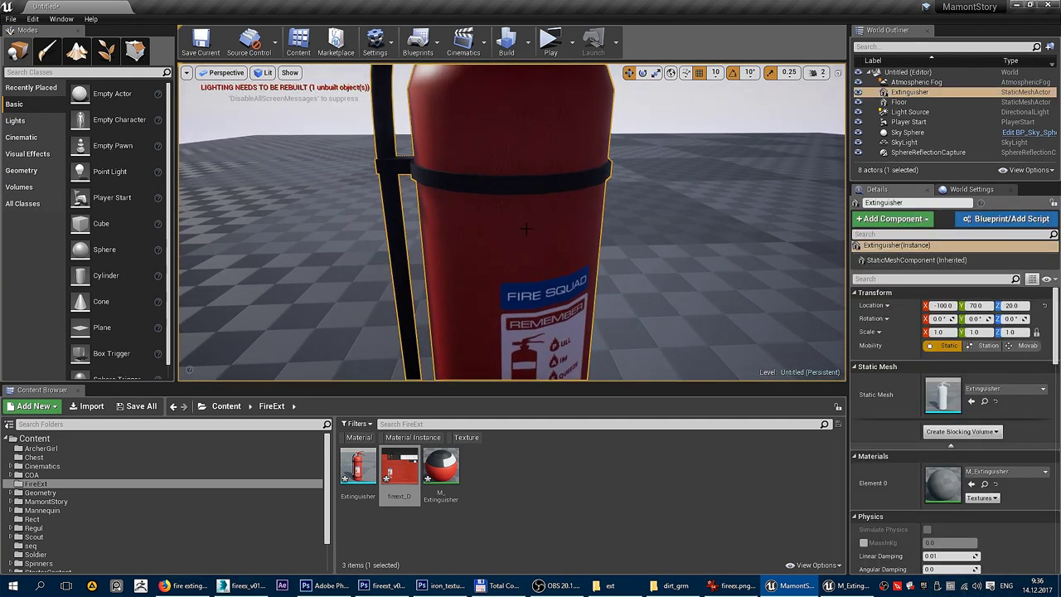
key("alt+3")
key("alt+4")
key("alt+3")
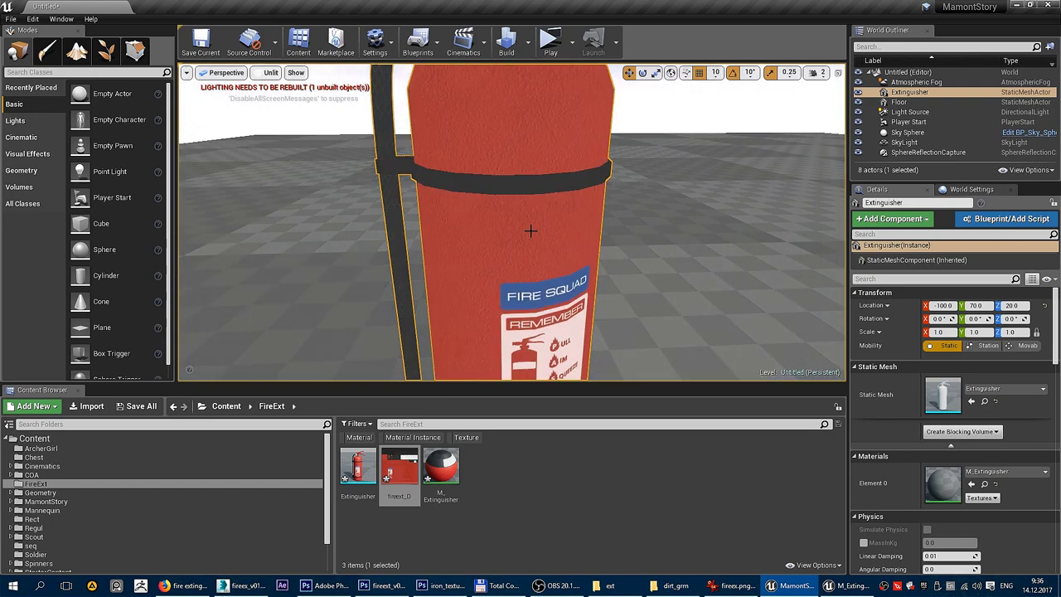
key("alt+2")
key("alt+4")
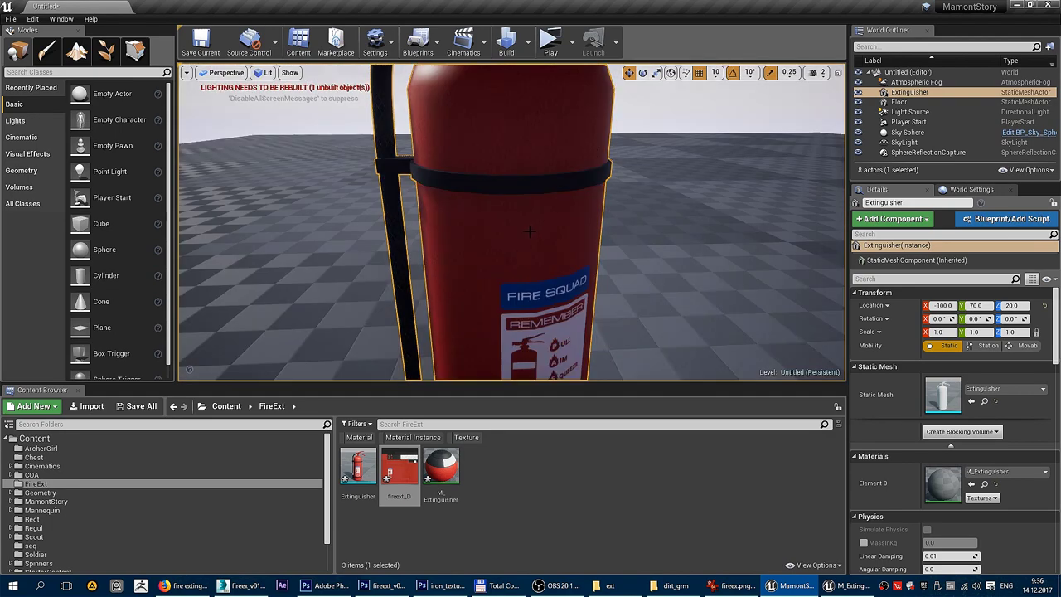
left_click_drag(529, 231, 581, 273)
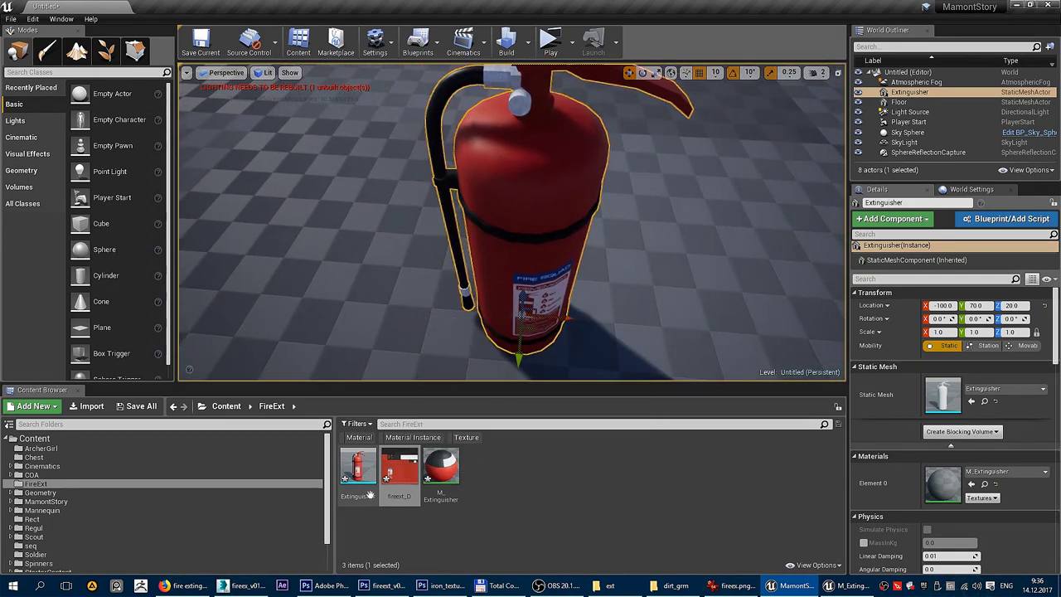
double_click(369, 495)
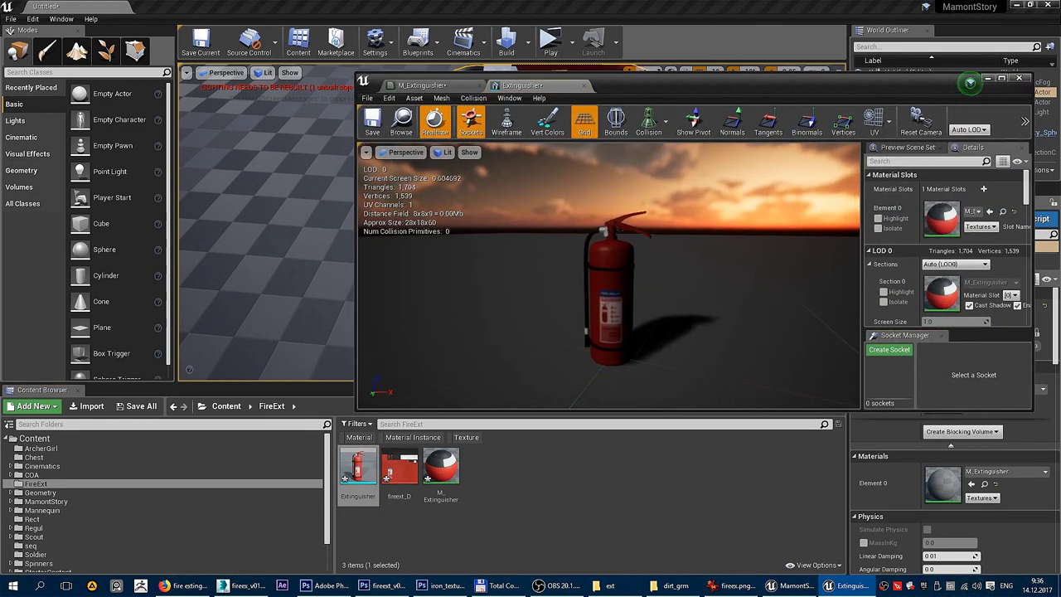
Zoom the Extinguisher mesh preview and toggle wireframe on and off to check the red textured model.
scroll(609, 273, "up", 5)
scroll(609, 273, "down", 5)
scroll(610, 274, "up", 8)
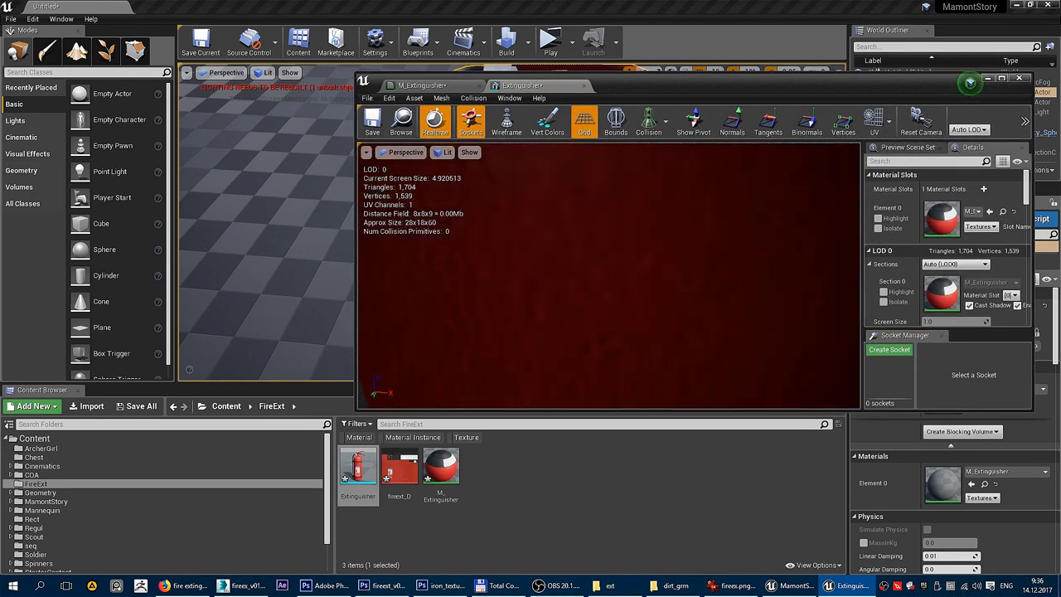
scroll(609, 274, "down", 8)
left_click(505, 122)
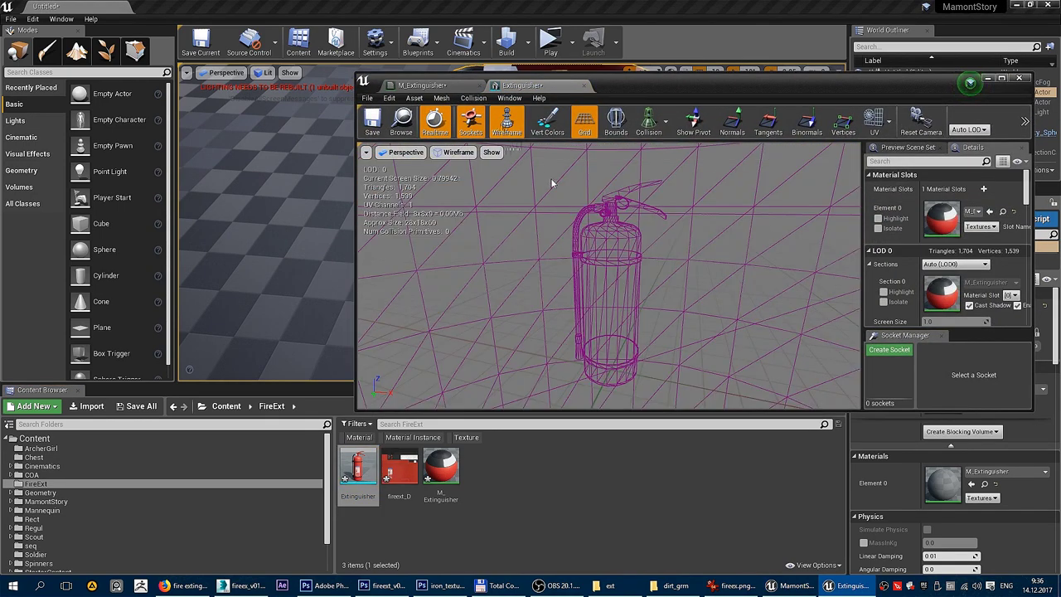
left_click(506, 122)
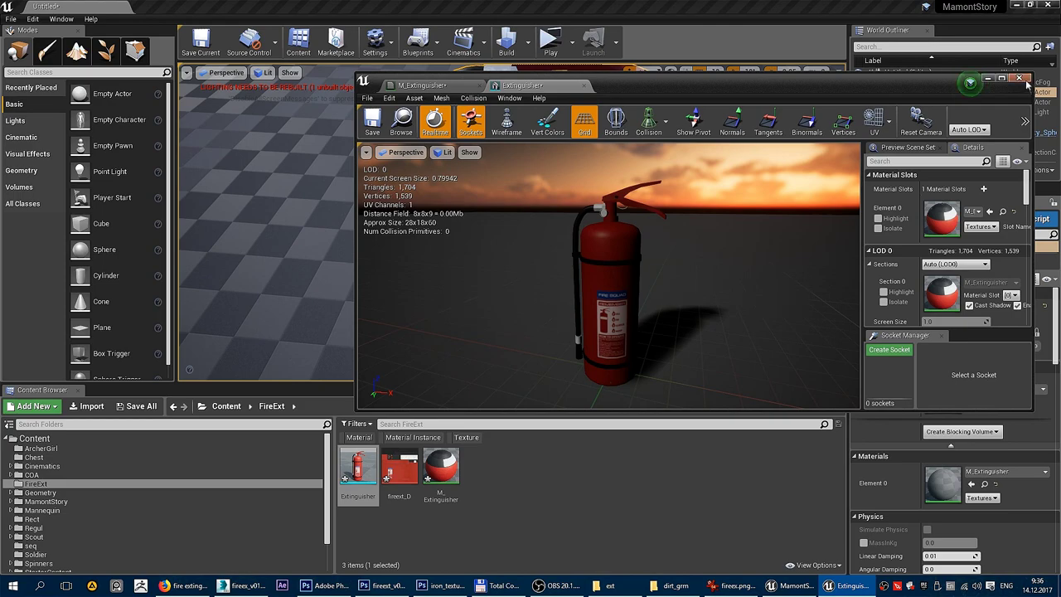
Select the extinguisher model in 3ds Max and frame it in the viewport.
left_click(241, 586)
left_click(487, 307)
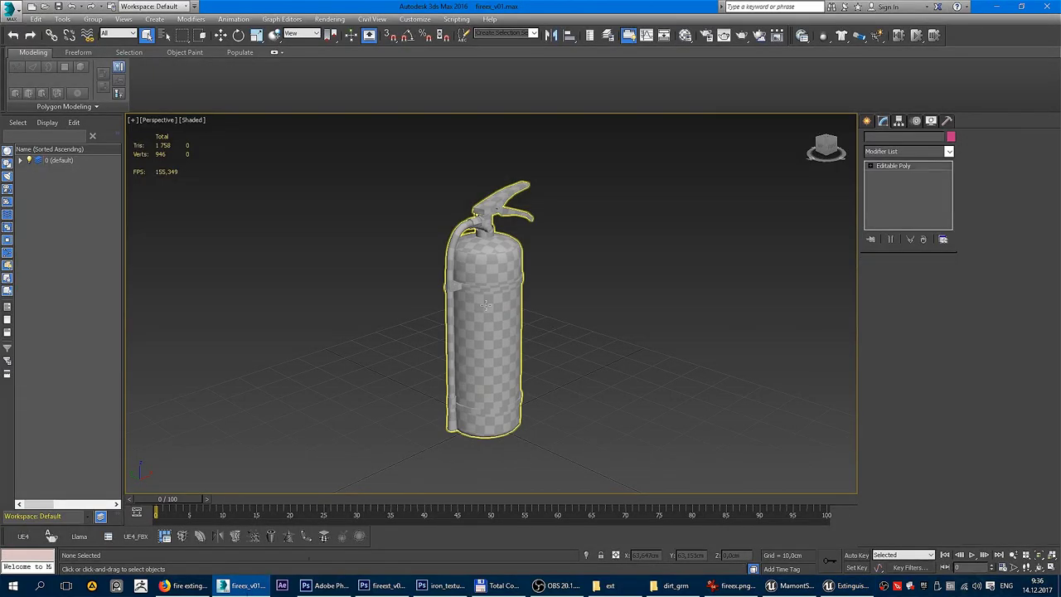
left_click(487, 307)
key("z")
In the Material Editor, take an empty slot and begin naming its material 'M'.
key("m")
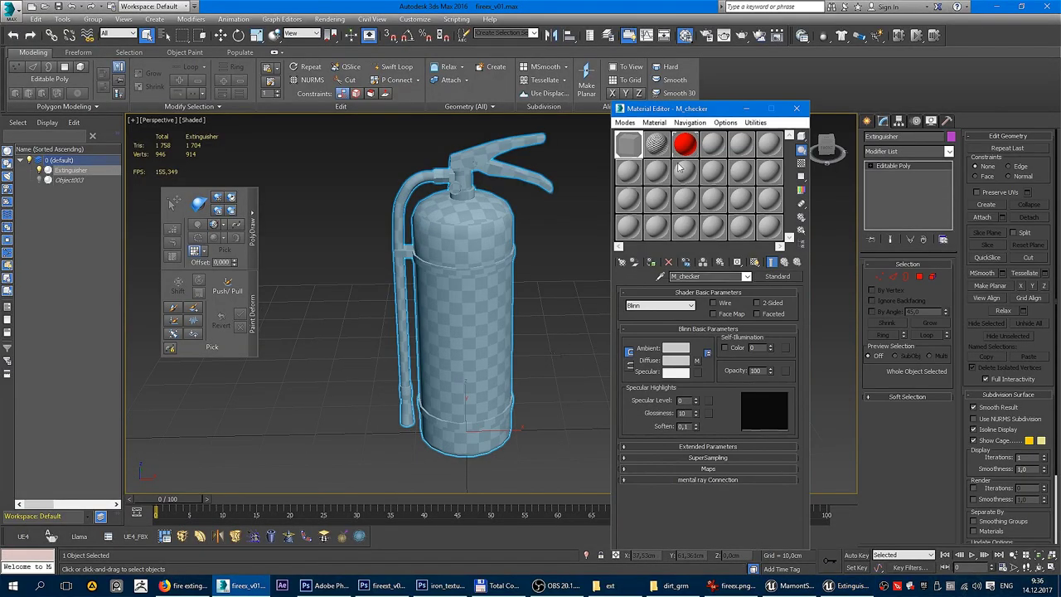
left_click(630, 172)
type("M")
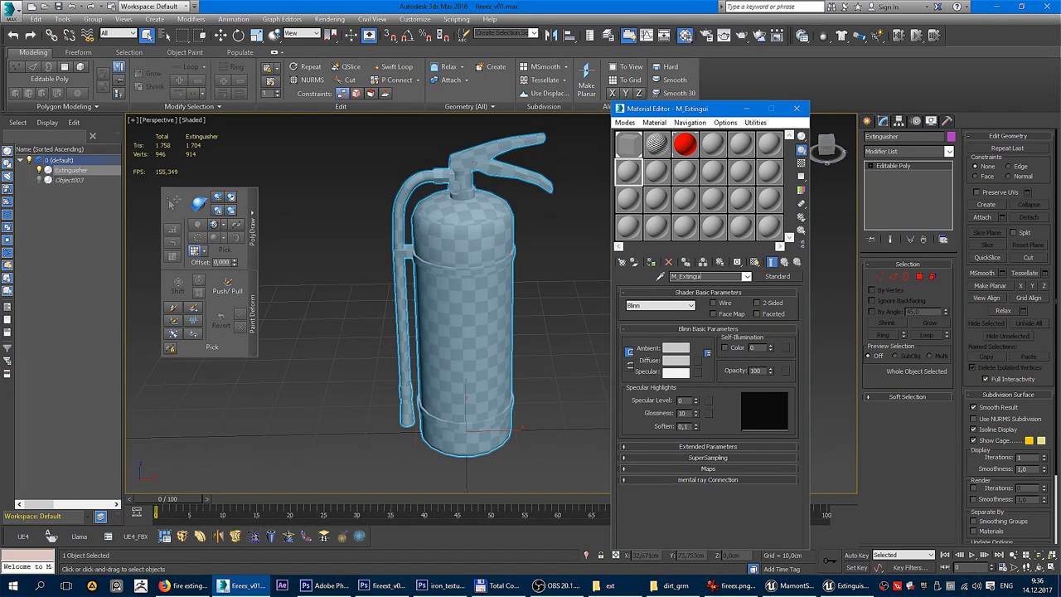
Assign fireext_D.png to the extinguisher's Diffuse Color and display it shaded with edges in the viewport.
left_click(707, 469)
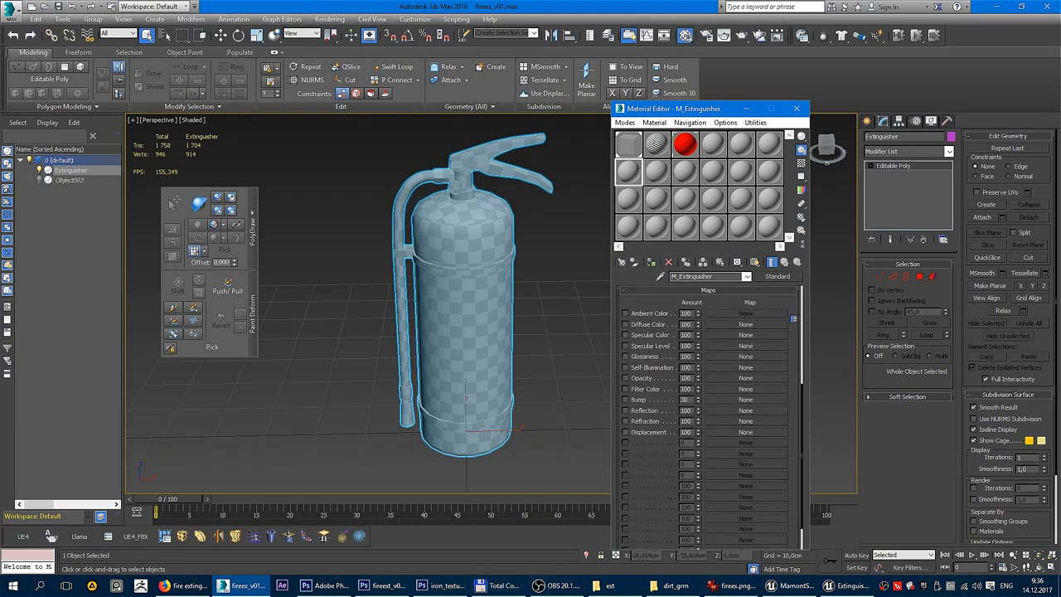
left_click_drag(761, 325, 761, 325)
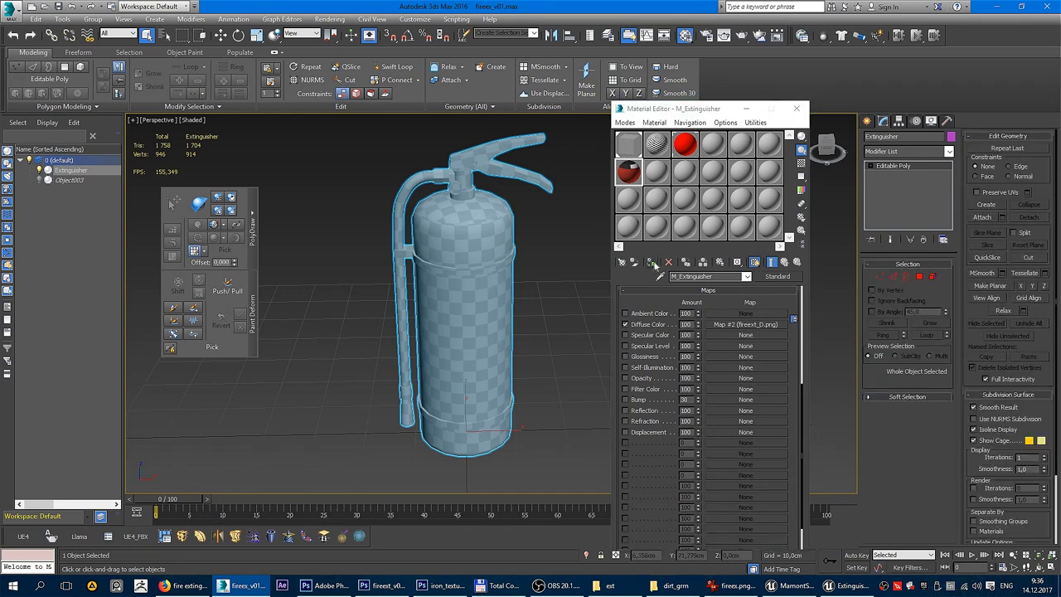
left_click(530, 303)
left_click(797, 109)
key("F4")
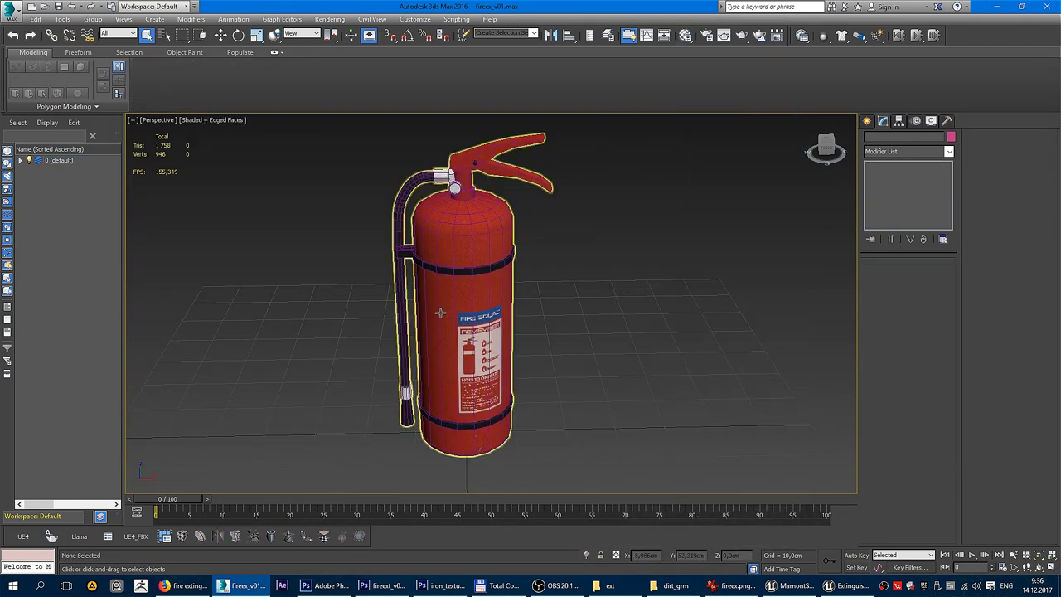
left_click(382, 586)
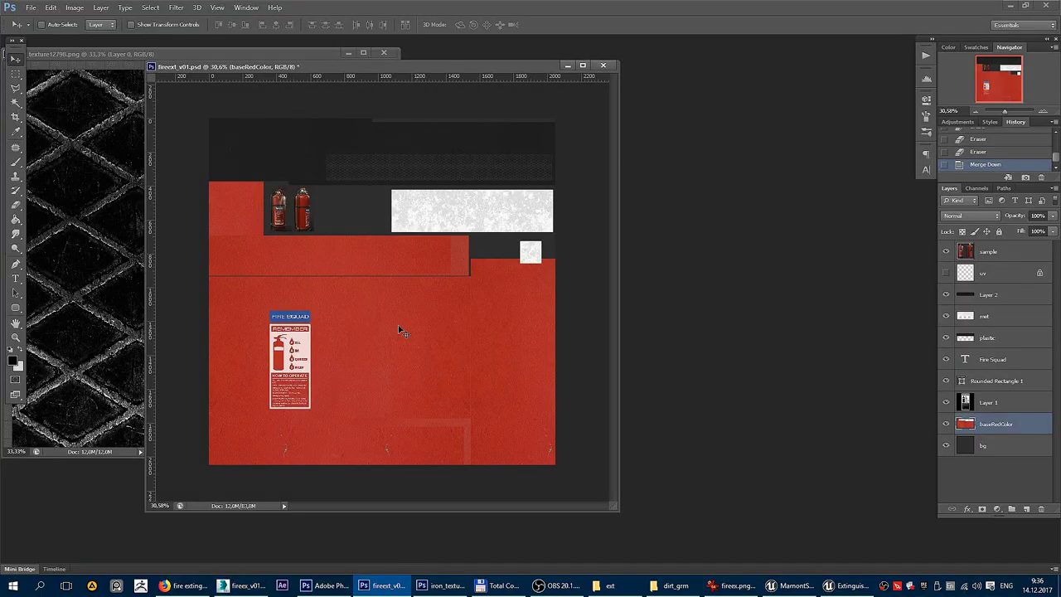
Shift the Fire Squad poster layers about 50 px left, using the uv layer as a guide.
left_click(1012, 383)
left_click(1003, 361, "shift")
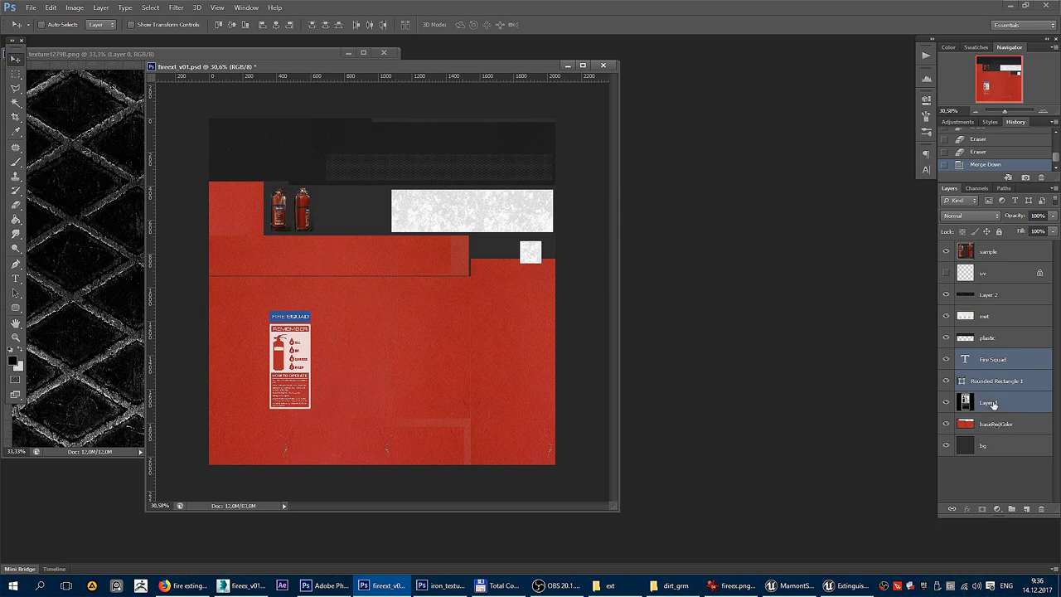
left_click(991, 404, "shift")
scroll(297, 365, "up", 5)
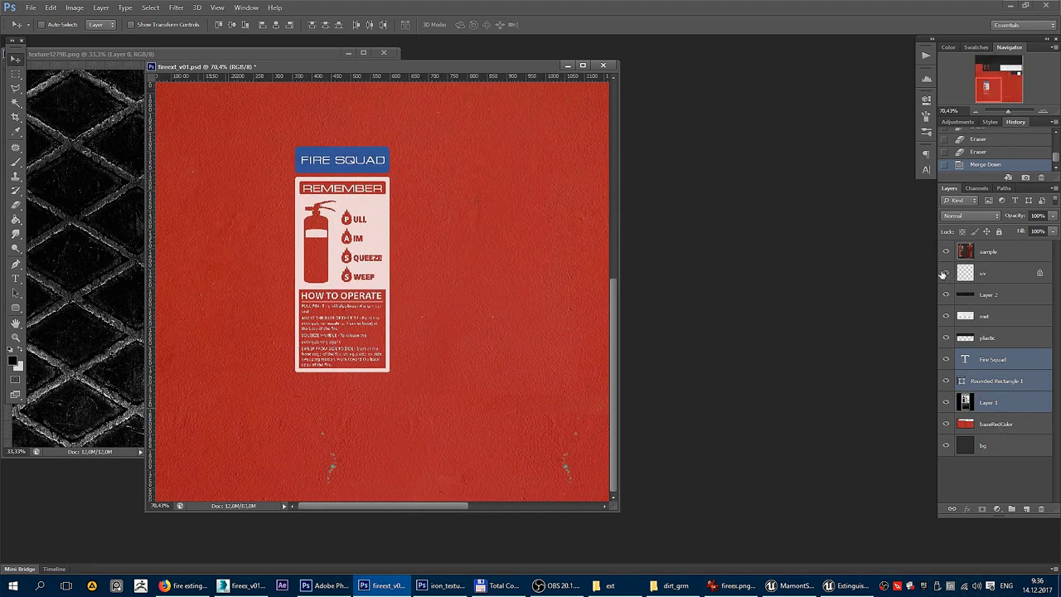
left_click(946, 273)
scroll(331, 270, "up", 2)
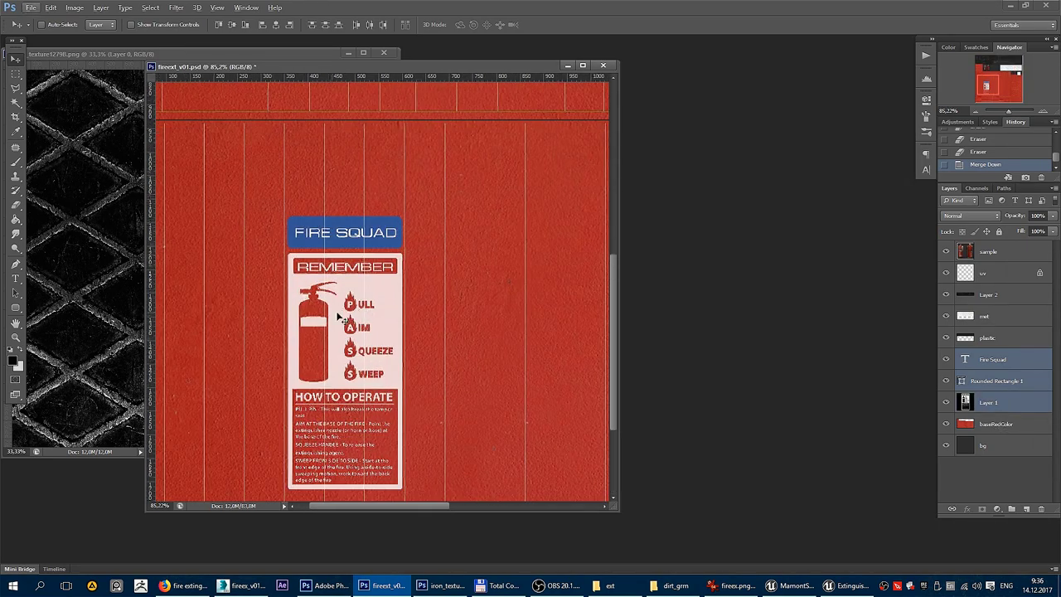
left_click_drag(338, 316, 308, 312)
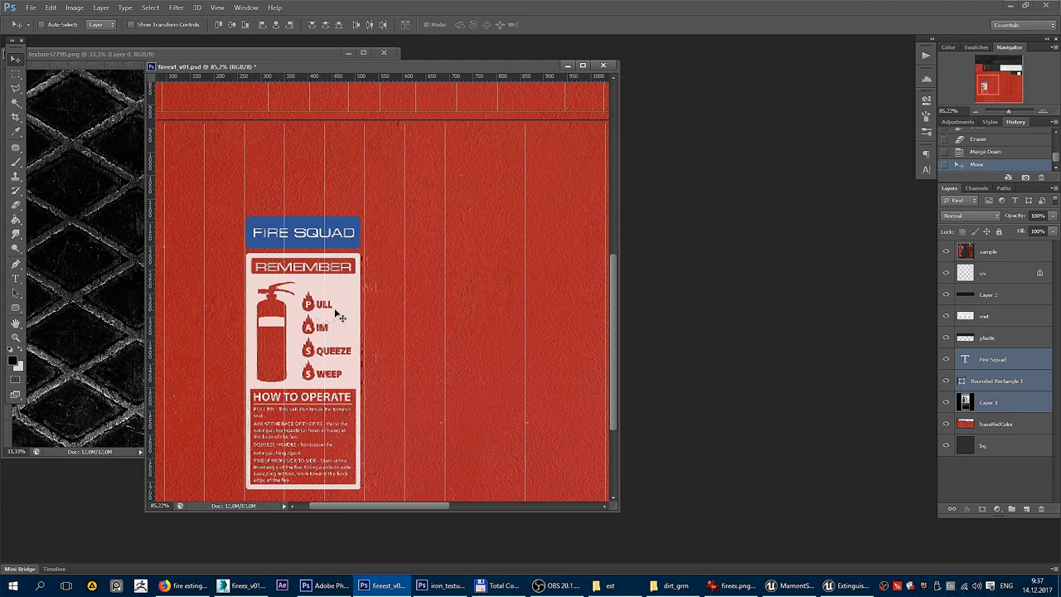
scroll(394, 310, "down", 2)
scroll(390, 315, "down", 3)
left_click(946, 273)
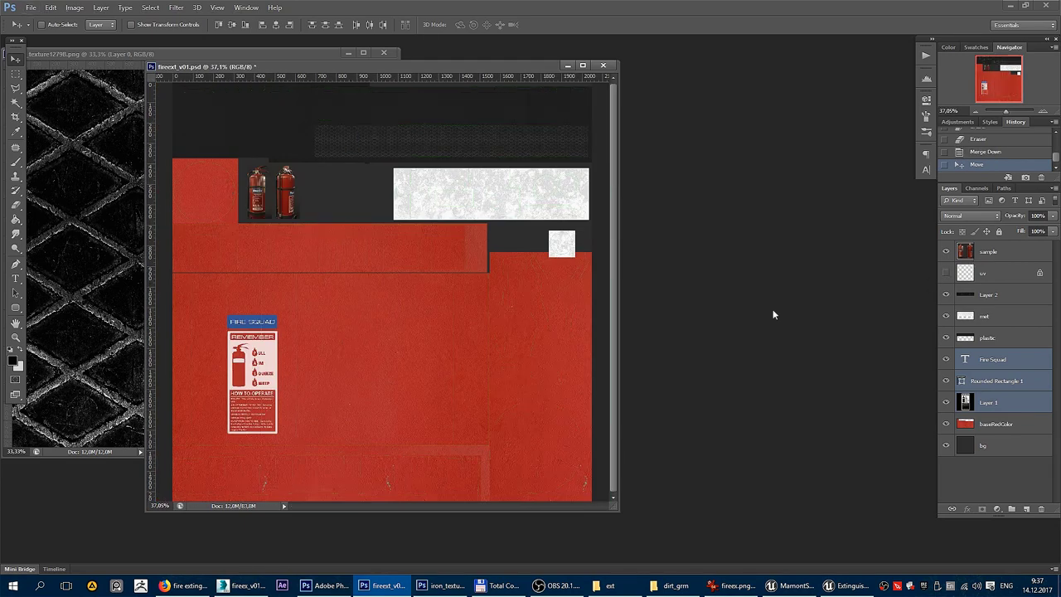
Save a PNG copy of the texture over fireext_D.png.
key("ctrl+shift+s")
left_click(568, 303)
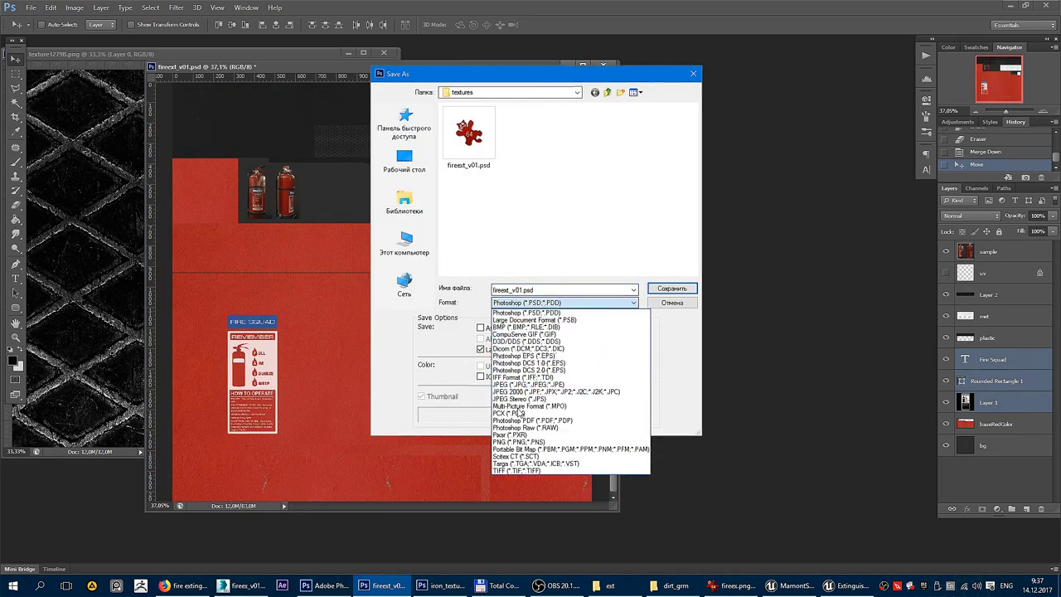
left_click(519, 441)
left_click(671, 288)
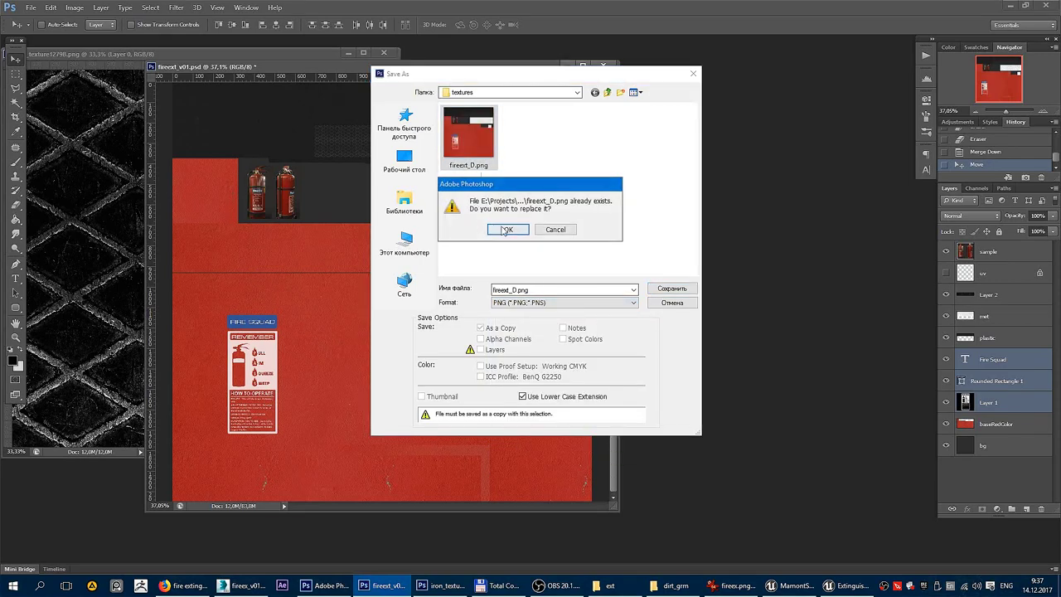
left_click(561, 230)
left_click(326, 190)
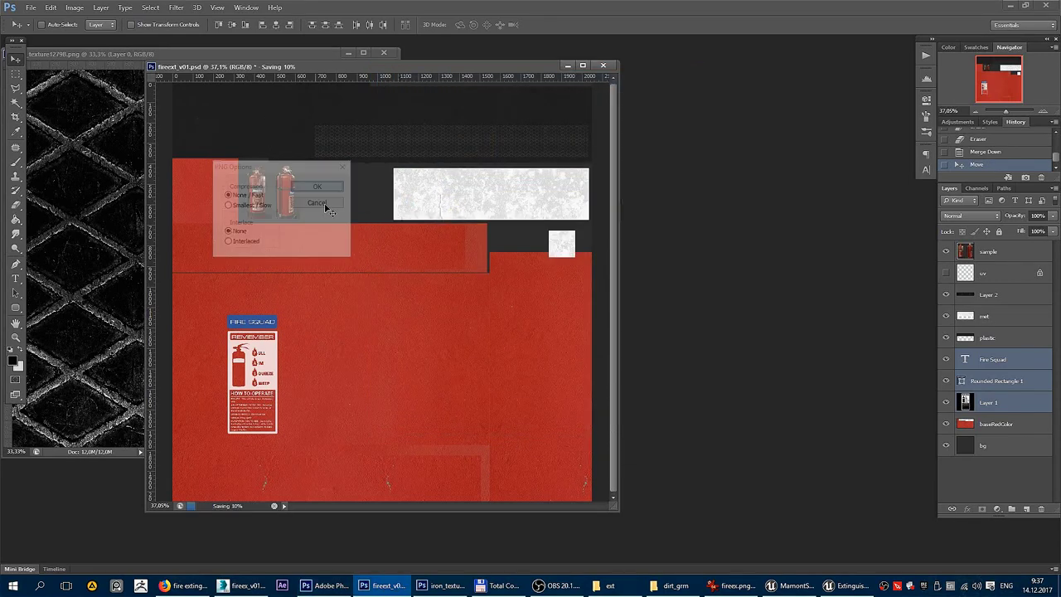
left_click(847, 585)
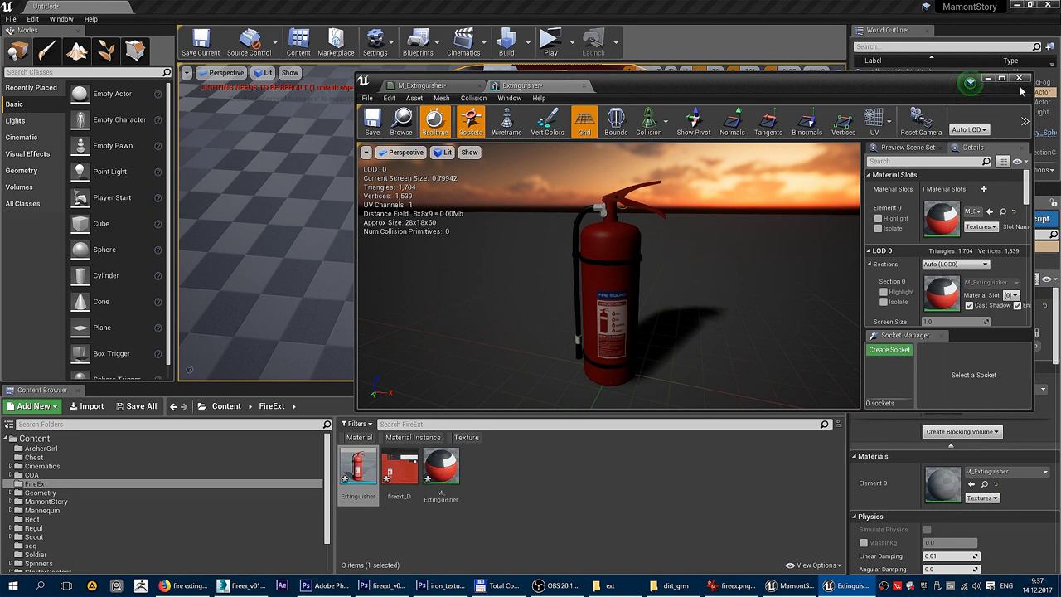
Reimport fireext_D in the Content Browser and orbit the mesh preview to check the new label.
right_click(401, 466)
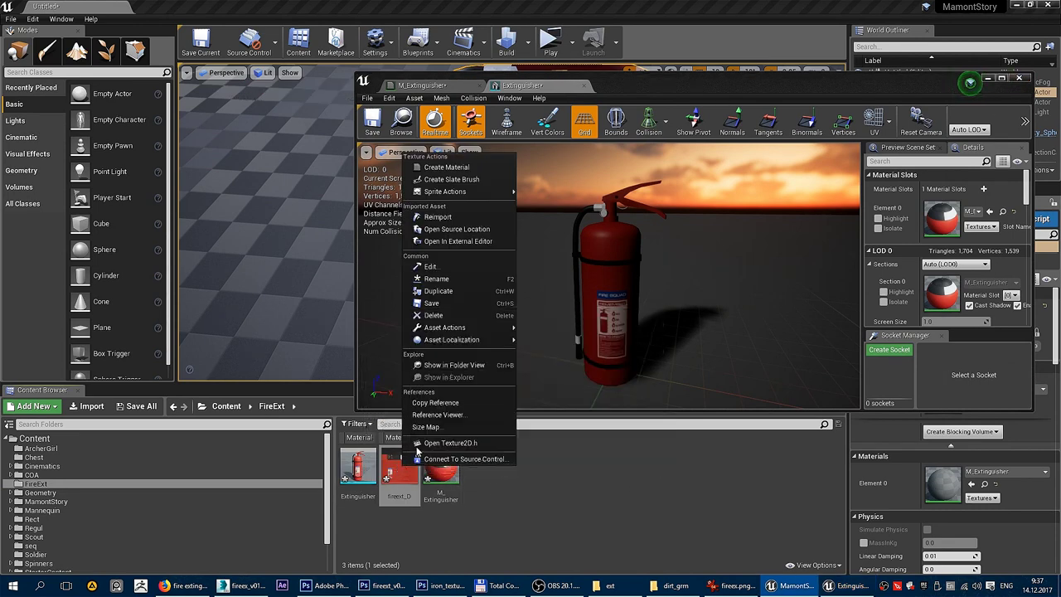
left_click(438, 216)
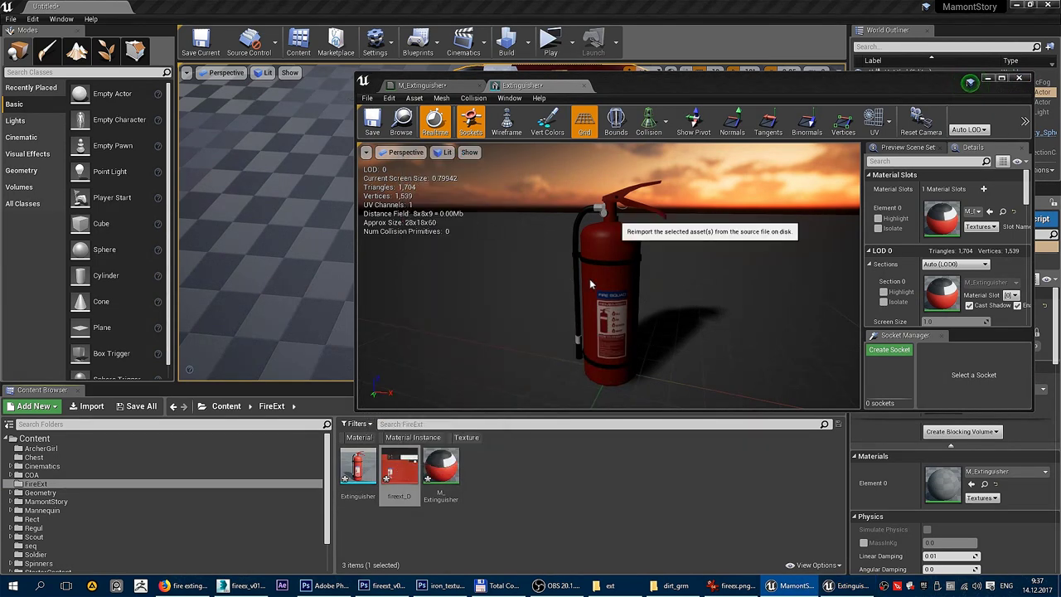
mouse_move(589, 278)
left_mouse_down()
mouse_move(498, 282)
mouse_move(617, 307)
left_mouse_up()
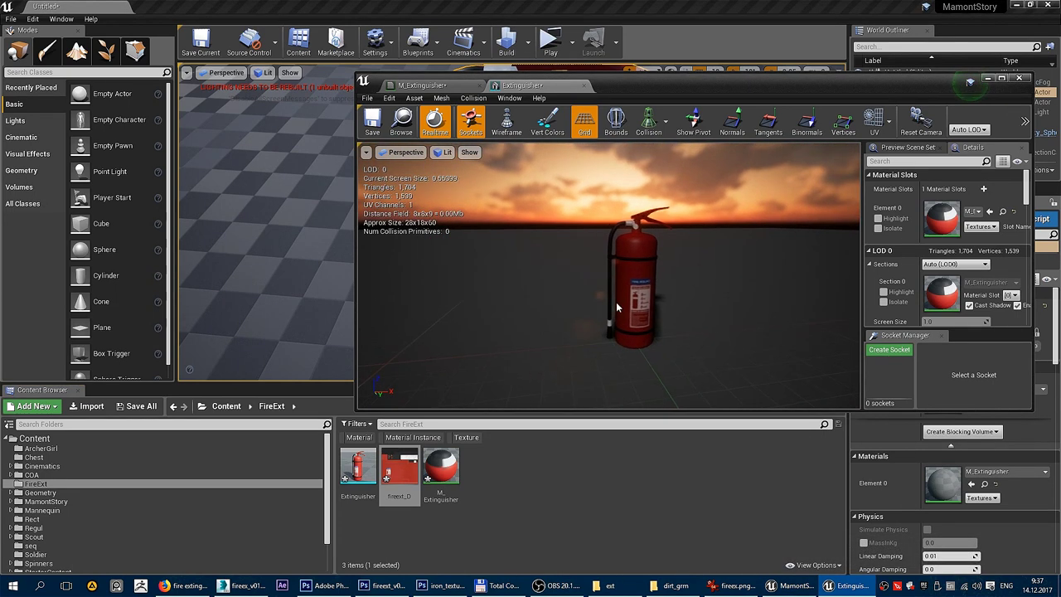
left_click(382, 586)
Move the Fire Squad sign layers up about 48 px, with the uv layer shown for reference.
left_click(946, 273)
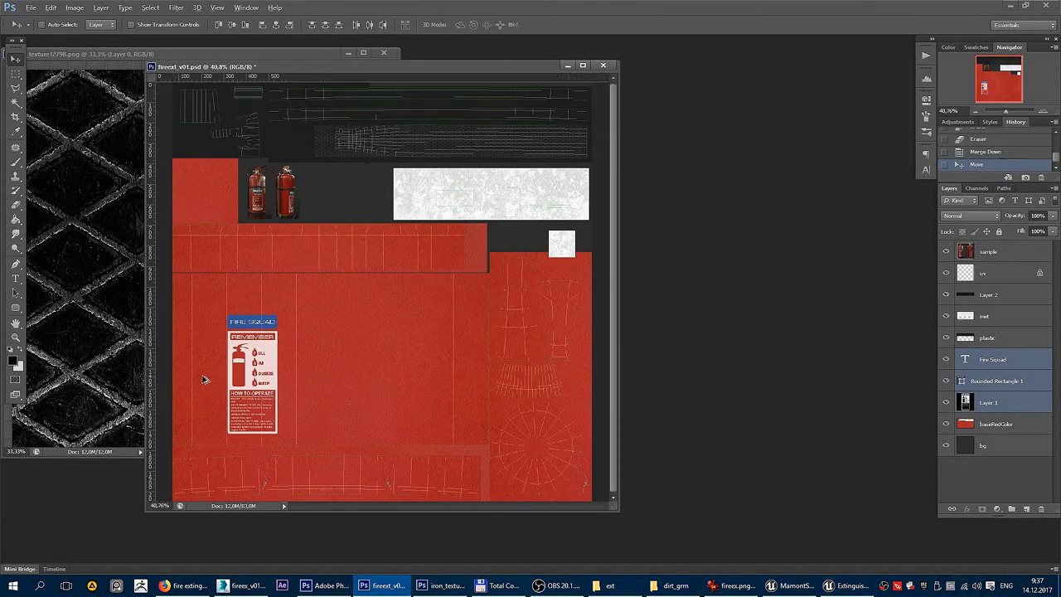
scroll(204, 381, "up", 3)
left_click_drag(310, 320, 308, 282)
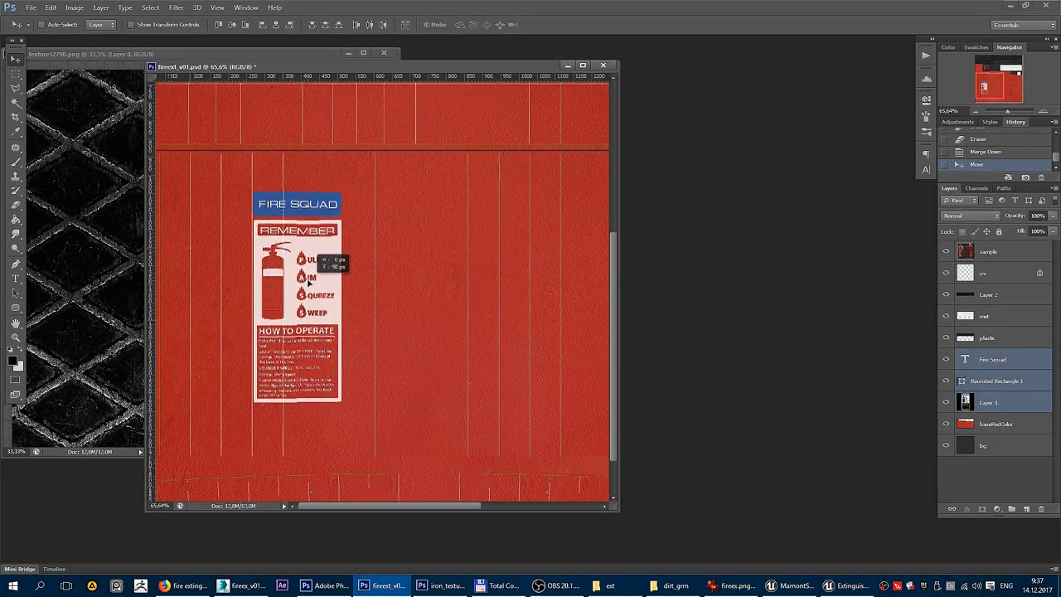
left_click(947, 274)
Export the texture as PNG, overwriting fireext_D.png.
key("ctrl+shift+s")
left_click(539, 307)
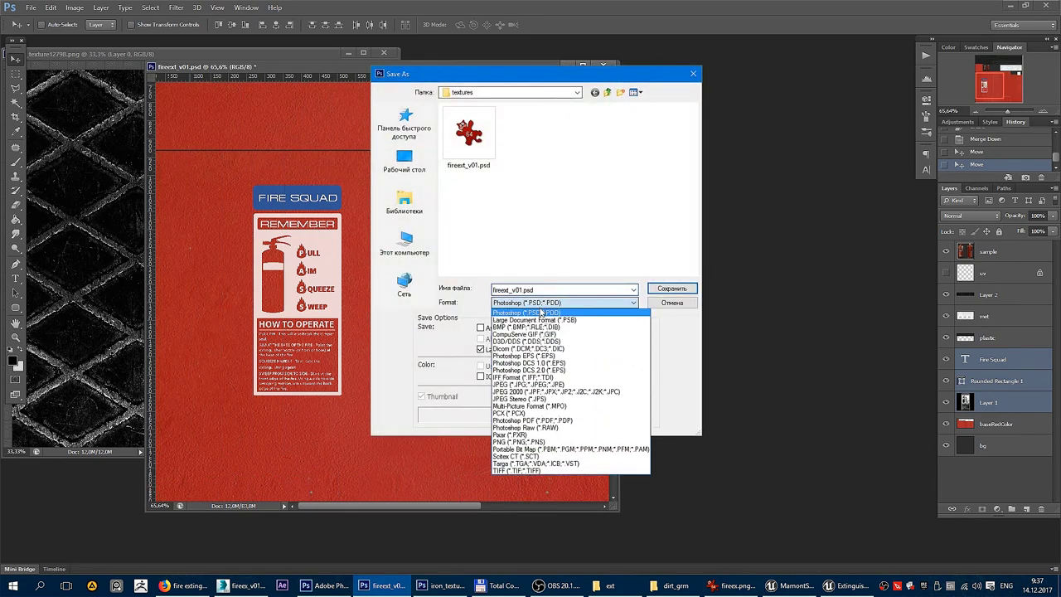
left_click(522, 442)
double_click(468, 133)
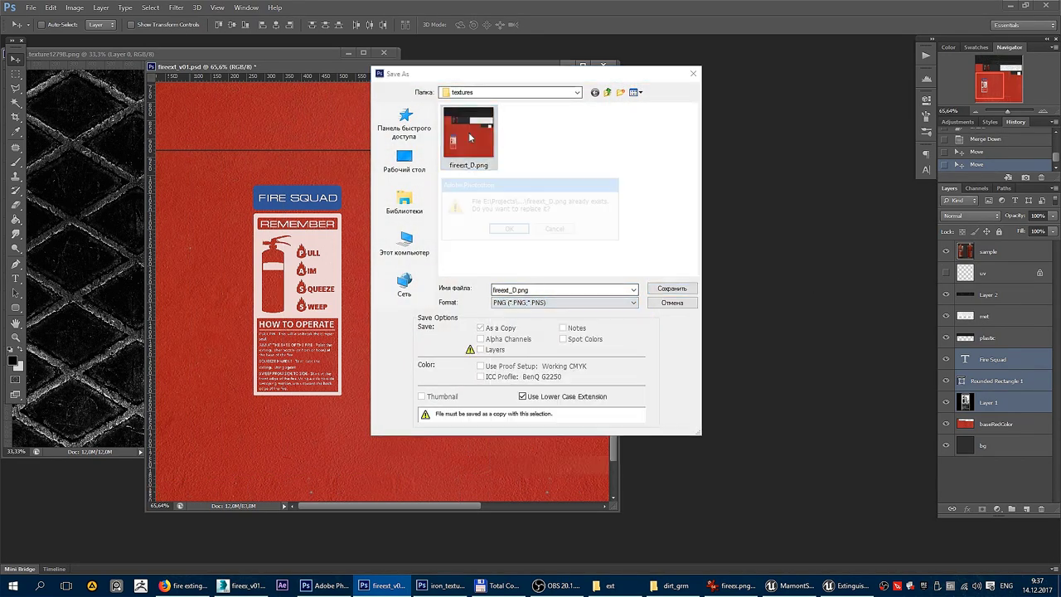
left_click(508, 229)
key("Return")
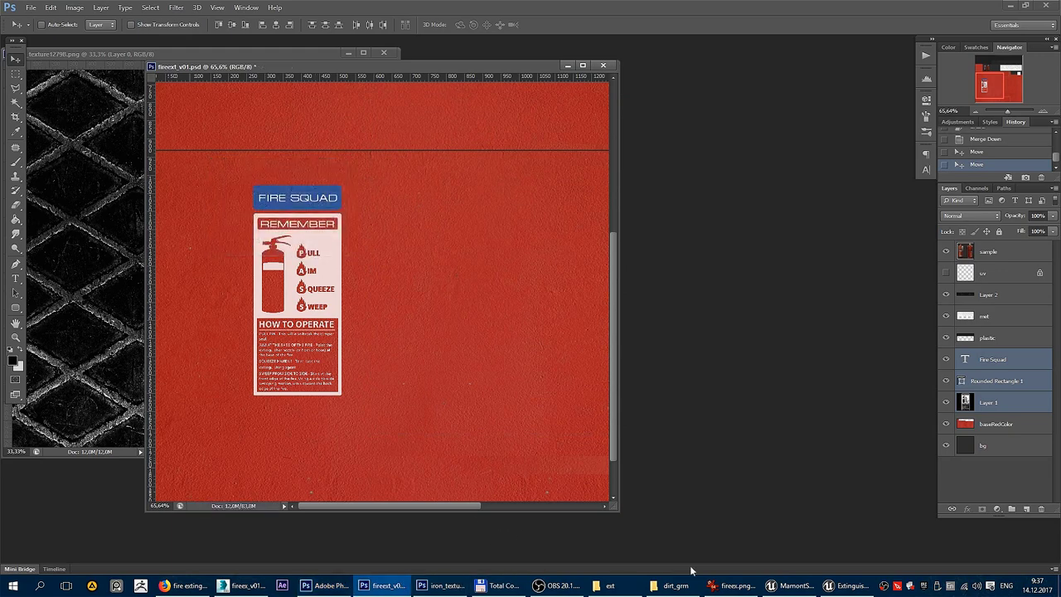
left_click(854, 585)
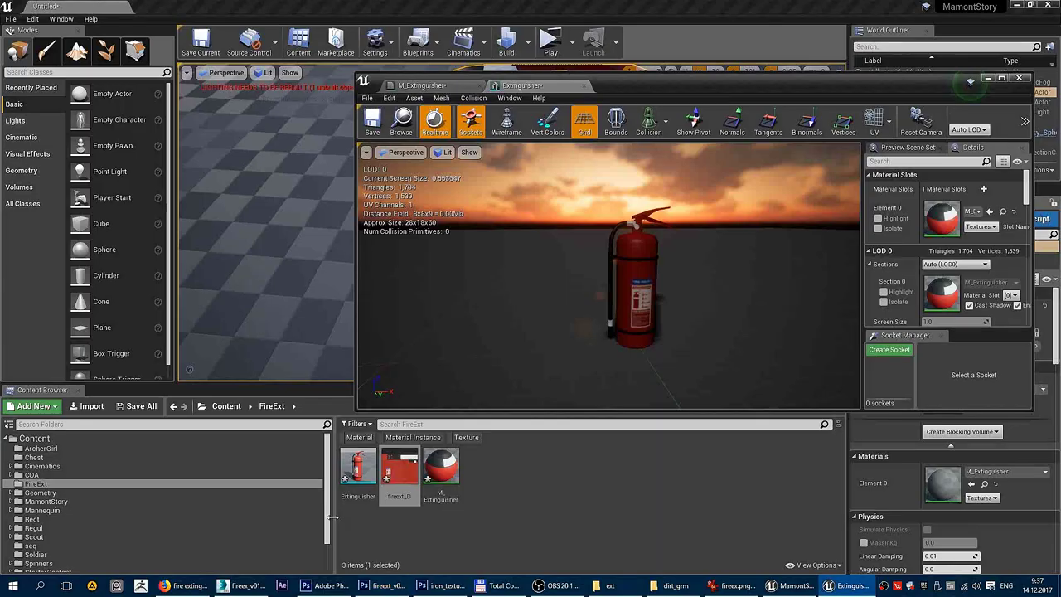
Reimport fireext_D, close the static mesh preview, and orbit to the extinguisher's far side.
right_click(379, 492)
left_click(456, 236)
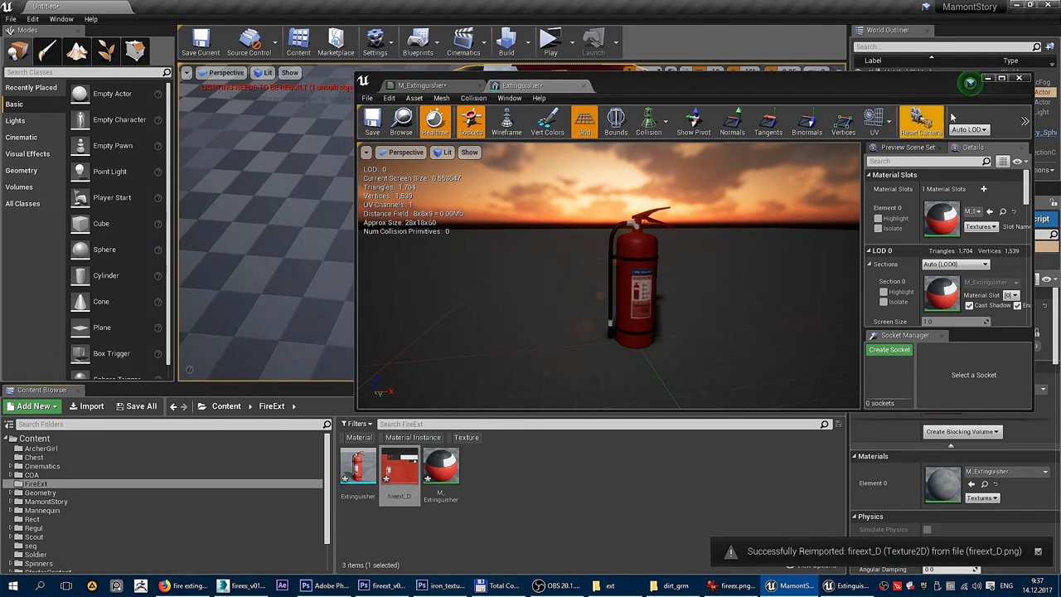
left_click(1024, 79)
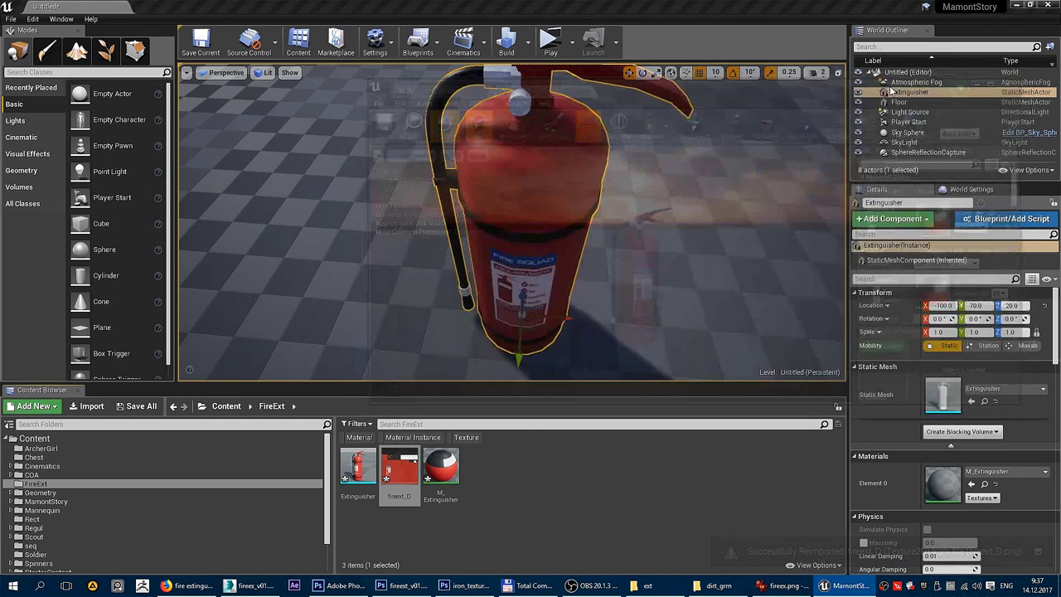
left_click(471, 283)
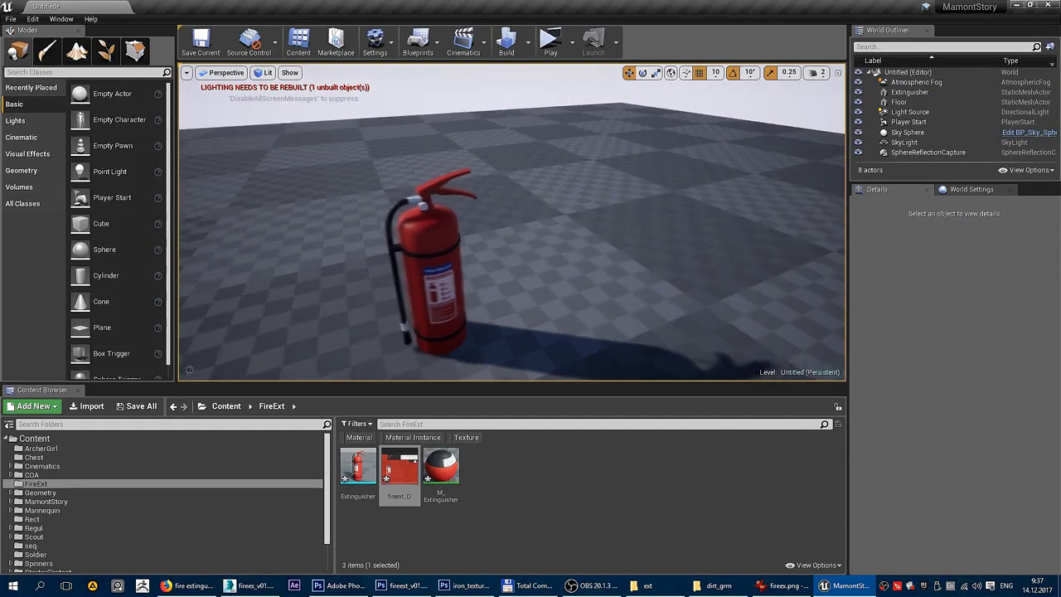
left_click_drag(471, 283, 597, 283)
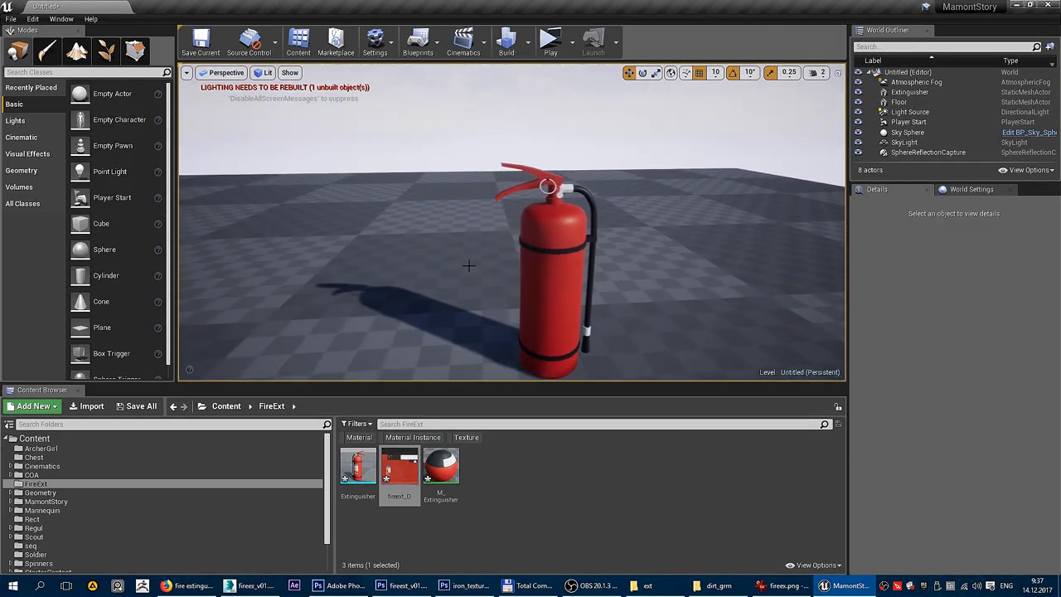
Rotate the extinguisher about 180° on Z and zoom in to inspect its label.
left_click(547, 274)
key("e")
left_click_drag(497, 321, 571, 273)
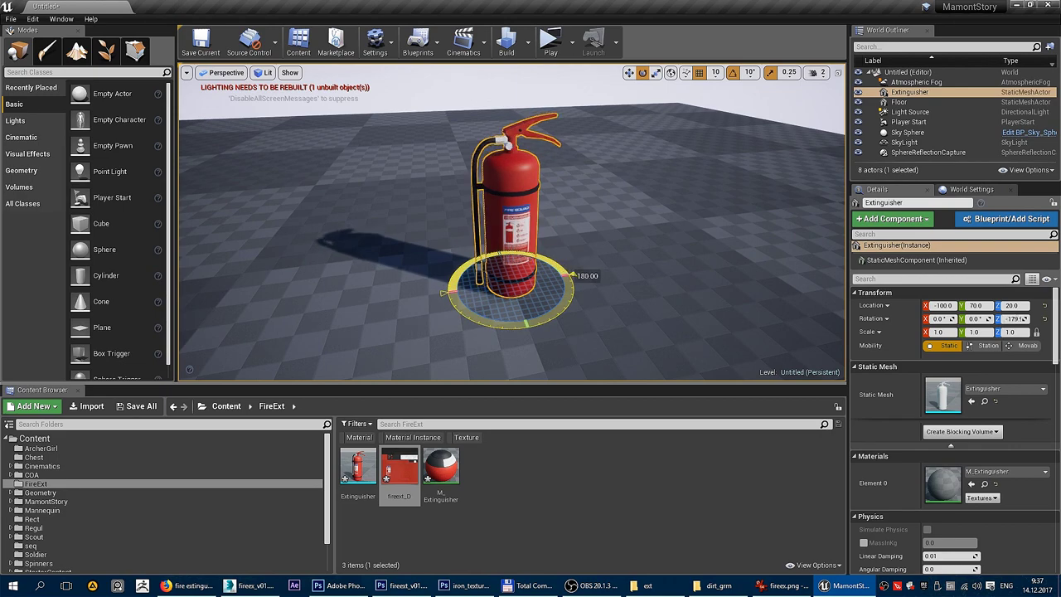
left_click(539, 303)
scroll(539, 304, "up", 3)
scroll(539, 303, "up", 3)
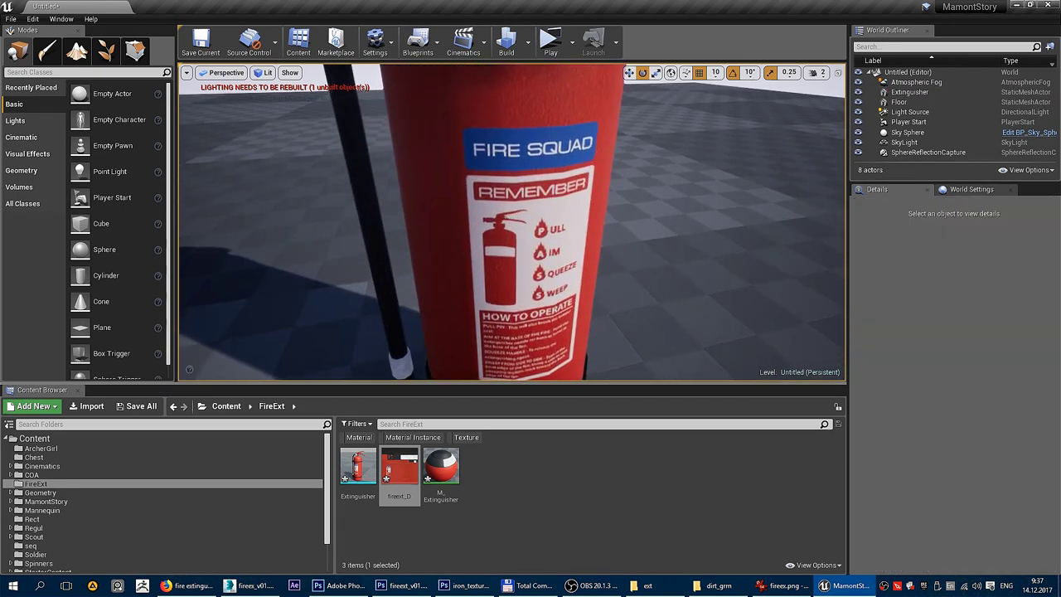
left_click_drag(540, 303, 530, 240)
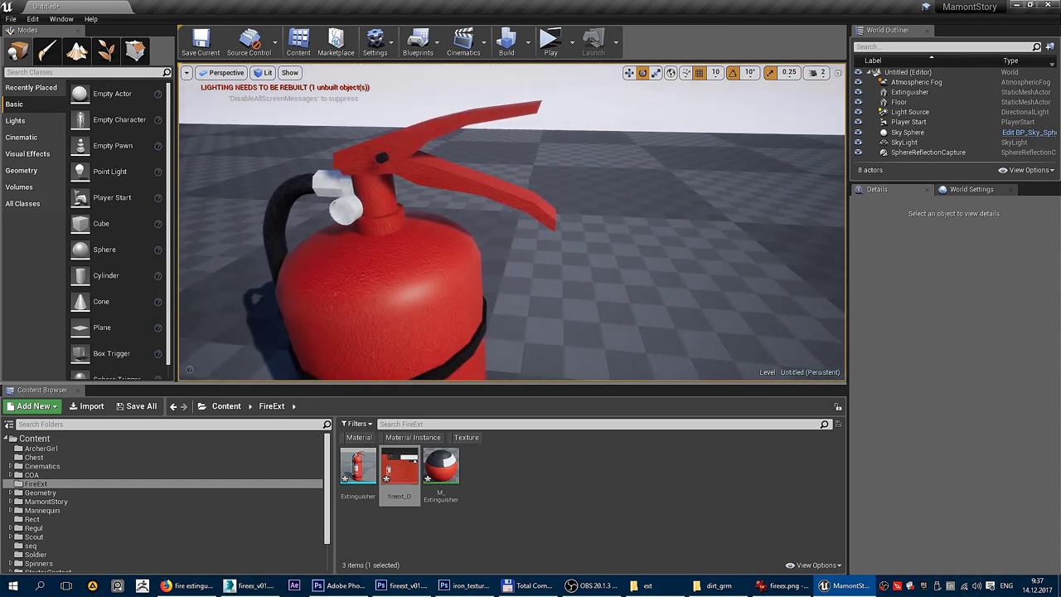
left_click_drag(530, 240, 565, 264)
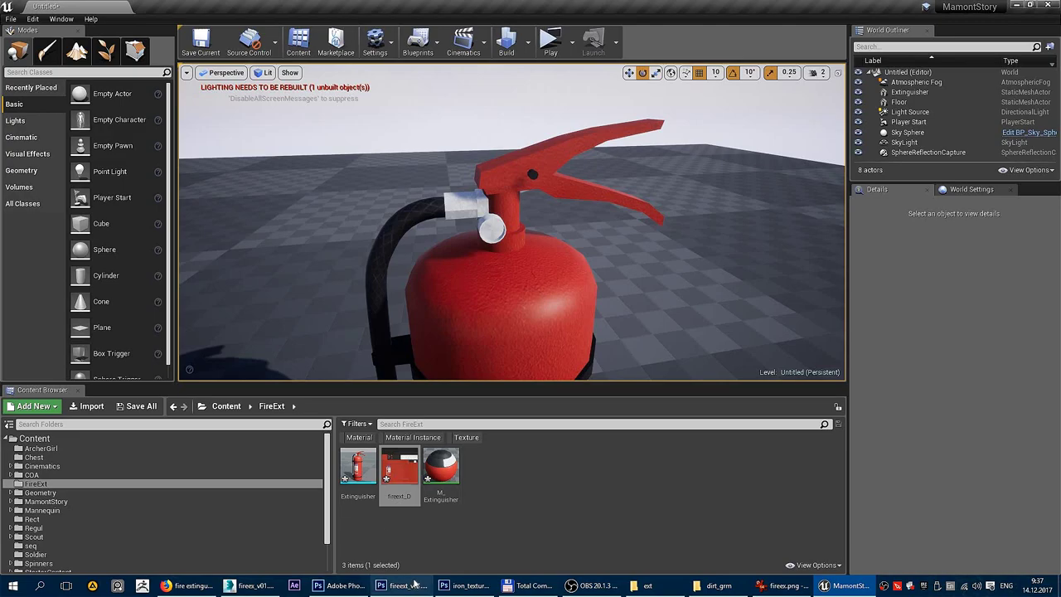
left_click(249, 585)
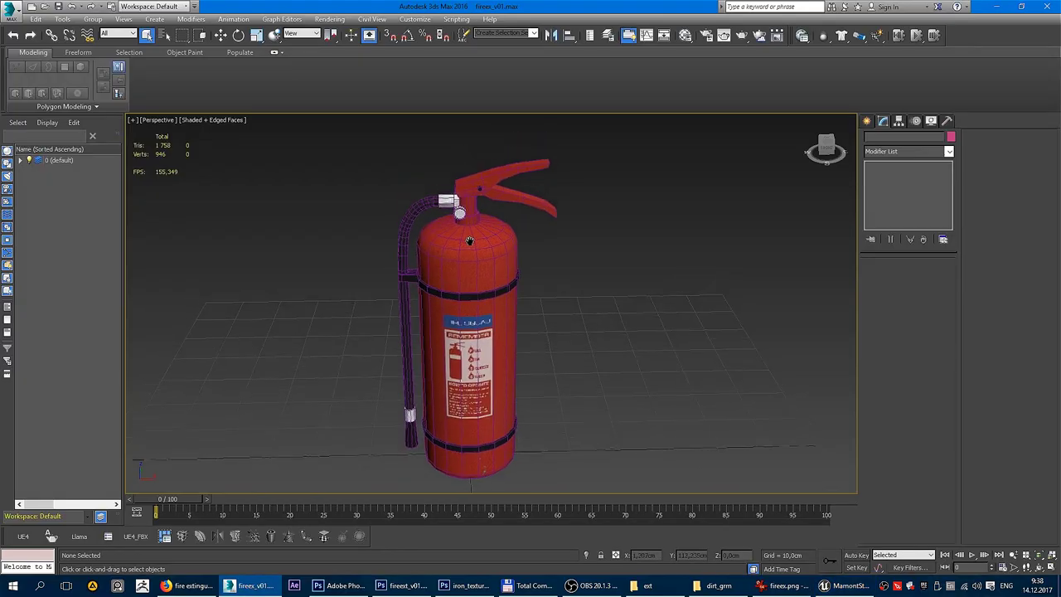
Add an Unwrap UVW modifier to the extinguisher and open the UV Editor.
scroll(456, 299, "up", 3)
left_click(495, 215)
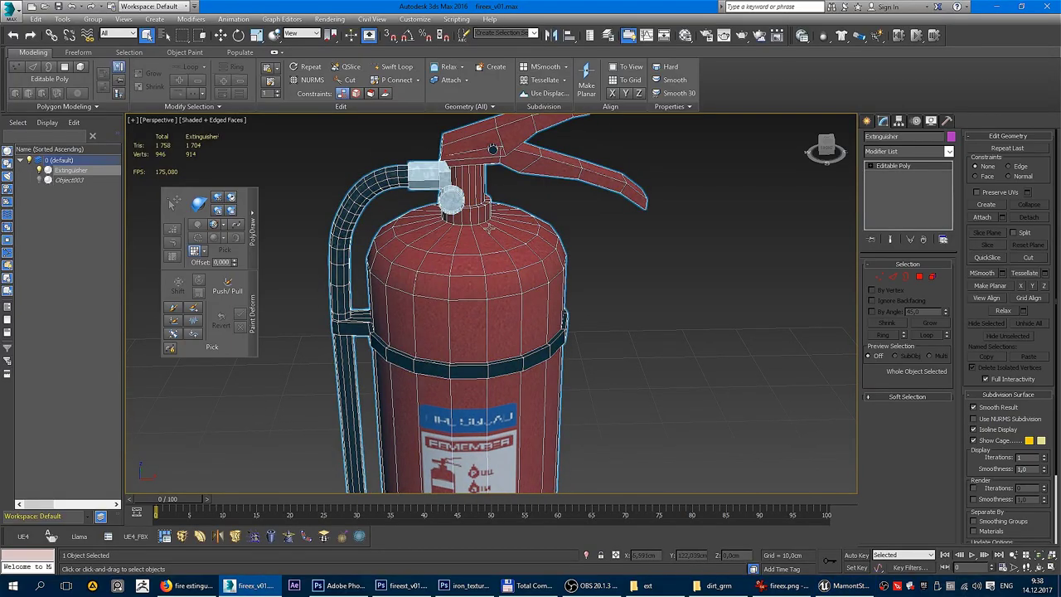
right_click(486, 224)
left_click(460, 177)
left_click(907, 393)
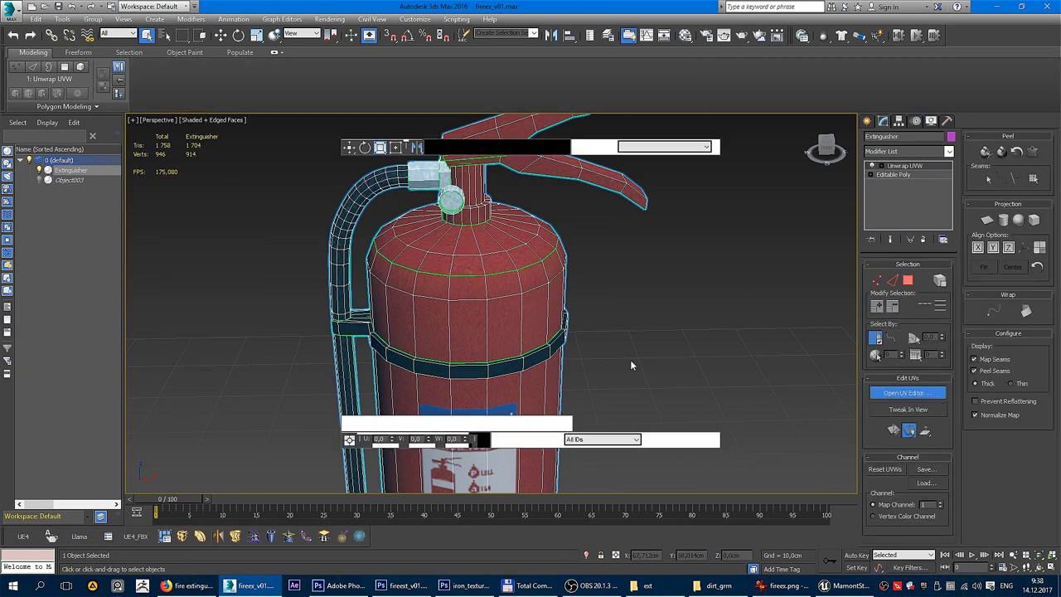
Select the extinguisher's neck faces and their arc-shaped UV ring.
key("3")
left_click(477, 194)
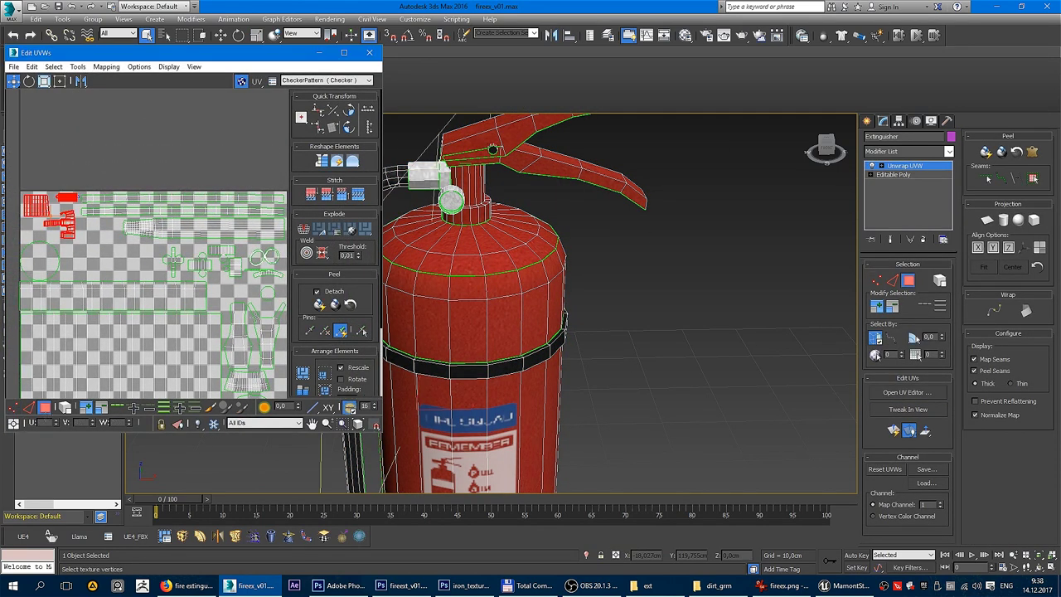
key("1")
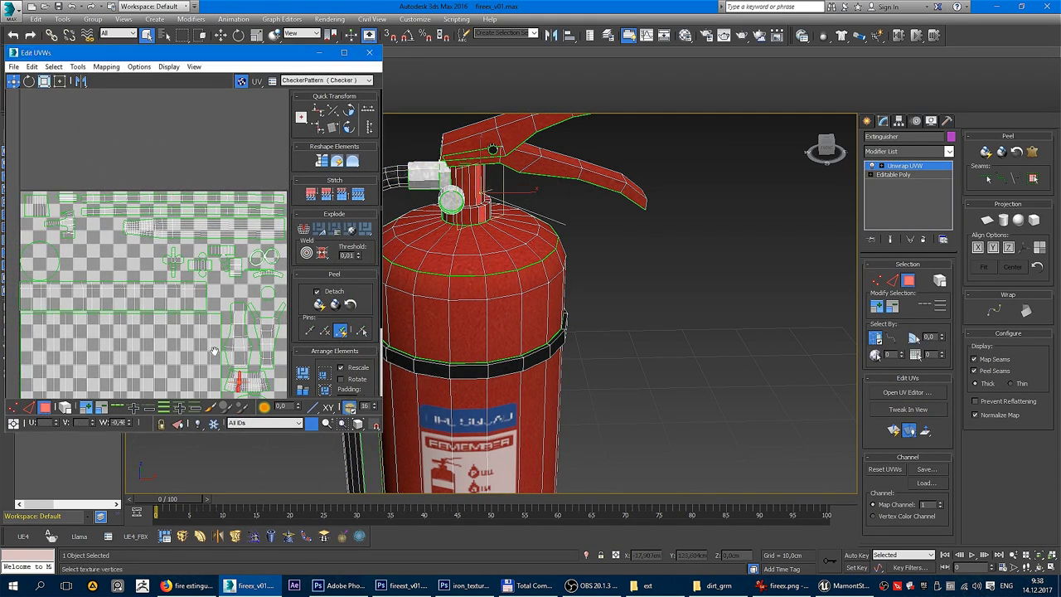
key("z")
left_click_drag(72, 275, 249, 291)
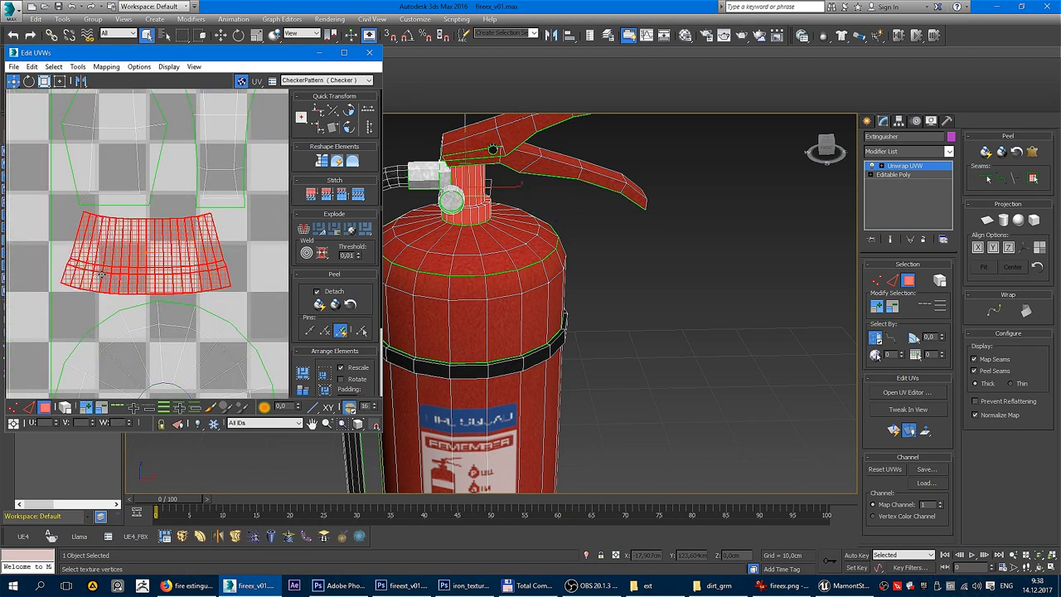
scroll(145, 248, "down", 5)
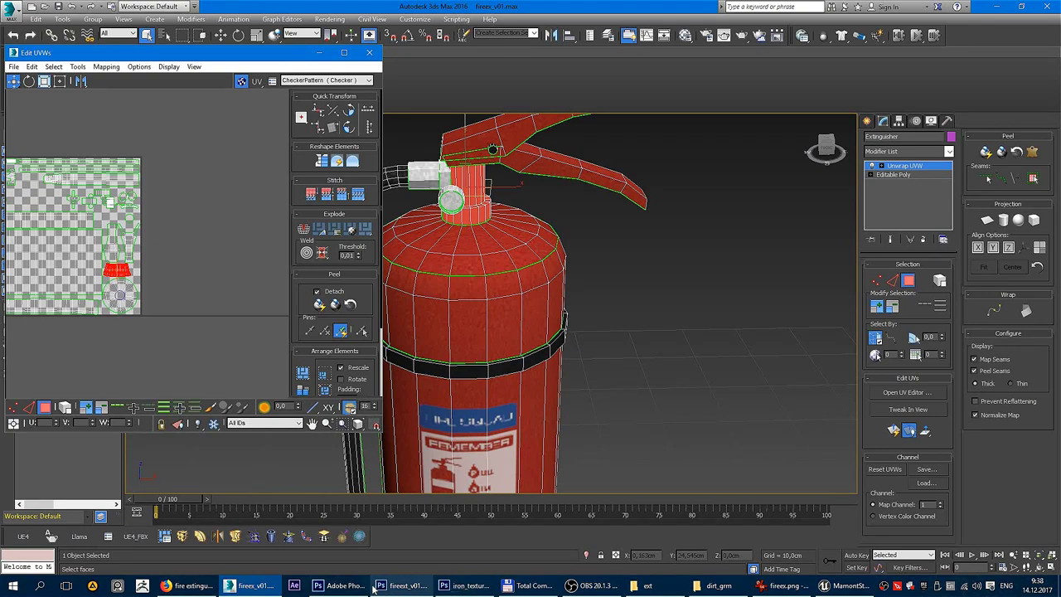
left_click(463, 586)
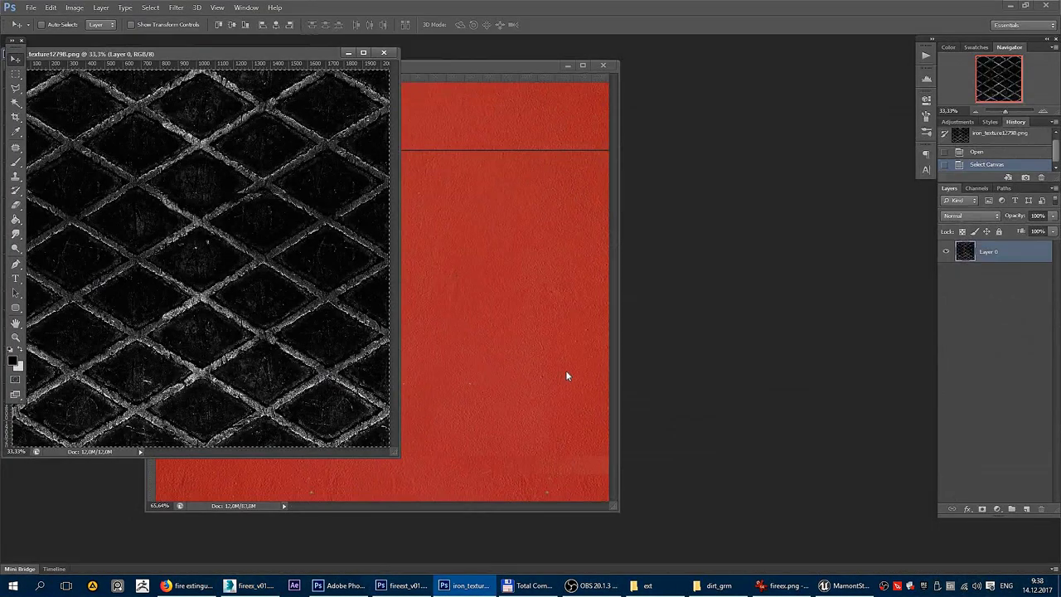
Close the iron texture, show the UV overlay, and place a met layer copy over the red area.
left_click(390, 52)
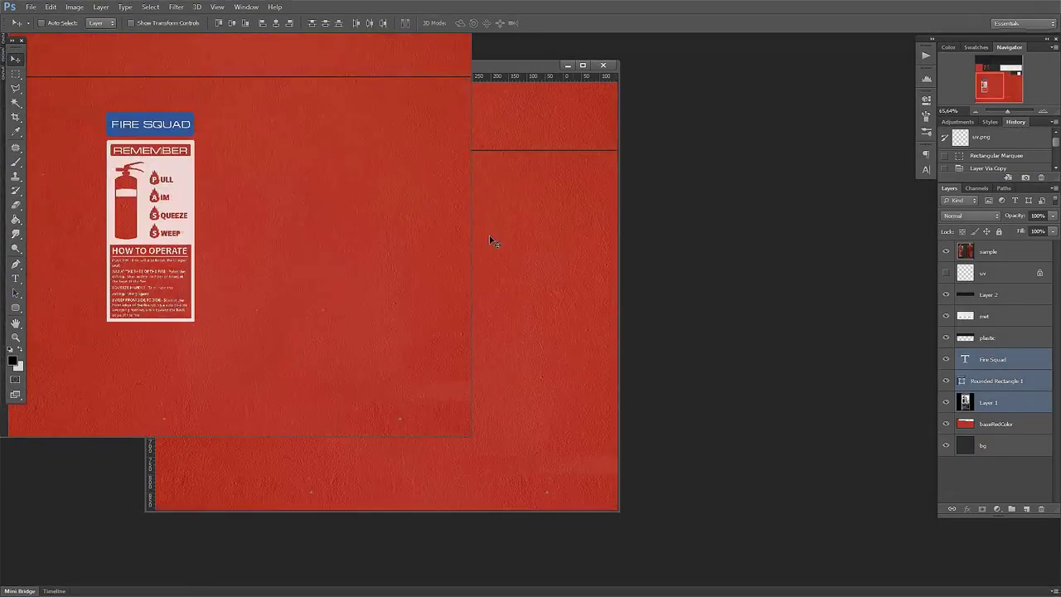
scroll(530, 213, "up", 3)
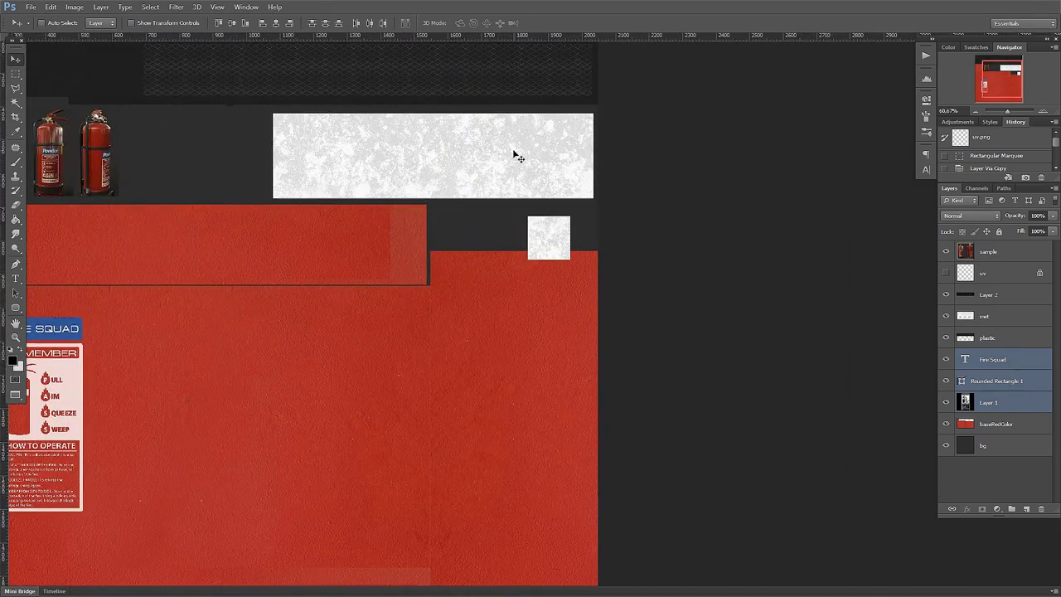
key("m")
scroll(507, 146, "up", 2)
scroll(564, 207, "down", 2)
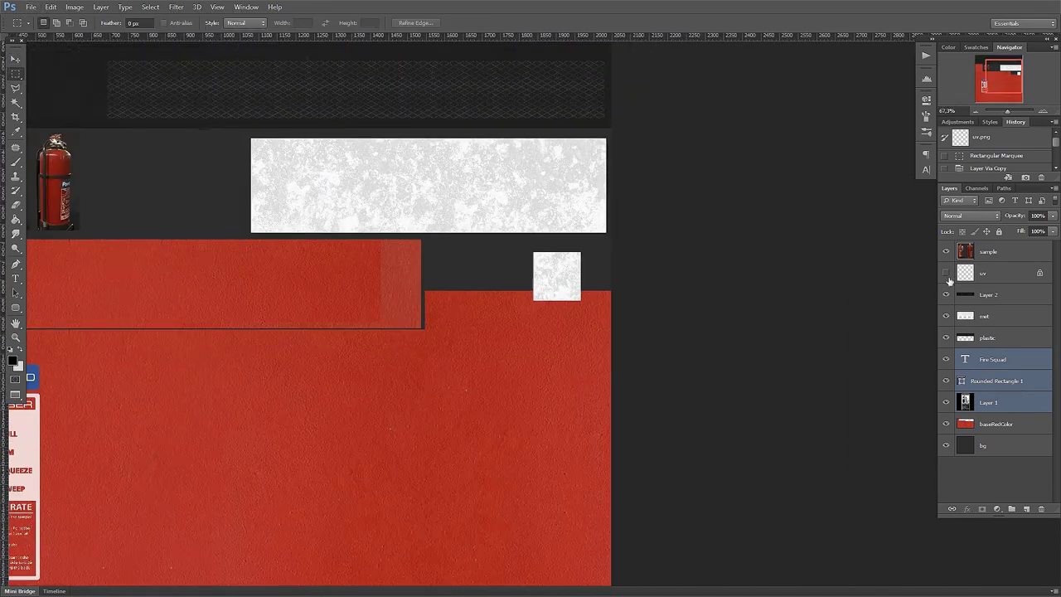
left_click(946, 273)
left_click(1001, 323)
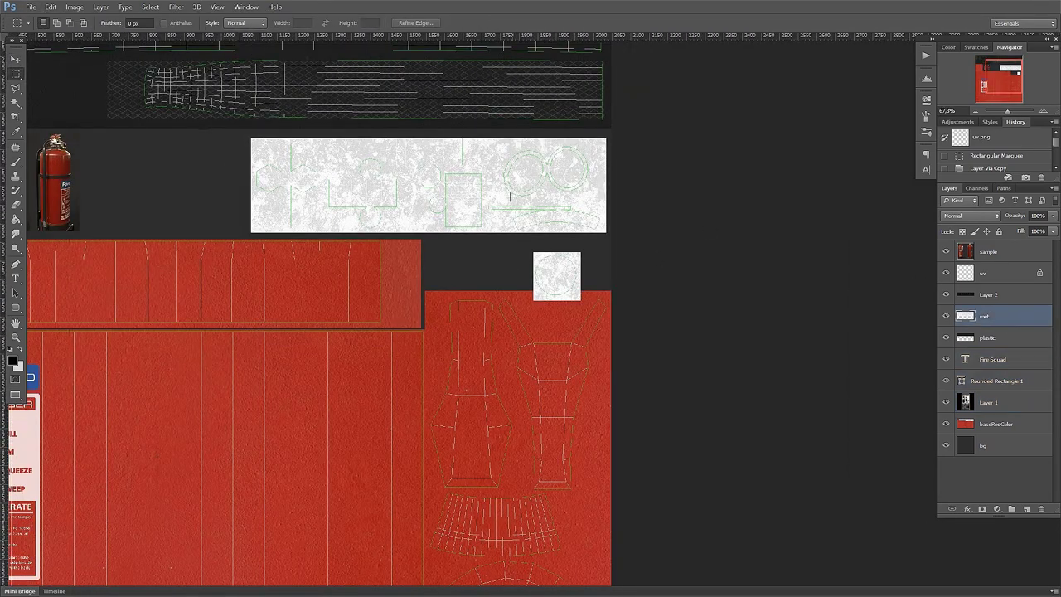
key("v")
left_click_drag(479, 177, 569, 490)
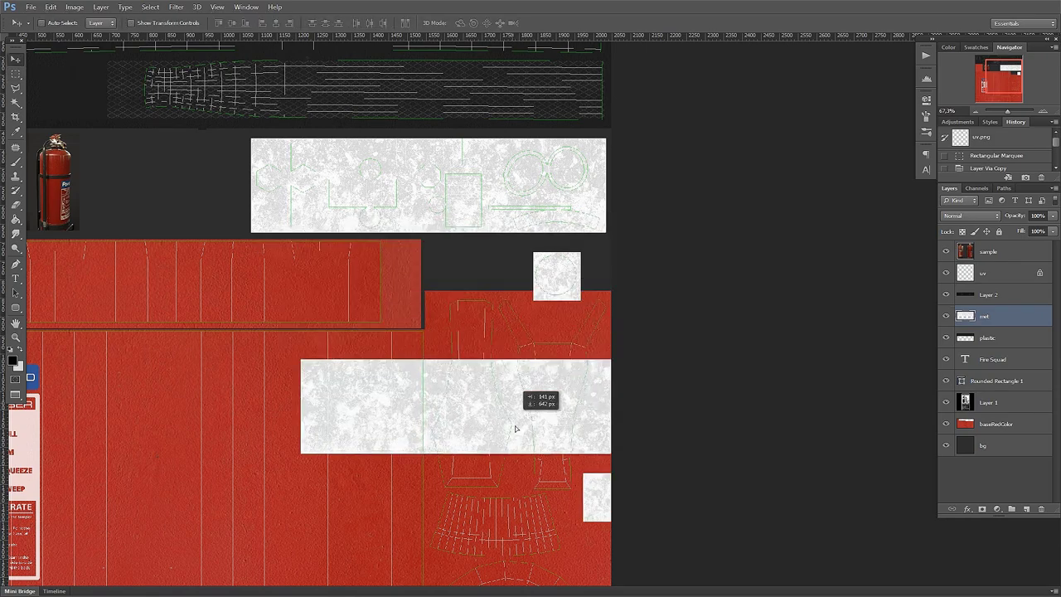
Polygonal-lasso the arc-shaped skirt UV island.
scroll(530, 507, "up", 3)
scroll(408, 457, "up", 3)
scroll(408, 457, "down", 3)
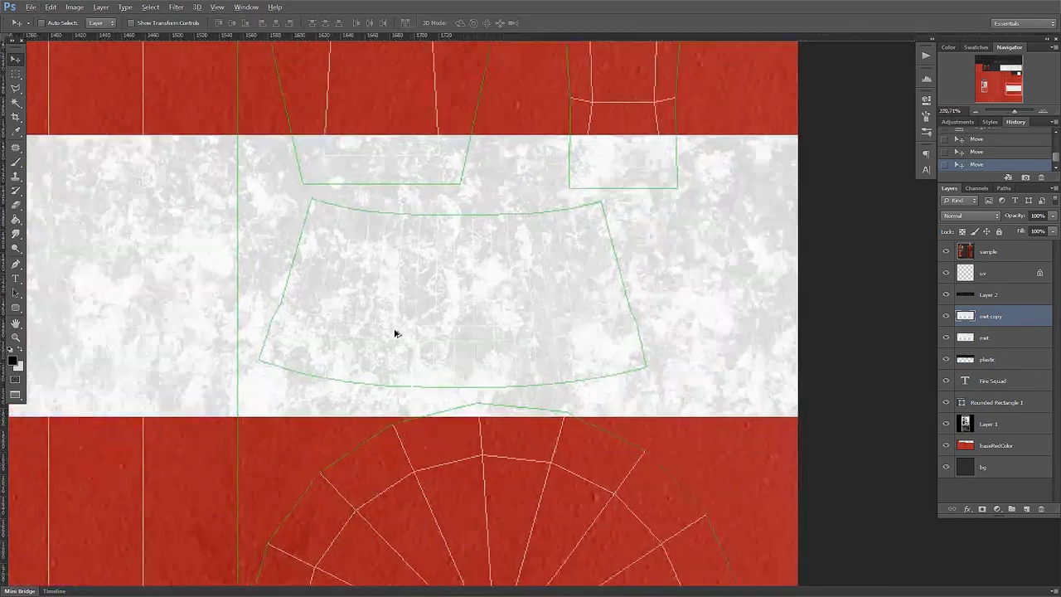
scroll(398, 273, "up", 1)
key("l")
left_click(298, 179)
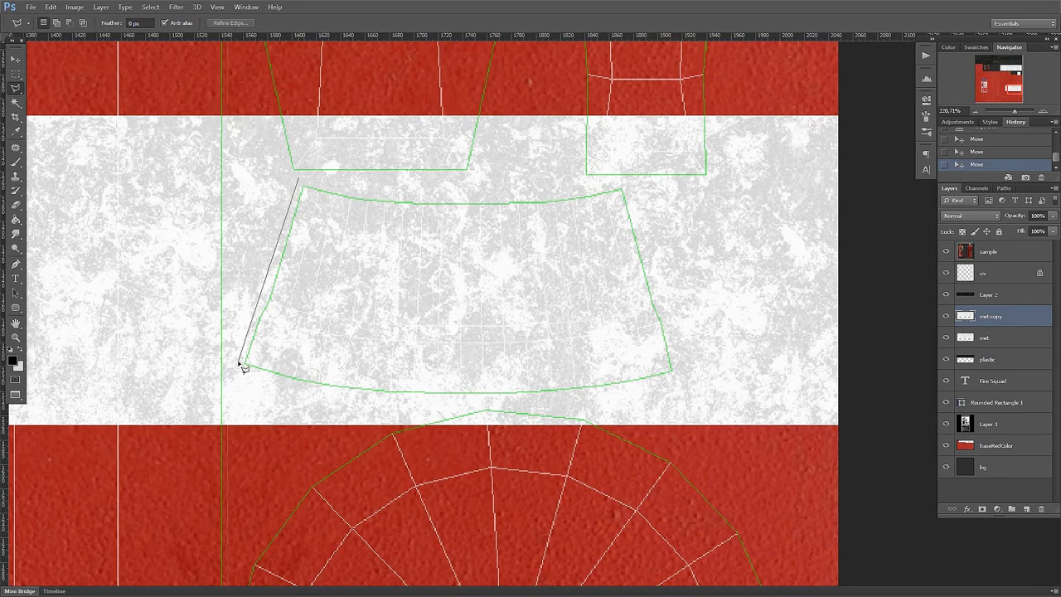
left_click(355, 403)
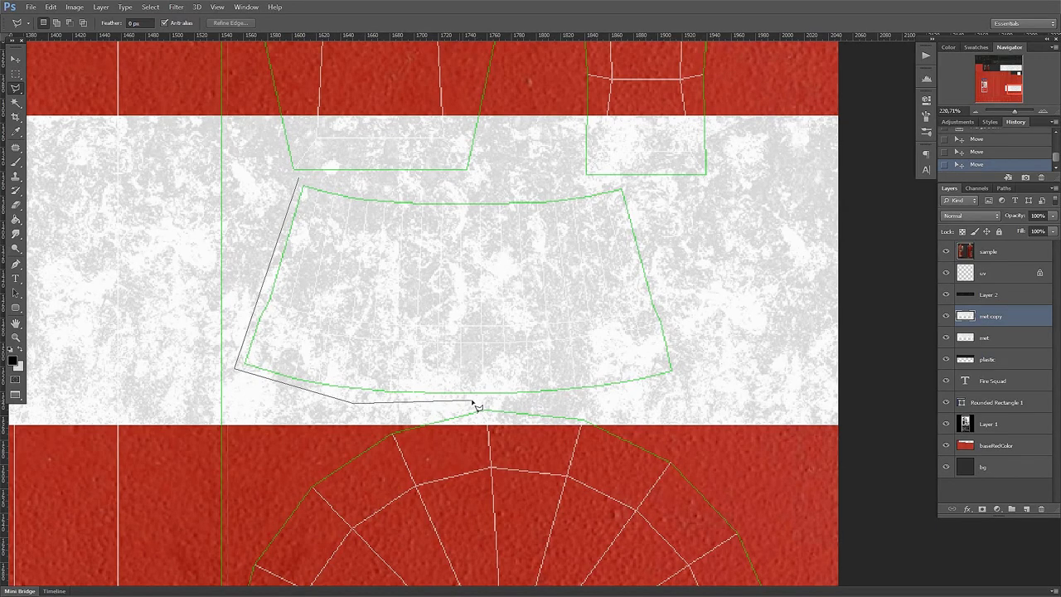
left_click(669, 390)
left_click(688, 359)
left_click(504, 193)
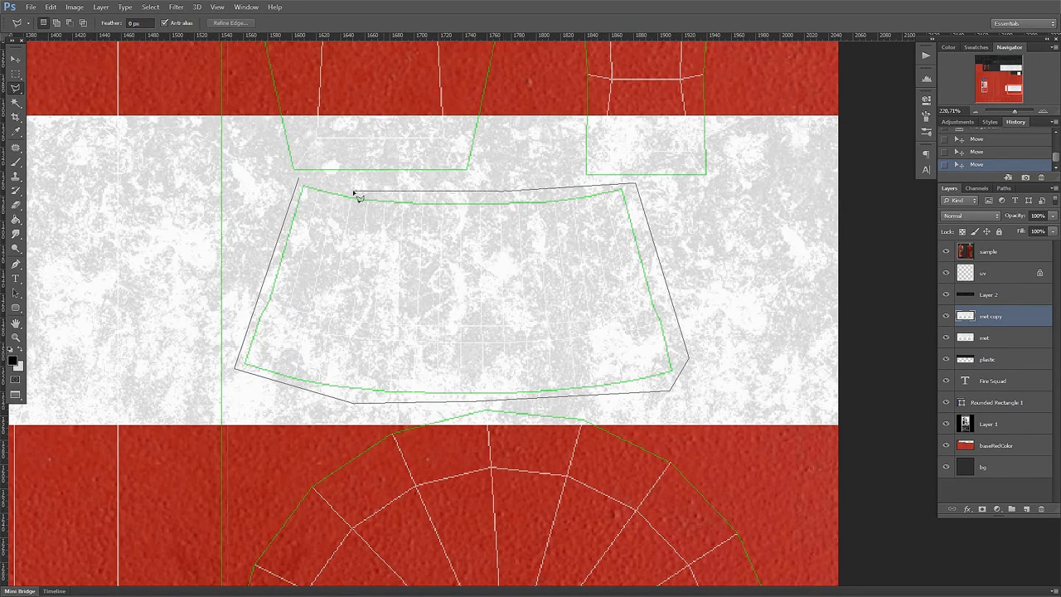
double_click(322, 181)
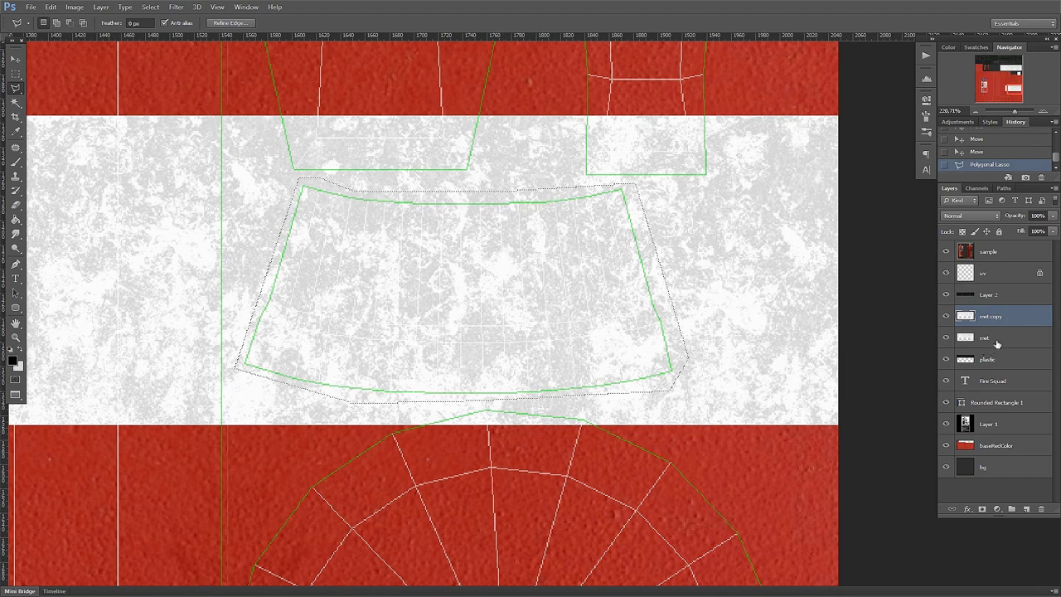
Copy the selected metal to a new layer, delete the met copy, and merge the patch into met.
right_click(554, 250)
left_click(594, 334)
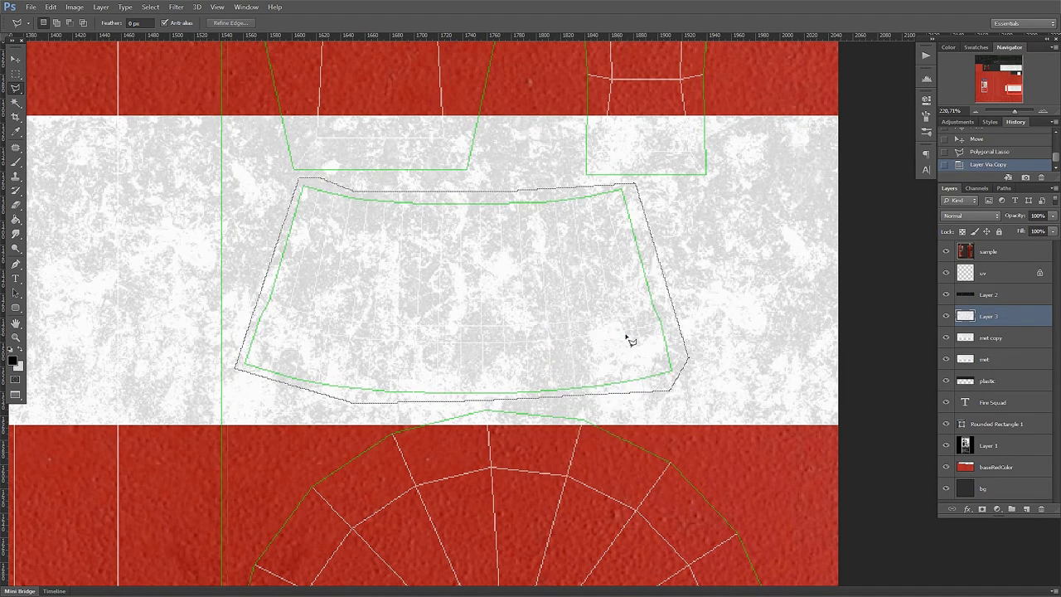
left_click(995, 339)
key("Delete")
key("v")
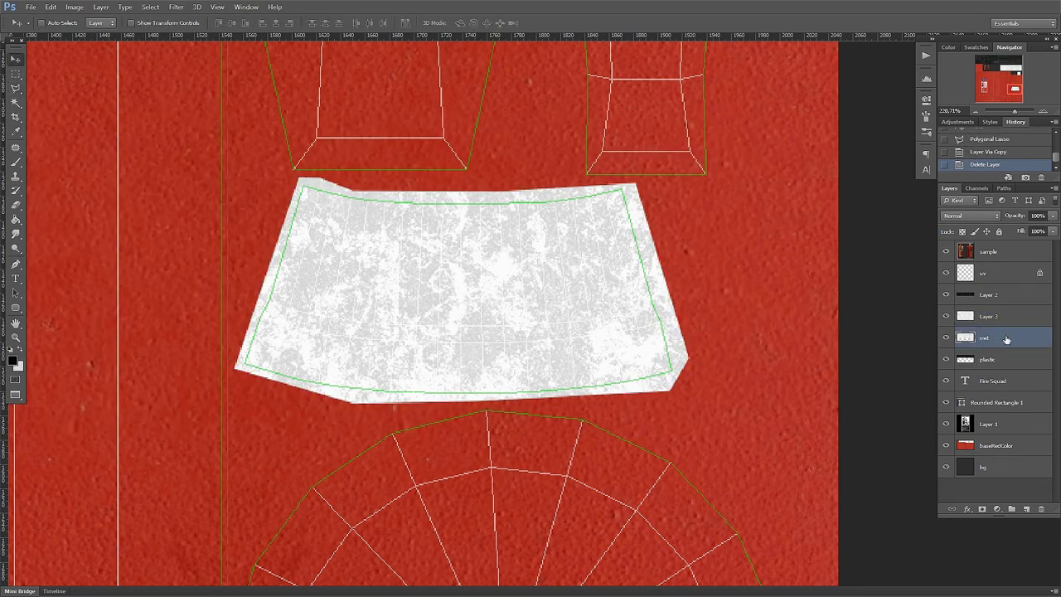
left_click(1001, 318)
key("ctrl+e")
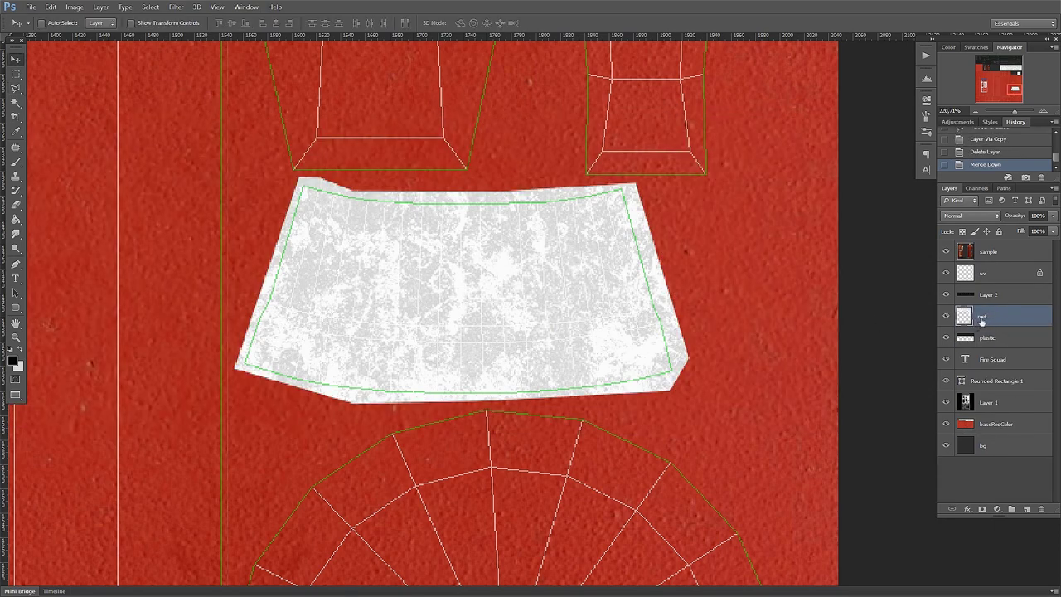
scroll(573, 290, "down", 4)
scroll(543, 313, "down", 4)
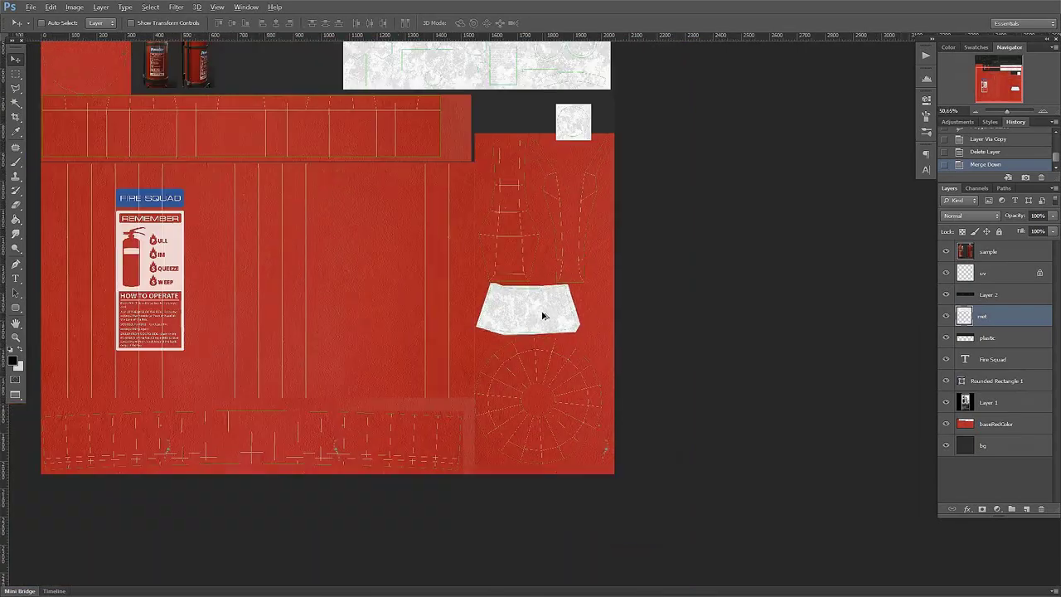
scroll(512, 225, "up", 3)
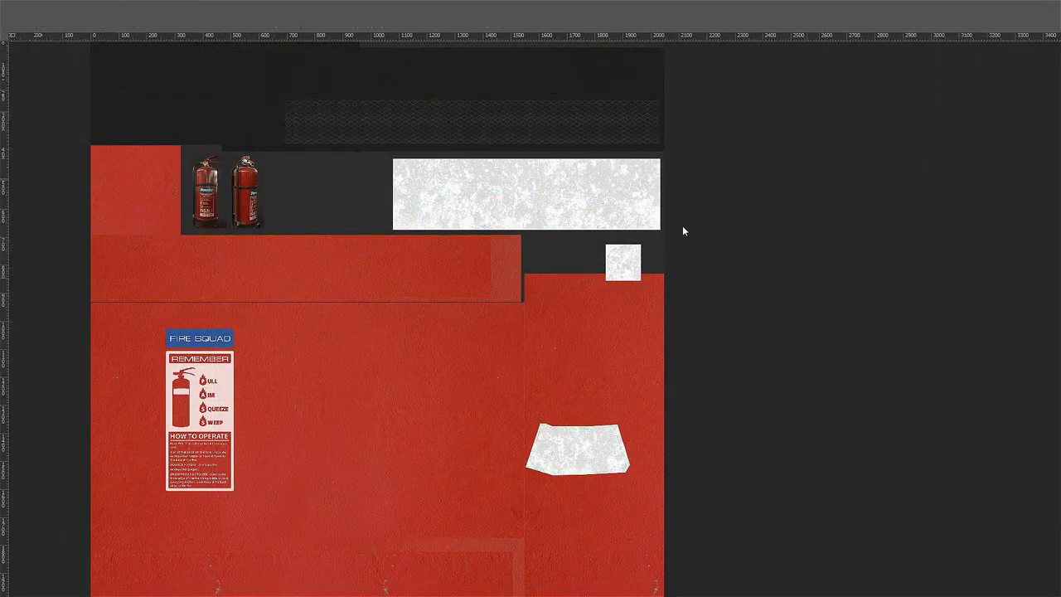
Export the sheet as PNG, replacing fireext_D.png.
key("ctrl+shift+s")
left_click(543, 304)
left_click(531, 440)
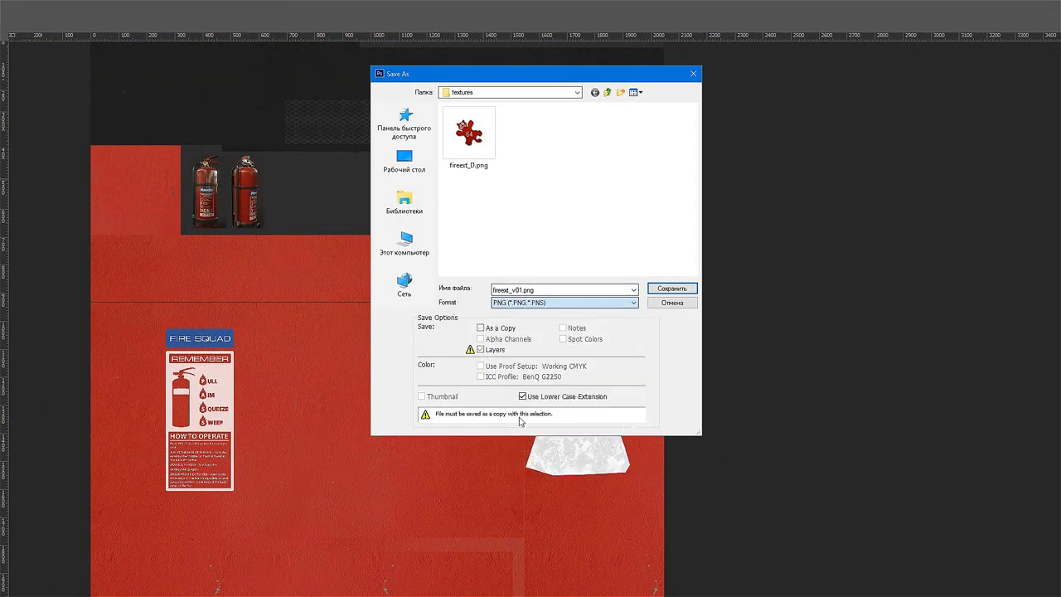
left_click(470, 156)
key("Return")
left_click(508, 229)
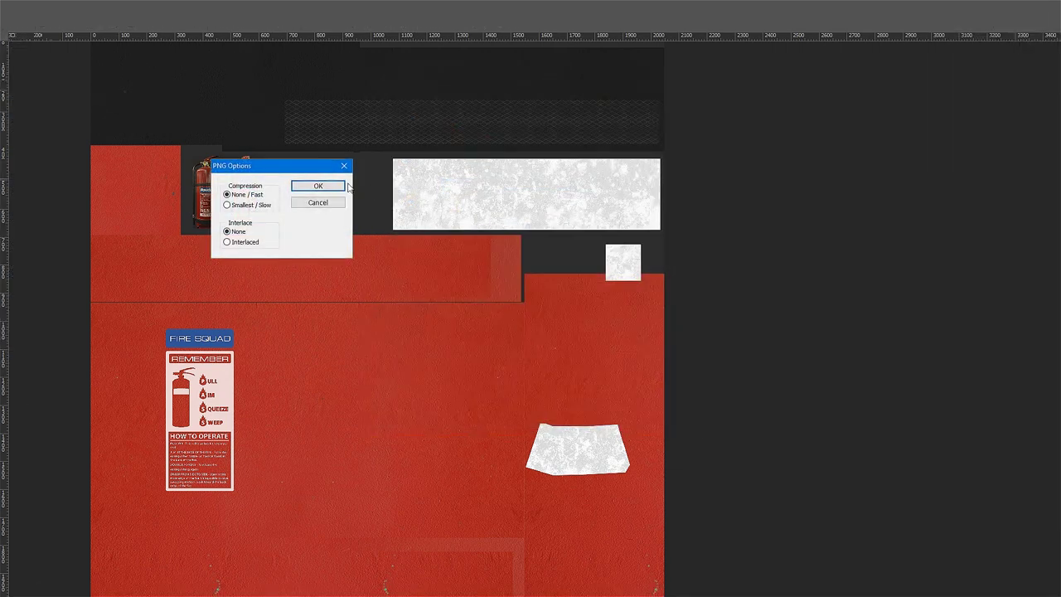
left_click(318, 183)
Reimport fireext_D in Unreal and orbit close to check the extinguisher's neck and handle.
key("f")
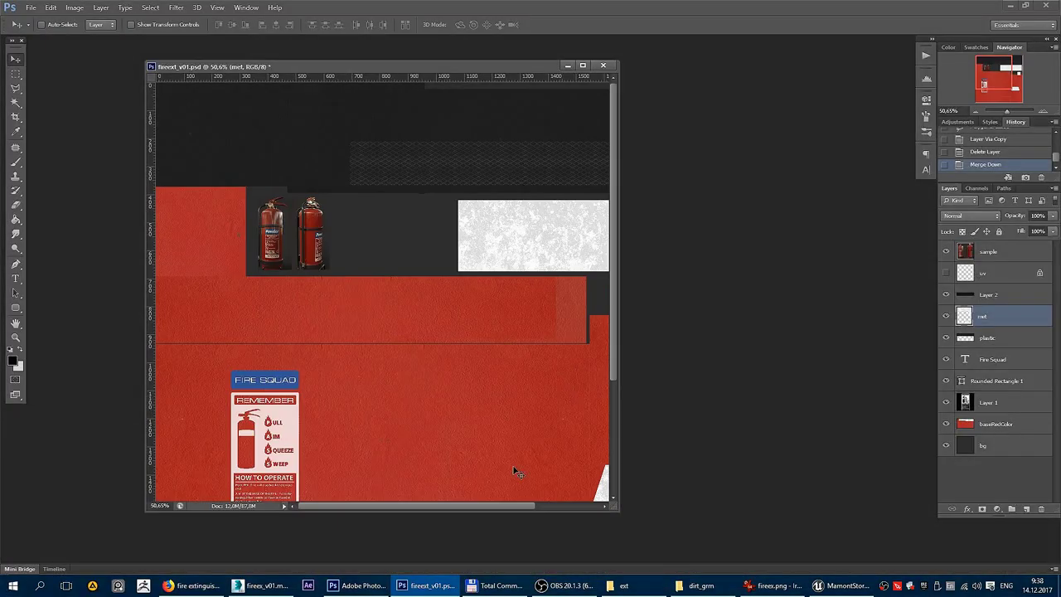
left_click(834, 587)
right_click(401, 469)
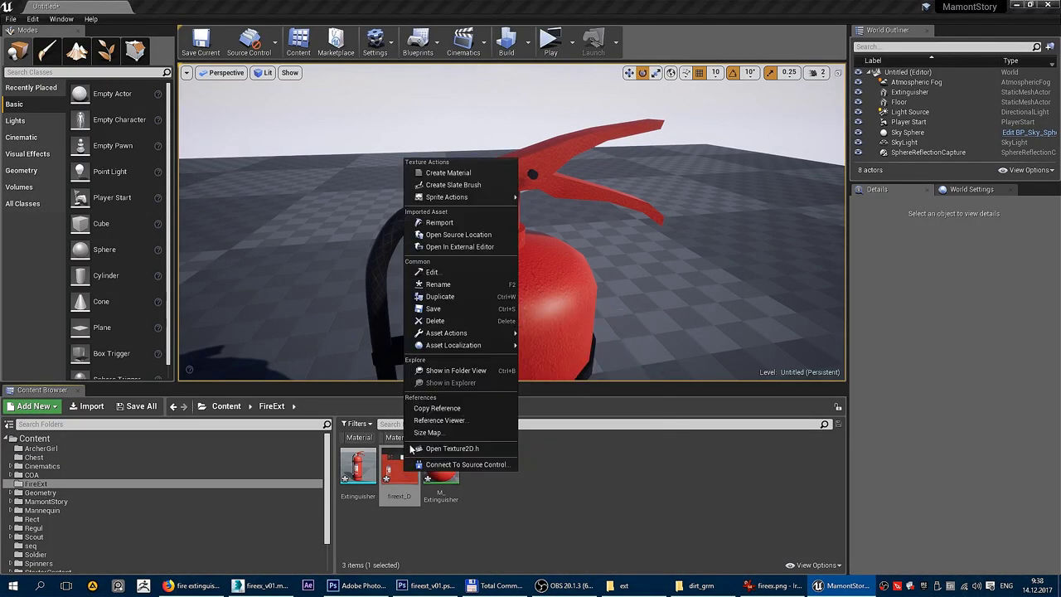
left_click(446, 227)
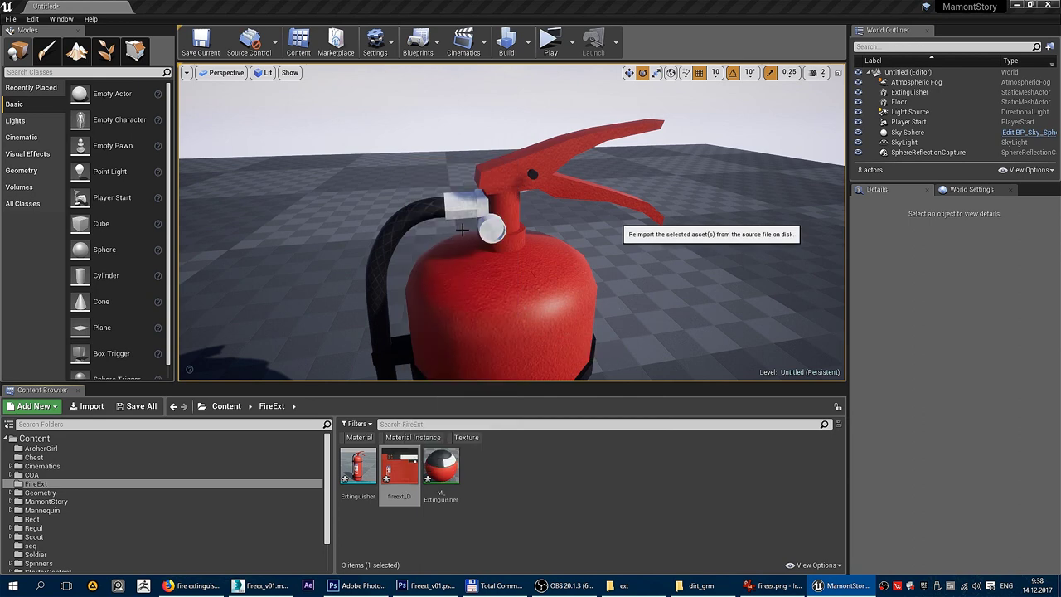
left_click_drag(462, 230, 580, 249)
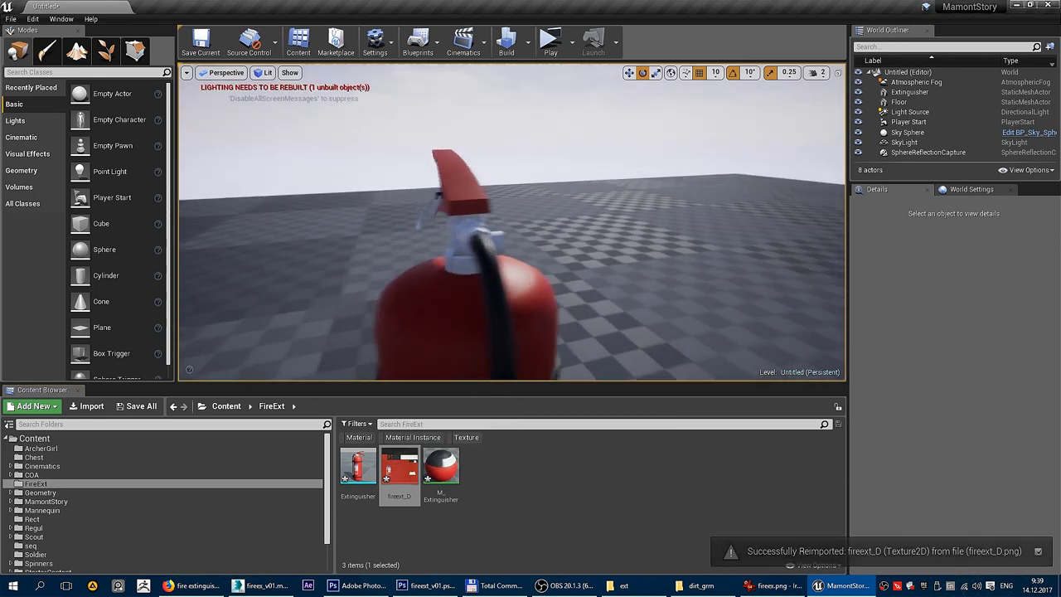
left_click_drag(581, 249, 558, 194)
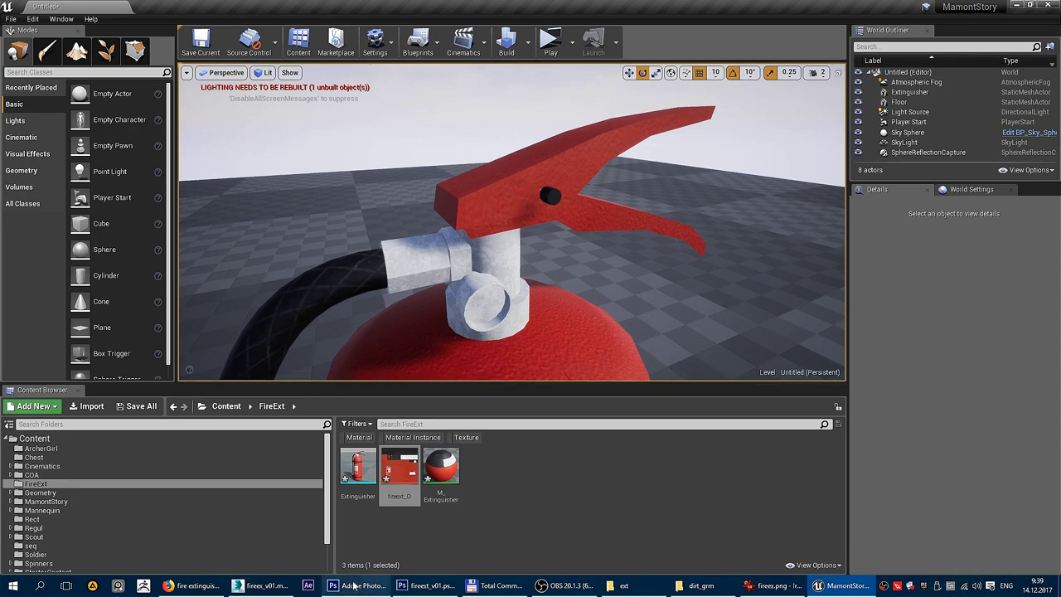
left_click(427, 585)
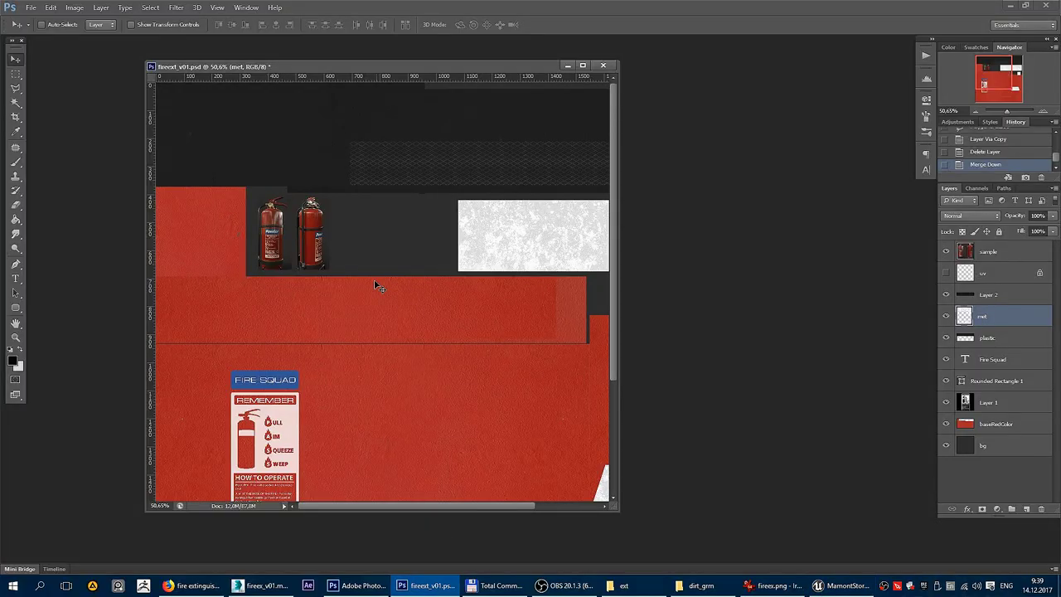
Show the UV overlay, zoom to the striped grille block, and marquee-select a red area.
left_click(946, 272)
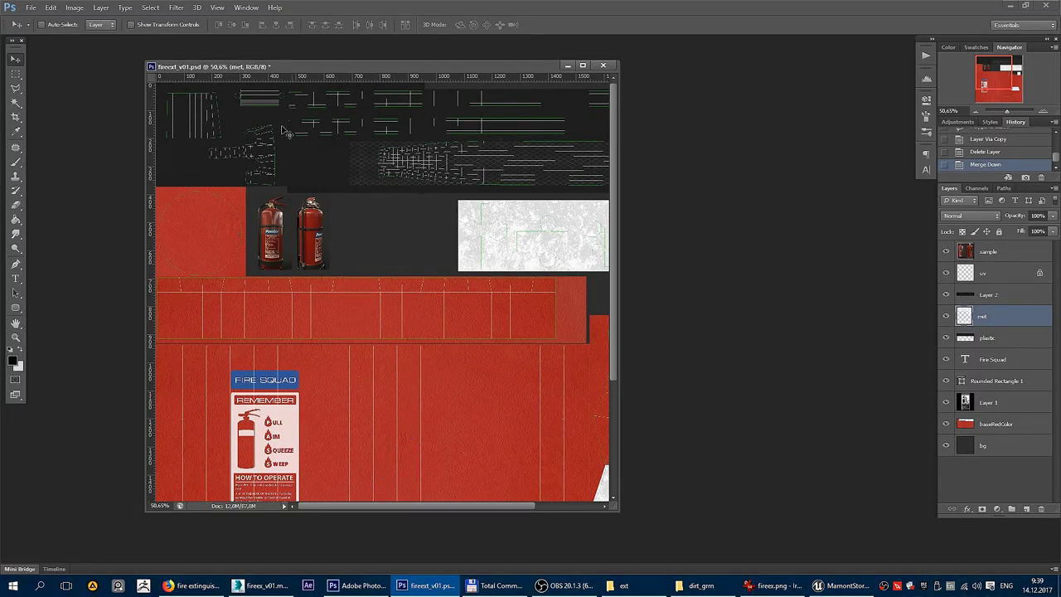
left_click_drag(284, 131, 381, 150)
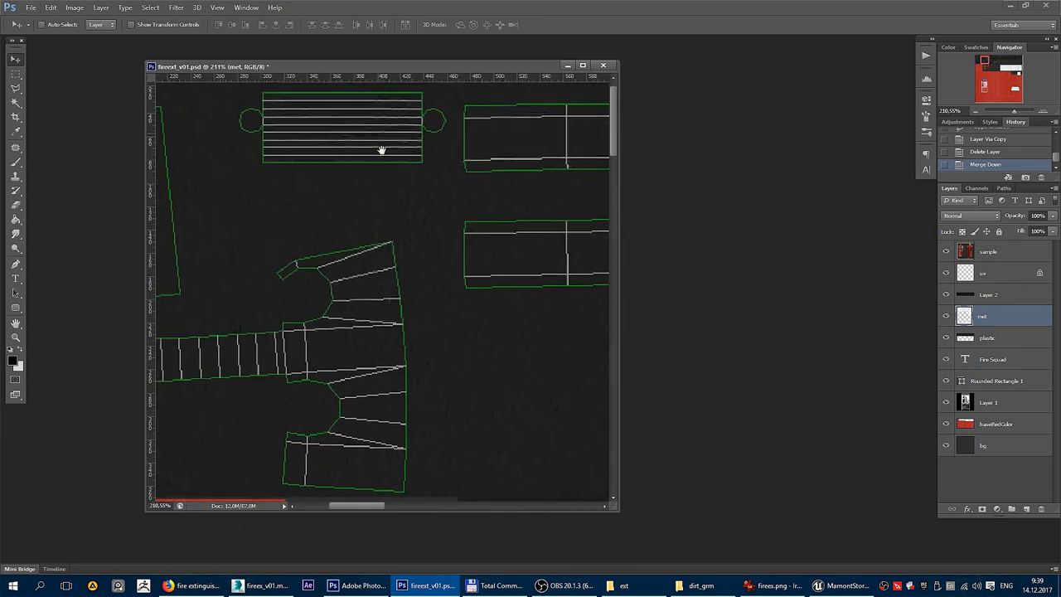
key("m")
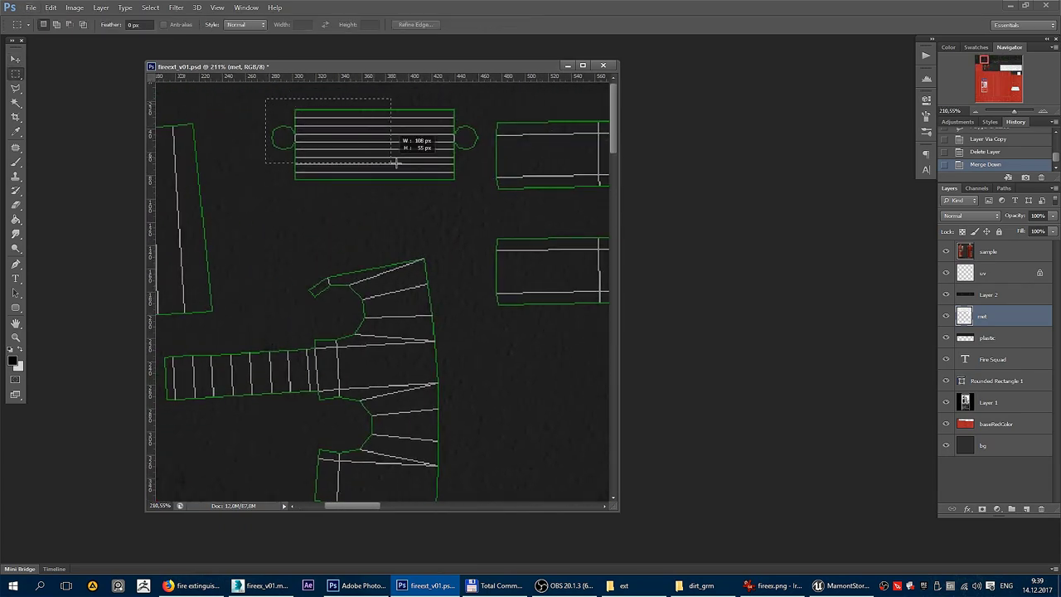
left_click_drag(266, 101, 481, 184)
scroll(460, 282, "down", 5)
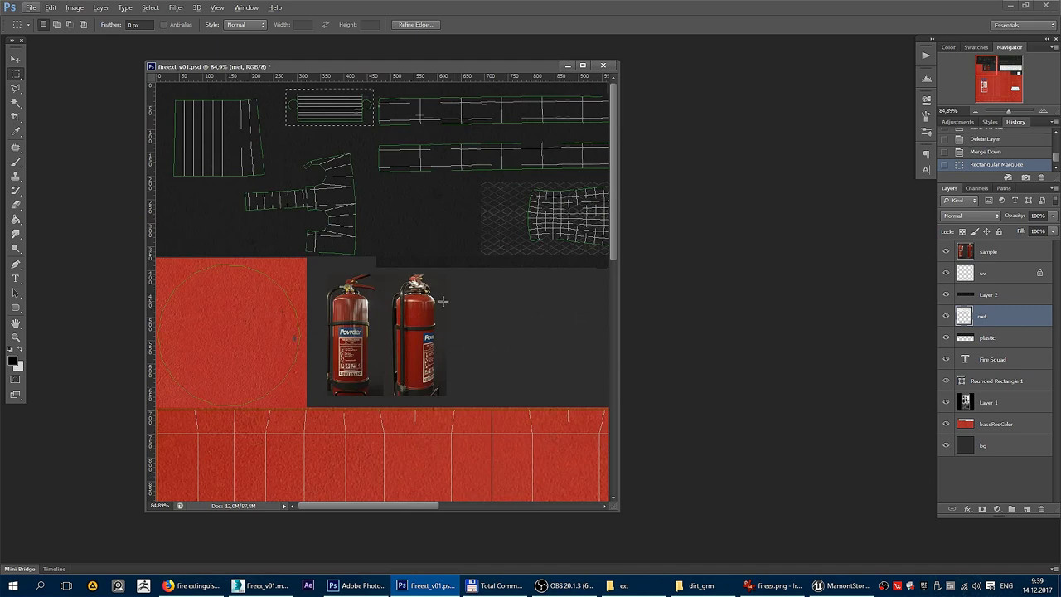
scroll(434, 268, "down", 3)
scroll(410, 320, "down", 2)
left_click_drag(388, 301, 534, 372)
Copy the baseRedColor selection to Layer 3 and move it above Layer 2.
left_click(1007, 425)
key("ctrl+j")
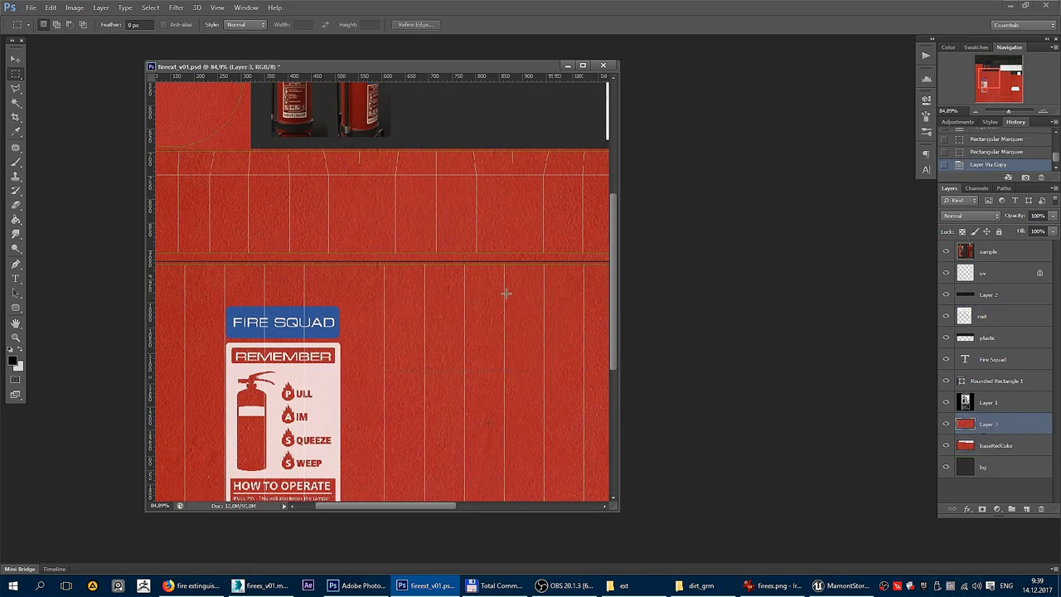
key("v")
mouse_move(496, 332)
left_mouse_down()
mouse_move(480, 361)
mouse_move(400, 138)
left_mouse_up()
scroll(406, 207, "up", 3)
left_click_drag(1001, 424, 966, 284)
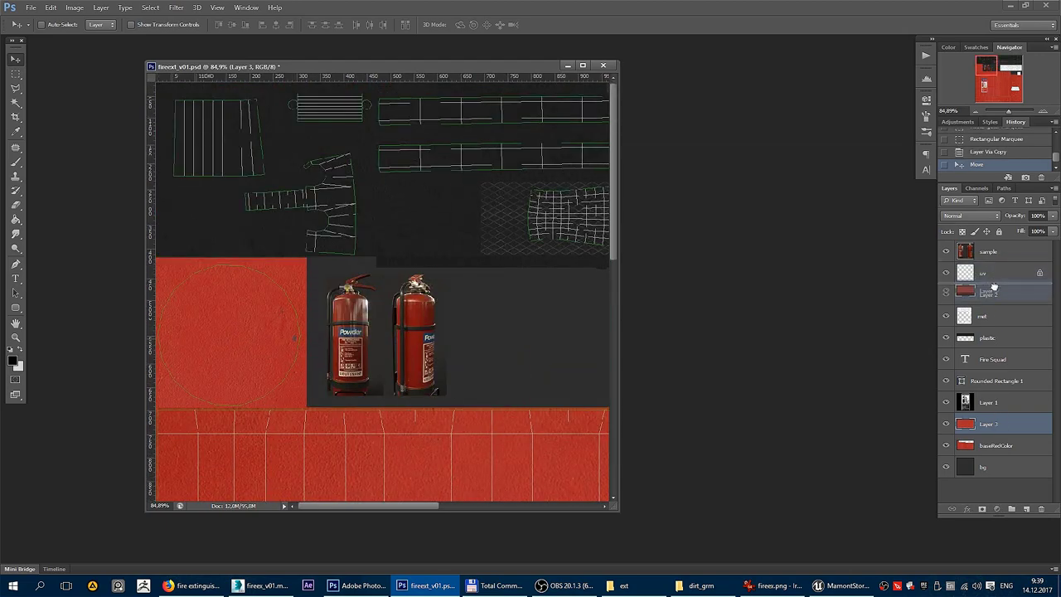
Position the red patch under the striped UV block and scale it to about 60%.
key("f")
scroll(360, 154, "up", 5)
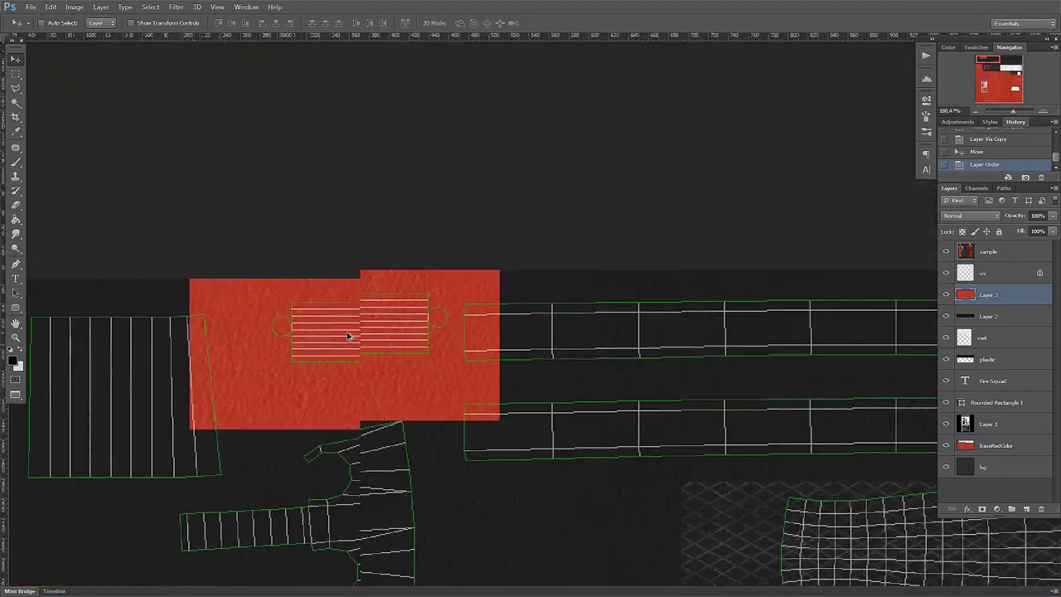
left_click_drag(332, 360, 341, 363)
key("ctrl+t")
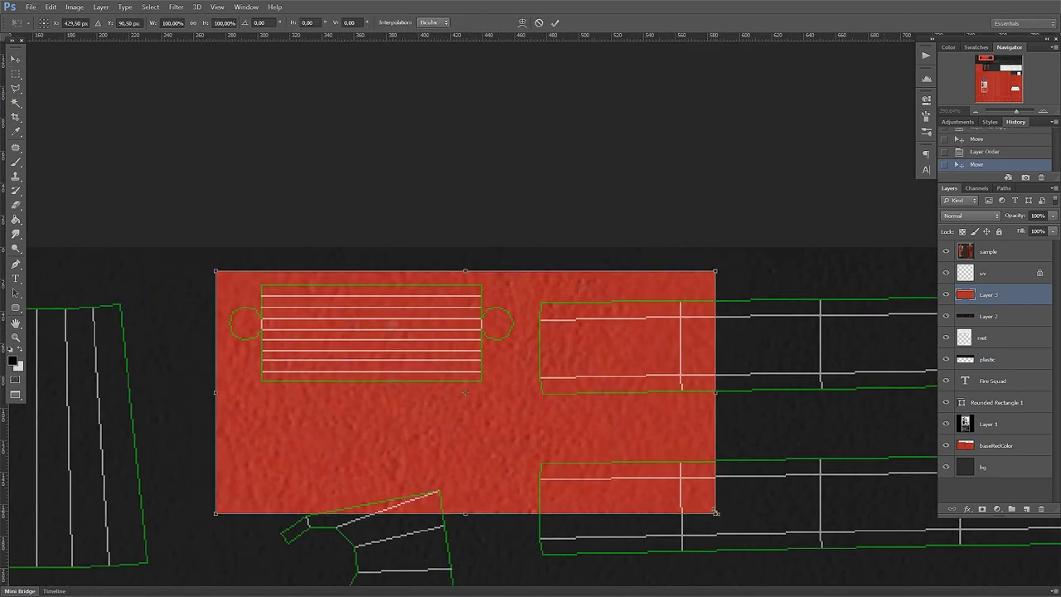
left_click_drag(716, 513, 519, 418)
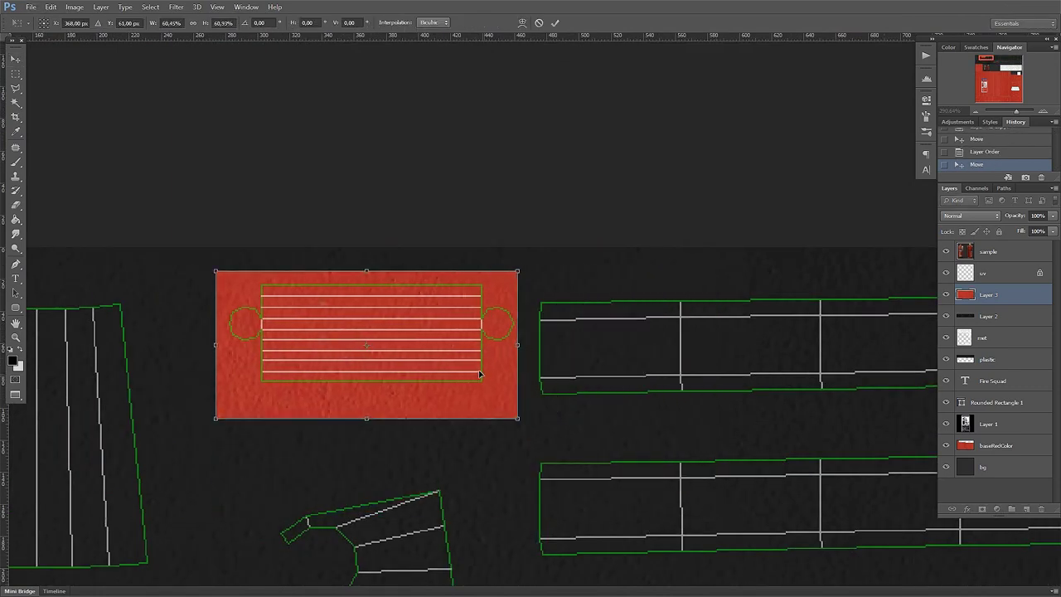
key("Return")
scroll(450, 368, "down", 2)
scroll(461, 368, "down", 3)
scroll(458, 359, "up", 4)
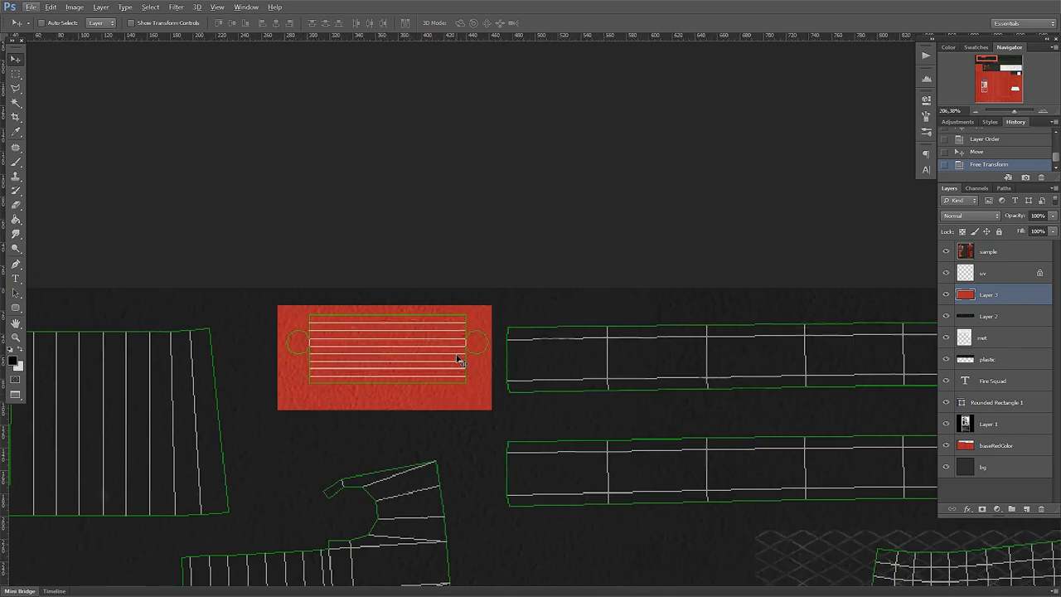
key("ctrl+u")
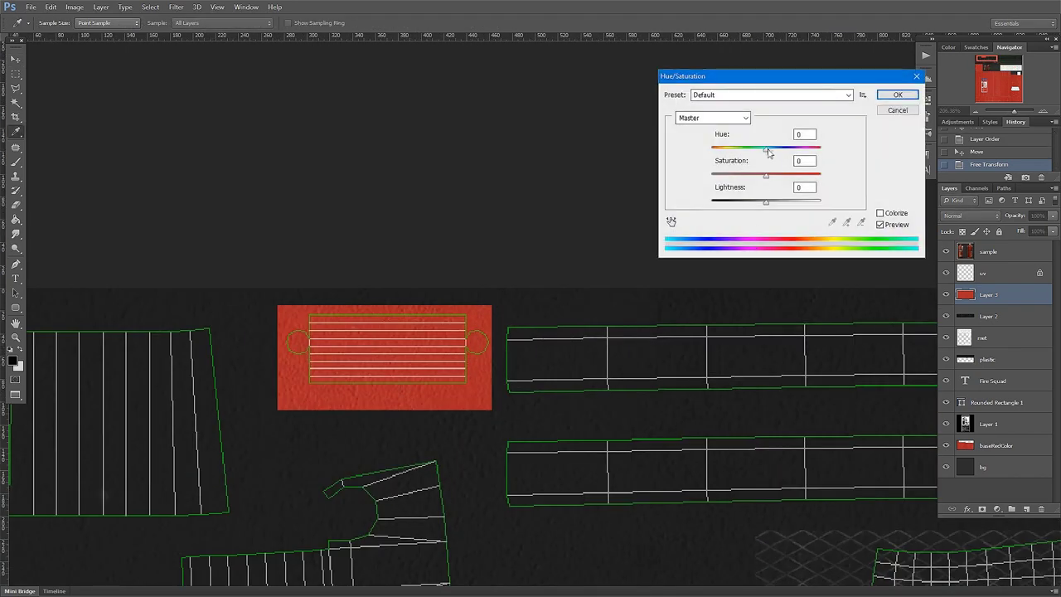
Shift the grille patch hue by +37 to orange and hide the uv layer.
mouse_move(768, 152)
left_mouse_down()
mouse_move(801, 154)
mouse_move(758, 204)
mouse_move(768, 206)
left_mouse_up()
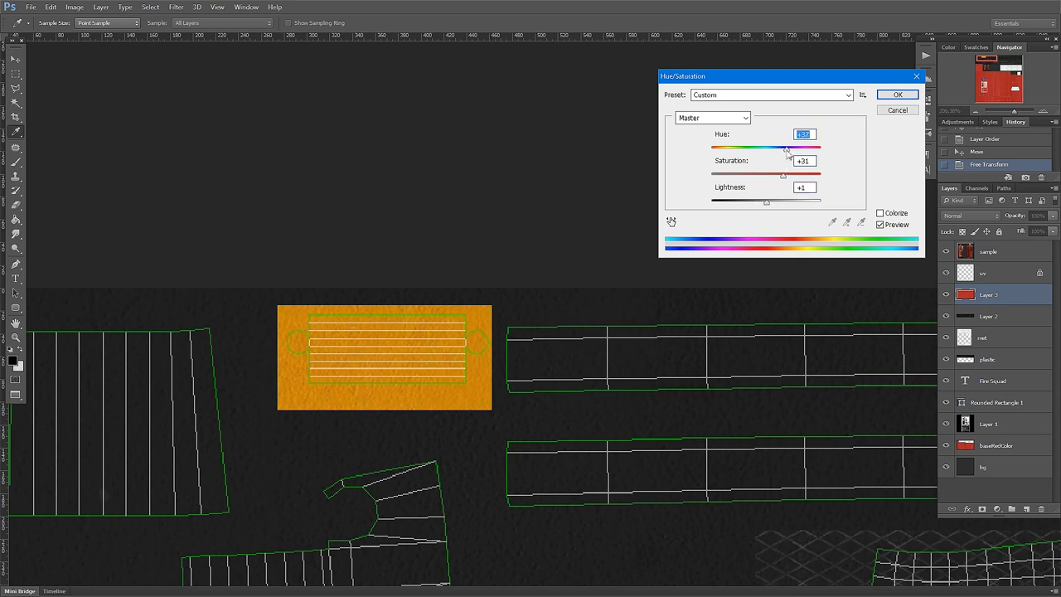
key("Return")
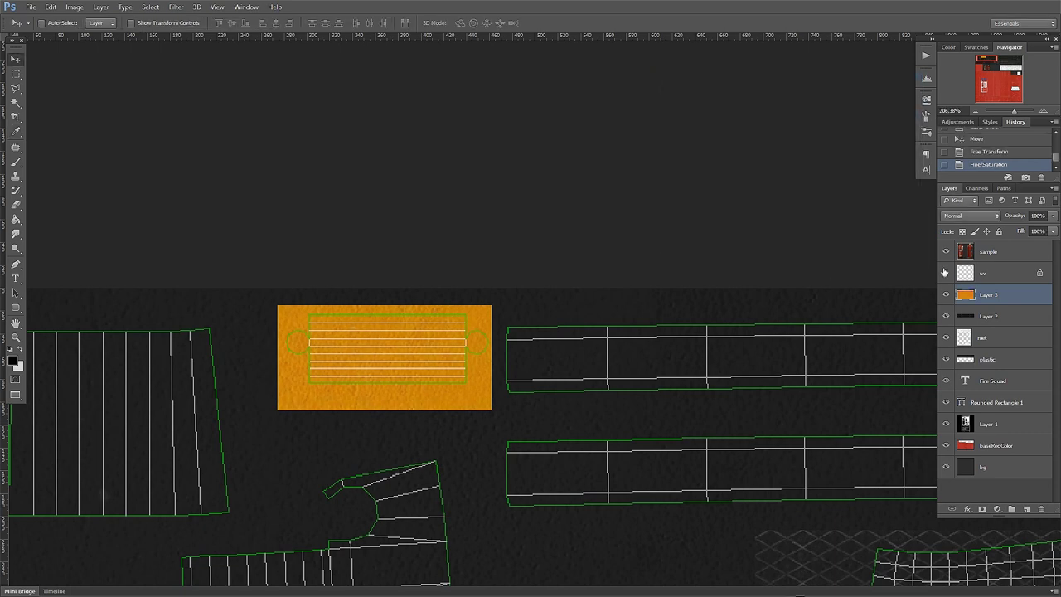
left_click(946, 273)
scroll(429, 345, "down", 5, "alt")
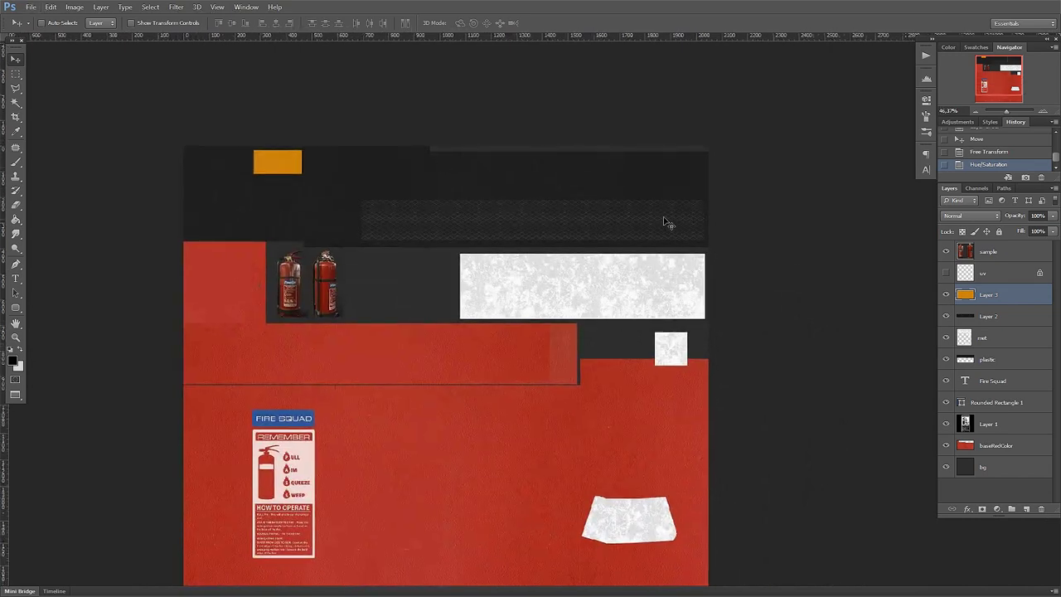
Save the texture as PNG fireext_v01.png, then show the uv layer again.
key("ctrl+shift+s")
left_click(564, 302)
left_click(572, 440)
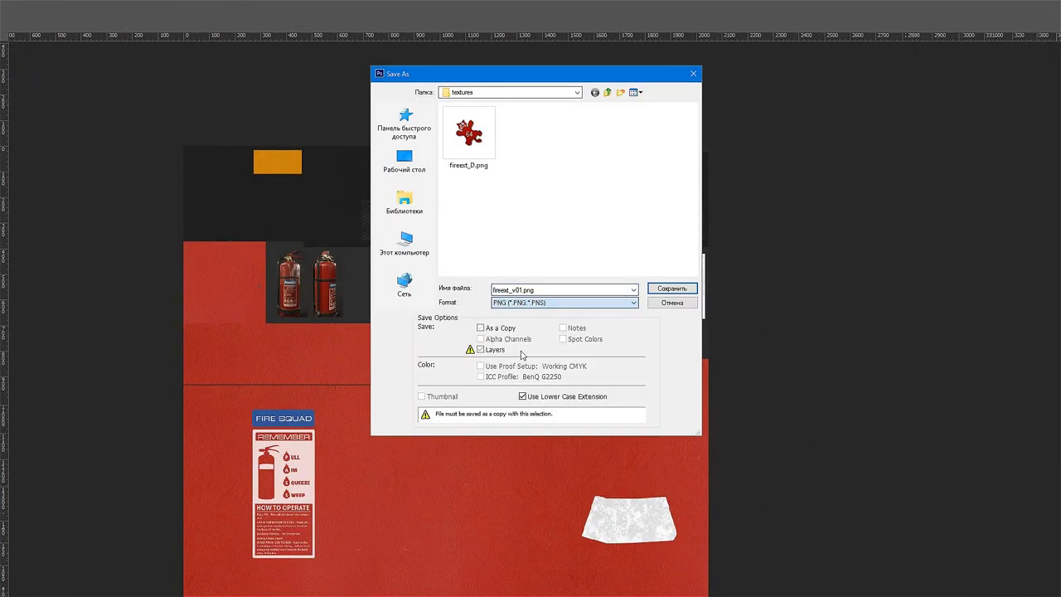
left_click(672, 303)
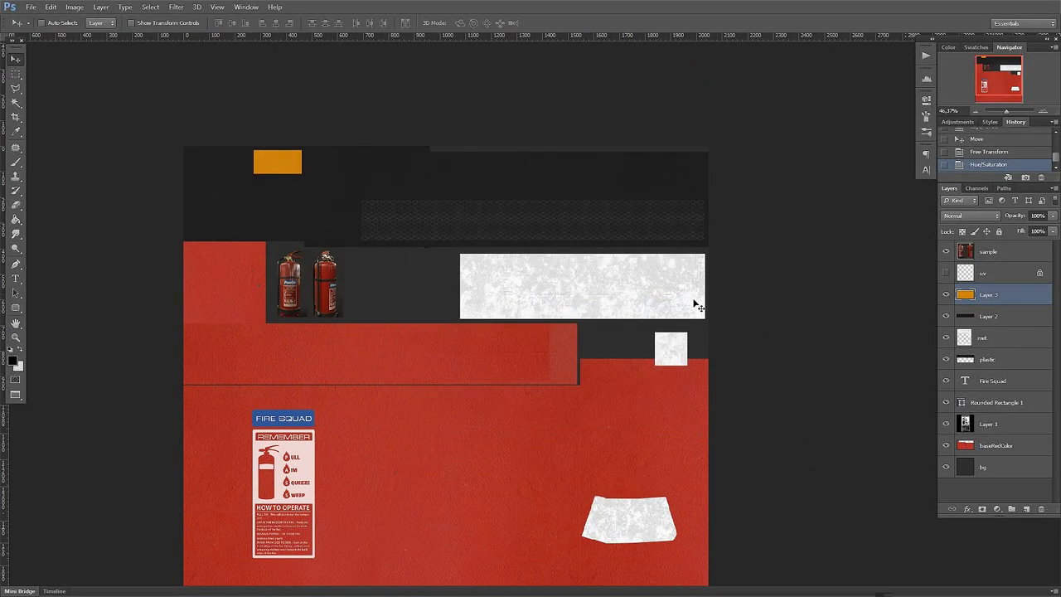
left_click(946, 273)
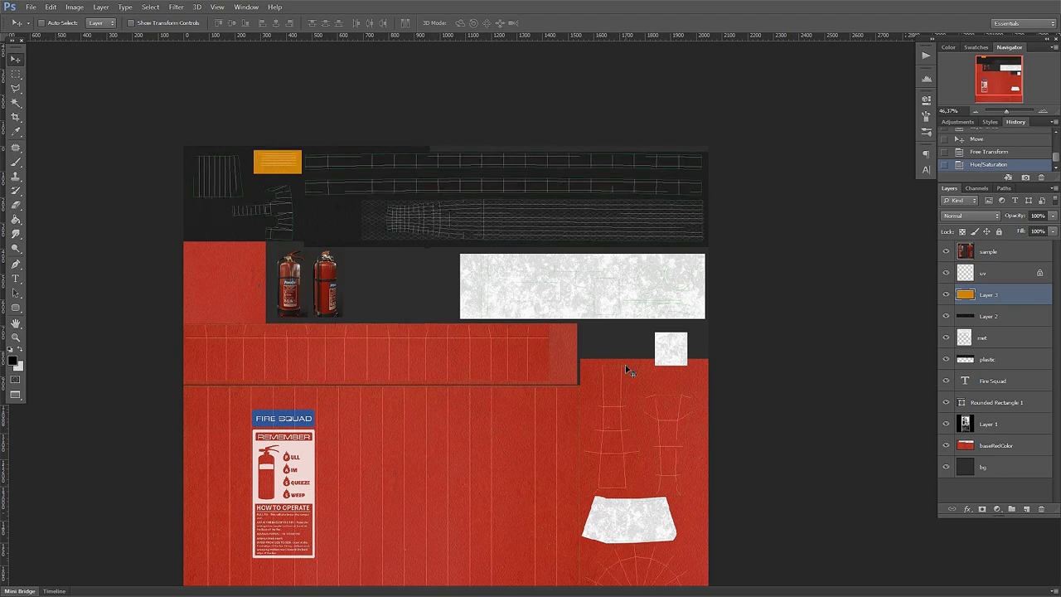
left_click_drag(625, 369, 554, 260)
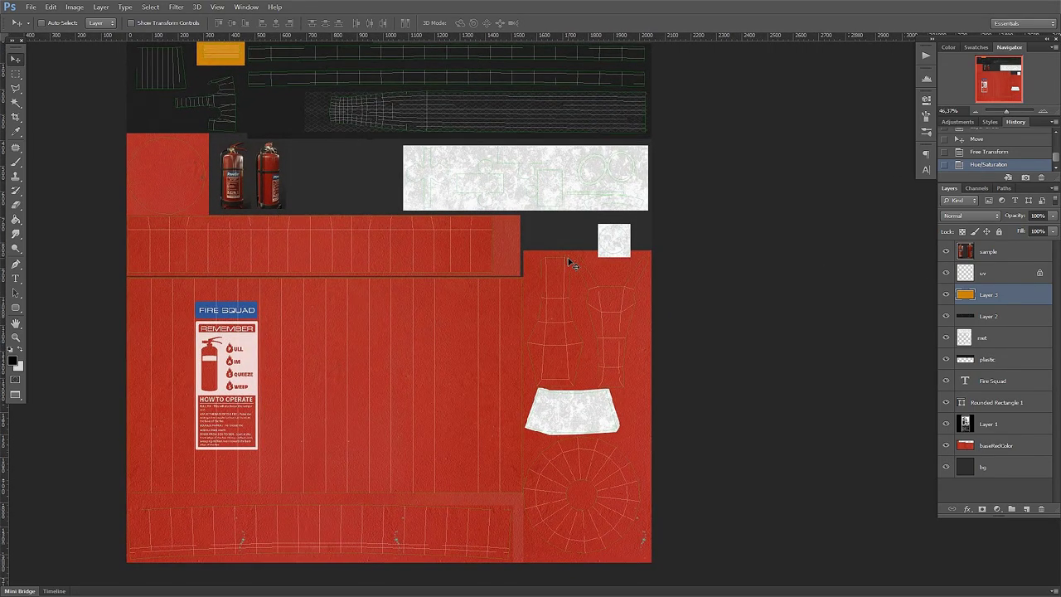
scroll(613, 253, "up", 2)
scroll(622, 250, "up", 4)
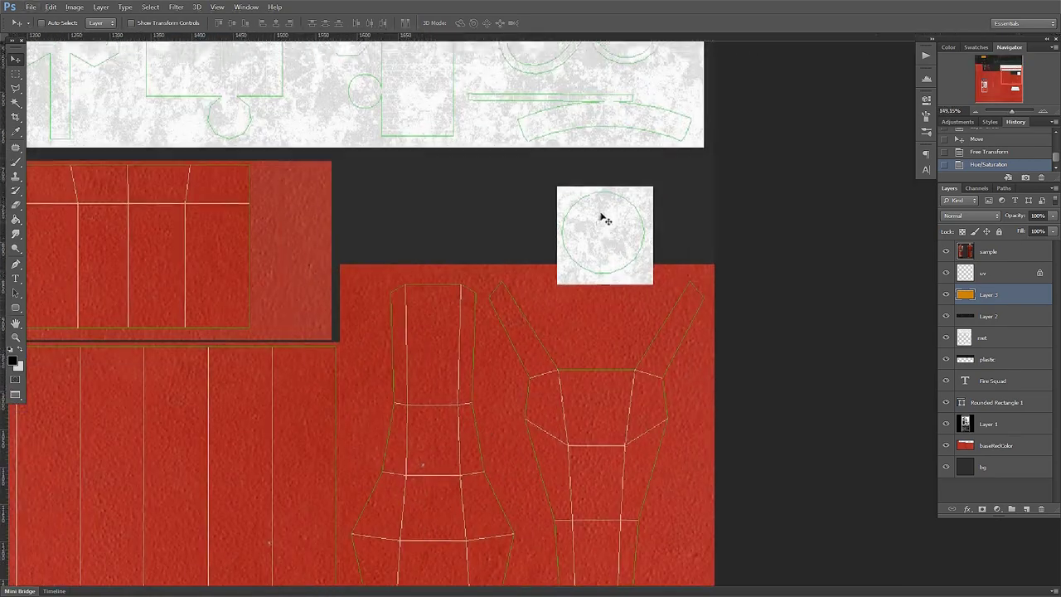
Draw a black ellipse sized to the green circle outline on the white square.
scroll(602, 213, "up", 2)
scroll(621, 237, "up", 2)
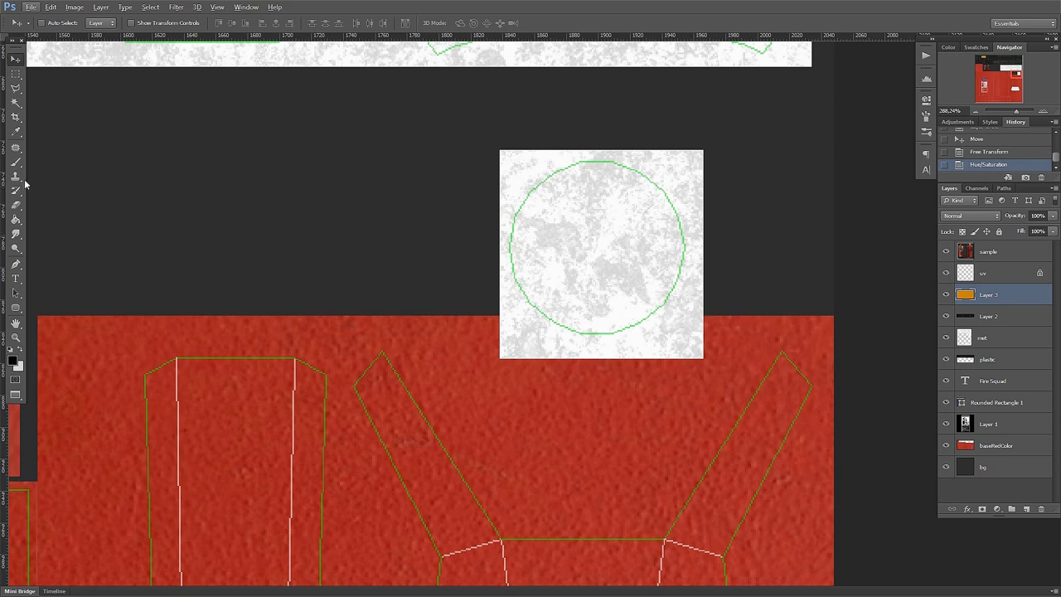
left_click_drag(17, 309, 71, 332)
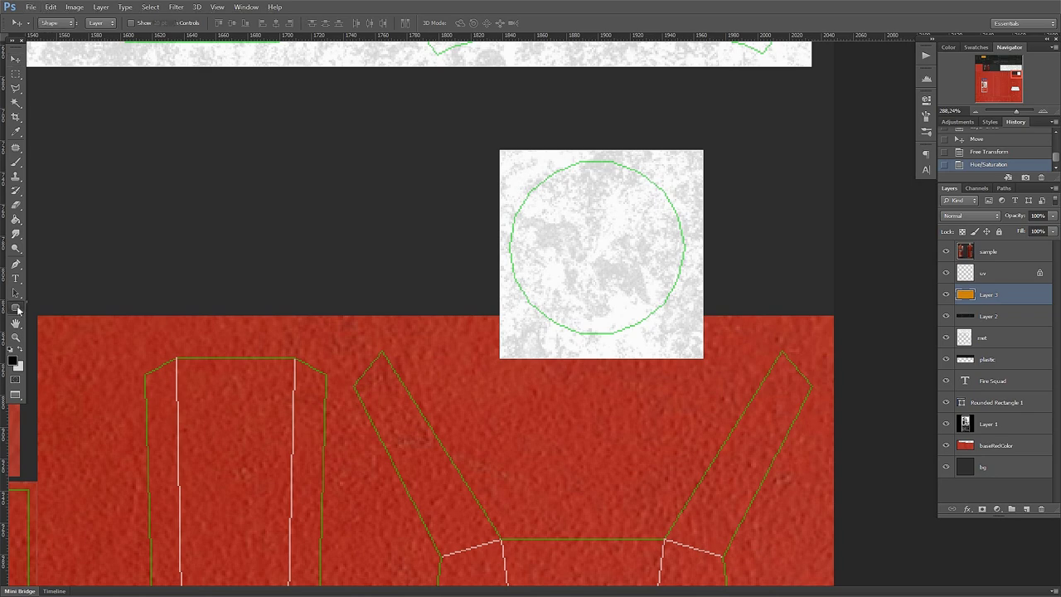
left_click_drag(514, 169, 697, 335)
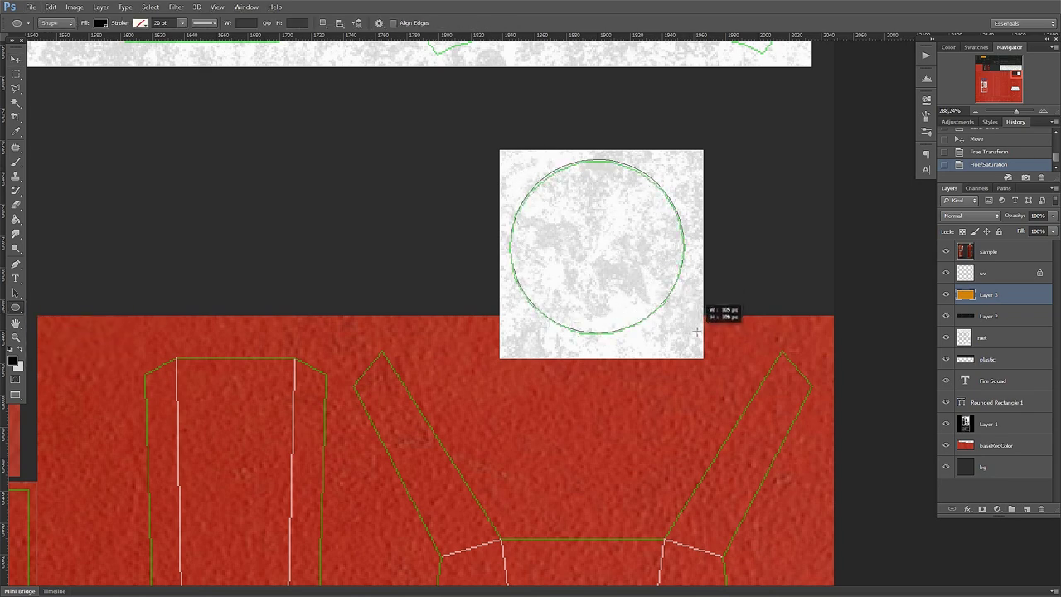
left_click_drag(697, 336, 695, 331)
key("v")
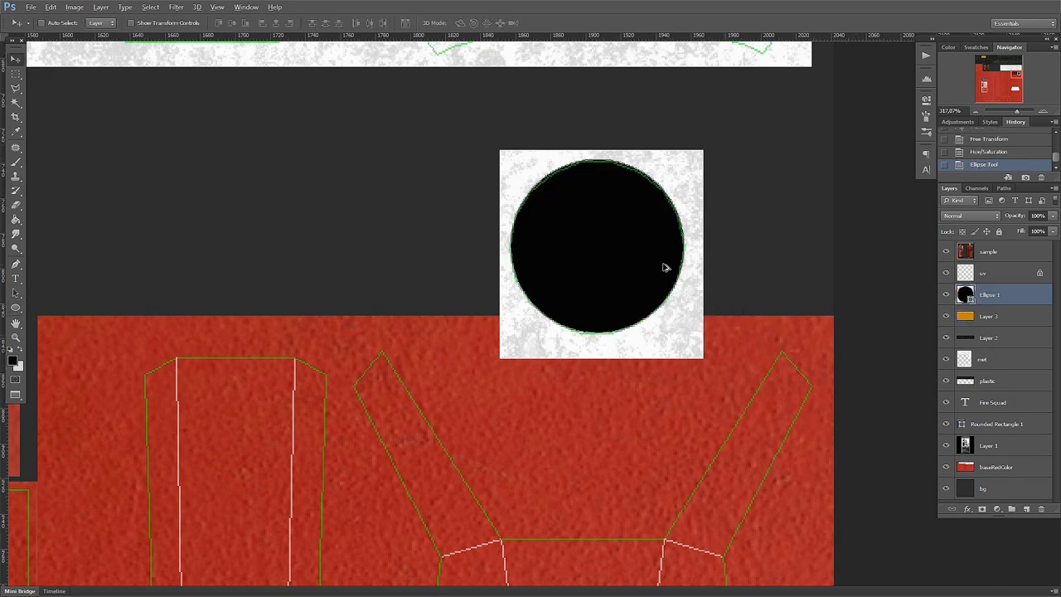
Return to standard screen mode with the white square and circle in view.
scroll(666, 221, "up", 3)
key("f")
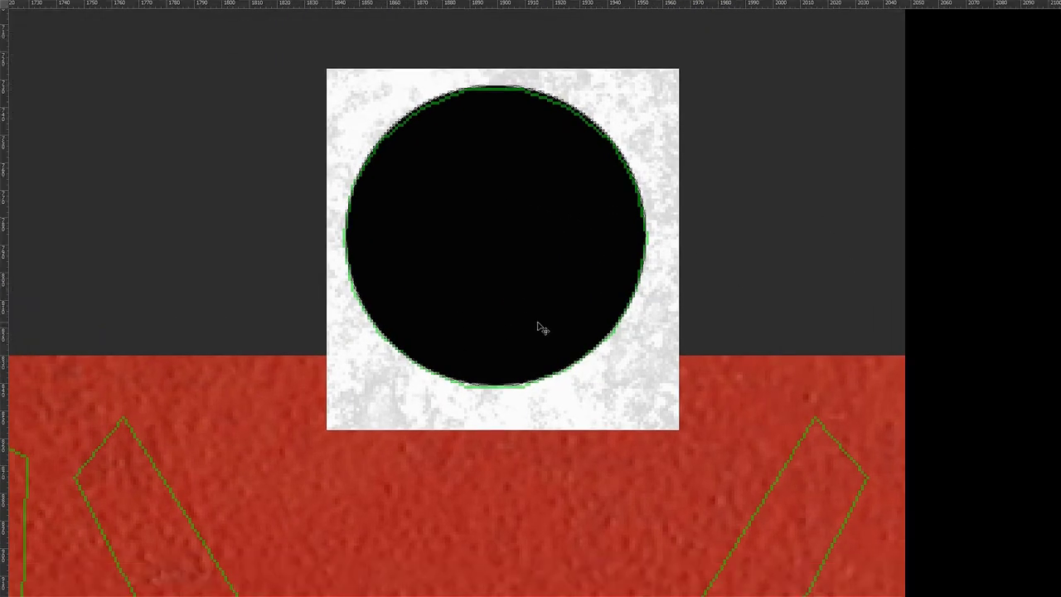
key("f")
mouse_move(511, 339)
left_mouse_down()
mouse_move(427, 301)
mouse_move(457, 398)
left_mouse_up()
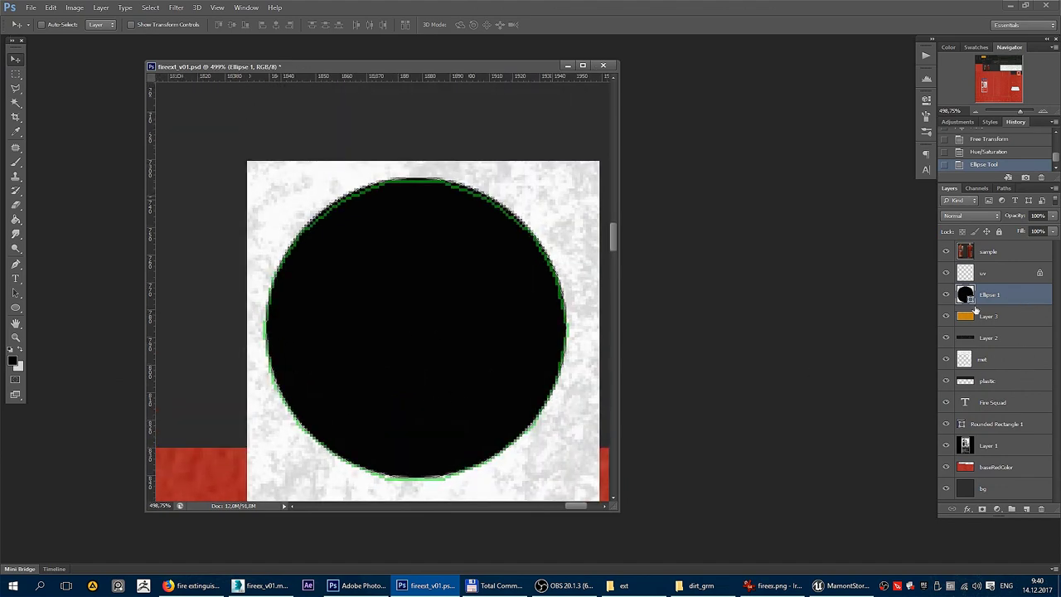
Give Ellipse 1 a red Stroke effect and set its fill to 0%.
double_click(1026, 296)
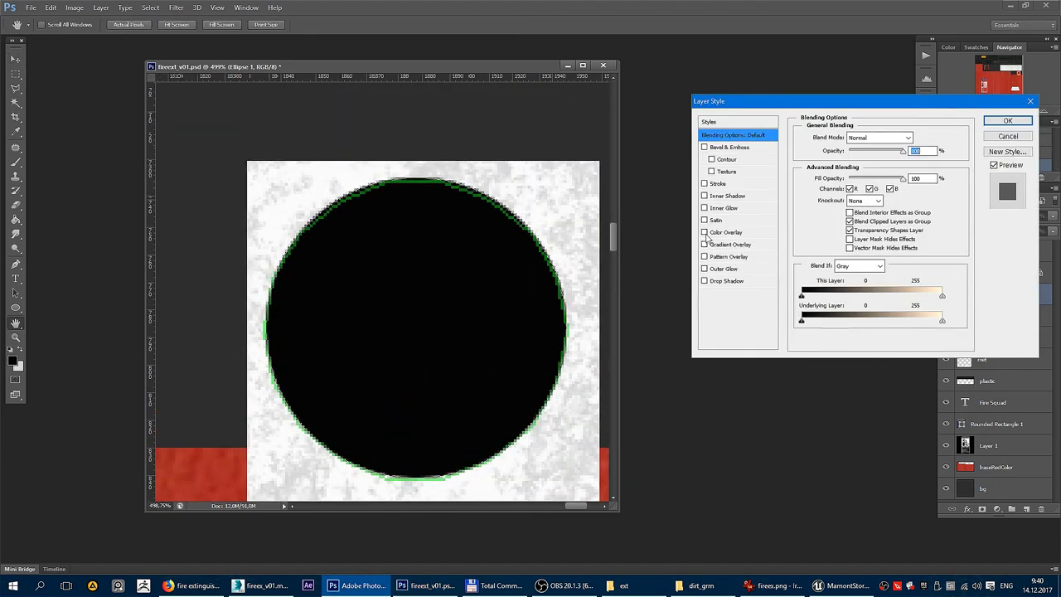
left_click(717, 185)
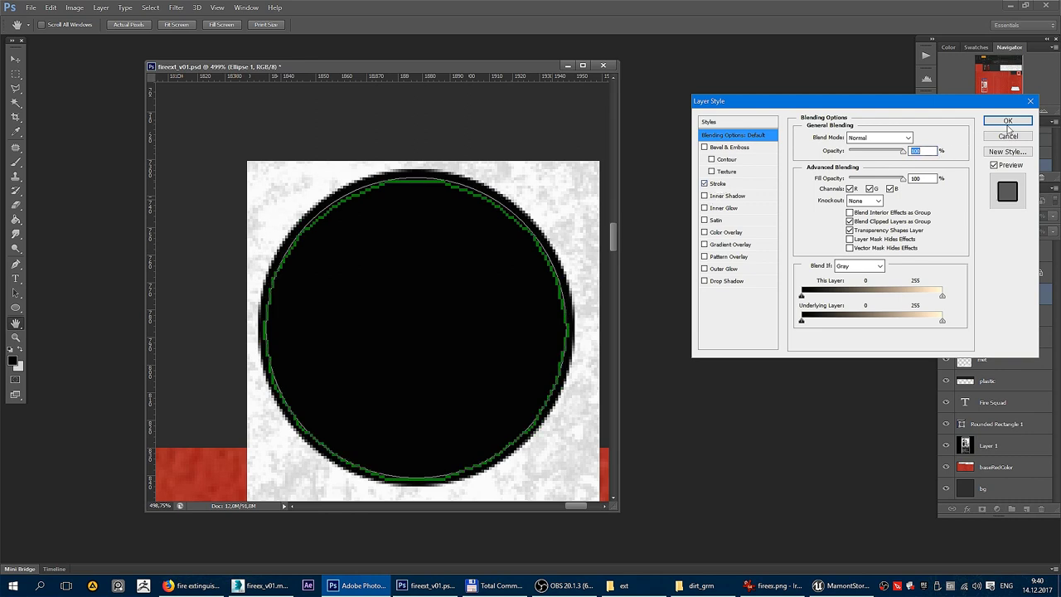
left_click(719, 184)
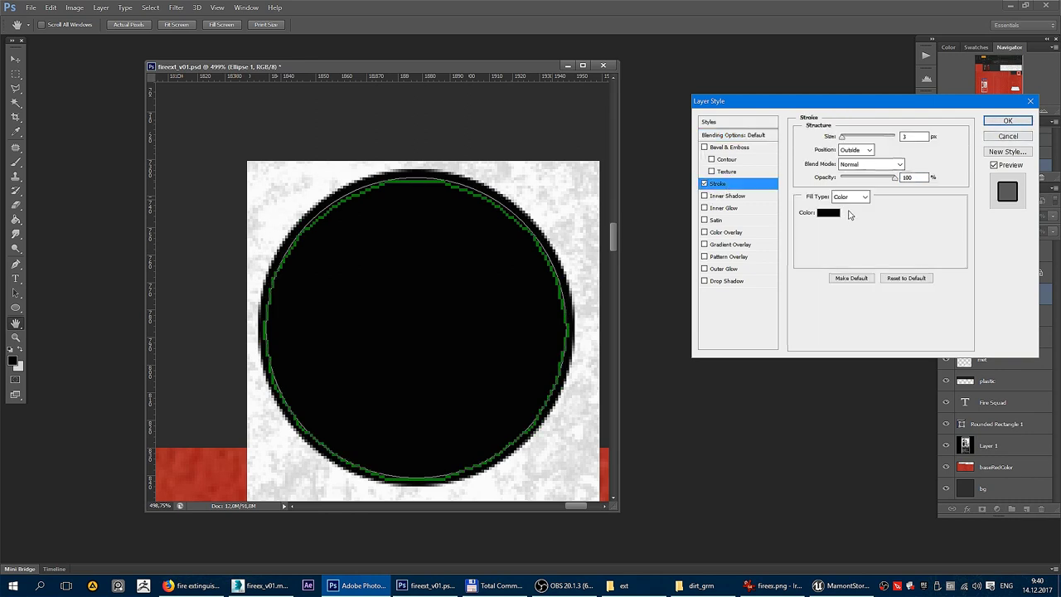
left_click(830, 214)
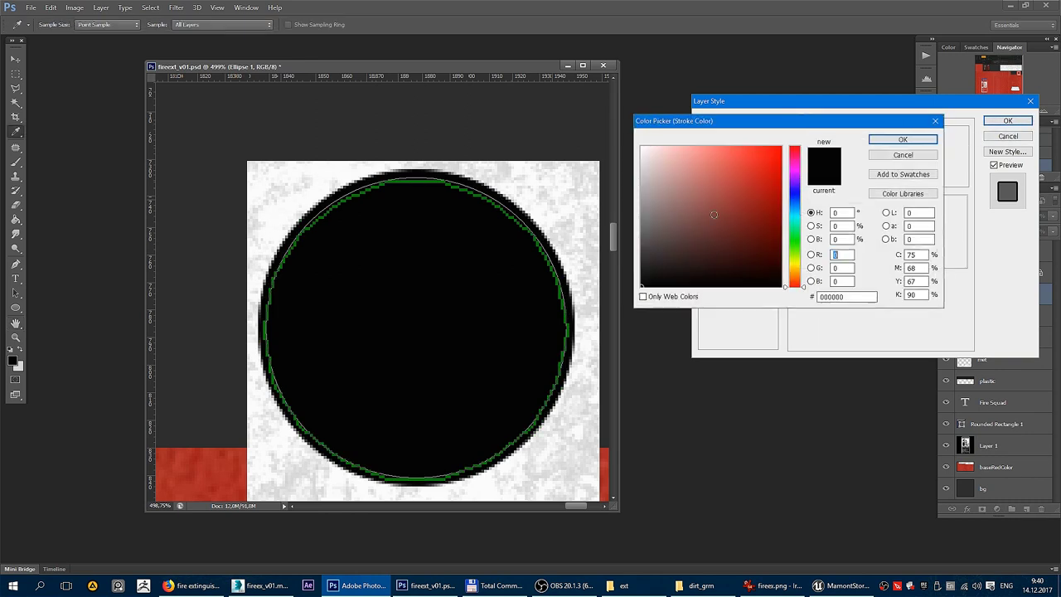
left_click(991, 83)
left_click(903, 139)
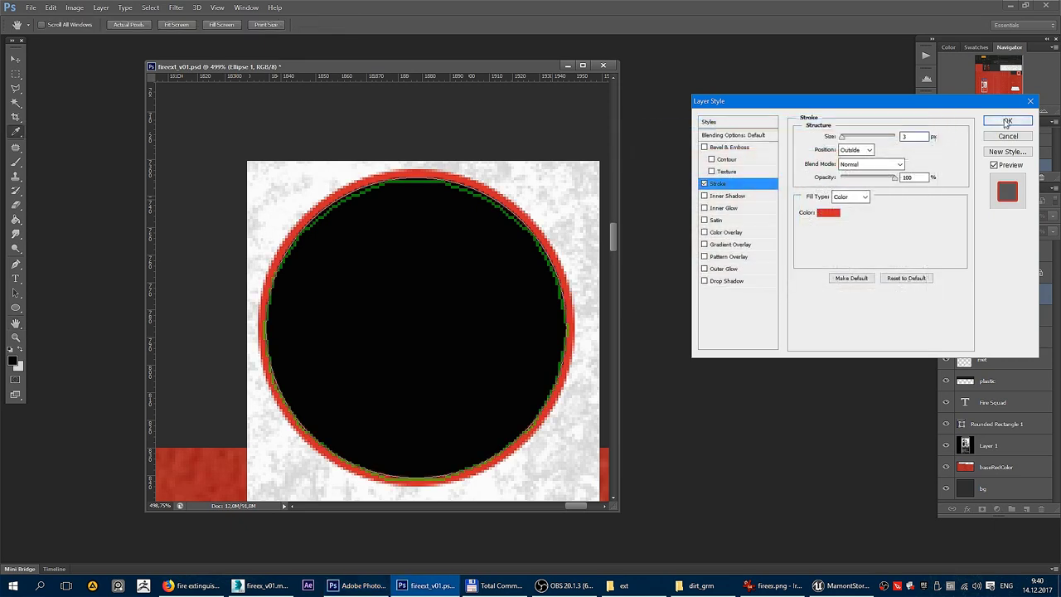
left_click(1008, 121)
type("00")
key("Return")
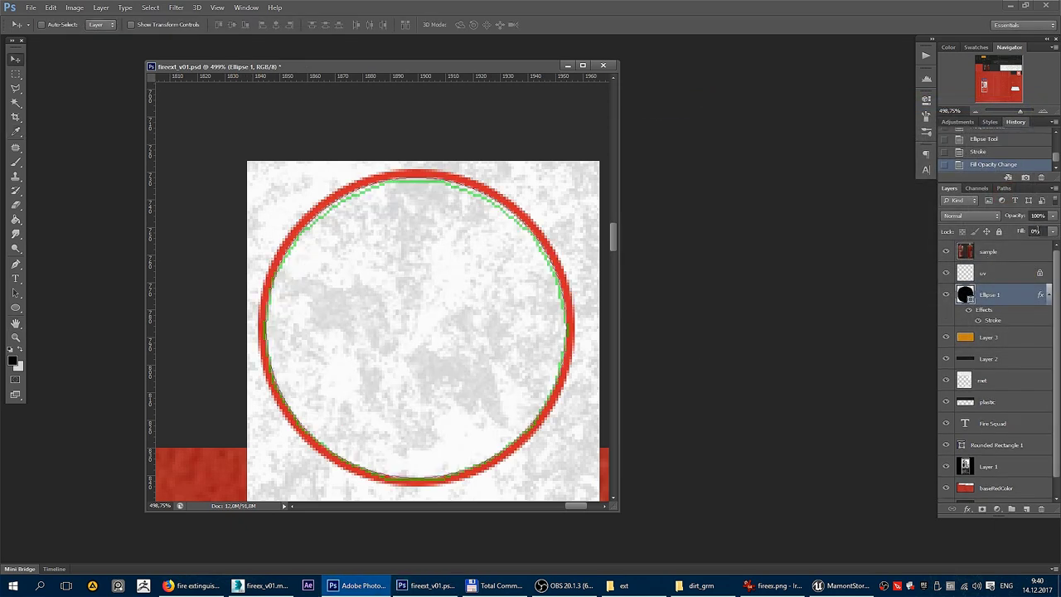
Shrink the red ring to about two-thirds size and nudge it down slightly.
key("ctrl+t")
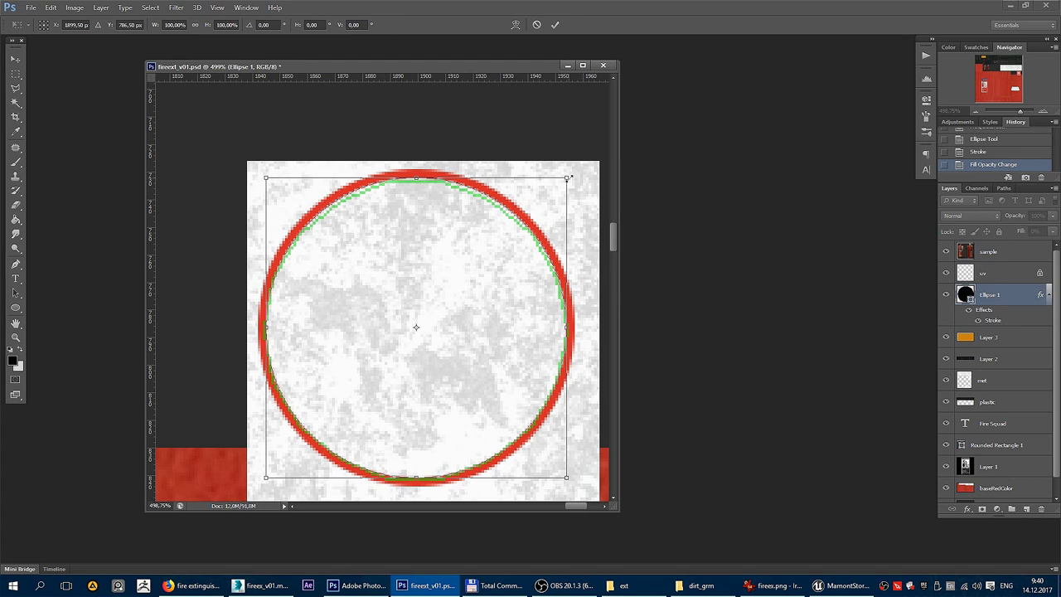
left_click_drag(567, 177, 516, 222)
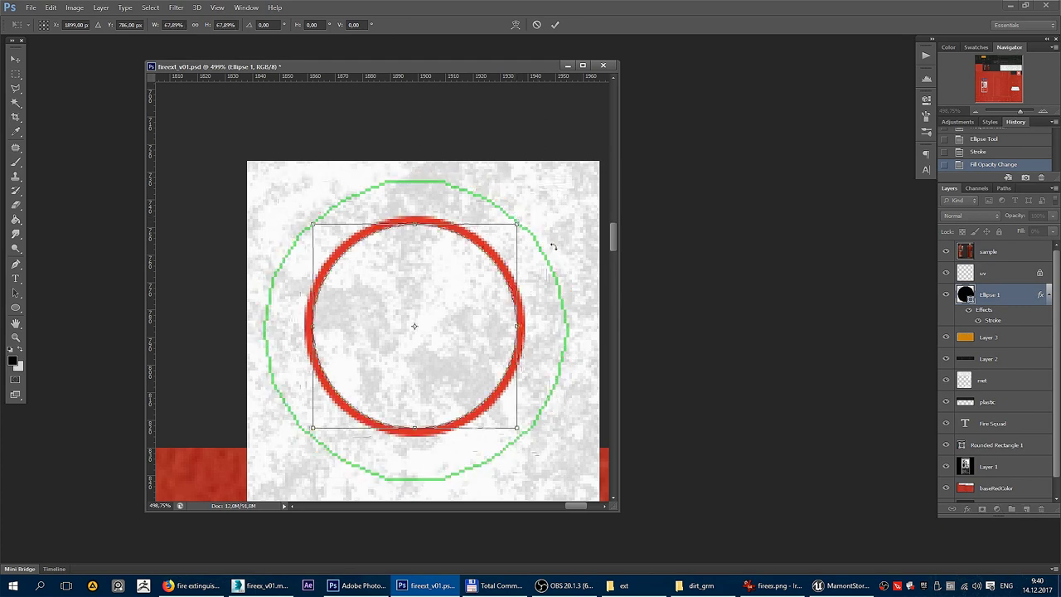
key("Return")
key("Down")
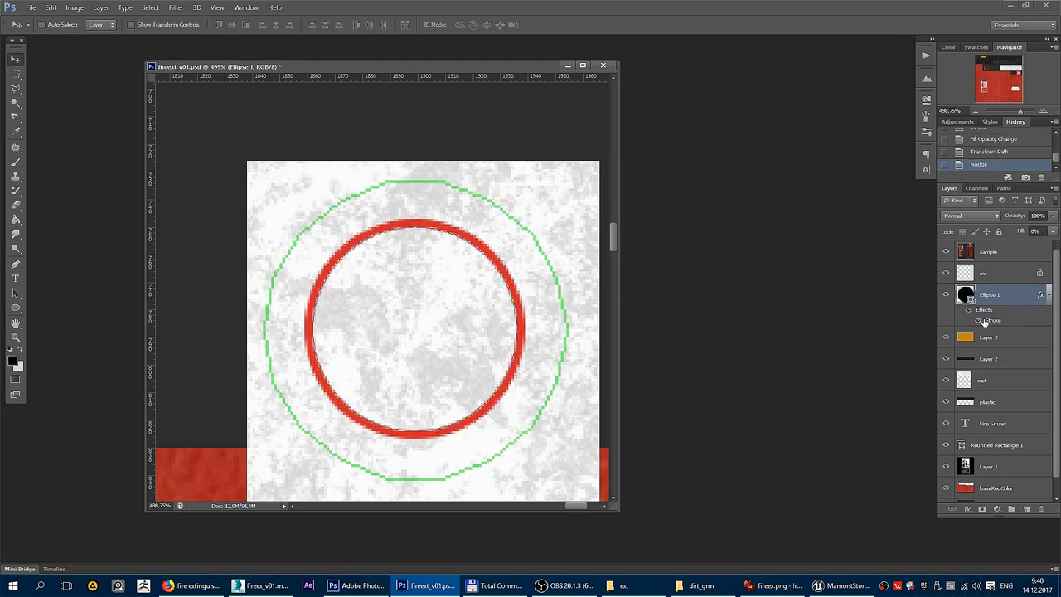
Increase the ring's stroke size and scale it to about 72% around its centre.
double_click(1008, 324)
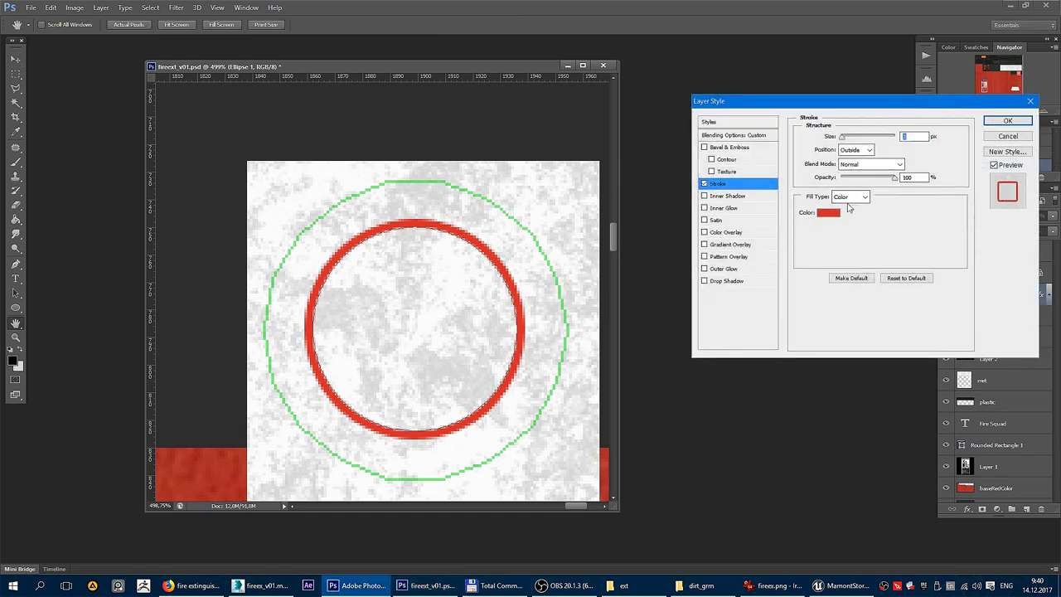
left_click_drag(843, 140, 848, 141)
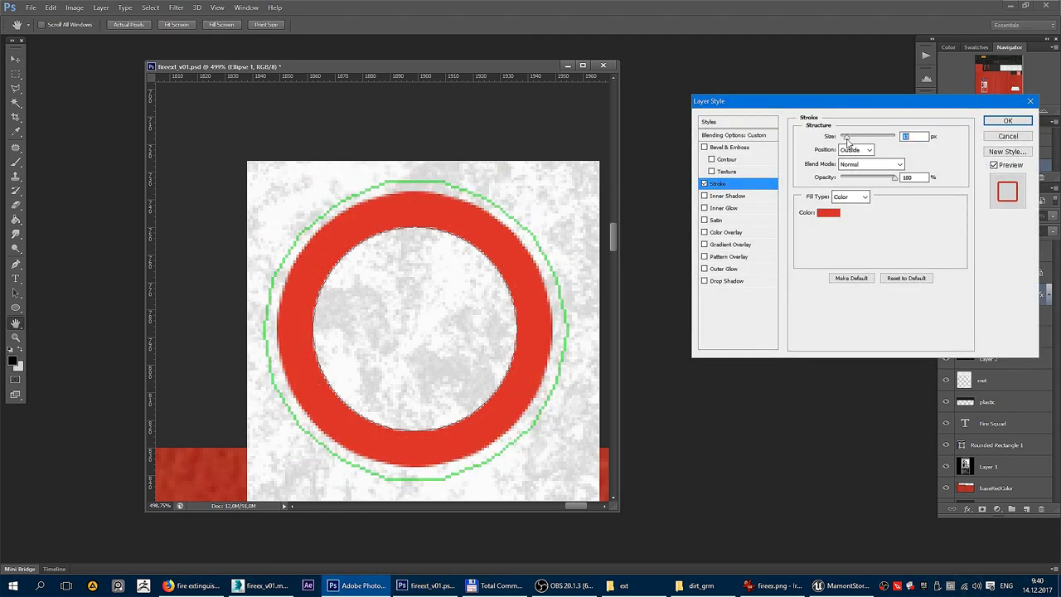
left_click(1008, 120)
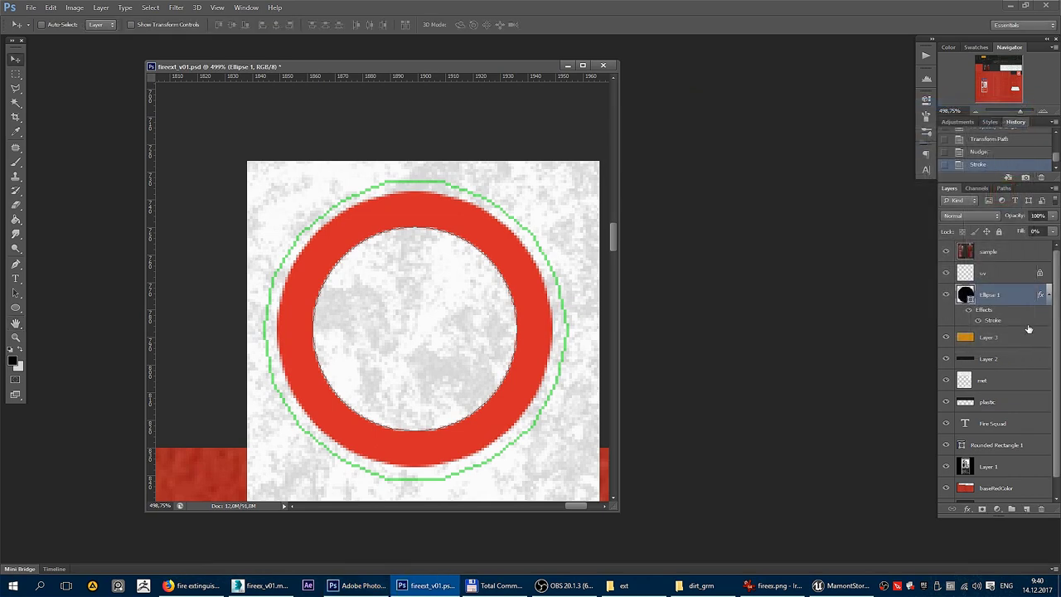
key("ctrl+t")
mouse_move(517, 430)
left_mouse_down("alt+shift")
mouse_move(483, 401)
mouse_move(507, 424)
left_mouse_up("alt+shift")
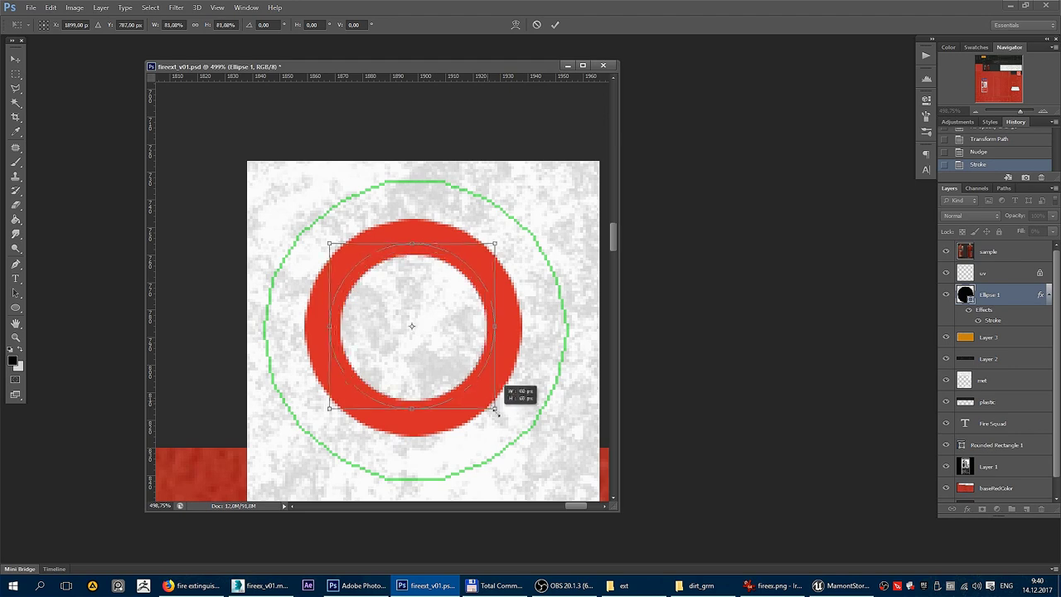
key("Return")
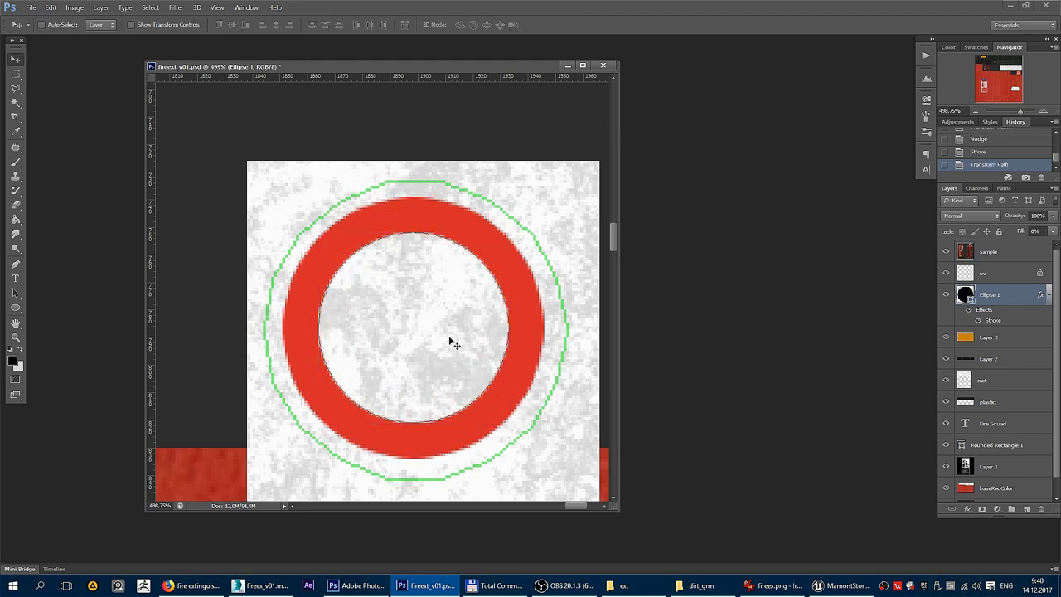
scroll(448, 341, "down", 2)
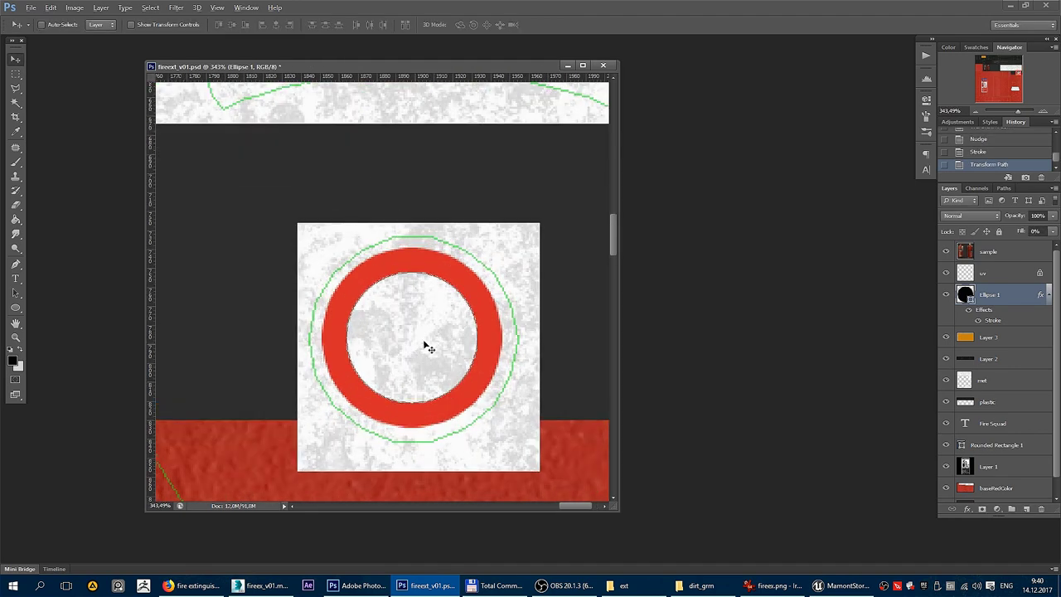
Merge the ring into a new pixel layer and delete its lower-left part.
left_click(1029, 509)
key("ctrl+e")
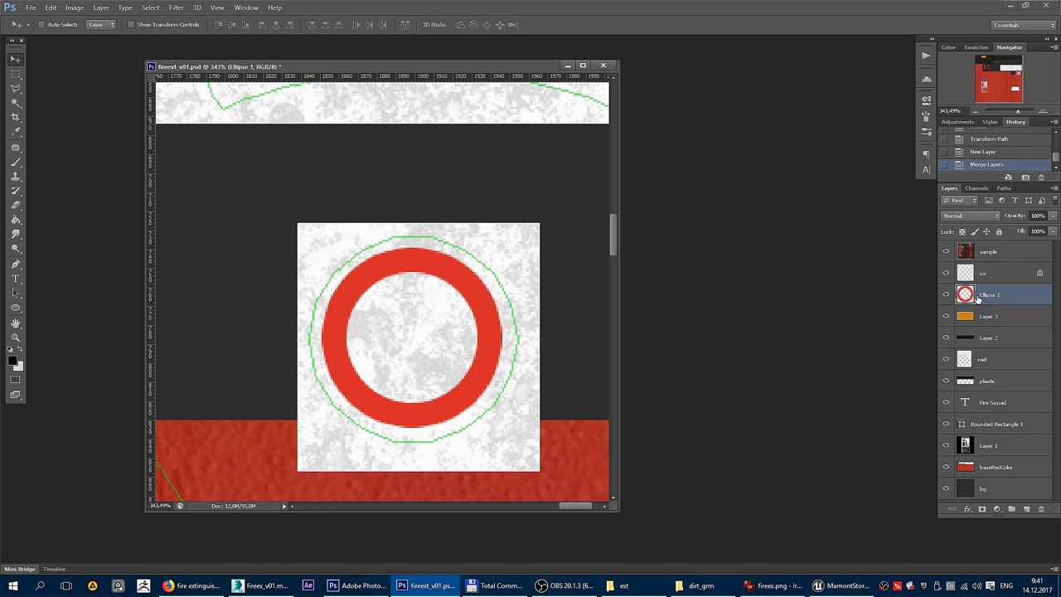
key("l")
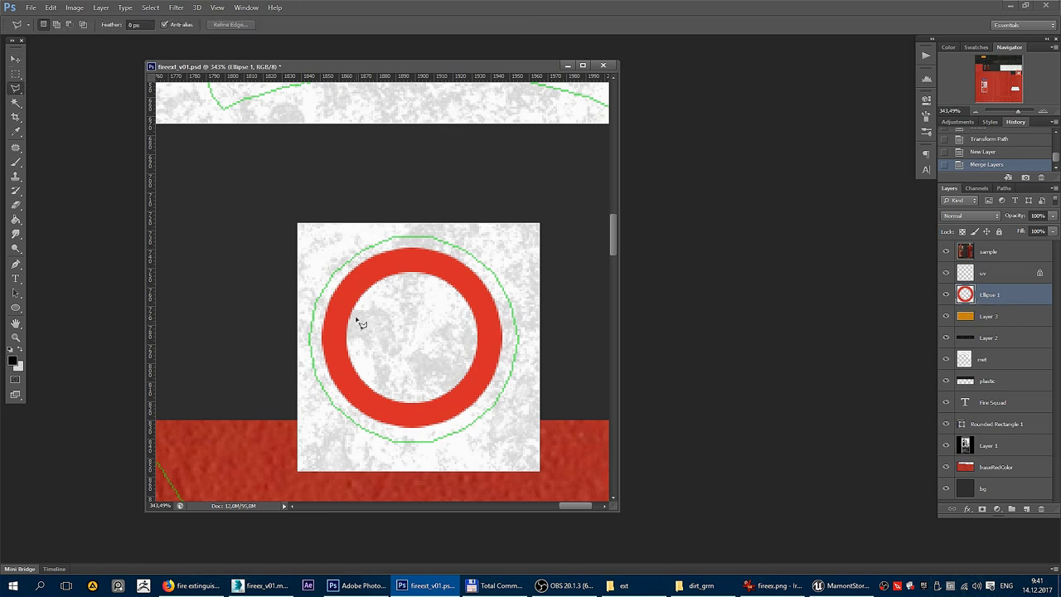
left_click(296, 283)
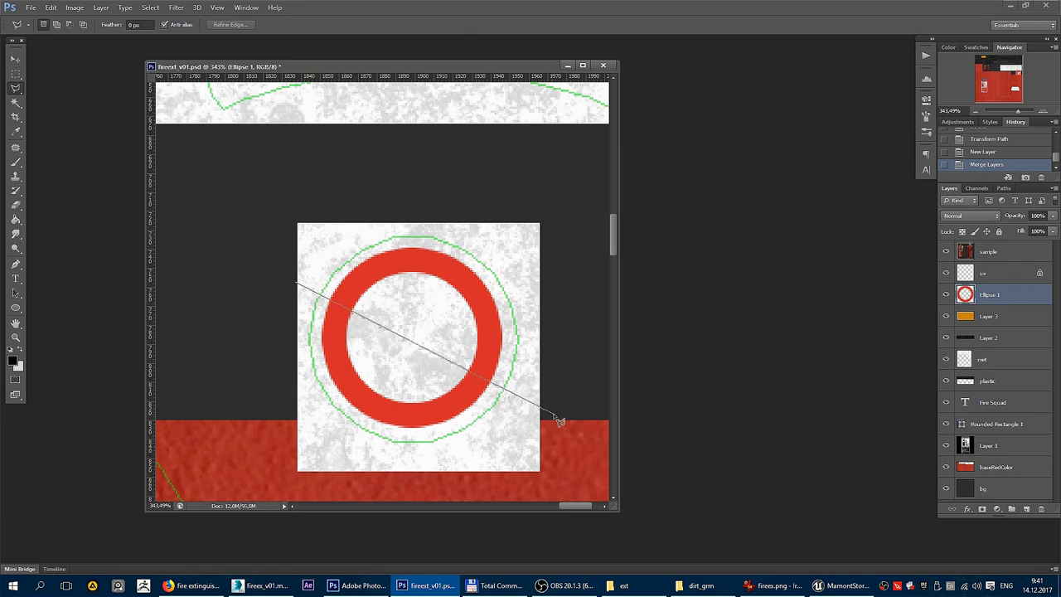
left_click(556, 410)
left_click(367, 456)
left_click(224, 381)
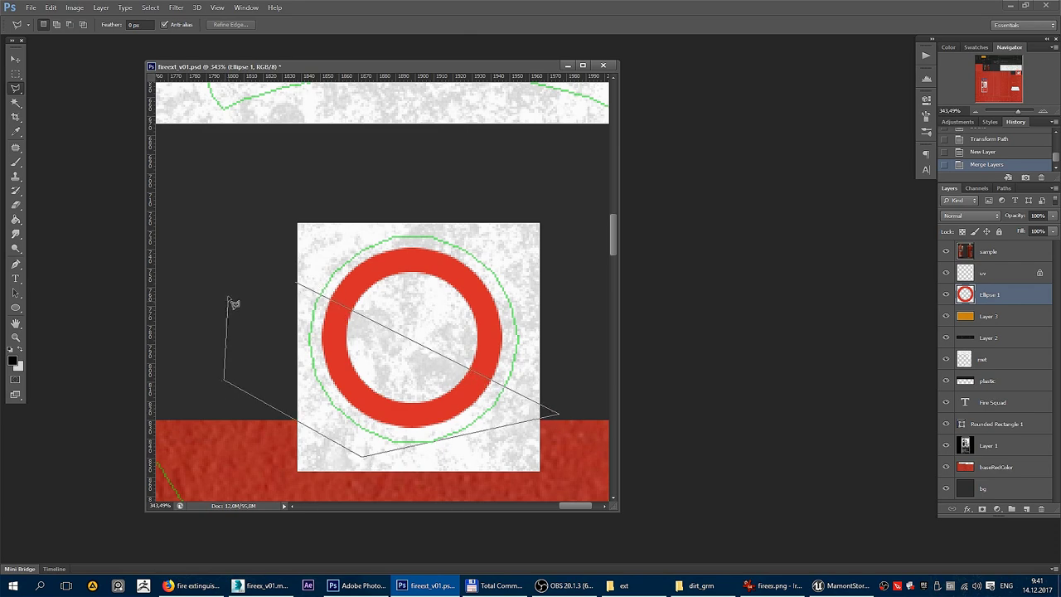
left_click(230, 295)
left_click(296, 283)
key("Delete")
key("ctrl+d")
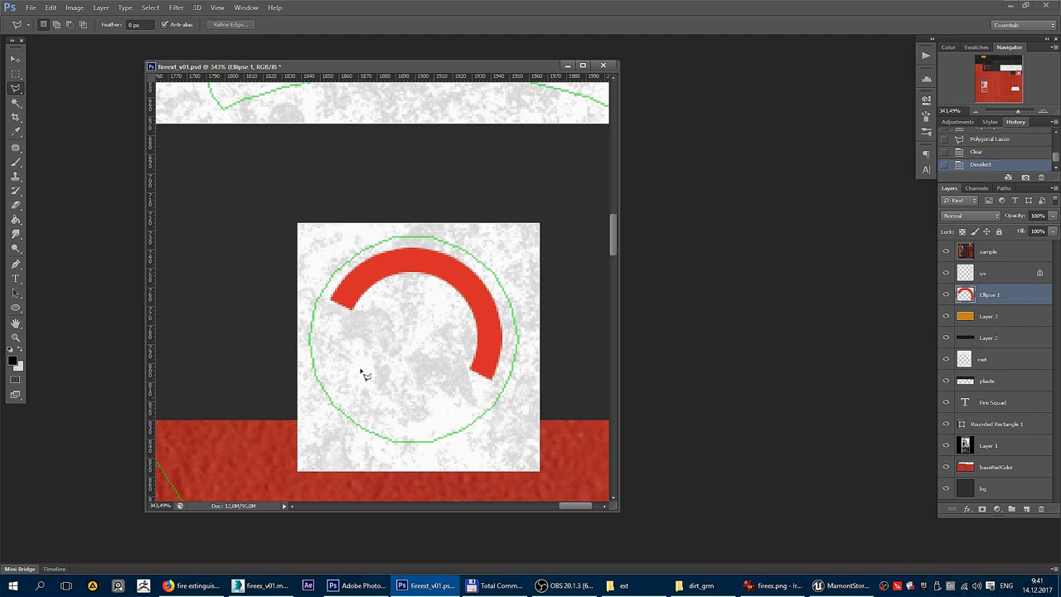
Delete the ring's lower-right part with a polygonal lasso selection.
left_click(333, 387)
left_click(525, 259)
left_click(532, 412)
left_click(319, 422)
left_click(333, 387)
key("Delete")
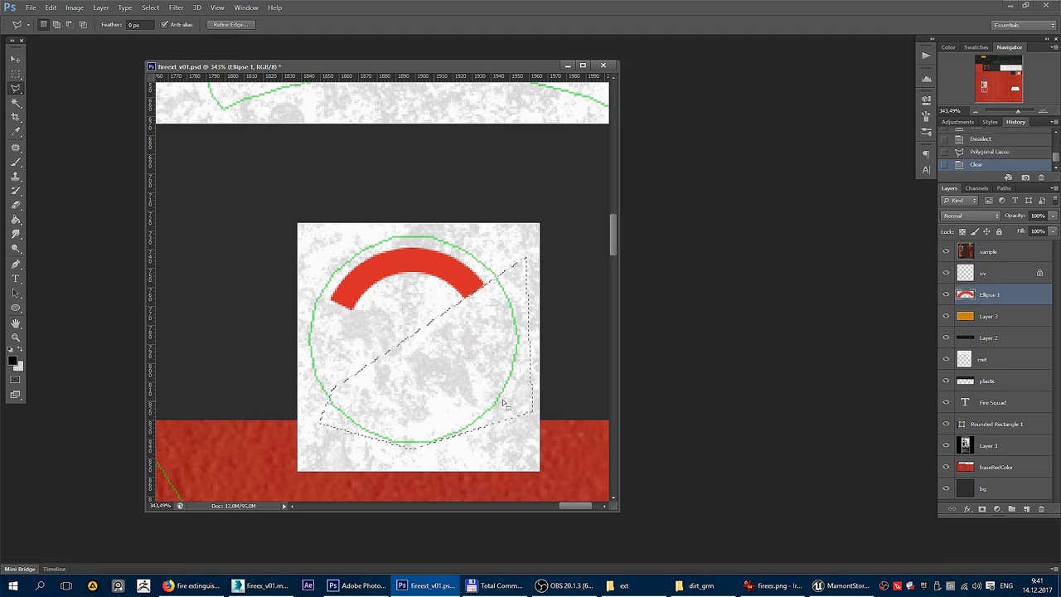
key("m")
key("ctrl+d")
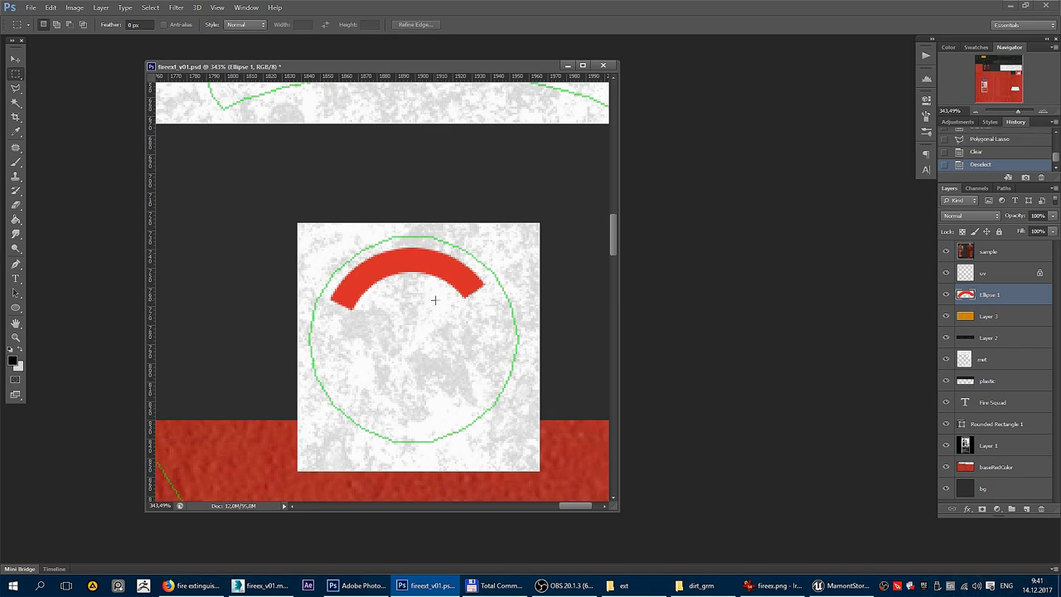
Copy the arc's right and left ends onto their own layers.
key("l")
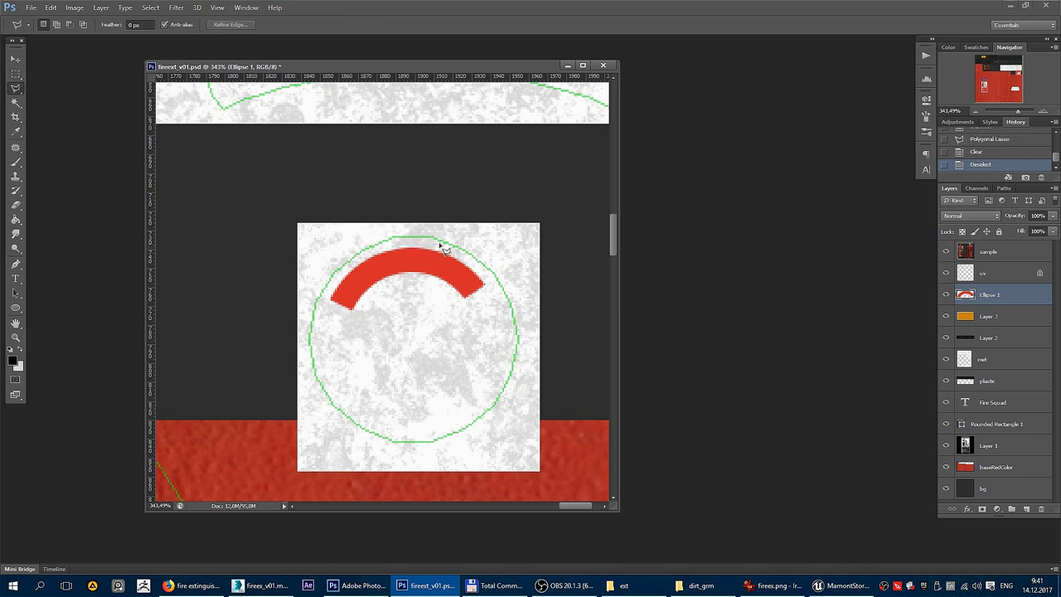
left_click(421, 308)
left_click(516, 350)
left_click(534, 271)
double_click(481, 217)
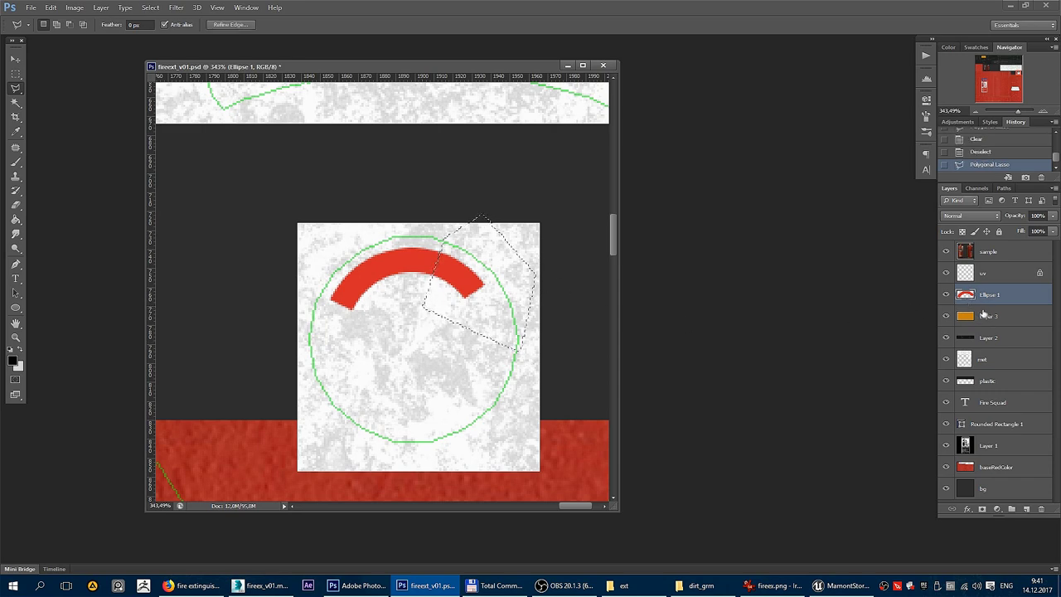
key("ctrl+j")
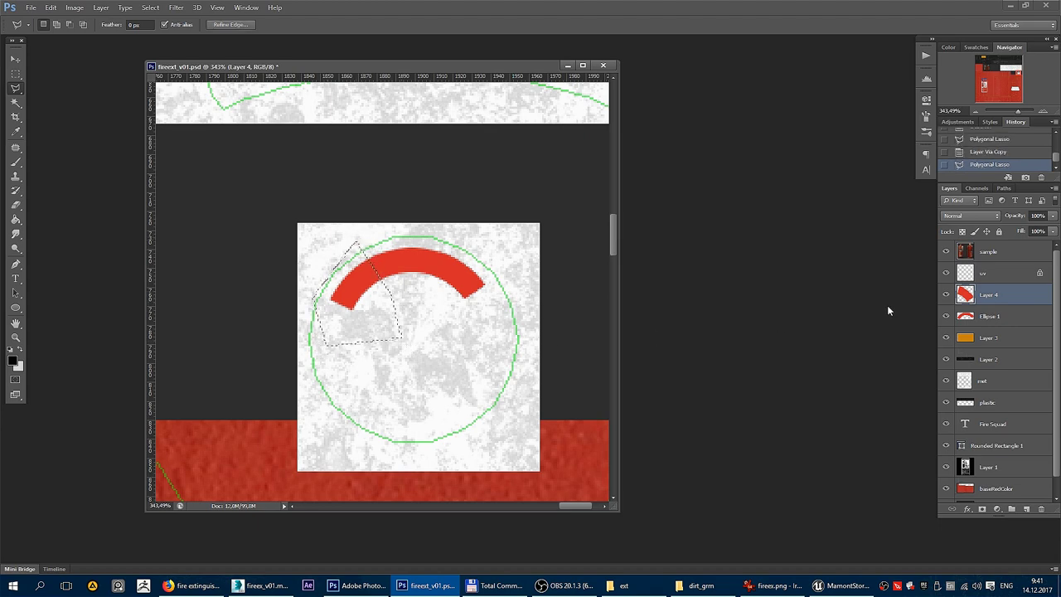
left_click(355, 242)
key("ctrl+j")
Turn the left arc piece on Layer 5 green with Hue +101.
key("v")
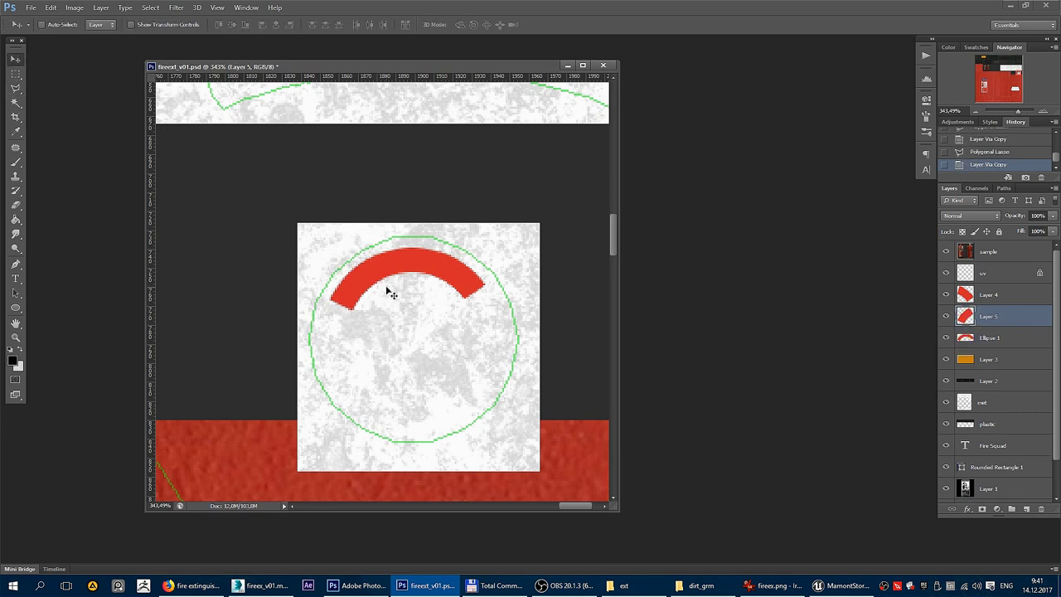
key("ctrl+u")
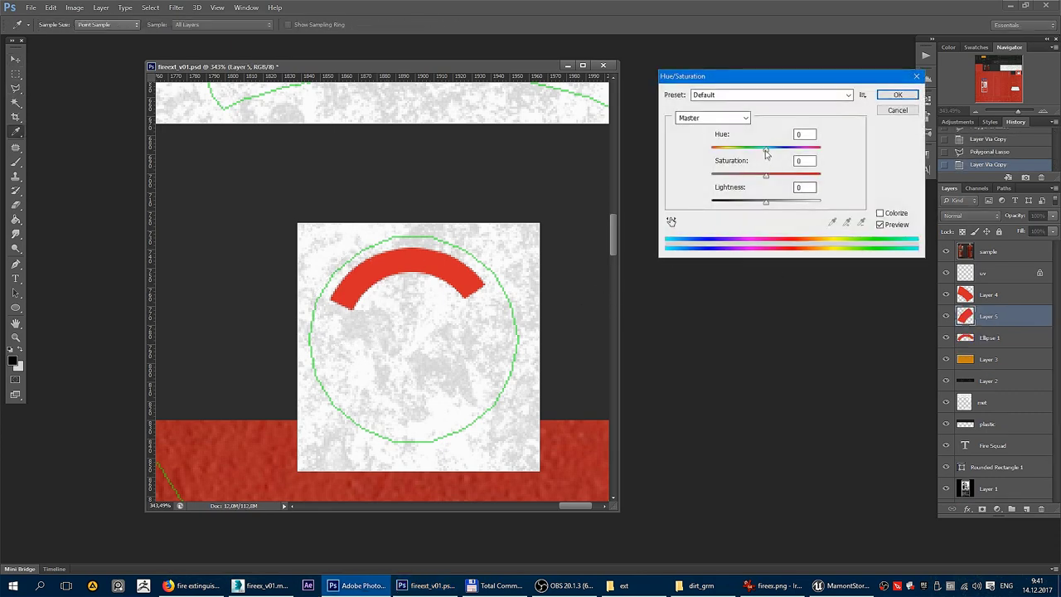
mouse_move(766, 152)
left_mouse_down()
mouse_move(711, 154)
mouse_move(805, 153)
left_mouse_up()
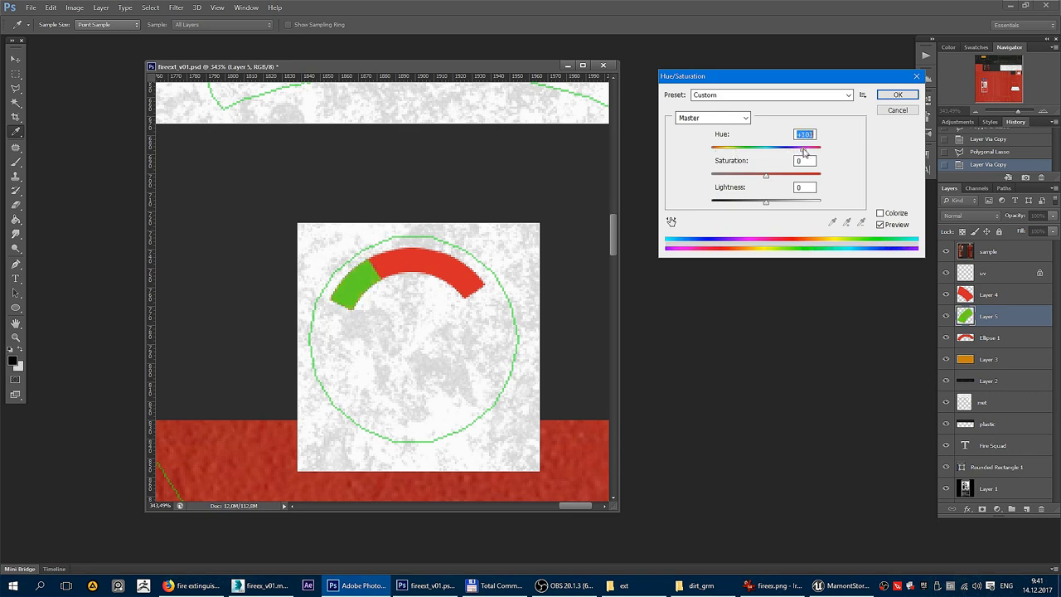
key("Return")
Turn the Ellipse 1 arc orange with Hue +36.
left_click(992, 339)
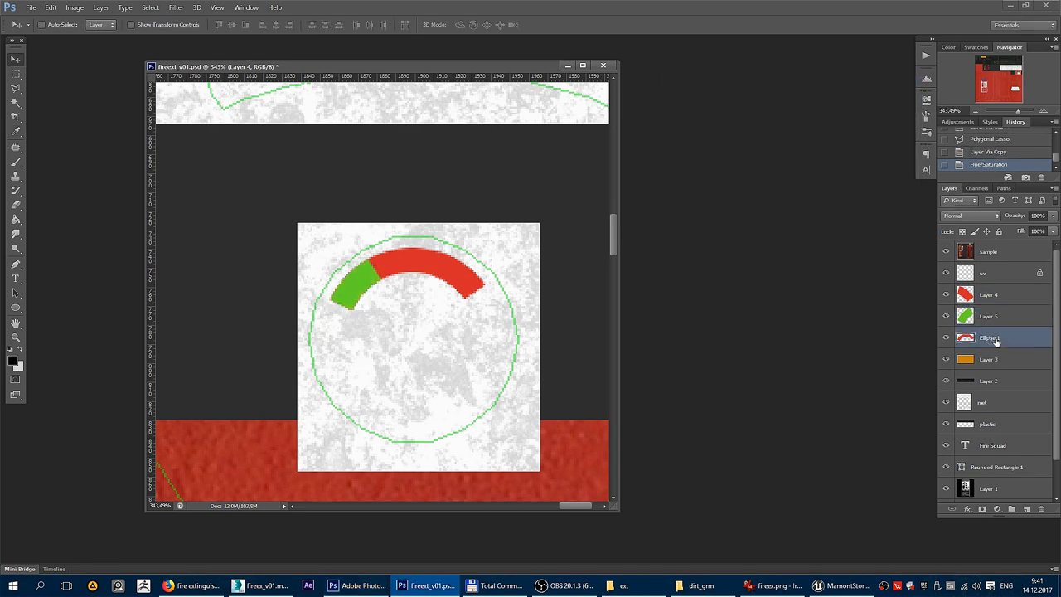
key("ctrl+u")
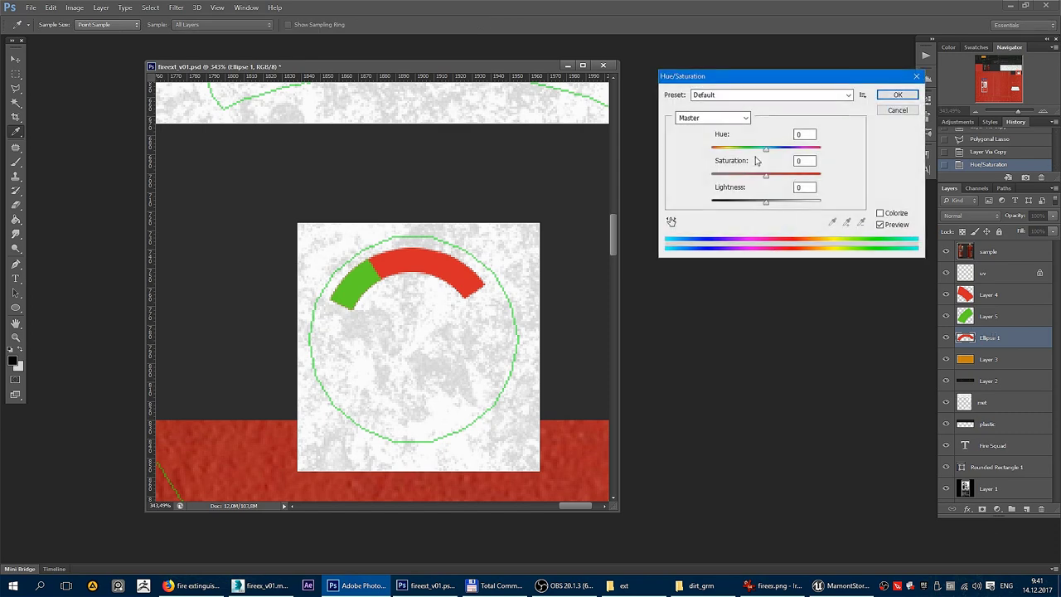
mouse_move(767, 153)
left_mouse_down()
mouse_move(736, 155)
mouse_move(788, 154)
left_mouse_up()
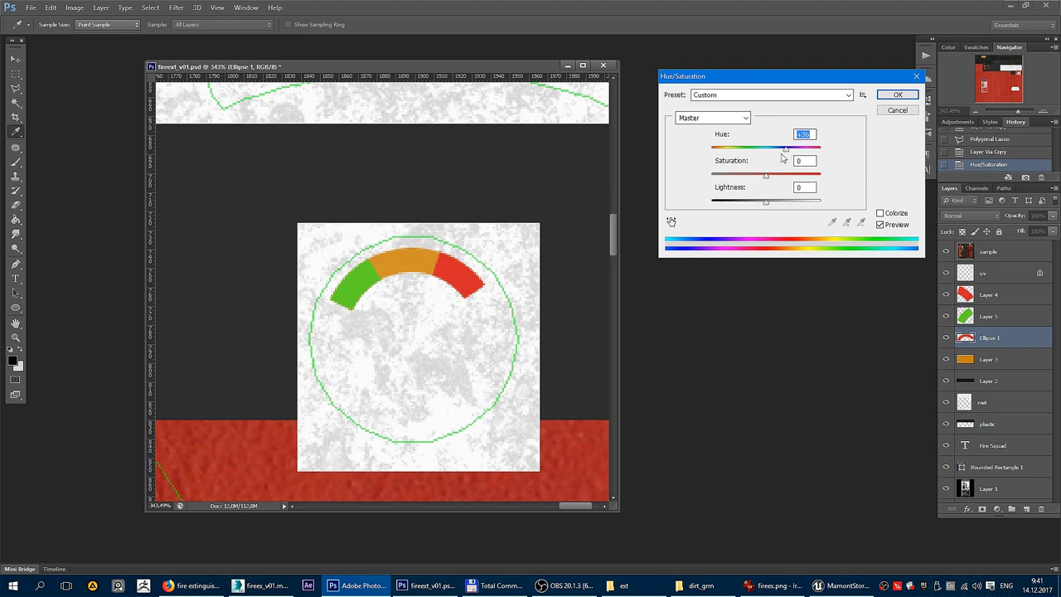
key("Return")
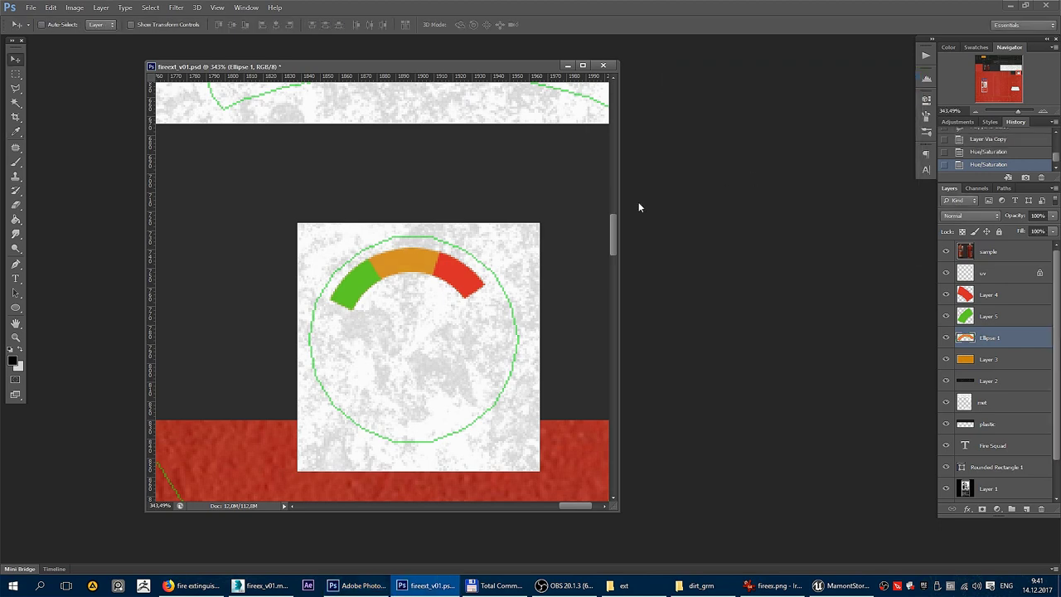
key("m")
key("v")
scroll(412, 337, "down", 1)
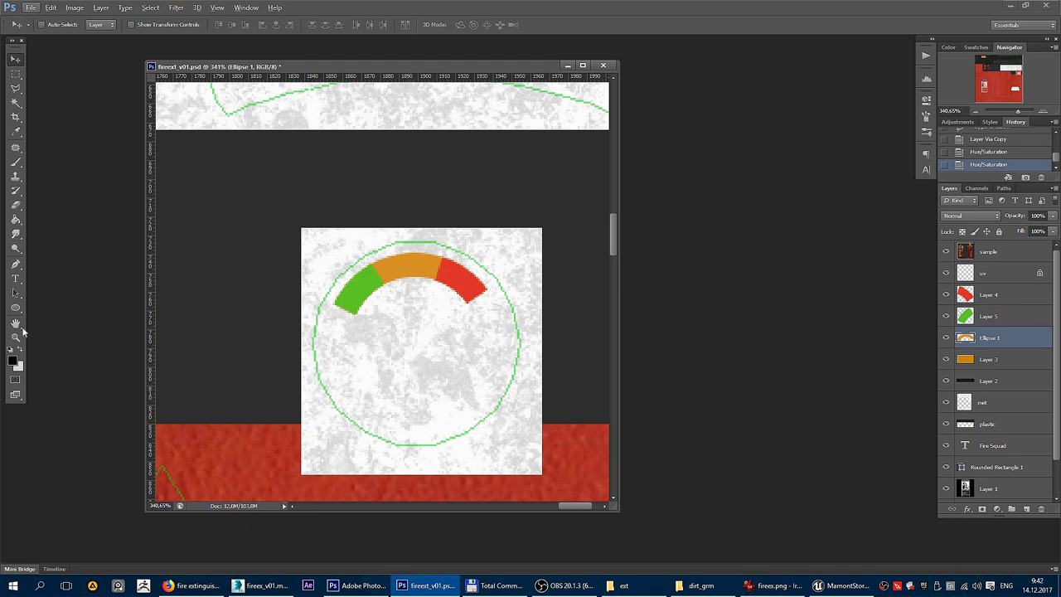
left_click(15, 307)
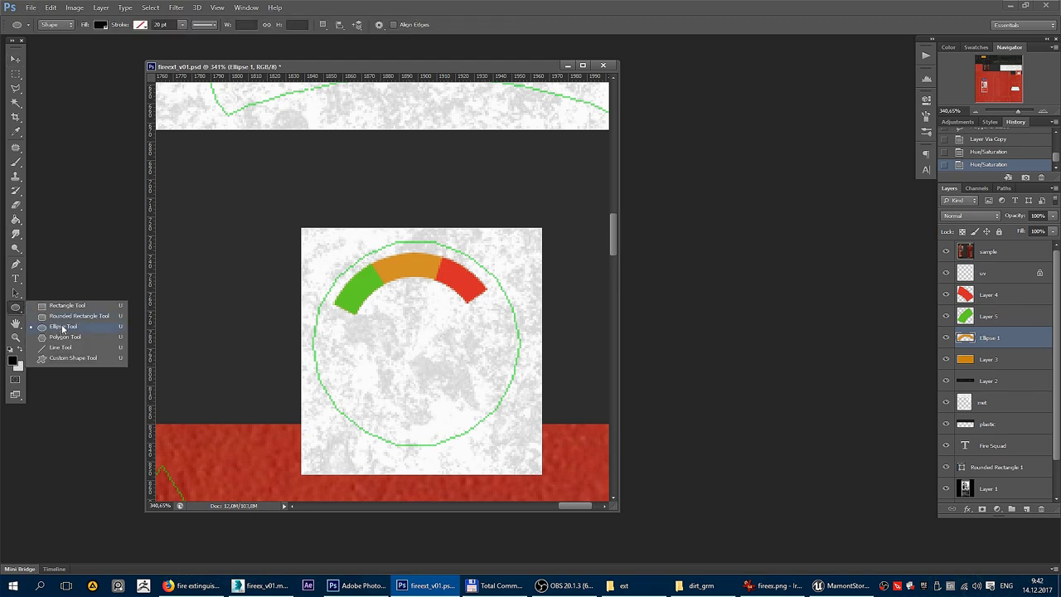
Draw a small black circle hub at the gauge centre.
left_click(63, 327)
mouse_move(400, 339)
left_mouse_down()
mouse_move(437, 375)
mouse_move(433, 354)
left_mouse_up()
key("v")
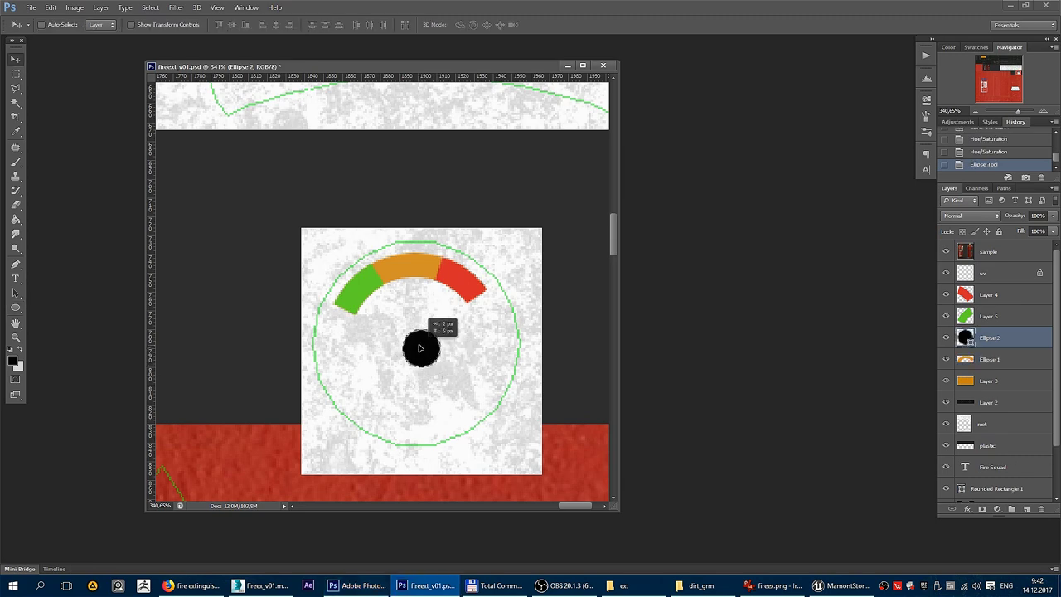
key("Right")
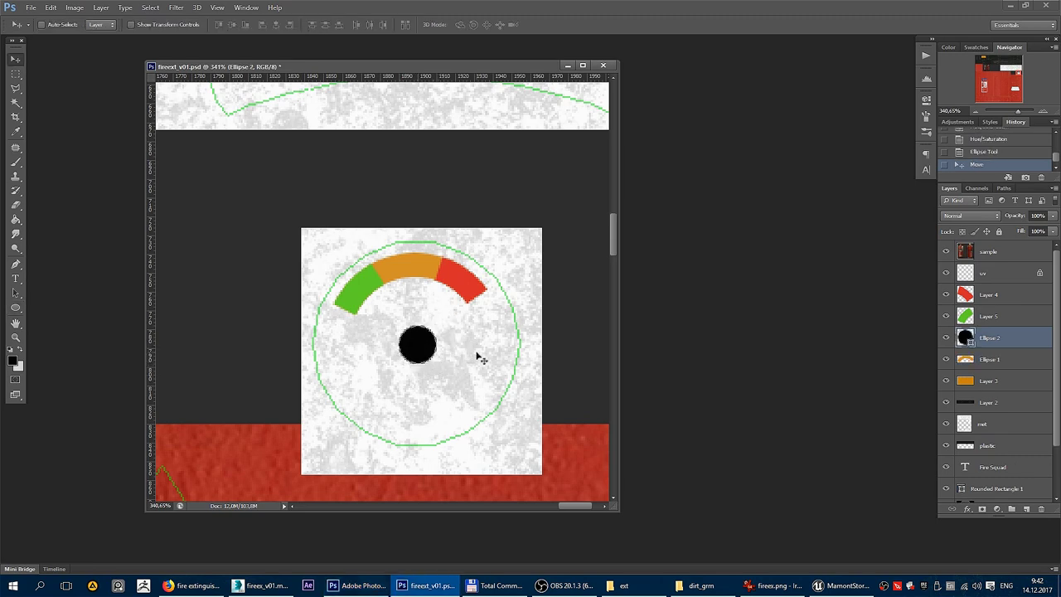
key("Down")
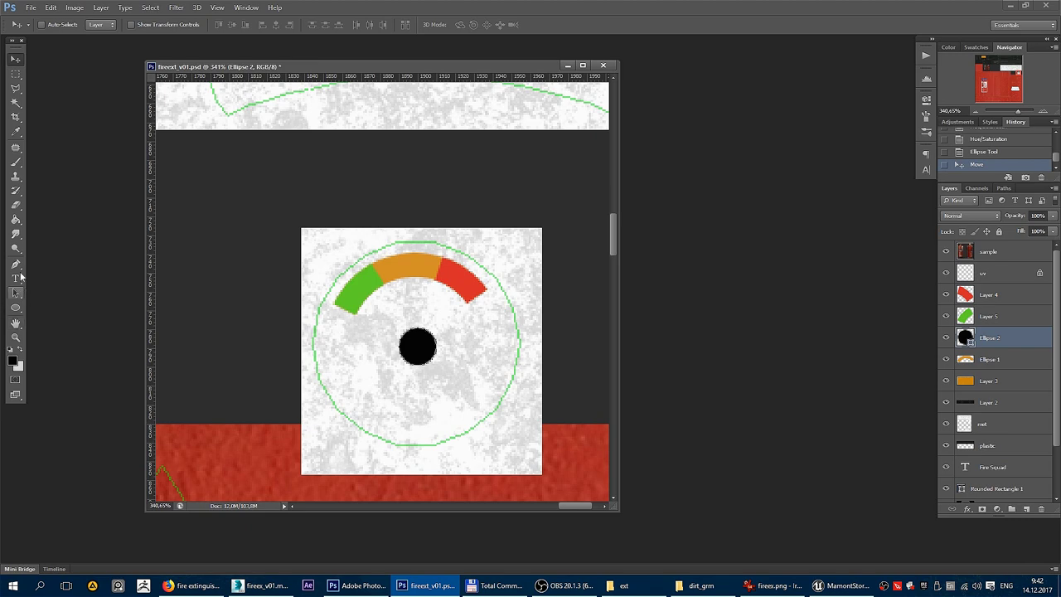
Draw a black triangular needle from the hub up to the arc's top.
left_click(1012, 370)
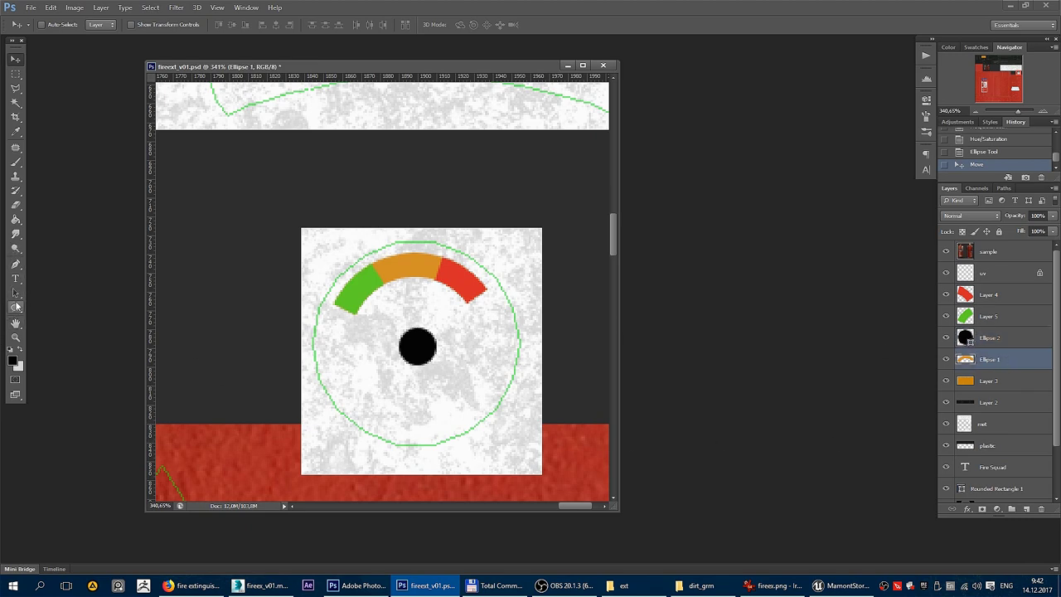
left_click(14, 263)
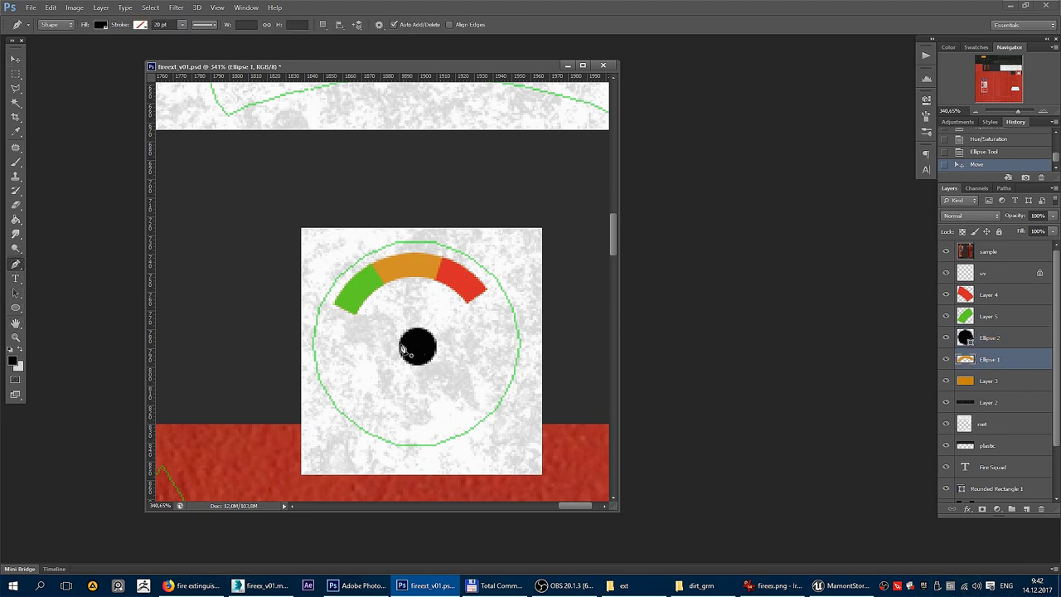
left_click(410, 349)
left_click(412, 262)
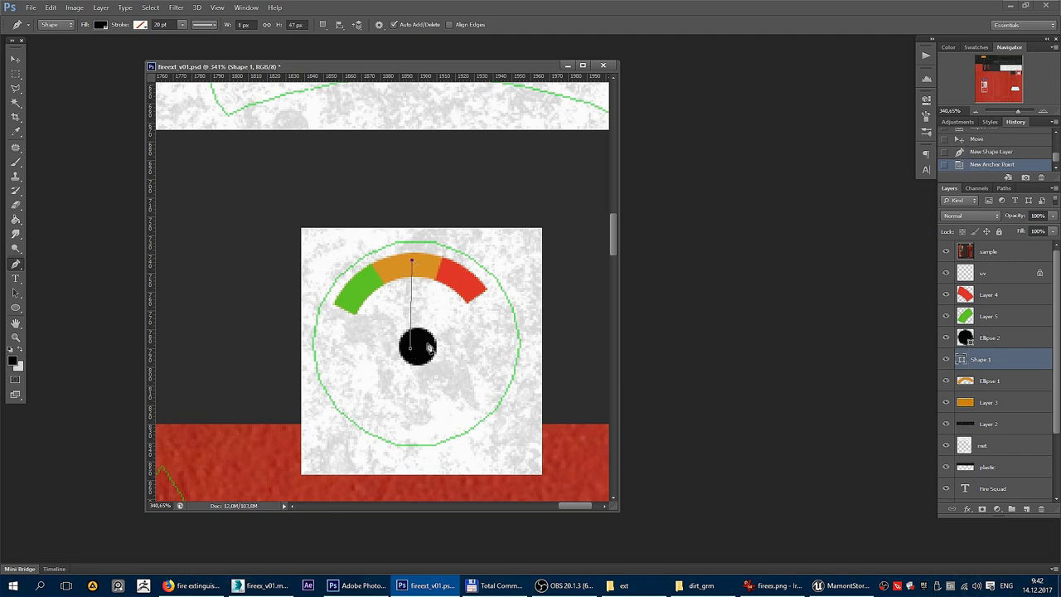
left_click(430, 350)
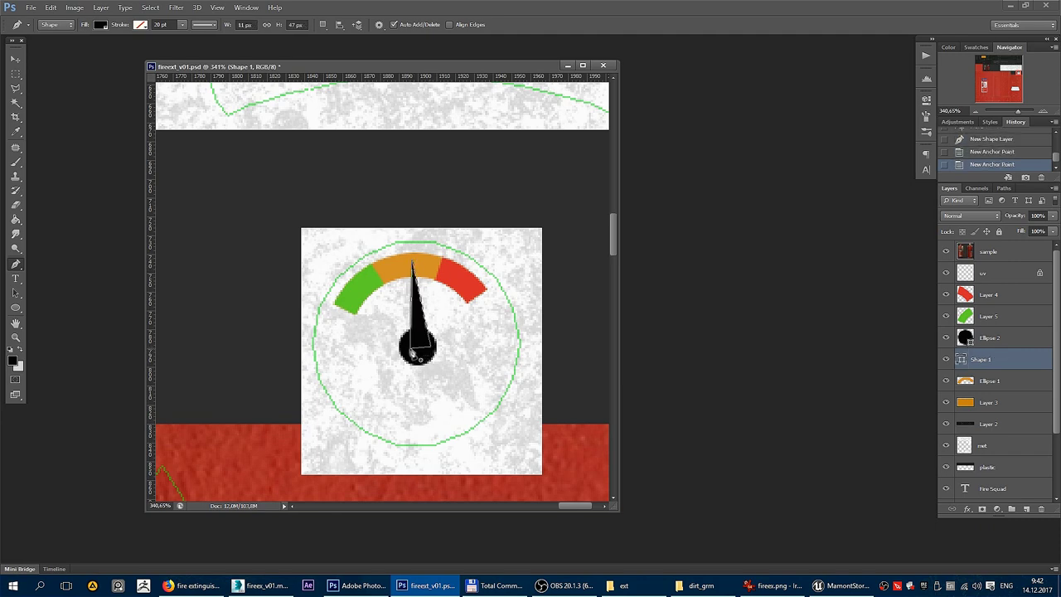
left_click(410, 349)
left_click_drag(412, 262, 429, 269)
key("v")
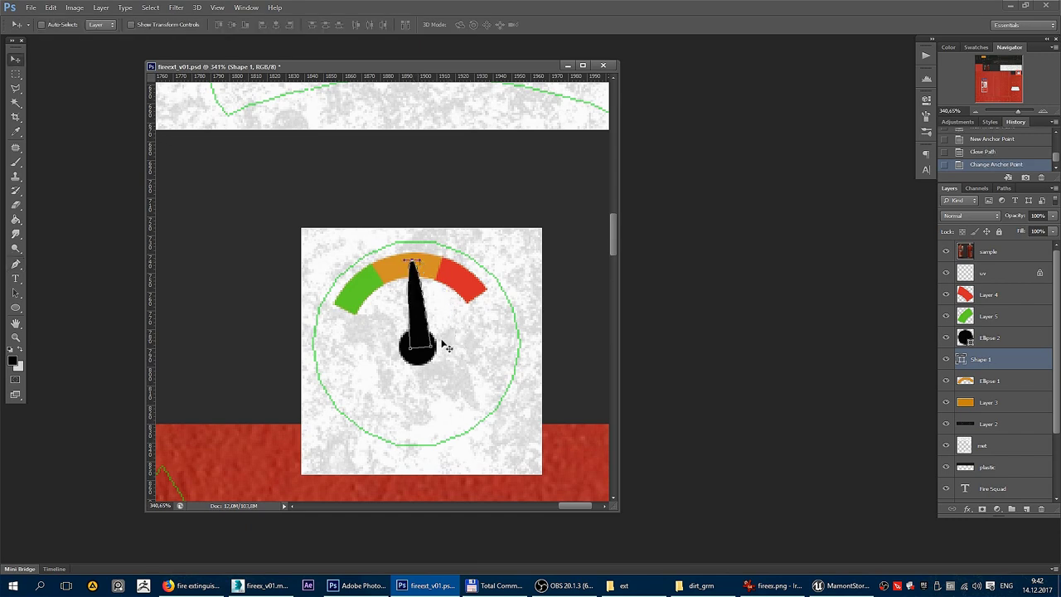
mouse_move(443, 346)
left_mouse_down()
mouse_move(415, 339)
mouse_move(435, 341)
left_mouse_up()
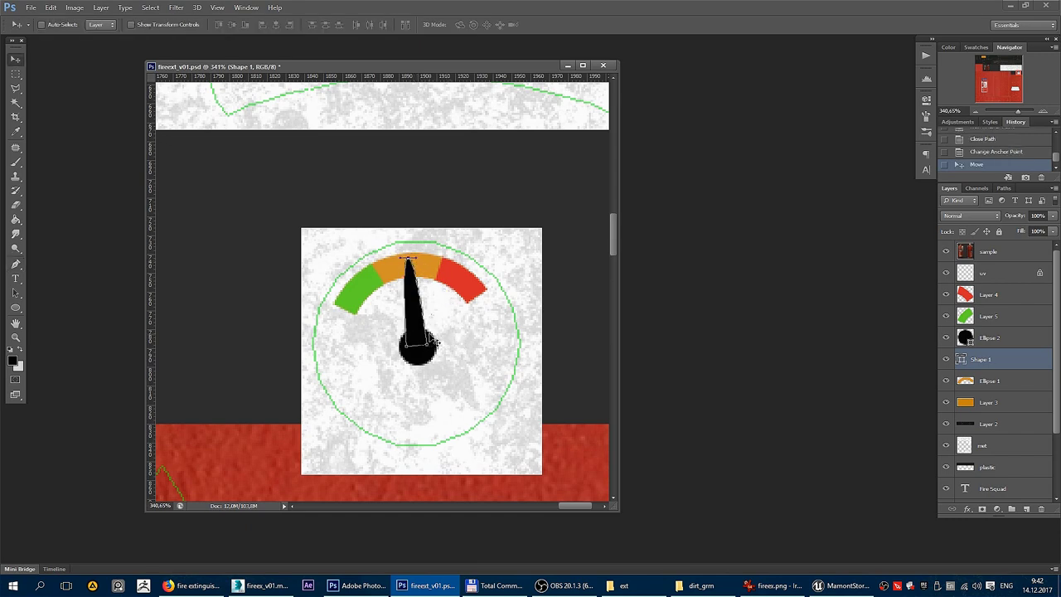
Rotate the needle to about -56° and stack Shape 1 and Ellipse 2 above Layer 4.
key("ctrl+t")
left_click_drag(487, 247, 401, 327)
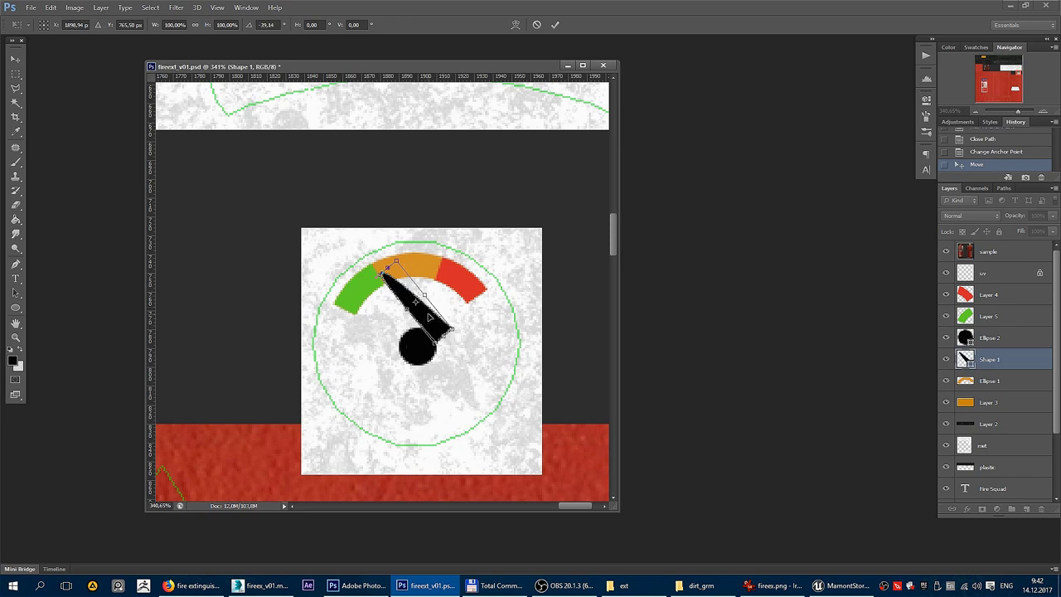
left_click_drag(489, 273, 498, 282)
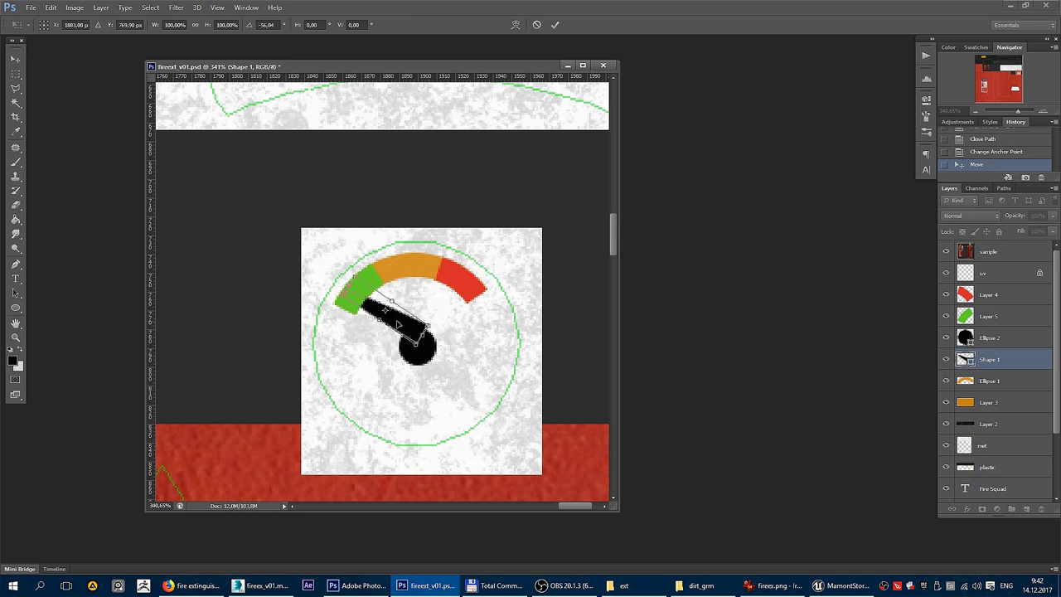
left_click_drag(390, 330, 444, 332)
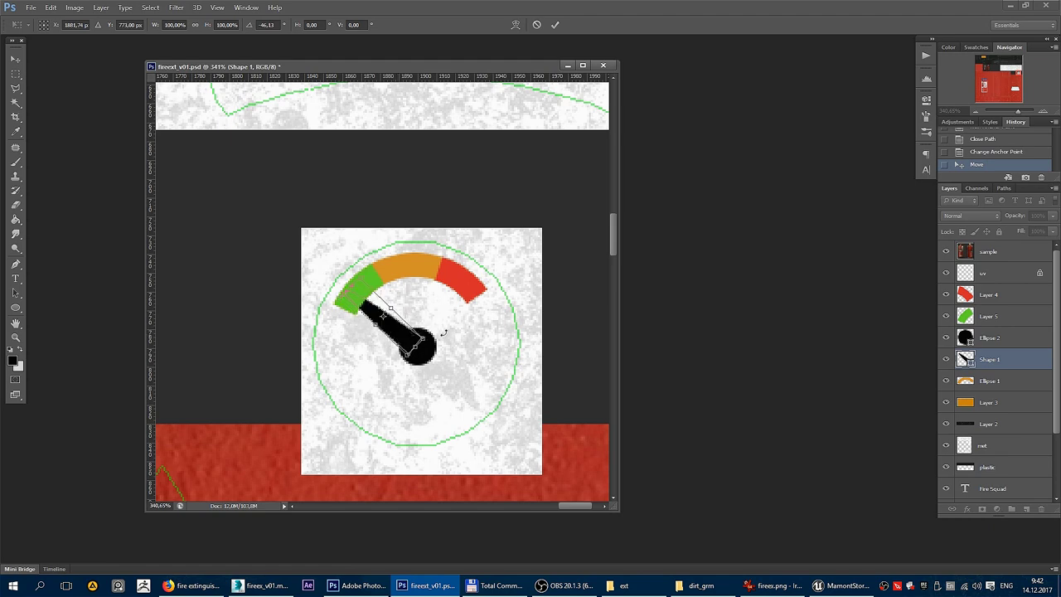
key("Return")
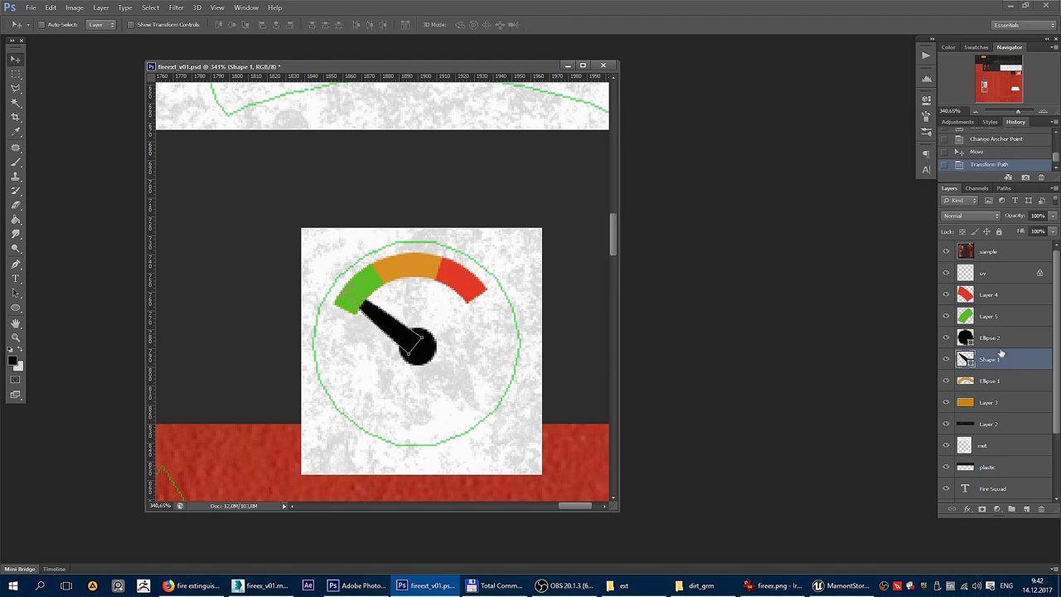
left_click(1003, 340, "ctrl")
left_click_drag(1004, 340, 994, 289)
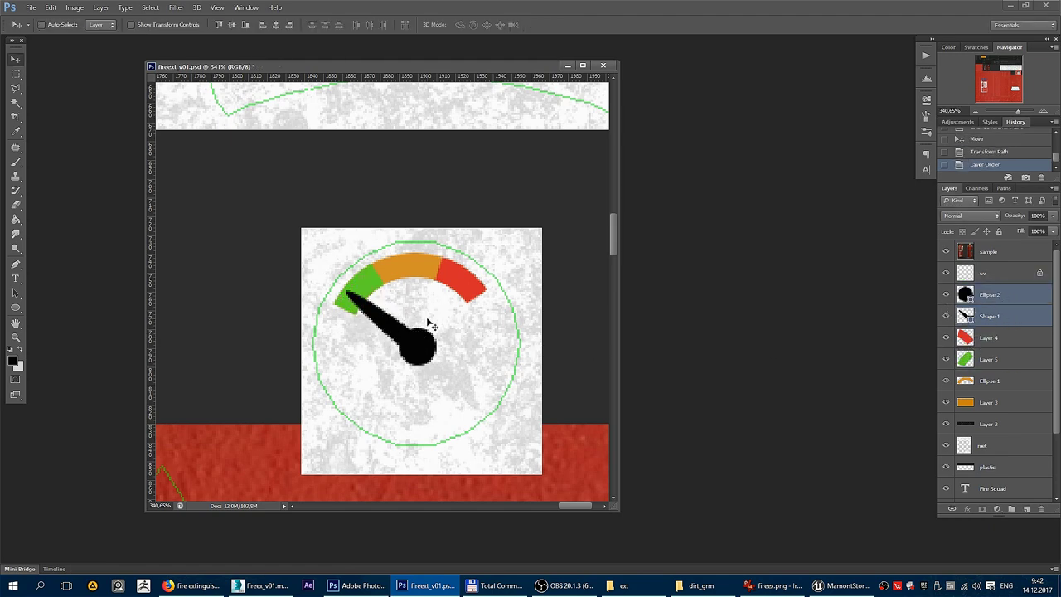
Hide the uv guide layer.
scroll(440, 331, "down", 1)
scroll(456, 351, "down", 2)
scroll(531, 357, "up", 2)
scroll(539, 348, "up", 1)
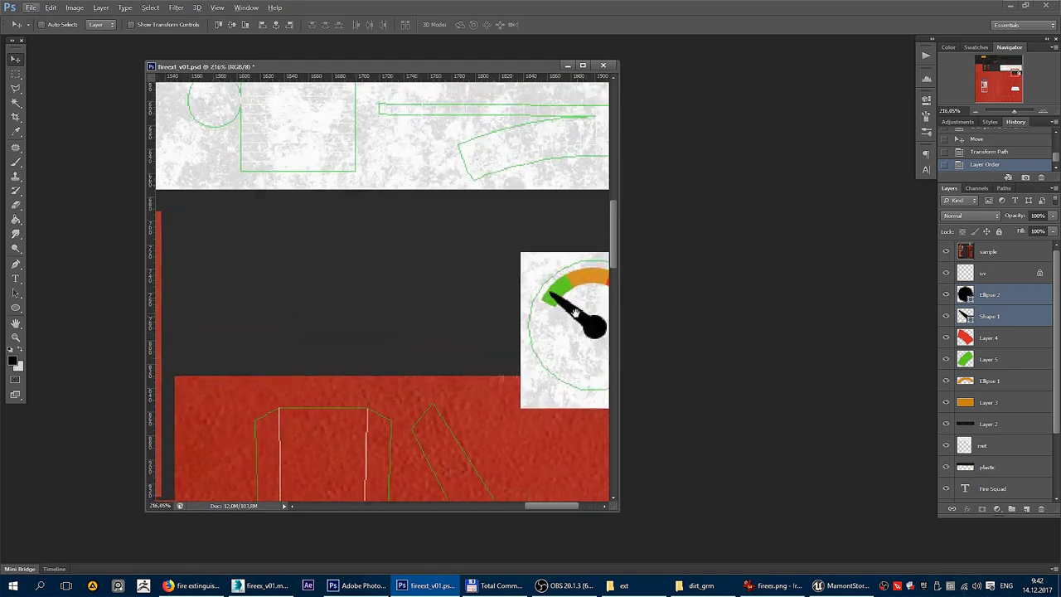
scroll(417, 374, "down", 1)
scroll(426, 379, "down", 2)
scroll(446, 374, "down", 2)
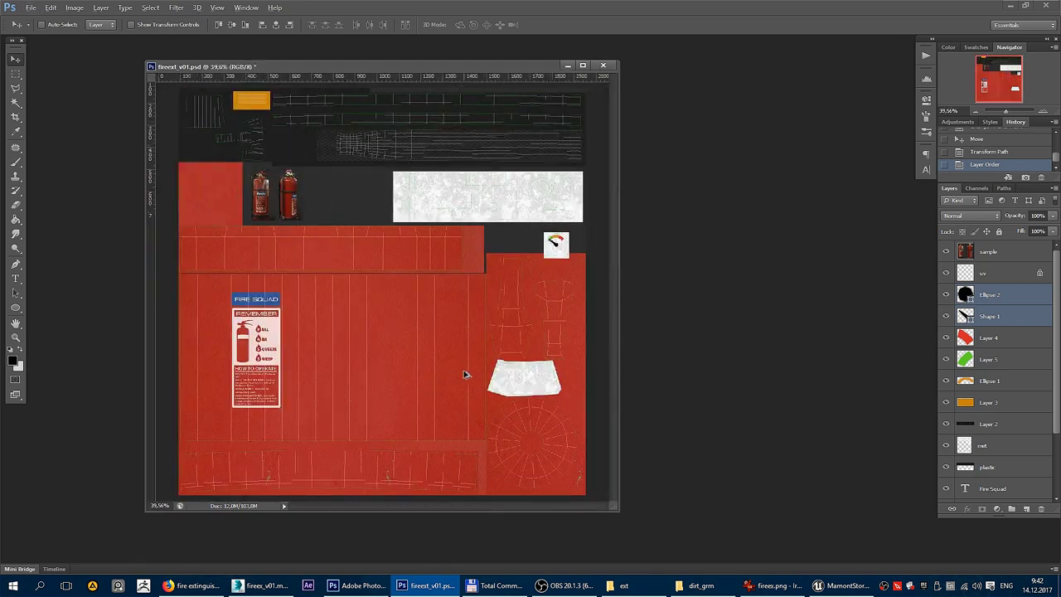
scroll(465, 375, "up", 3)
scroll(502, 356, "up", 3)
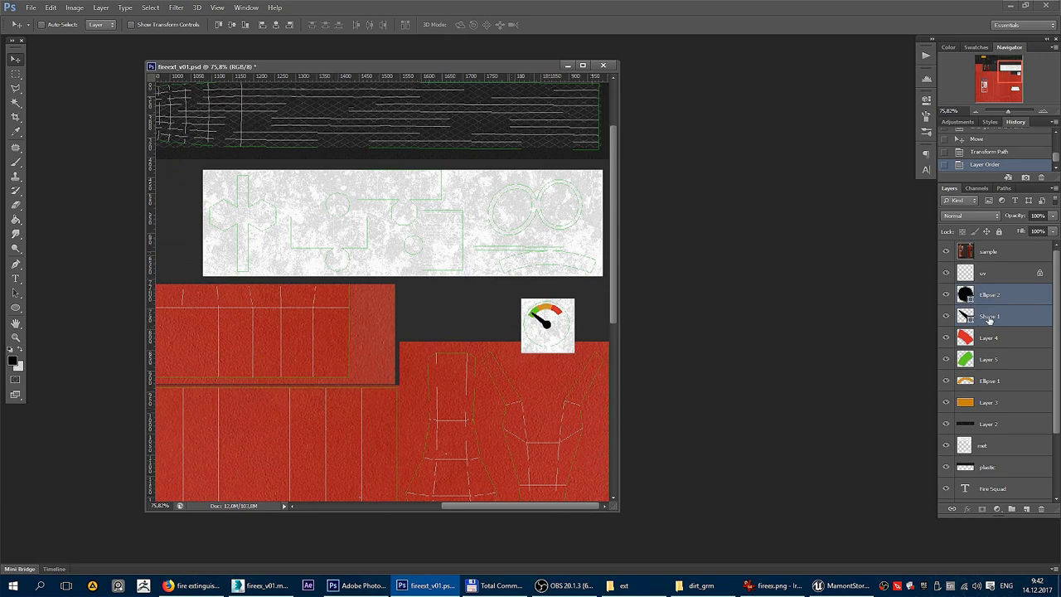
left_click(945, 274)
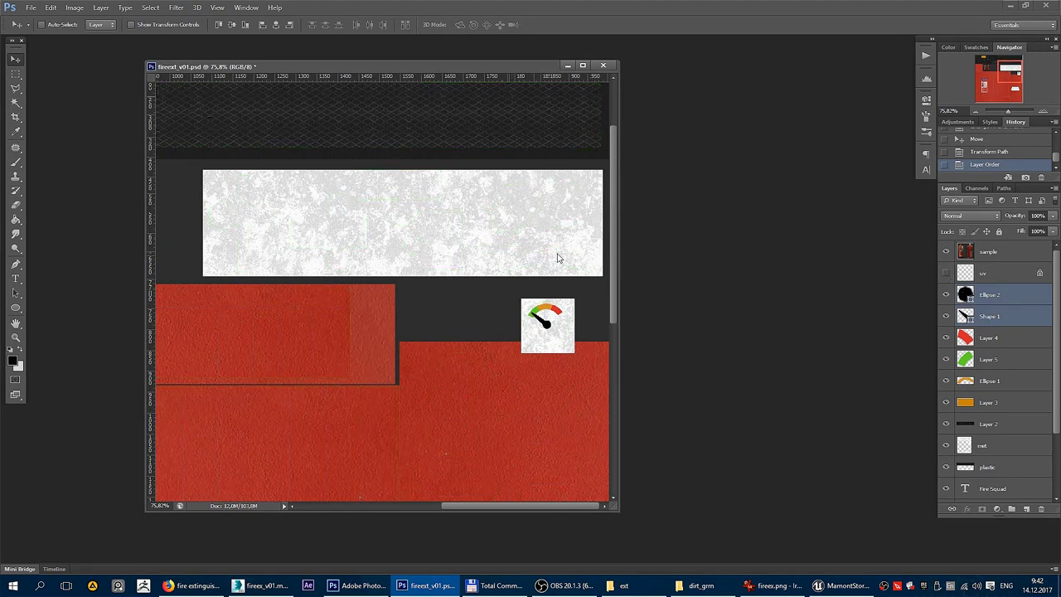
Save the texture as PNG, replacing the existing fireext_D.png.
key("ctrl+shift+s")
left_click(563, 301)
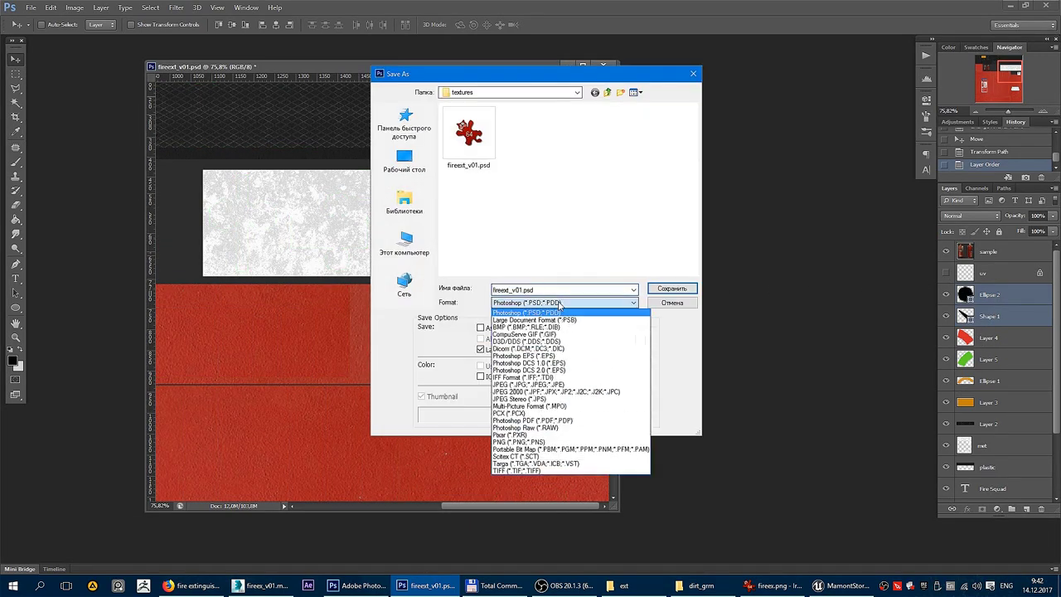
left_click(531, 443)
key("Return")
key("Return")
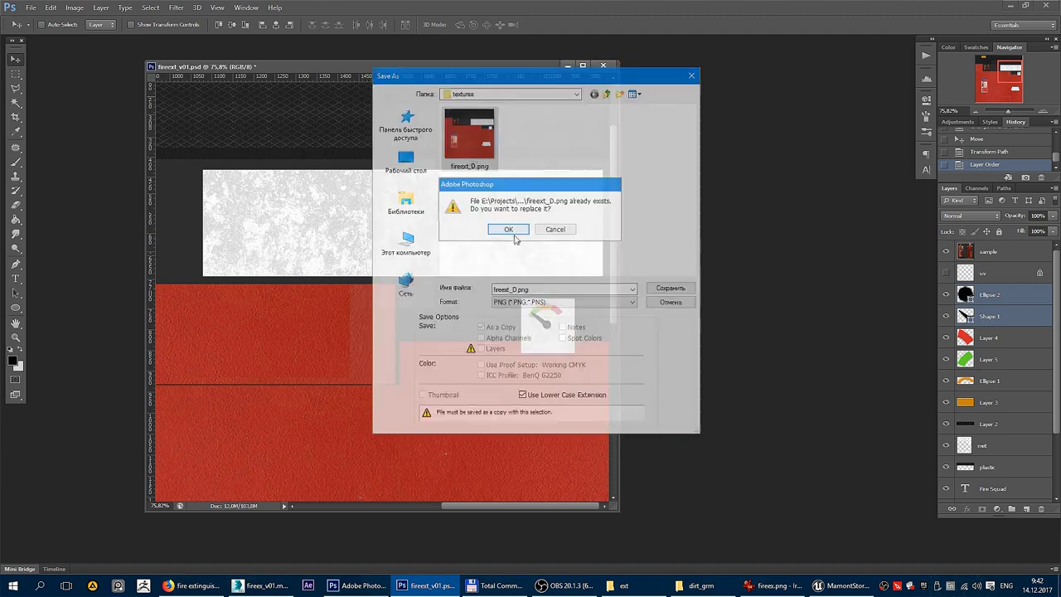
key("Return")
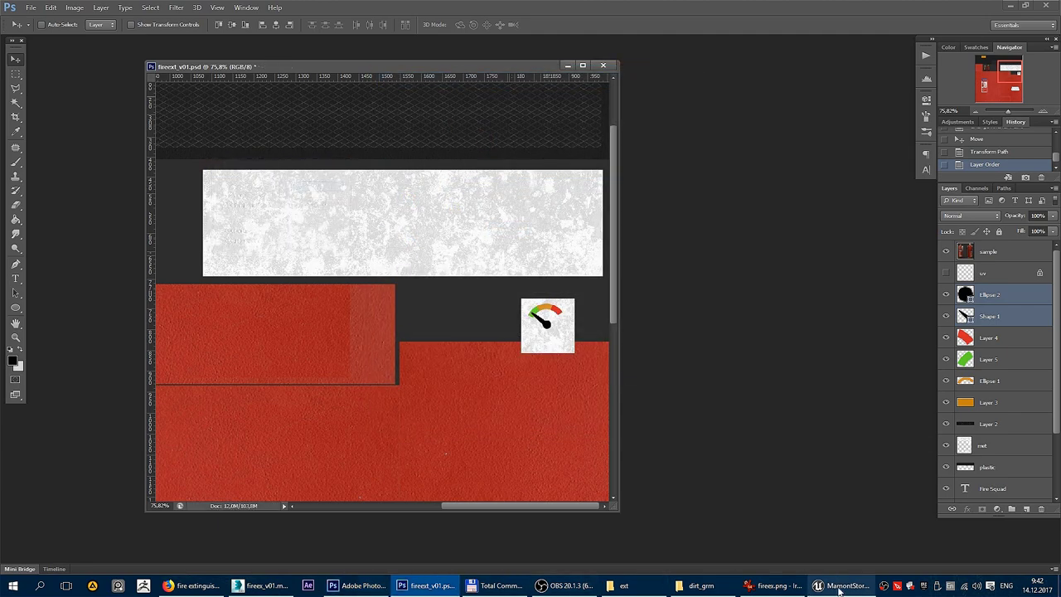
Reimport fireext_D in Unreal, check the gauge on the valve, and return to 3ds Max.
left_click(841, 585)
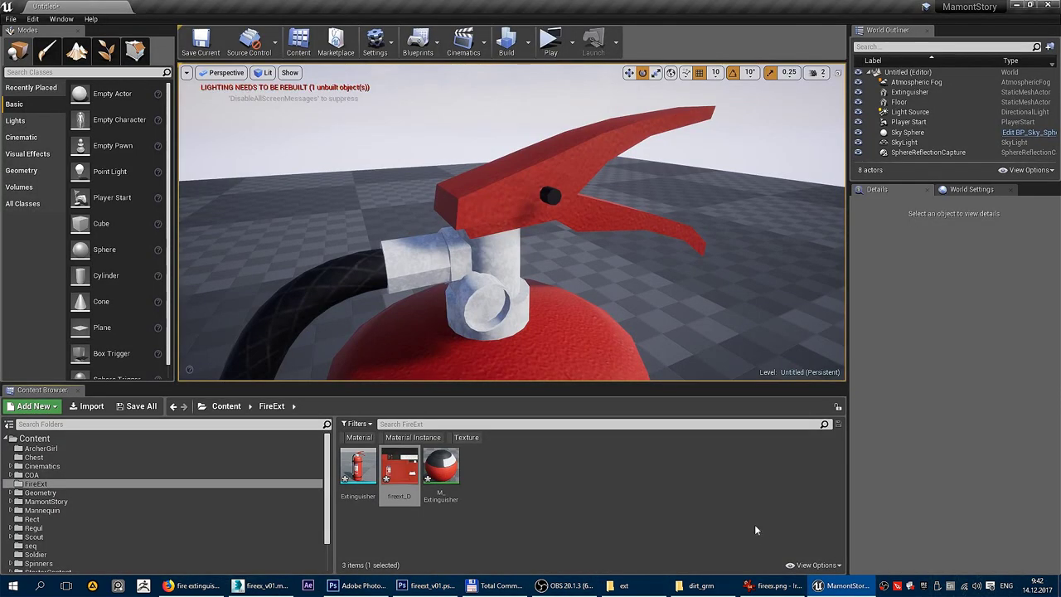
right_click(390, 474)
left_click(452, 225)
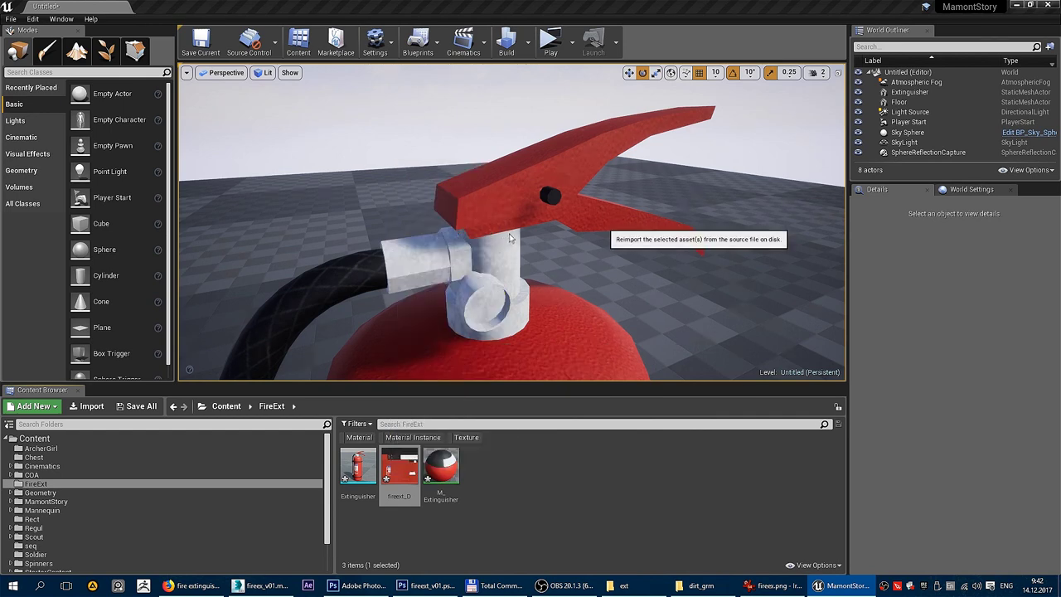
mouse_move(510, 238)
left_mouse_down()
mouse_move(464, 248)
mouse_move(505, 241)
left_mouse_up()
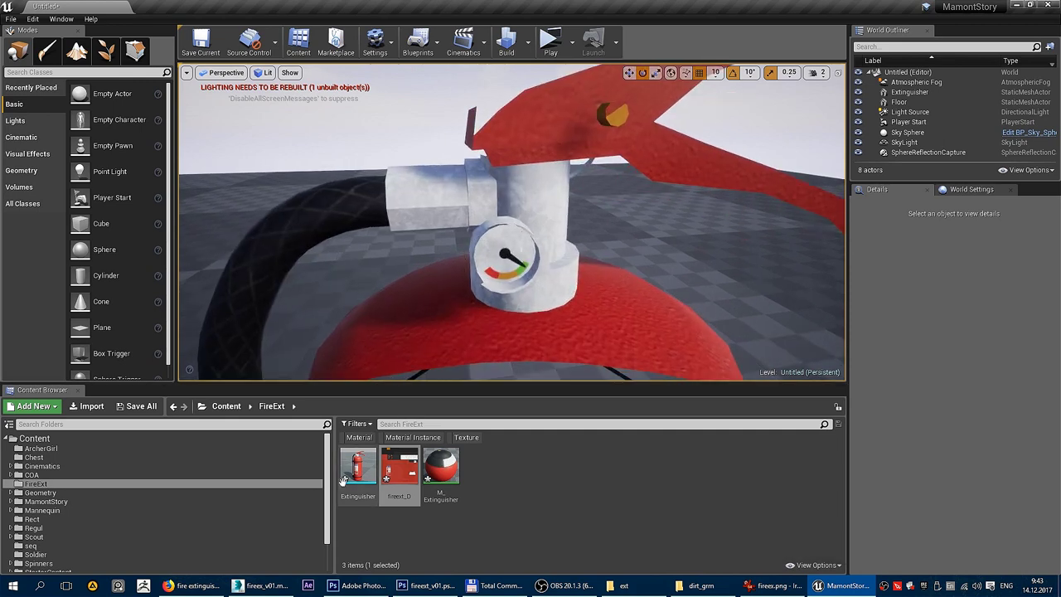
left_click(261, 585)
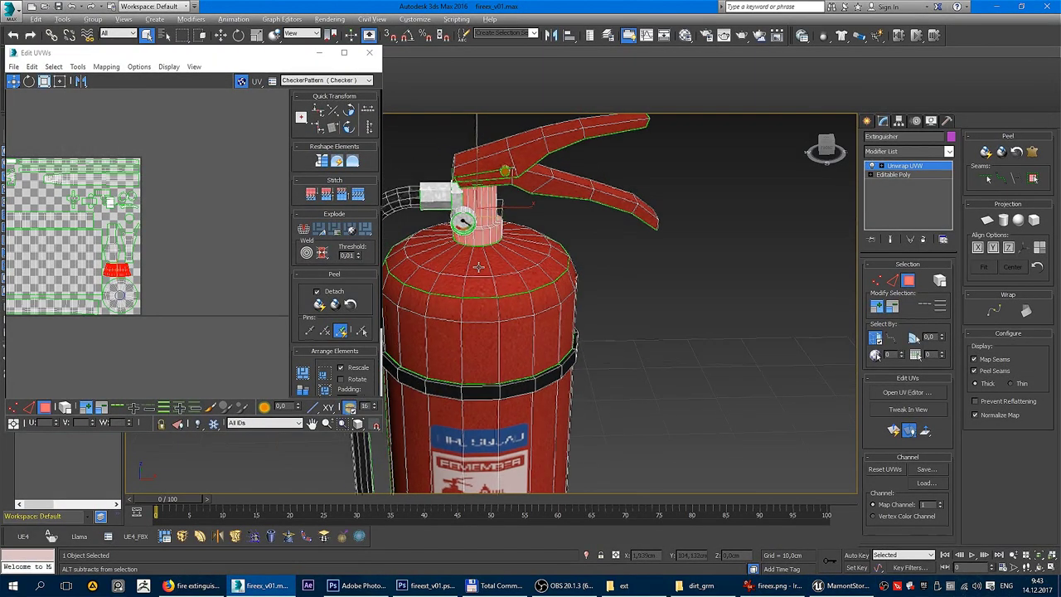
Select the gauge's UV circle and collapse the extinguisher's stack to Editable Poly.
left_click_drag(464, 207, 479, 229)
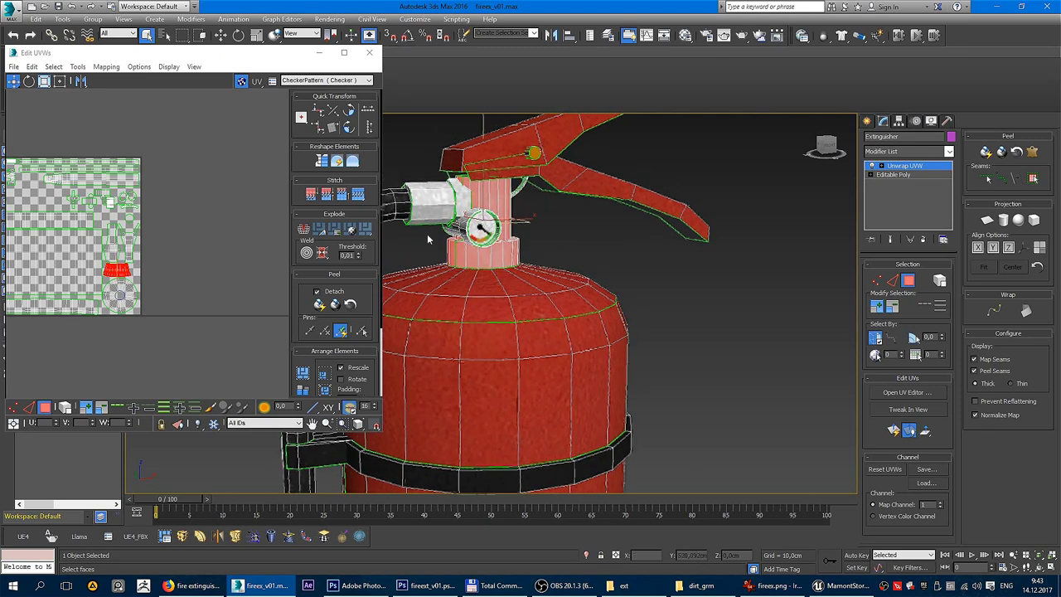
scroll(169, 271, "up", 3)
scroll(126, 232, "up", 3)
scroll(176, 276, "up", 3)
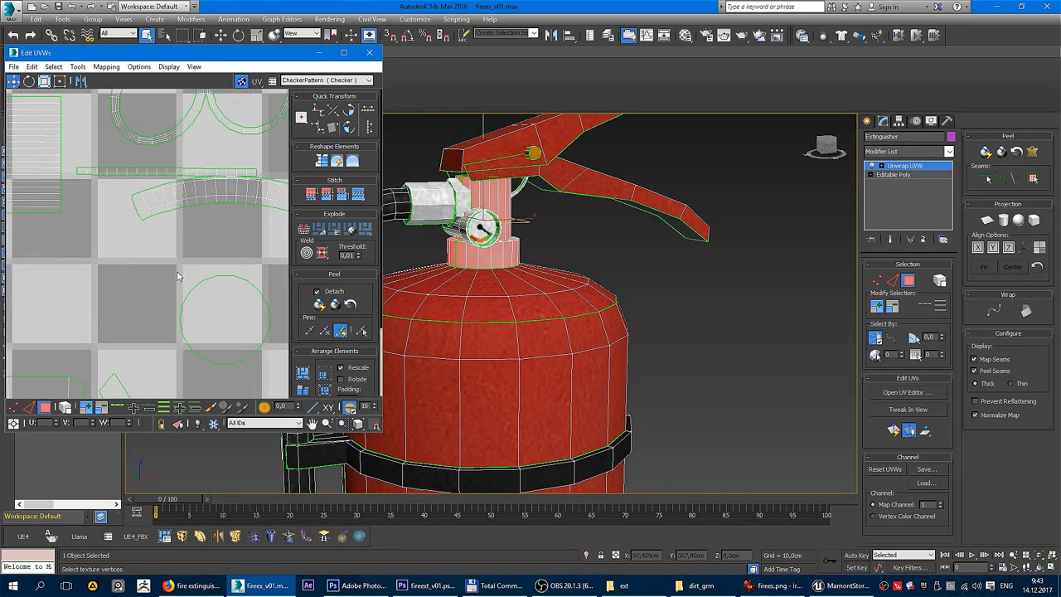
left_click(184, 283)
left_click_drag(156, 285, 126, 247)
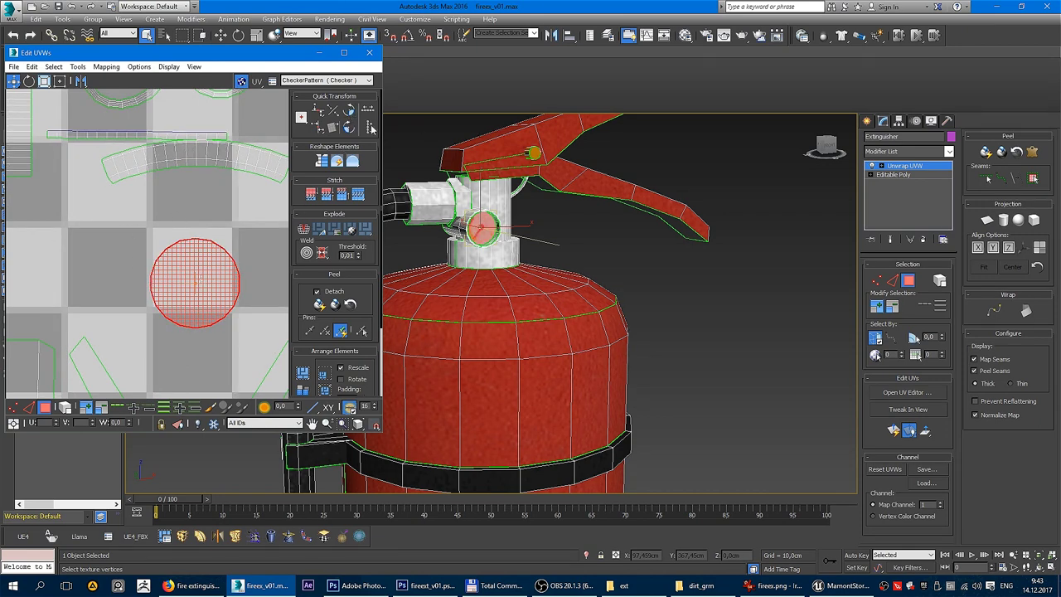
left_click_drag(423, 338, 282, 293)
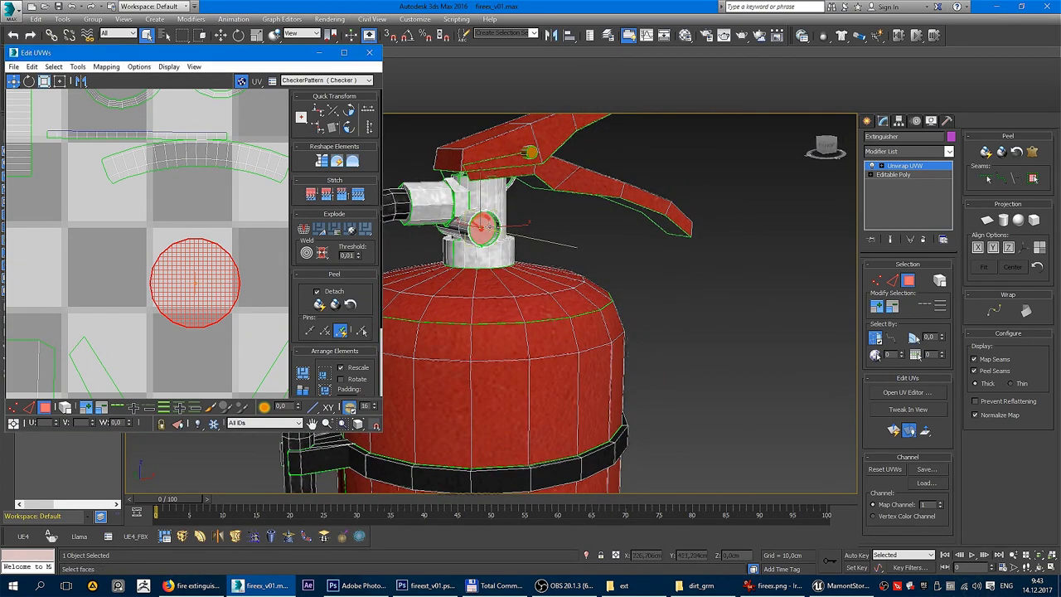
right_click(473, 220)
left_click(513, 282)
key("z")
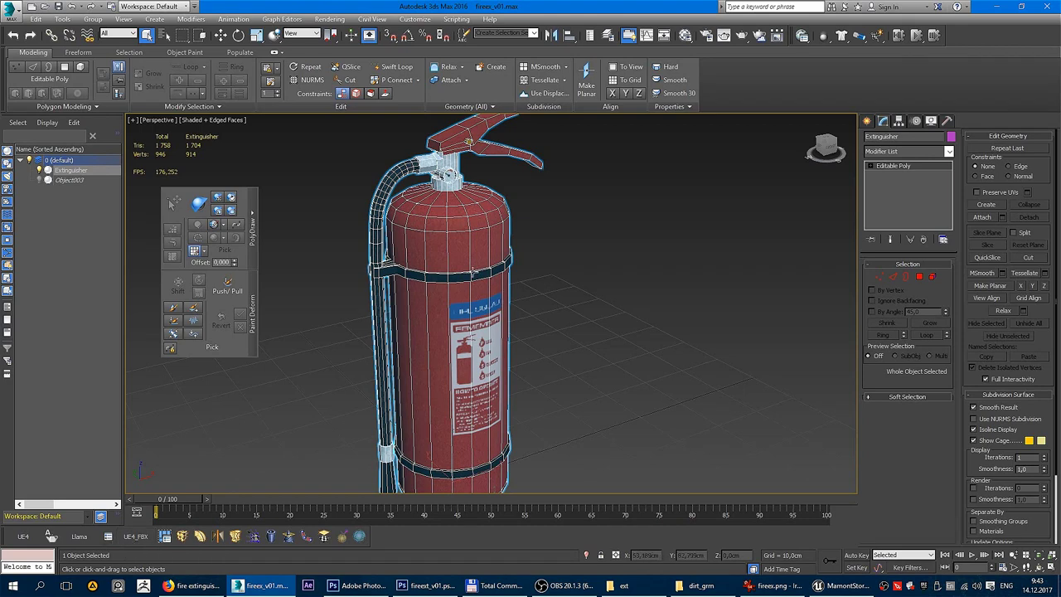
Export the model over Extinguisher.FBX.
key("ctrl+e")
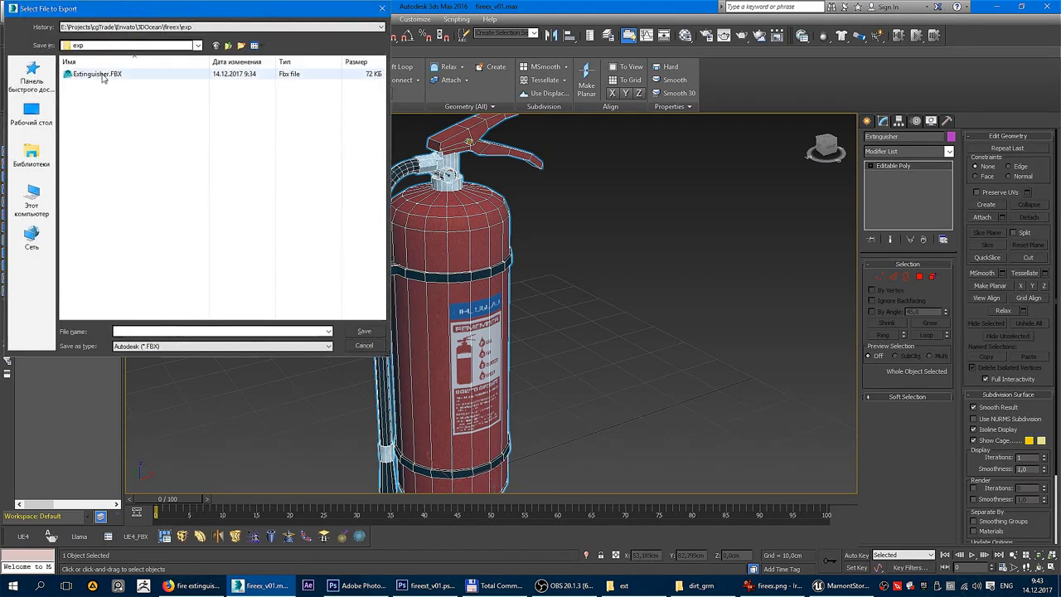
double_click(103, 76)
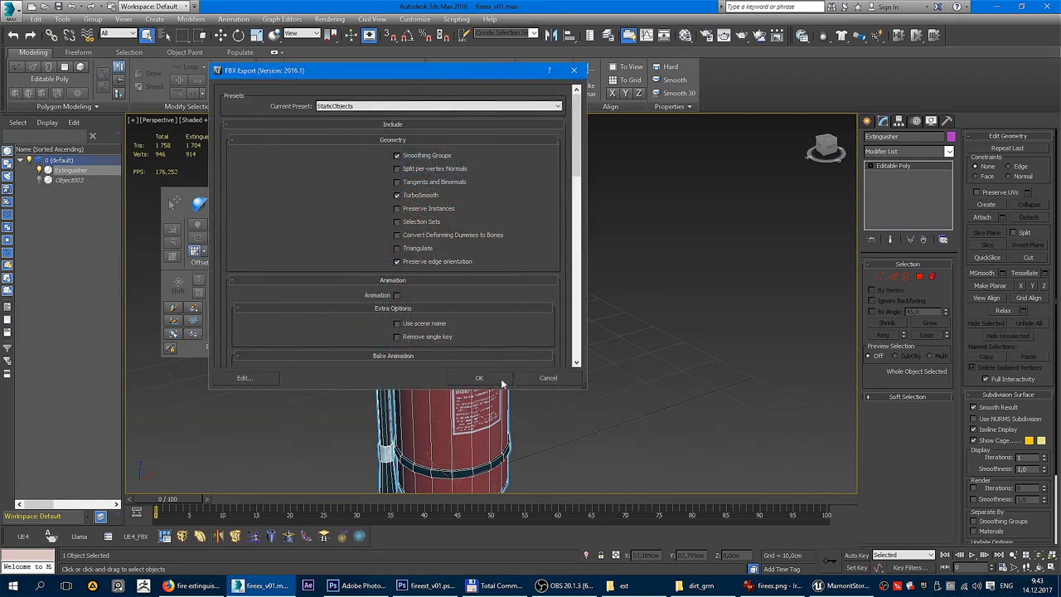
left_click(500, 381)
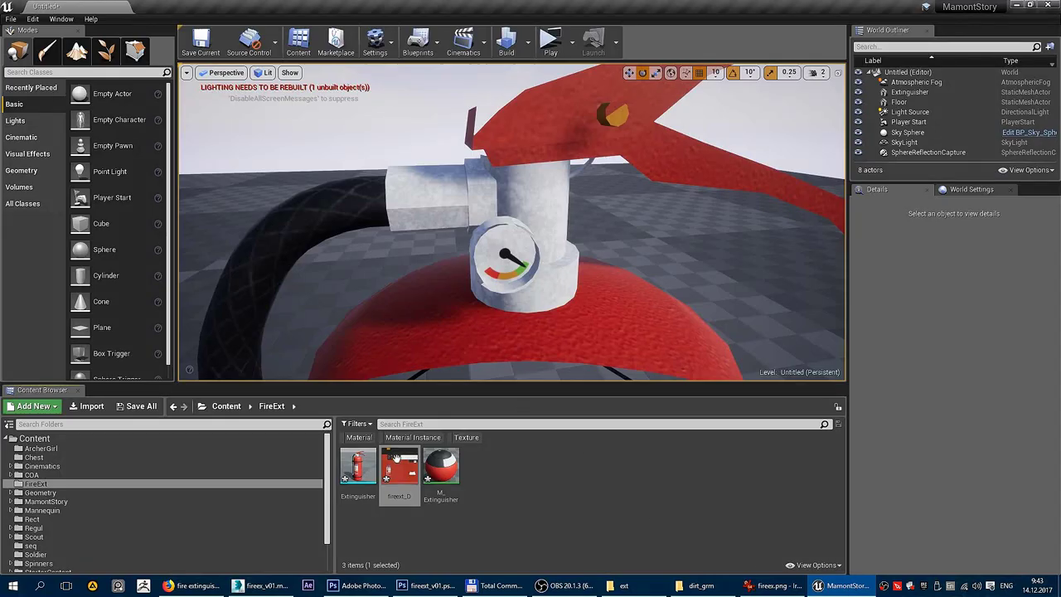
Reimport the fireext_D texture and the Extinguisher static mesh from Extinguisher.FBX.
right_click(396, 457)
left_click(460, 222)
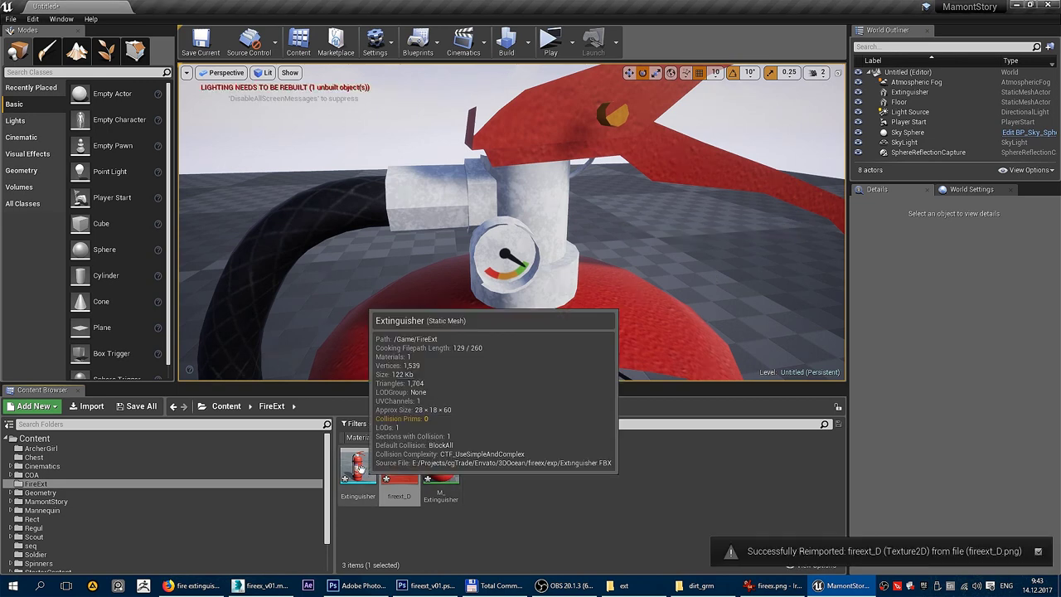
right_click(361, 468)
left_click(397, 205)
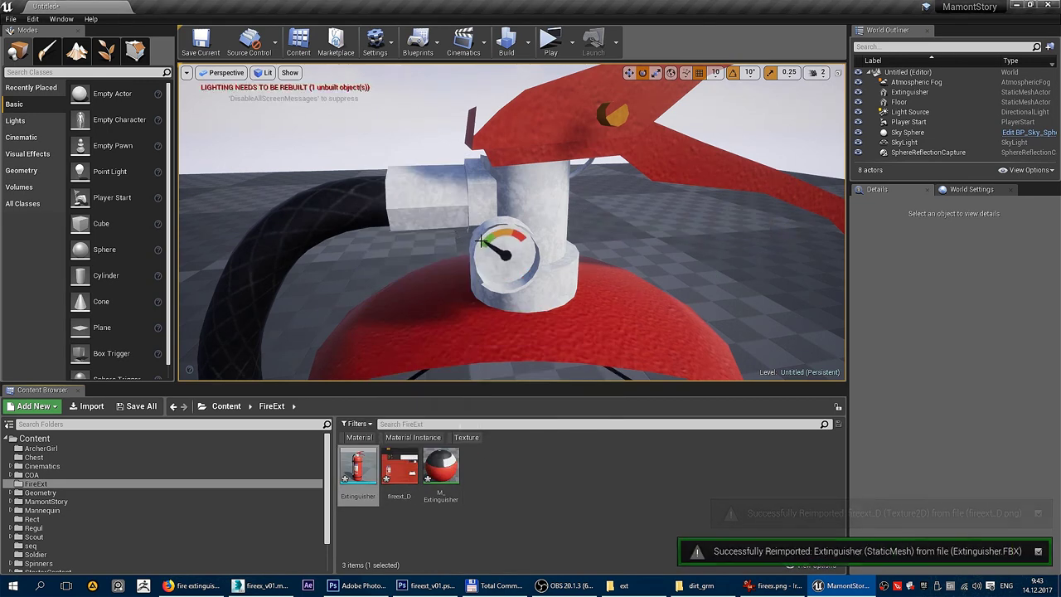
Orbit the viewport around the extinguisher to inspect the updated gauge texture from all sides.
mouse_move(512, 222)
left_mouse_down()
mouse_move(497, 249)
mouse_move(512, 199)
left_mouse_up()
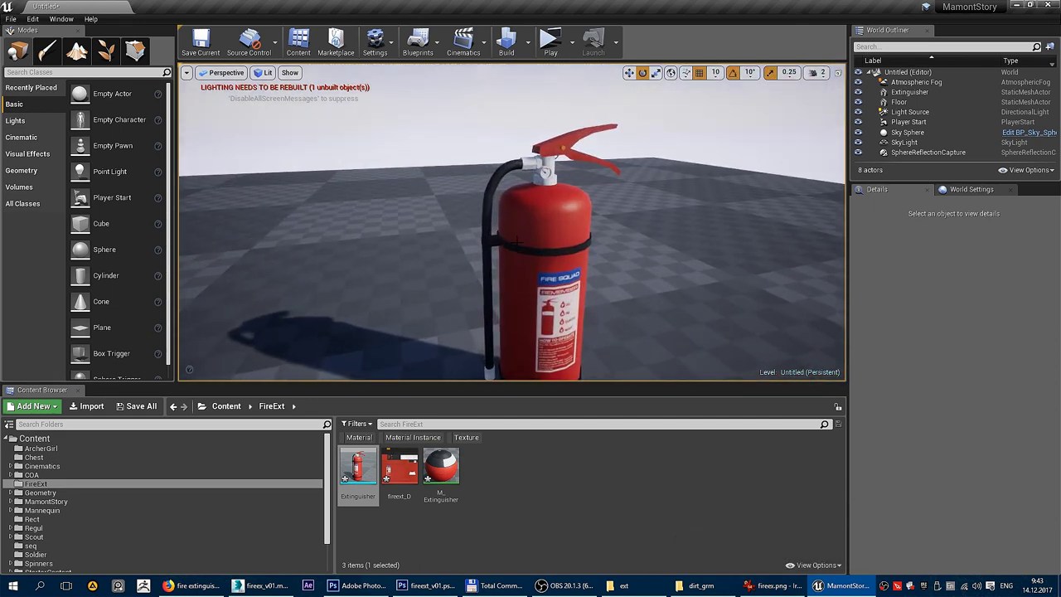
left_click_drag(502, 216, 472, 218)
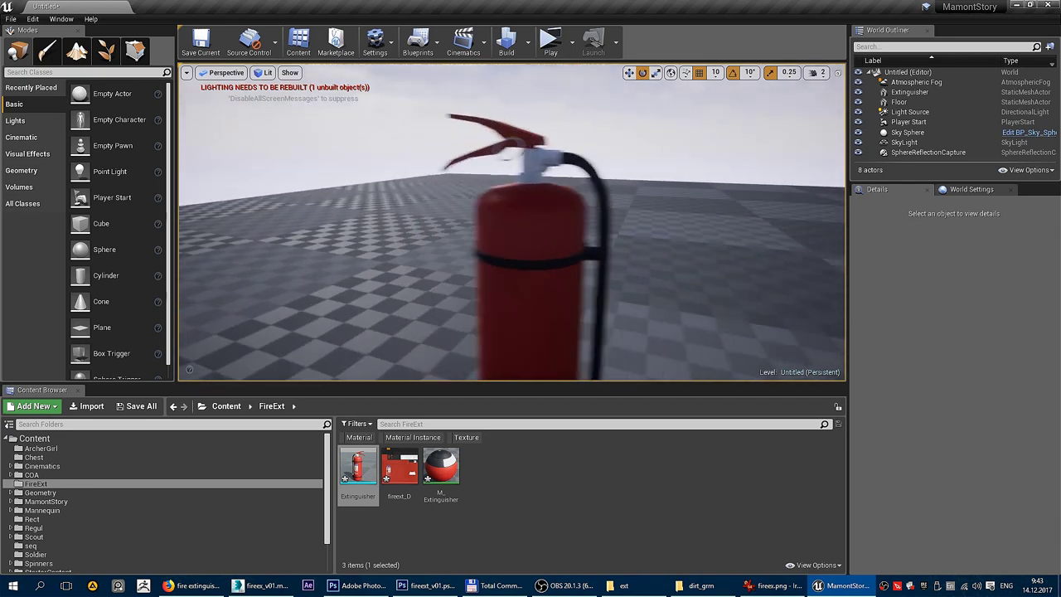
mouse_move(497, 218)
left_mouse_down()
mouse_move(498, 183)
mouse_move(512, 248)
mouse_move(464, 249)
left_mouse_up()
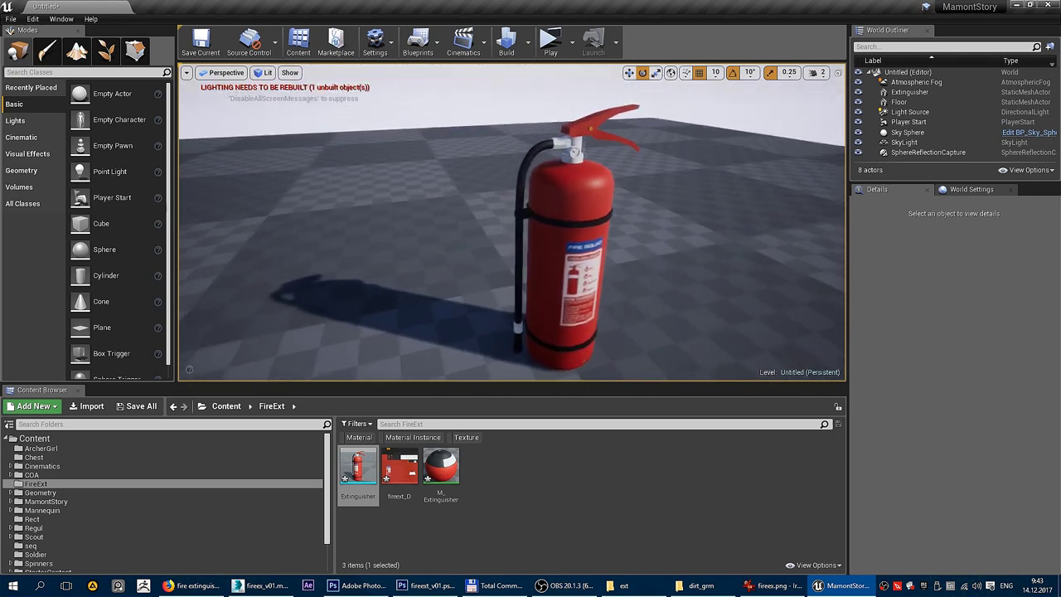
left_click_drag(497, 215, 522, 217)
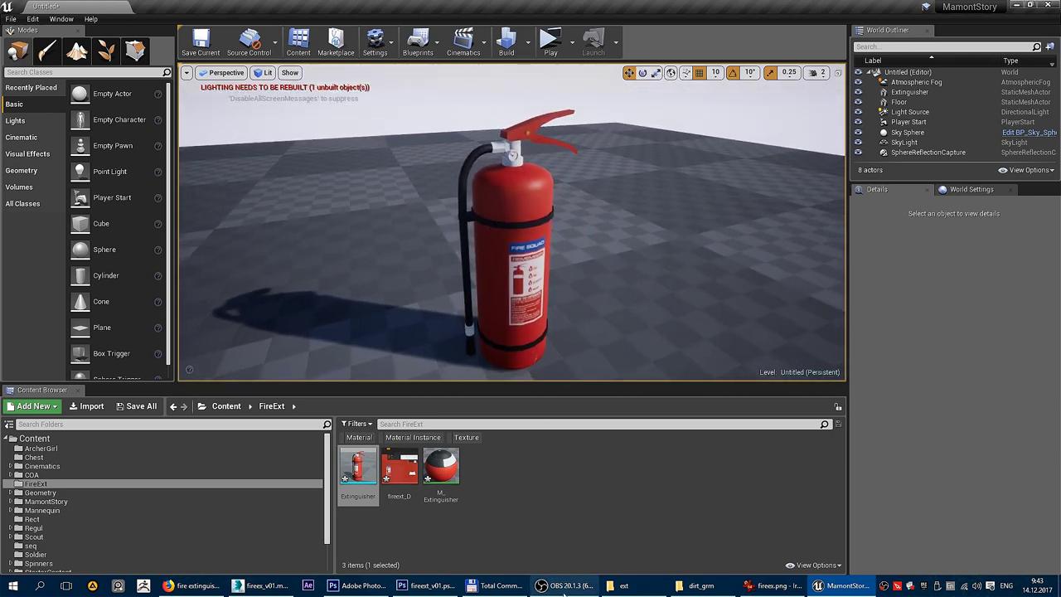